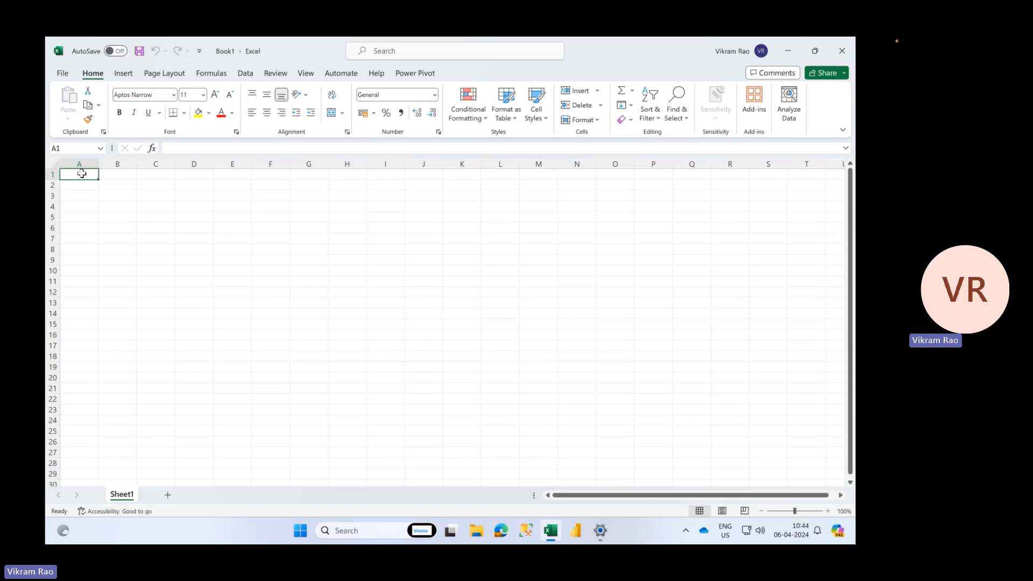
- Add a second worksheet and rename the two sheets Employee and Salary
click(168, 494)
click(124, 495)
double_click(123, 494)
text(Empl)
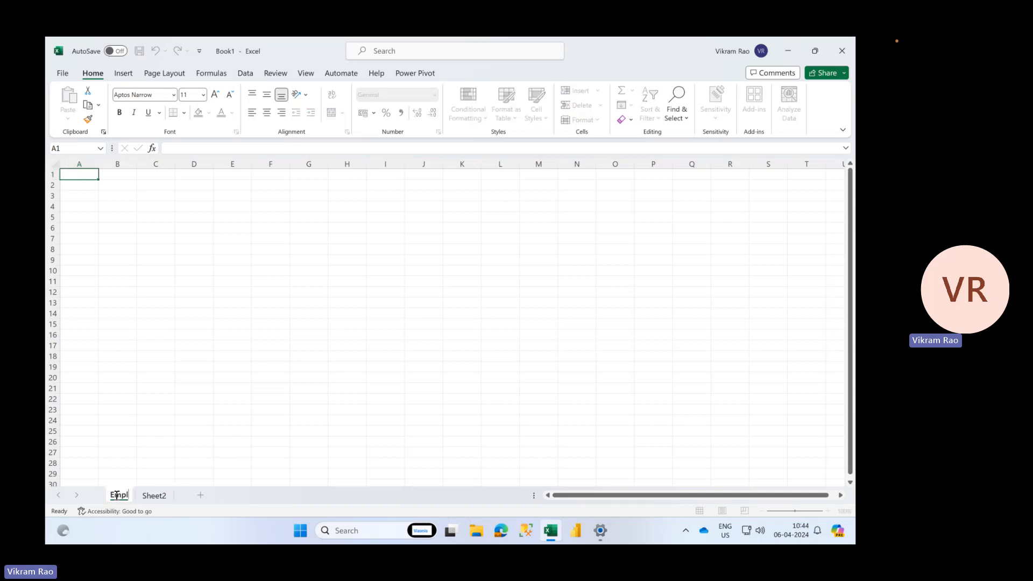
text(oyee)
key(Return)
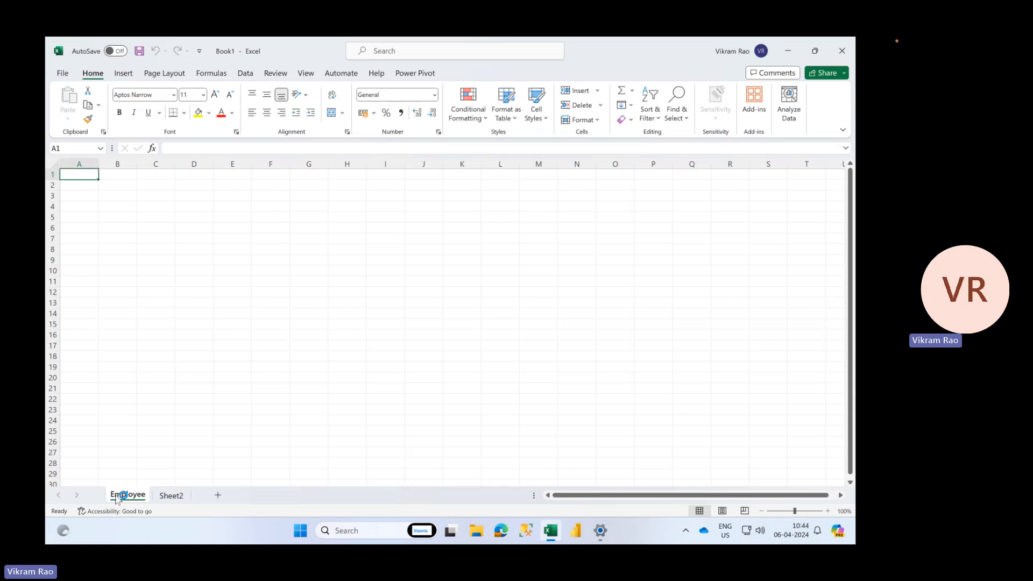
double_click(184, 498)
text(Salary)
key(Return)
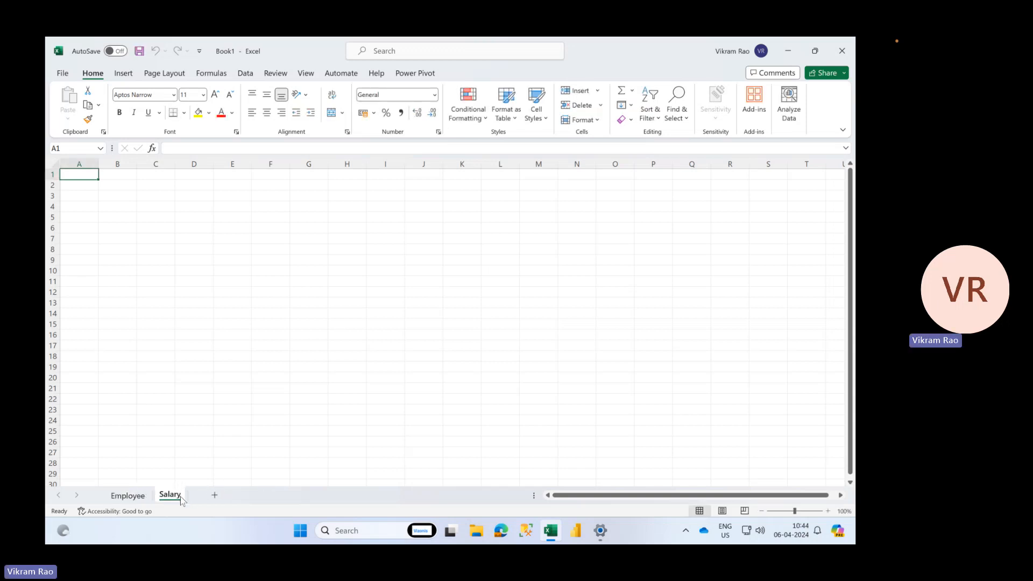
- Enter the column headers EMPID, EMPNAME and DEPARTMENT in A1:C1 of the Employee sheet
click(127, 494)
text(EMPID)
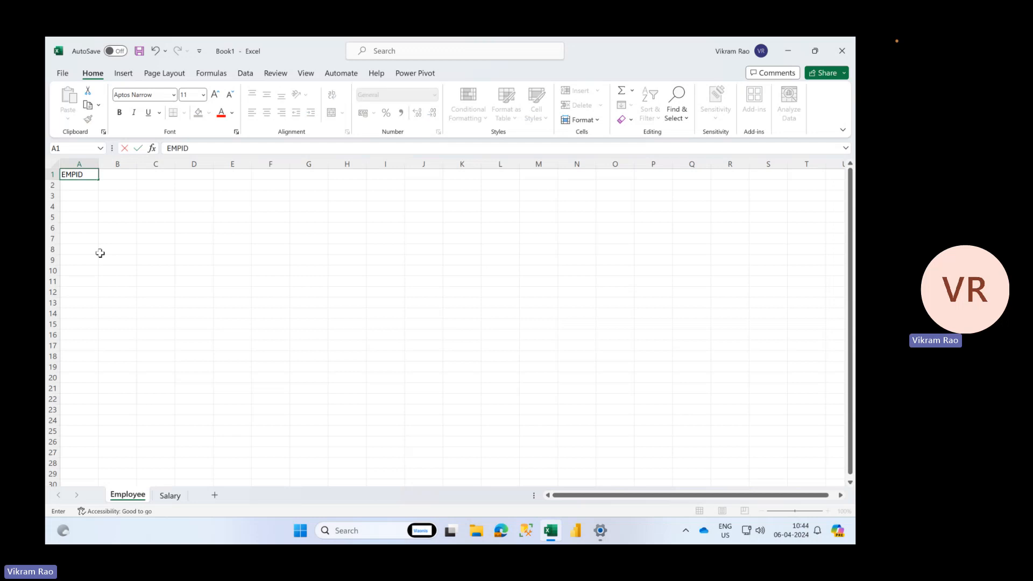
key(Tab)
text(EMPNAME)
key(Tab)
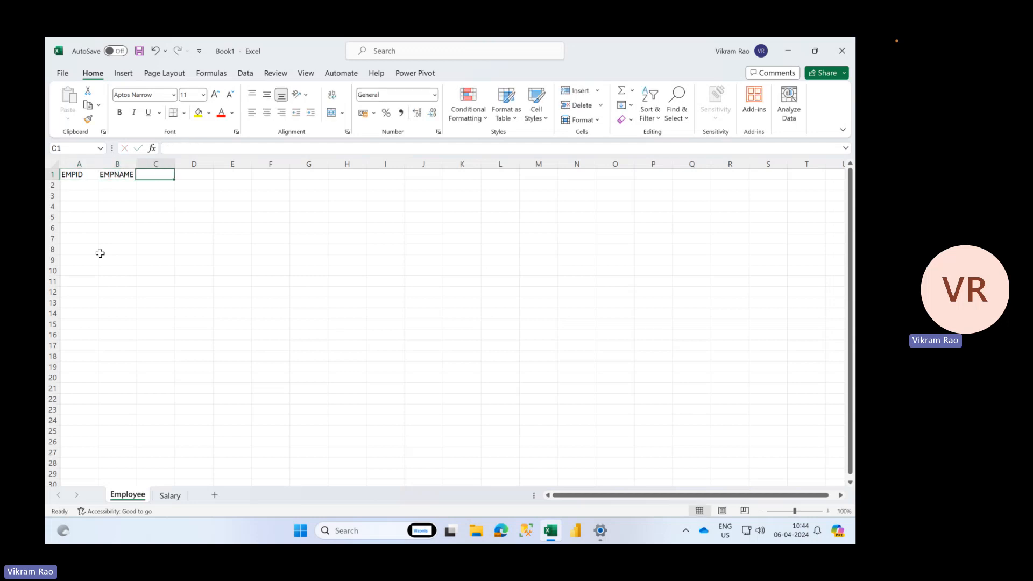
text(DEPARTME)
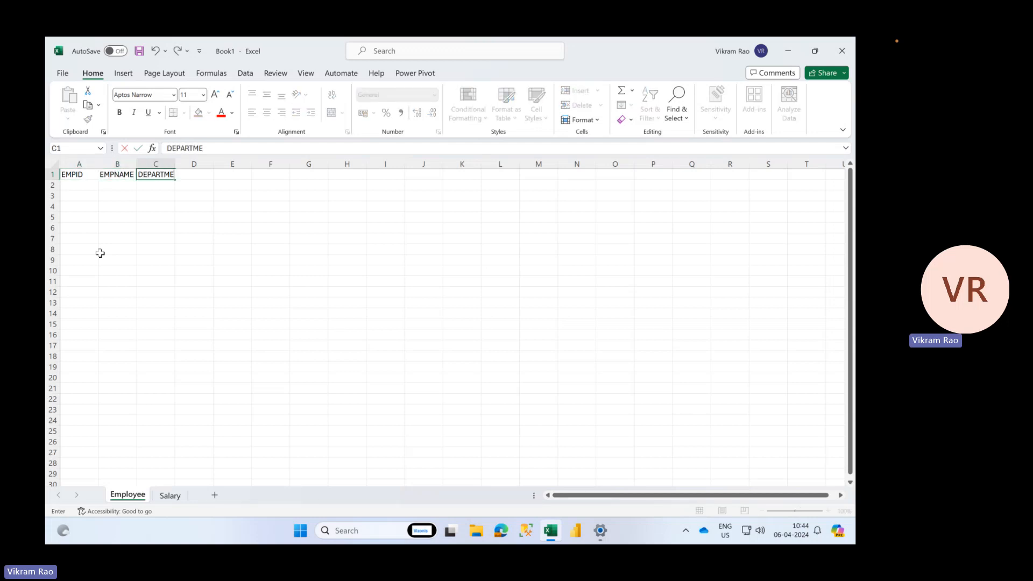
text(NT)
key(Tab)
drag(176, 163, 177, 163)
- Fill A2:A6 under EMPID on the Employee sheet with the numbers 1 to 5
click(85, 185)
text(1)
key(Return)
text(2)
key(Return)
text(3)
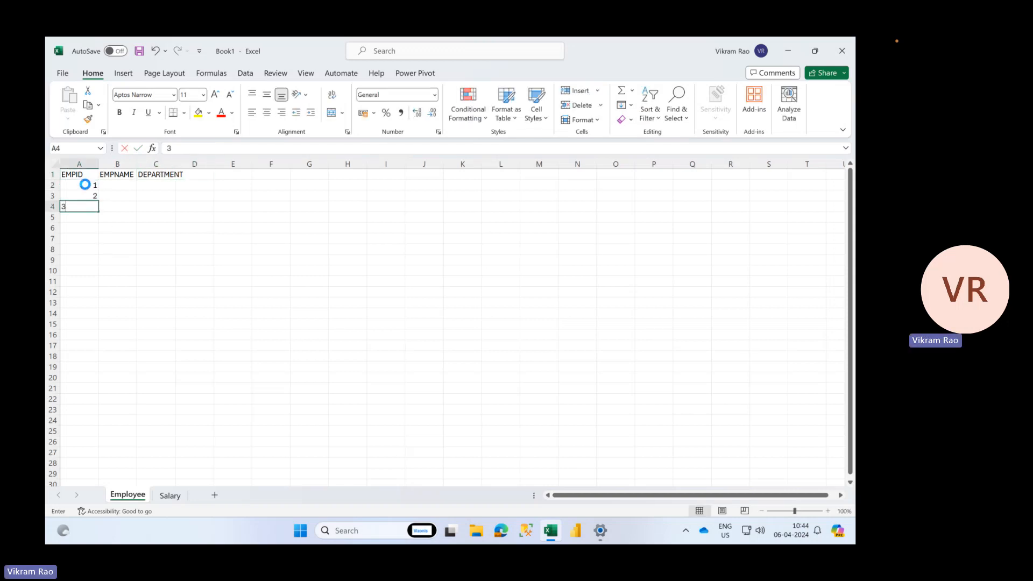
key(Return)
text(45)
key(Return)
text(6)
key(Return)
key(Up)
key(Up)
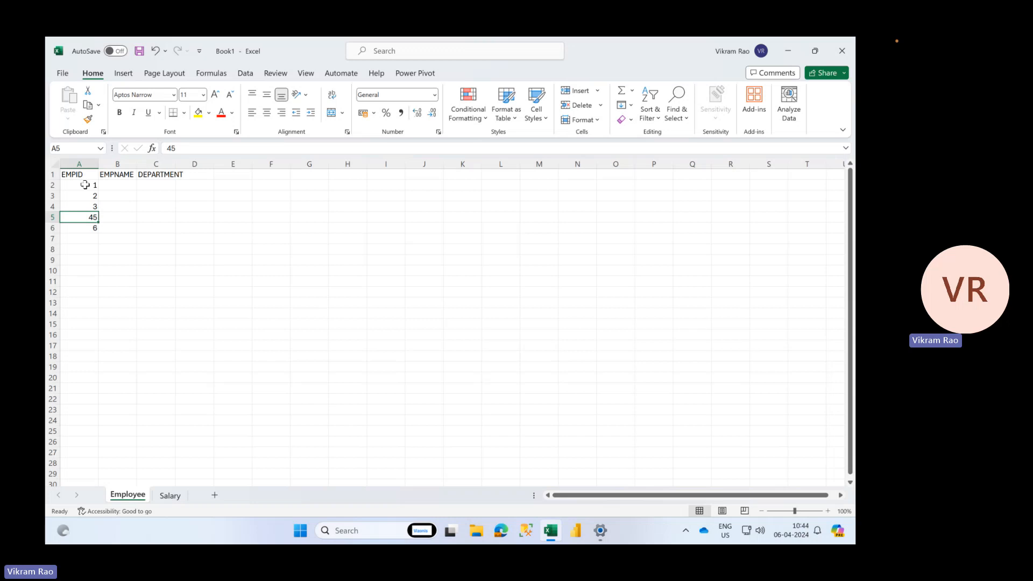
text(4)
key(Return)
text(5)
key(Return)
- Enter the employee names A, B, C, D and E in B2:B6 under EMPNAME
key(Up)
key(Up)
key(Up)
key(Up)
key(Up)
key(Right)
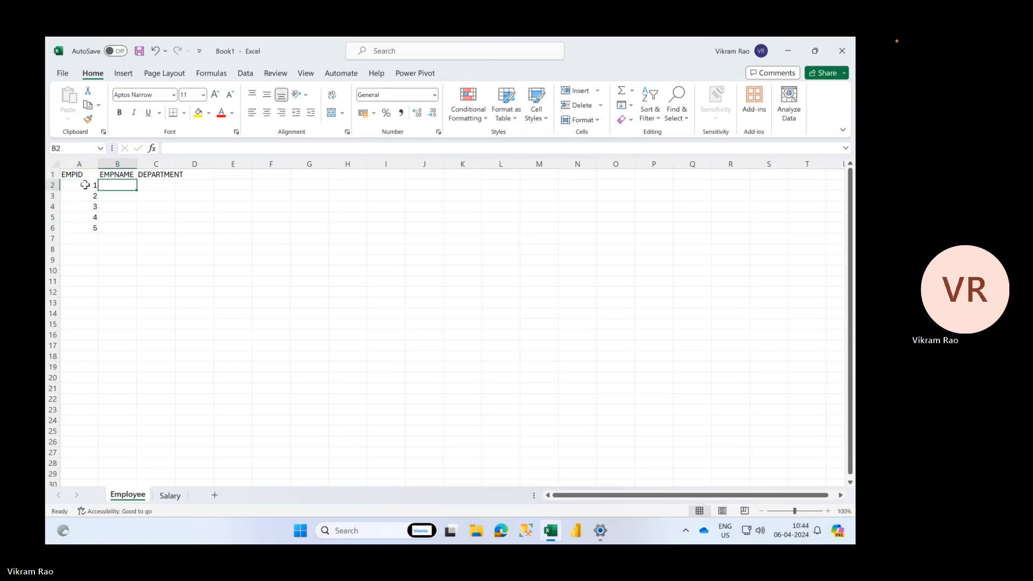
text(A)
key(Return)
text(B)
key(Return)
text(C)
key(Return)
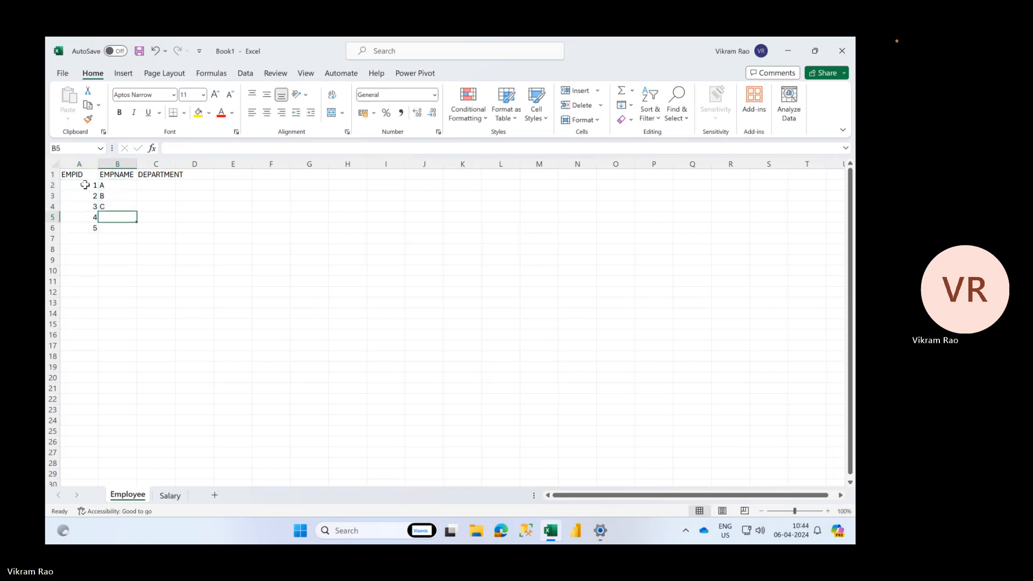
text(D)
key(Return)
text(E)
key(Return)
- Enter the departments IT, MARKETING, HR, FINANCE and Admin in C2:C6 and fit column C's width to its contents
key(Up)
key(Up)
key(Up)
key(Up)
key(Up)
key(Right)
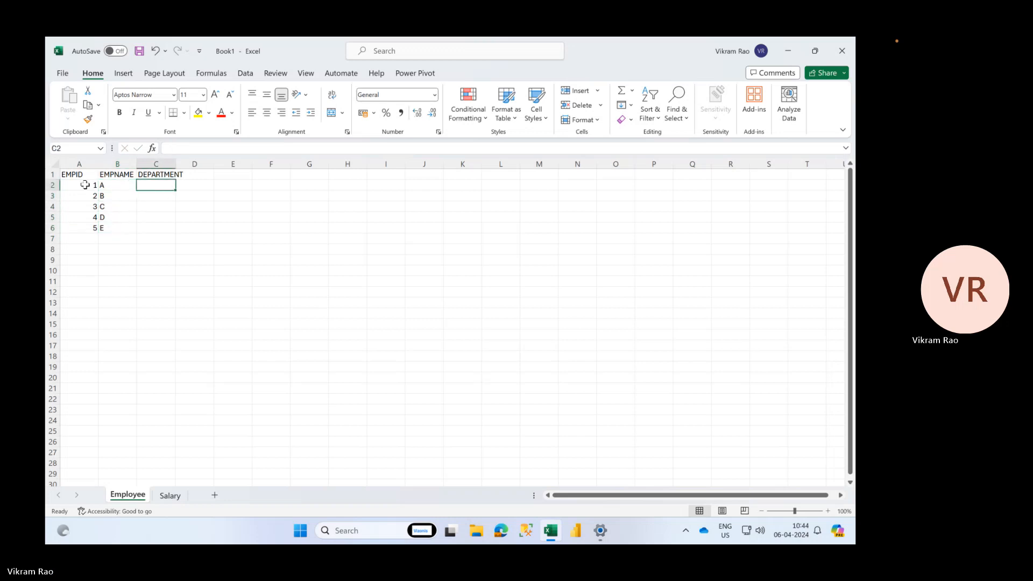
text(IT)
key(Return)
text(MARKE)
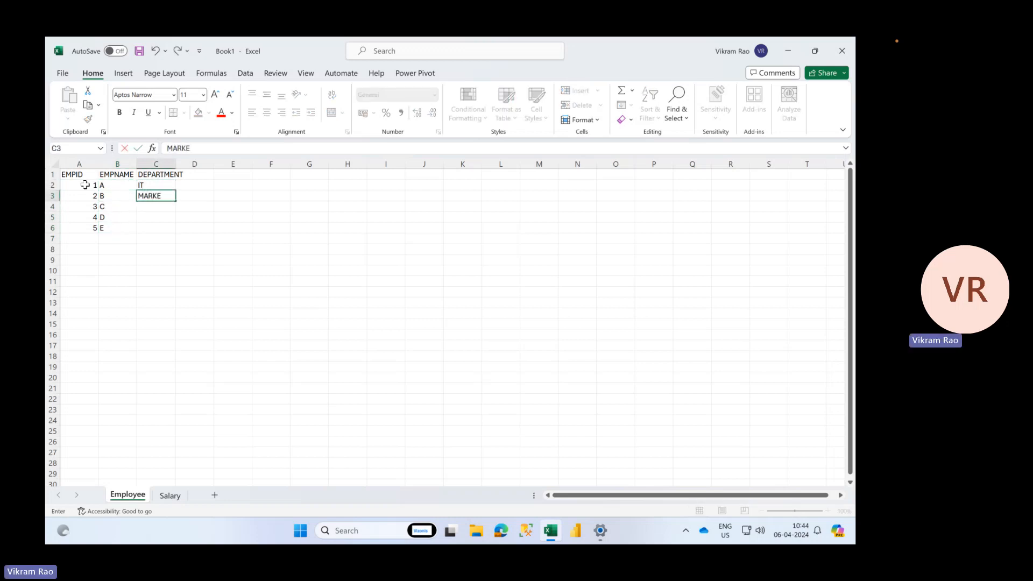
text(TING)
key(Return)
text(P)
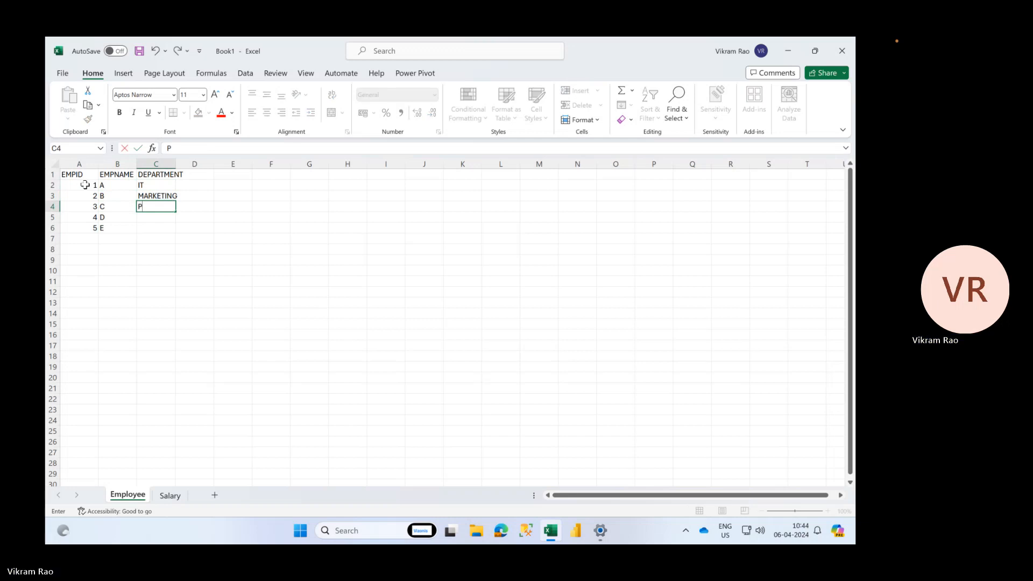
text(AR)
key(Return)
text(FINANCE)
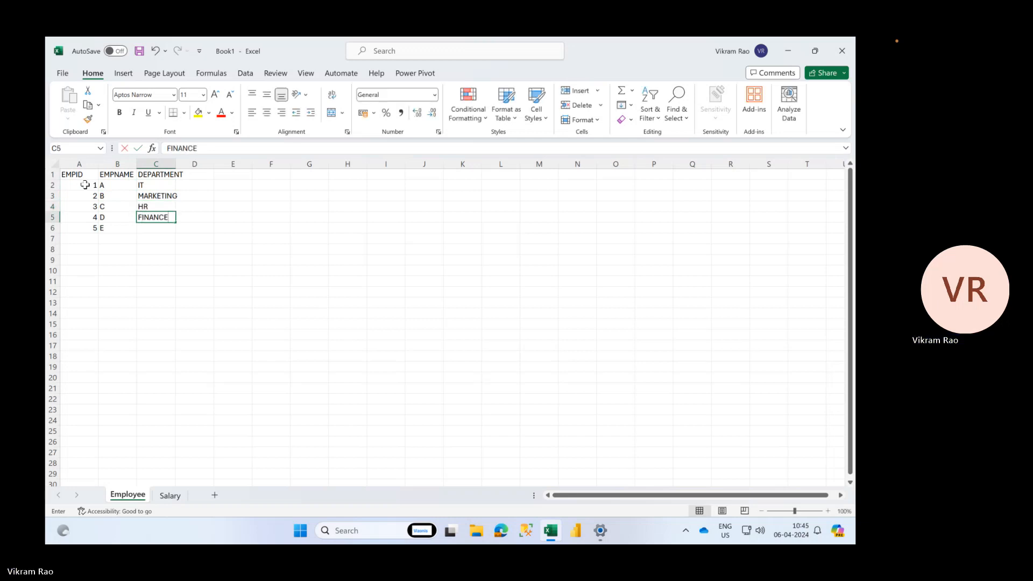
key(Return)
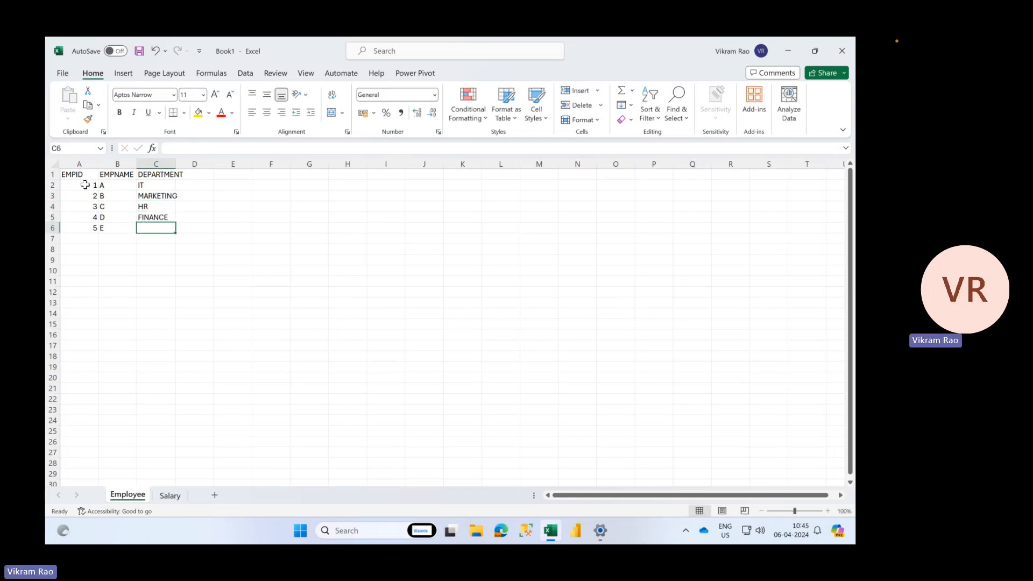
text(Admin)
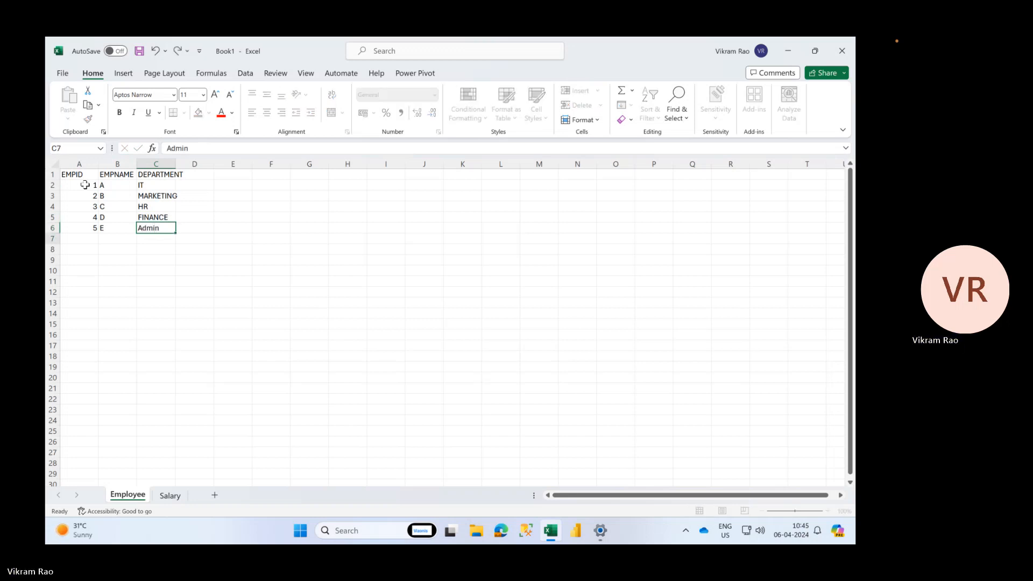
key(Return)
click(185, 163)
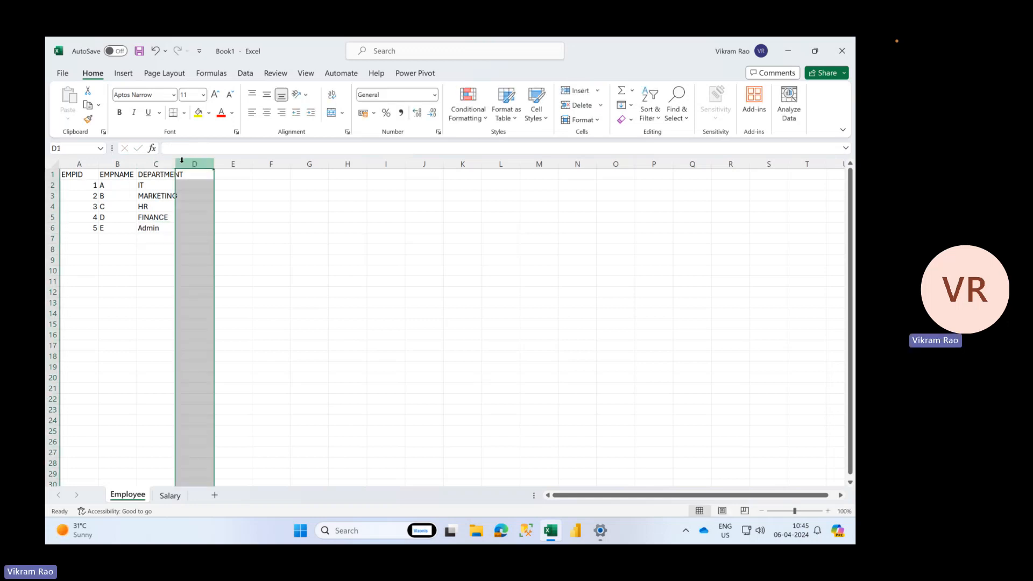
double_click(176, 163)
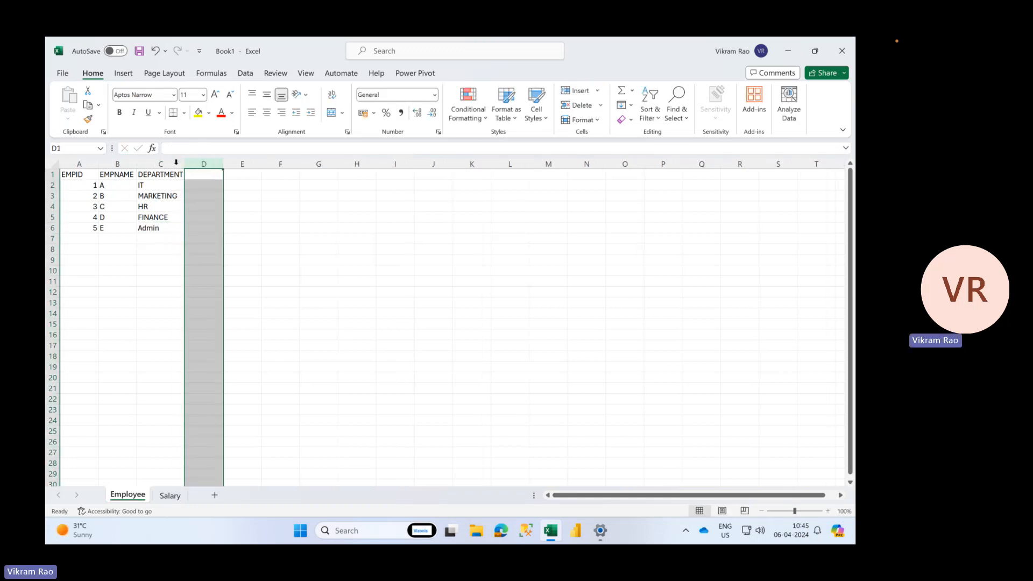
- On the Salary sheet, enter the header EMPID in A1 and the IDs 1 to 5 in A2:A6
click(170, 496)
text(EMPID)
key(Return)
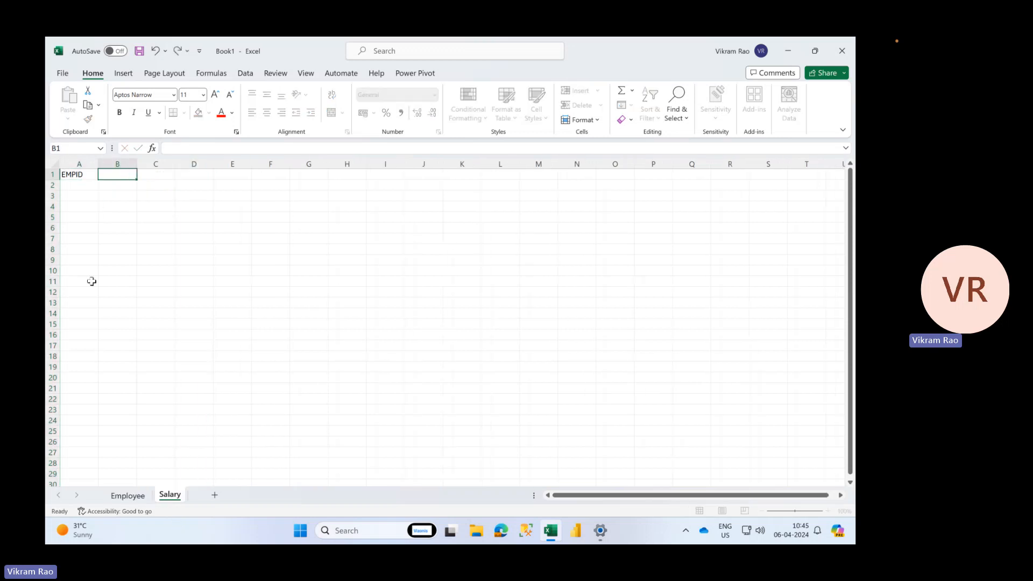
text(1)
key(Return)
text(2)
key(Return)
text(3)
key(Return)
text(4)
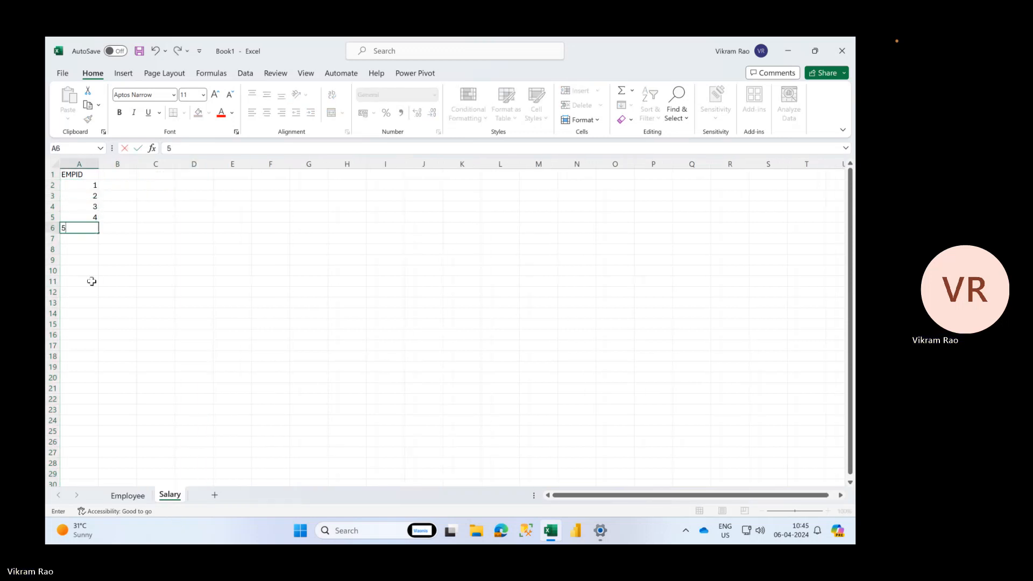
key(Return)
text(56)
key(BackSpace)
key(Return)
- Add a Salary header in B1 with the values 25000, 45000, 35000, 23000 and 12000 in B2:B6
key(ctrl+Home)
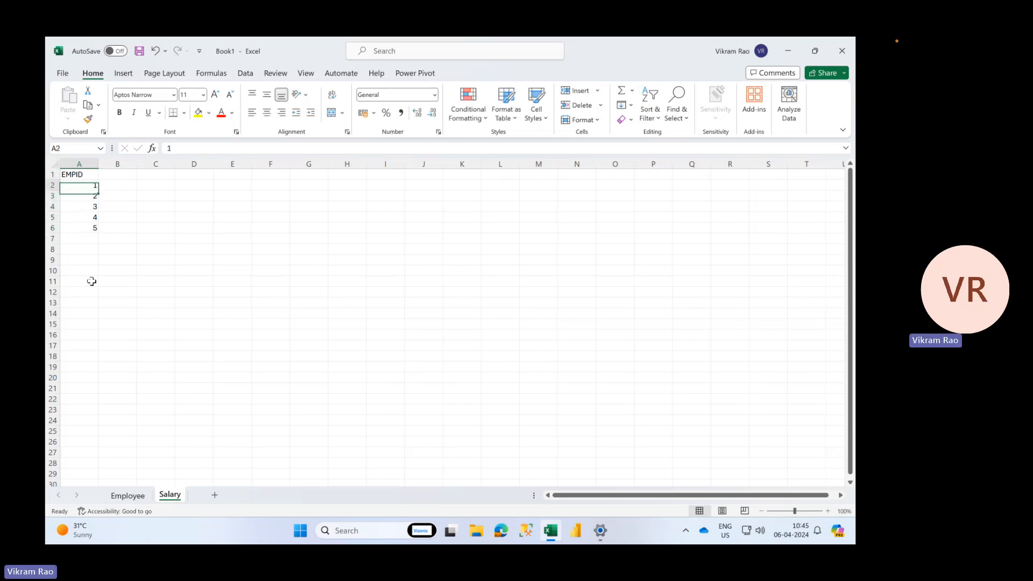
key(Right)
text(Salary)
key(Return)
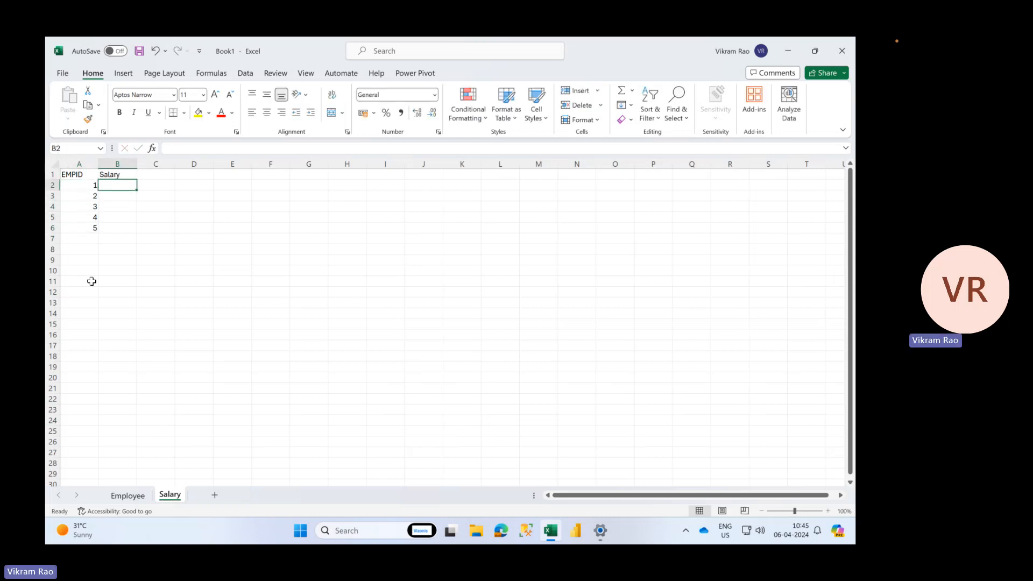
text(25000)
key(Return)
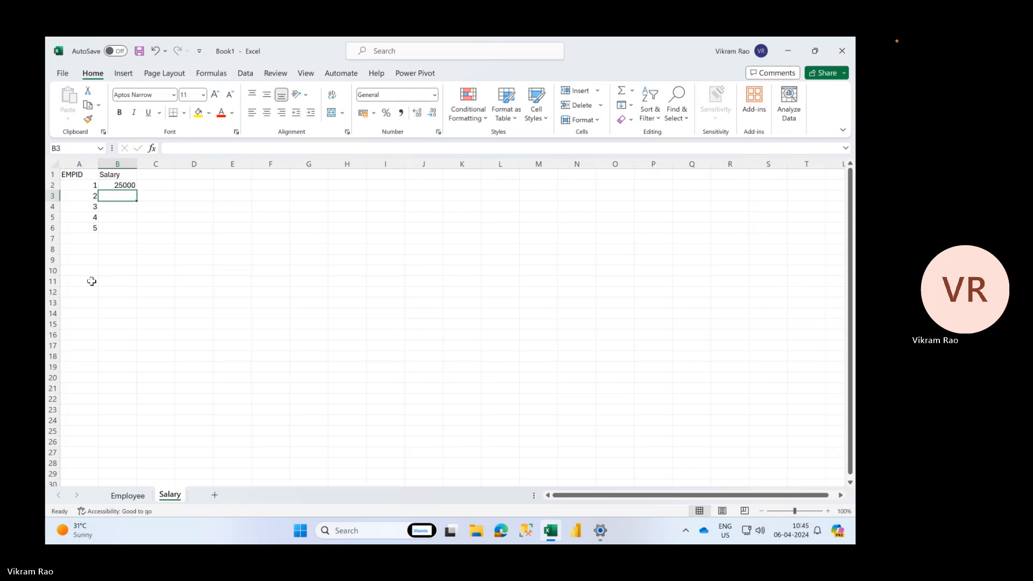
text(45000)
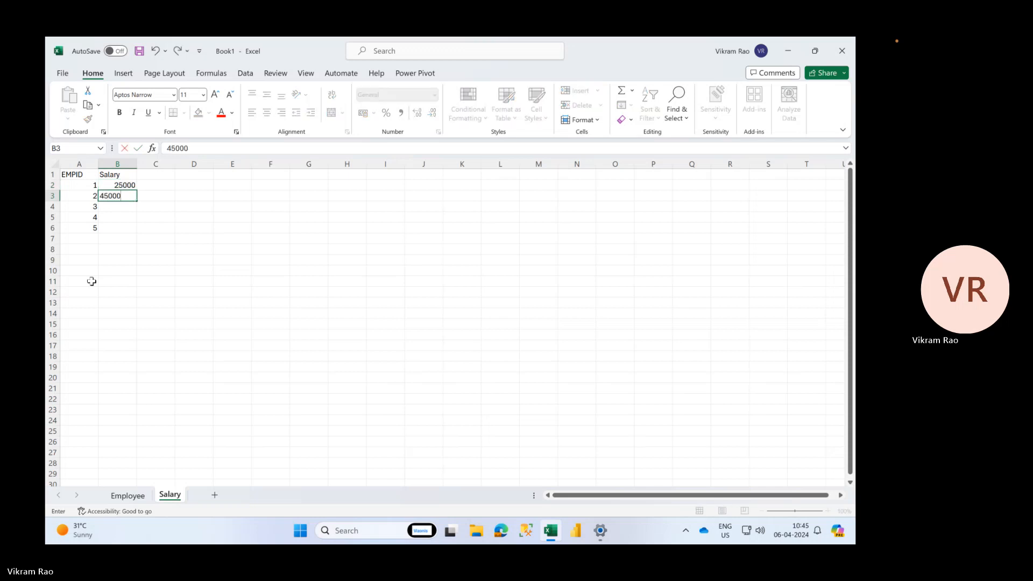
key(Return)
text(35000)
key(Return)
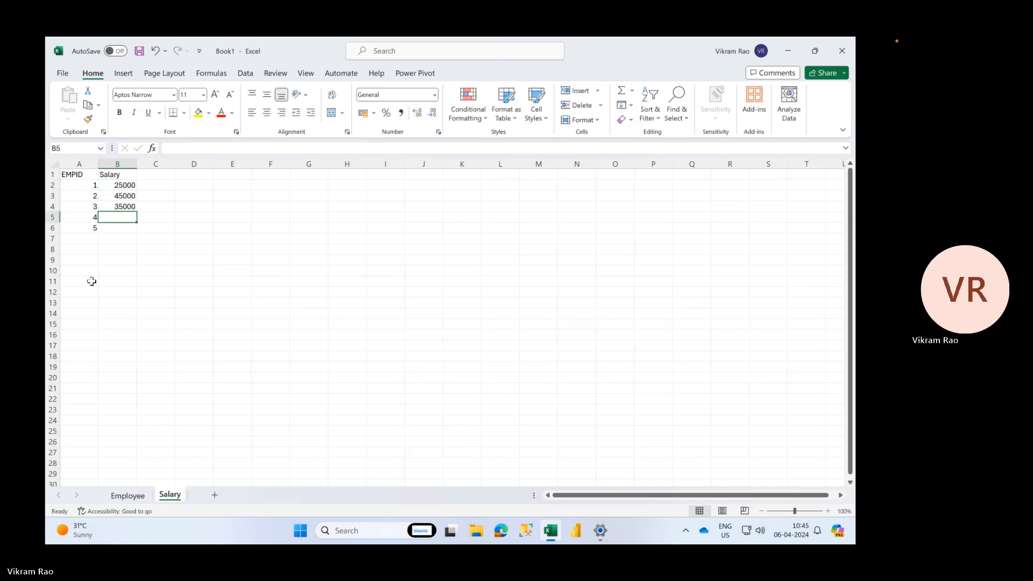
text(23000)
key(Return)
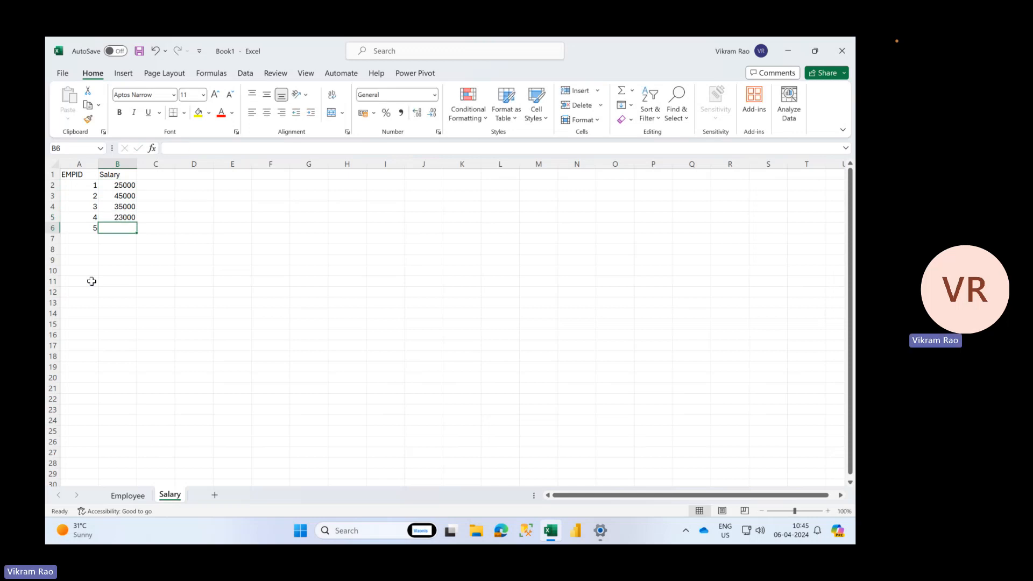
text(12000)
key(Return)
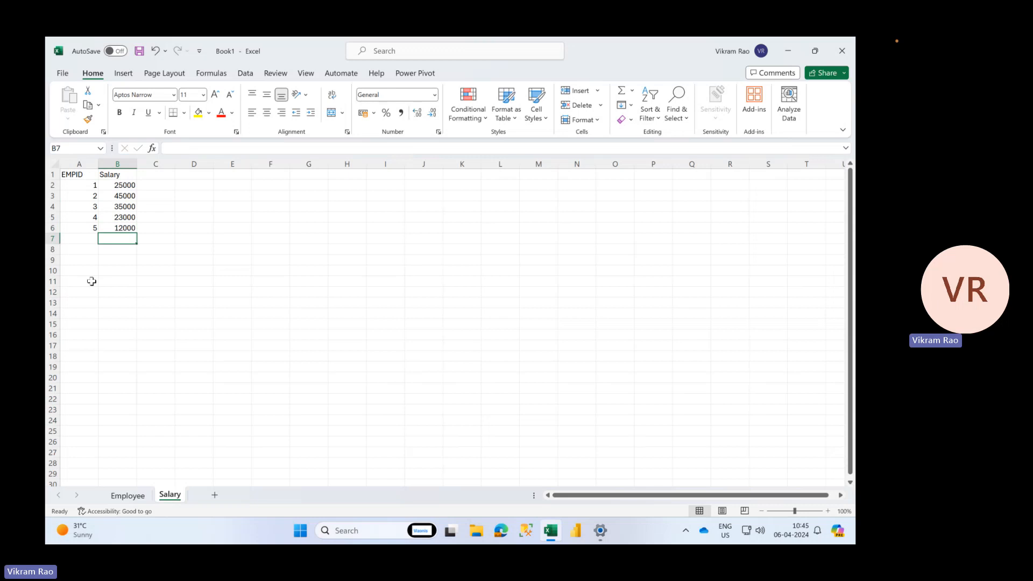
- Compare the names and departments on the Employee sheet with the IDs and salaries on the Salary sheet
click(138, 499)
click(164, 498)
click(140, 421)
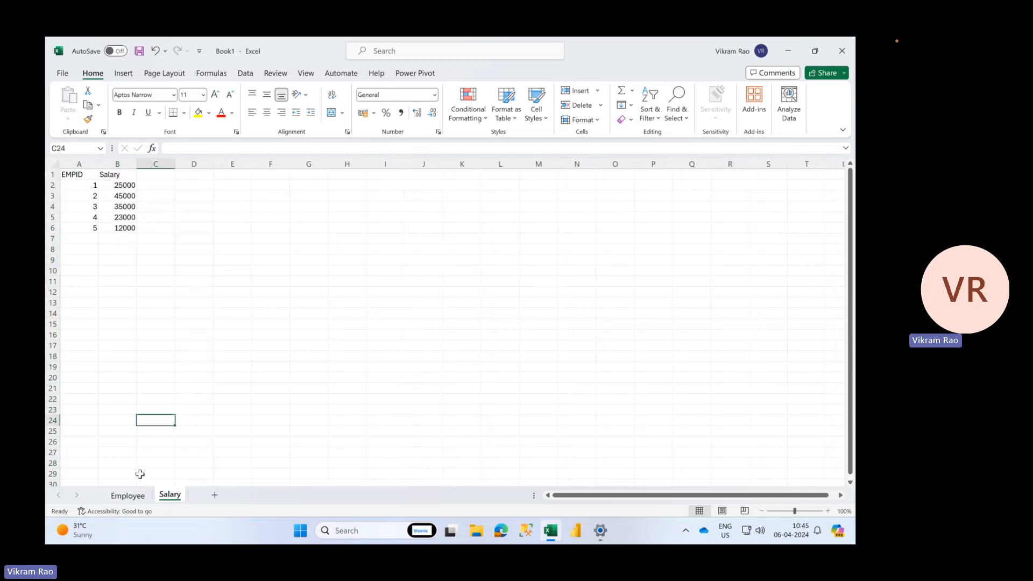
click(137, 496)
click(155, 357)
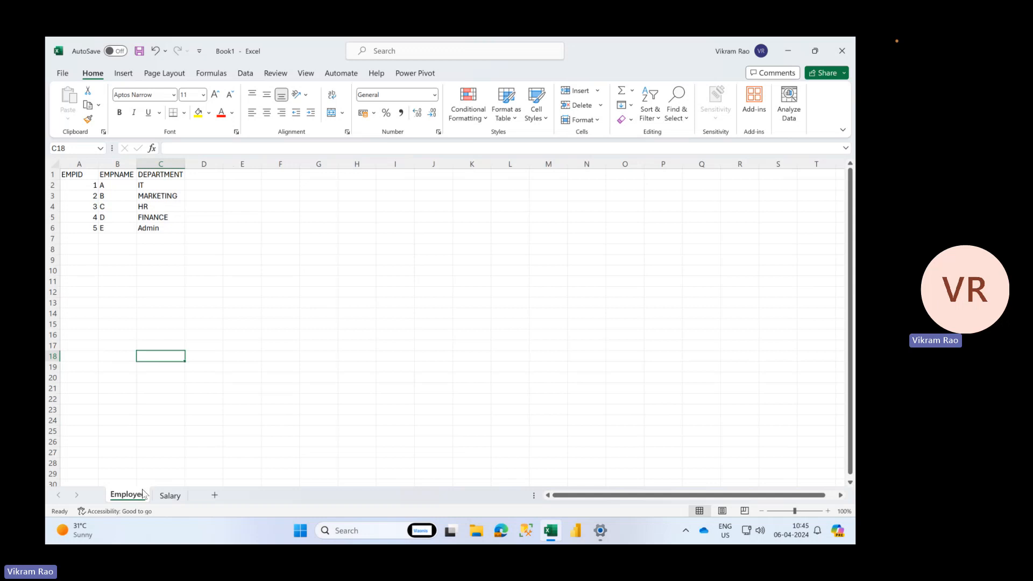
drag(117, 175, 167, 229)
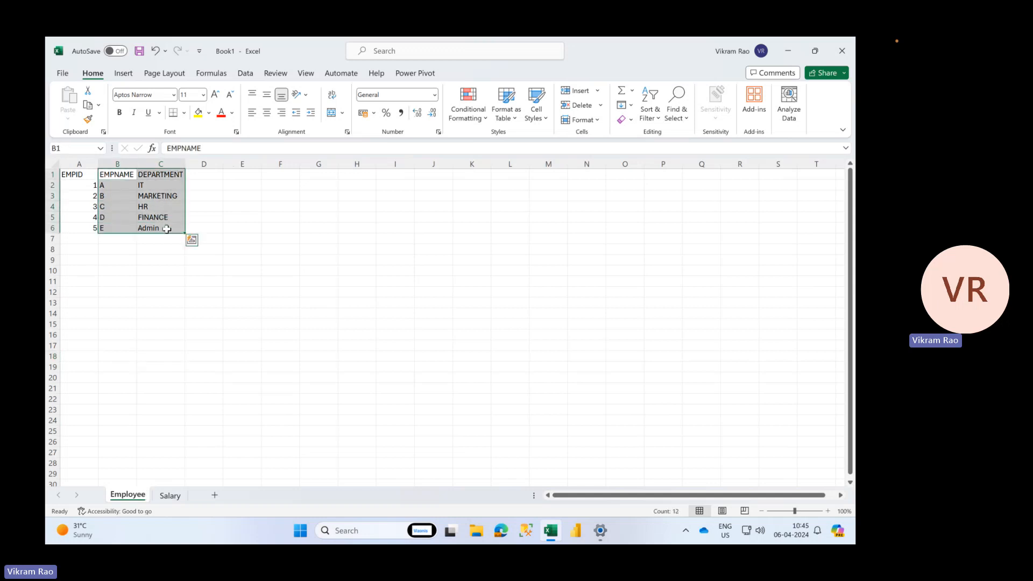
click(170, 495)
drag(83, 185, 125, 225)
click(133, 262)
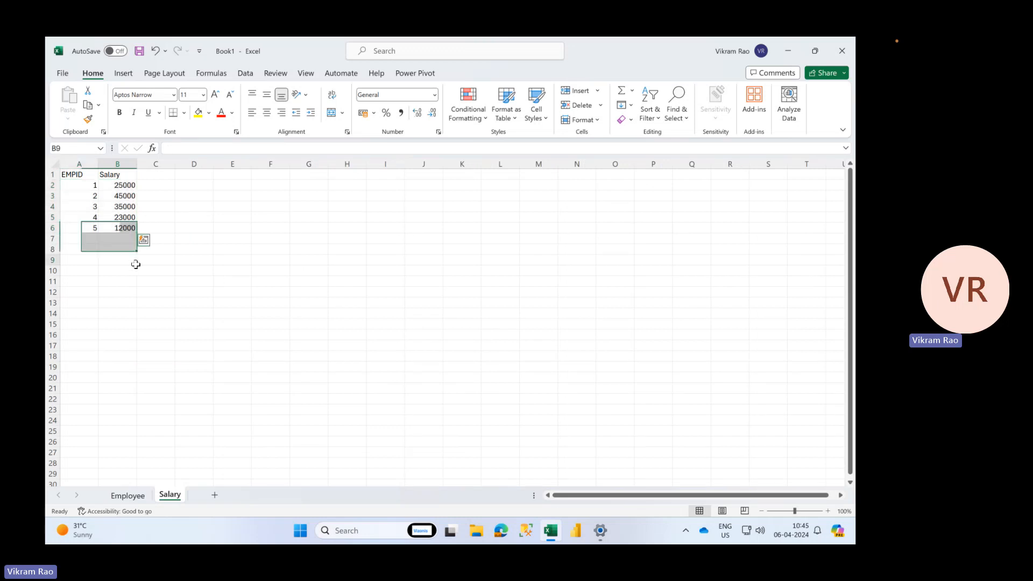
click(144, 498)
click(163, 497)
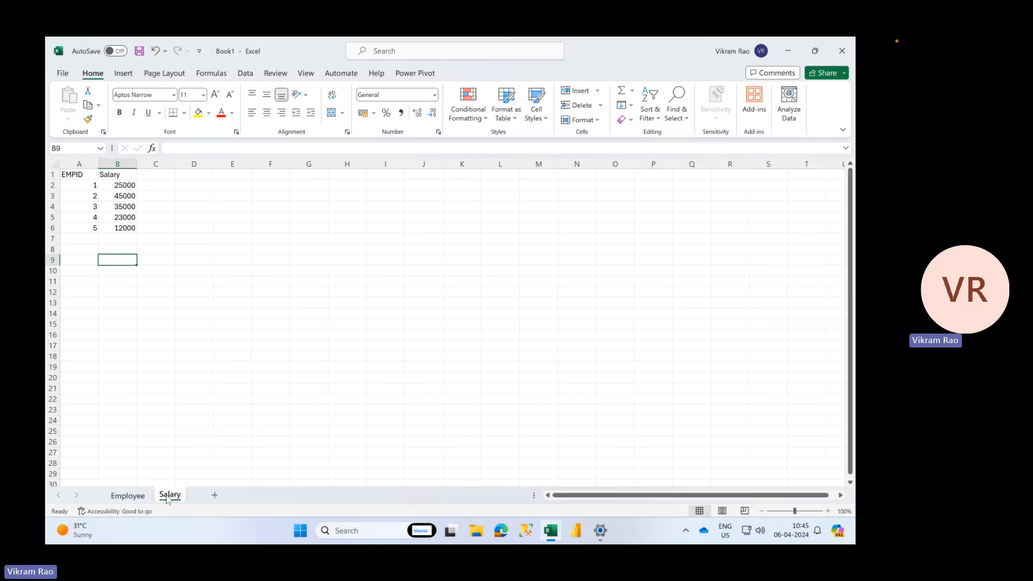
click(147, 187)
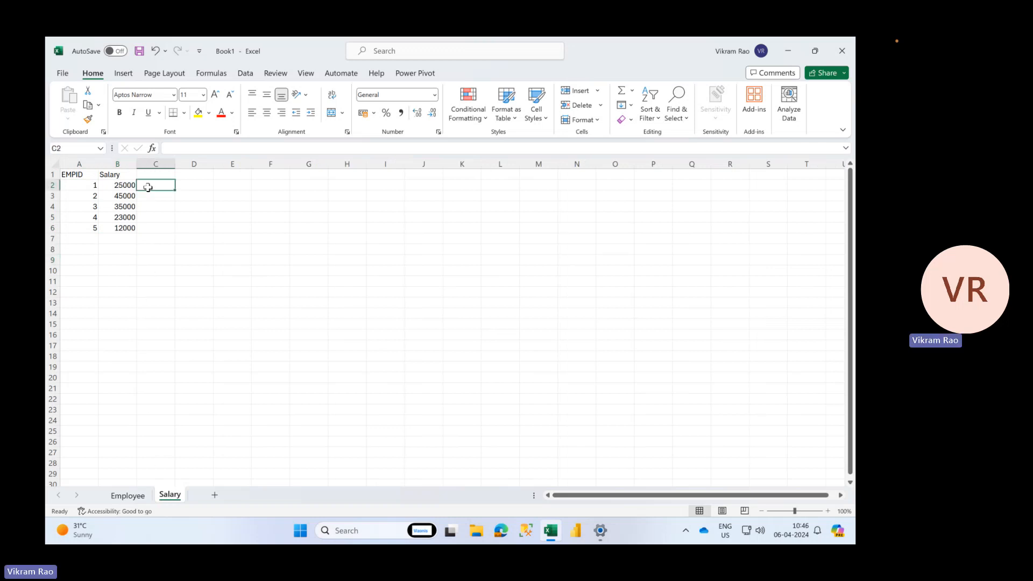
click(123, 188)
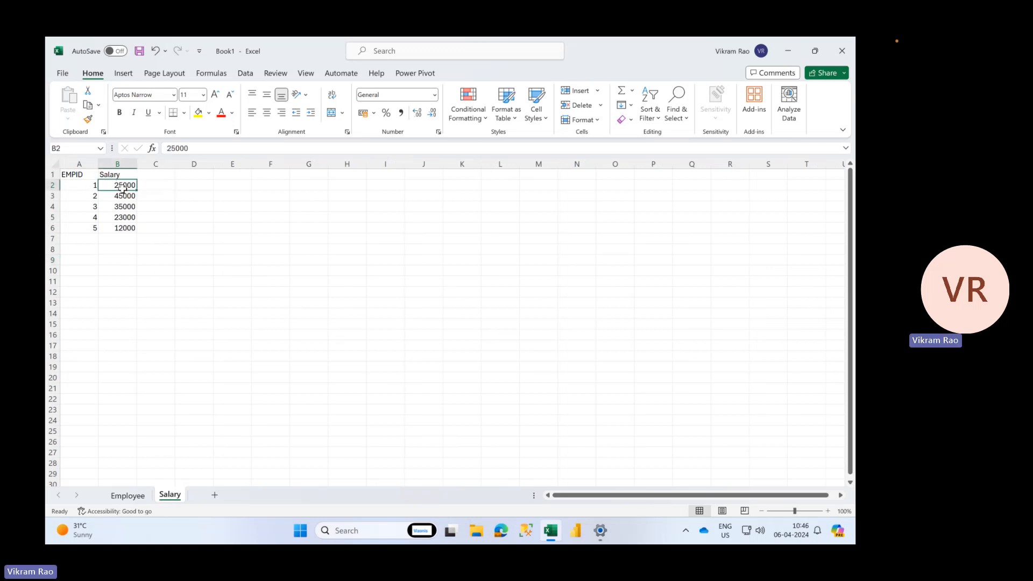
click(155, 186)
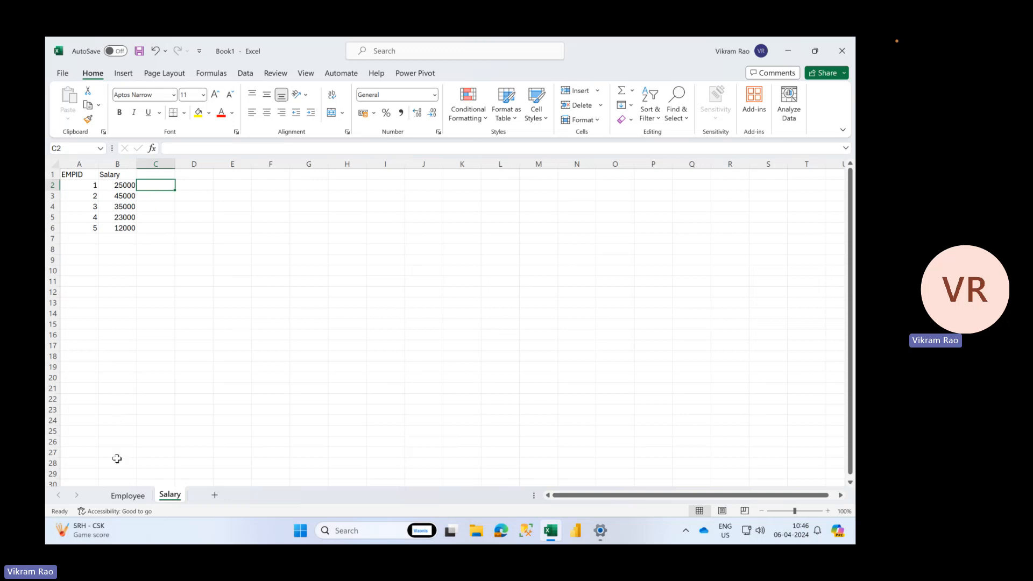
- Try adding the first employee's name, A, from the Employee sheet in C2 of the Salary sheet, and clear the entry
click(127, 495)
click(85, 190)
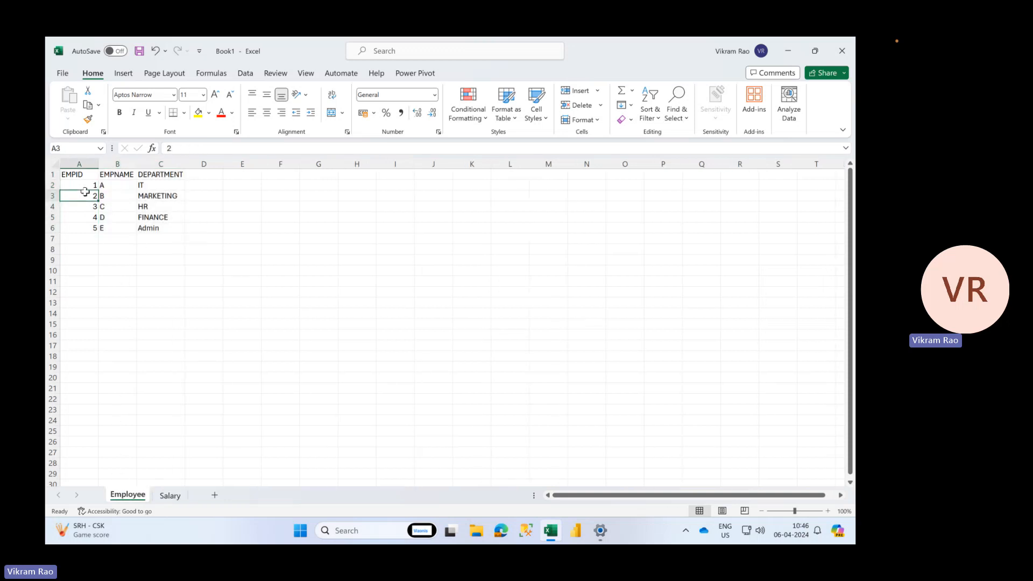
key(Right)
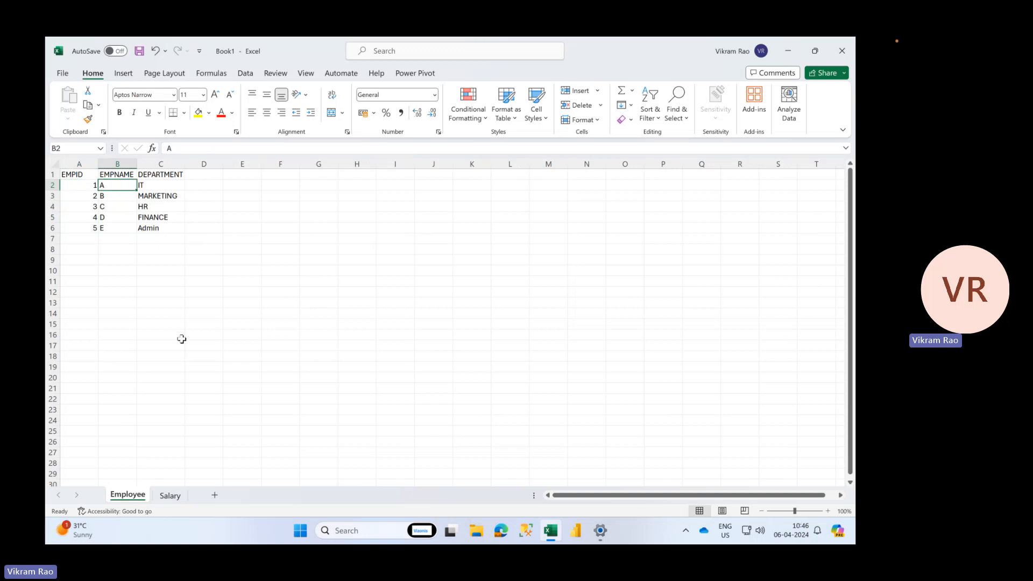
click(170, 495)
text(A)
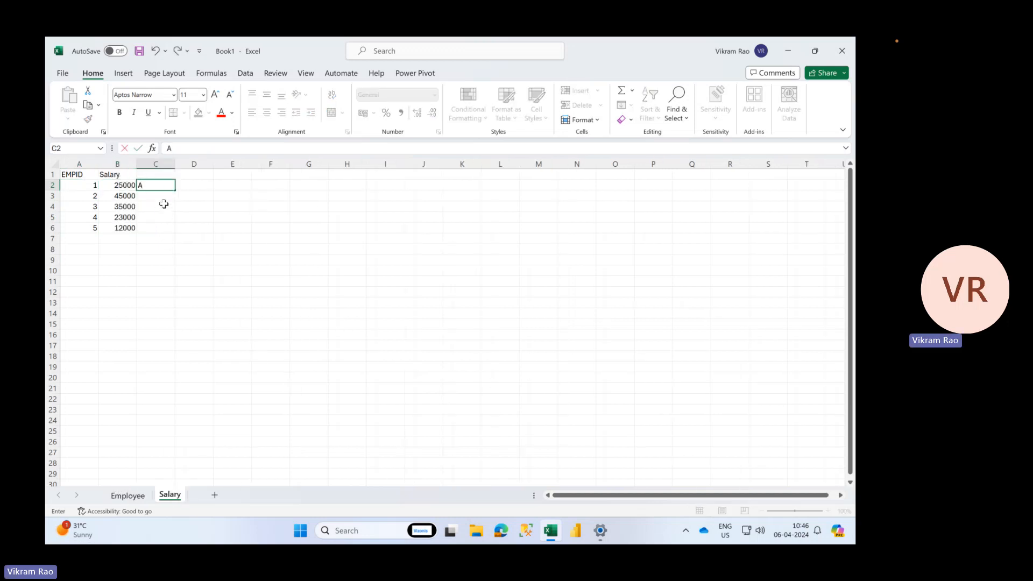
key(Tab)
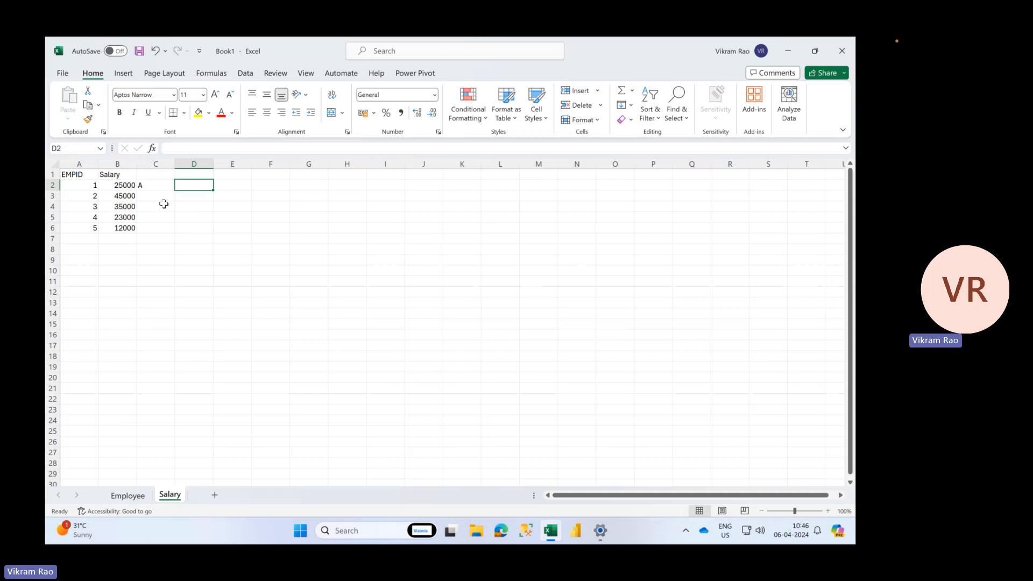
key(Left)
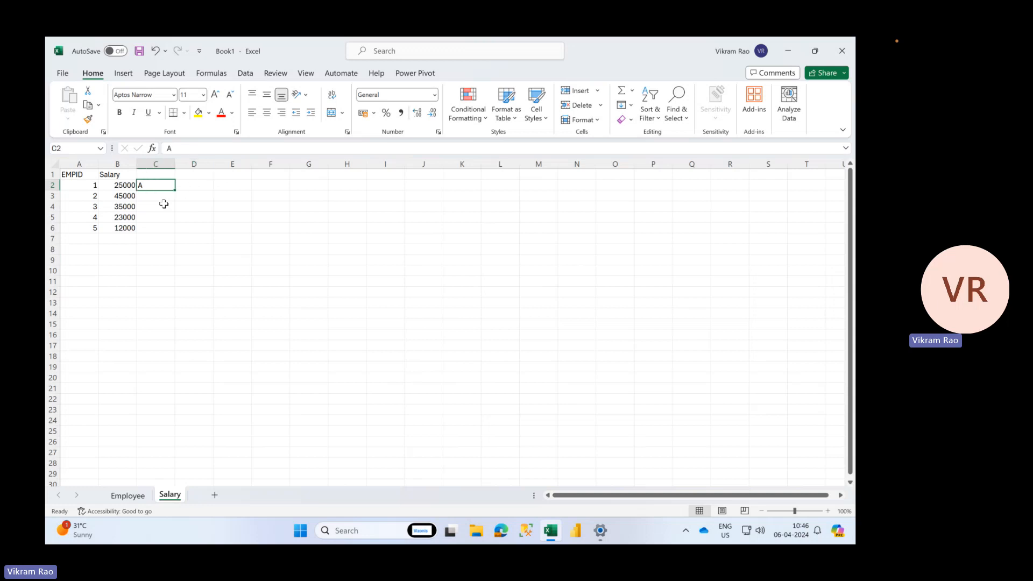
key(BackSpace)
click(168, 228)
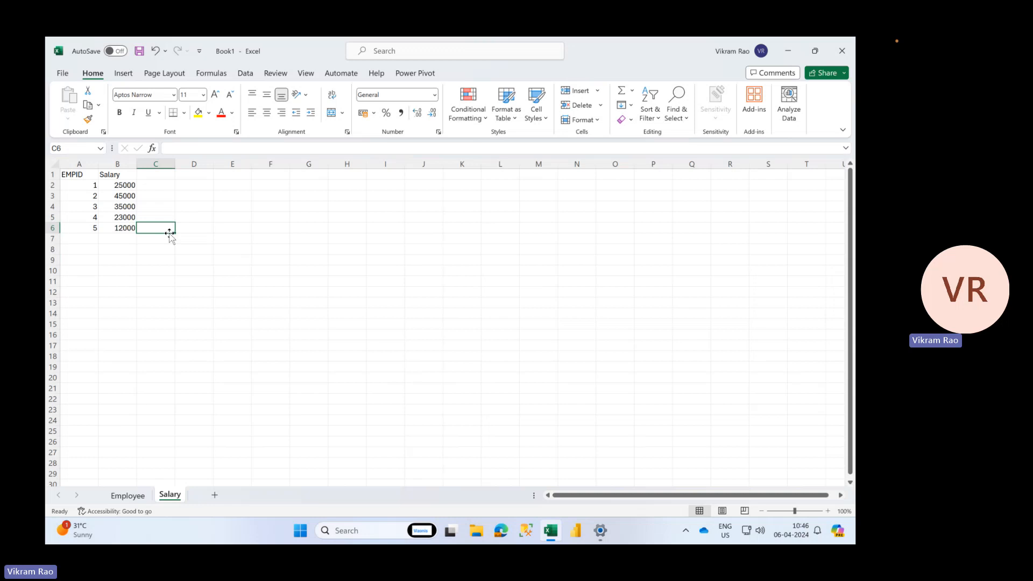
- Enter Data Structures, Vertical and Horizontal in H8:H10 of the Salary sheet and fit column H's width to its contents
click(351, 248)
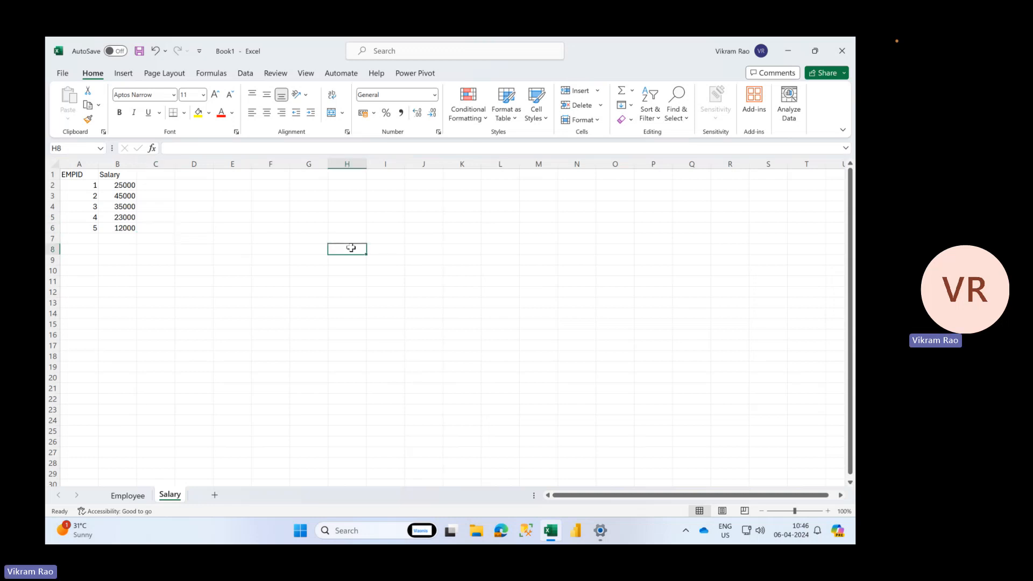
text(Data)
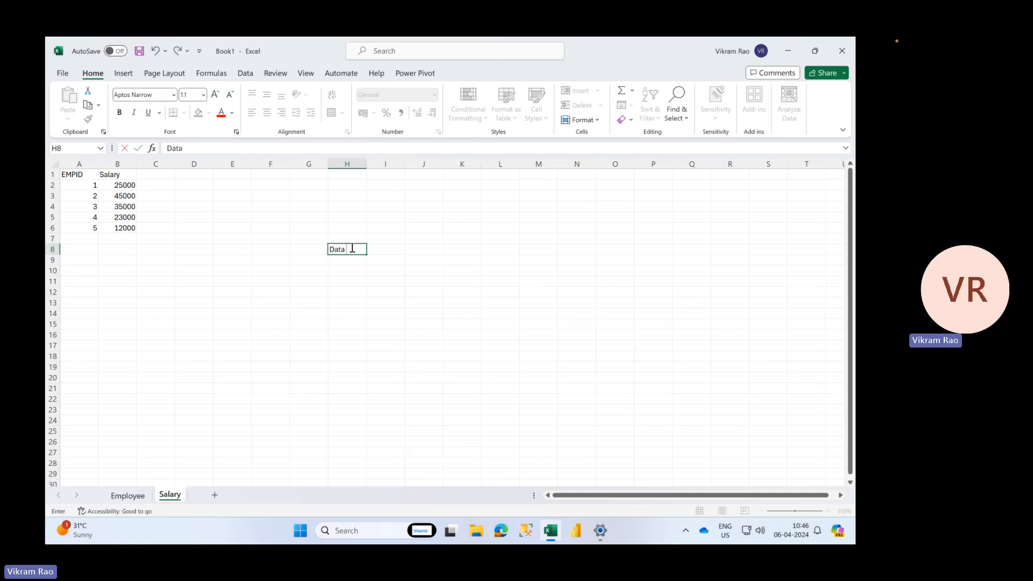
text( Structures)
key(Return)
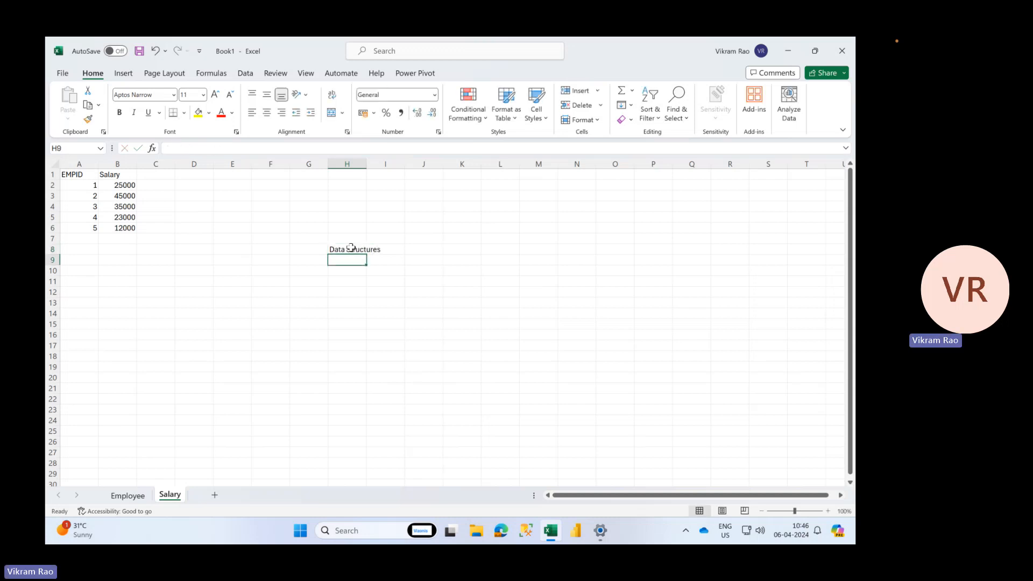
text(Vertical)
key(Return)
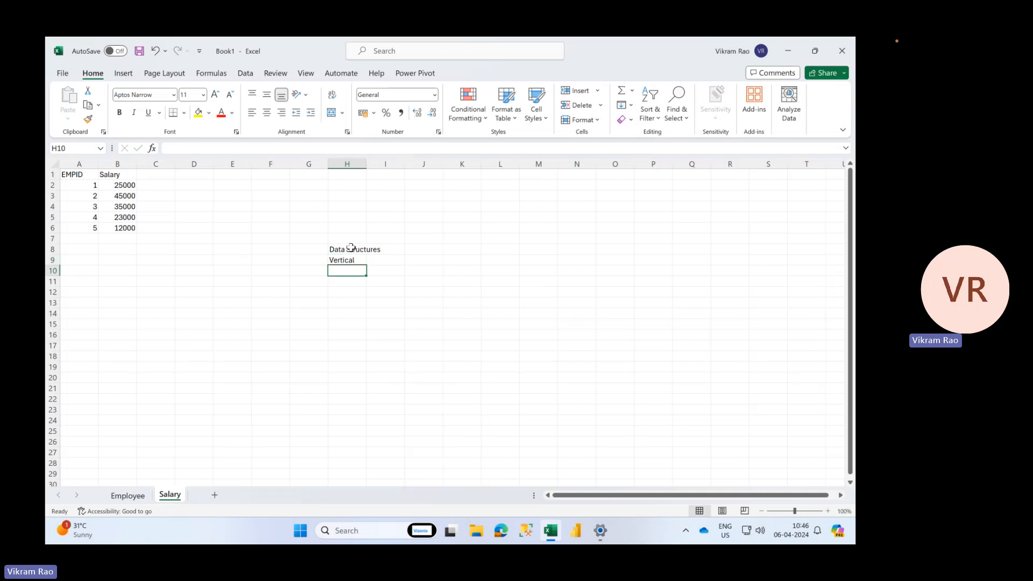
text(Horizontal)
key(Return)
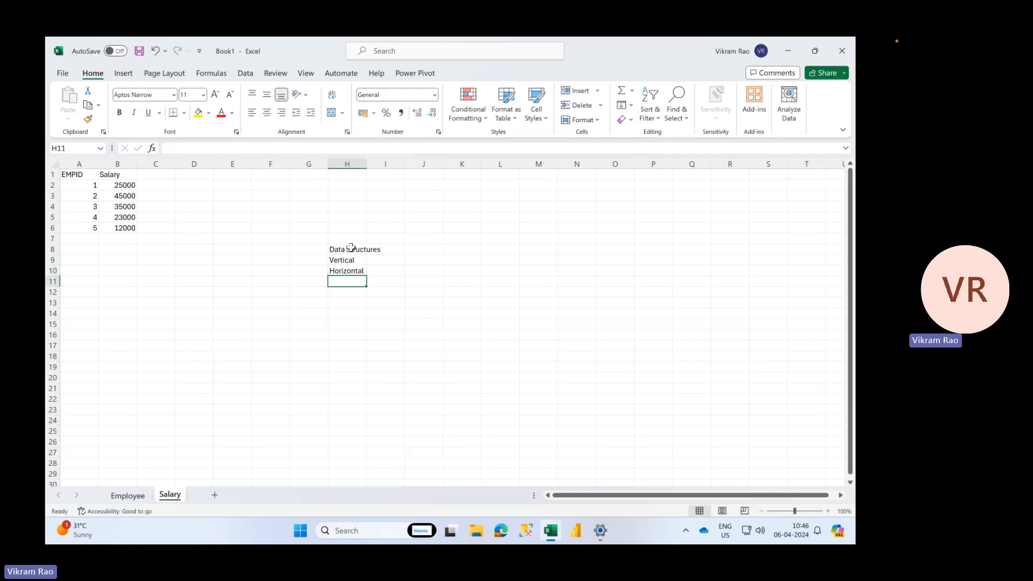
double_click(366, 164)
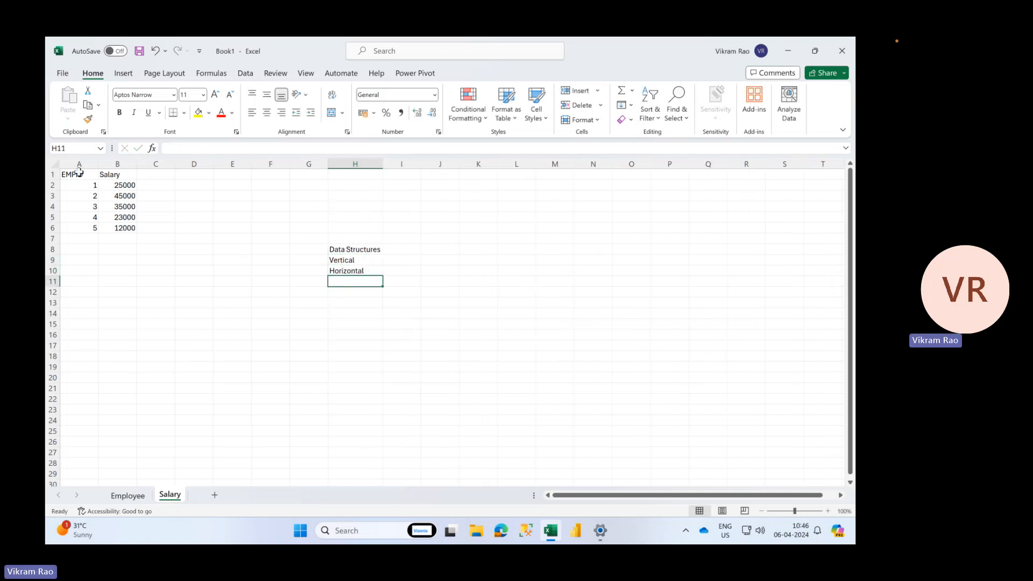
- Review the vertical layout of the EMPID column and enter 90% in I9 beside Vertical
drag(79, 165, 447, 173)
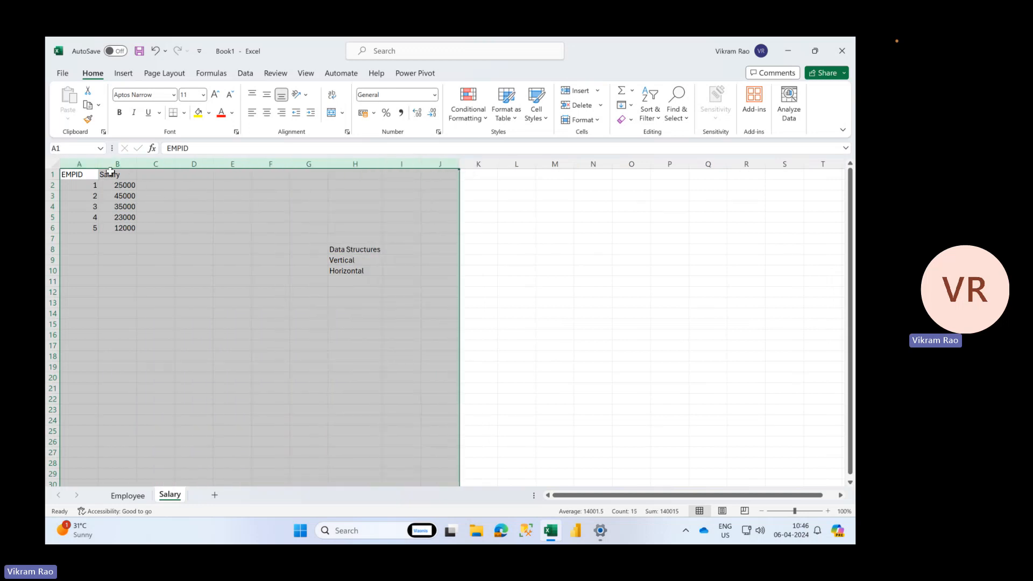
click(74, 172)
drag(89, 185, 93, 221)
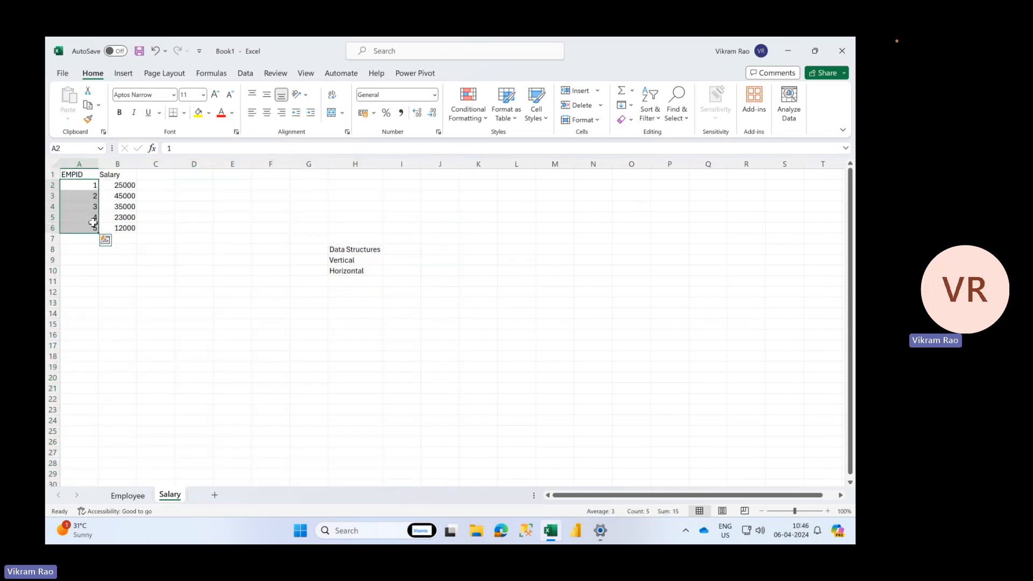
click(376, 261)
click(399, 260)
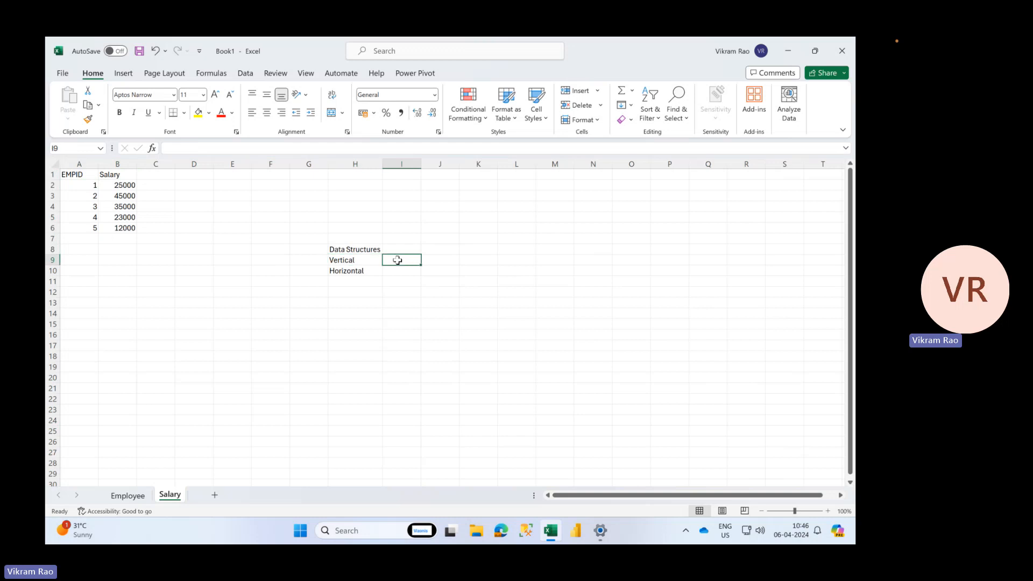
text(90%)
key(Return)
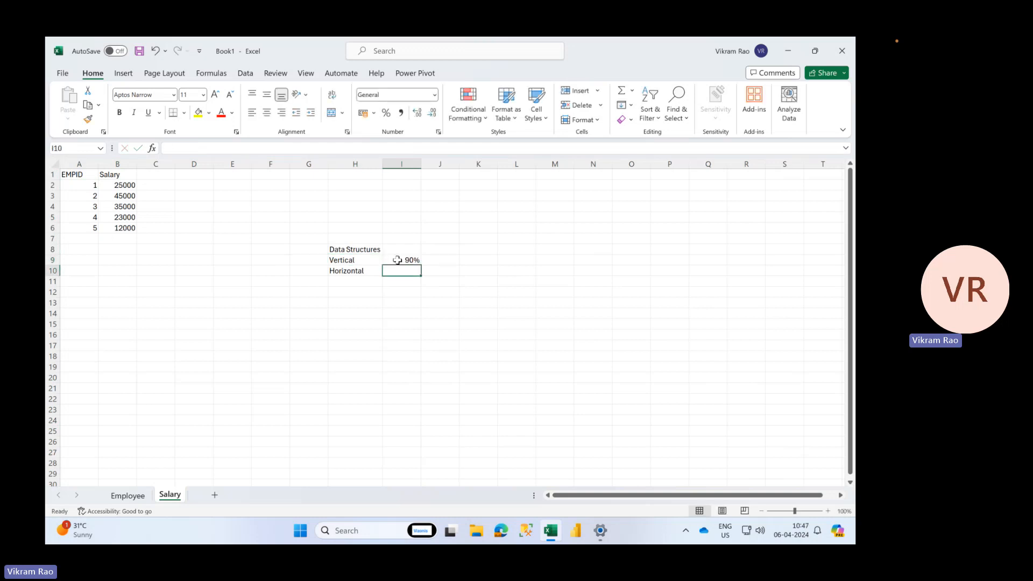
- Copy the EMPID and Salary table in A1:B6 and paste it transposed at A14
drag(86, 177, 115, 228)
key(ctrl+c)
click(87, 314)
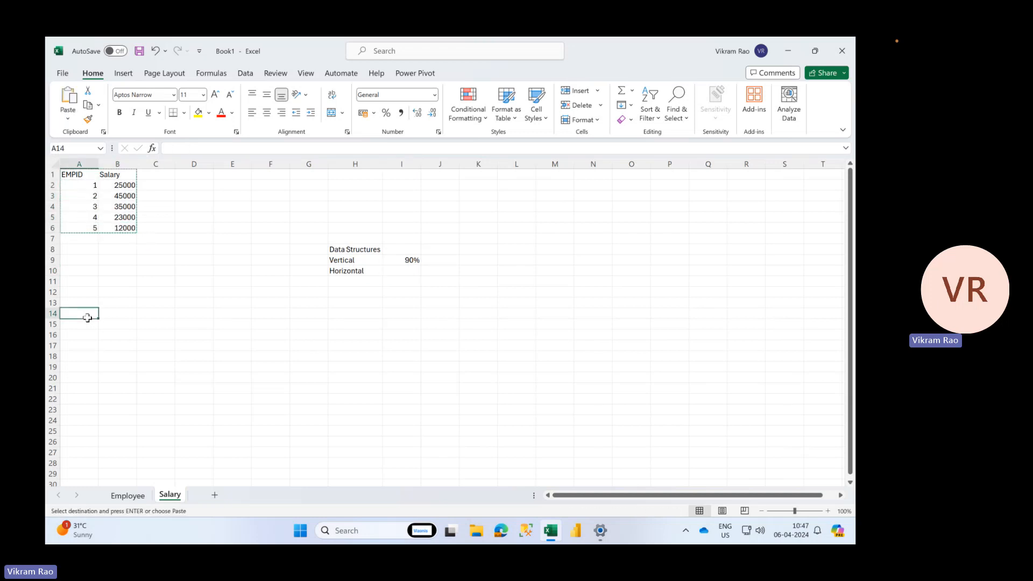
right_click(89, 315)
click(167, 214)
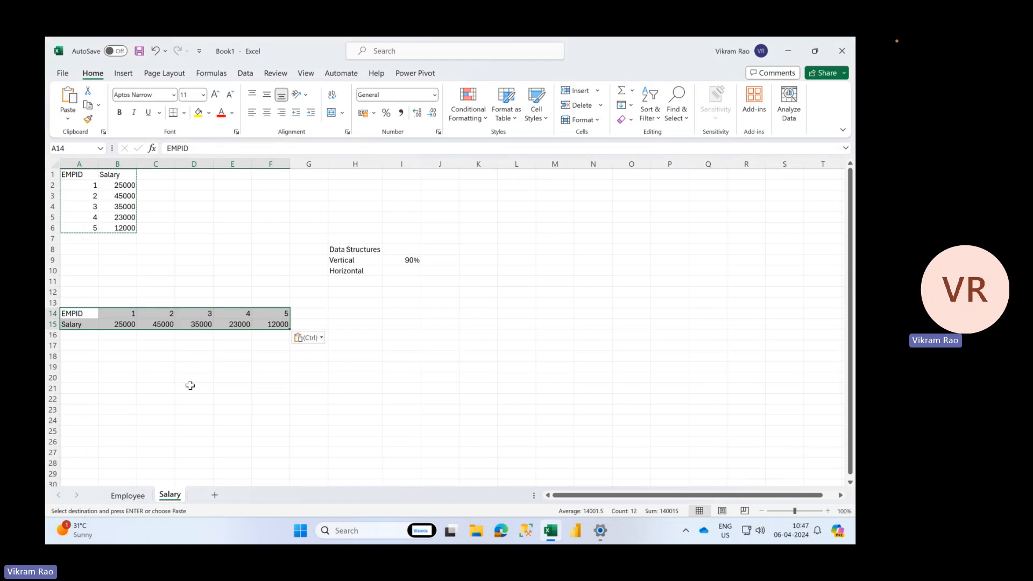
click(176, 397)
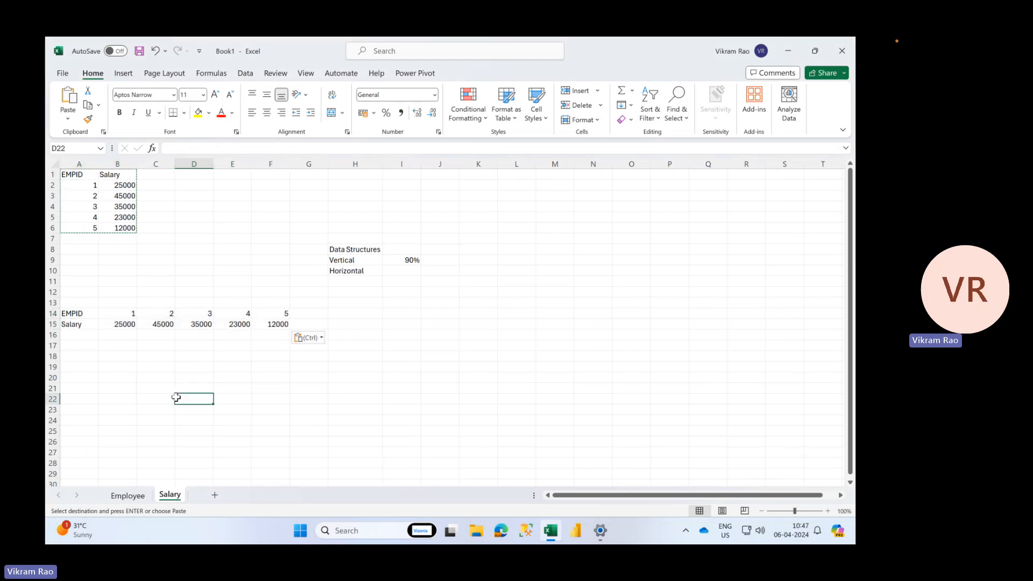
- Compare the horizontal table in rows 14 and 15 with the vertical one, and enter 10% in I10 beside Horizontal
drag(52, 313, 284, 312)
click(51, 313)
drag(93, 185, 92, 218)
drag(106, 315, 240, 312)
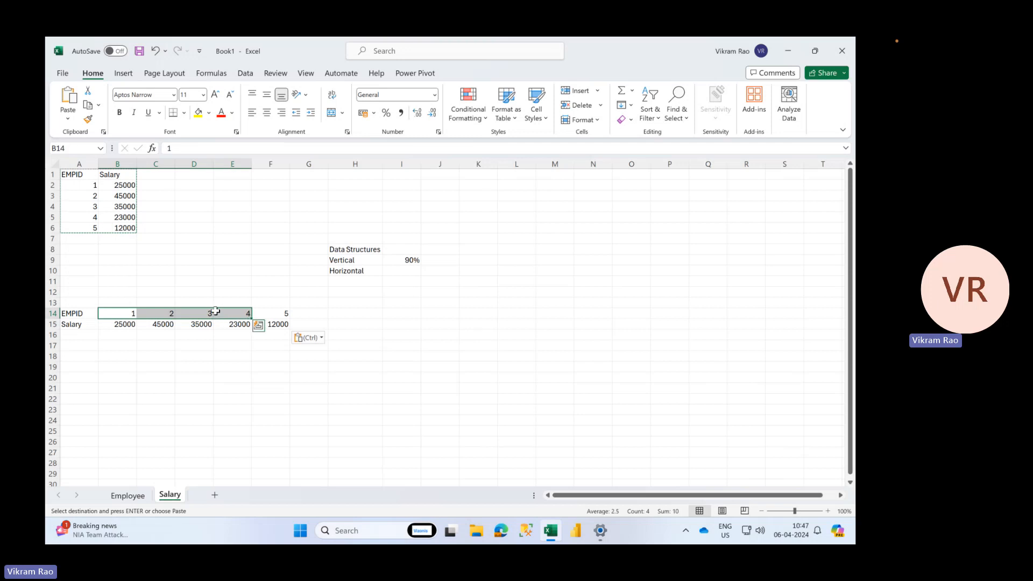
drag(73, 314, 284, 323)
drag(118, 181, 139, 243)
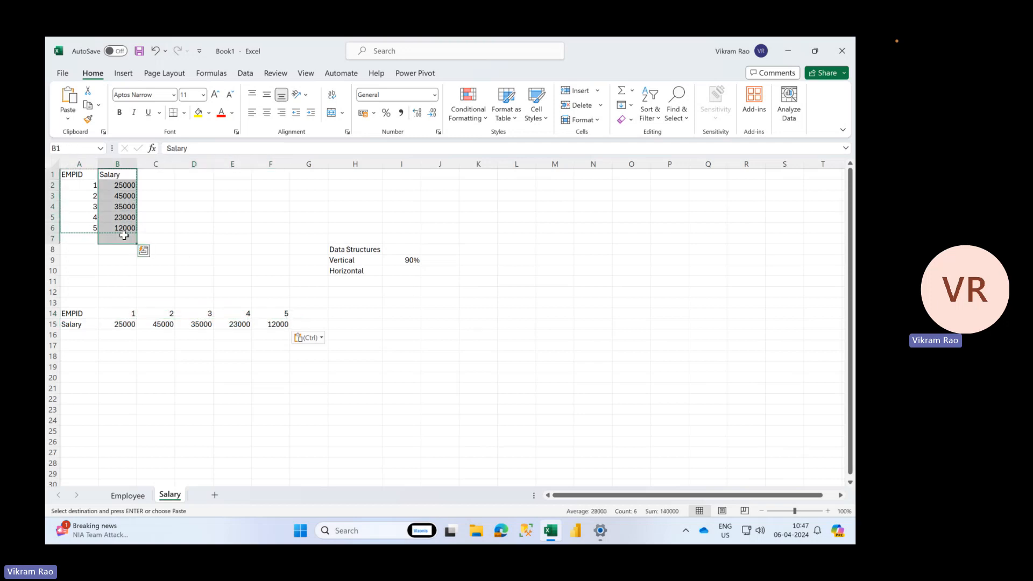
click(417, 273)
text(10%)
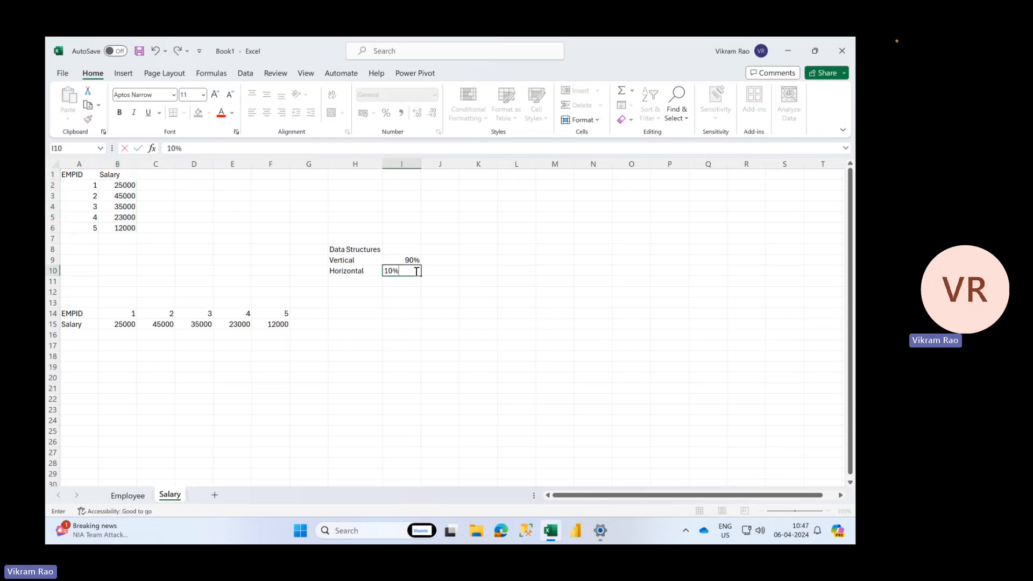
key(Return)
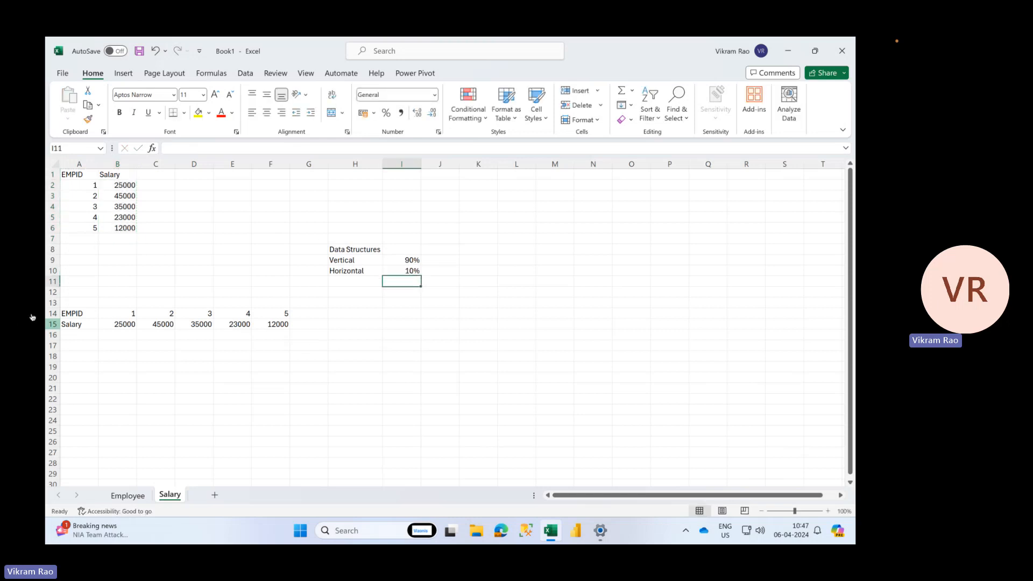
- Delete rows 14 to 16 containing the horizontal table, and undo the deletion
drag(53, 313, 52, 334)
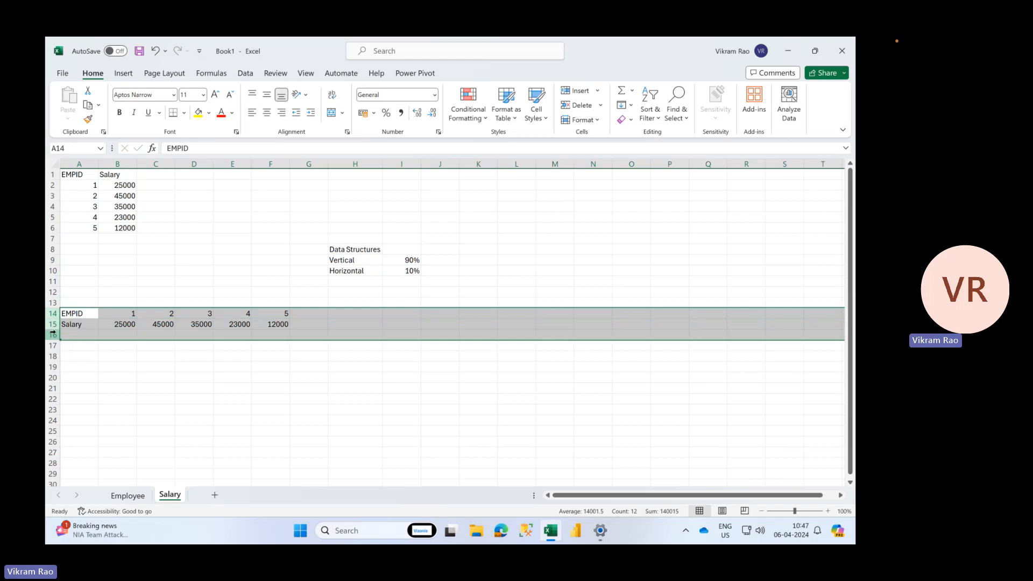
right_click(85, 327)
click(120, 251)
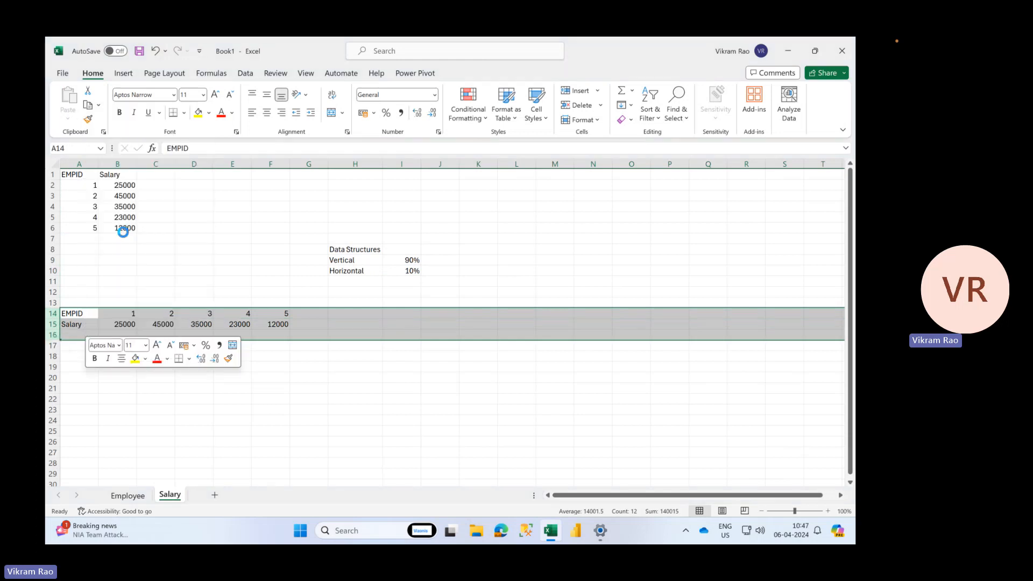
click(123, 261)
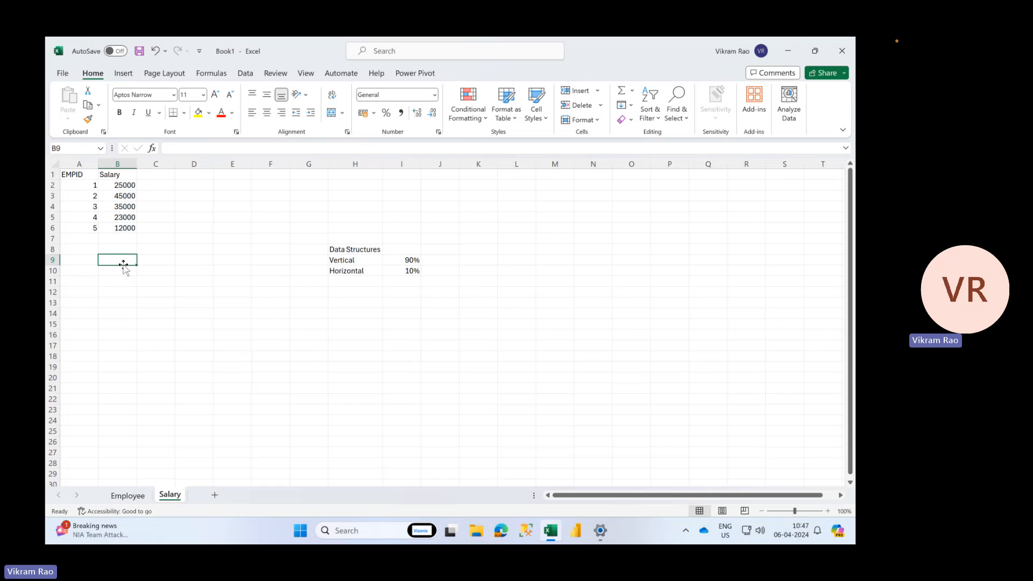
key(ctrl+z)
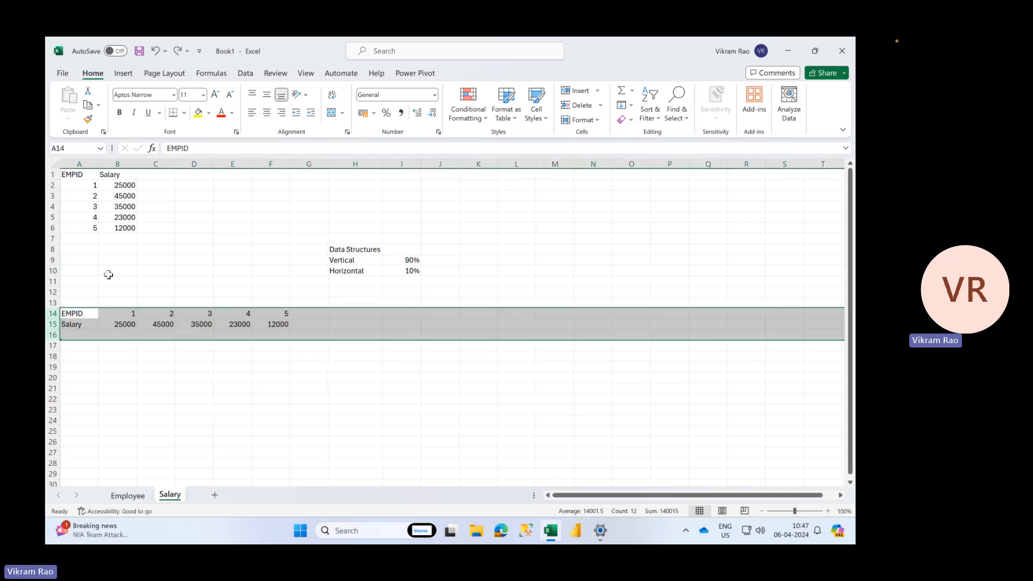
click(108, 274)
- Copy the horizontal table in A14:F15 and paste it transposed at A21
drag(235, 322, 275, 325)
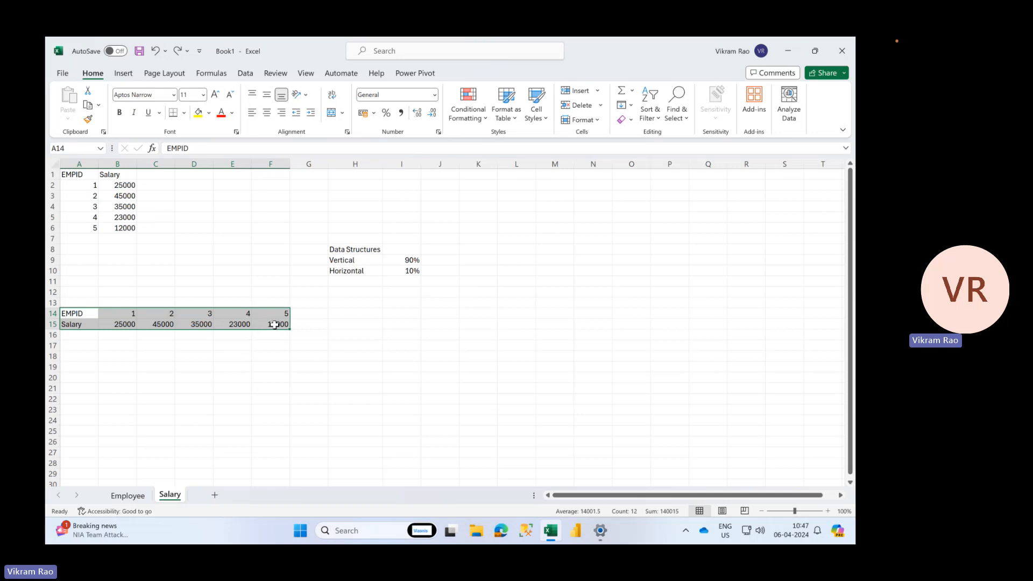
key(ctrl+c)
click(80, 388)
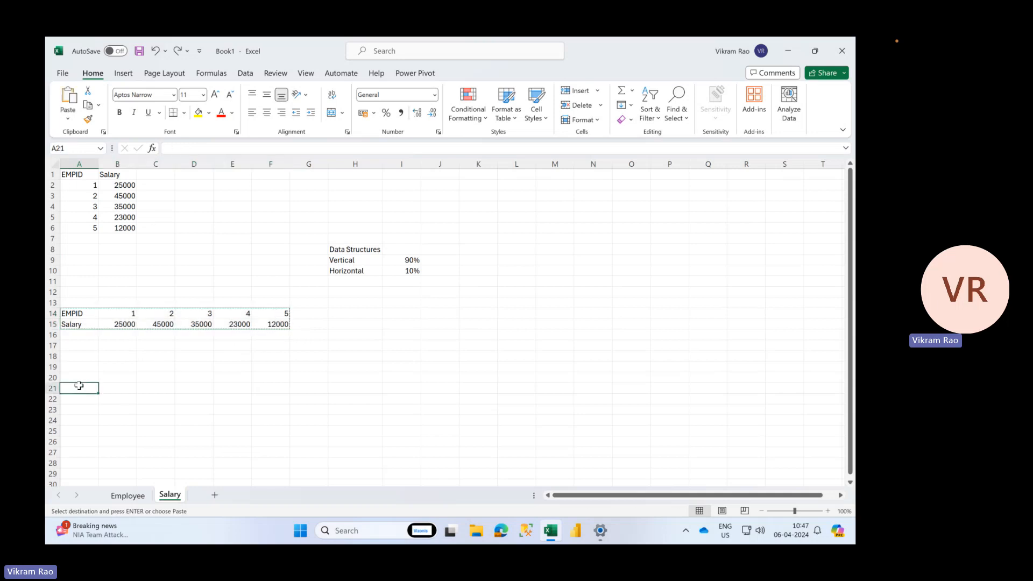
right_click(81, 392)
click(160, 214)
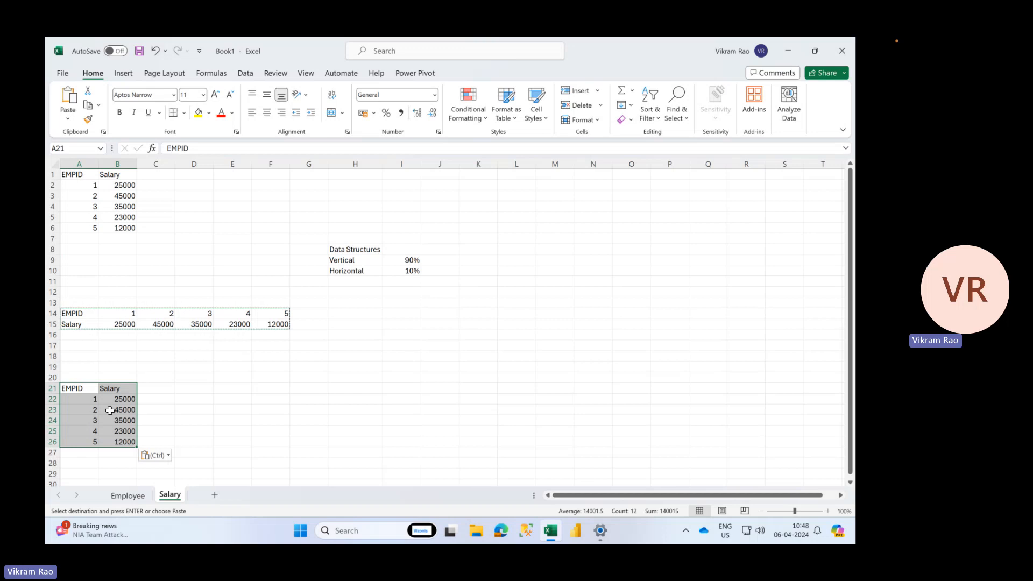
- Clear the contents of the pasted vertical table in A21:B26
right_click(107, 431)
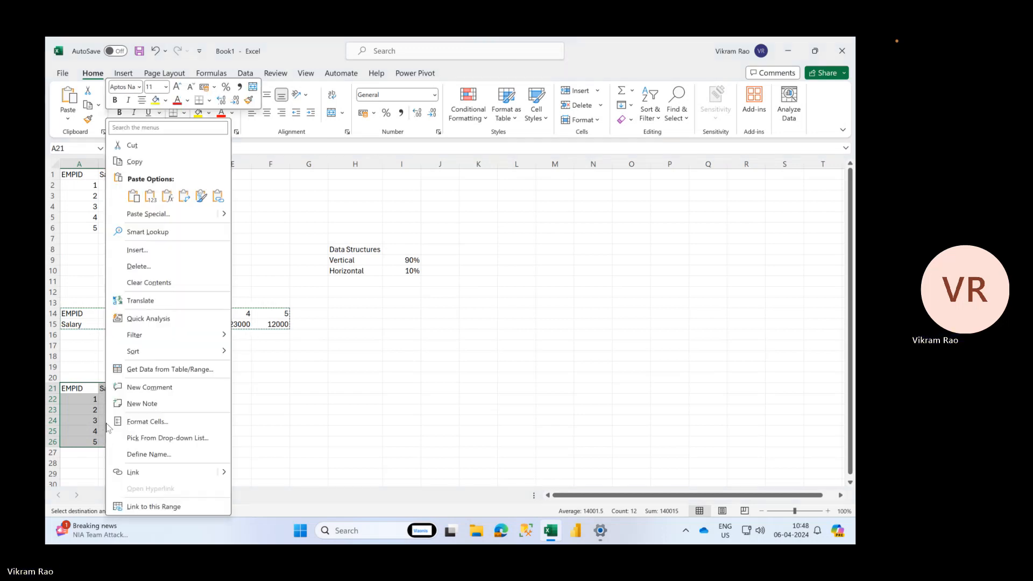
click(150, 284)
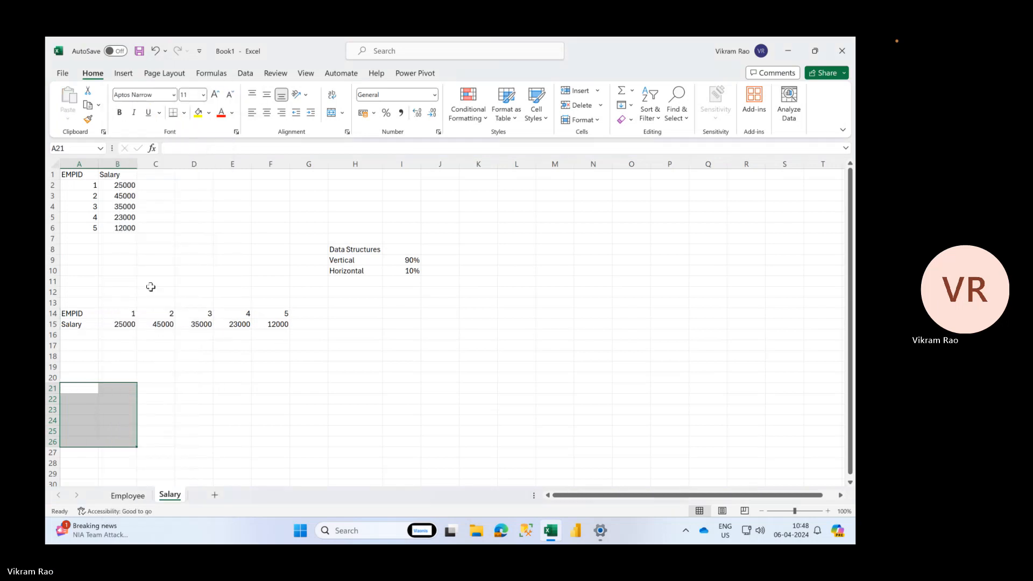
click(152, 337)
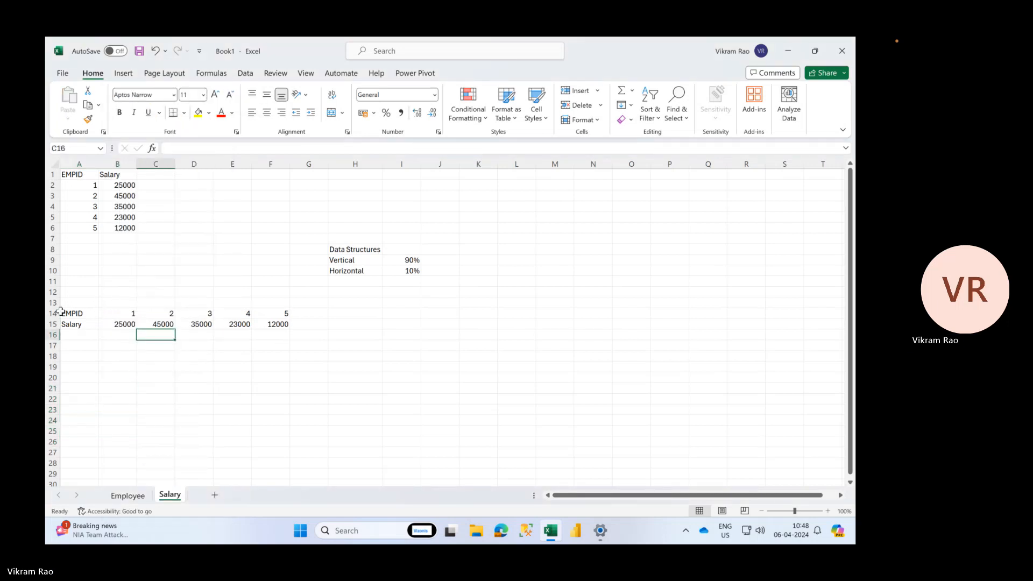
drag(54, 313, 55, 326)
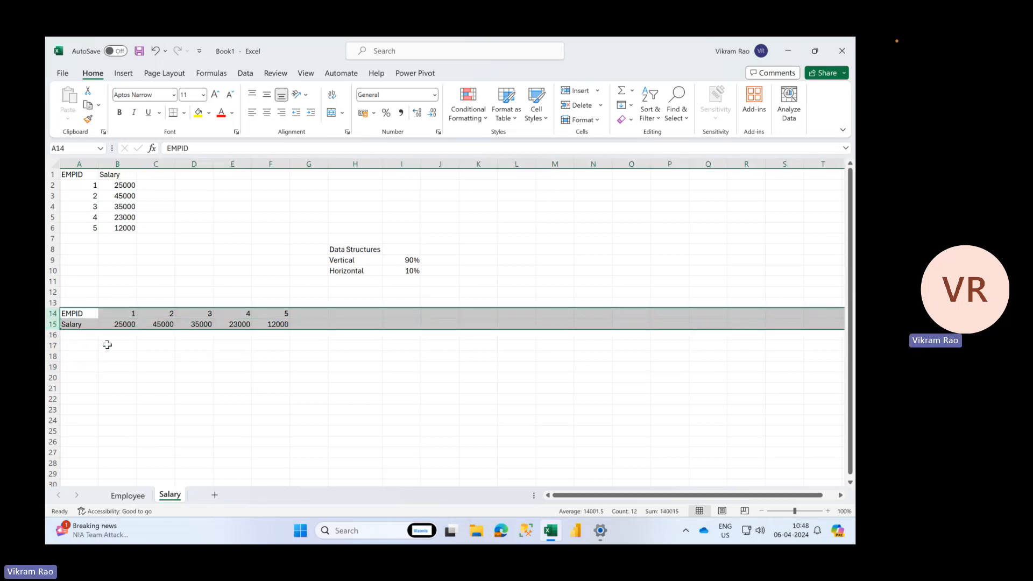
key(ctrl+c)
click(81, 378)
right_click(80, 378)
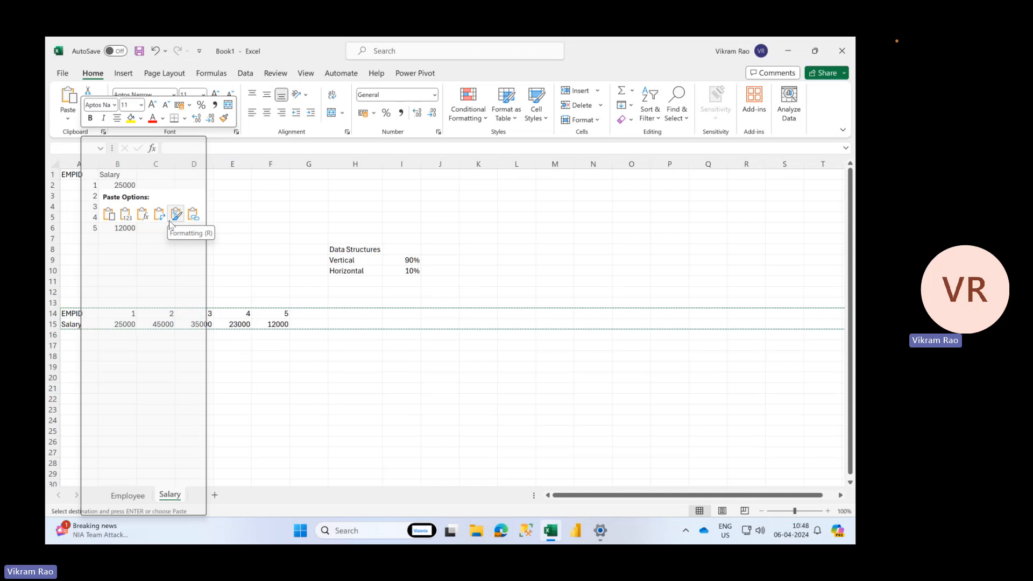
key(Escape)
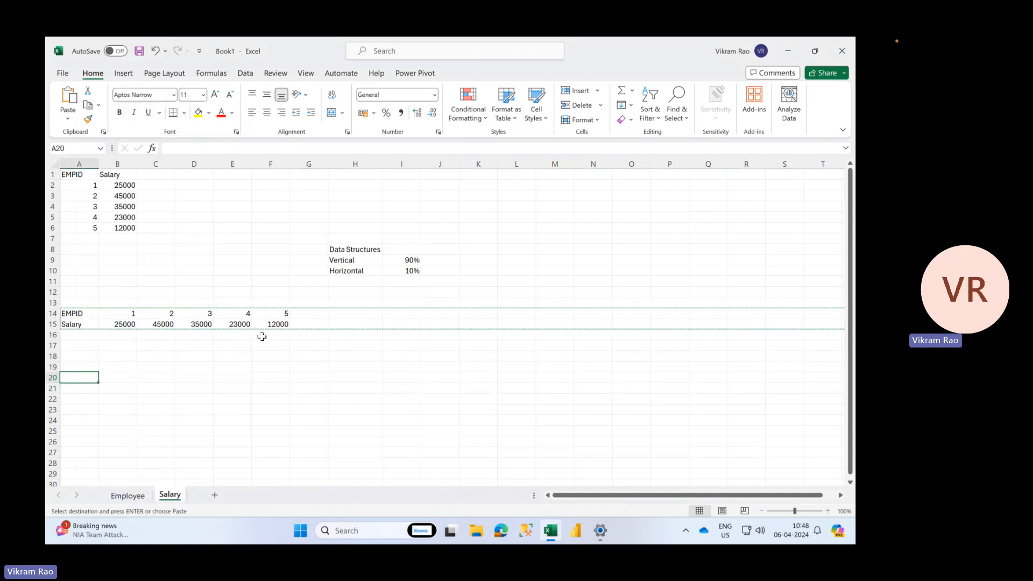
- Delete rows 14 and 15 containing the horizontal table
drag(52, 313, 52, 324)
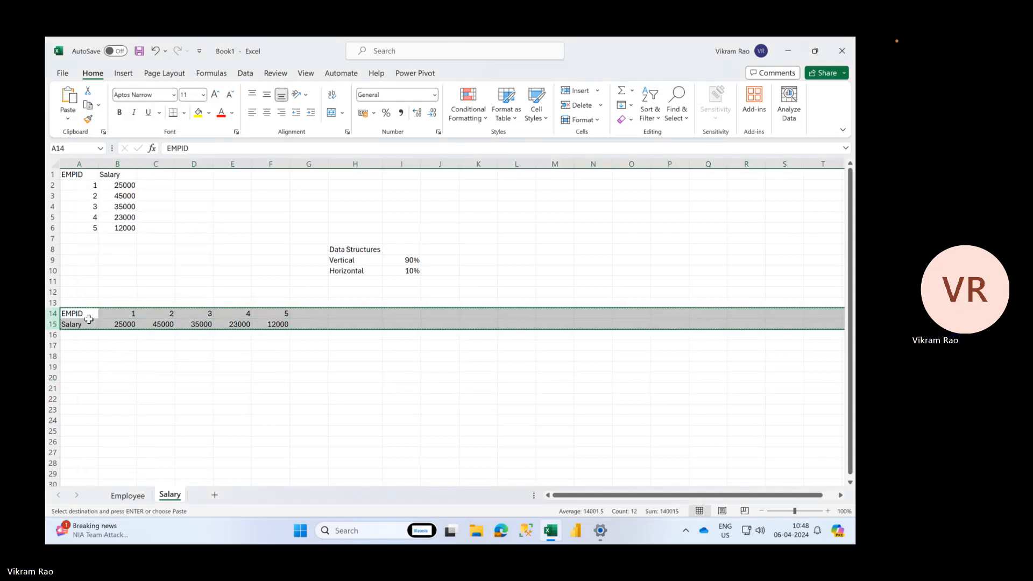
right_click(109, 322)
click(164, 228)
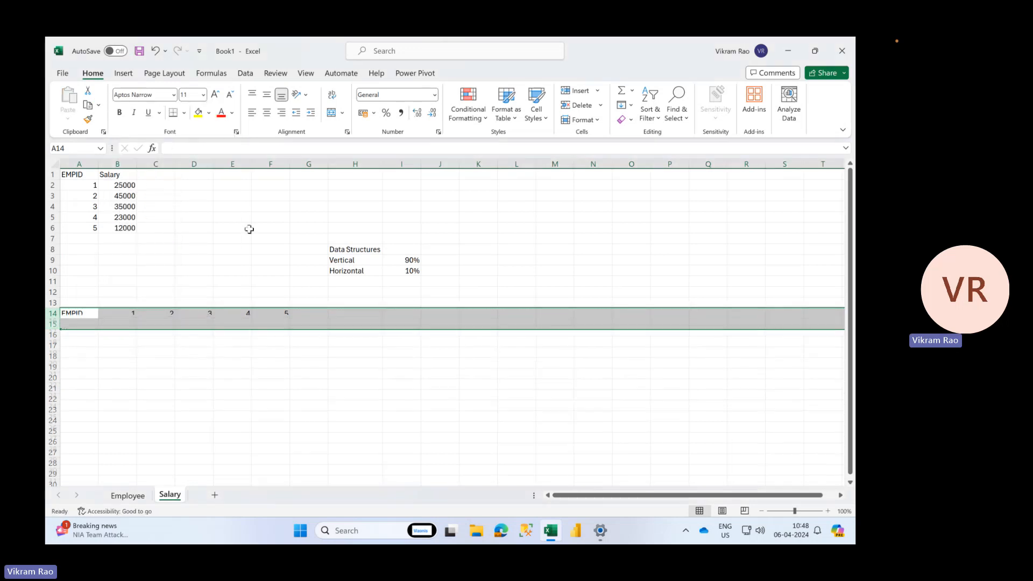
- Enter VLOOKUP in J9 beside Vertical and HLOOKUP in J10 beside Horizontal
drag(359, 249, 400, 270)
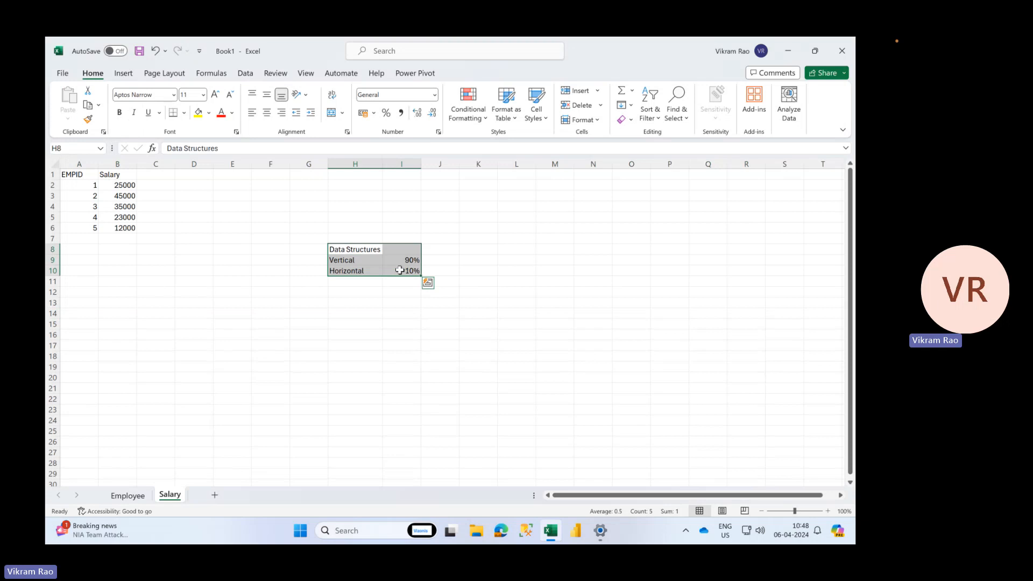
click(452, 260)
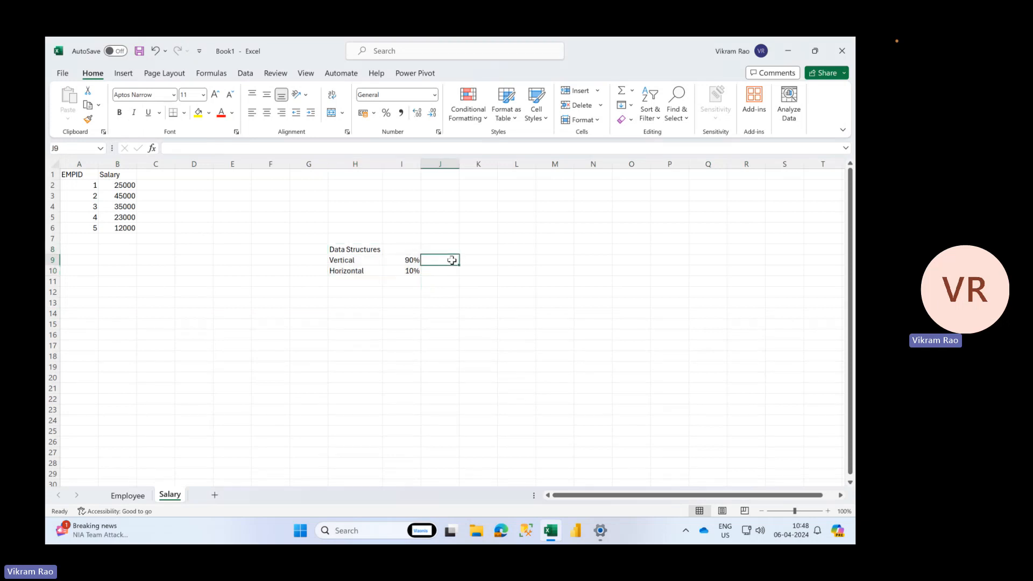
text(VLOOK)
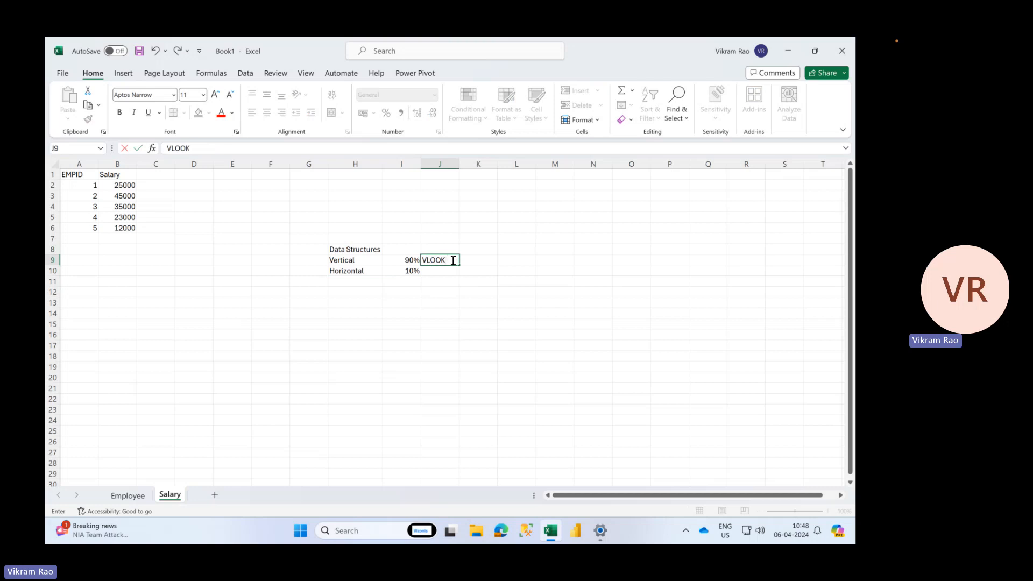
text(IUP)
key(Return)
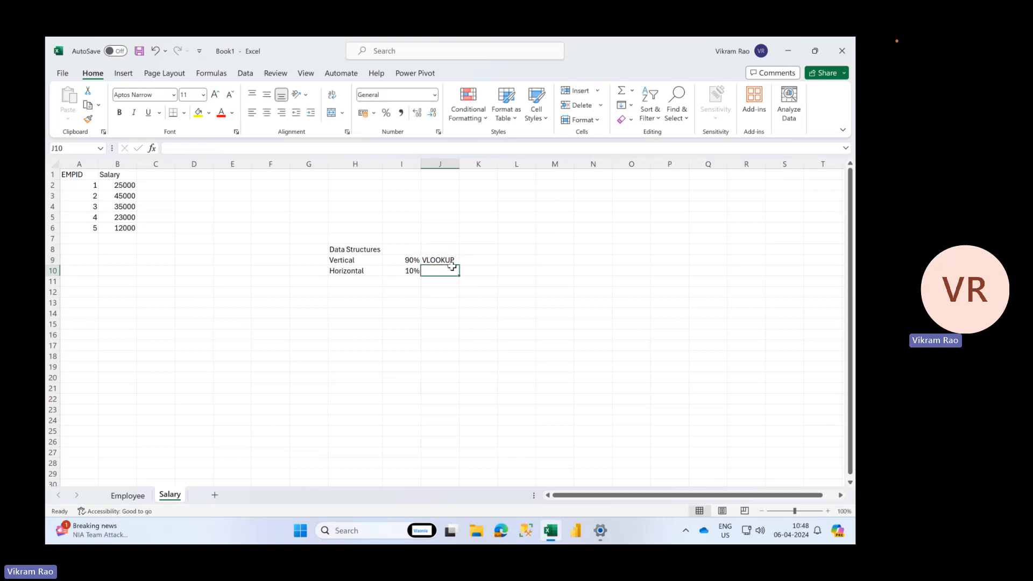
text(HLOOKUP)
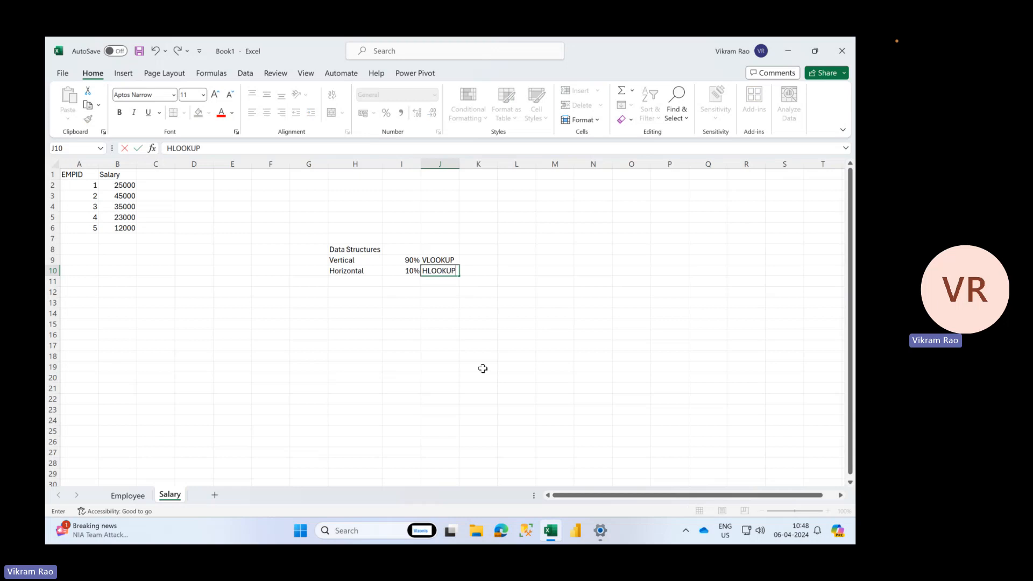
key(Return)
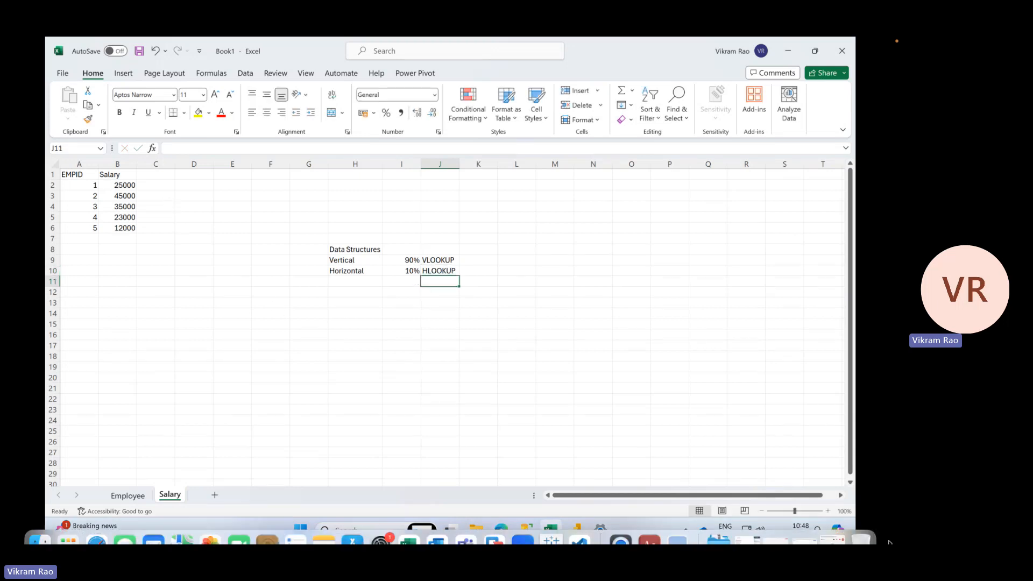
- Enlarge the Salary sheet to 150% and add the header EMPNAME in C1
click(828, 511)
click(828, 511)
click(828, 511)
click(827, 511)
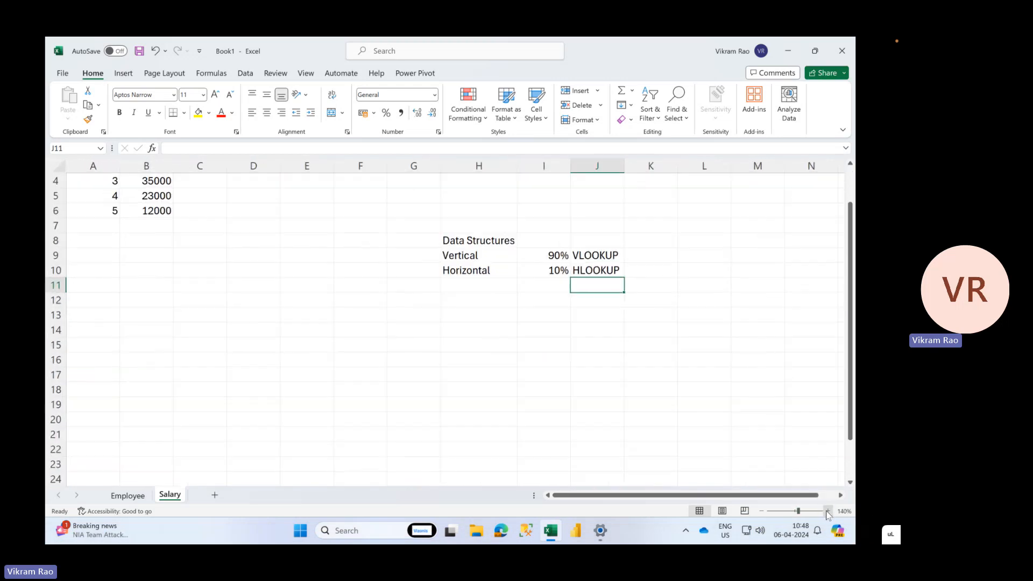
click(828, 511)
scroll(461, 380, up, 2)
click(208, 182)
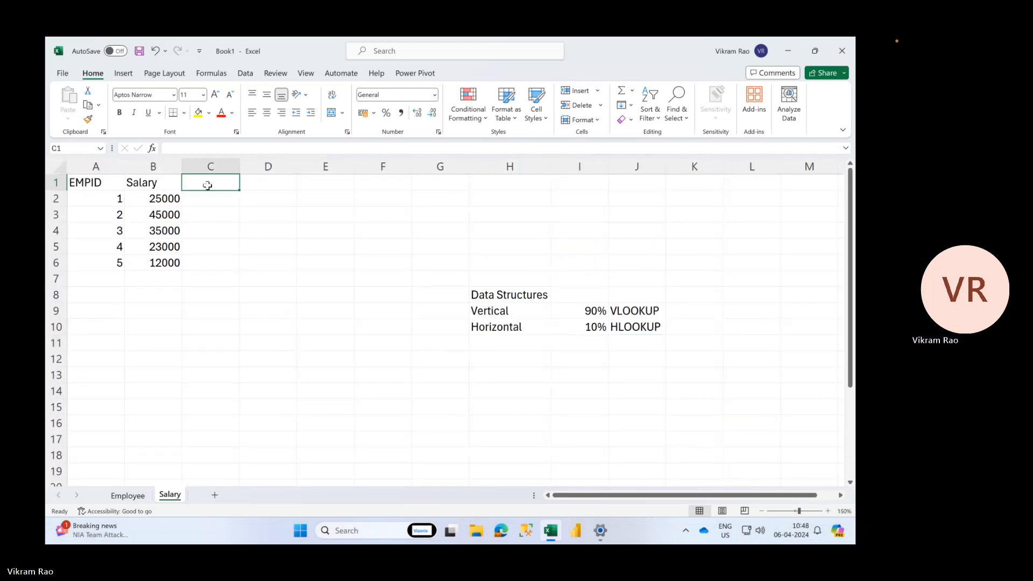
text(EMPNAME)
key(Return)
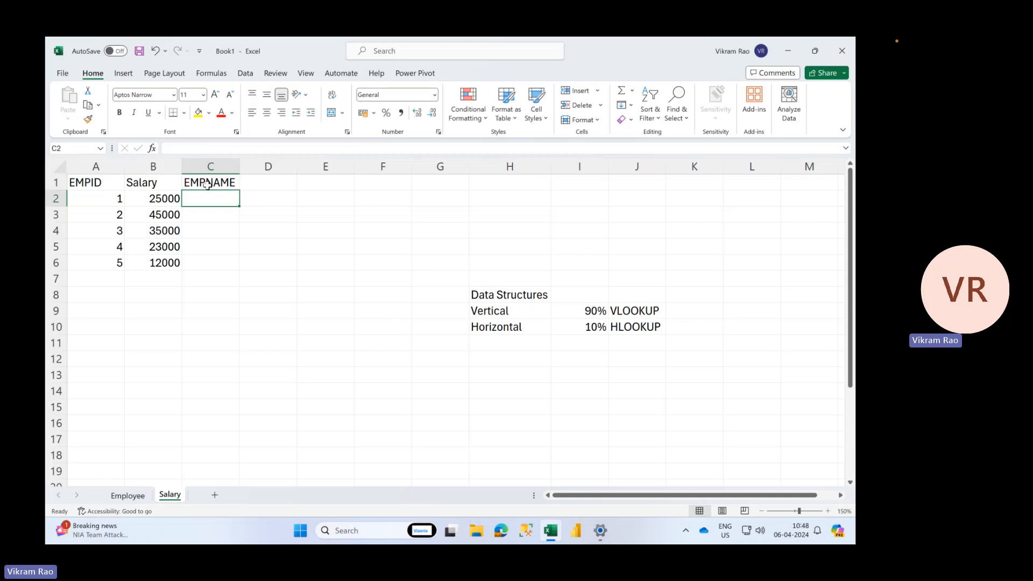
- Start a VLOOKUP formula in C2 with A2 as lookup value and Employee!A1:C6 as table array
text(=VLOOKUP()
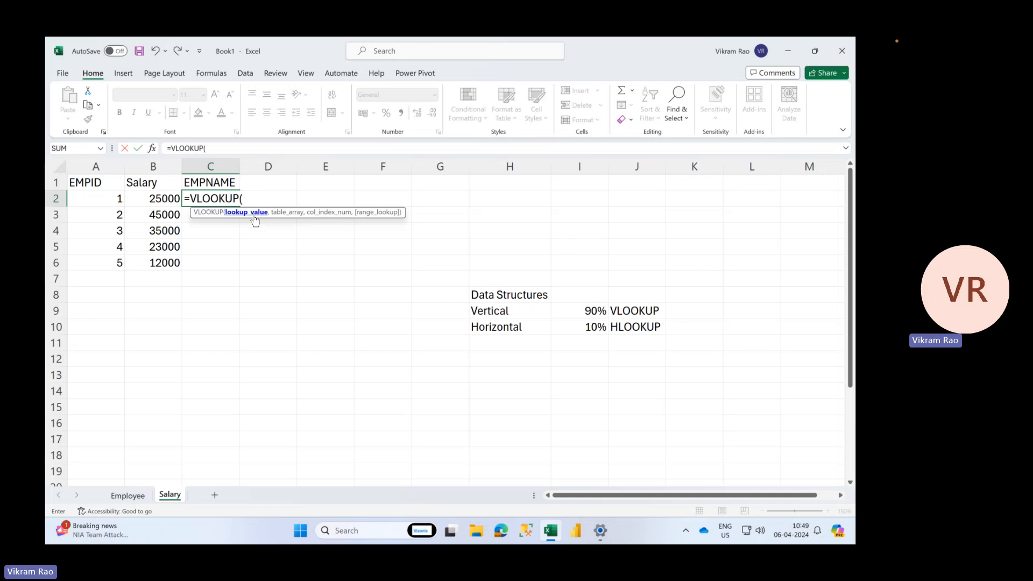
click(111, 199)
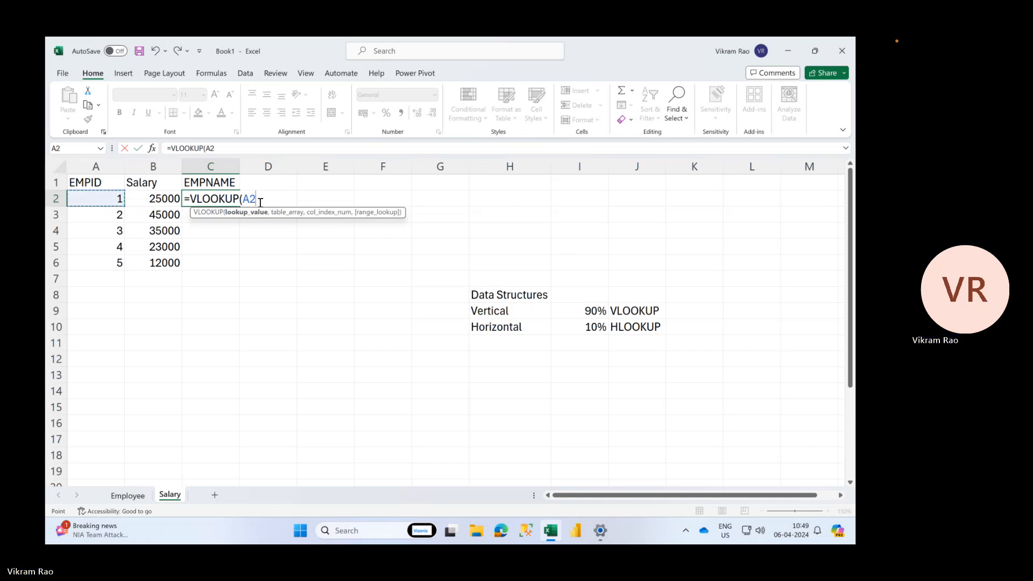
text(,)
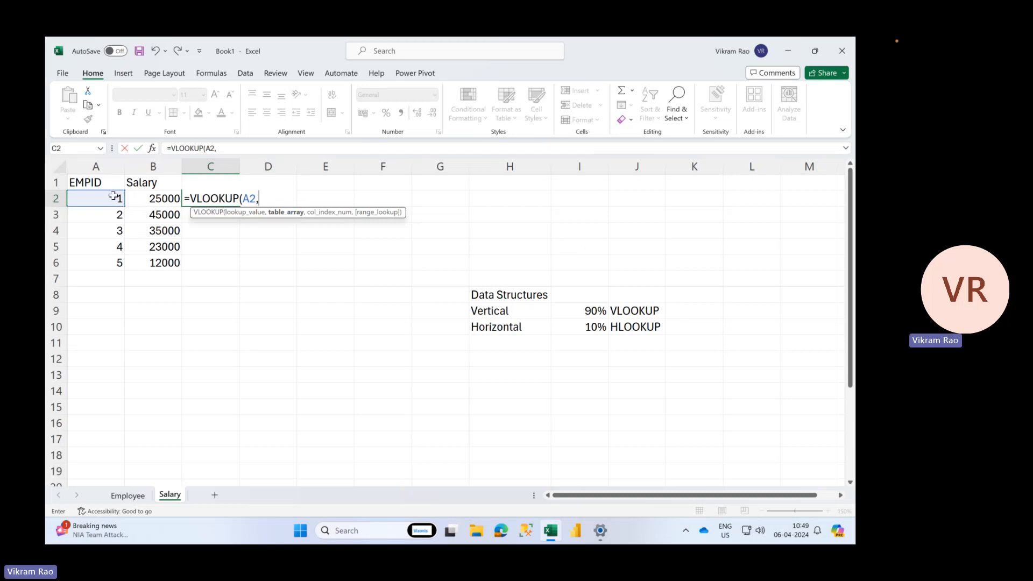
click(123, 497)
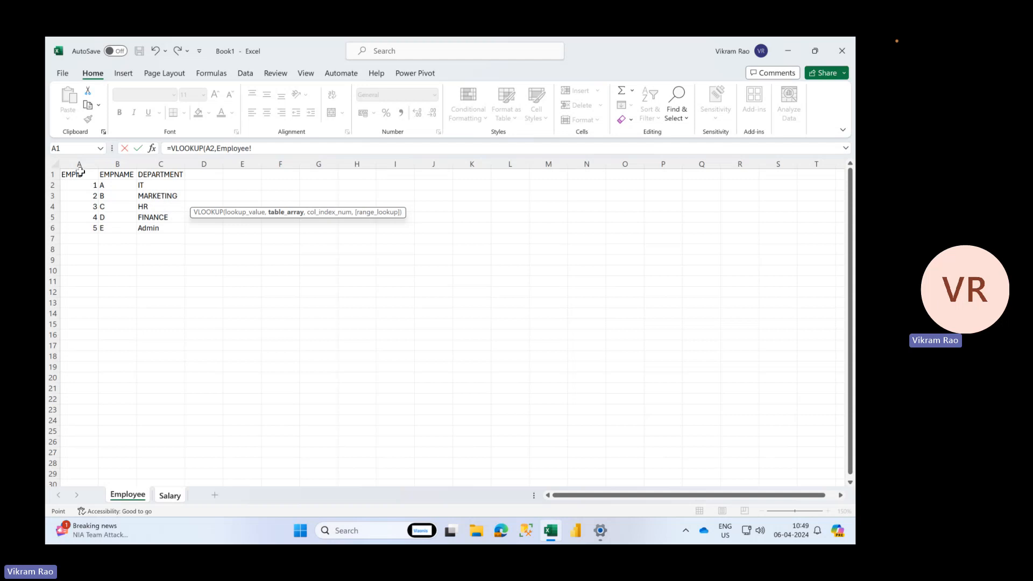
drag(81, 171, 164, 229)
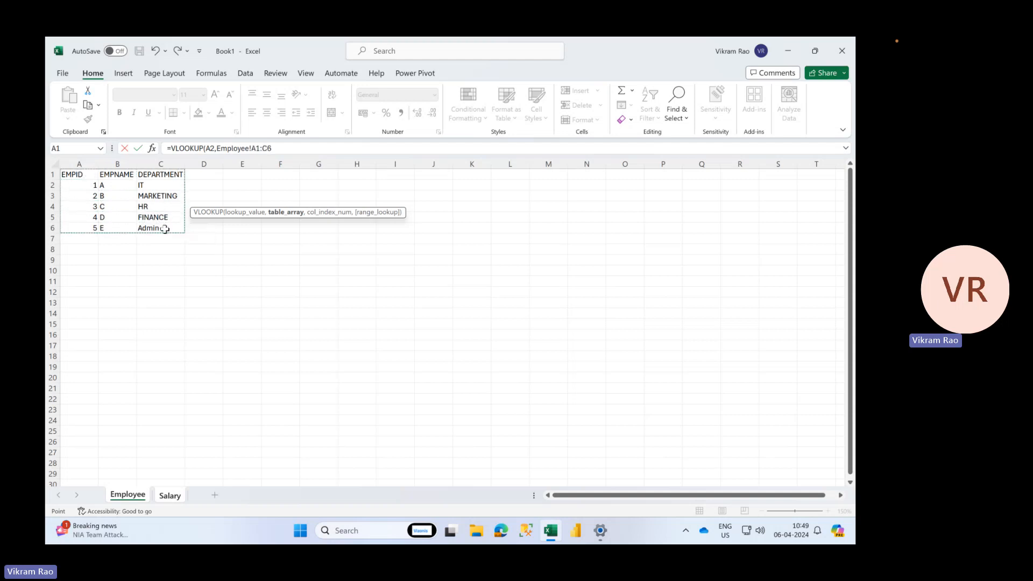
drag(72, 172, 155, 230)
drag(78, 174, 160, 228)
click(282, 150)
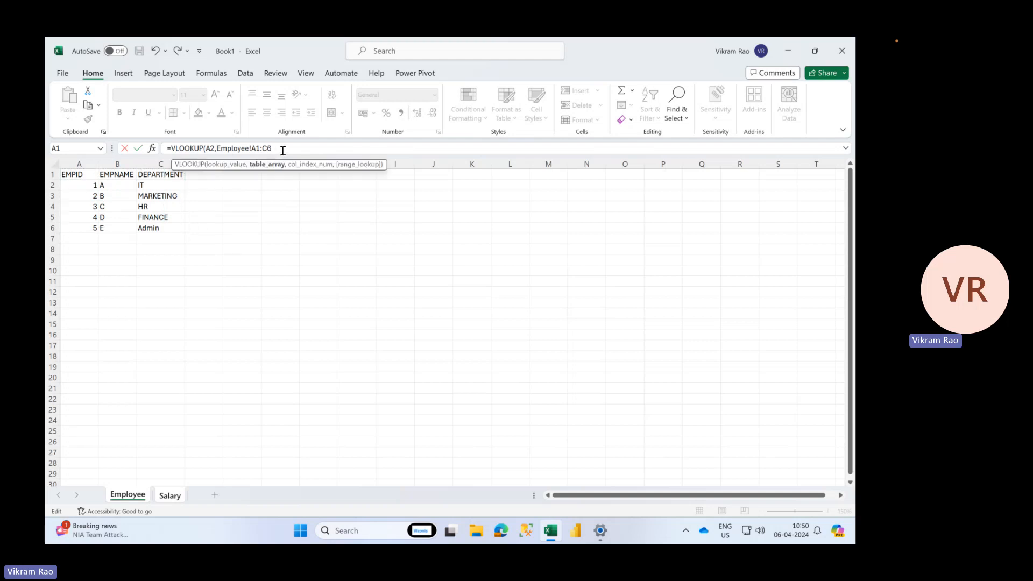
text(,)
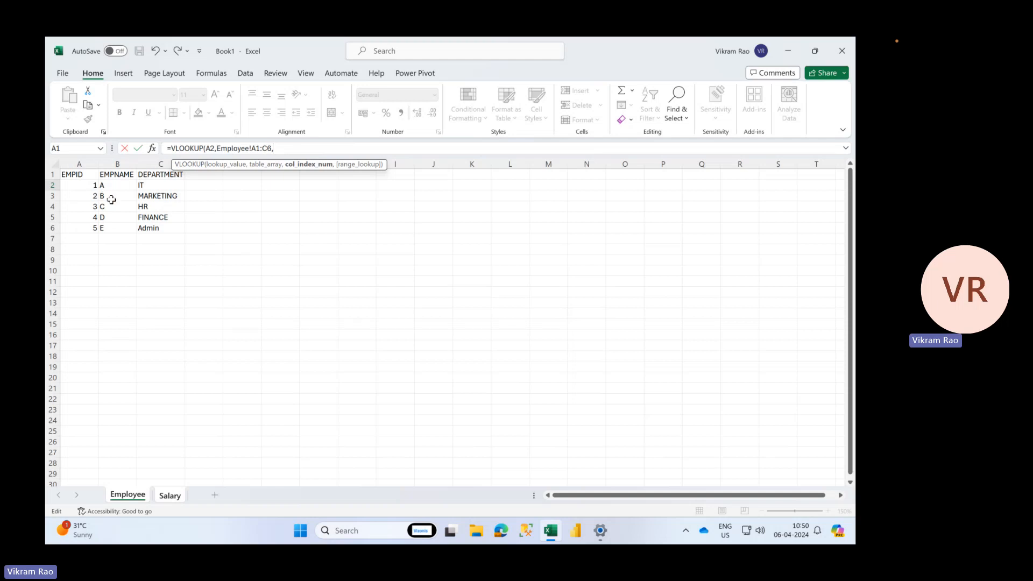
click(81, 163)
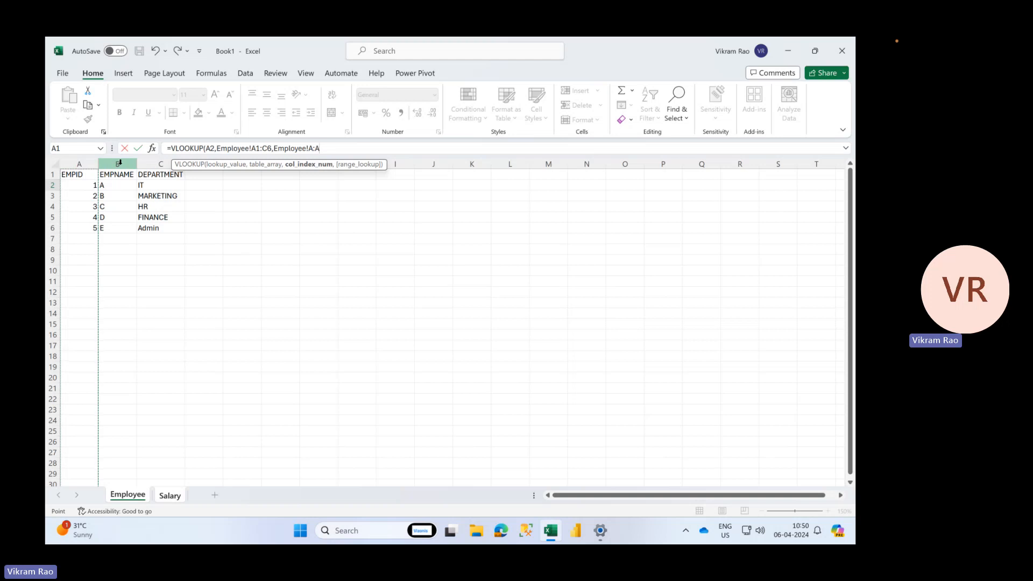
click(150, 163)
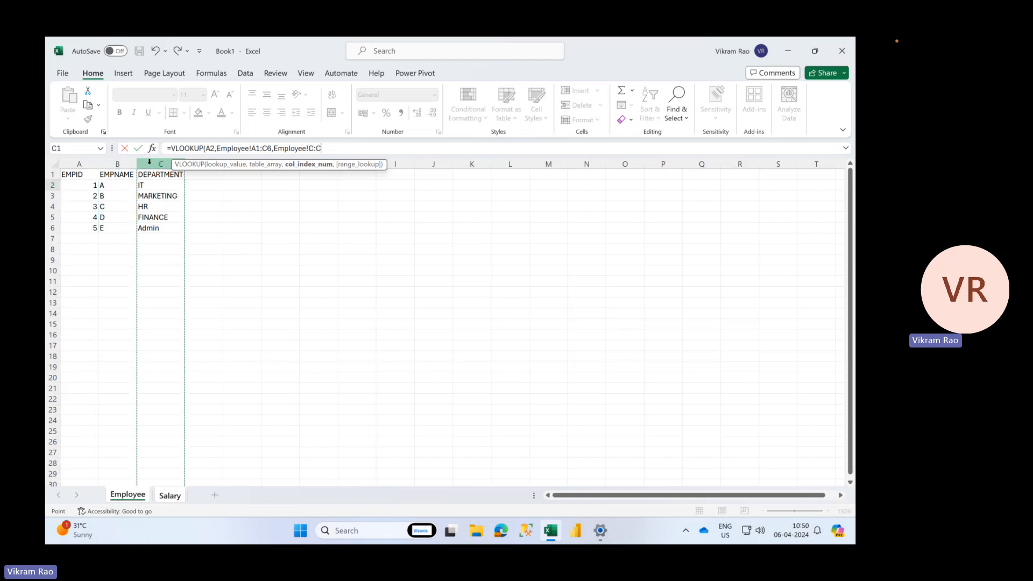
drag(123, 173, 123, 230)
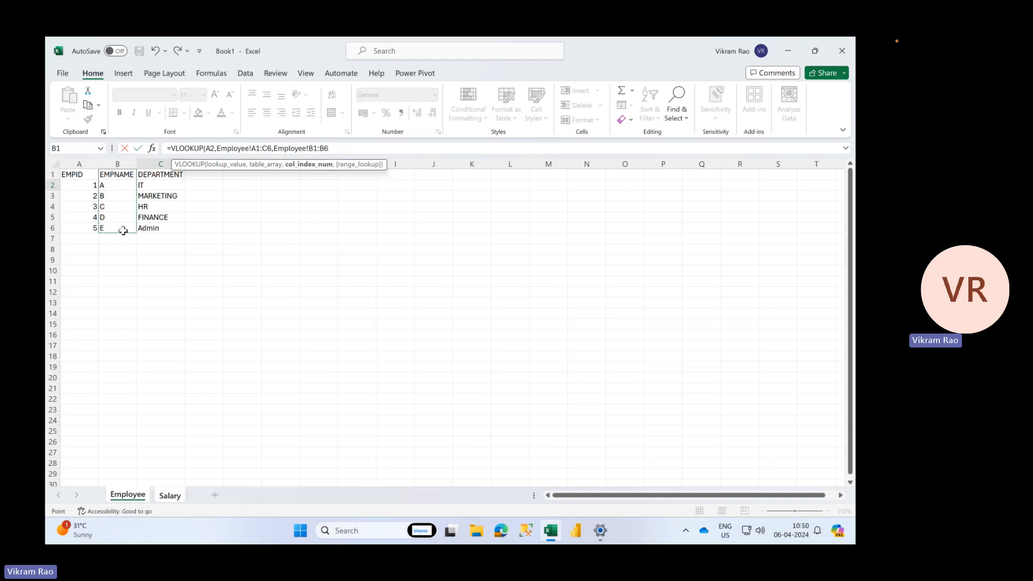
key(BackSpace)
key(BackSpace)
key(BackSpace)
key(BackSpace)
key(BackSpace)
key(BackSpace)
key(BackSpace)
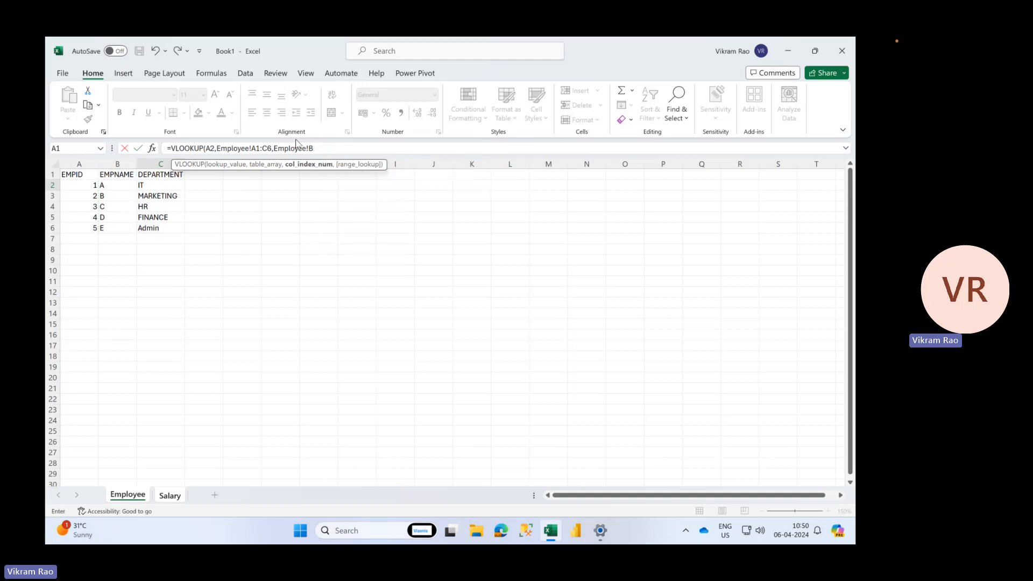
key(BackSpace)
key(BackSpace)
key(BackSpace)
key(BackSpace)
key(BackSpace)
key(BackSpace)
key(BackSpace)
- Set the VLOOKUP's column index to 2 and its range lookup to FALSE for an exact match
text(2,)
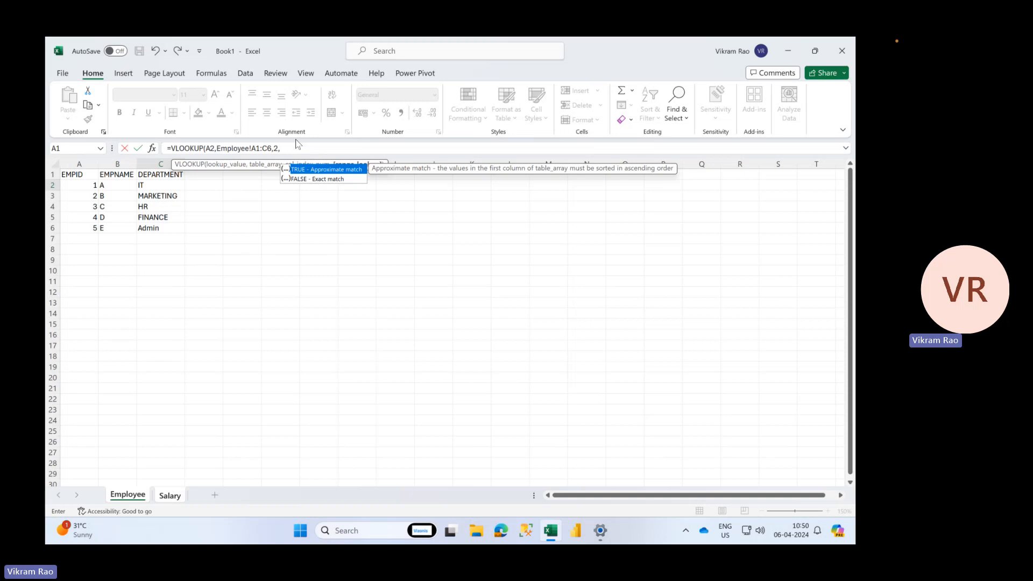
key(Down)
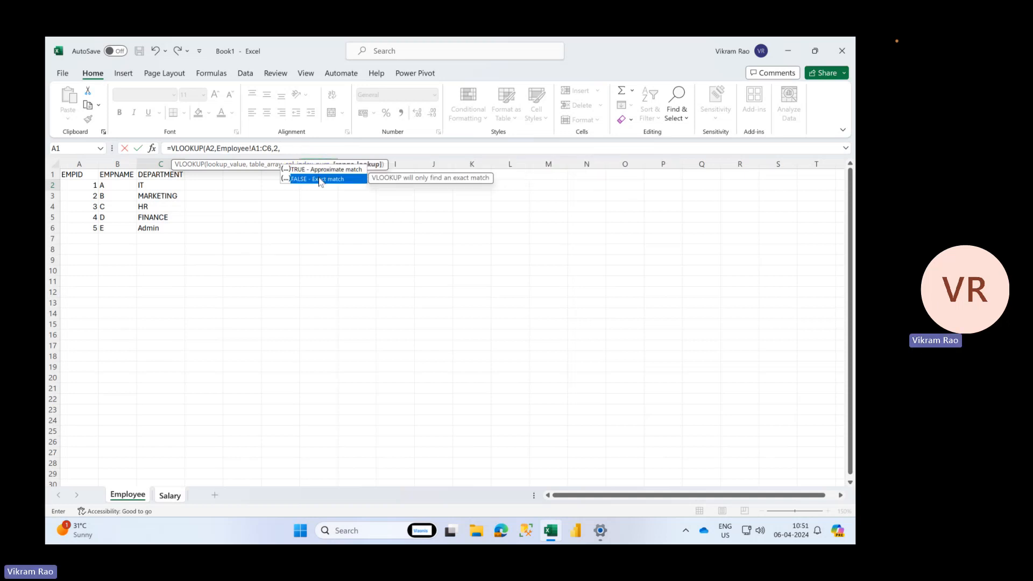
text(0)
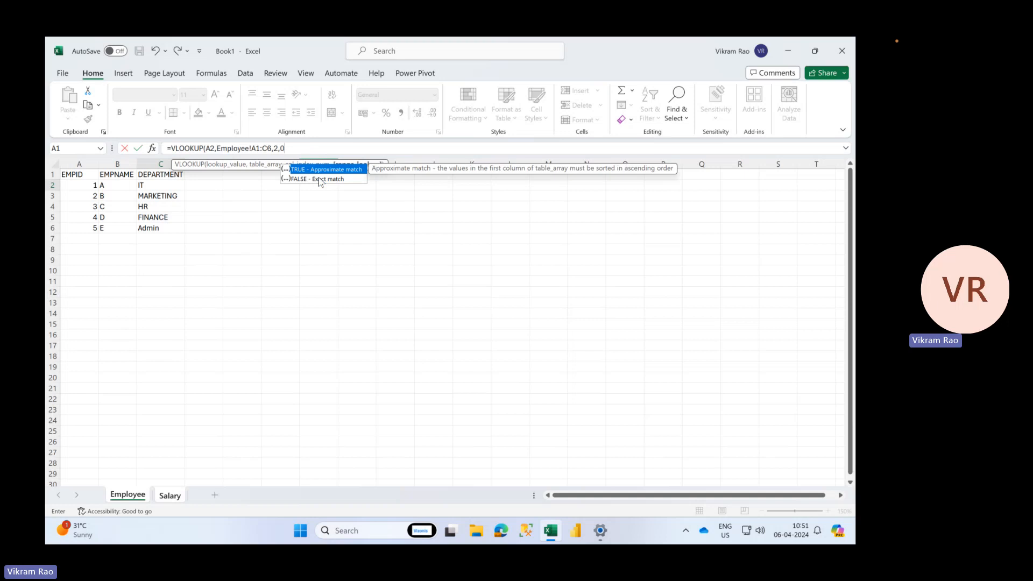
key(BackSpace)
double_click(319, 180)
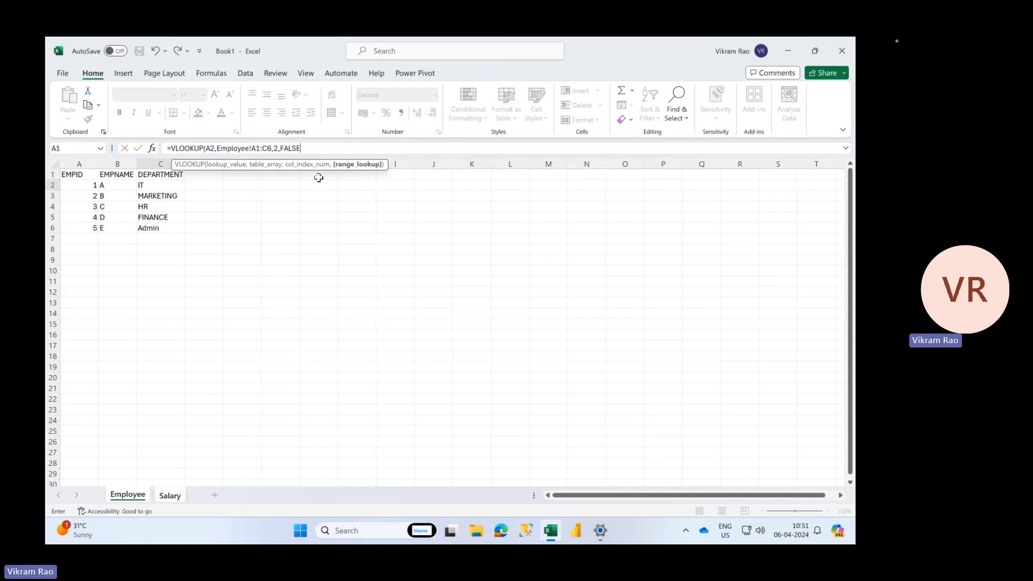
- Replace the FALSE argument with 0 and commit =VLOOKUP(A2,Employee!A1:C6,2,0) in C2
key(BackSpace)
key(BackSpace)
key(BackSpace)
key(BackSpace)
key(BackSpace)
text(0)
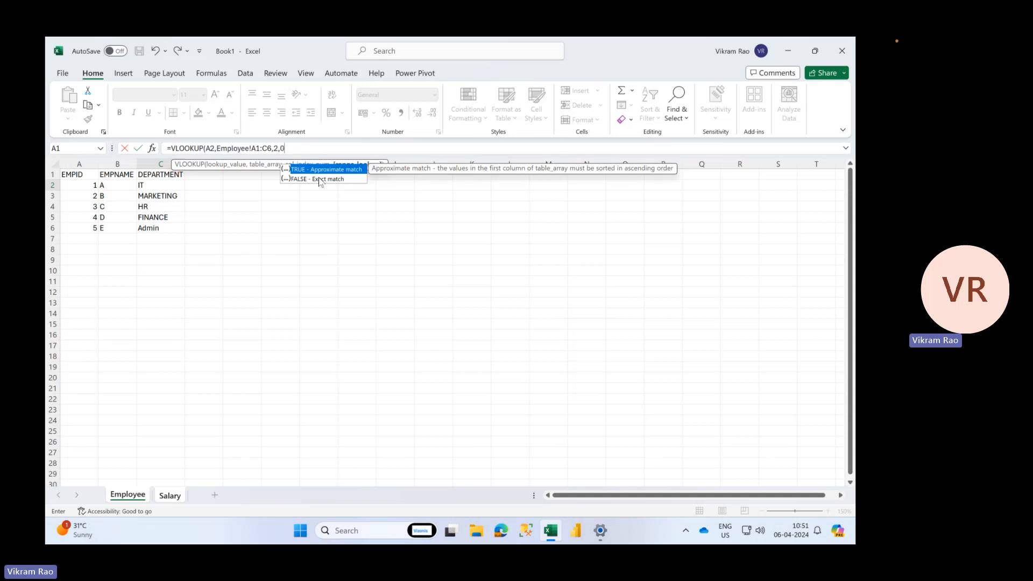
text())
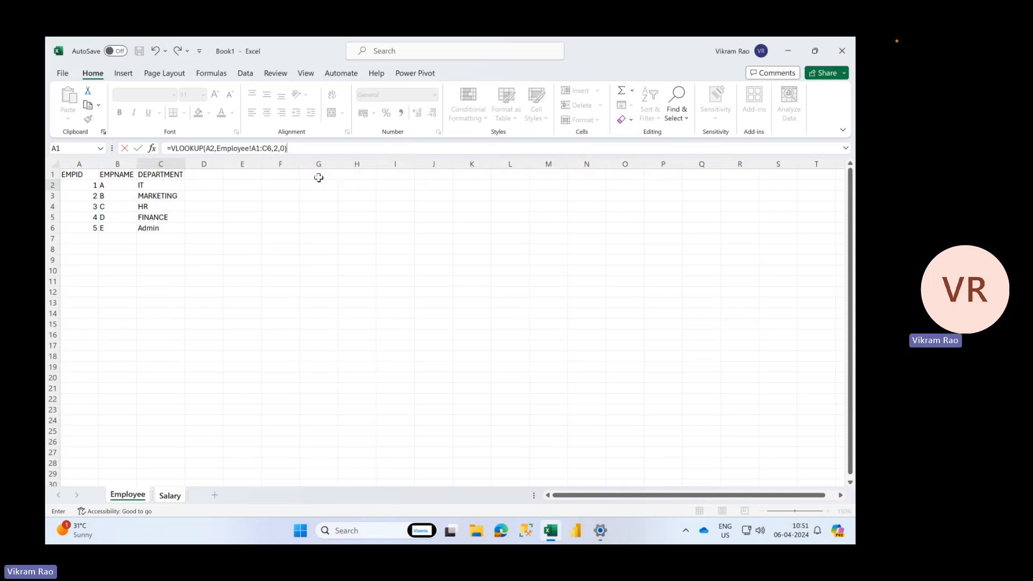
key(Tab)
key(Left)
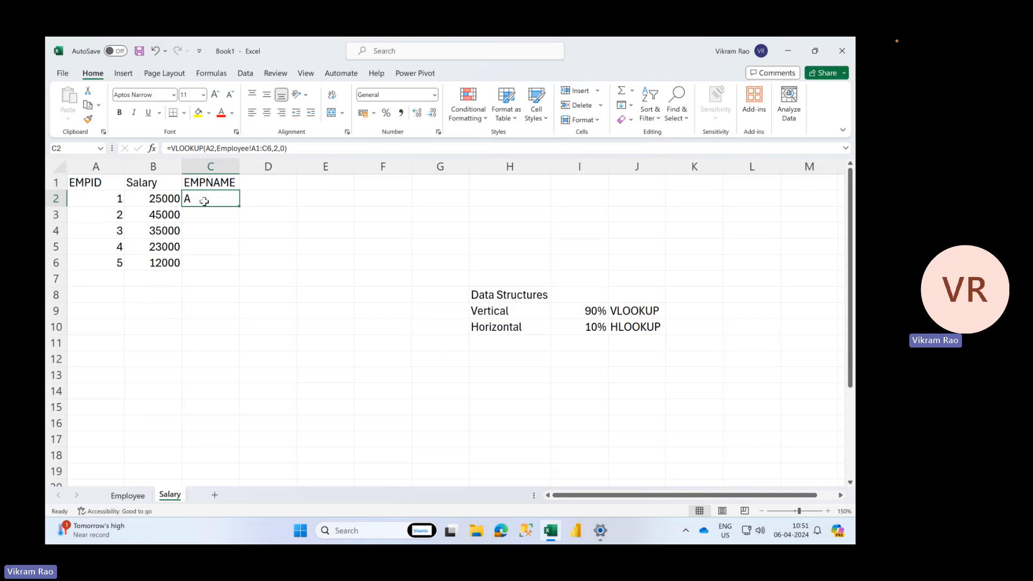
- Examine the DEPARTMENT values in C2:C6 of the Employee sheet, and return to the Salary sheet
click(146, 495)
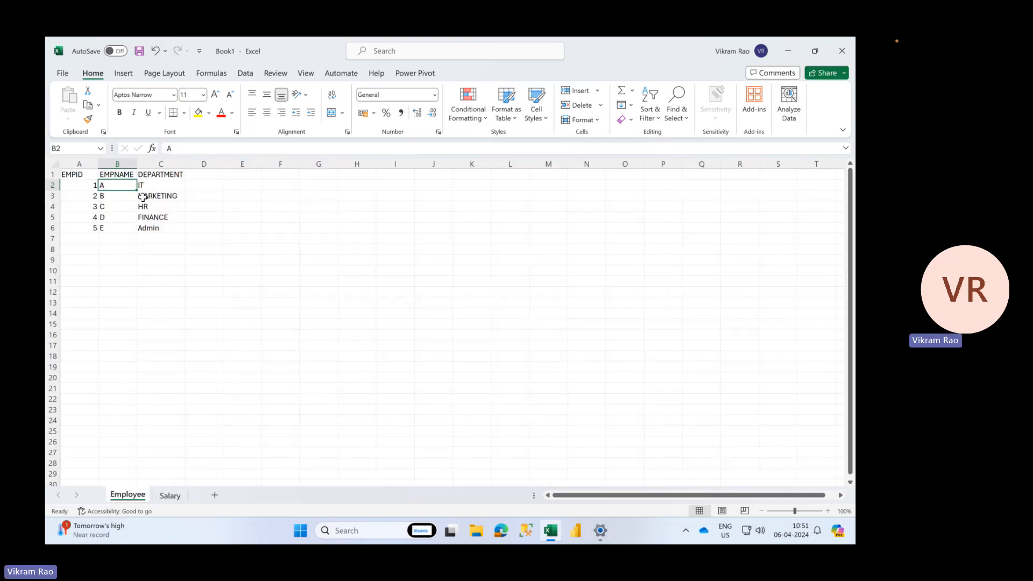
drag(160, 188, 162, 232)
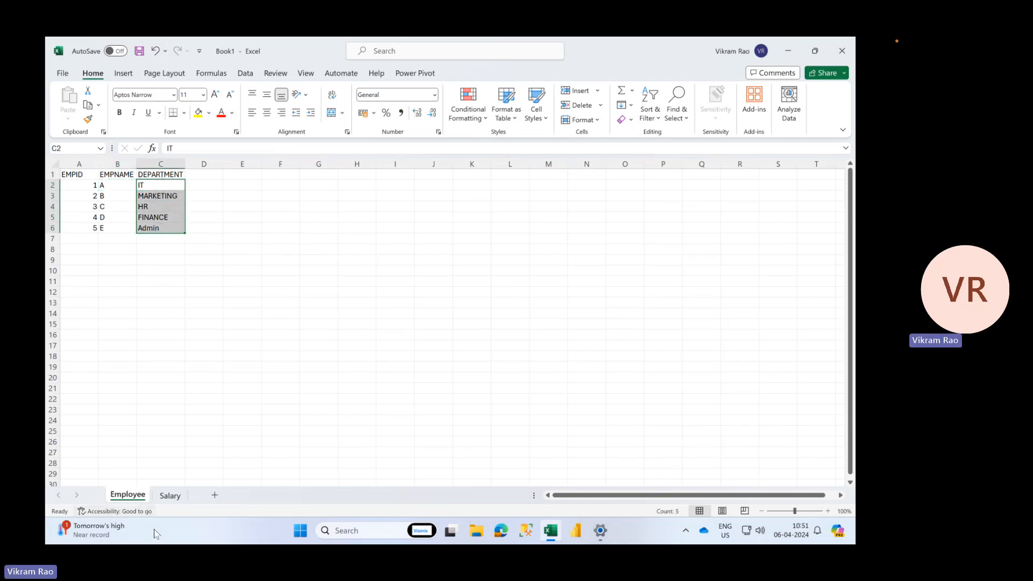
click(170, 495)
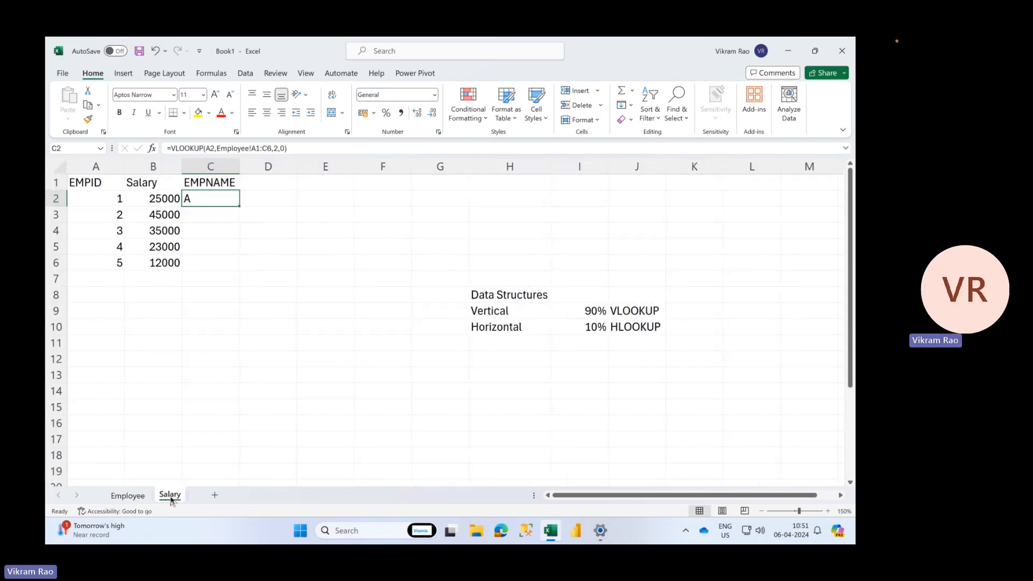
- Change the column index of the VLOOKUP formula in C2 to 3 to return the department
click(278, 146)
key(BackSpace)
text(3)
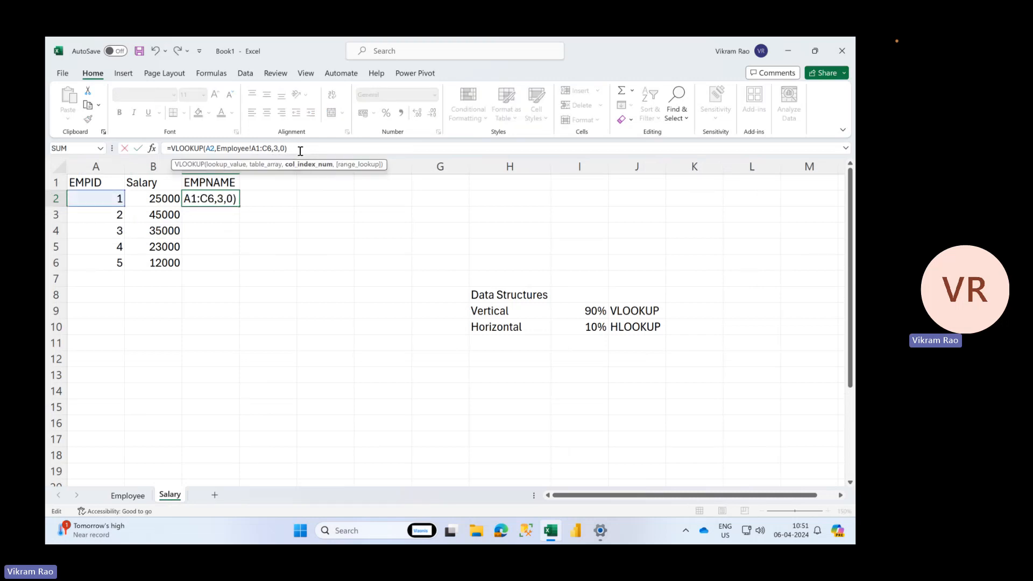
key(Return)
click(220, 198)
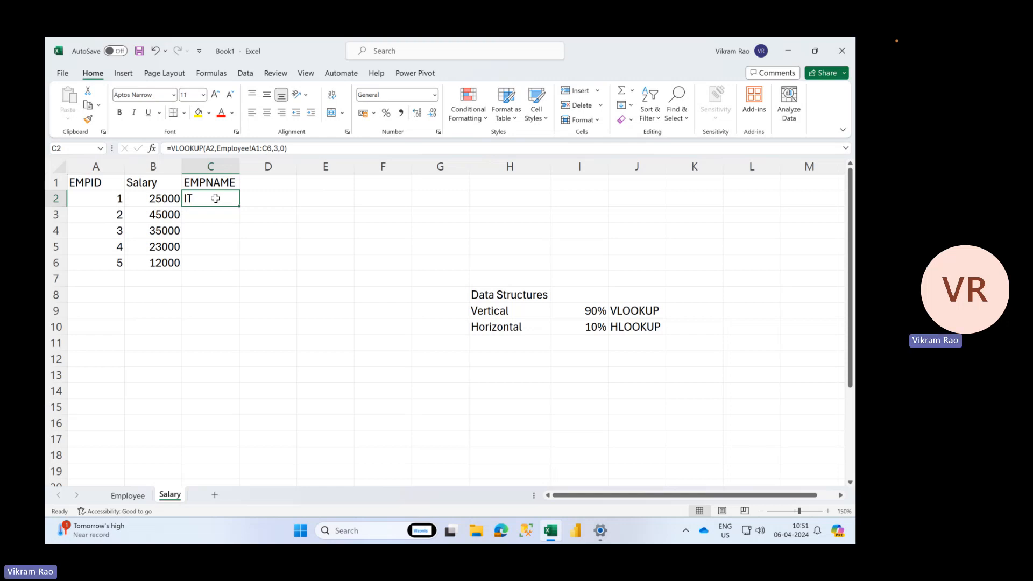
- Open the Employee sheet and enlarge its view to 150% zoom
click(128, 495)
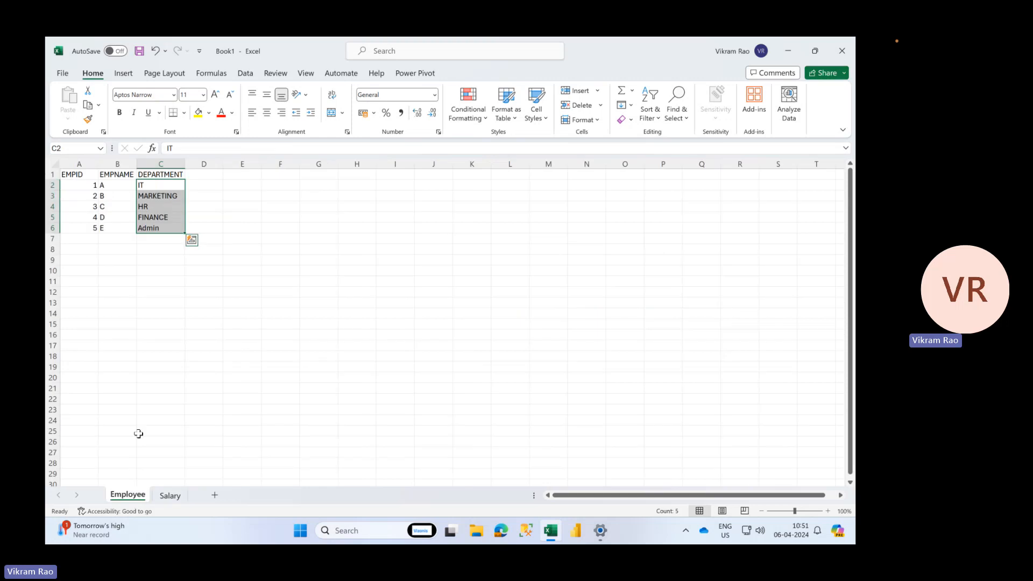
click(167, 342)
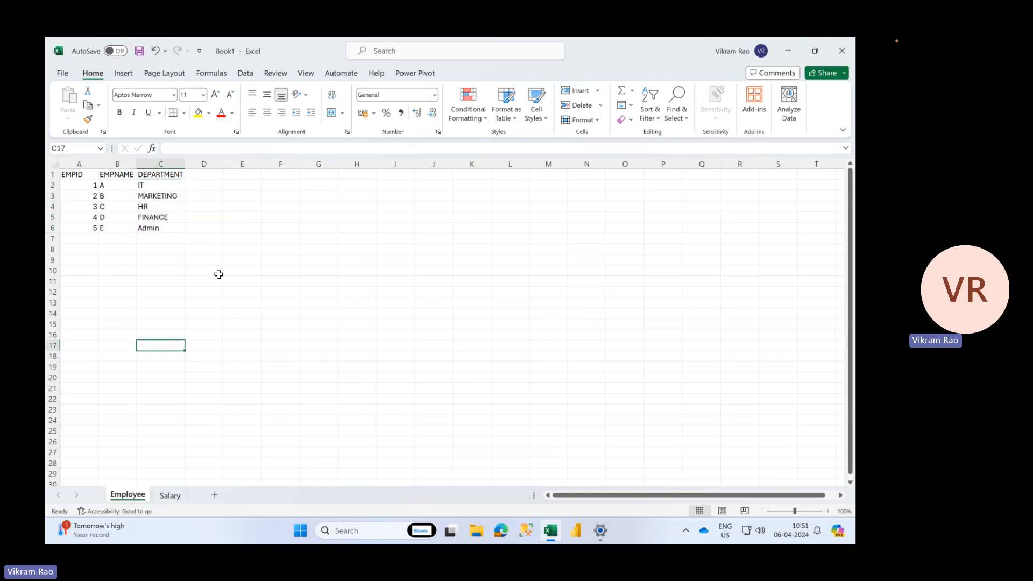
click(827, 511)
click(828, 511)
click(828, 511)
click(828, 511)
click(828, 511)
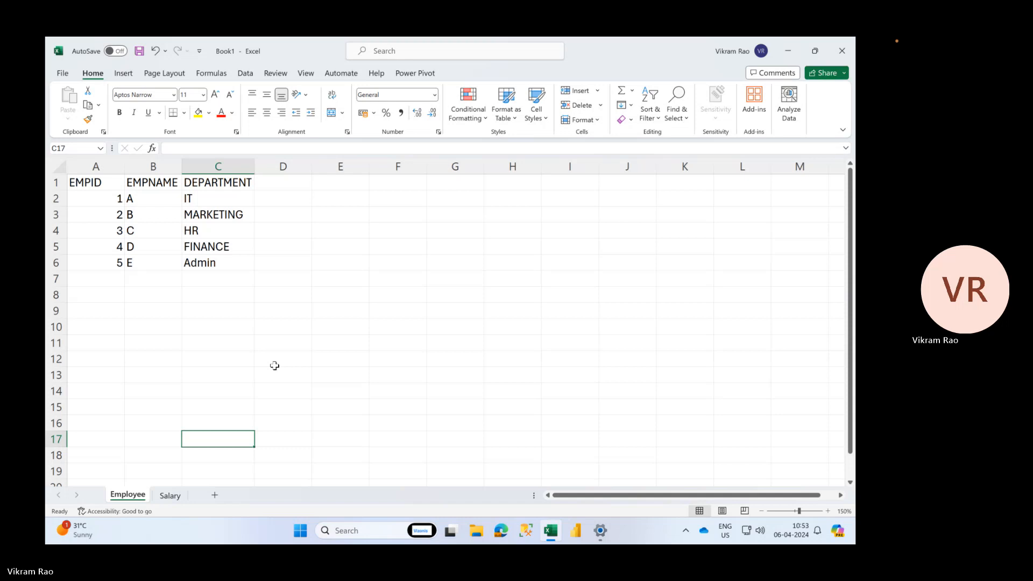
- Save the workbook as "Day 6 Live Session" in the Excel Batch 9 OneDrive folder, and dismiss the version history tip
key(ctrl+s)
click(416, 297)
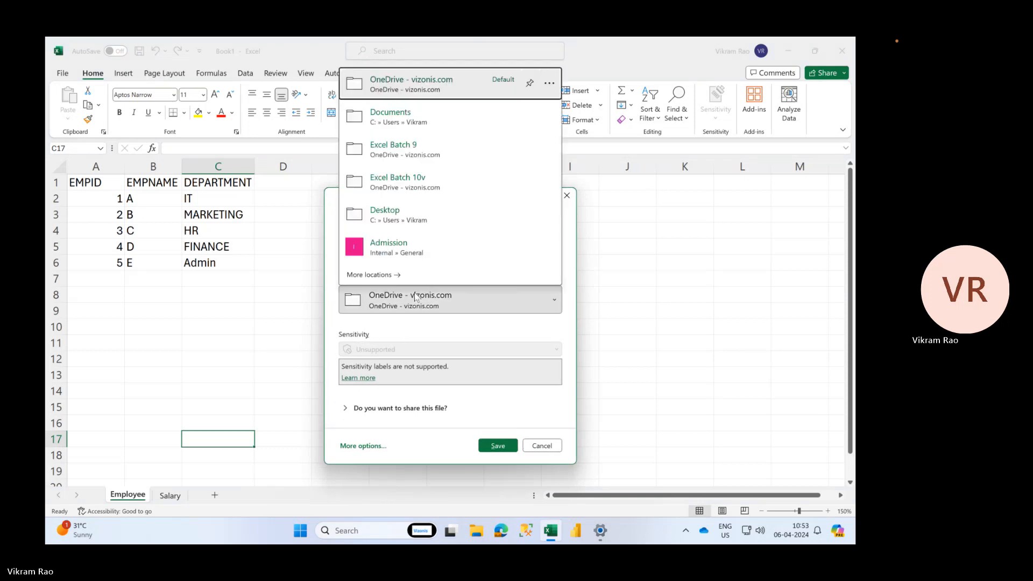
click(426, 148)
click(393, 251)
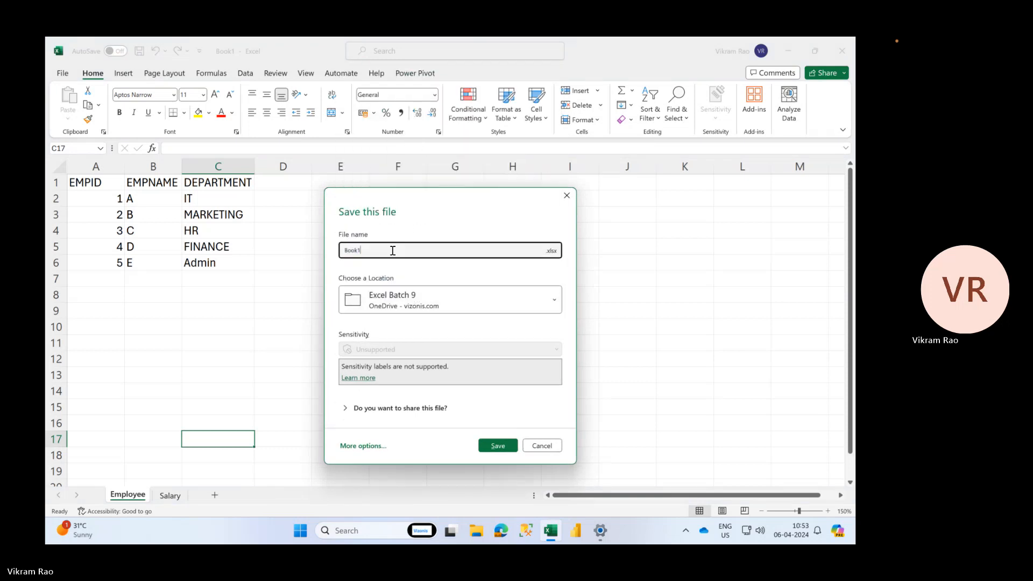
key(BackSpace)
key(BackSpace)
key(BackSpace)
key(BackSpace)
key(BackSpace)
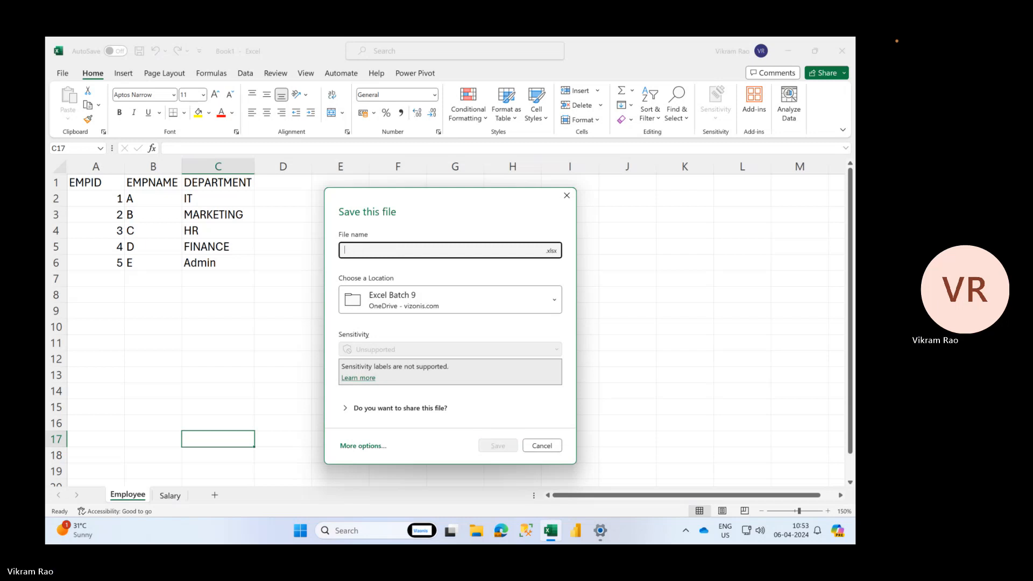
text(Day 6)
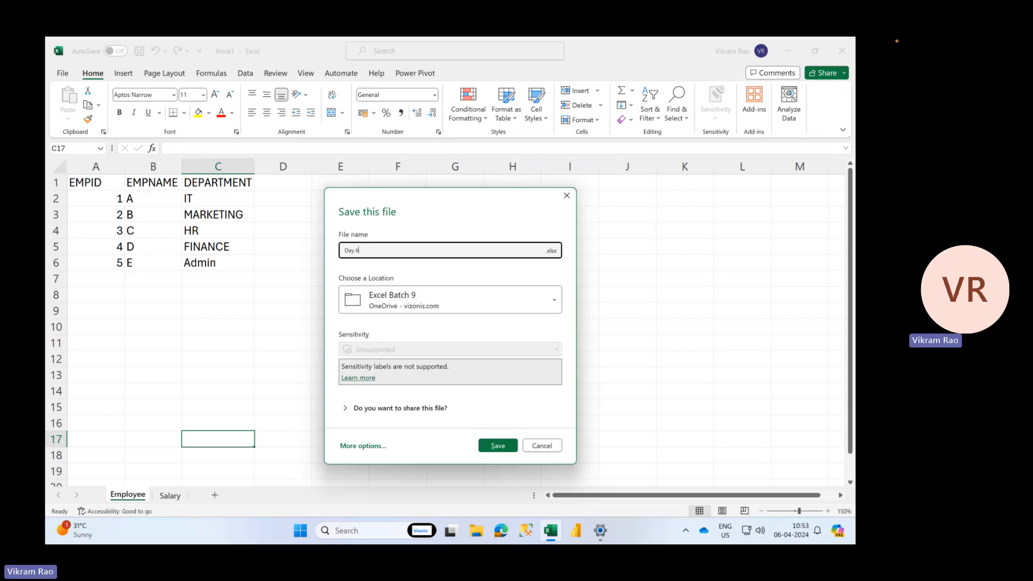
text( Live Sess)
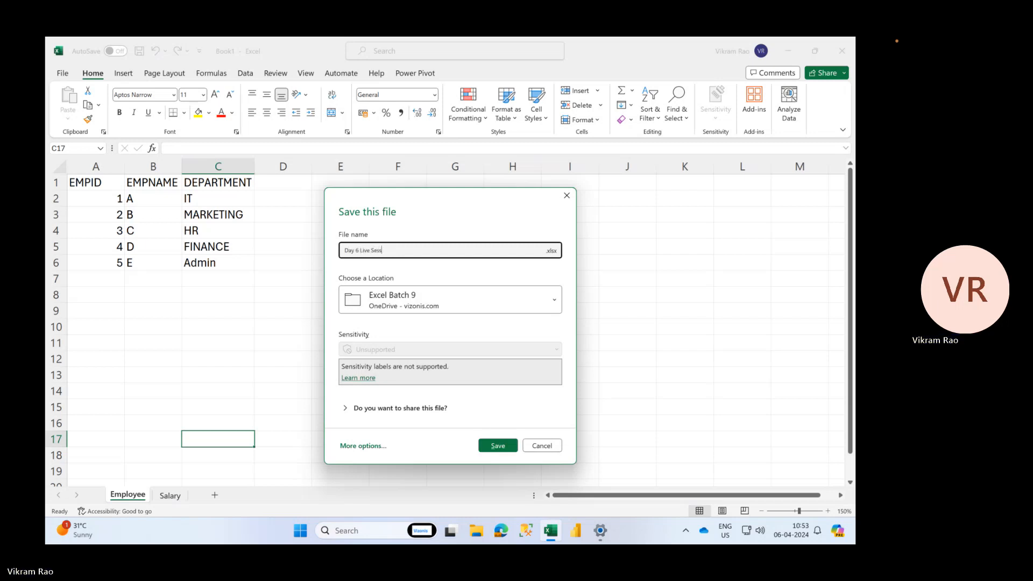
text(ion)
click(492, 446)
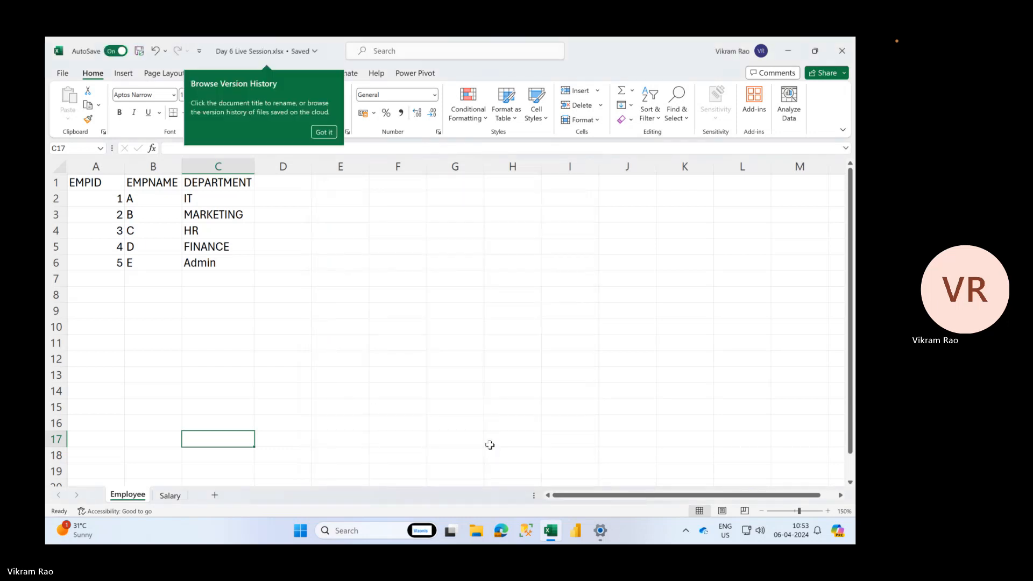
click(325, 132)
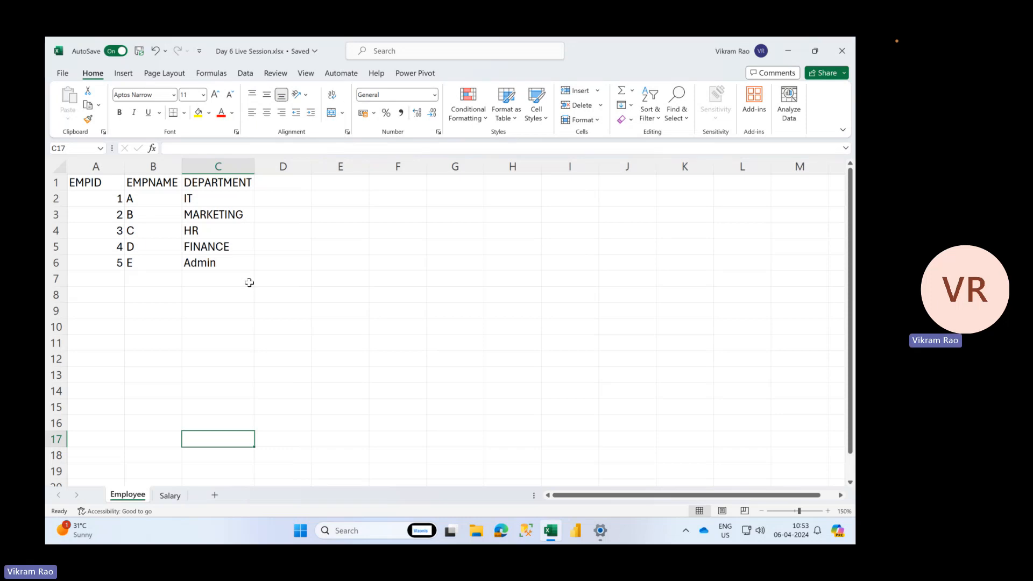
- Set the column index of the VLOOKUP formula in C2 of the Salary sheet to 2
click(170, 494)
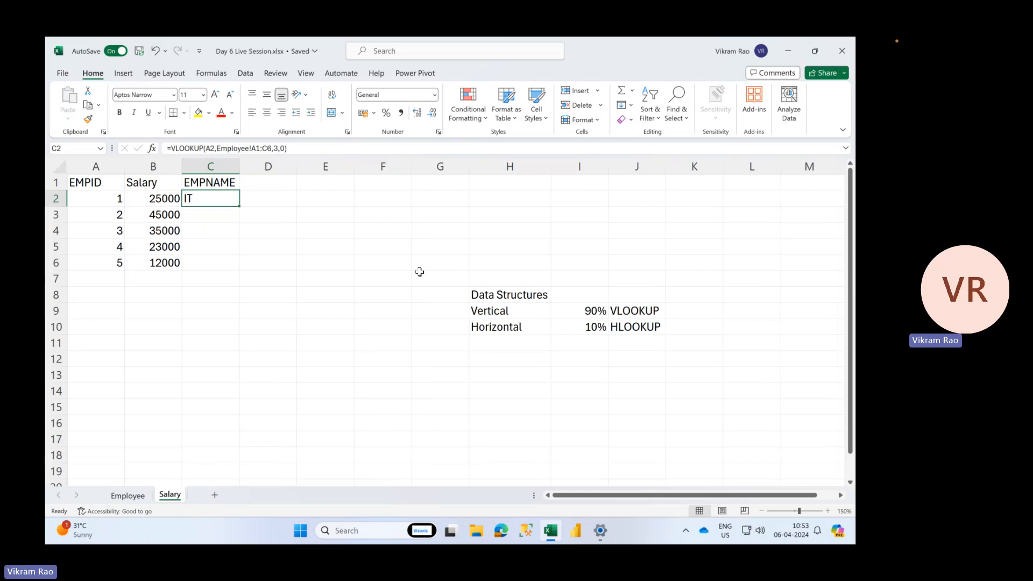
click(278, 149)
key(Return)
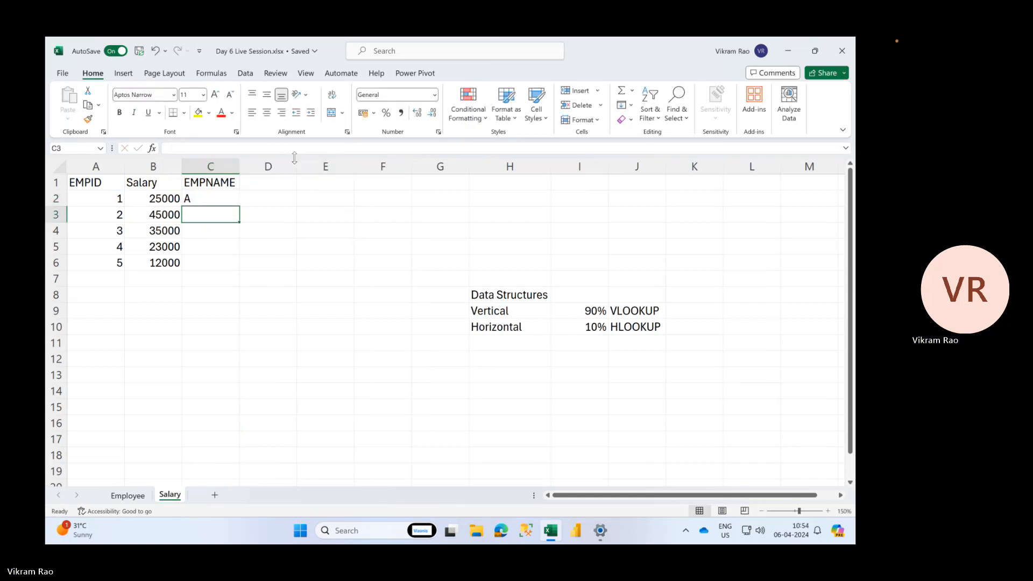
- Fill the VLOOKUP formula in C2 down the EMPNAME column through C6
click(209, 186)
click(211, 201)
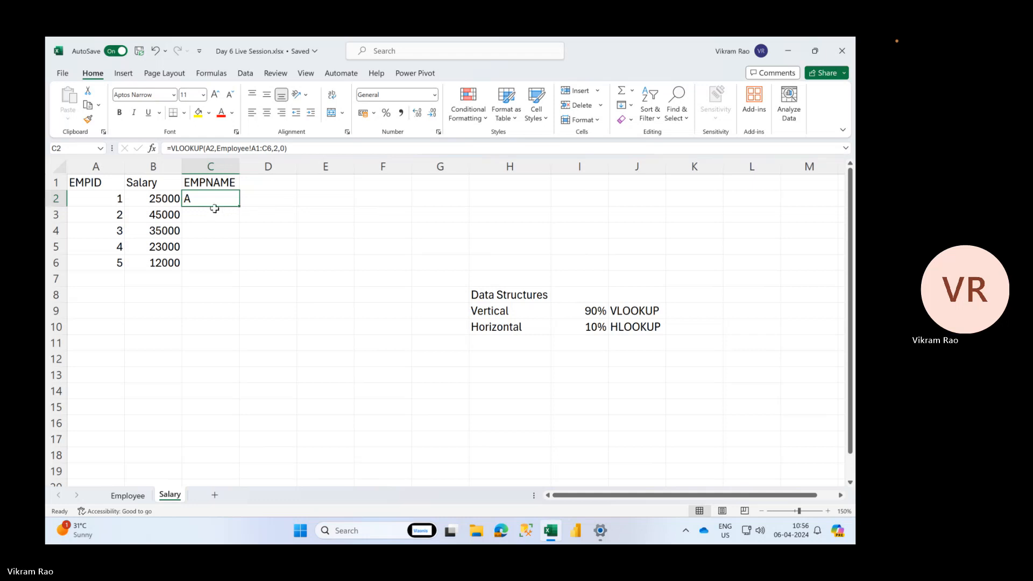
click(112, 198)
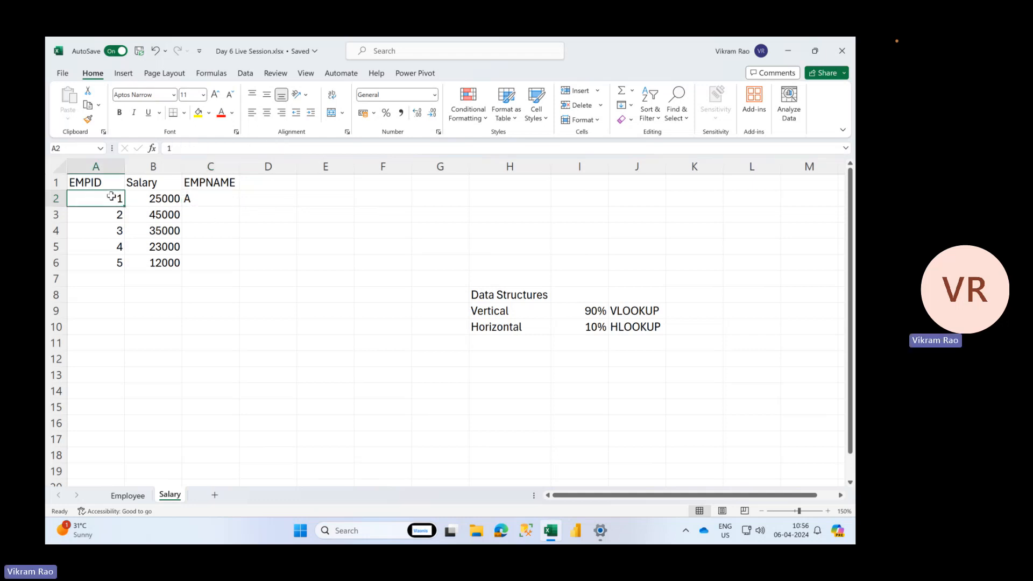
click(217, 206)
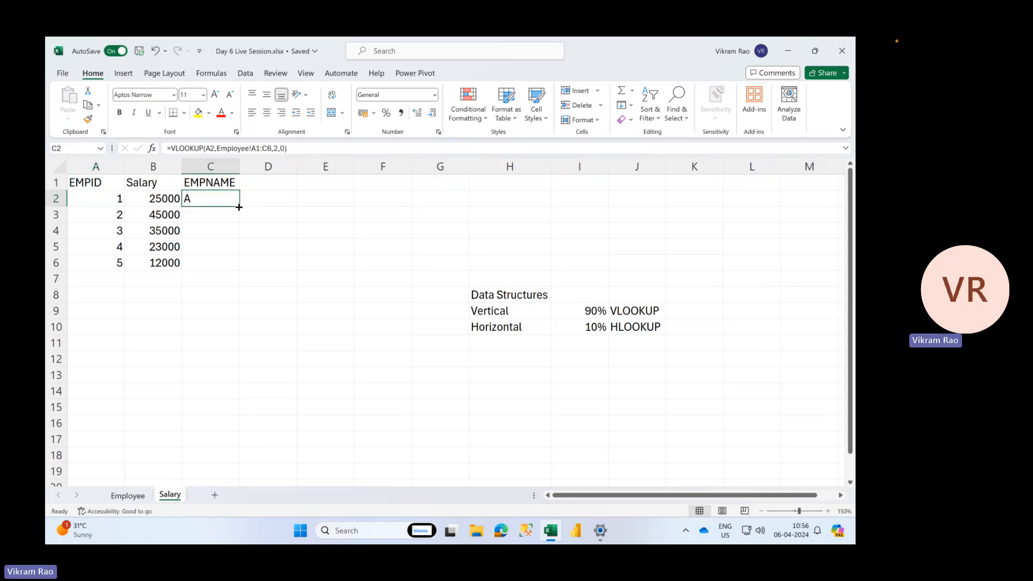
double_click(239, 207)
- Compare the lookup value and table array references in the formulas of C2 and C3
click(219, 216)
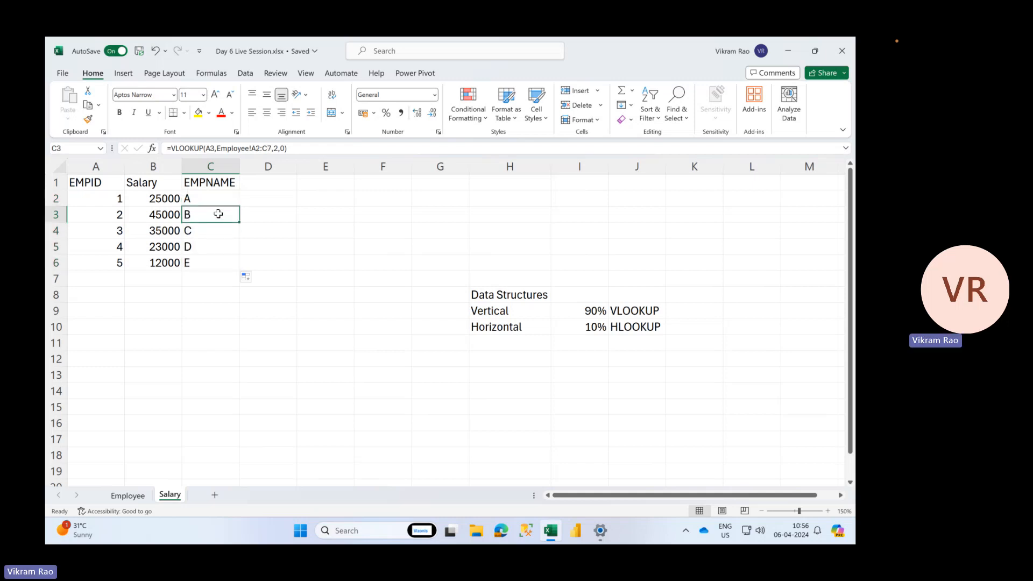
click(213, 203)
click(212, 211)
click(212, 195)
click(213, 211)
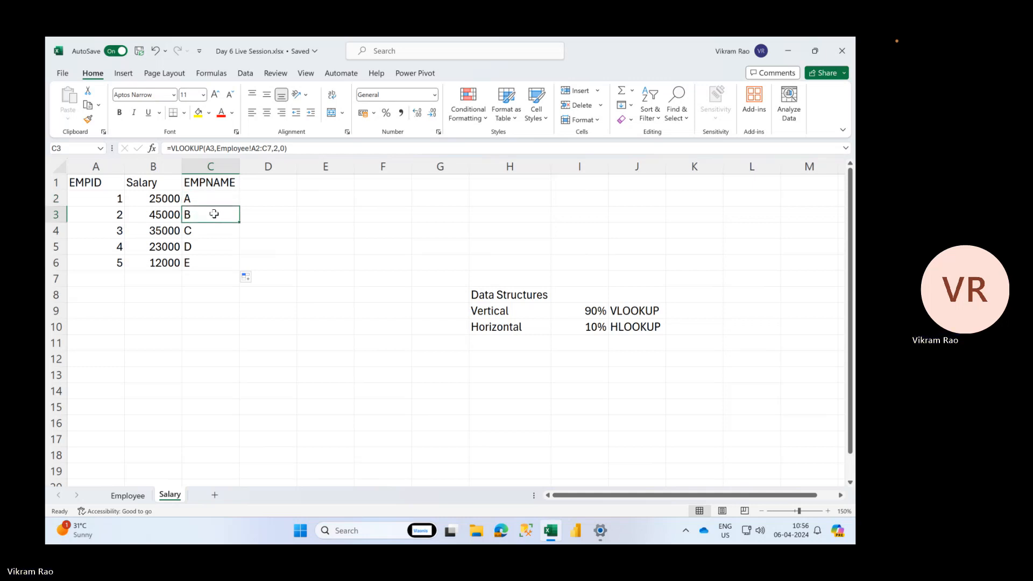
click(211, 197)
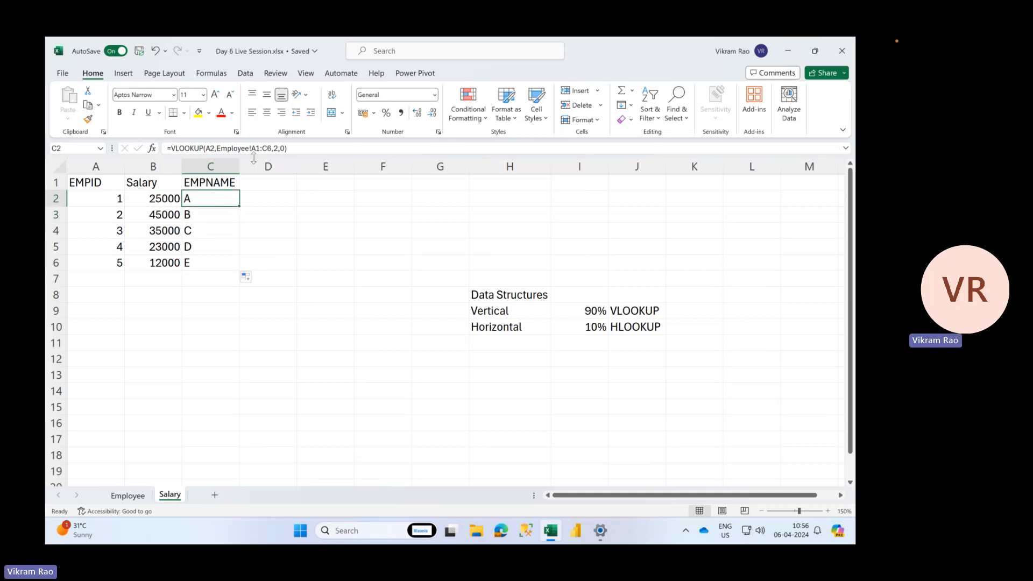
click(215, 215)
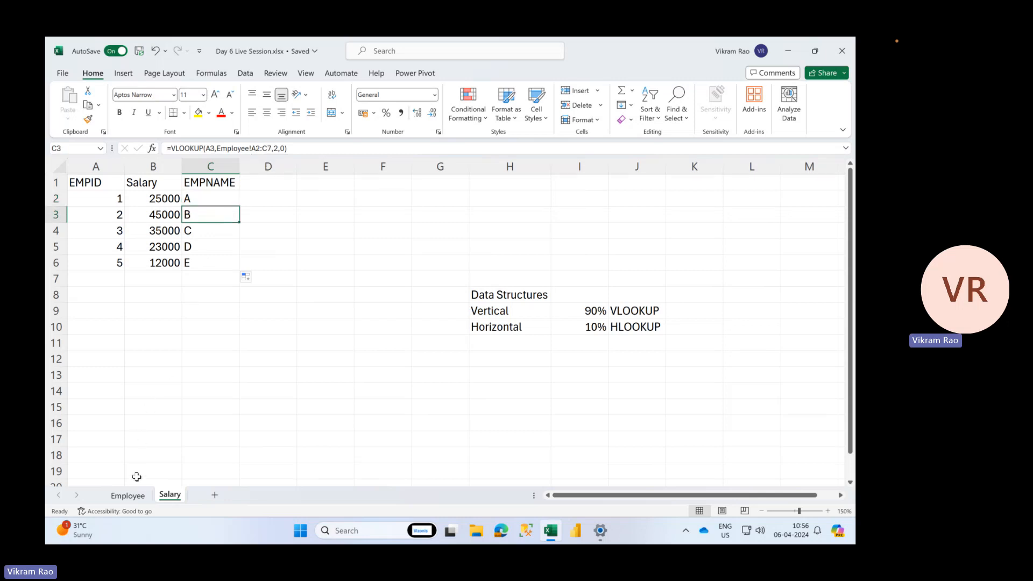
- Highlight the ranges A3:C7, A2:C6 and A2:C7 on the Employee sheet to examine the rows C3's table array covers
click(127, 496)
drag(113, 213, 209, 276)
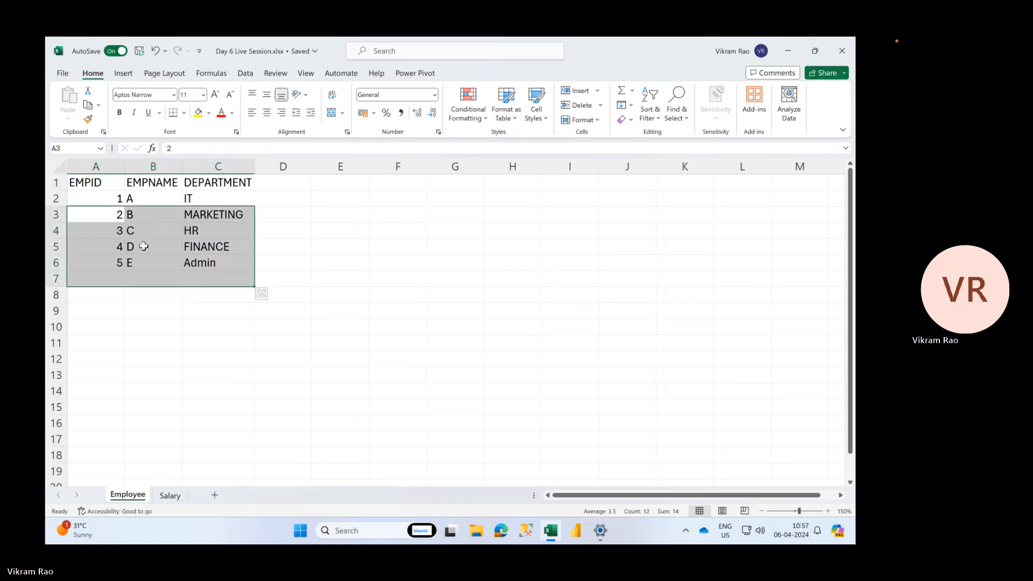
click(99, 215)
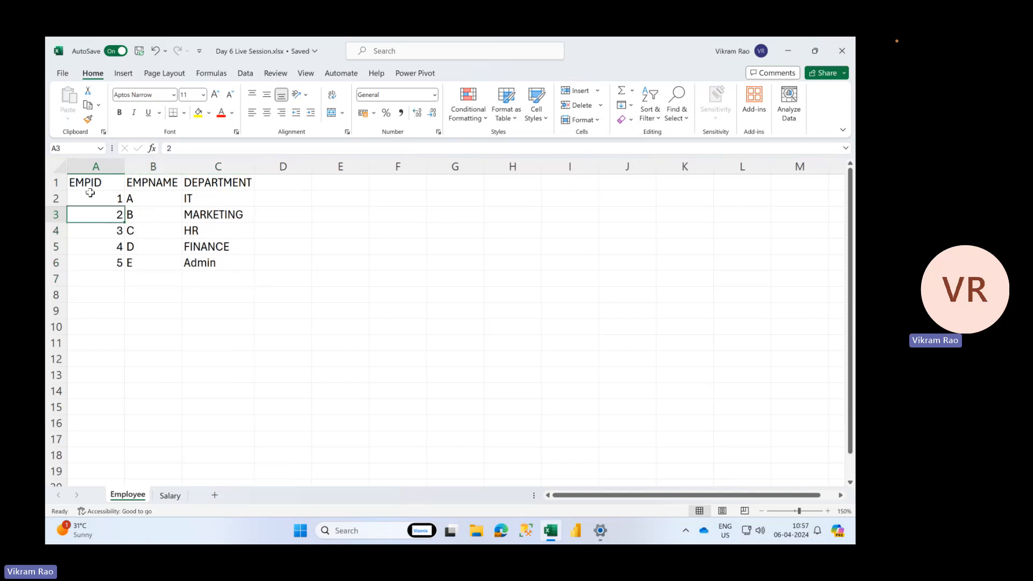
drag(91, 195, 208, 263)
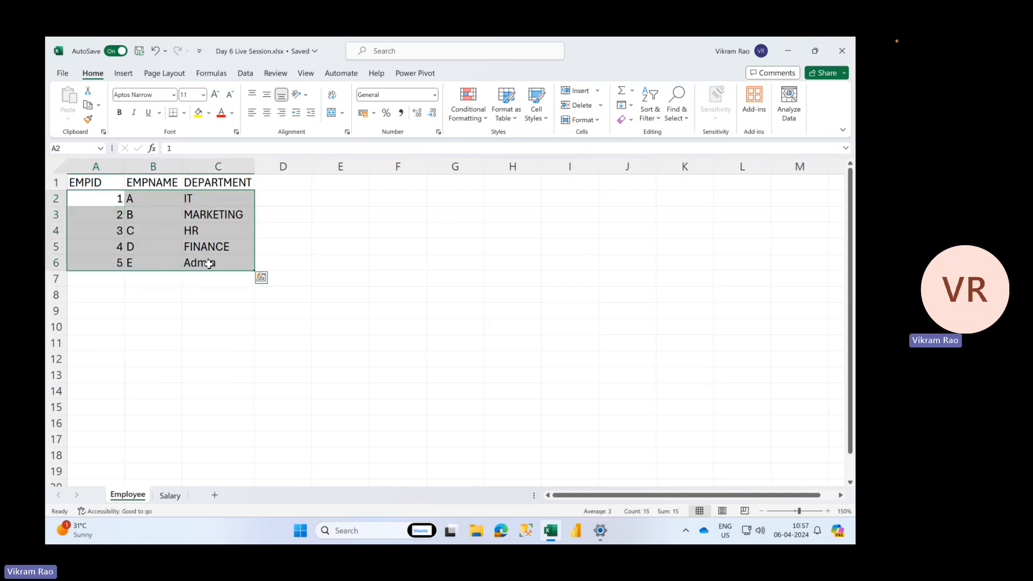
drag(106, 198, 209, 280)
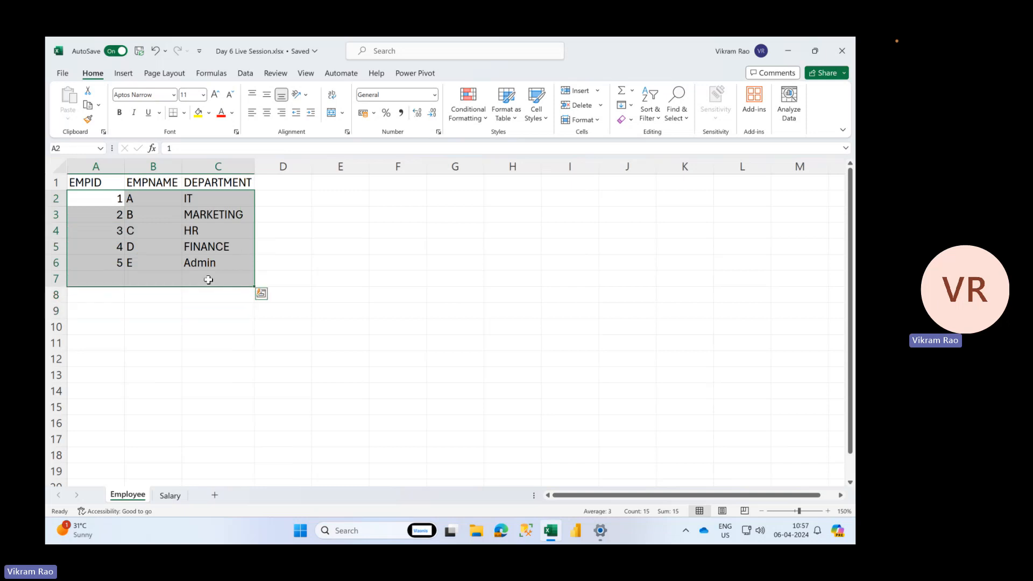
- Compare the table array in C4's formula with the Employee sheet rows, and recheck the formulas in C2 and C3
click(170, 495)
click(196, 233)
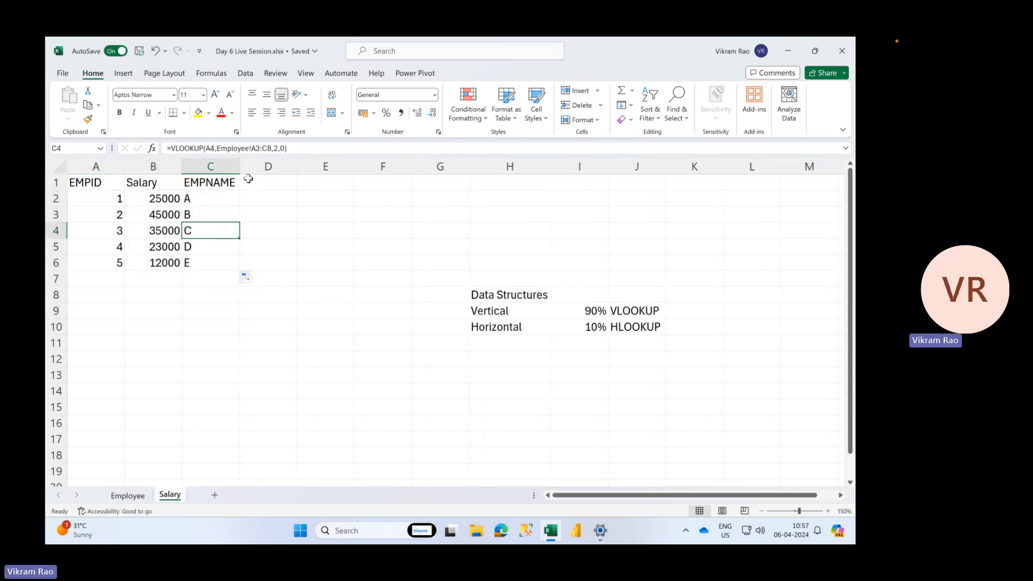
click(127, 495)
click(73, 234)
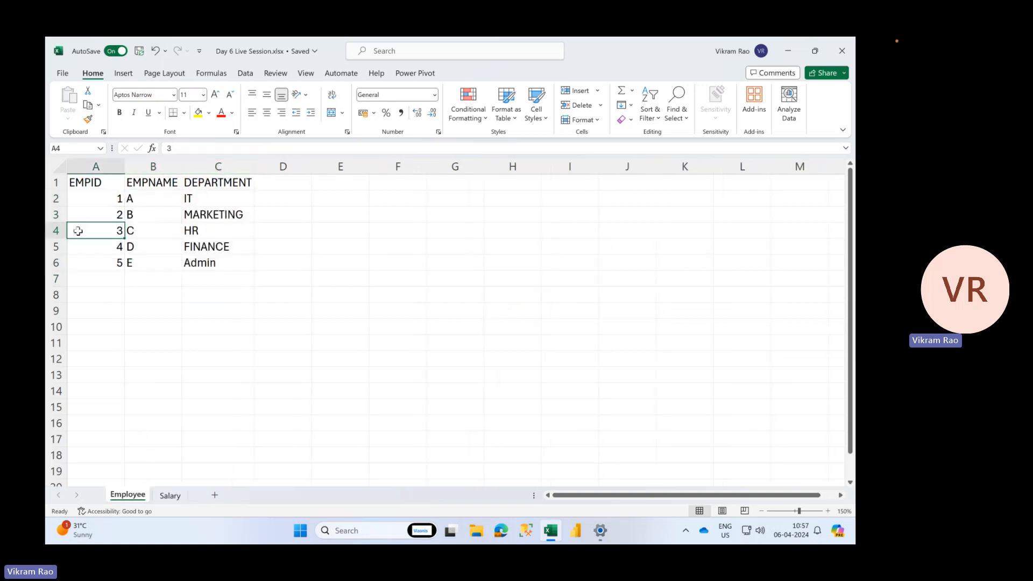
drag(80, 218, 197, 300)
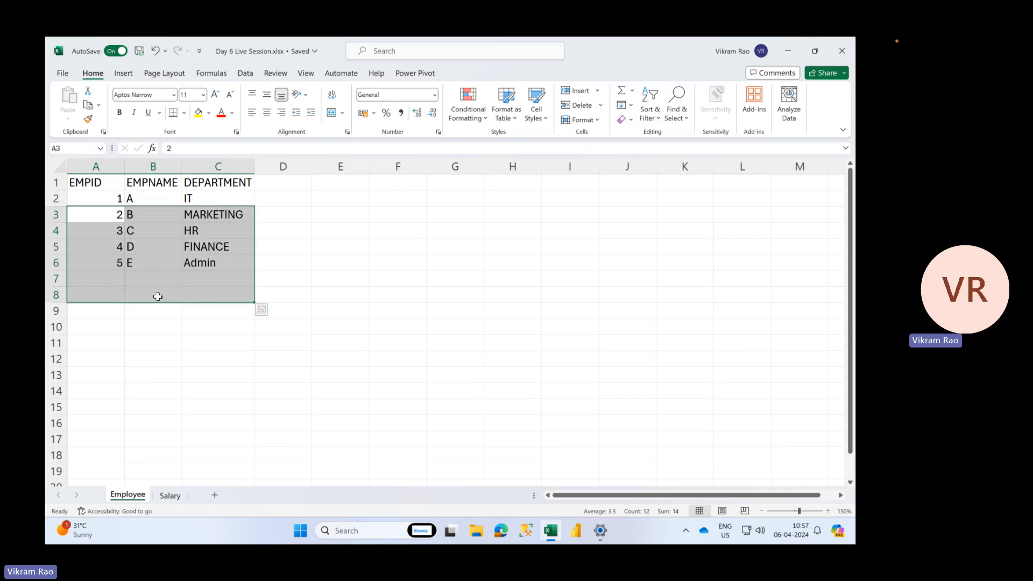
click(175, 497)
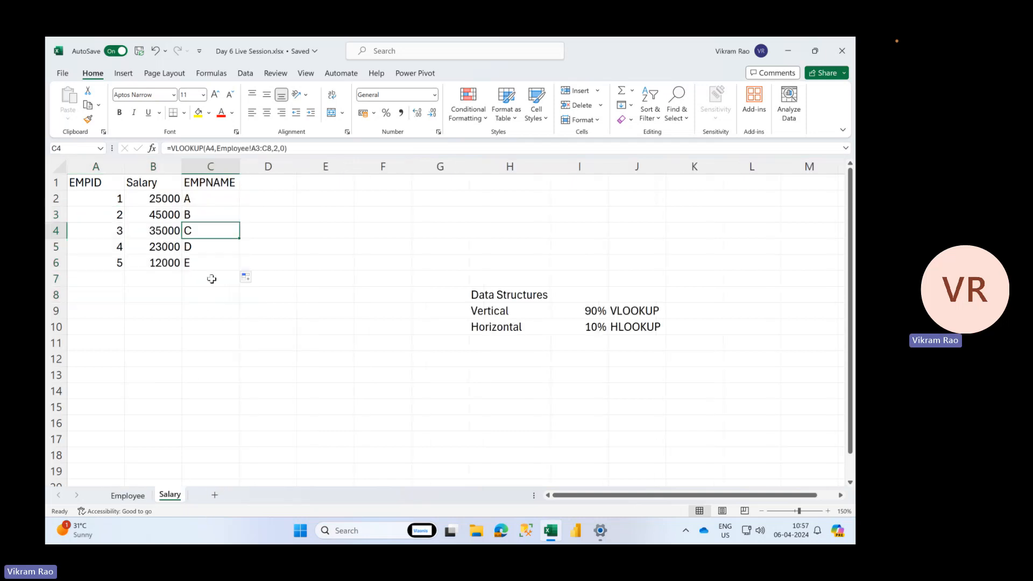
click(213, 202)
key(Down)
key(Down)
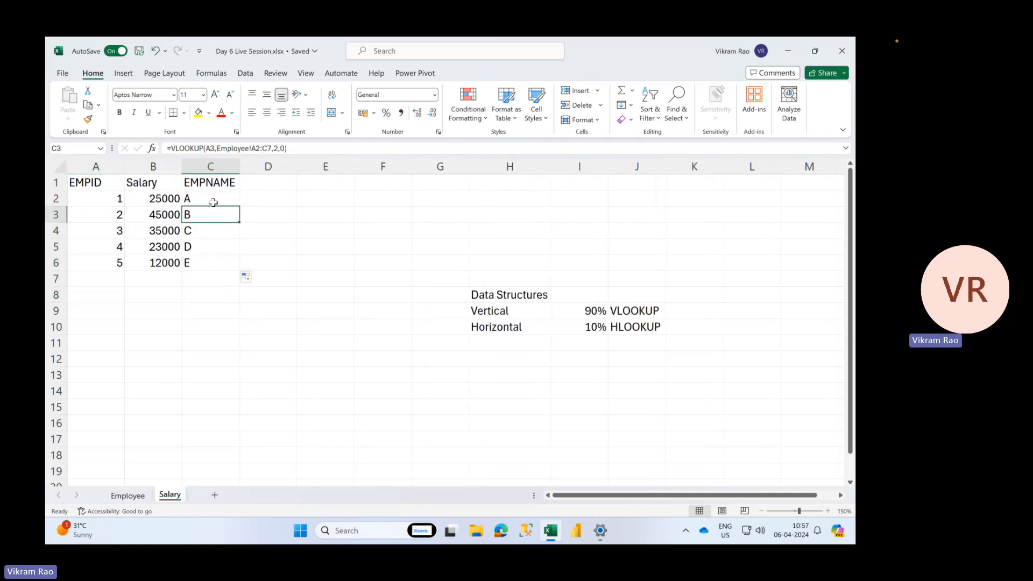
key(Up)
key(Up)
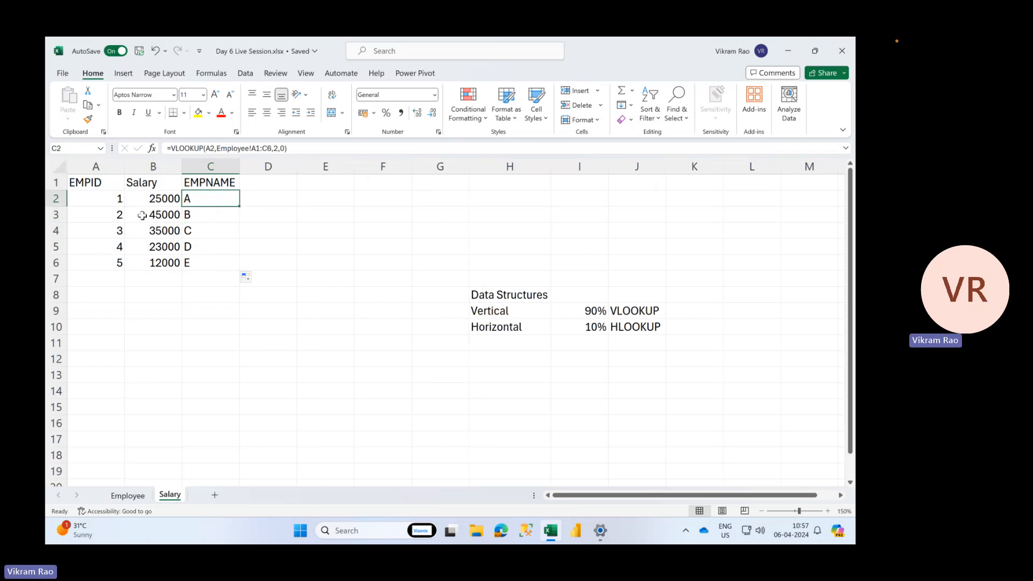
- Set the EMPID in A2 of the Salary sheet to 5, and check the returned name against the Employee sheet
click(110, 202)
text(5)
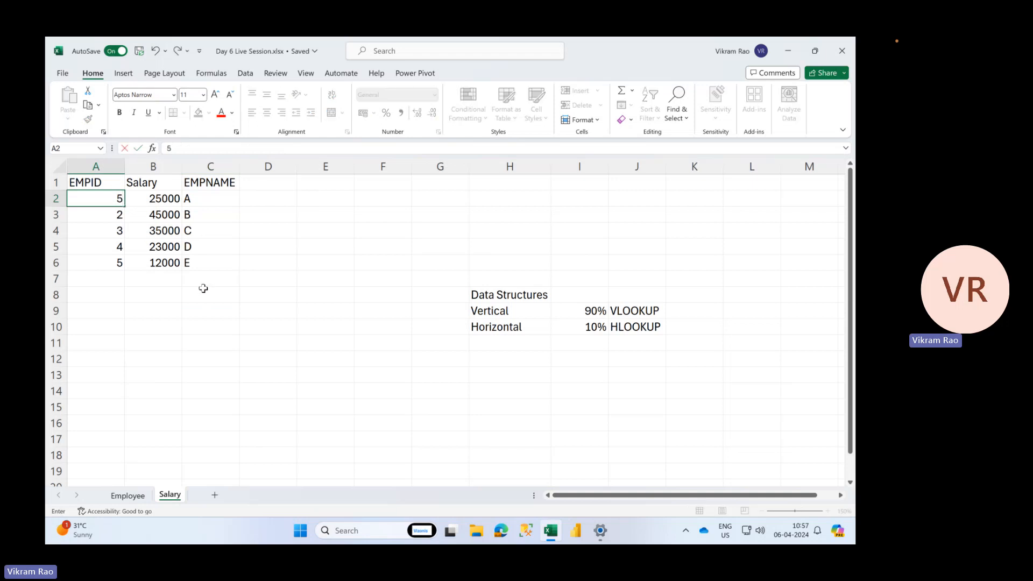
key(ctrl+Return)
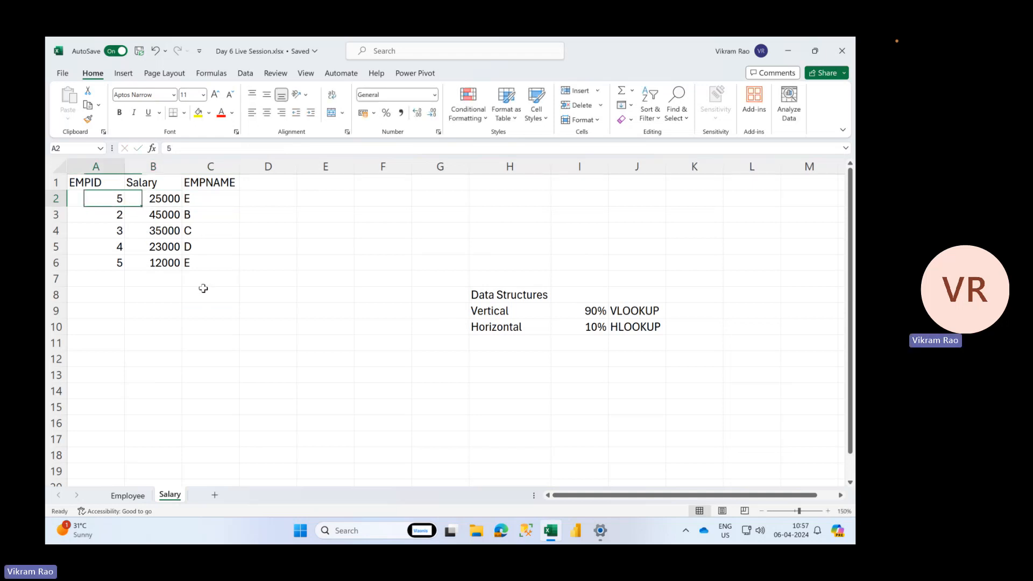
click(127, 494)
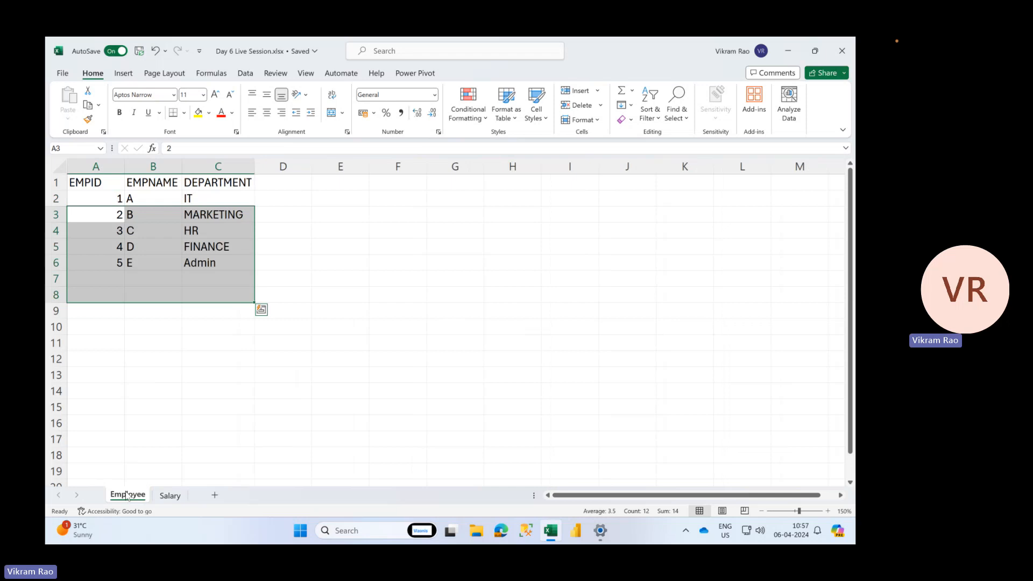
click(169, 495)
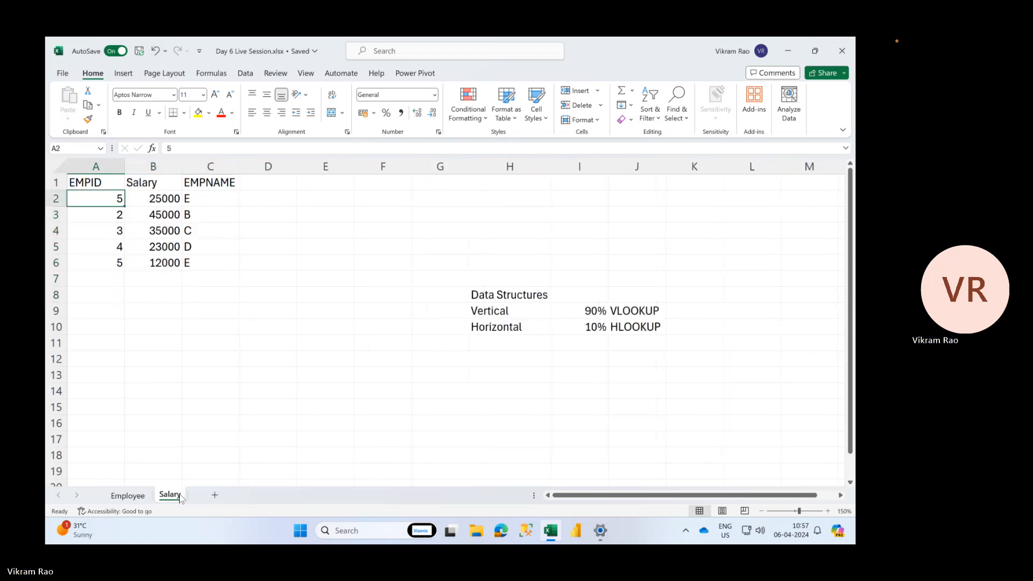
- Undo the last EMPID change in A2 of the Salary sheet, and test C6's VLOOKUP formula with EMPID 1 in A6
key(ctrl+z)
click(121, 263)
text(1)
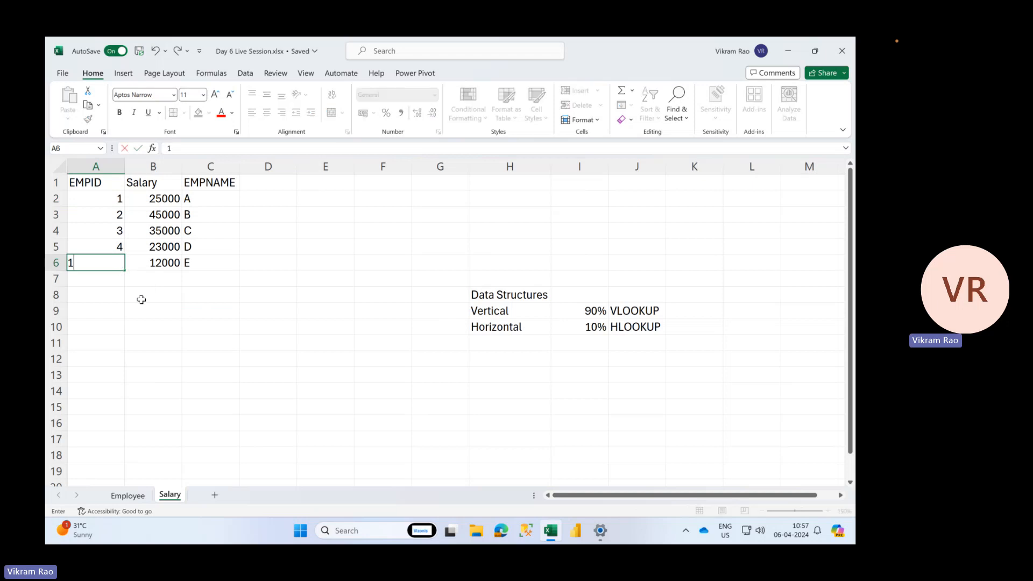
key(Tab)
click(206, 261)
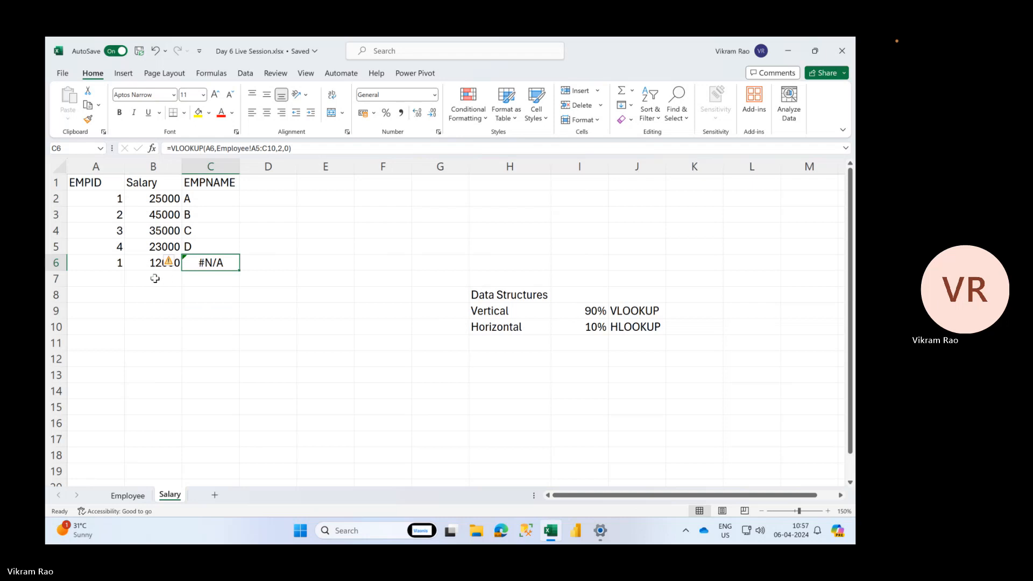
click(114, 263)
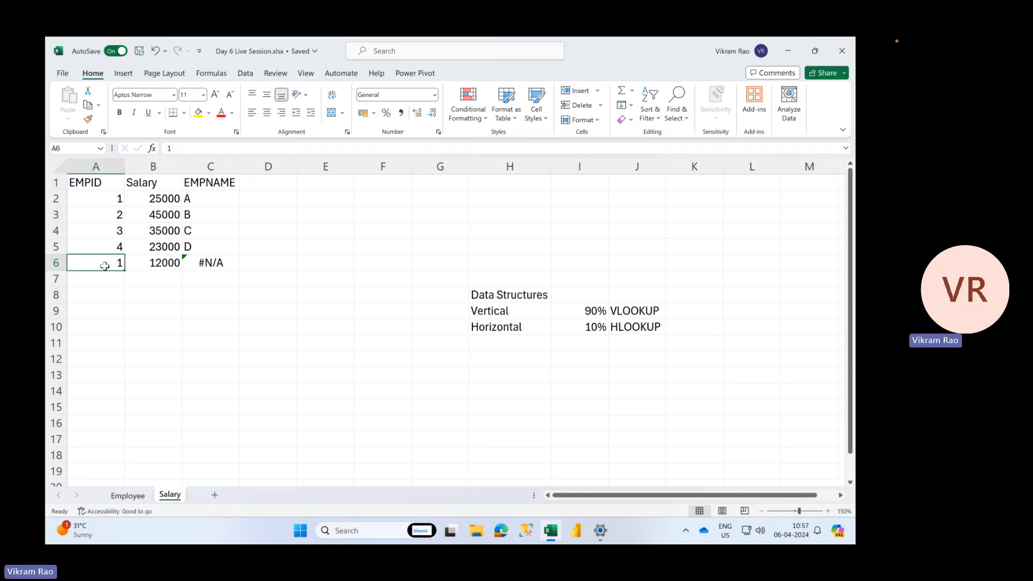
click(212, 262)
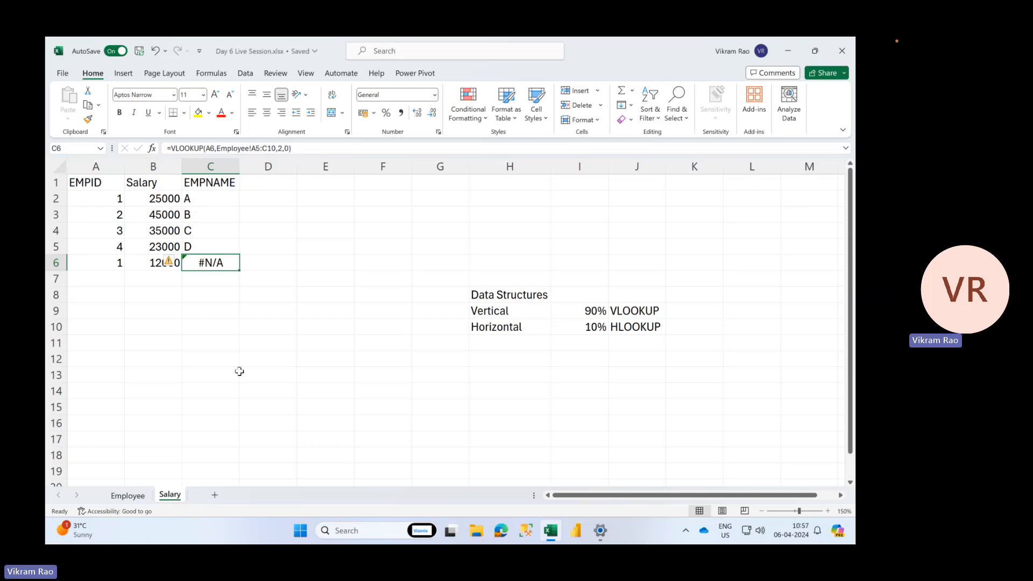
- Highlight A5:C10 on the Employee sheet to examine the rows covered by C6's table array, and return to the Salary sheet
click(127, 495)
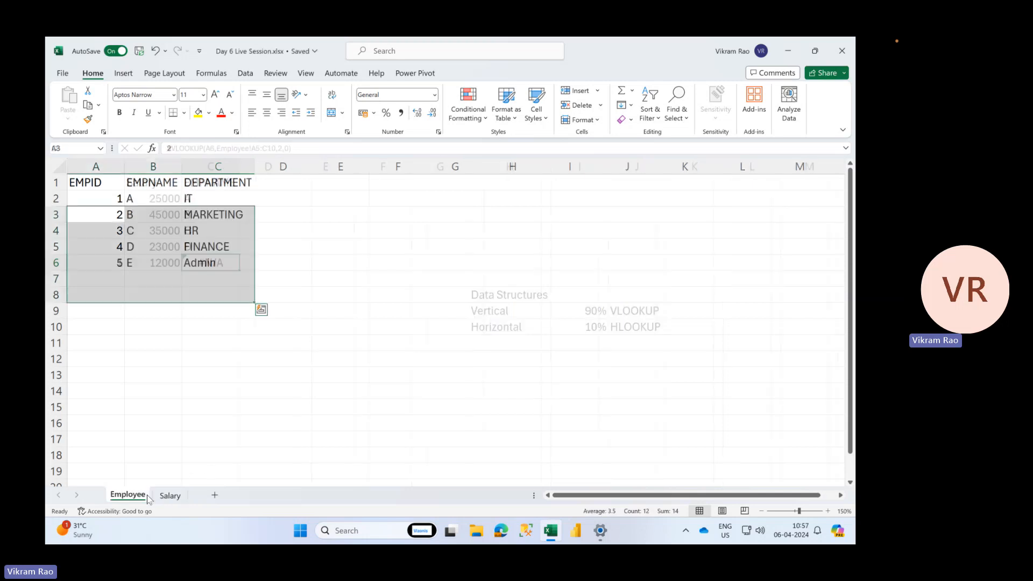
click(87, 250)
drag(87, 250, 228, 326)
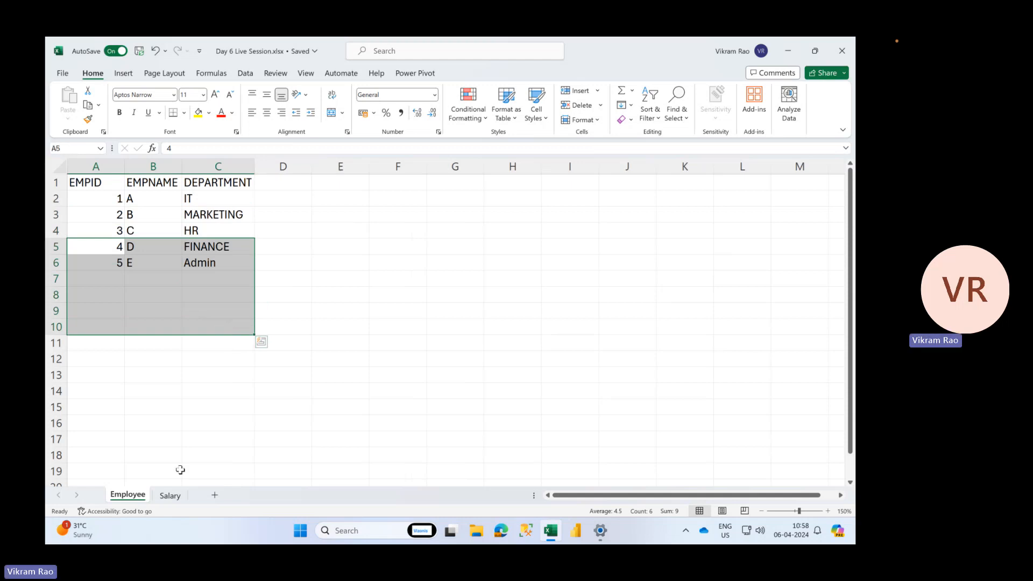
click(170, 496)
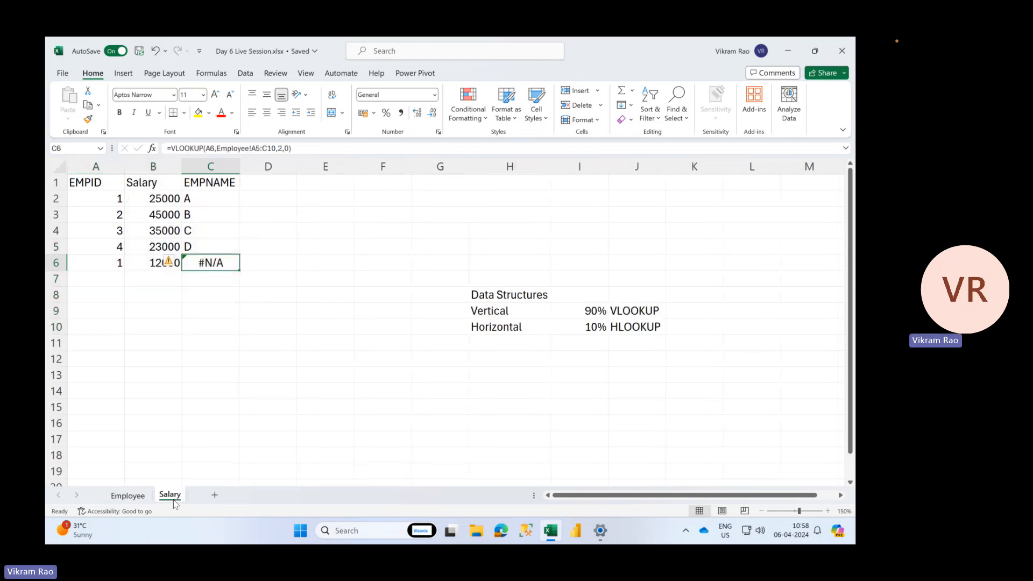
- Lock the table array in C2's VLOOKUP as Employee!$A$1:$C$6 and fill the formula down to C6
click(194, 198)
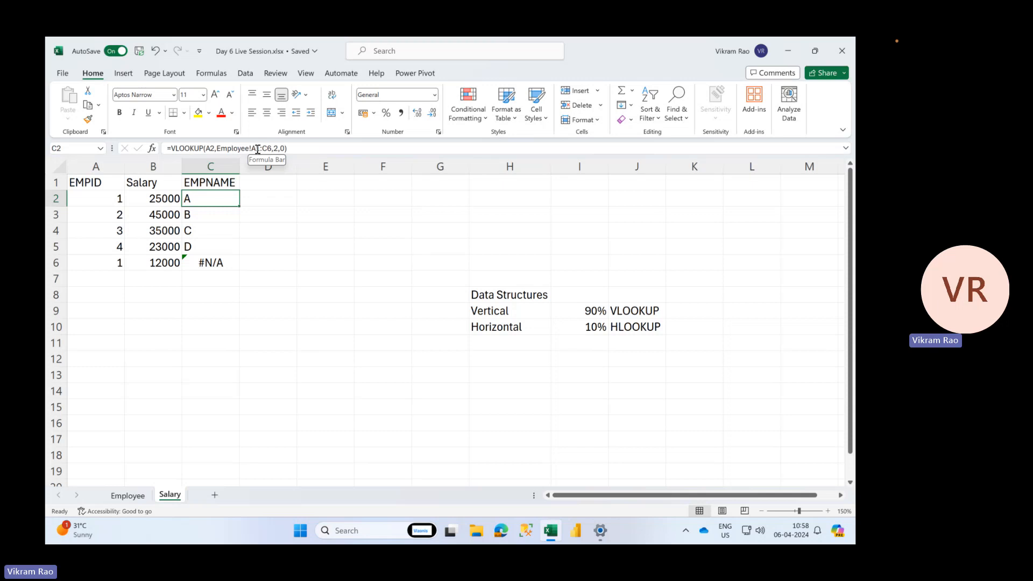
drag(251, 149, 271, 149)
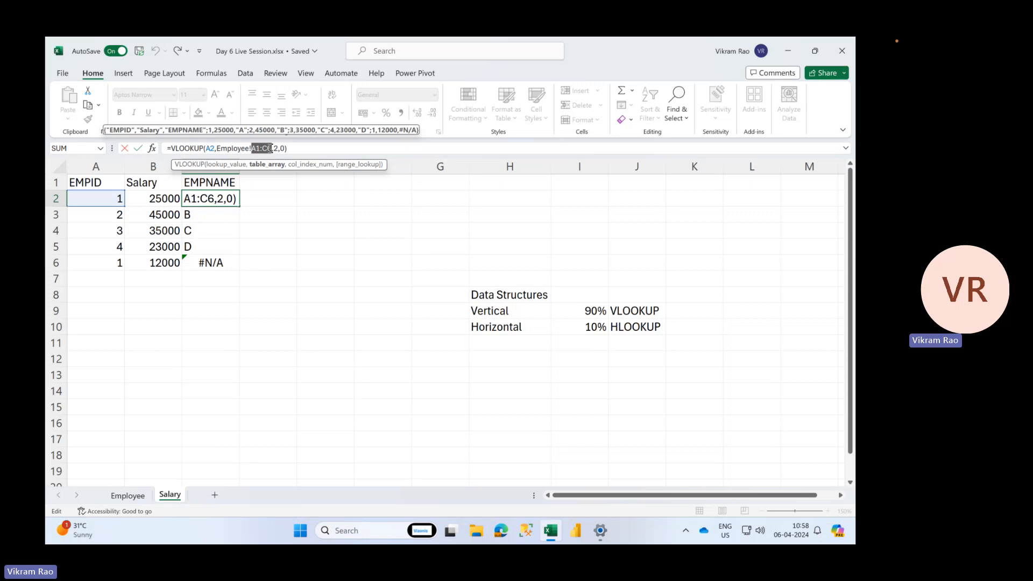
key(F4)
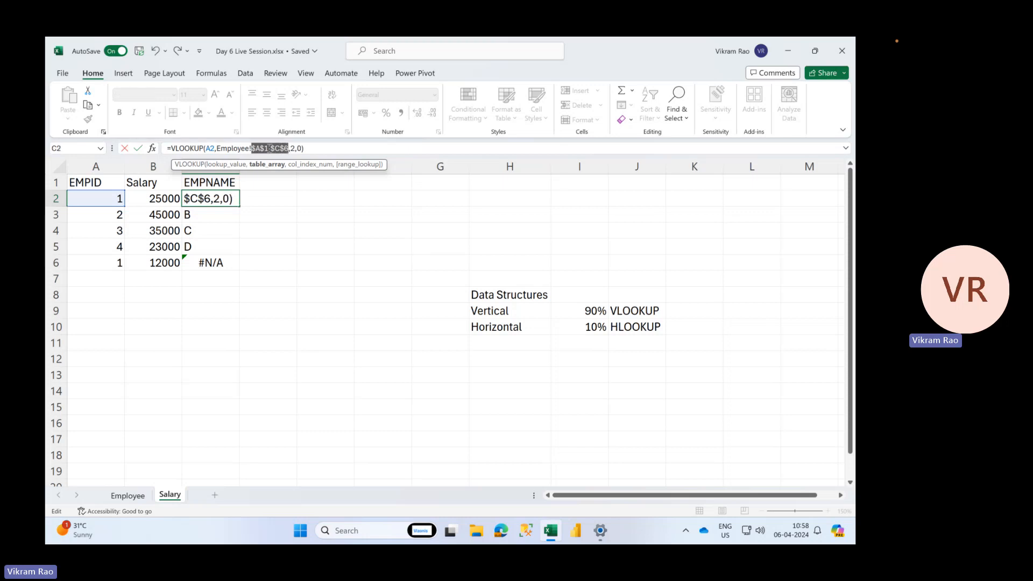
click(311, 148)
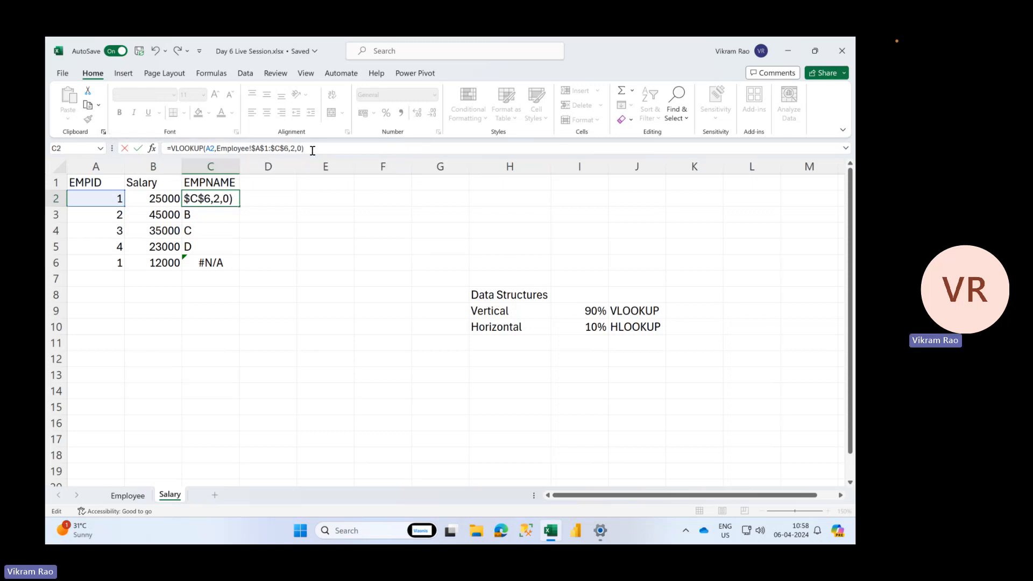
key(Return)
click(236, 198)
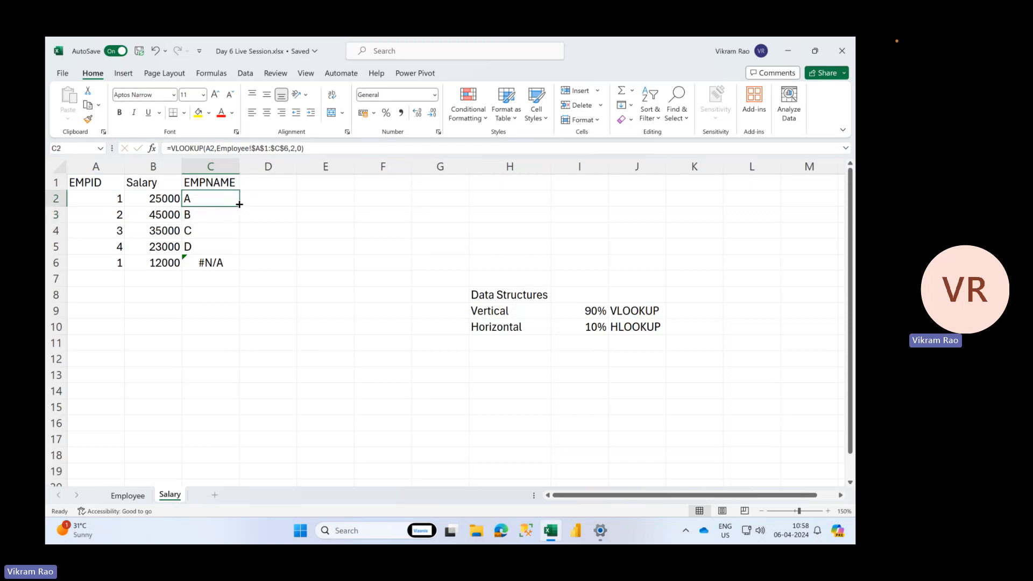
double_click(240, 206)
- Check the filled formula in C6 for the EMPID in A6, and highlight A1:C16 on the Employee sheet for comparison
click(225, 205)
click(105, 264)
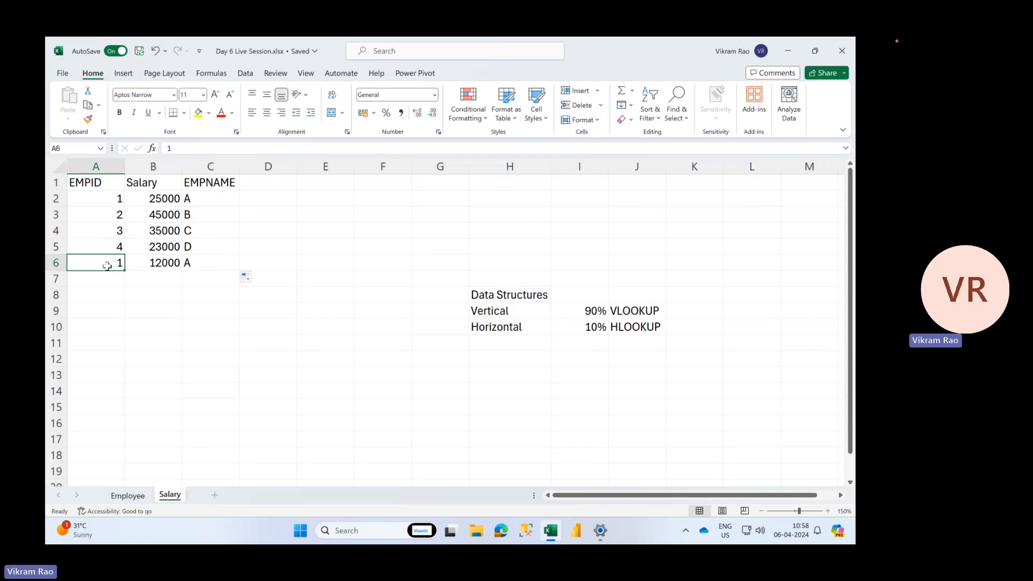
click(214, 261)
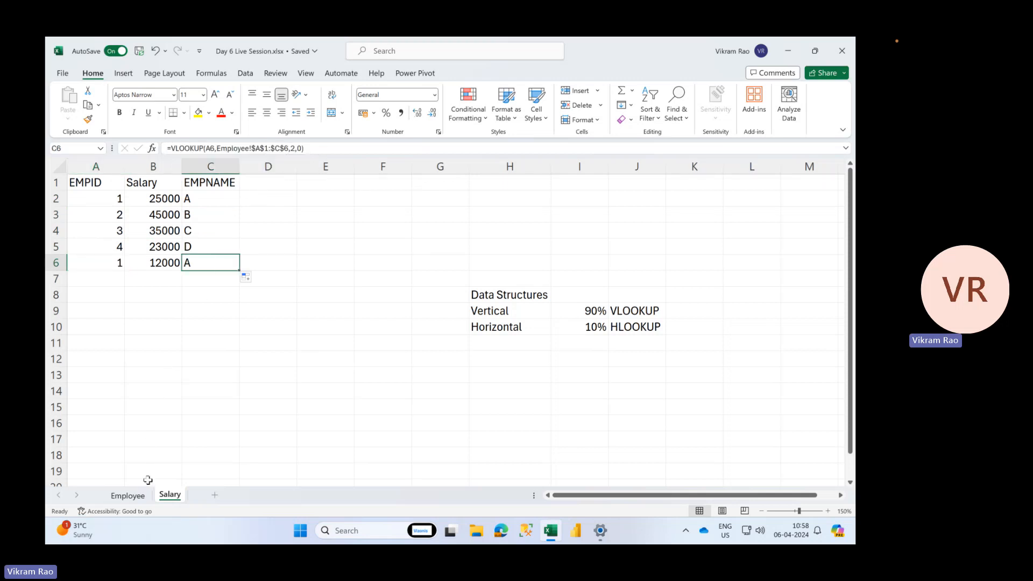
click(130, 495)
drag(105, 187, 241, 420)
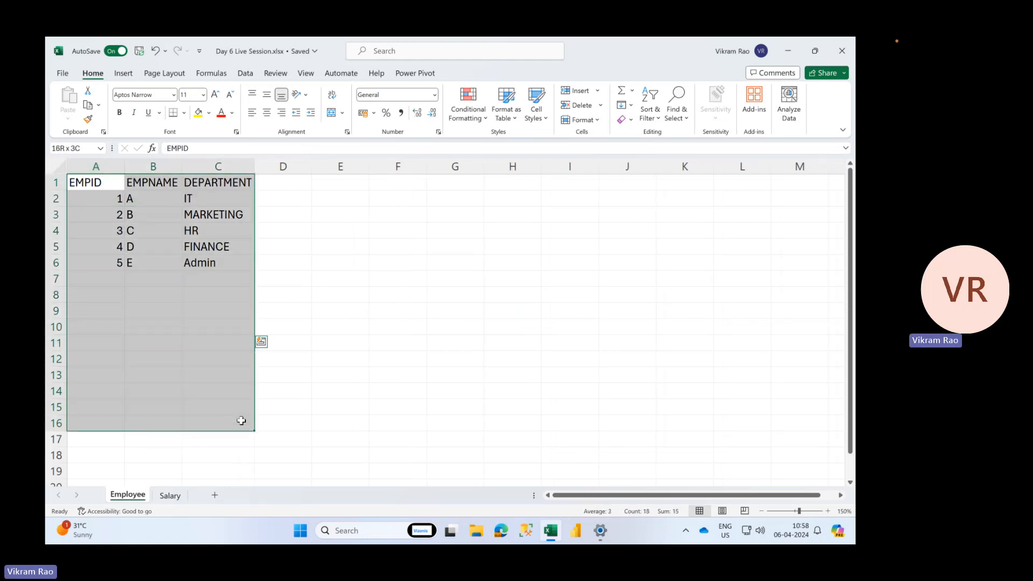
- Examine the locked table array reference in C2's formula on the Salary sheet
click(170, 495)
click(205, 197)
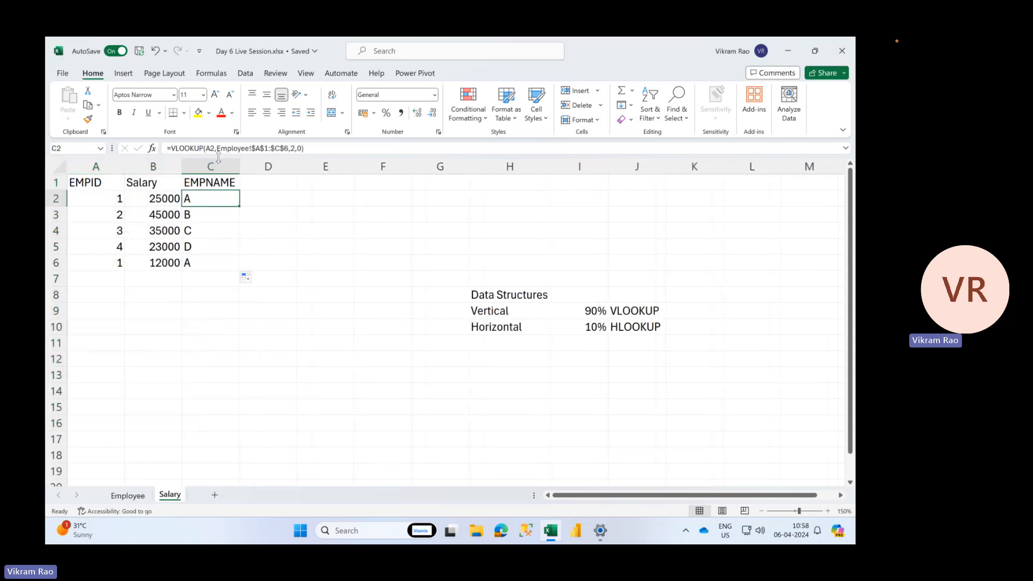
drag(216, 149, 288, 155)
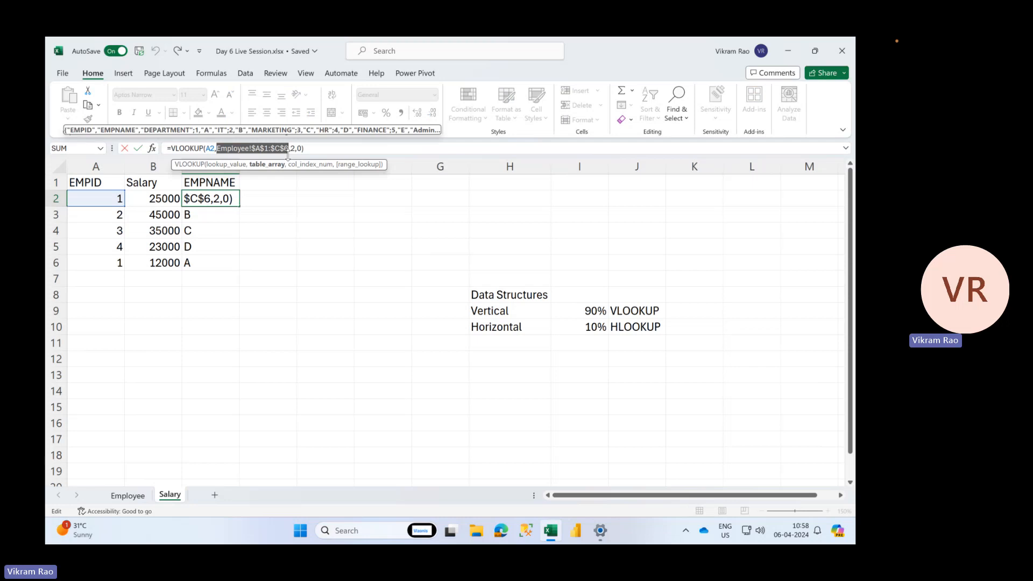
click(312, 148)
key(Return)
- Set the EMPID in A6 of the Salary sheet to 5
click(113, 262)
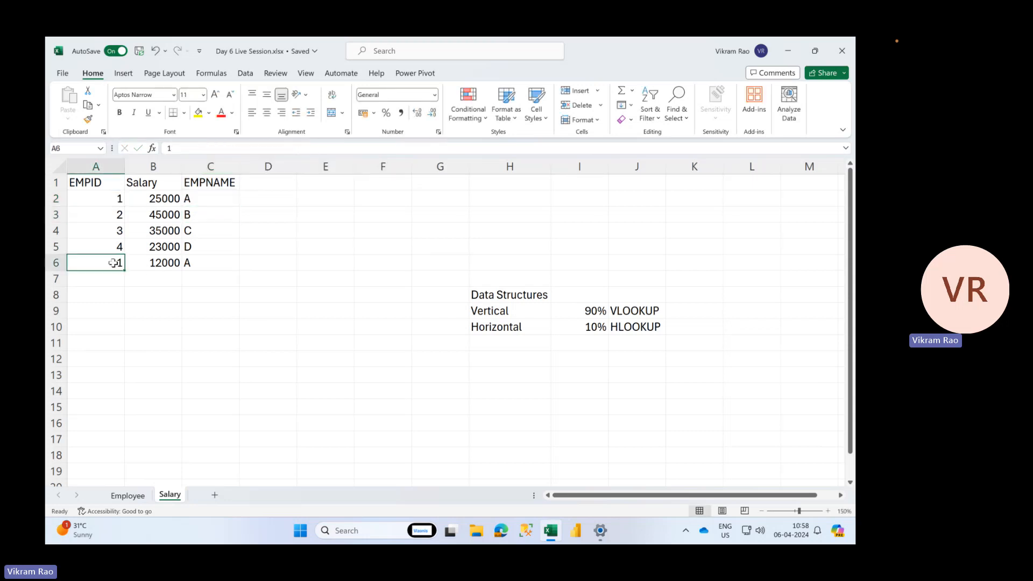
text(5)
key(Up)
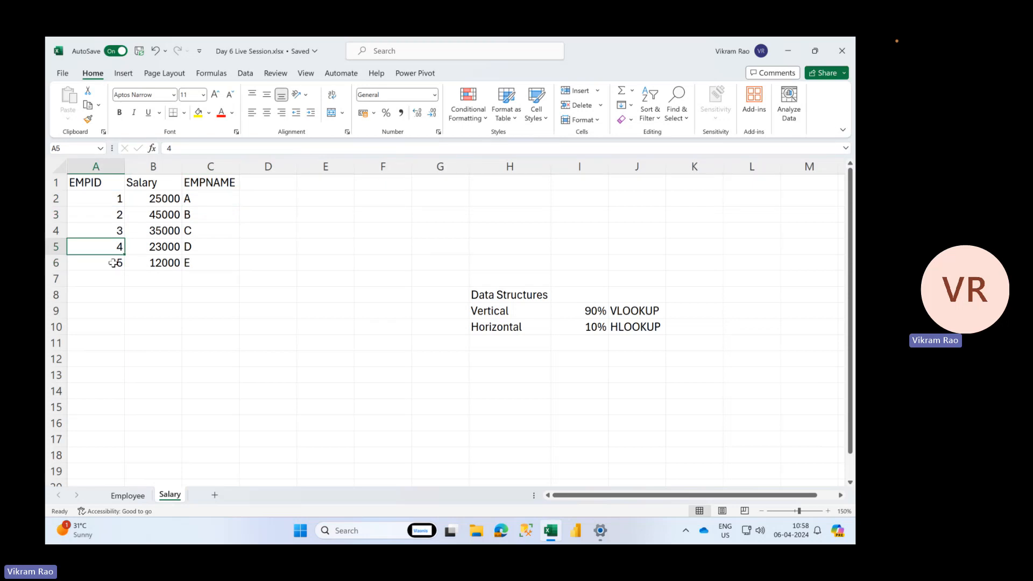
- Set the EMPID in A2 to 5 and check the name and formula in C2
click(113, 262)
key(Up)
key(Up)
key(Up)
key(Up)
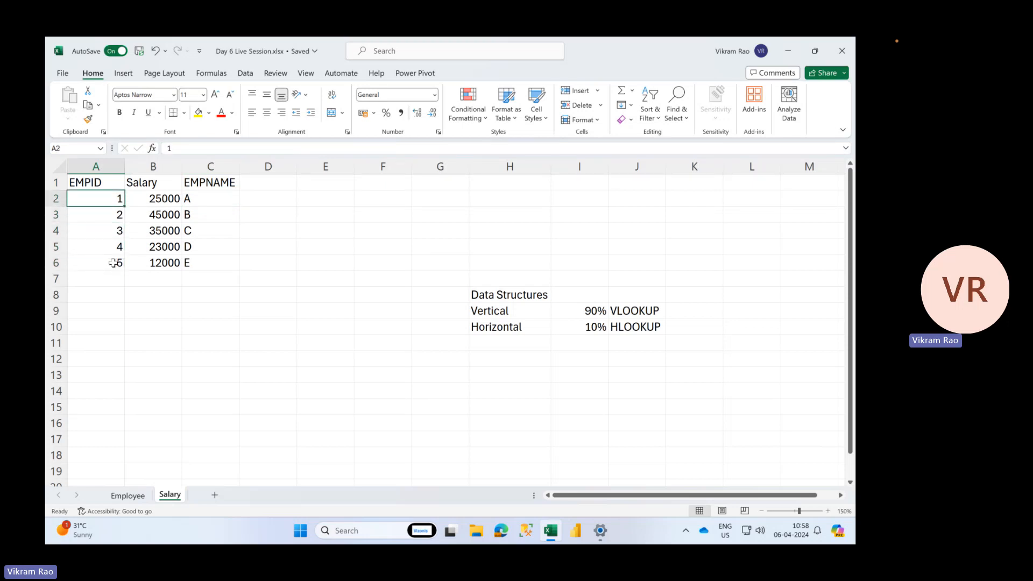
text(5)
key(Return)
key(Up)
key(Right)
key(Right)
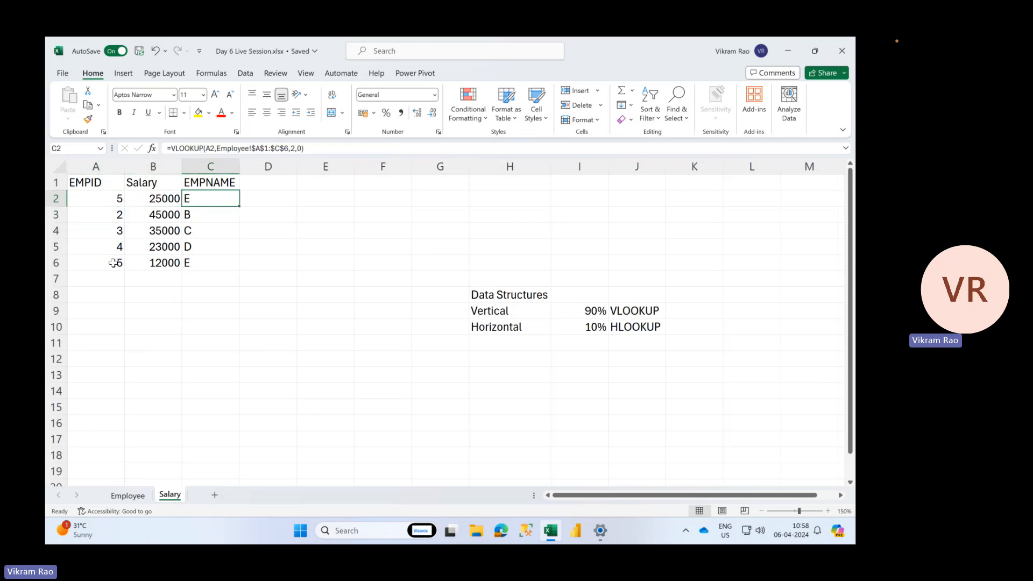
- Set the EMPID in A2 to 1 and check the name returned in C2
key(Left)
key(Left)
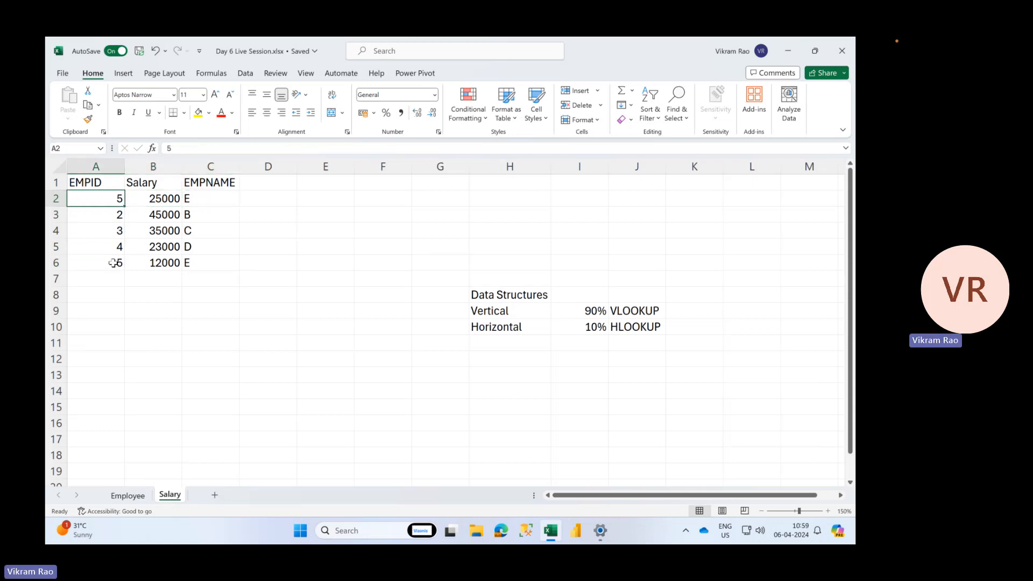
text(1)
key(Return)
key(Up)
key(Right)
key(Right)
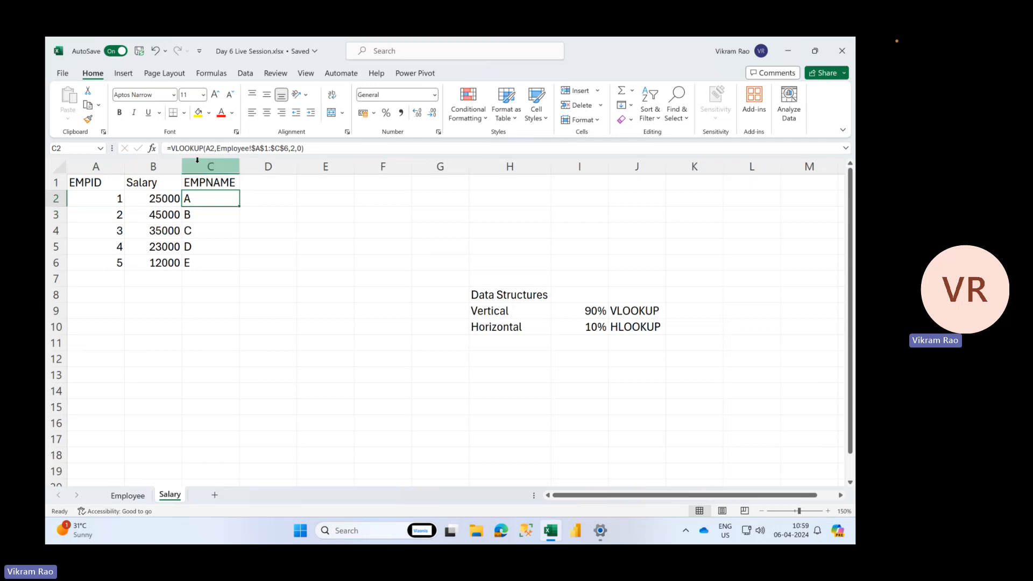
- Highlight the absolute table array argument in C2's formula to review it, leaving the formula as is
drag(216, 148, 287, 152)
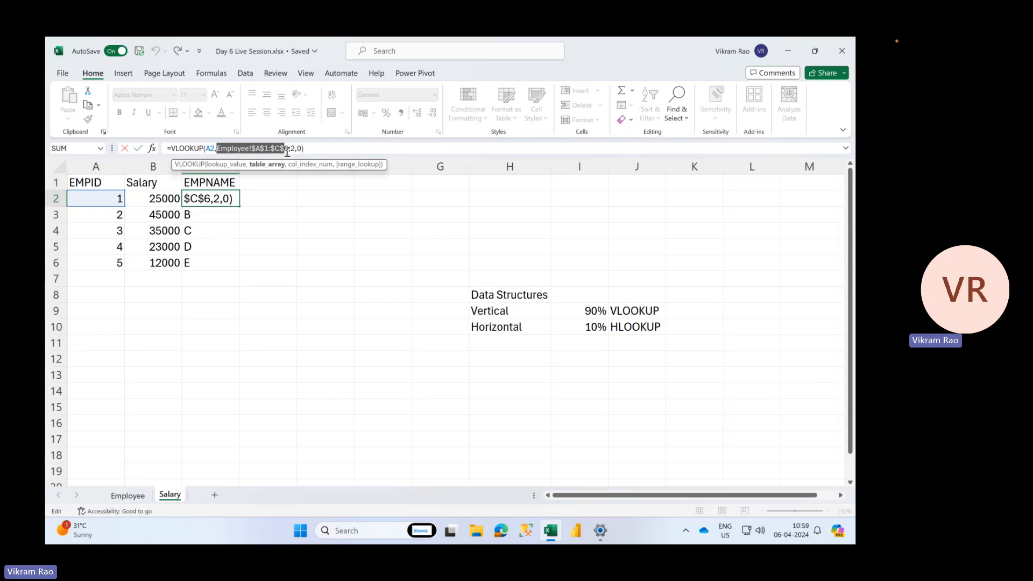
click(314, 149)
key(Return)
click(200, 196)
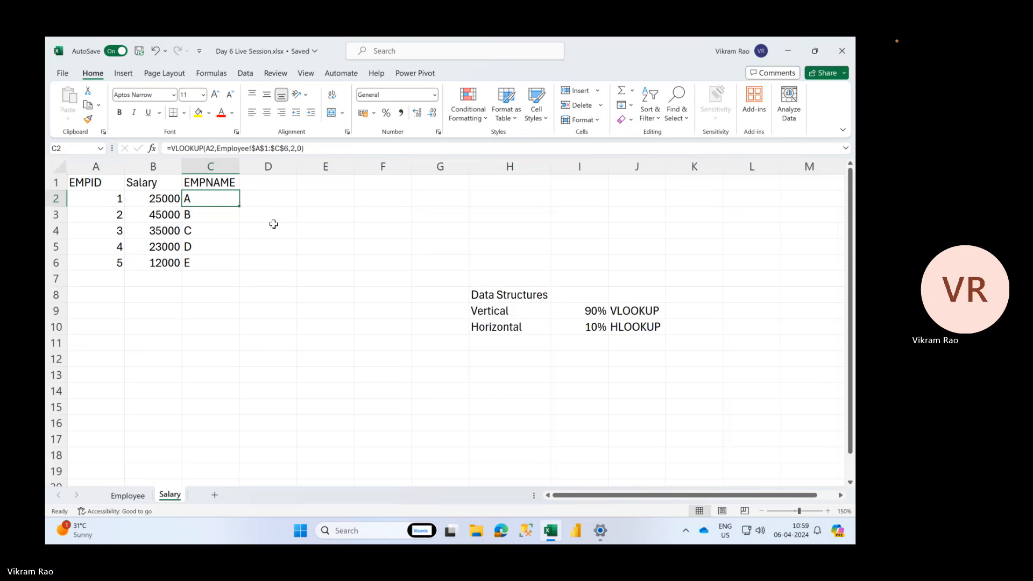
- Add the header Department in D1 and widen column D to fit it
click(256, 183)
text(Deparm)
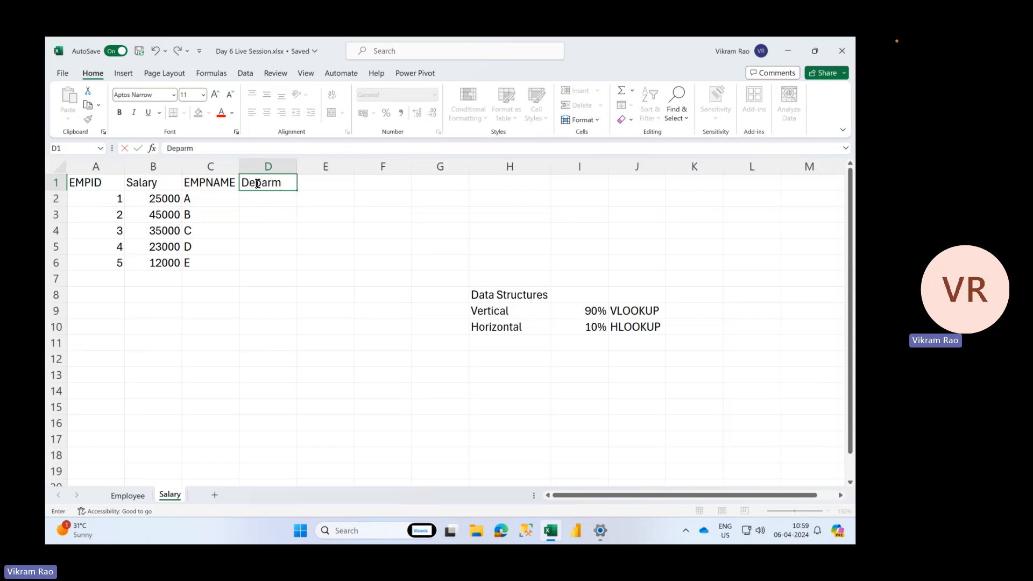
key(BackSpace)
text(tment)
key(Return)
drag(301, 175, 307, 175)
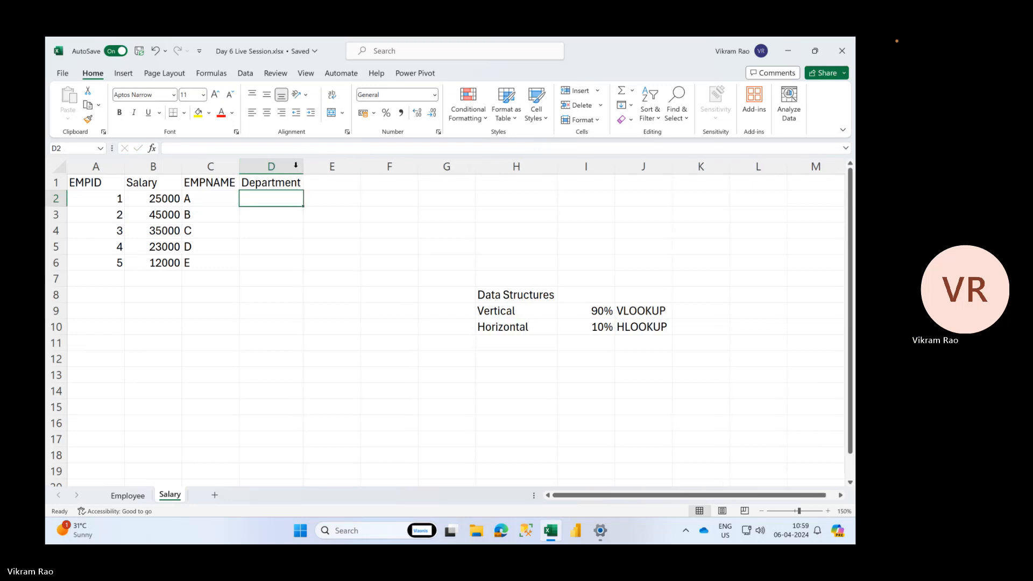
- Enter the notes heading "Pre Requisites" in H12
click(220, 197)
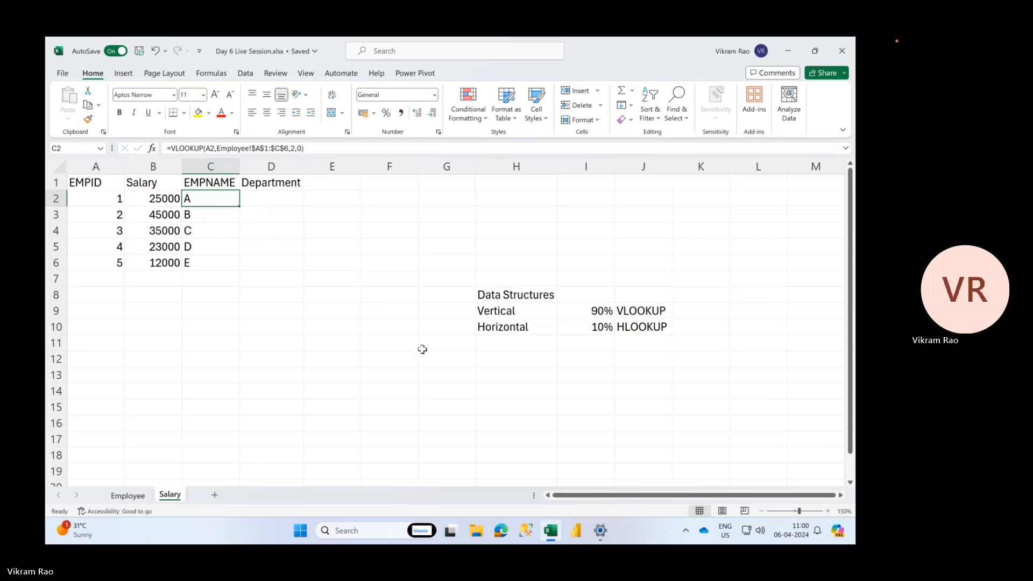
click(493, 357)
text(Pre R)
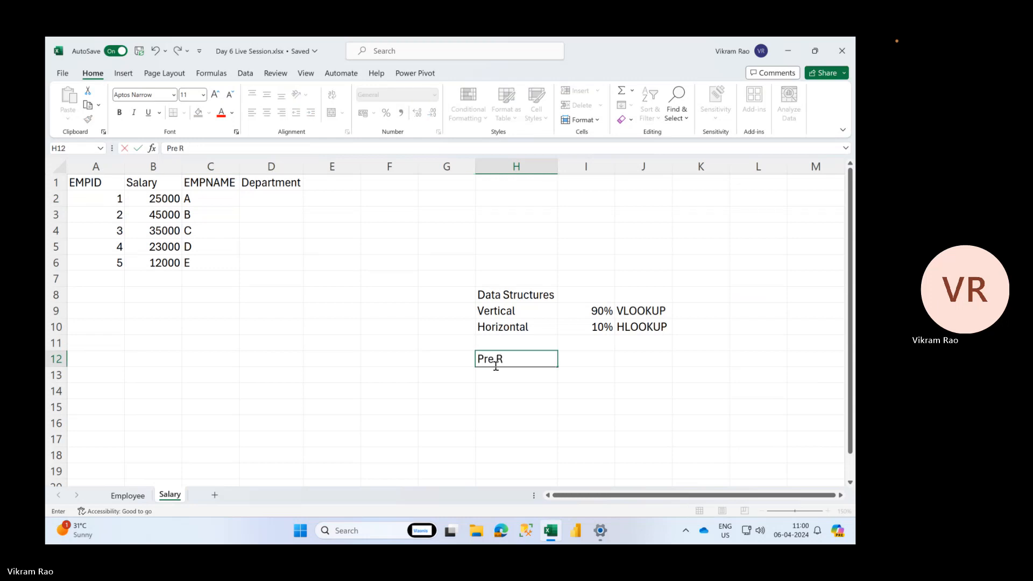
text(equisites)
key(Return)
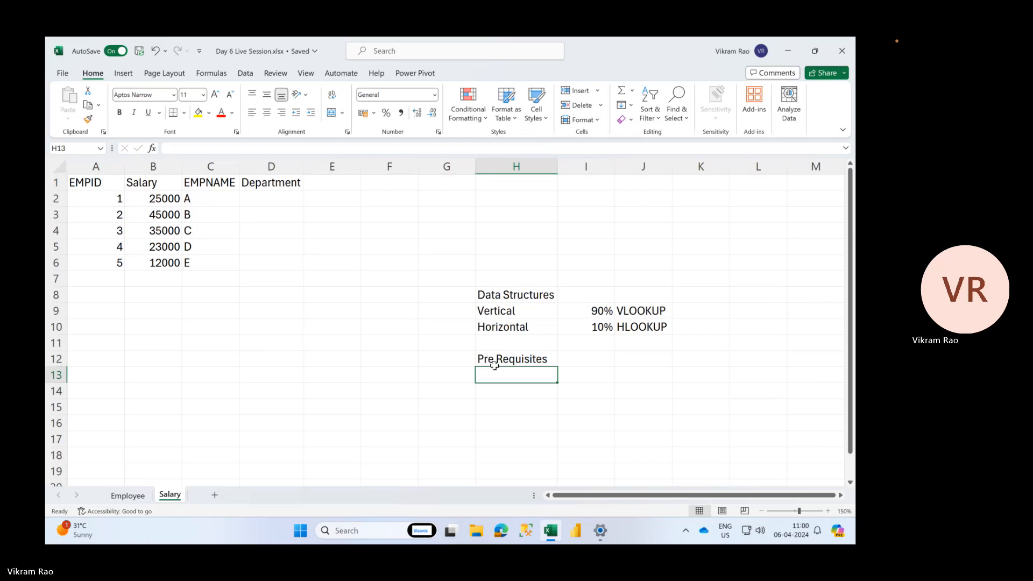
- Enter the note "Lock the cell for 2nd paramter" in H13 below the Pre Requisites heading
text(Lock)
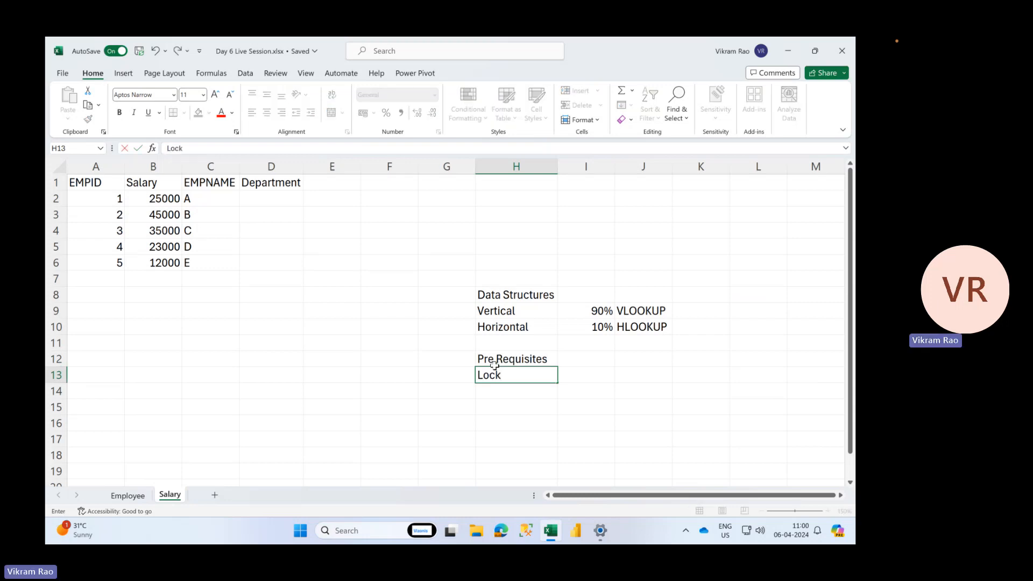
text( the sell)
key(BackSpace)
key(BackSpace)
key(BackSpace)
key(BackSpace)
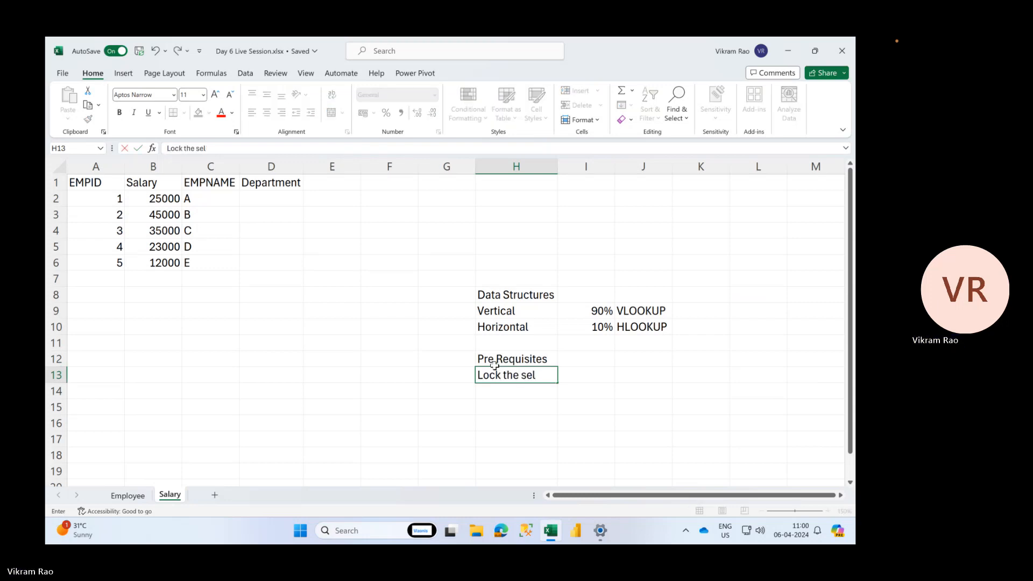
text(cell )
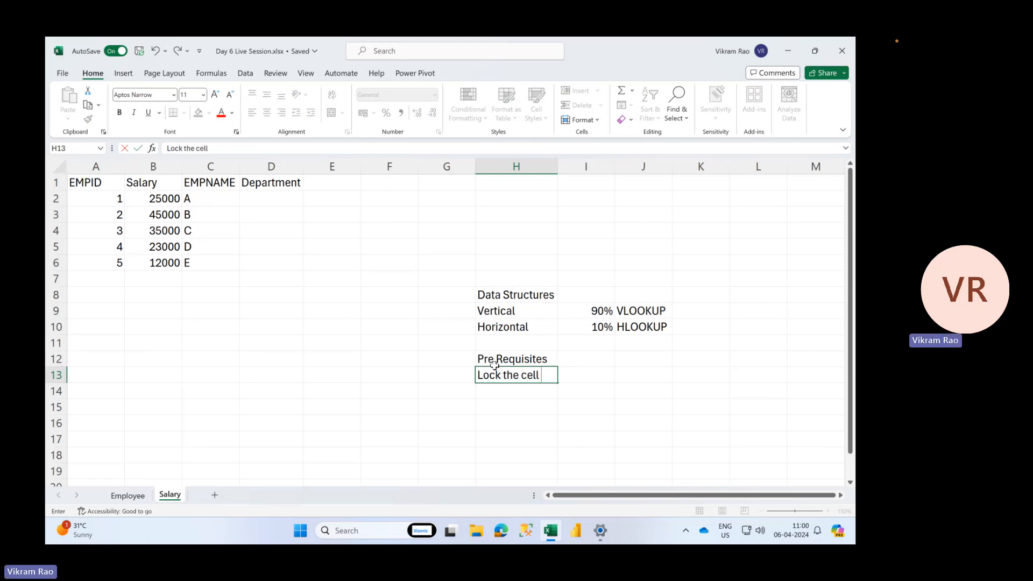
text(for)
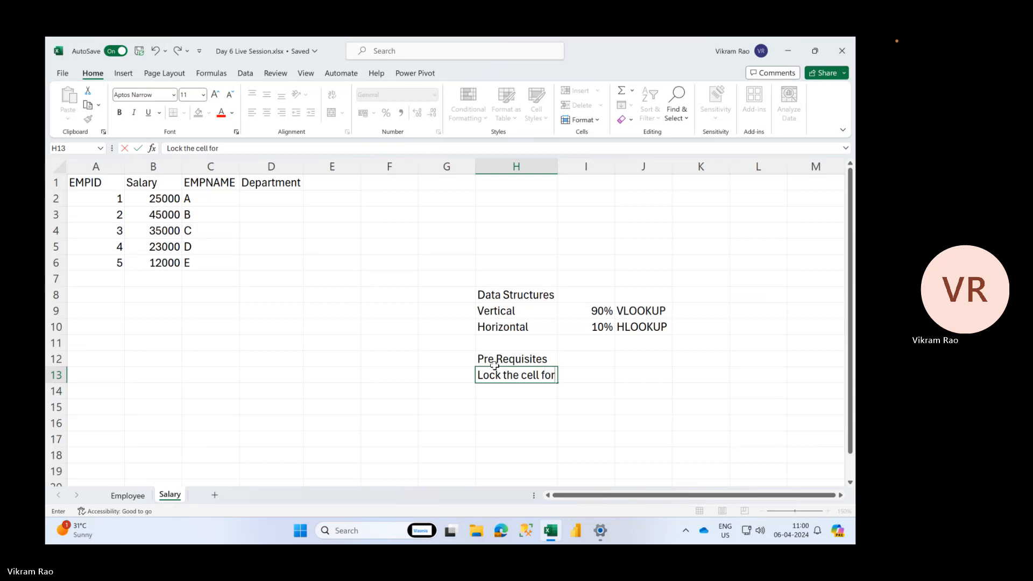
text( 2nd paramter)
key(Return)
key(Up)
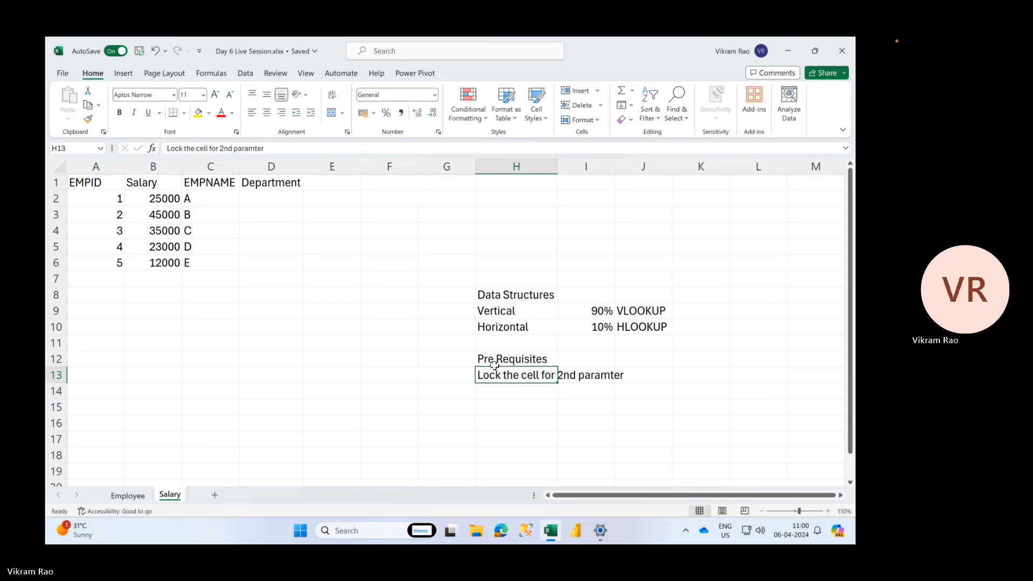
- Change the last word of the H13 note to "paramater" and fit column H's width to the text
double_click(557, 166)
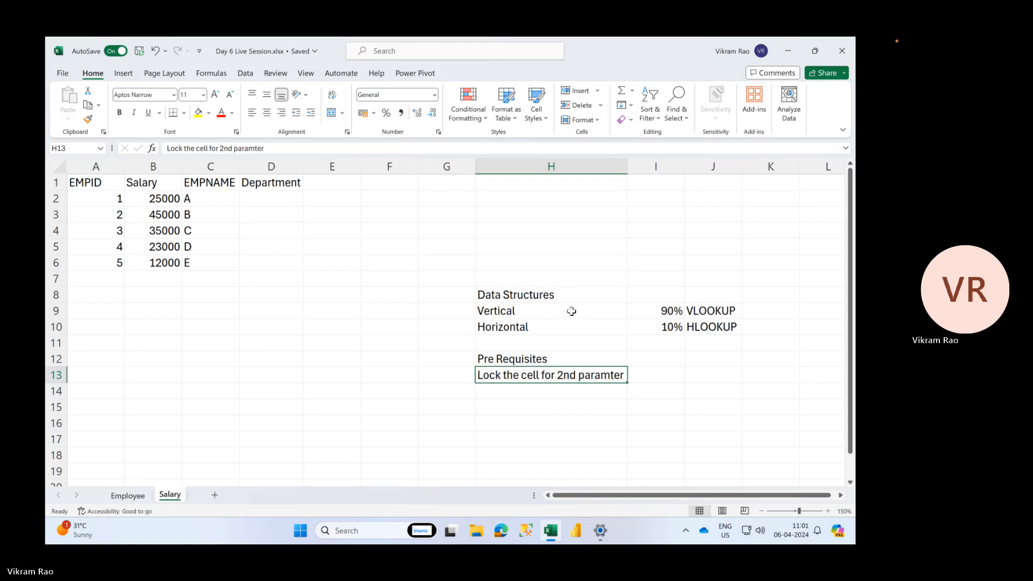
double_click(608, 372)
text(a)
key(Tab)
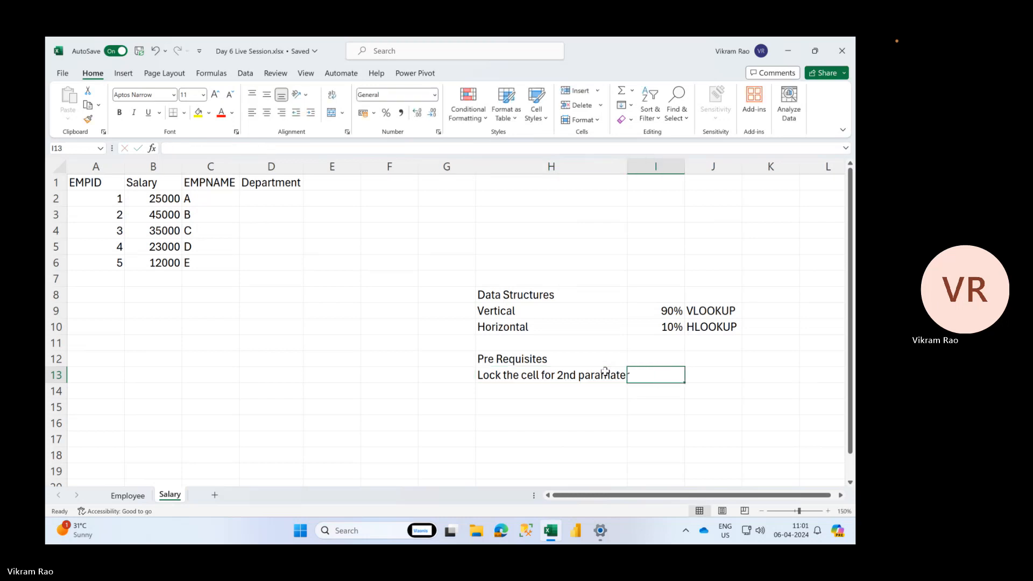
click(605, 370)
double_click(627, 166)
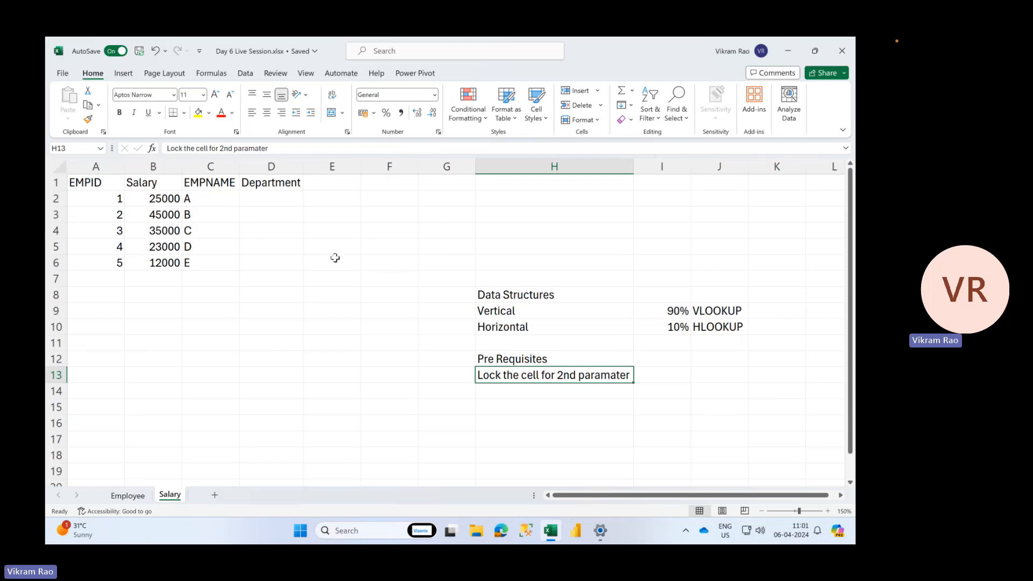
- Start a VLOOKUP in D2 with A2 as the lookup value and the locked table array Employee!$A$1:$C$6
click(266, 204)
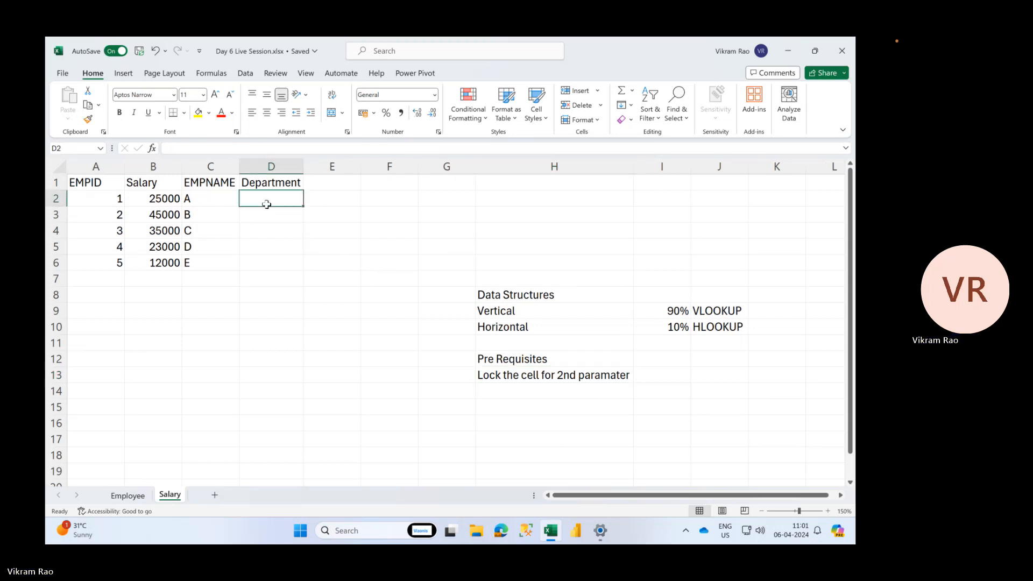
text(=VLOOKUP()
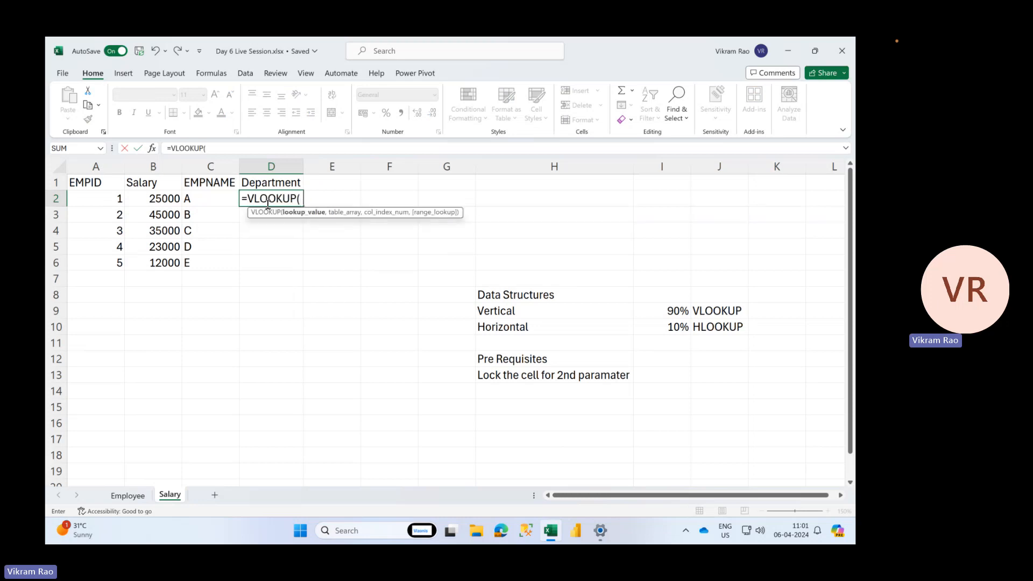
click(111, 198)
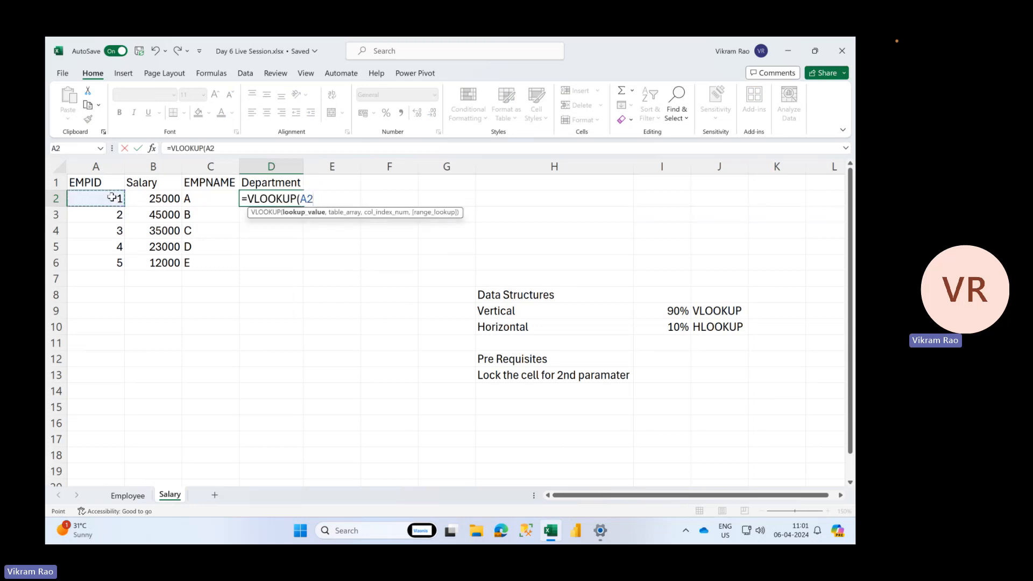
text(,)
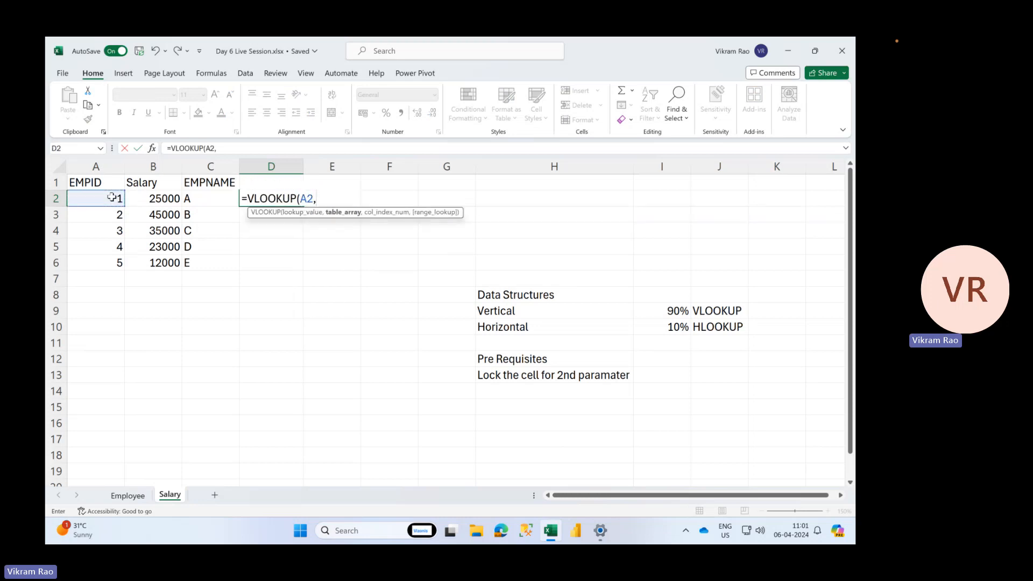
click(127, 494)
drag(102, 183, 217, 262)
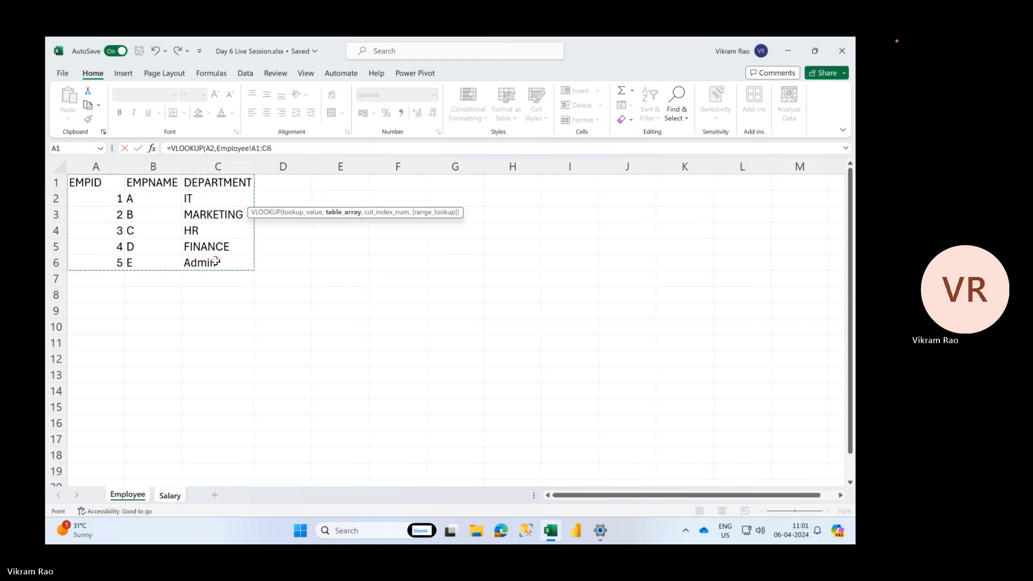
key(F4)
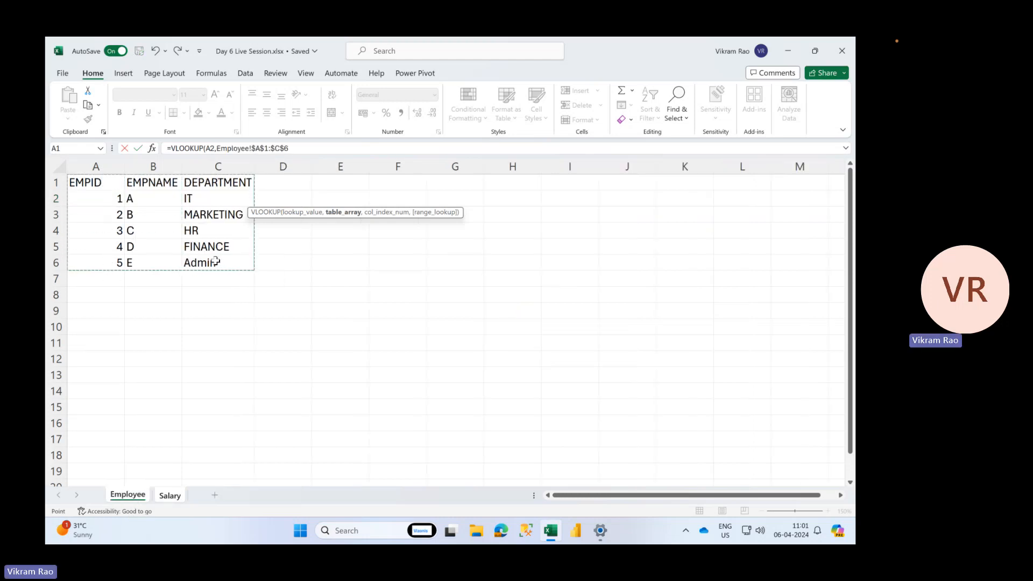
- Complete D2's VLOOKUP with column index 3 and range lookup 0, and fill it down to D6
text(m)
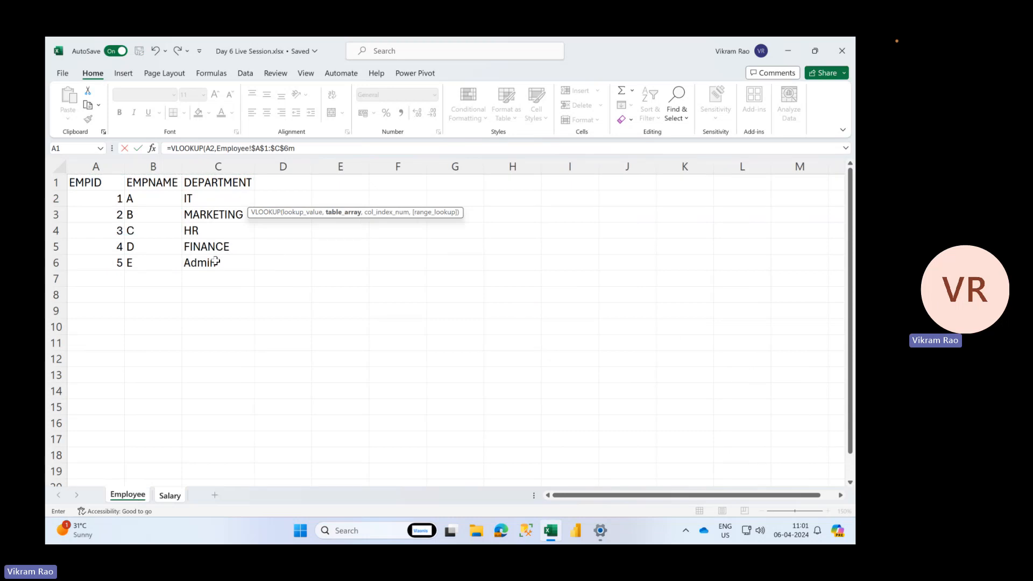
key(BackSpace)
text(,3,))
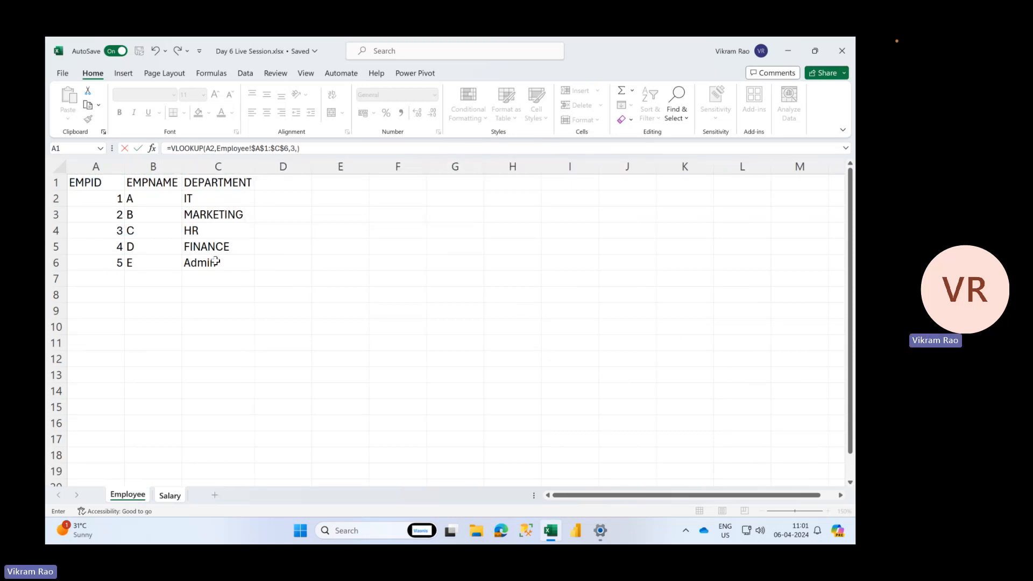
key(Left)
text(0)
key(Return)
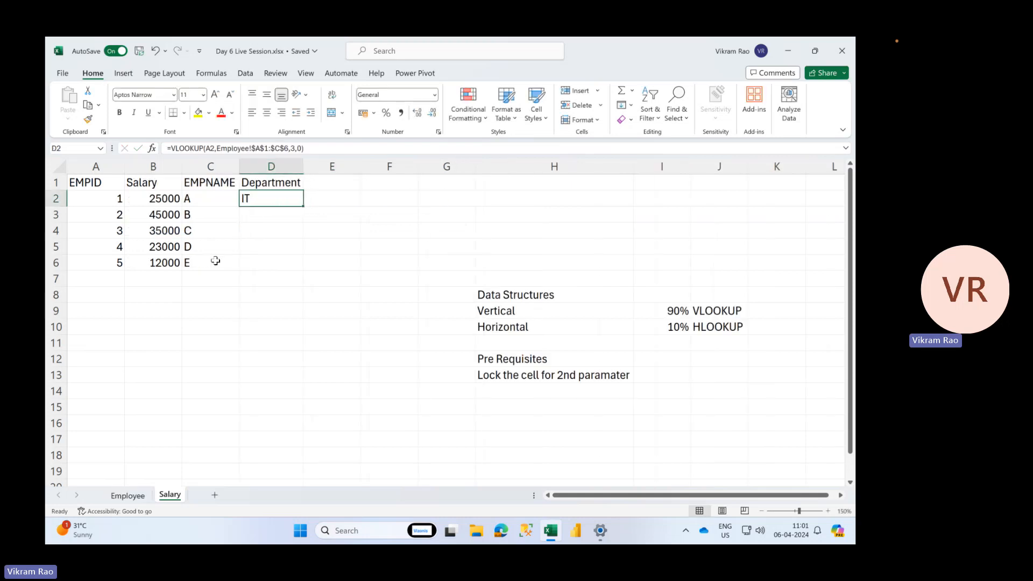
double_click(303, 206)
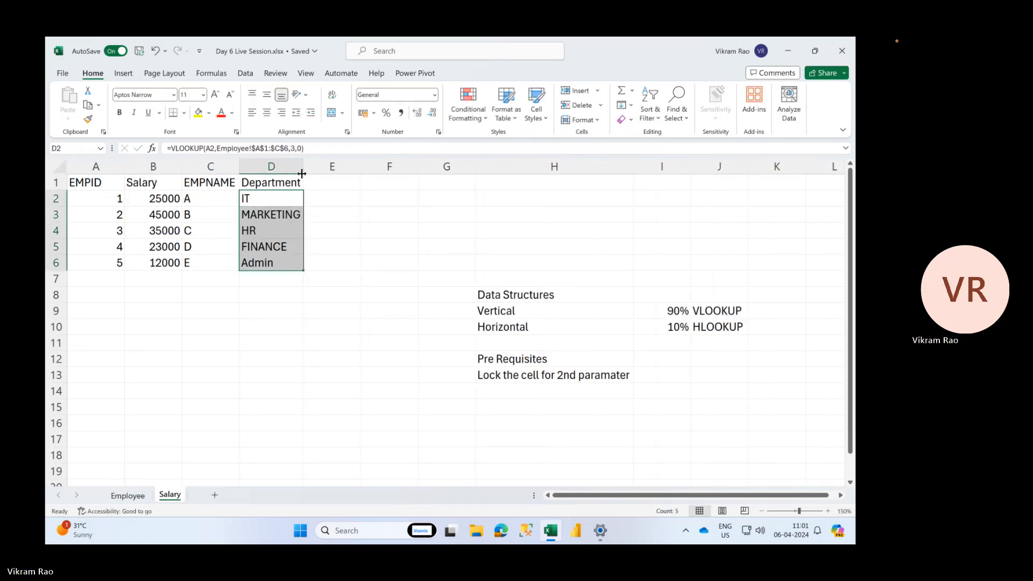
click(308, 249)
click(251, 189)
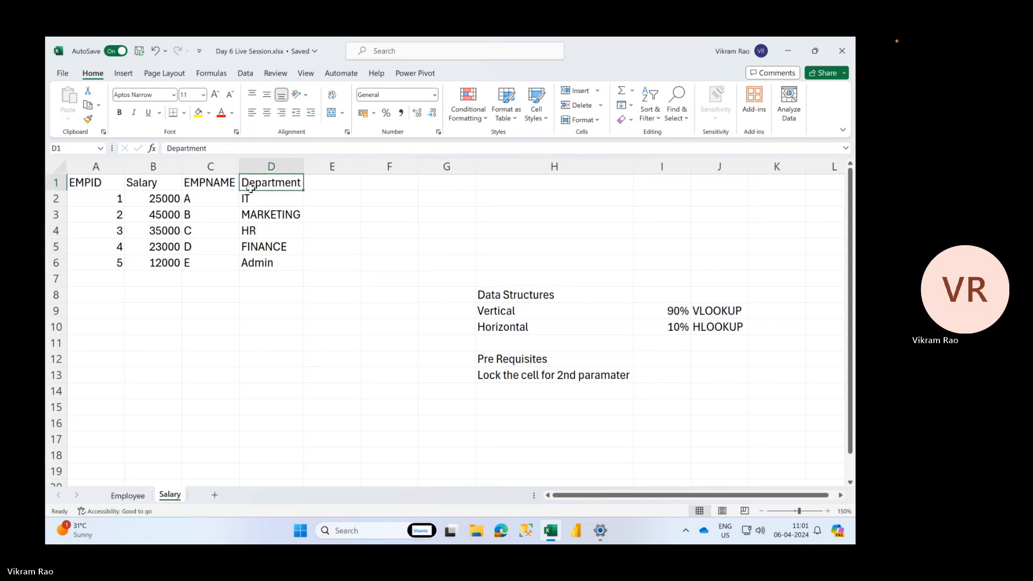
- Replace D2's formula with a copy of C2's VLOOKUP, set its column index to 3 and fill it down to D6
click(254, 203)
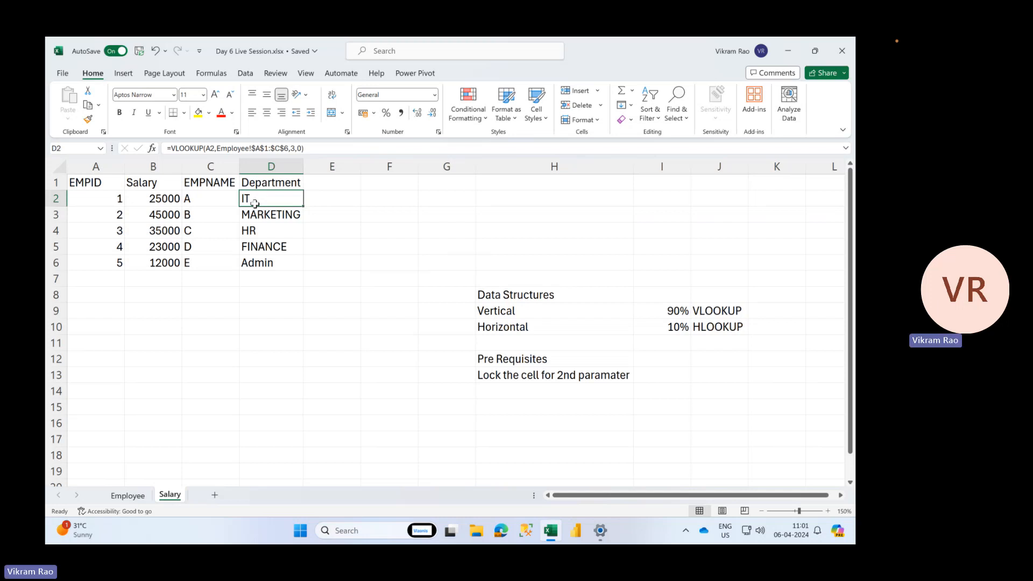
key(Left)
drag(320, 142, 155, 153)
key(ctrl+c)
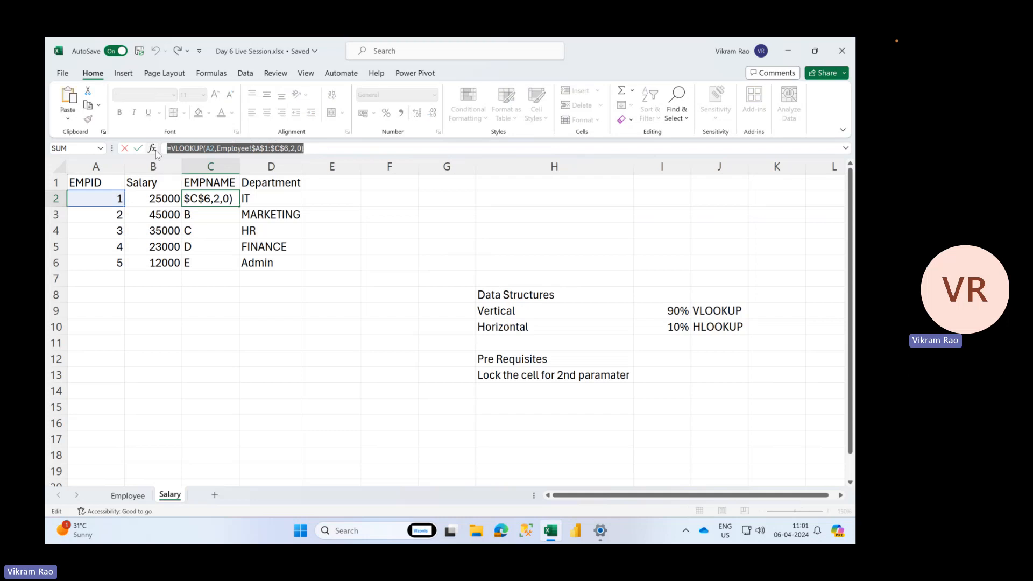
key(Tab)
drag(334, 150, 152, 150)
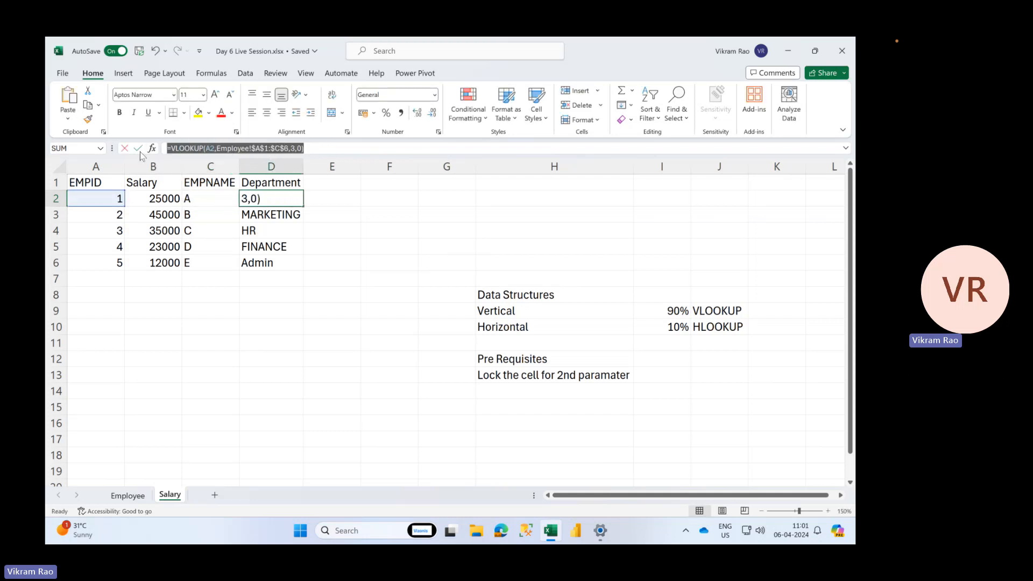
key(ctrl+v)
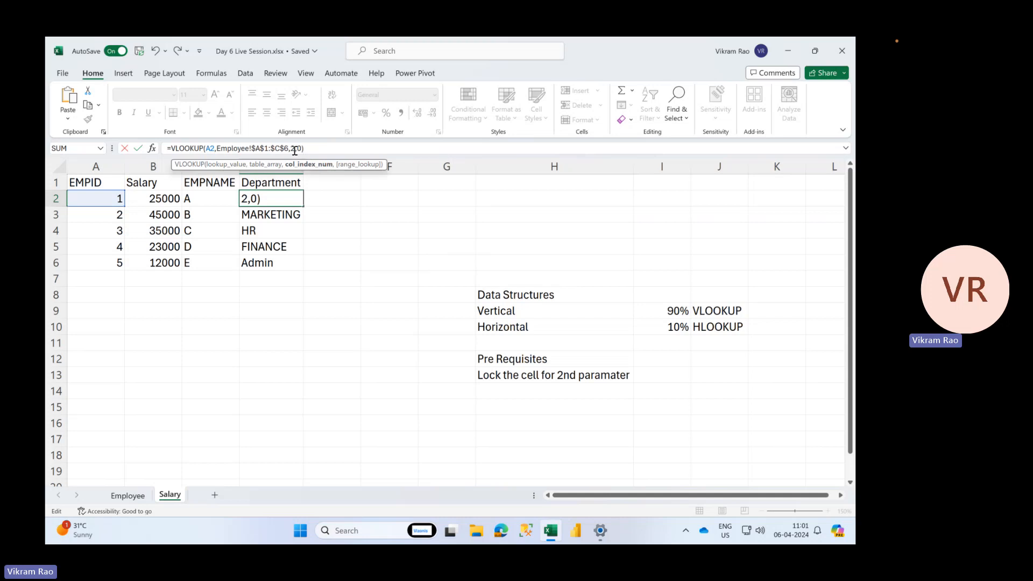
key(Tab)
key(Left)
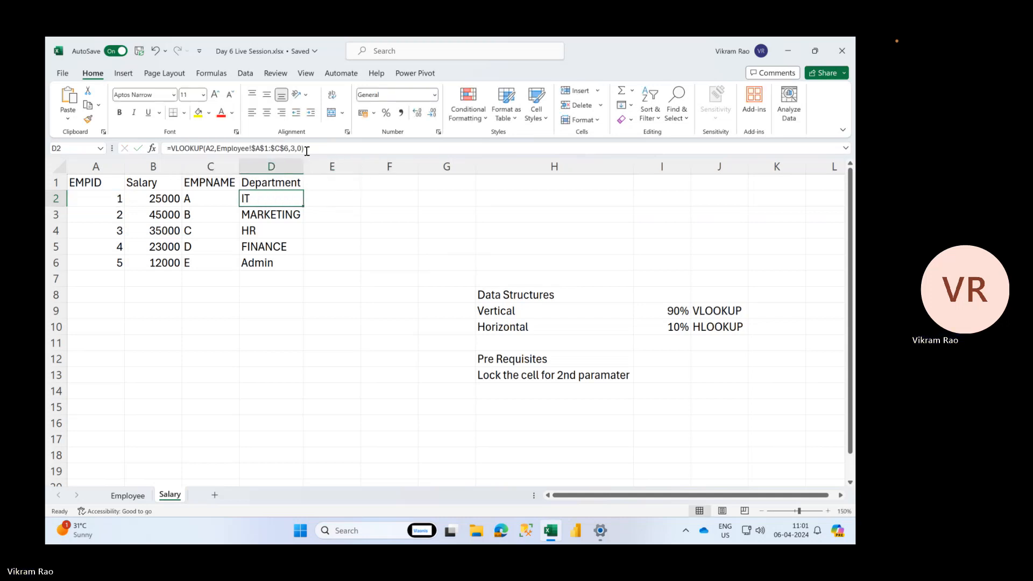
double_click(303, 206)
click(290, 199)
- Move the EMPID column from column A to column D on the Employee sheet
click(134, 495)
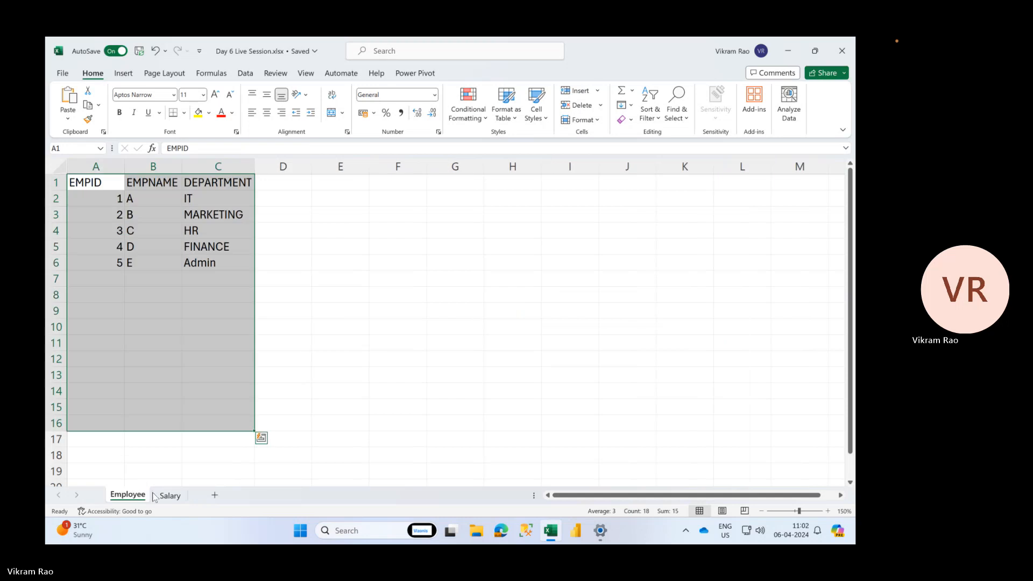
click(161, 495)
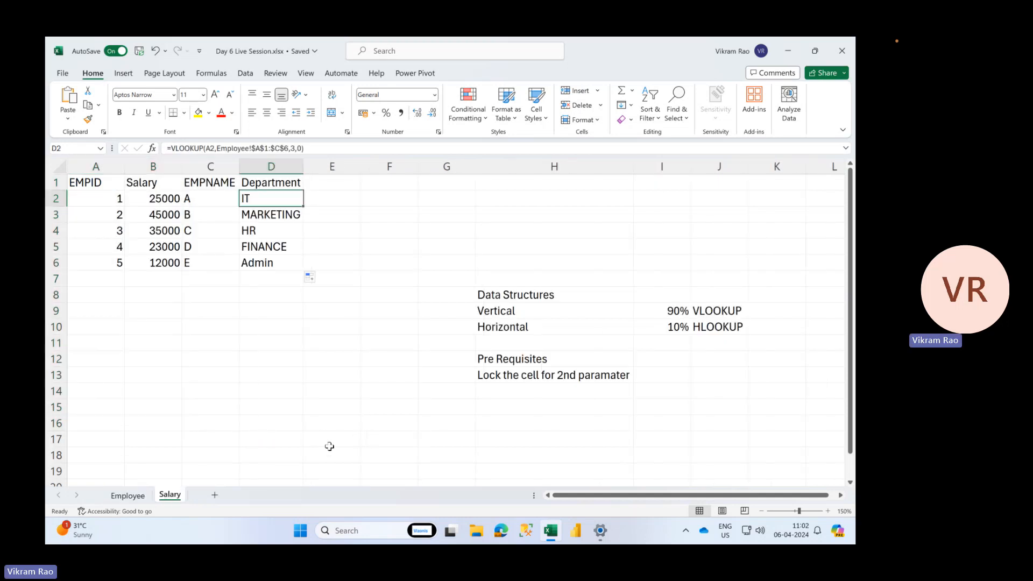
click(141, 495)
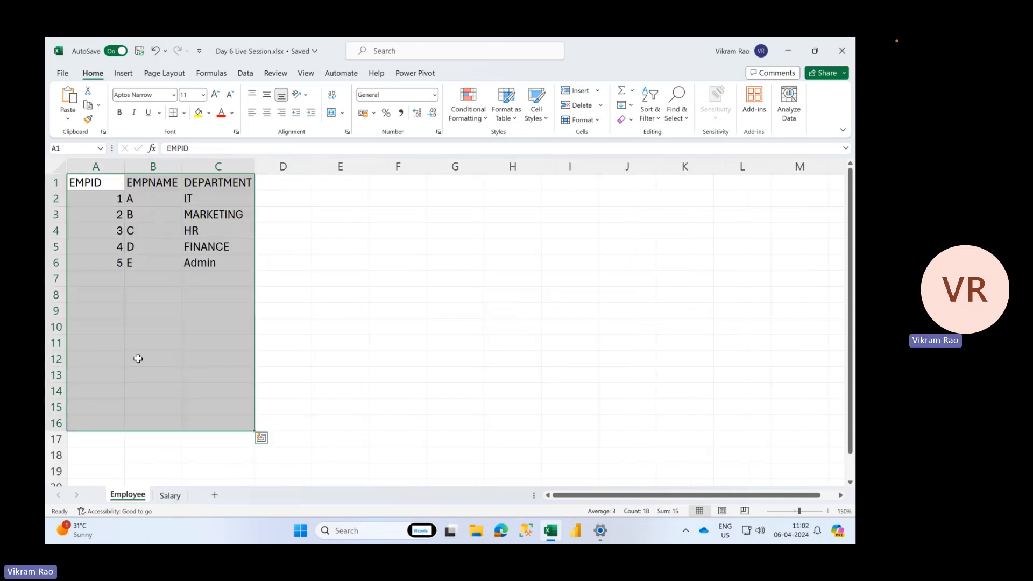
drag(97, 166, 276, 170)
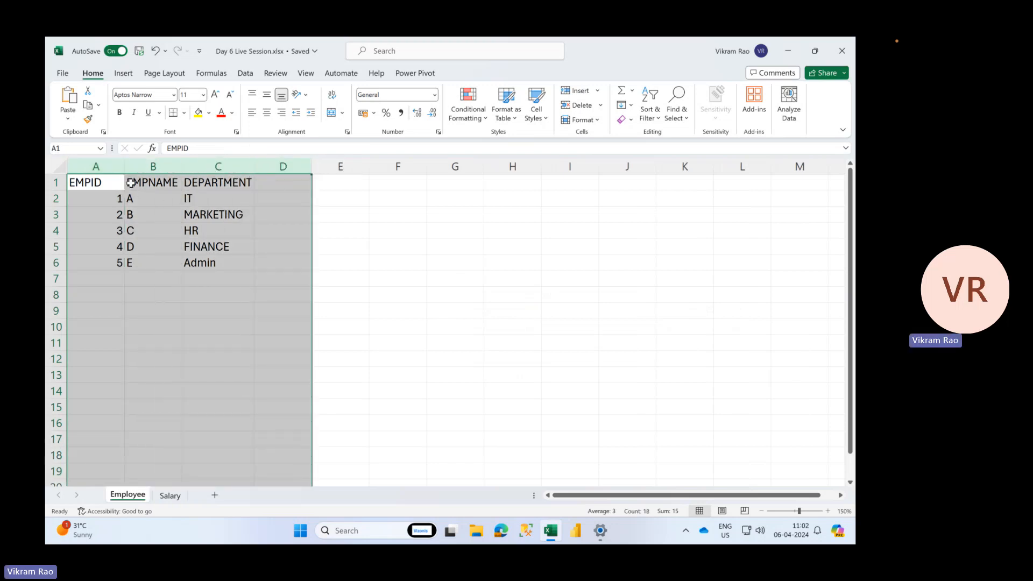
click(114, 165)
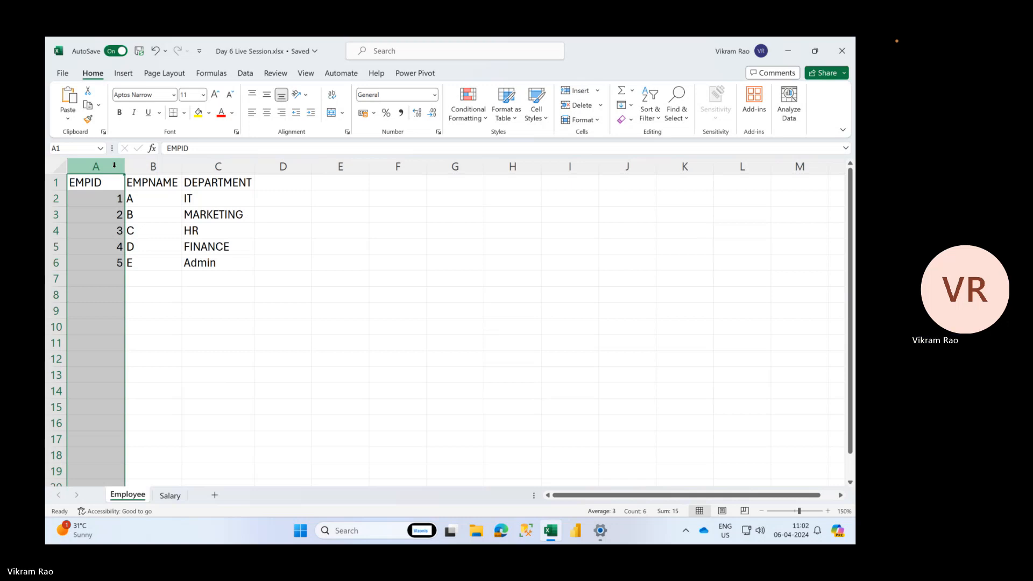
key(ctrl+c)
click(281, 166)
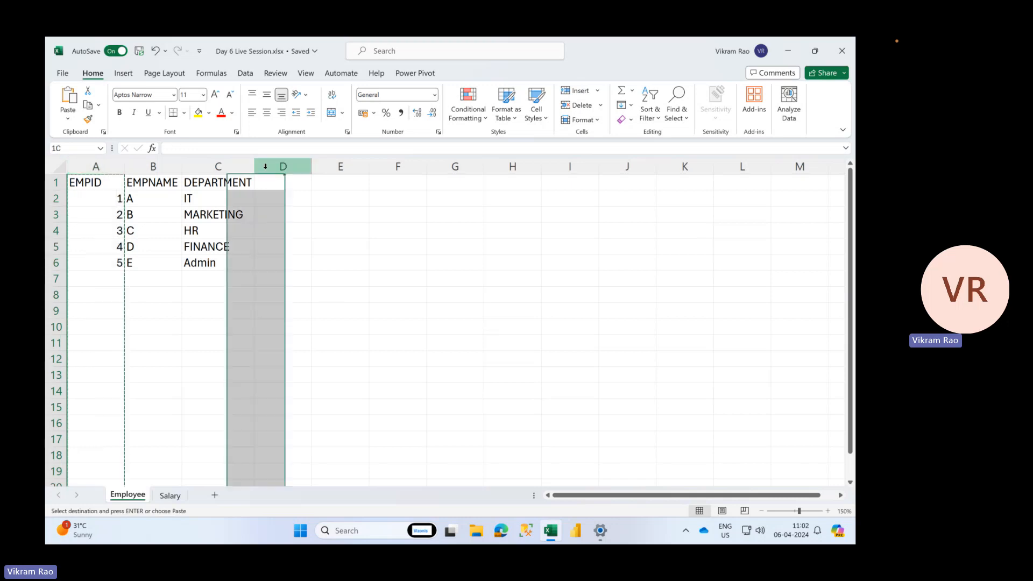
key(ctrl+v)
- Delete the empty column A on the Employee sheet
click(109, 171)
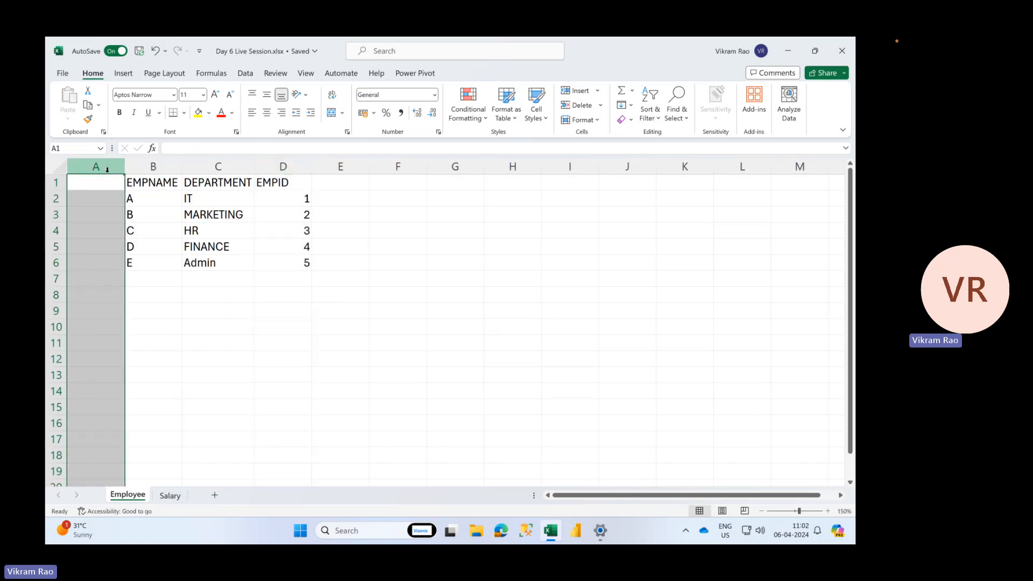
right_click(108, 171)
click(139, 302)
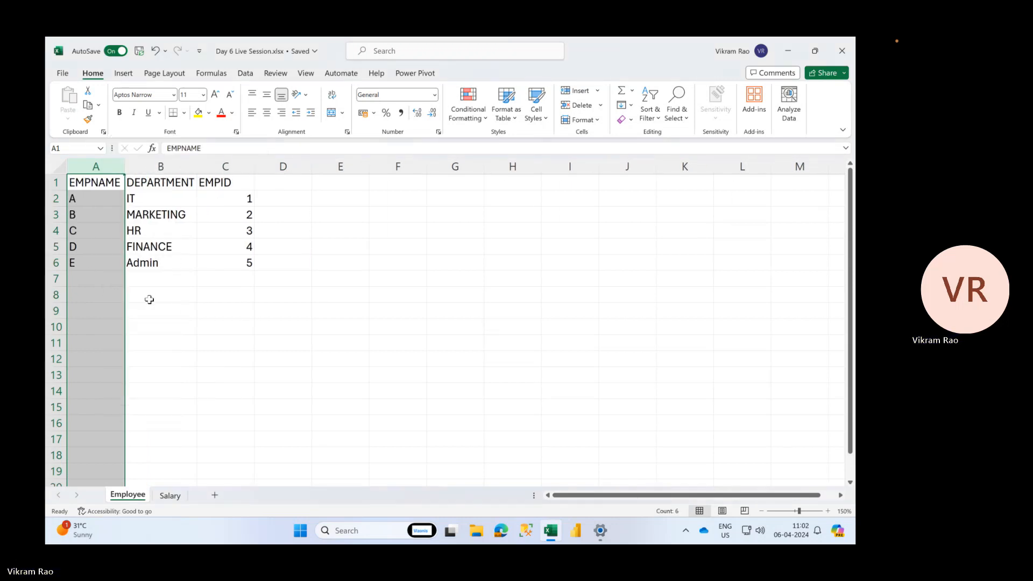
click(203, 264)
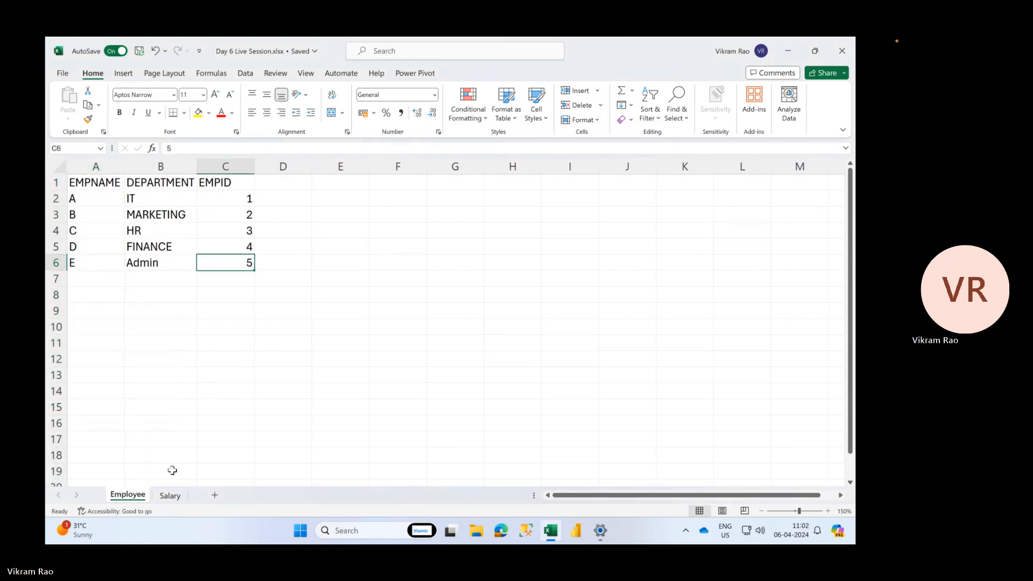
- Check the Salary sheet's lookup columns and examine where EMPID sits relative to EMPNAME and DEPARTMENT on the Employee sheet
click(173, 496)
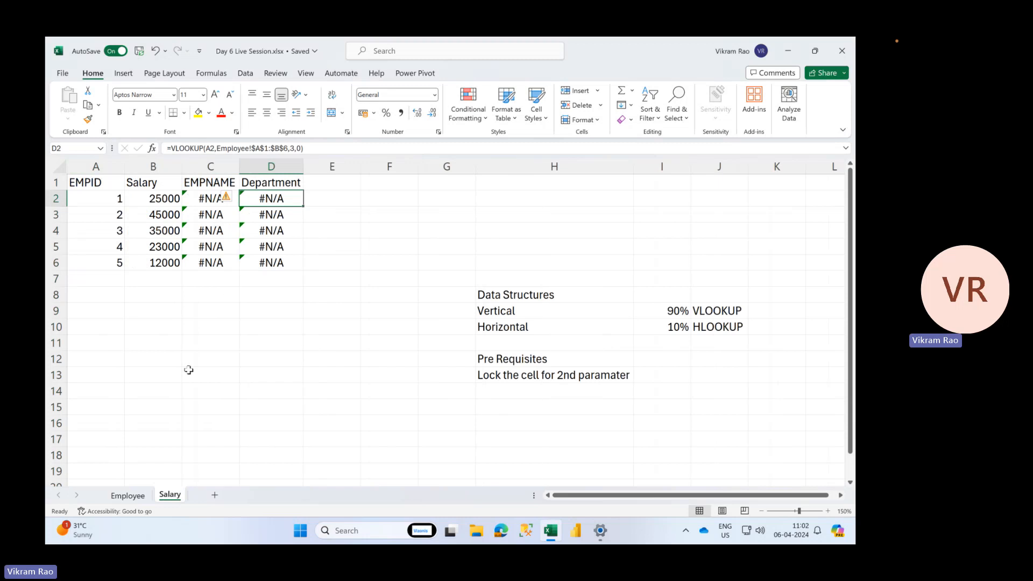
click(127, 495)
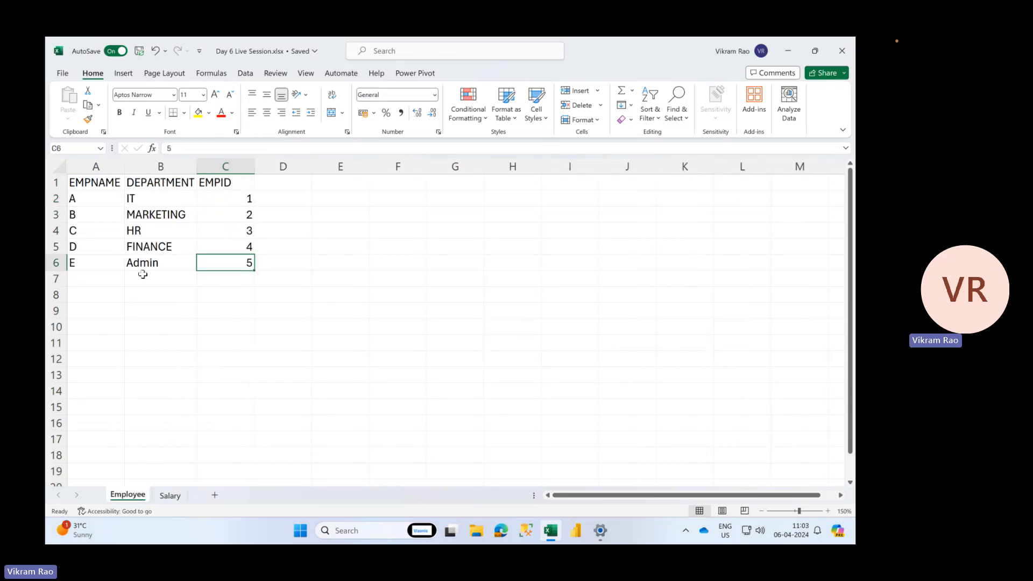
drag(231, 186, 238, 265)
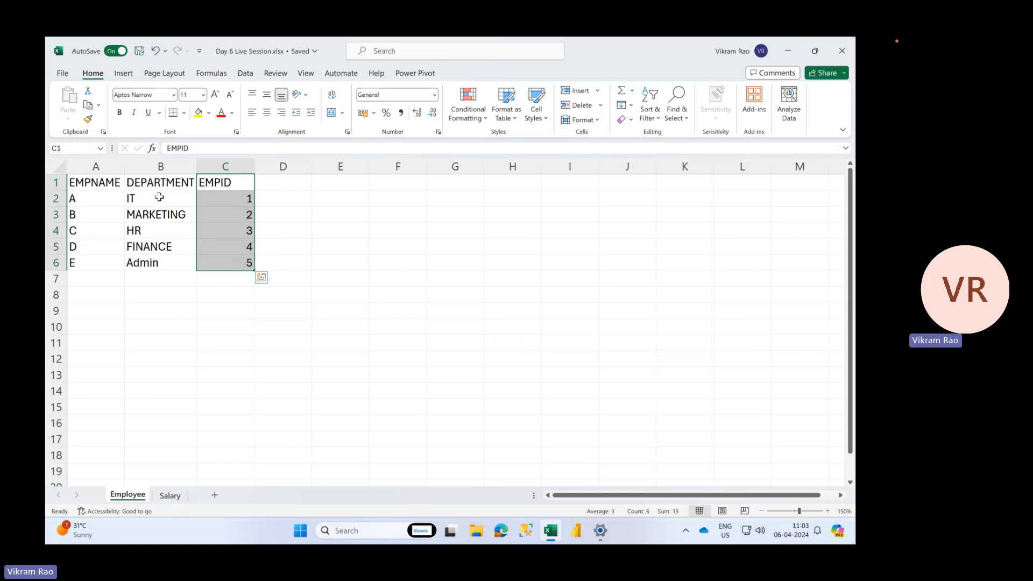
drag(159, 198, 99, 269)
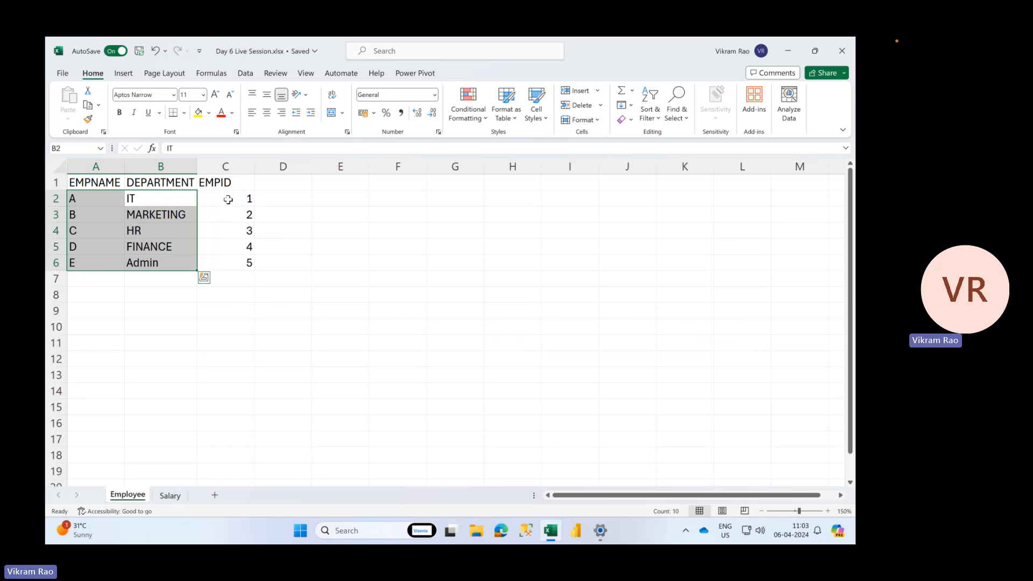
drag(237, 181, 246, 268)
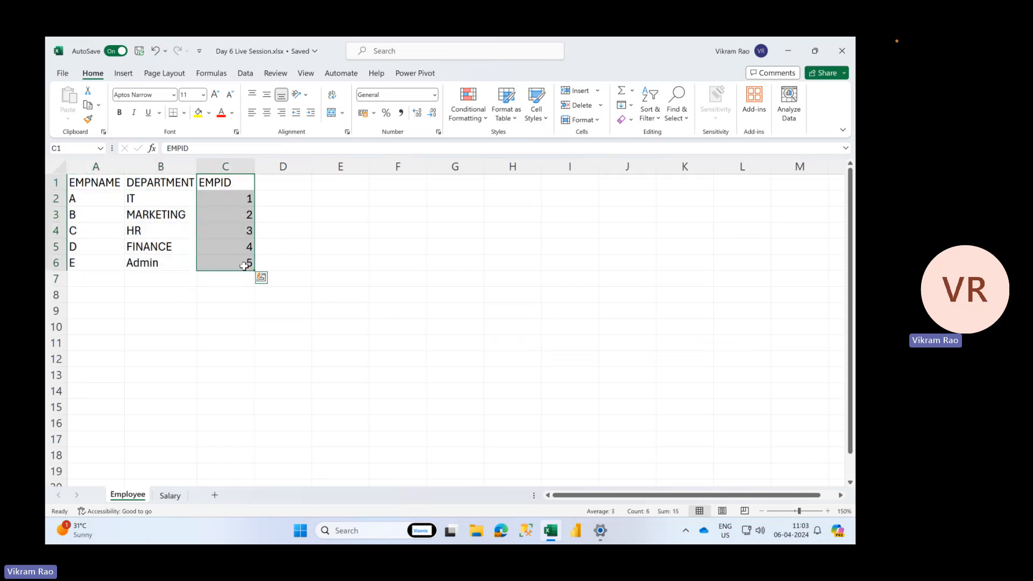
- Copy the EMPNAME and DEPARTMENT data in A1:B6 on the Employee sheet to the cells starting at D1
drag(108, 183, 168, 260)
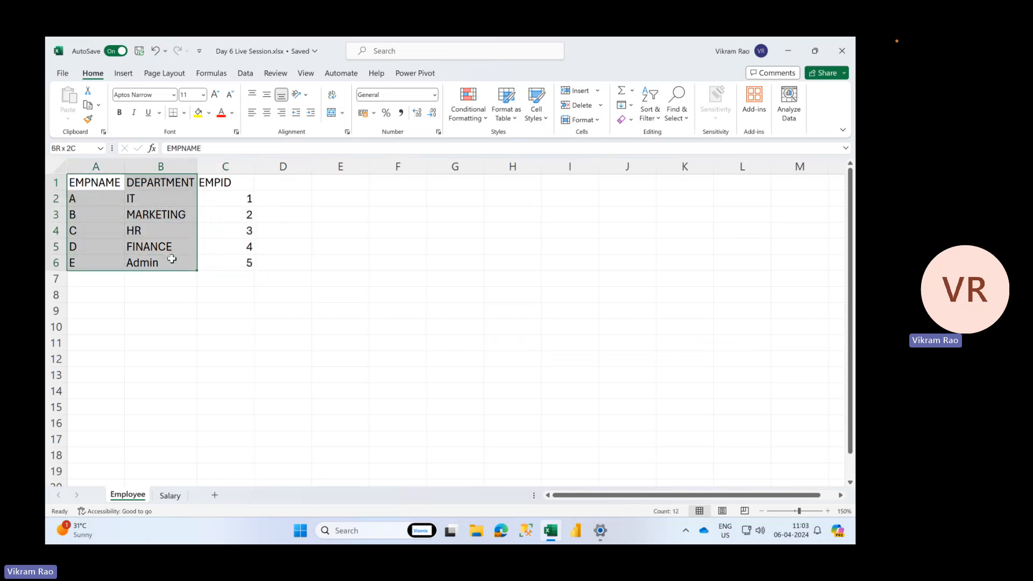
key(ctrl+c)
click(272, 187)
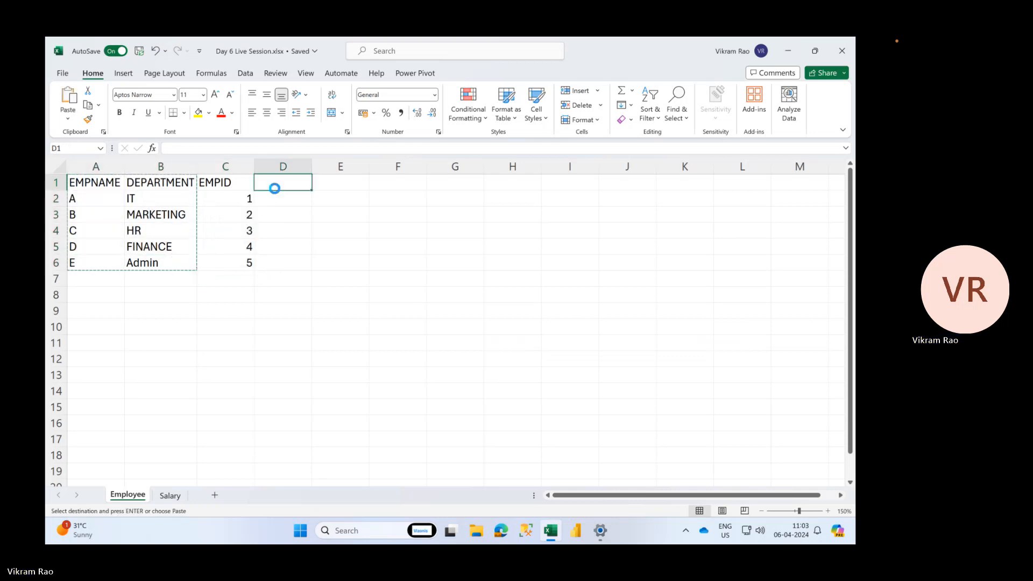
key(ctrl+v)
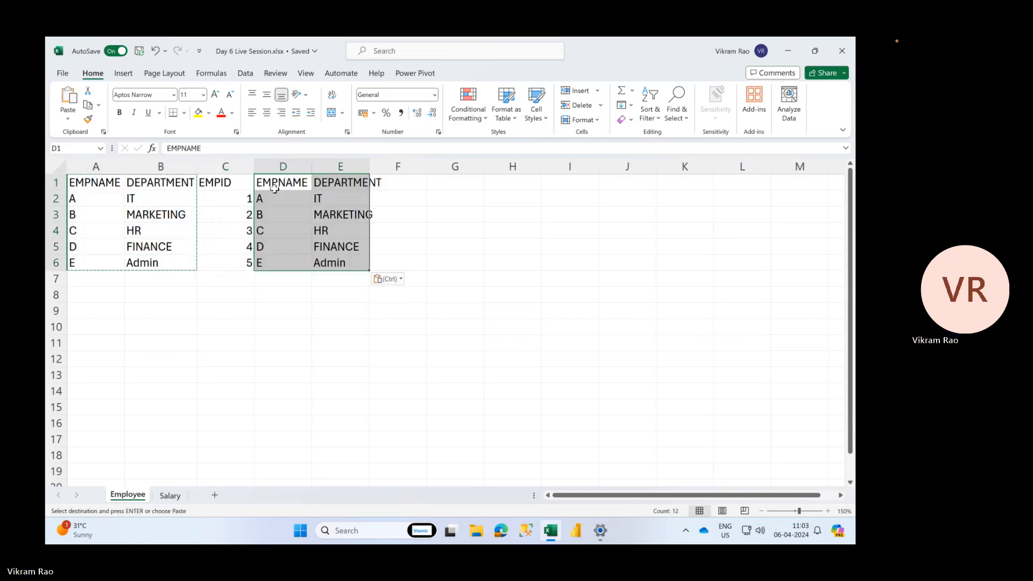
- Examine which Employee sheet columns stand before and after the EMPID lookup column
click(196, 209)
drag(230, 183, 236, 263)
click(167, 197)
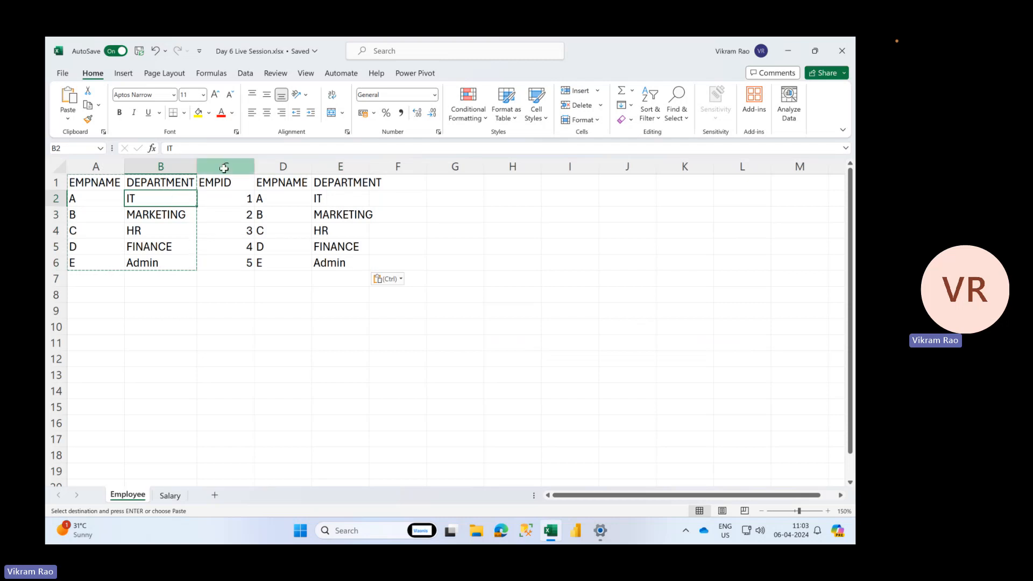
click(237, 166)
click(278, 166)
drag(277, 166, 542, 196)
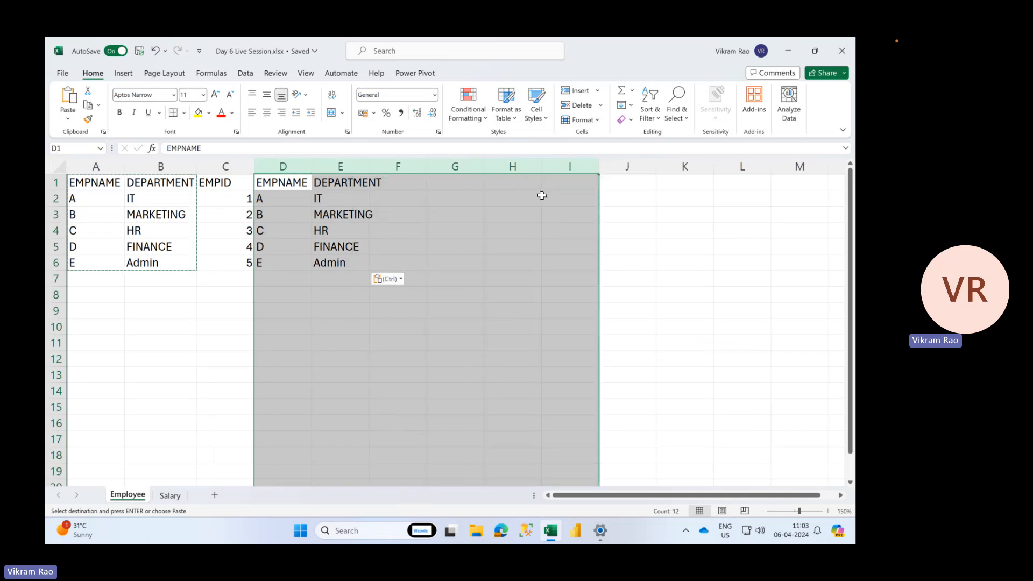
drag(378, 237, 816, 237)
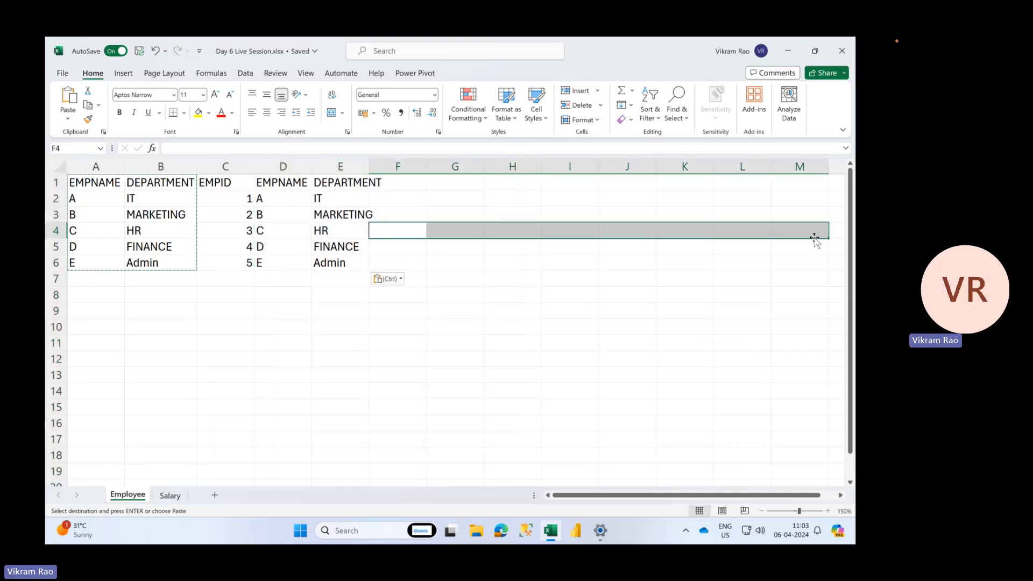
click(187, 169)
drag(138, 155, 100, 168)
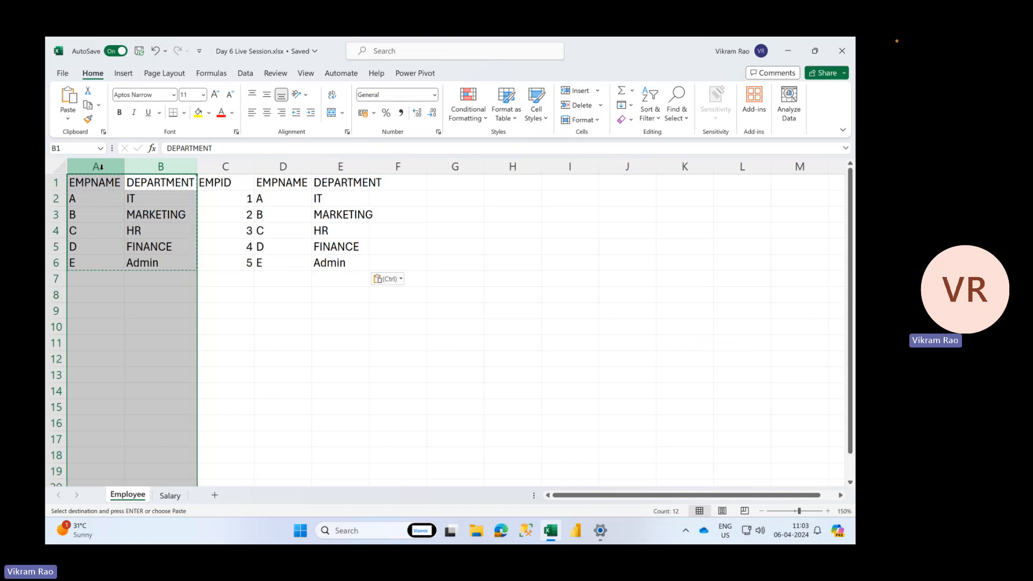
click(223, 169)
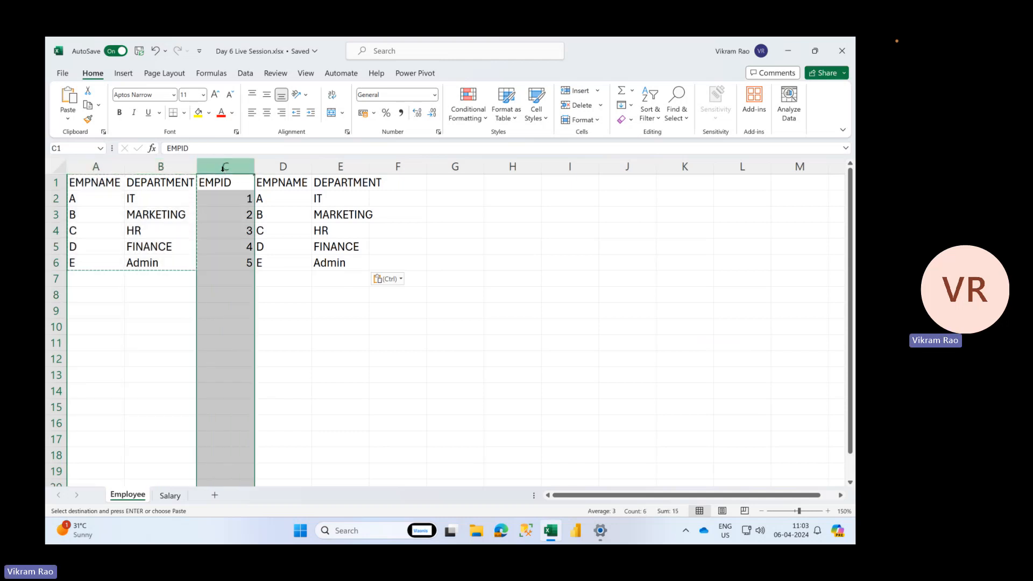
- Replace the headers in A1 and B1 of the Employee sheet with City and Designation
click(105, 187)
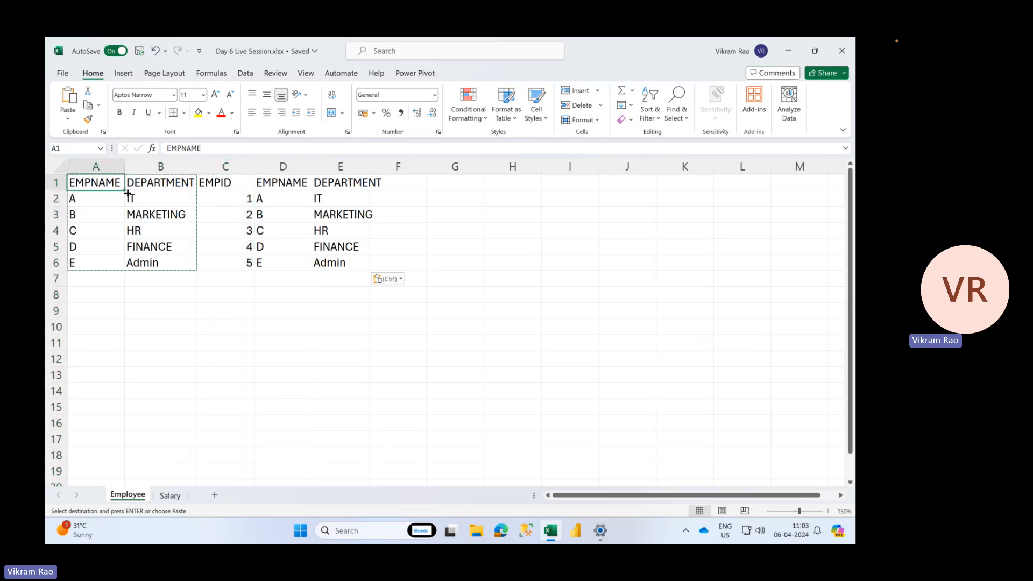
text(City)
key(Tab)
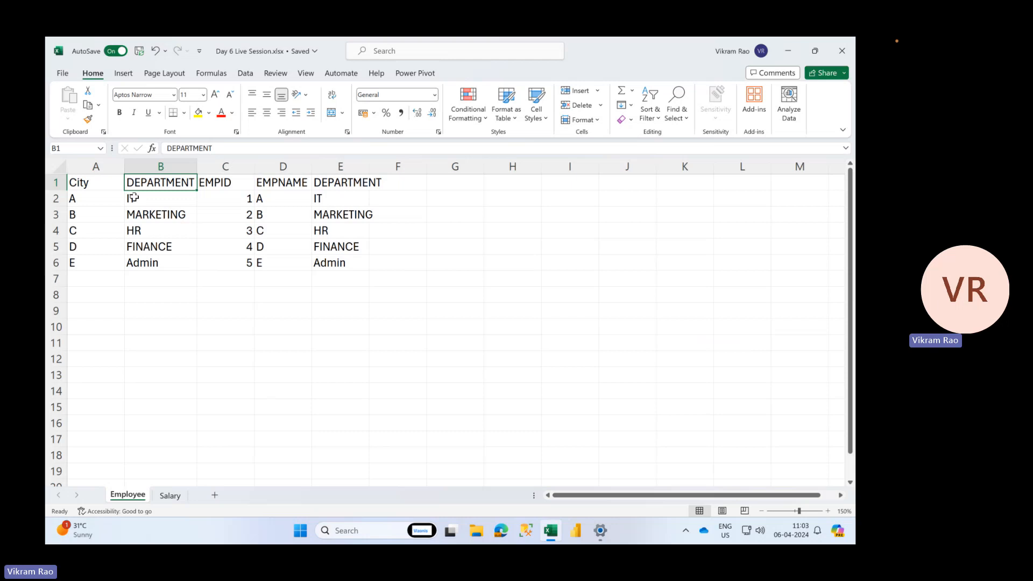
text(Designation)
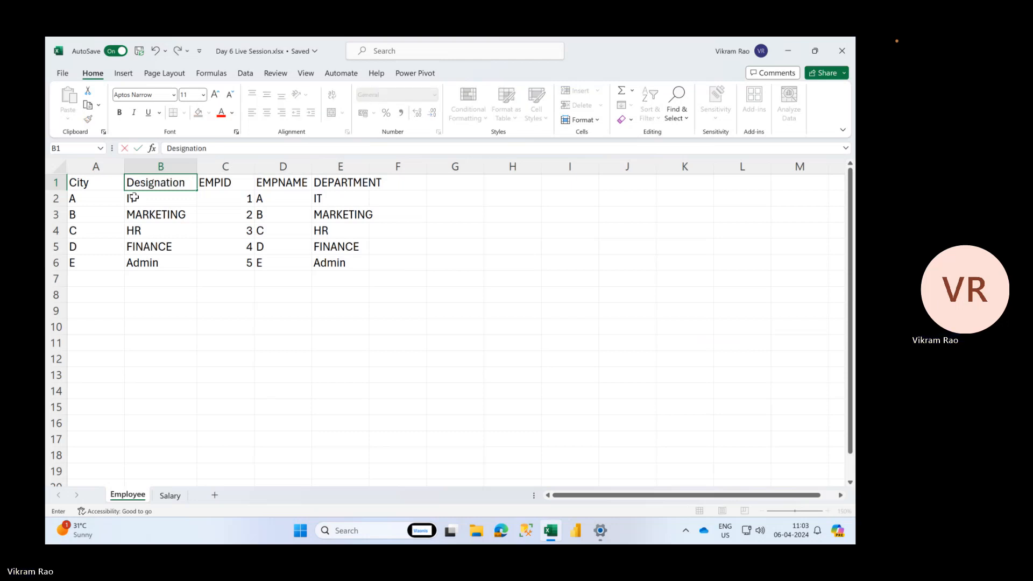
key(Return)
- Fill the City column in A2:A6 with Bangalore, Delhi, Bangalore, Delhi and Kokatta
text(Bangalore)
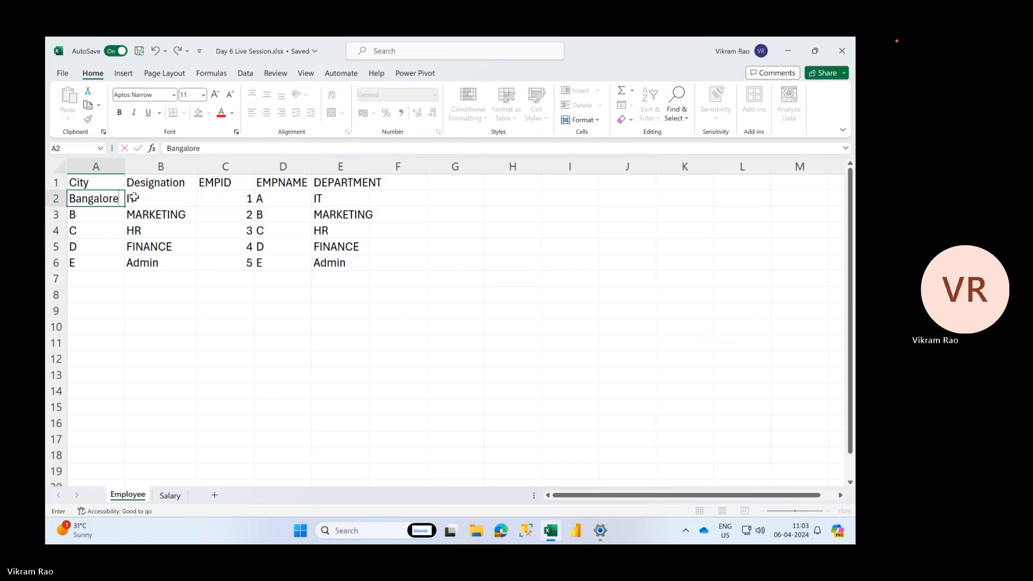
key(Return)
text(Delhi)
key(Return)
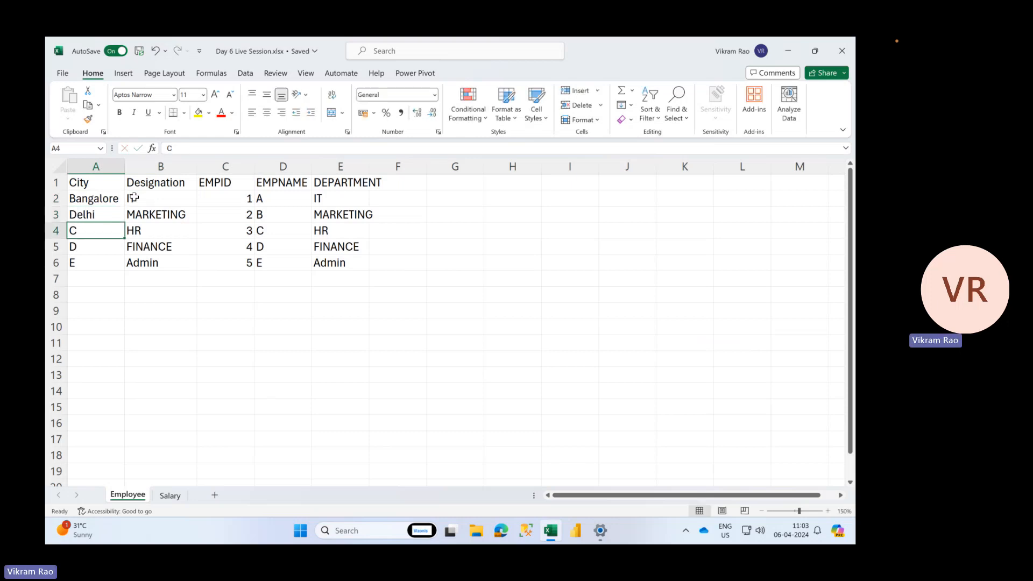
drag(111, 198, 111, 211)
key(ctrl+c)
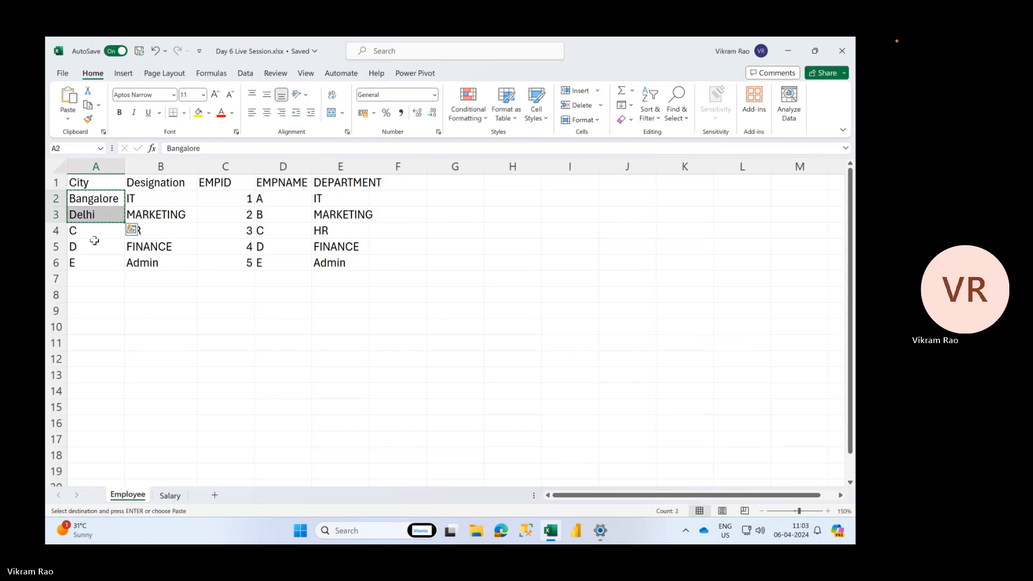
click(77, 232)
key(ctrl+v)
click(87, 261)
text(Kolkatta)
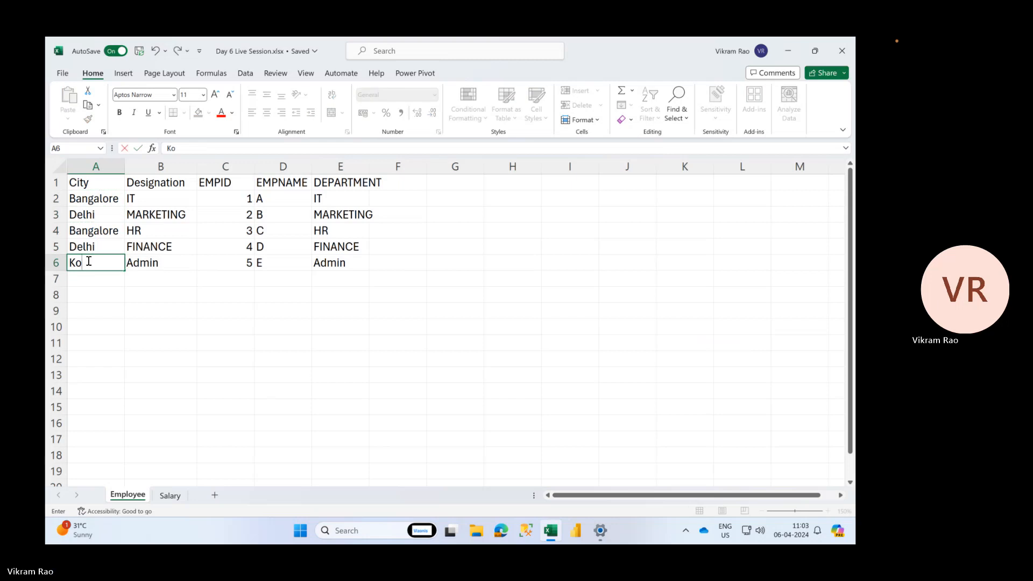
key(Tab)
- Enter Senior in B2 and Junior in B3 as the first two Designation values
click(140, 202)
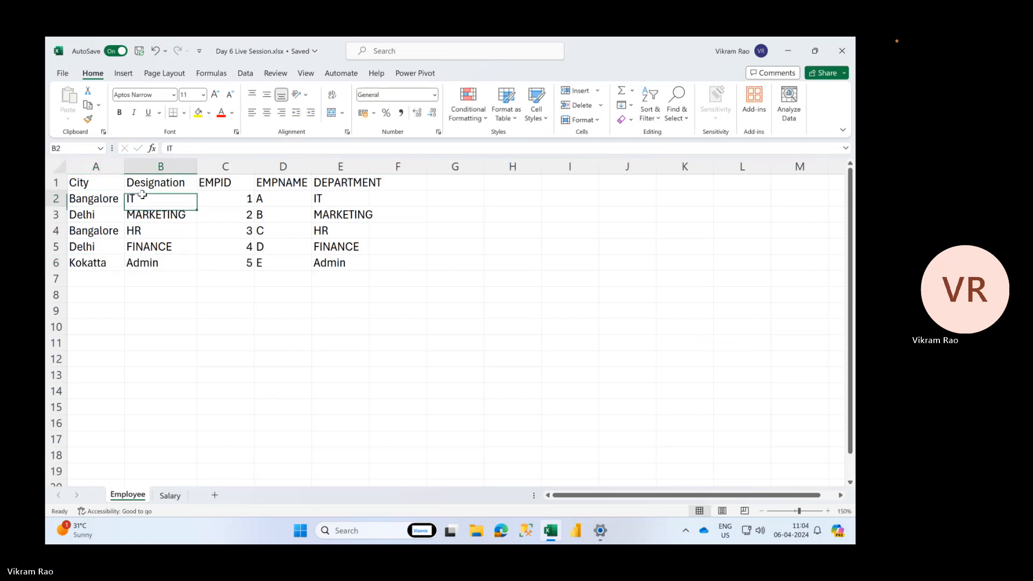
text(Senior)
key(Return)
text(Junior)
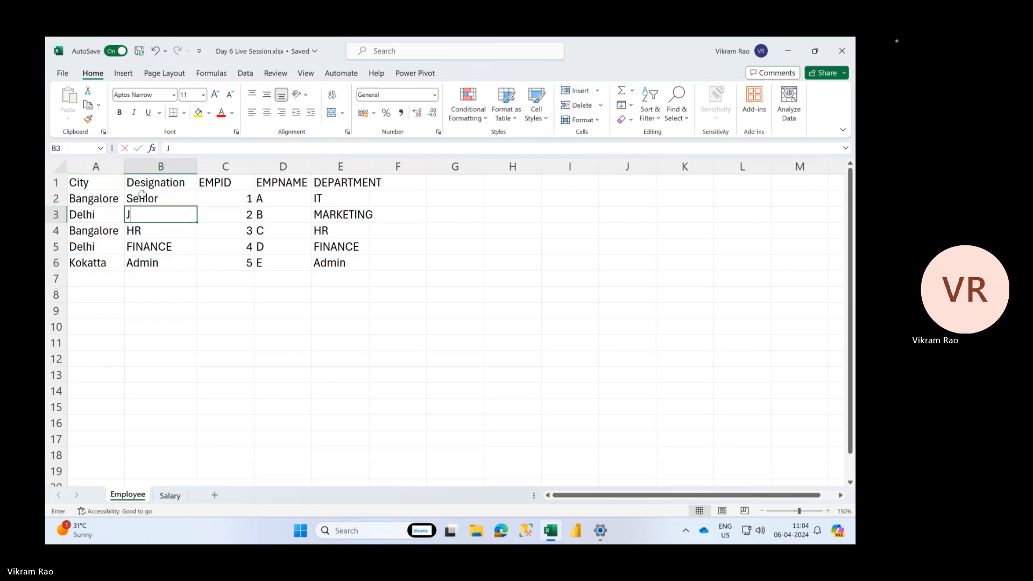
key(Return)
- Copy the Senior and Junior designations from B2:B3 to B4:B5 and enter Senior in B6
key(Up)
key(Up)
key(shift+Down)
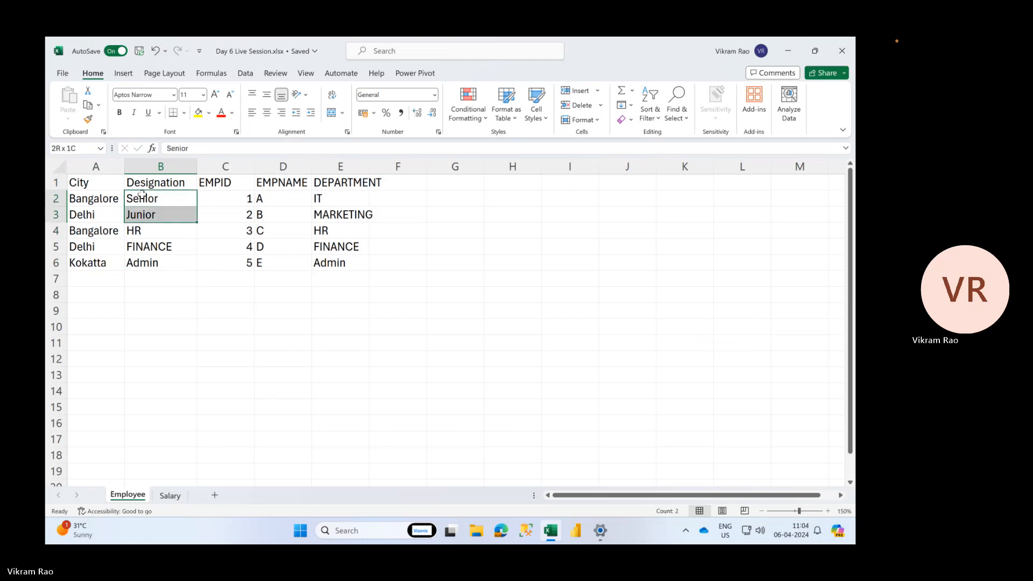
key(ctrl+c)
key(Down)
key(Down)
key(ctrl+v)
key(Down)
key(Down)
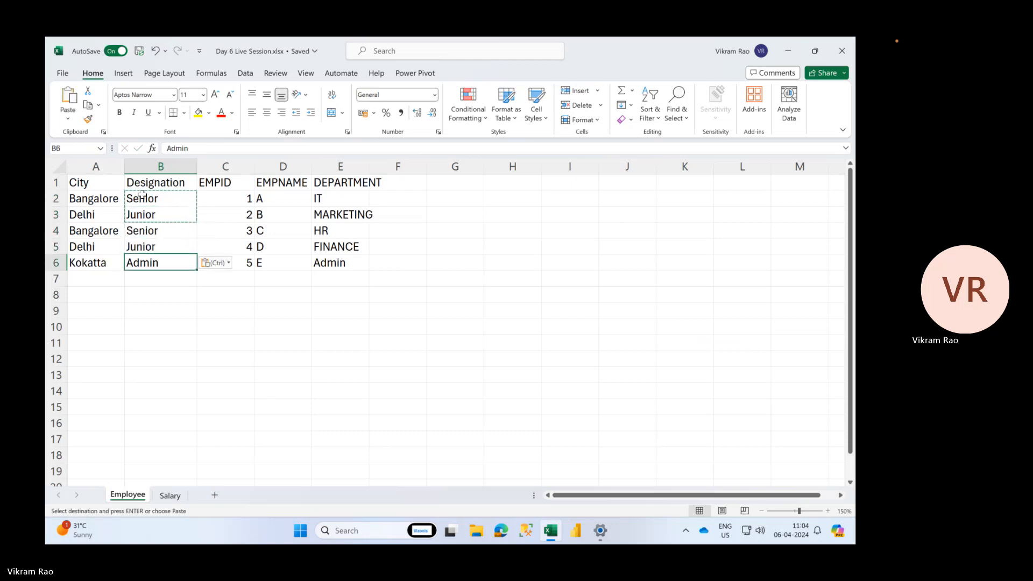
text(Senior)
key(Return)
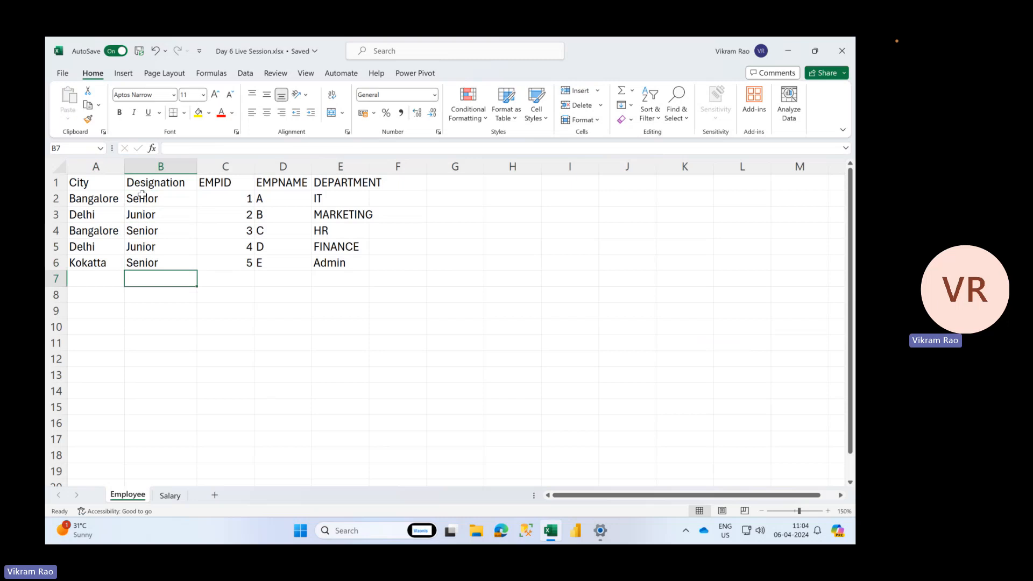
- Compare the EMPID values in column C with the Designation column that precedes them
click(236, 200)
drag(237, 204, 254, 269)
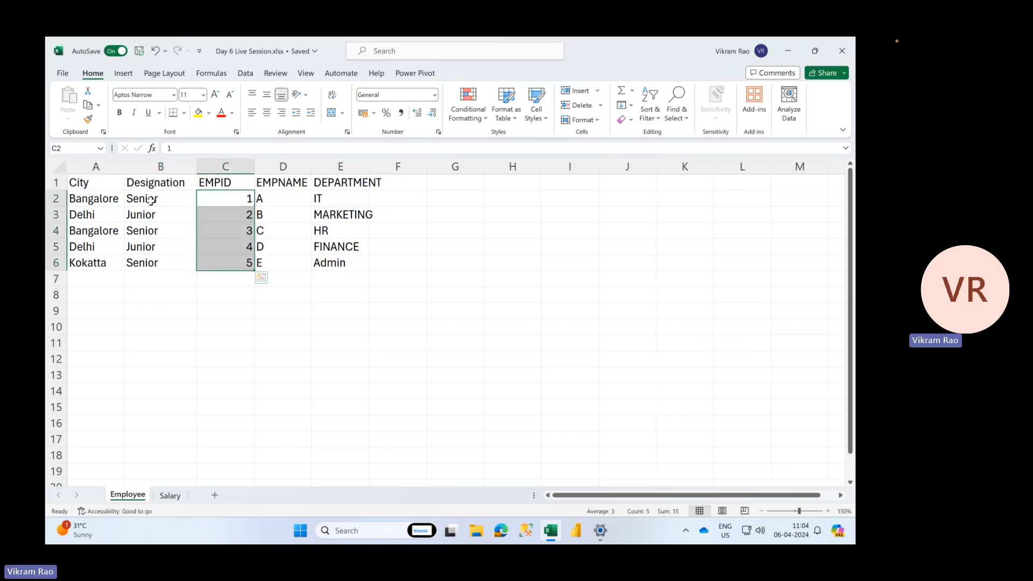
drag(152, 200, 152, 229)
click(213, 217)
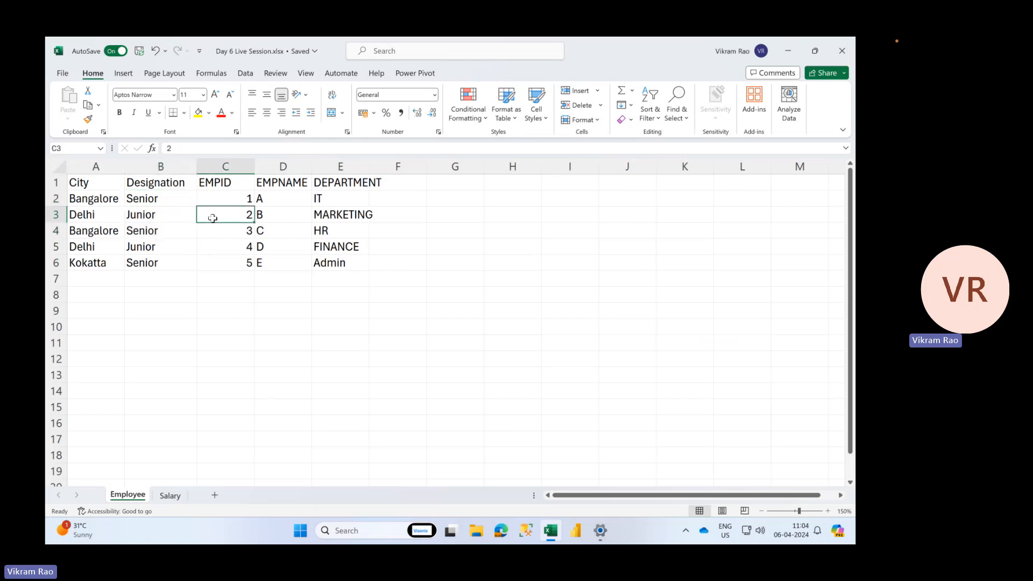
click(213, 173)
click(168, 168)
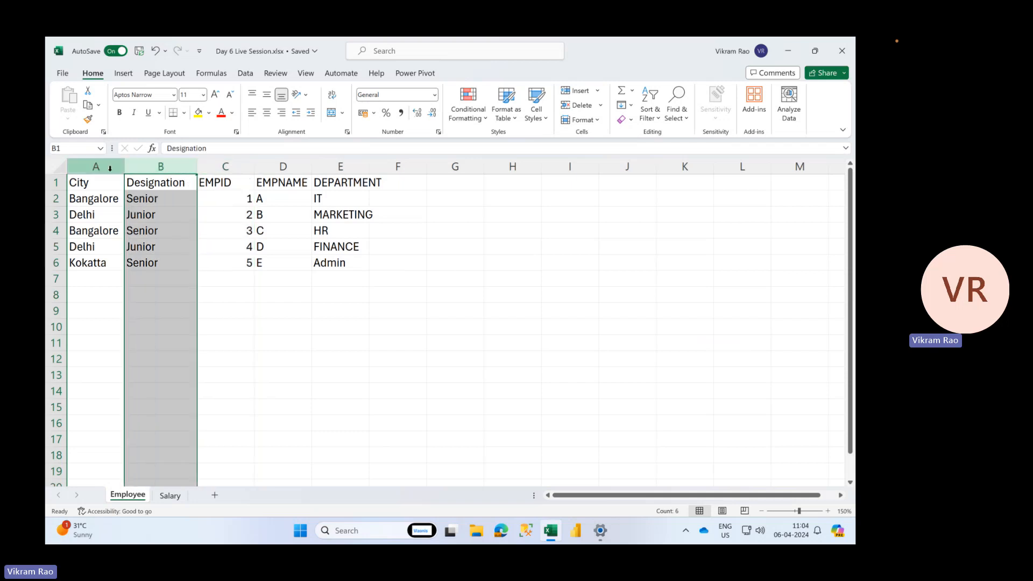
- Move City and Designation behind DEPARTMENT by copying columns A and B to column F and deleting the original two columns
drag(105, 170, 139, 170)
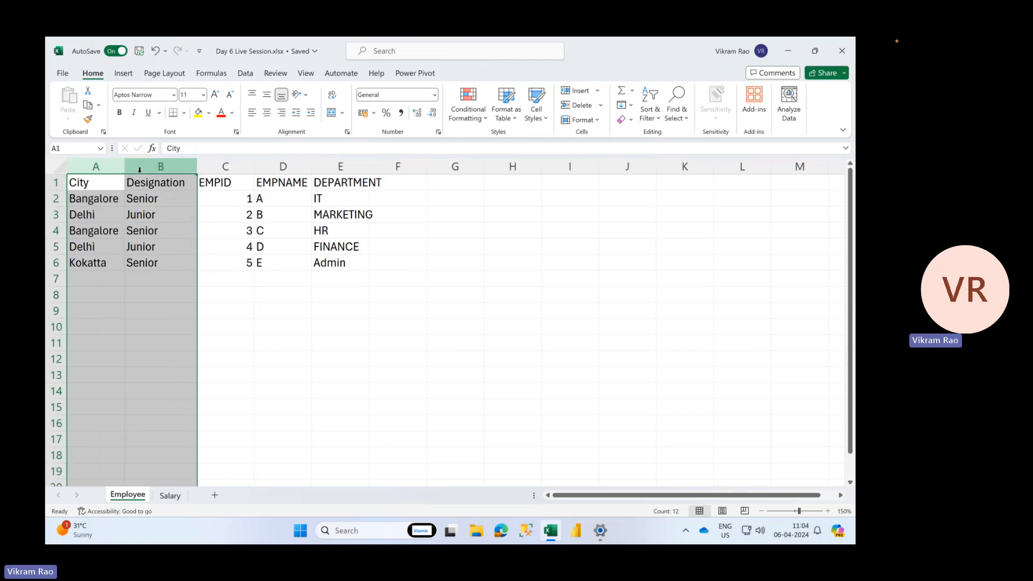
key(ctrl+c)
click(388, 164)
key(ctrl+v)
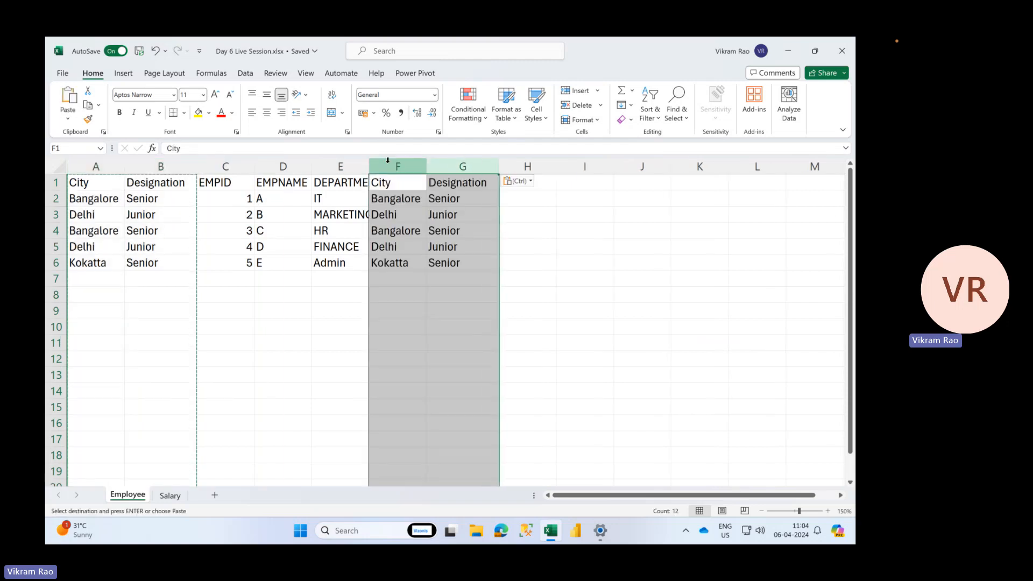
drag(164, 167, 86, 167)
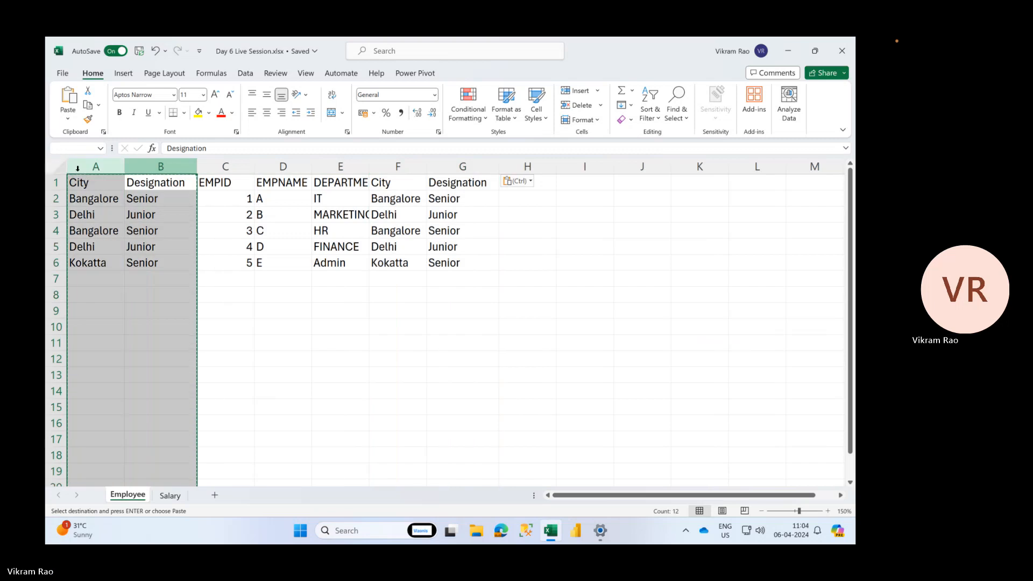
right_click(81, 169)
click(107, 301)
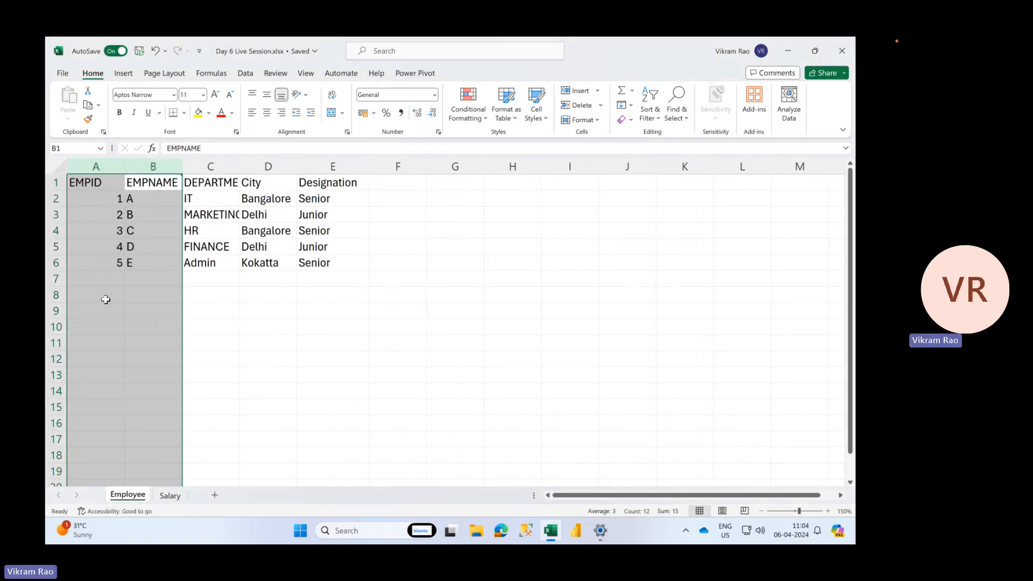
- Review the rearranged Employee columns, from EMPID in column A through Designation in column E
click(107, 183)
click(137, 200)
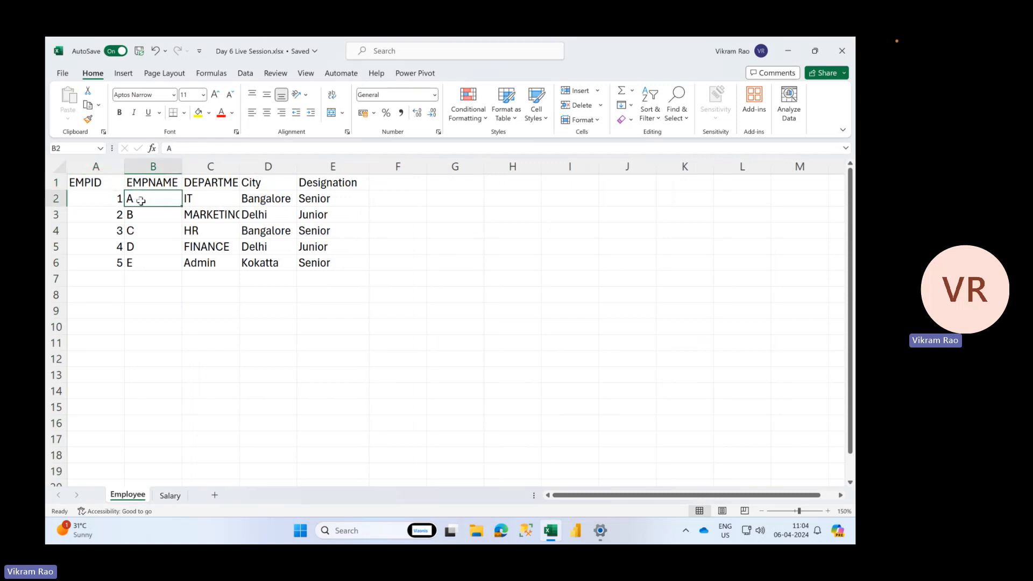
click(206, 200)
click(254, 200)
click(311, 199)
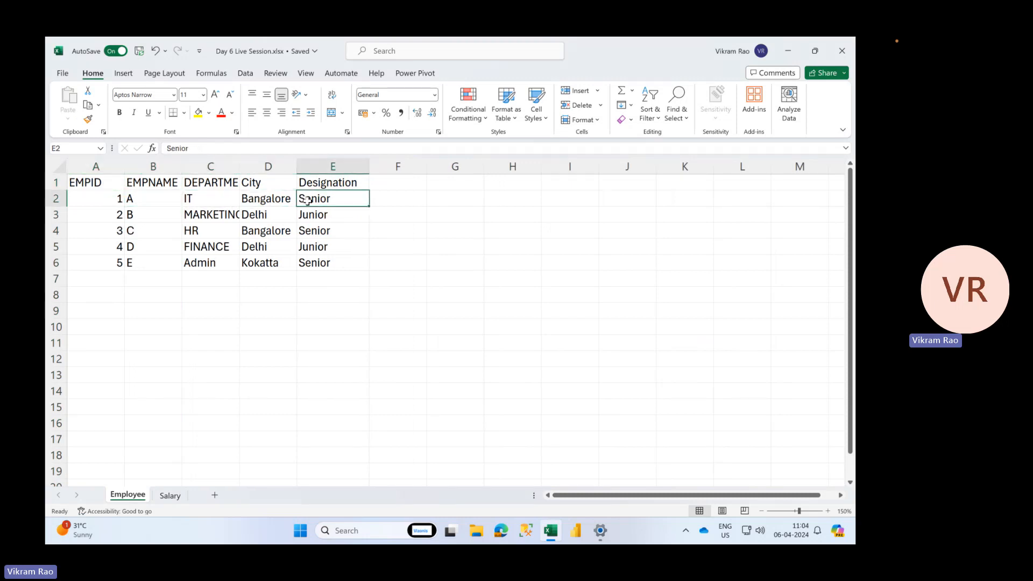
click(331, 187)
drag(331, 188, 331, 265)
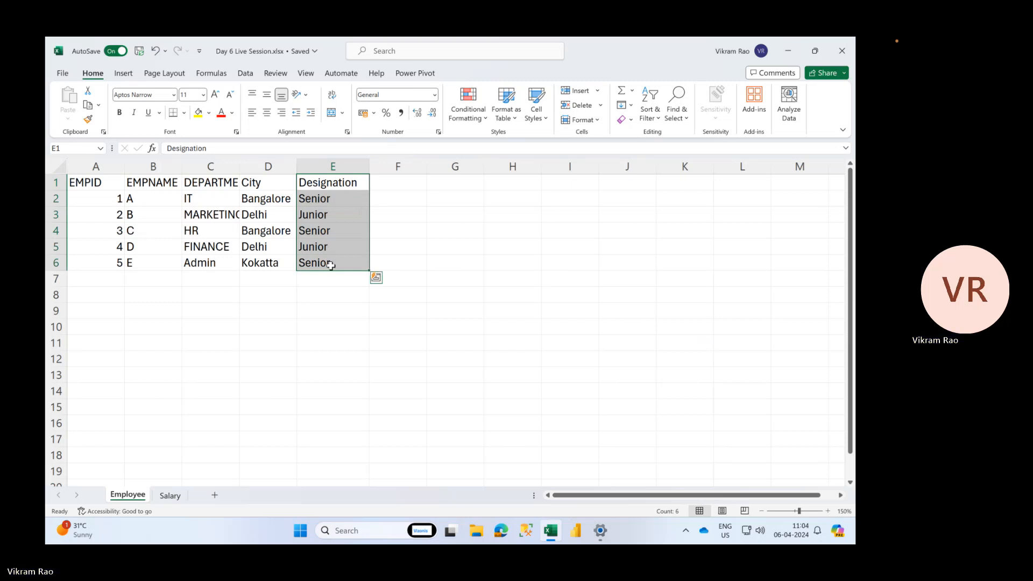
- On the Salary sheet, enter the heading Limitation in H15 and "Only works on forward directions" in H16
click(167, 495)
click(507, 392)
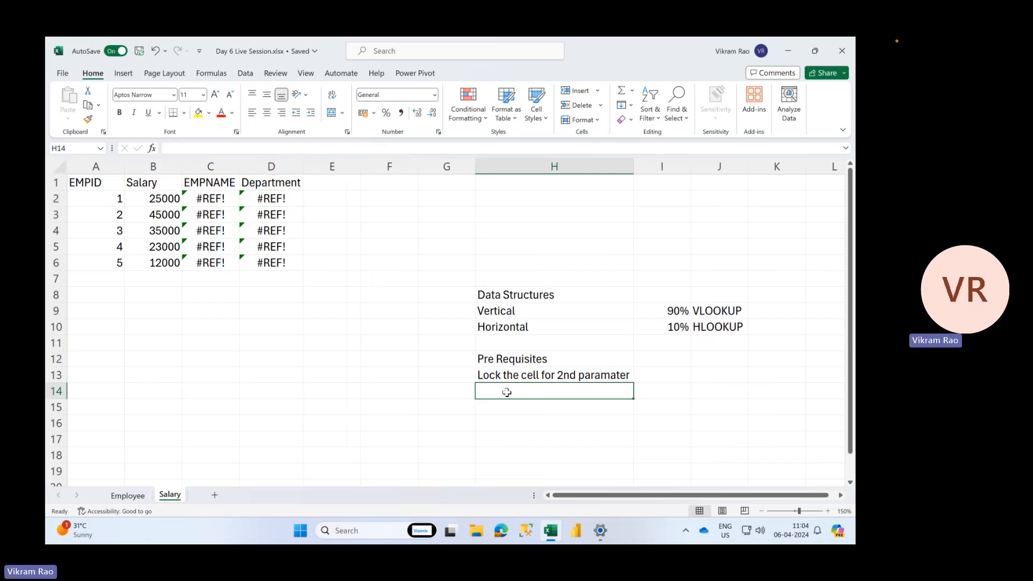
key(Return)
text(Li)
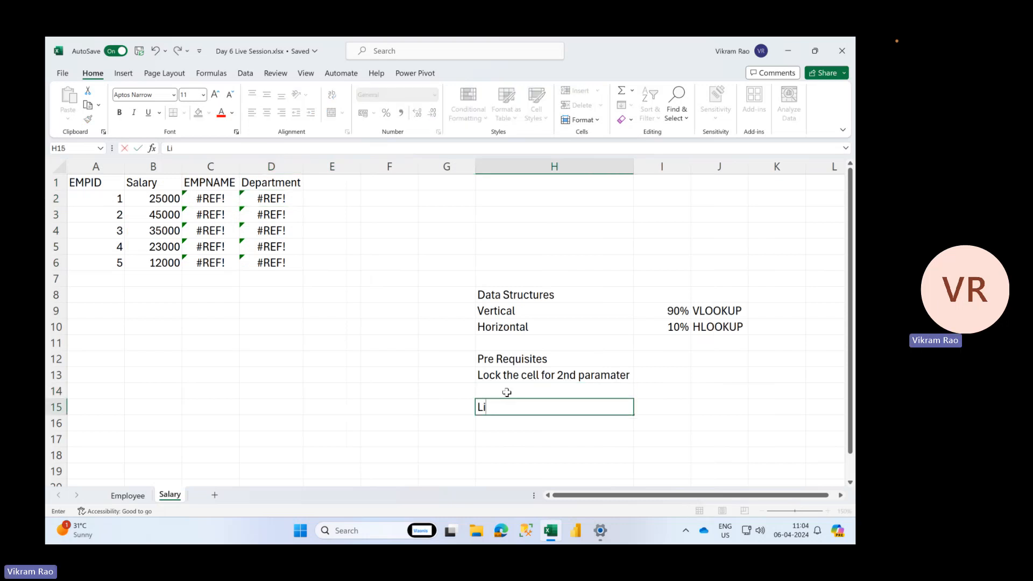
text(mitation)
key(Return)
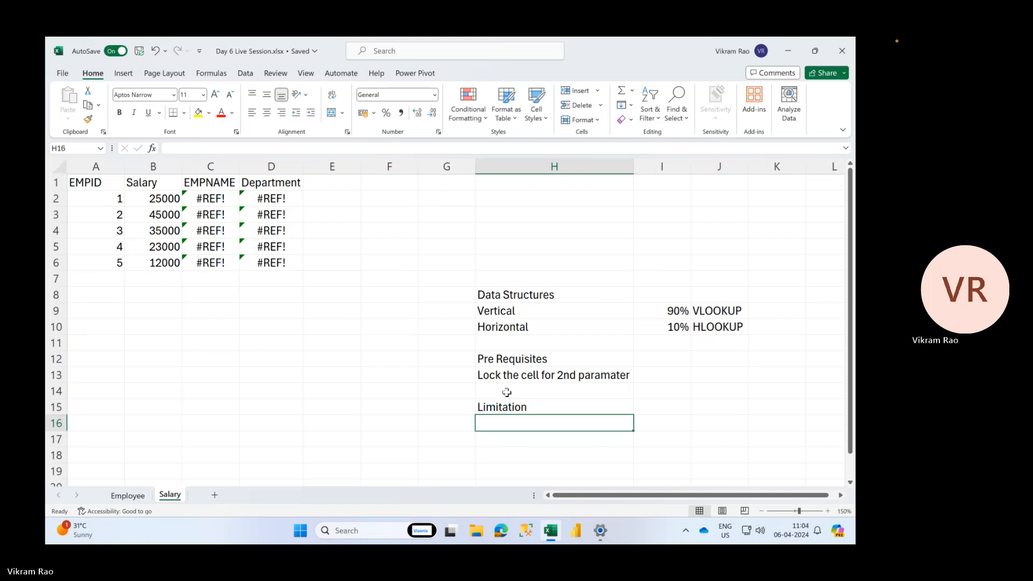
text(Only work)
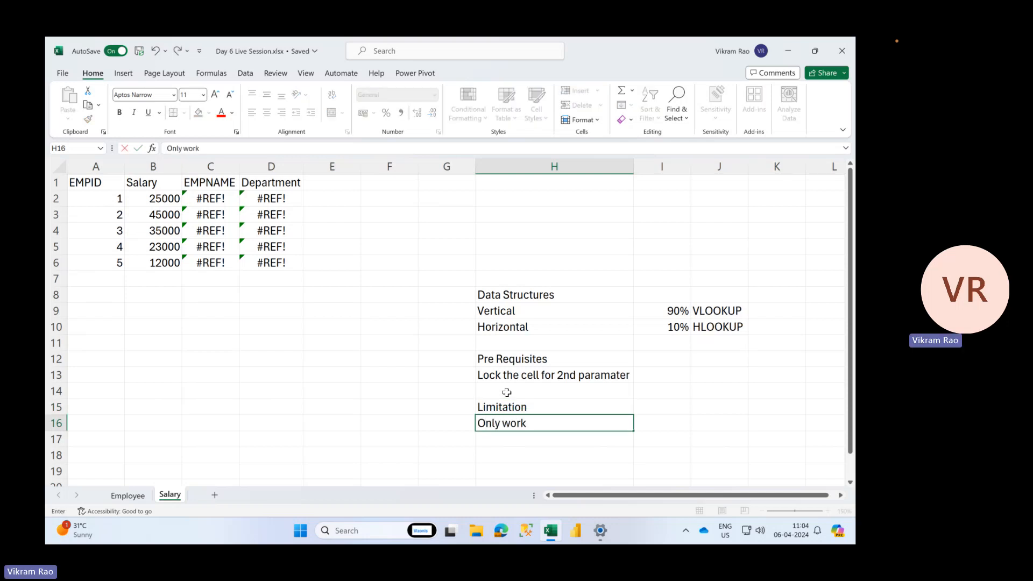
text(s on forward)
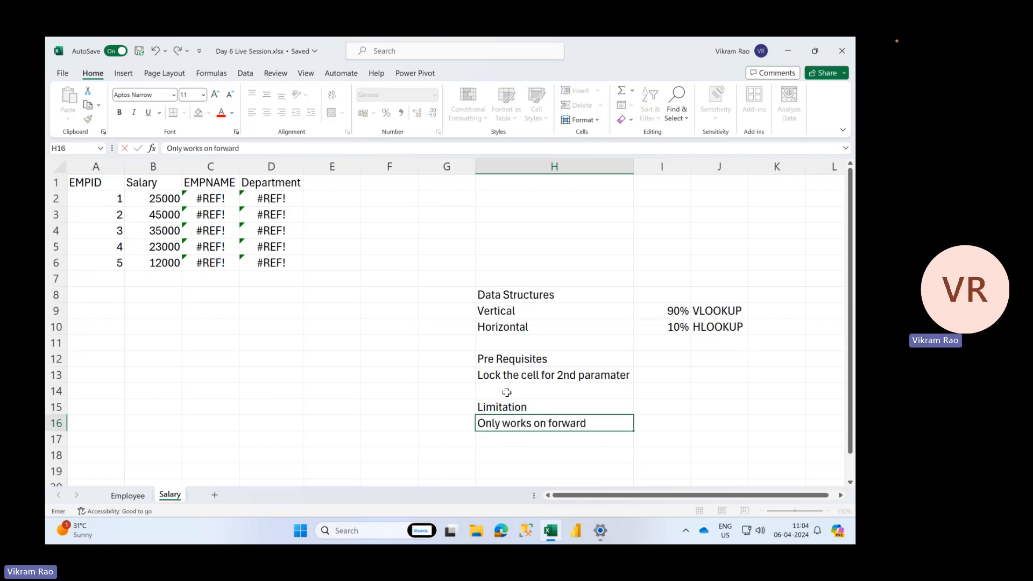
text( directions)
key(Return)
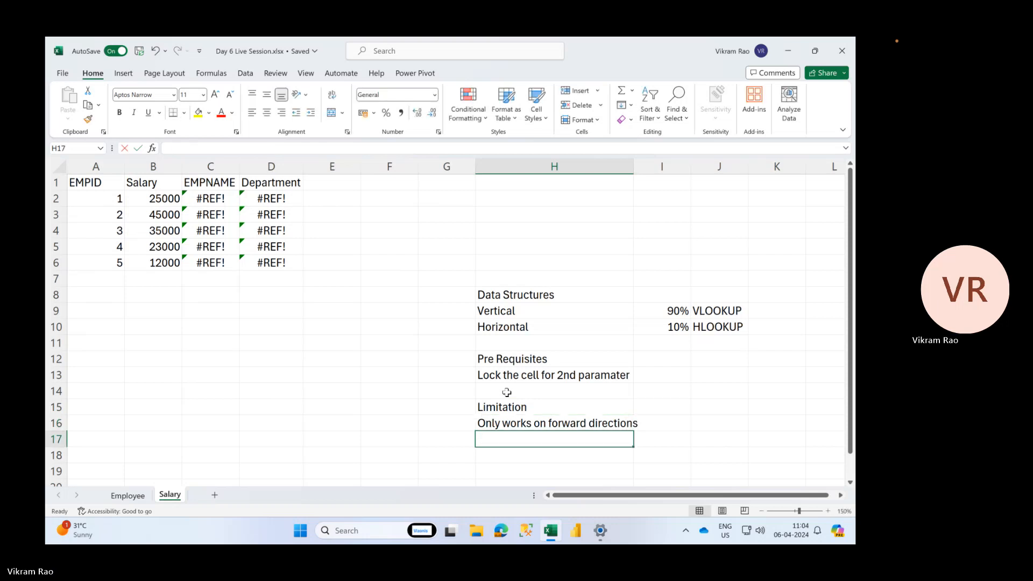
- Enter "Cannot fetch value from left side of look value" in H17 and autofit column H
text(Cannot fetch v)
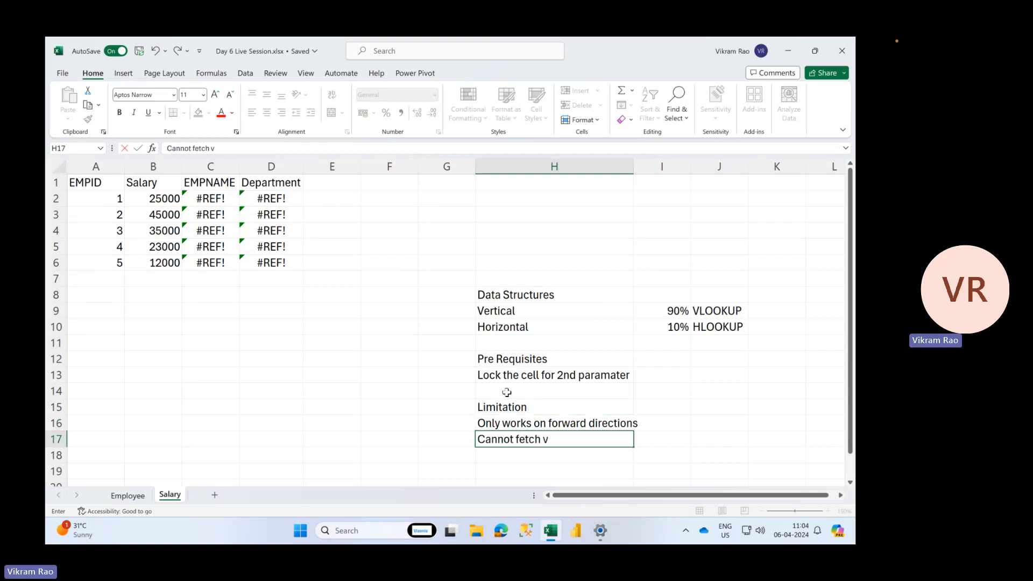
text(alue from le)
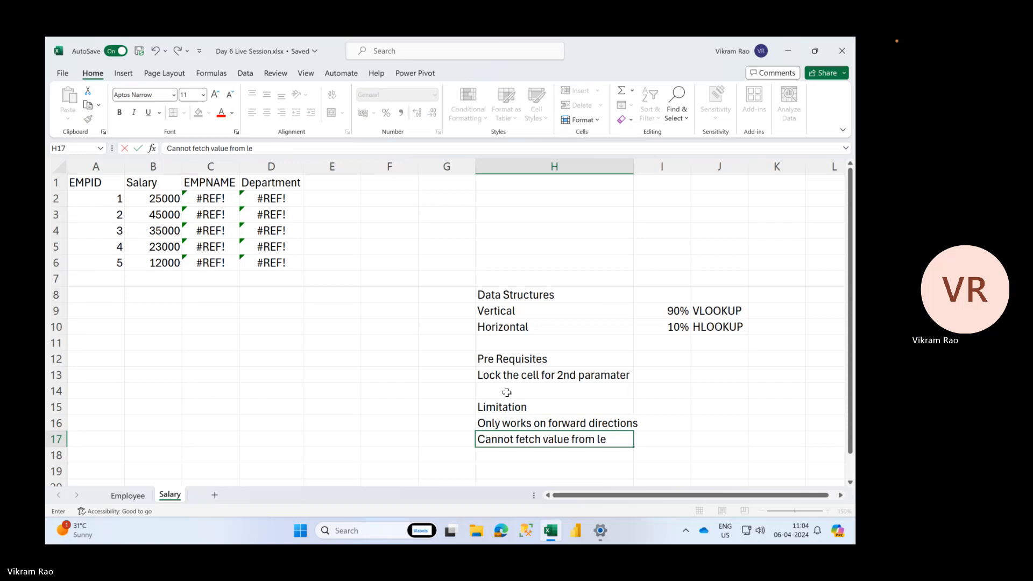
text(ft side of loo)
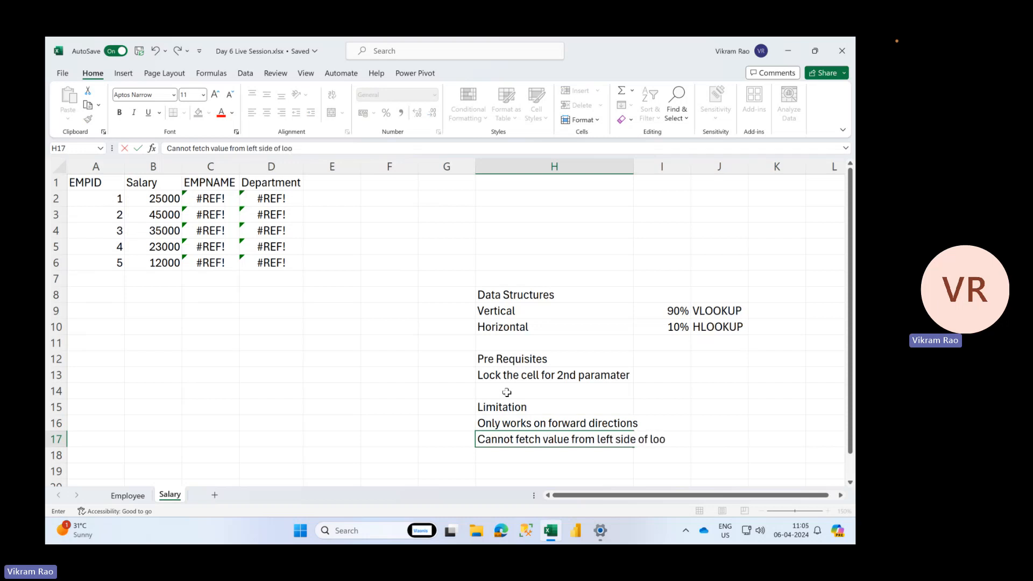
text(k value)
key(Return)
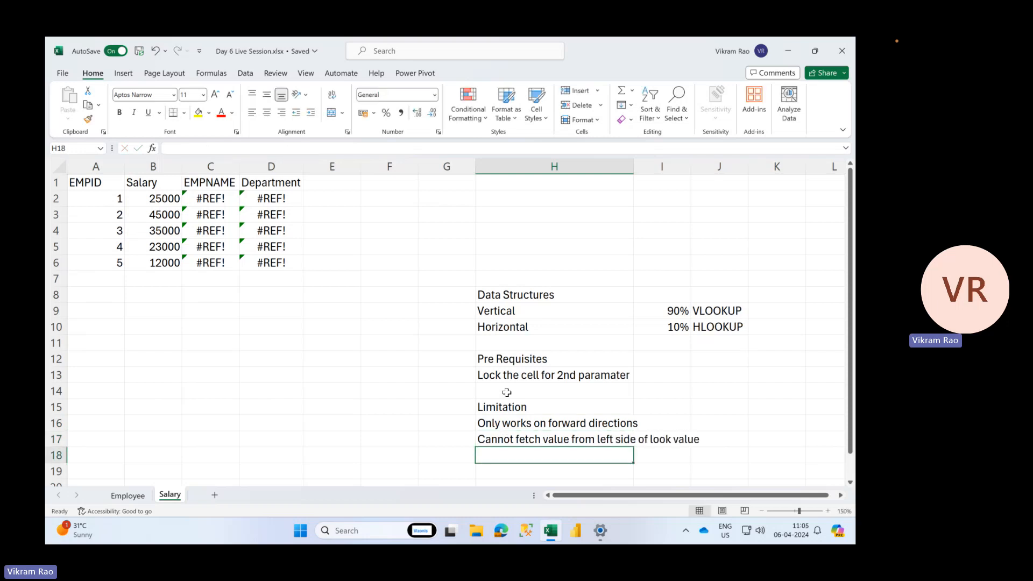
double_click(634, 167)
- Replace the broken table reference in C2's VLOOKUP with Employee!$A$1:$C$6 and fill the formula down to C6
click(224, 200)
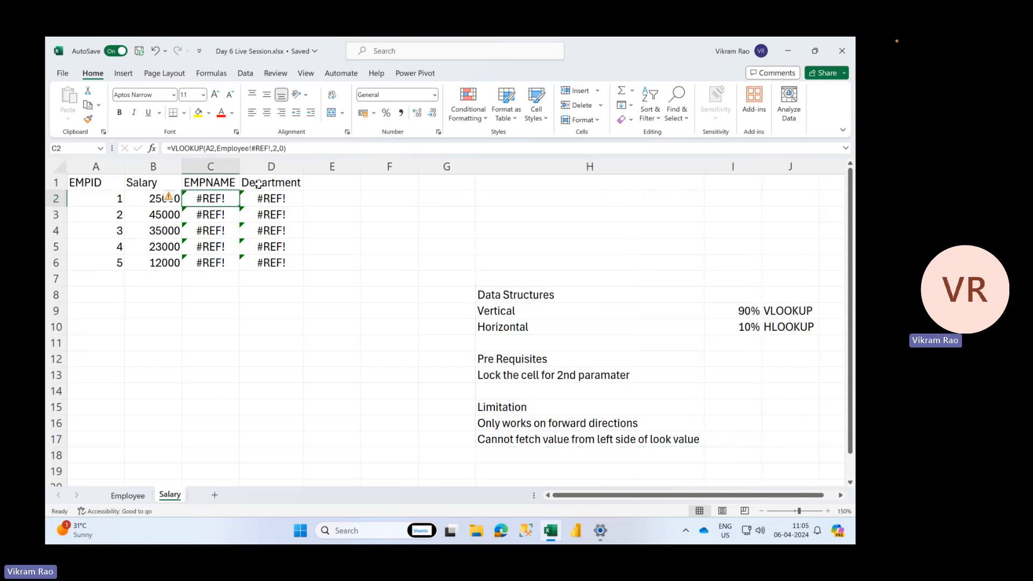
drag(217, 148, 269, 149)
key(BackSpace)
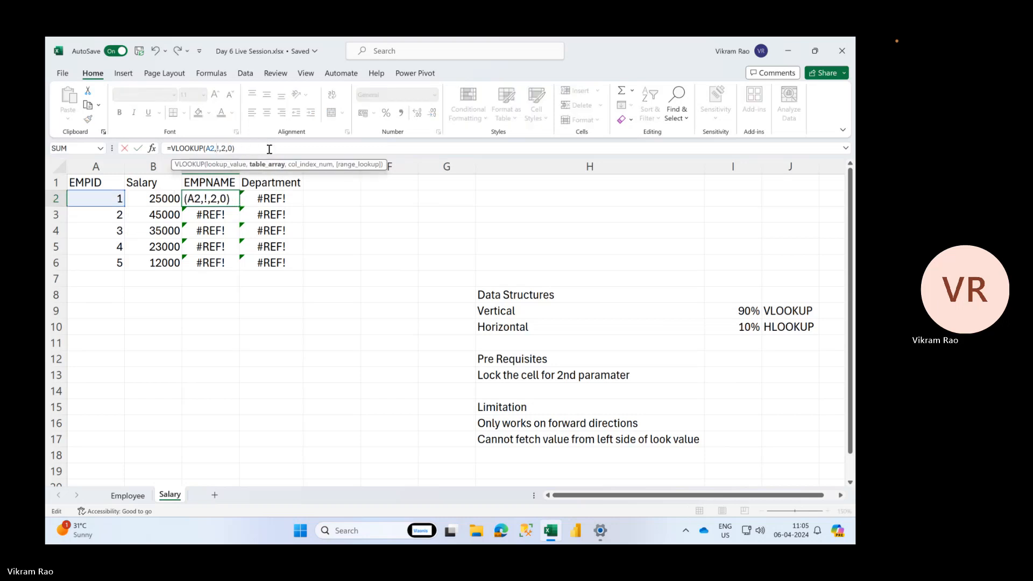
click(122, 494)
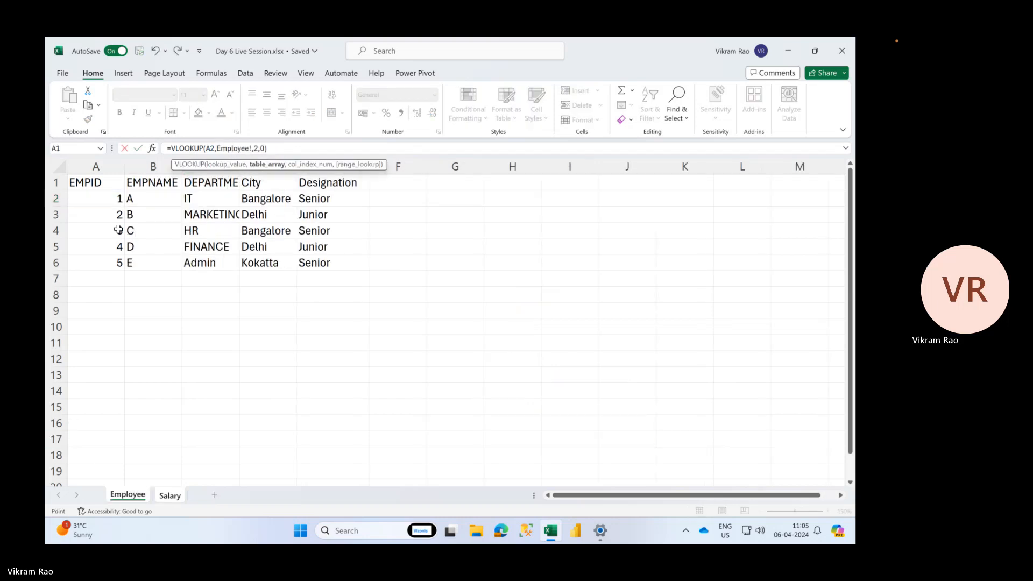
drag(106, 183, 208, 264)
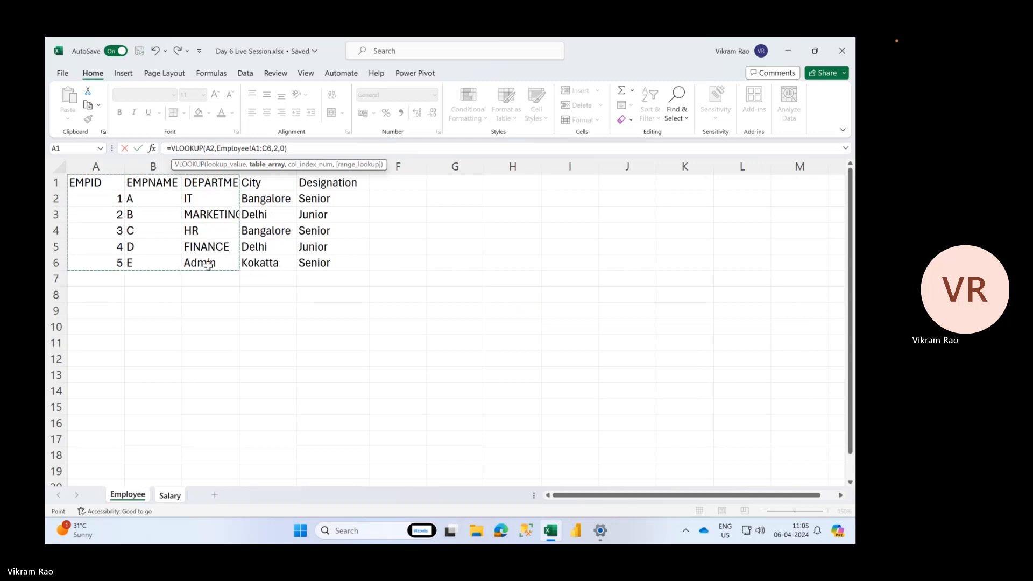
key(F4)
key(Return)
click(229, 203)
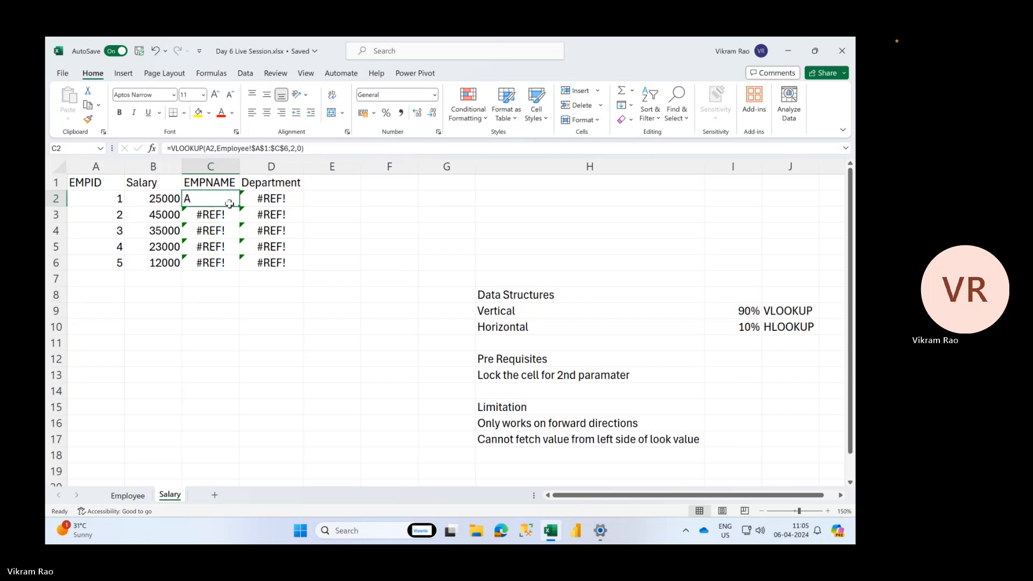
double_click(240, 206)
- Replace the Department formula in D2 with a copy of the VLOOKUP formula text from C2
click(304, 149)
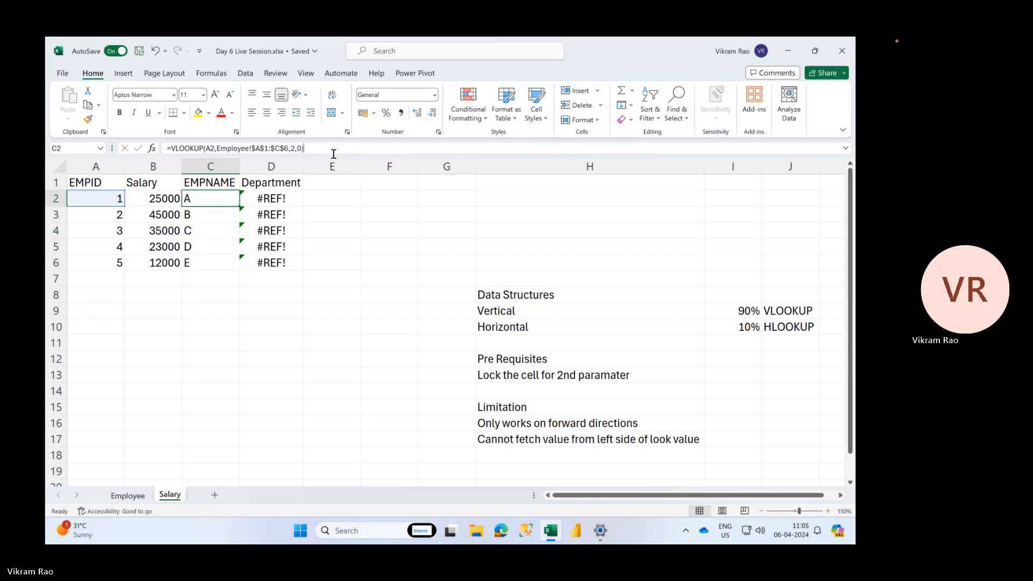
drag(304, 149, 111, 149)
key(ctrl+c)
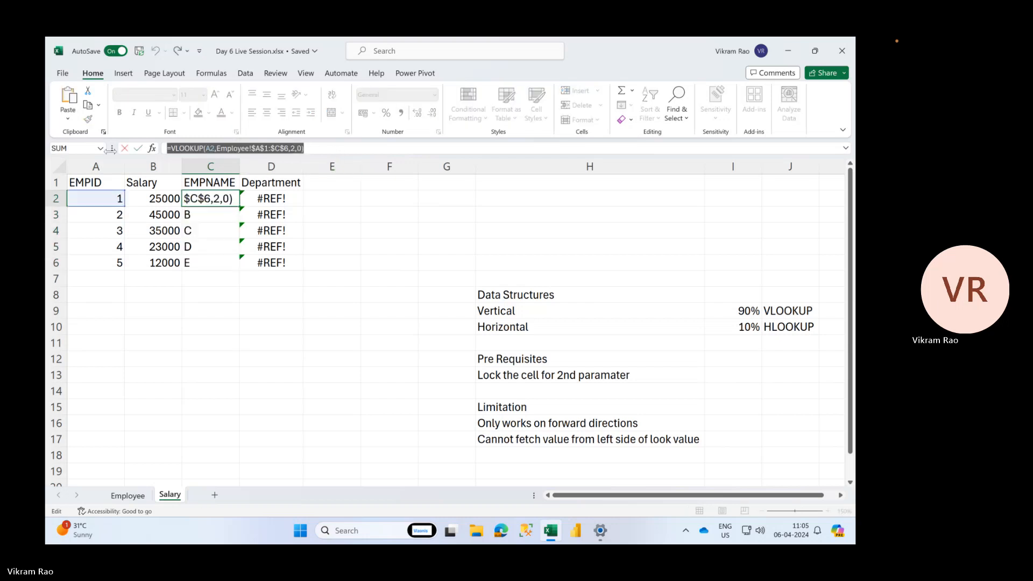
key(Tab)
drag(314, 148, 66, 153)
key(ctrl+v)
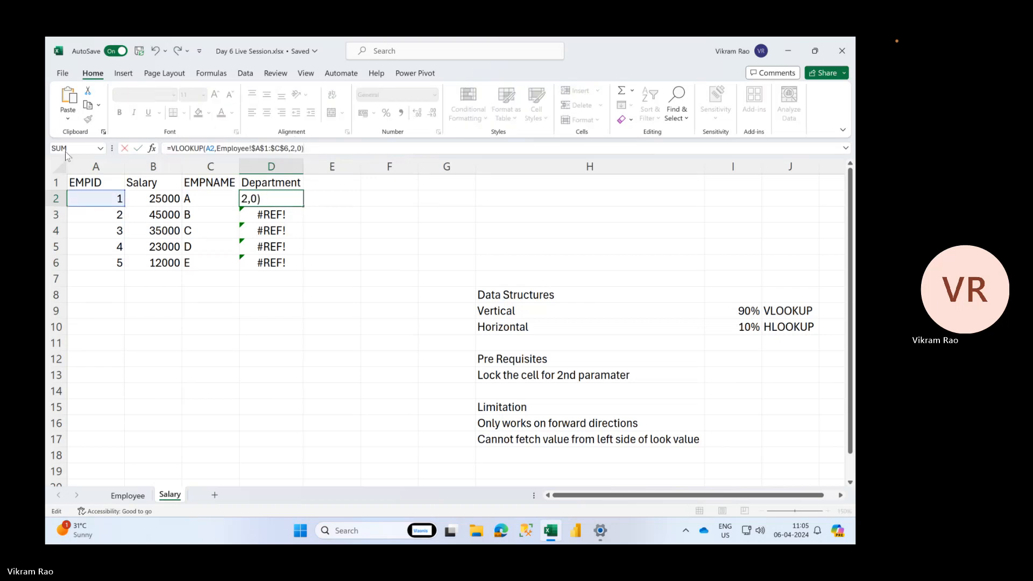
- Set the column index in D2's VLOOKUP to 3 and fill the formula down to D6
click(295, 149)
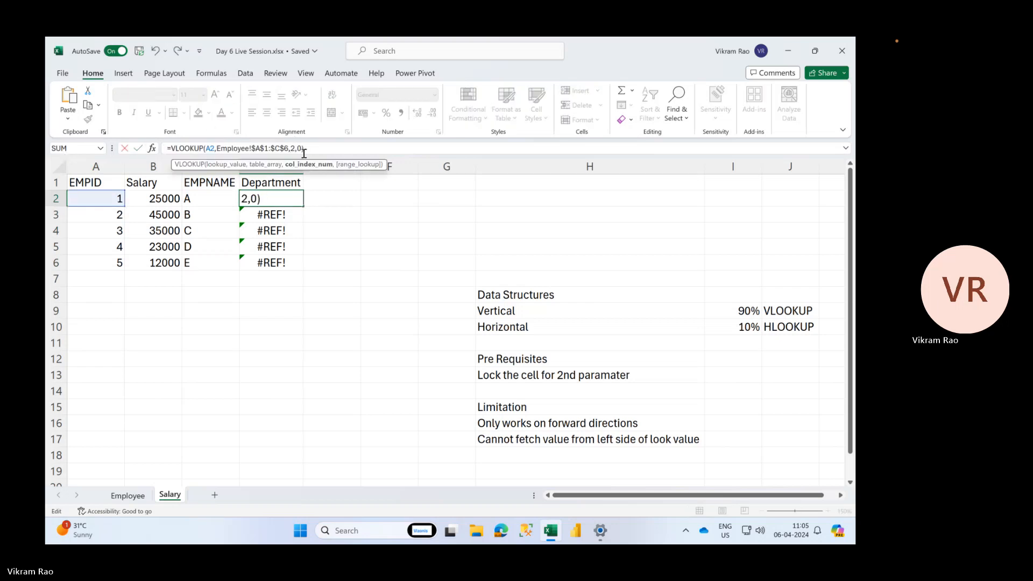
key(BackSpace)
text(3)
key(Tab)
key(Left)
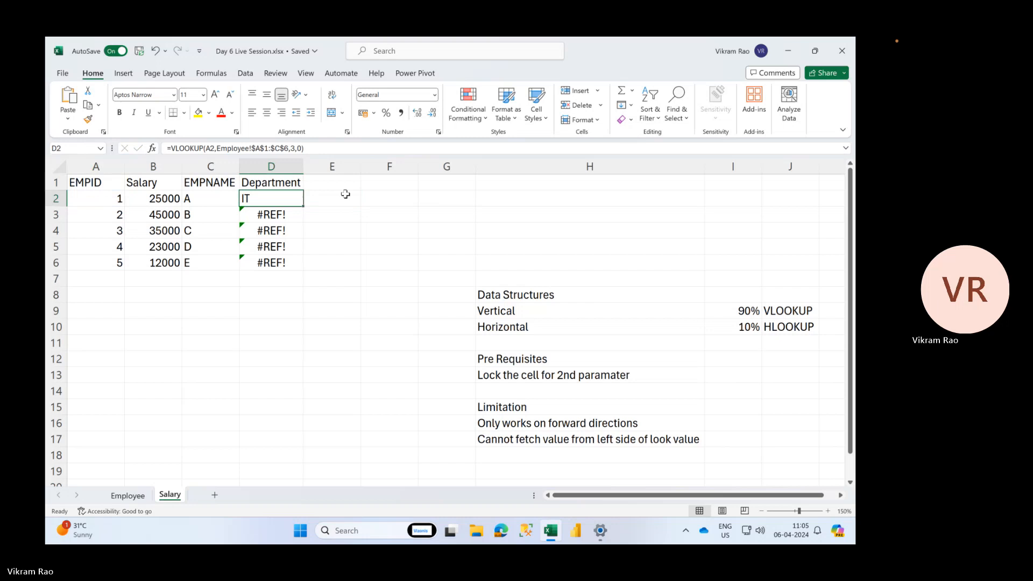
double_click(304, 206)
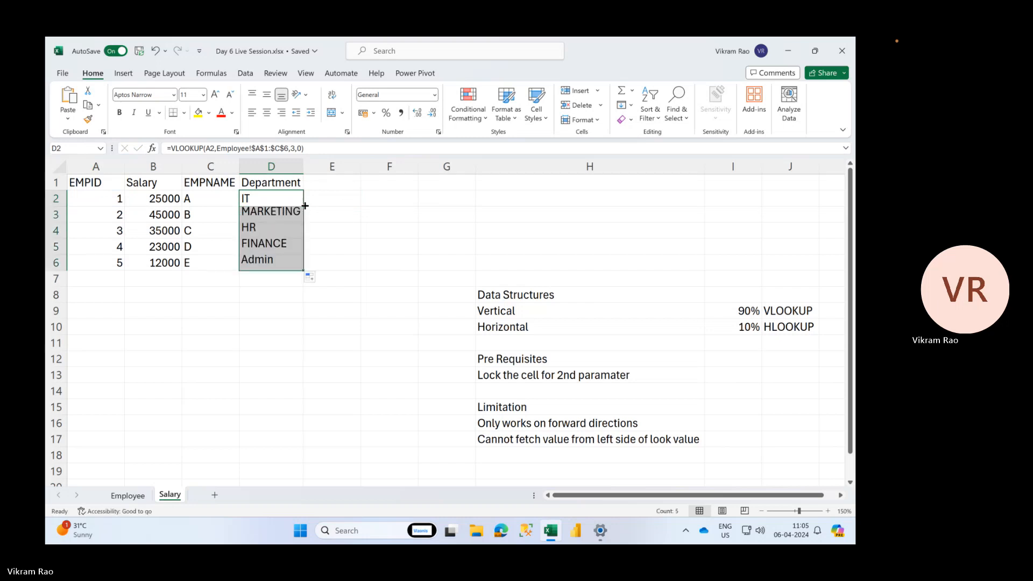
click(282, 299)
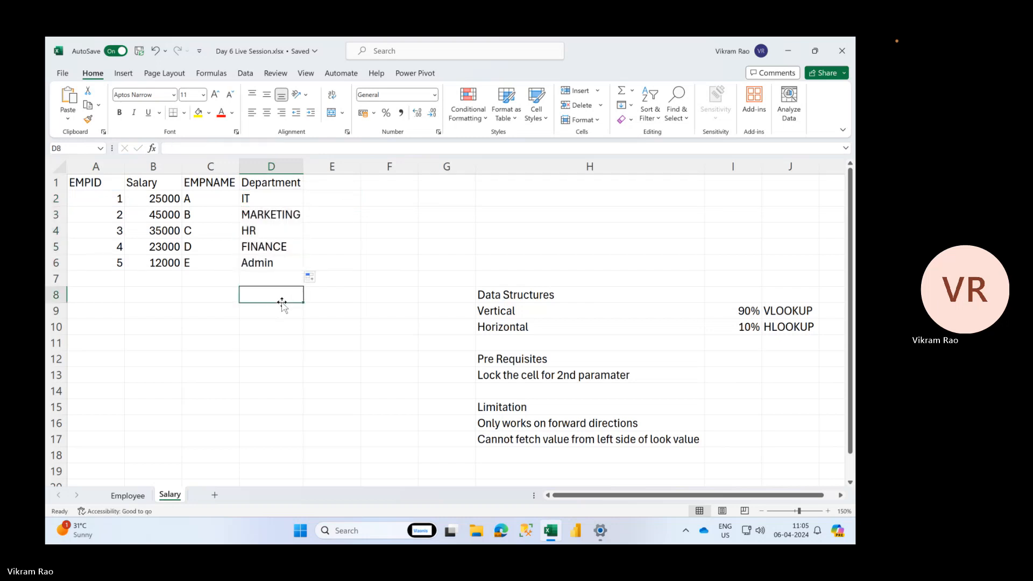
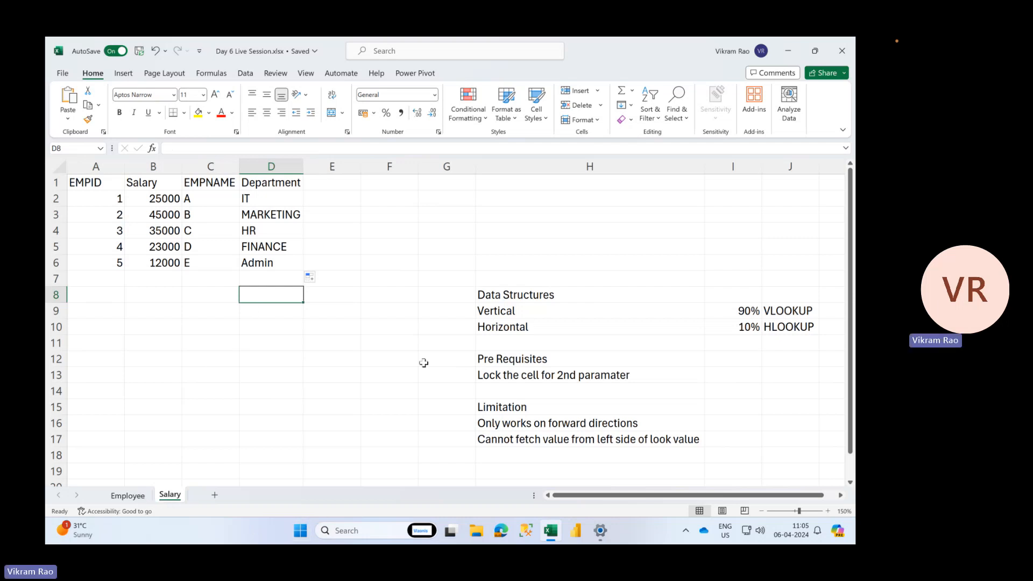
- Review the notes in H8:H17 on data structures, prerequisites and VLOOKUP limitations
click(490, 410)
click(503, 438)
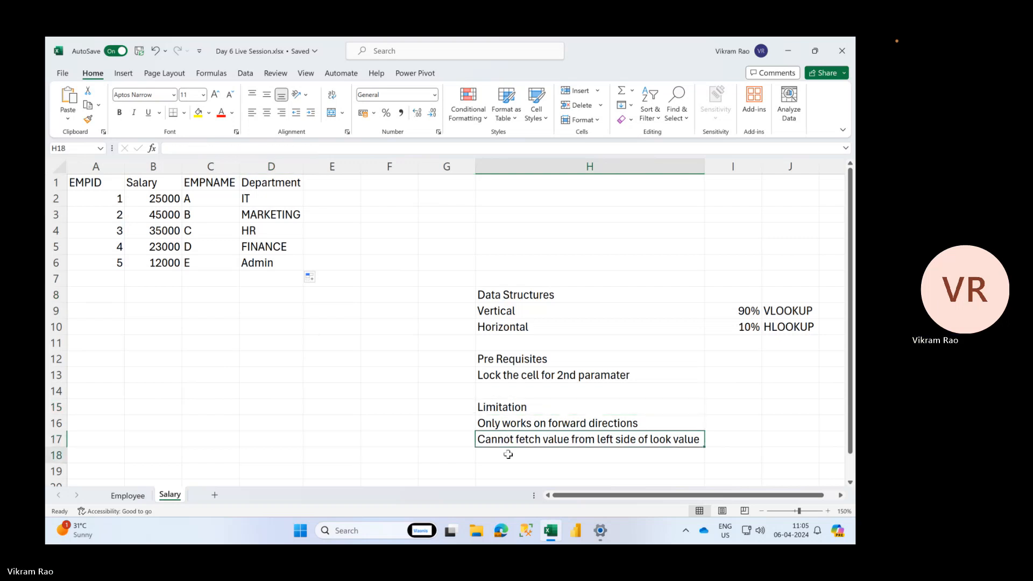
click(507, 454)
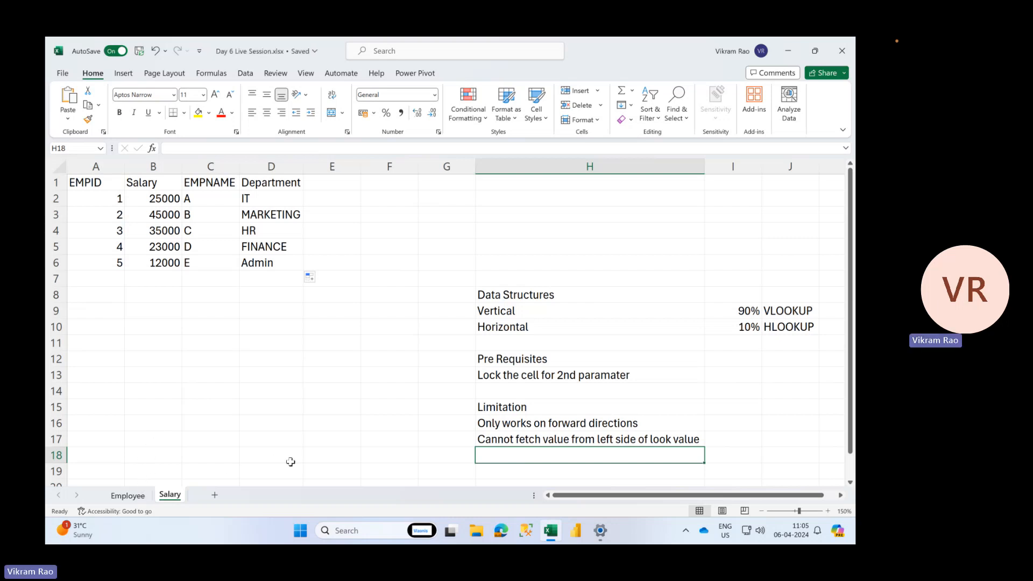
scroll(291, 461, down, 1)
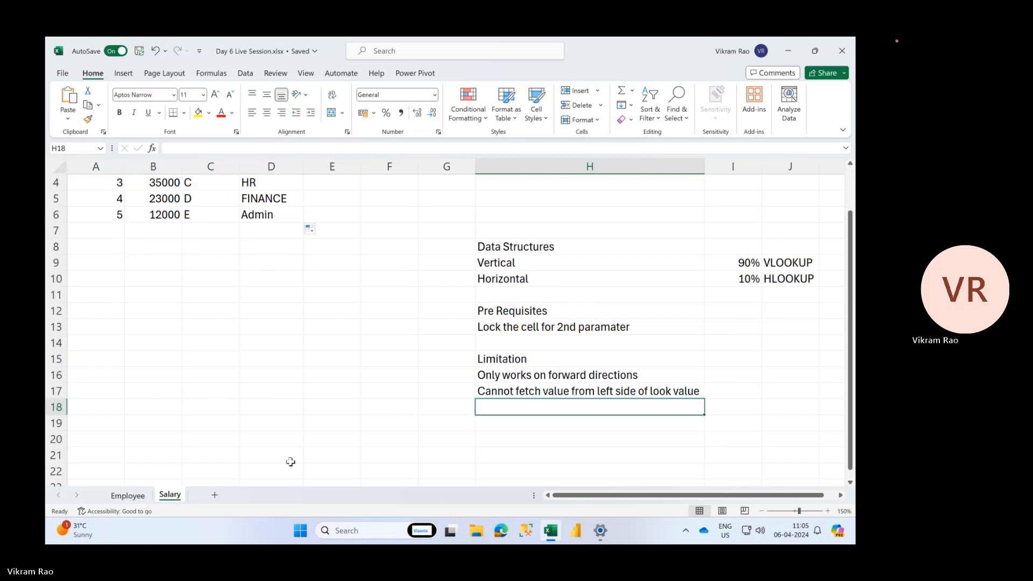
scroll(290, 462, up, 1)
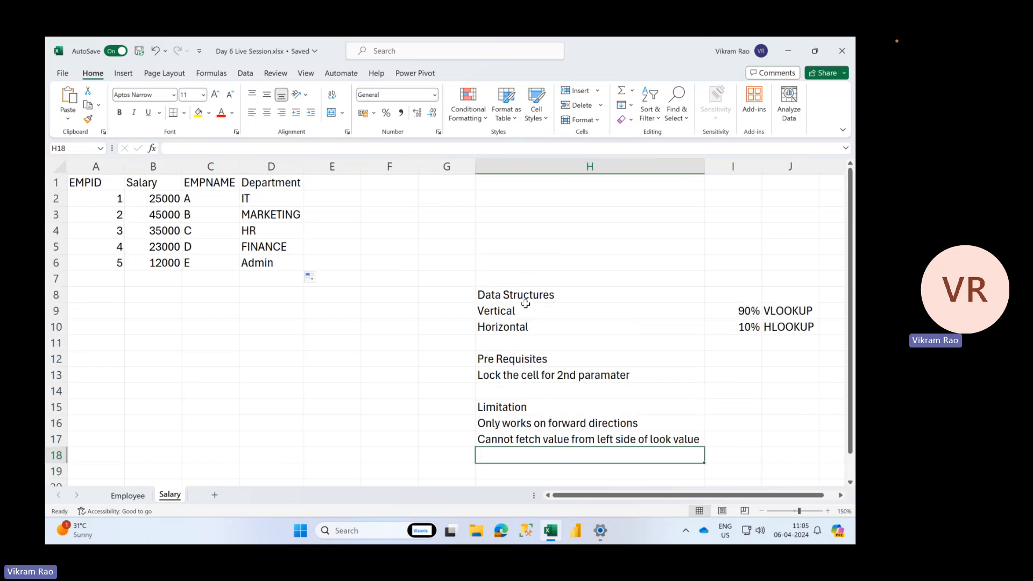
drag(521, 296, 531, 442)
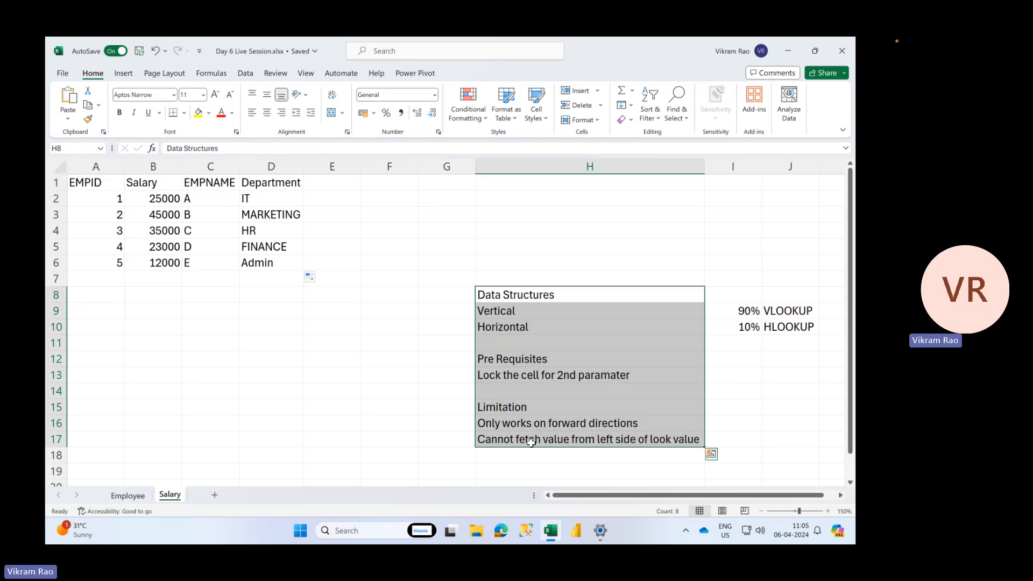
click(449, 409)
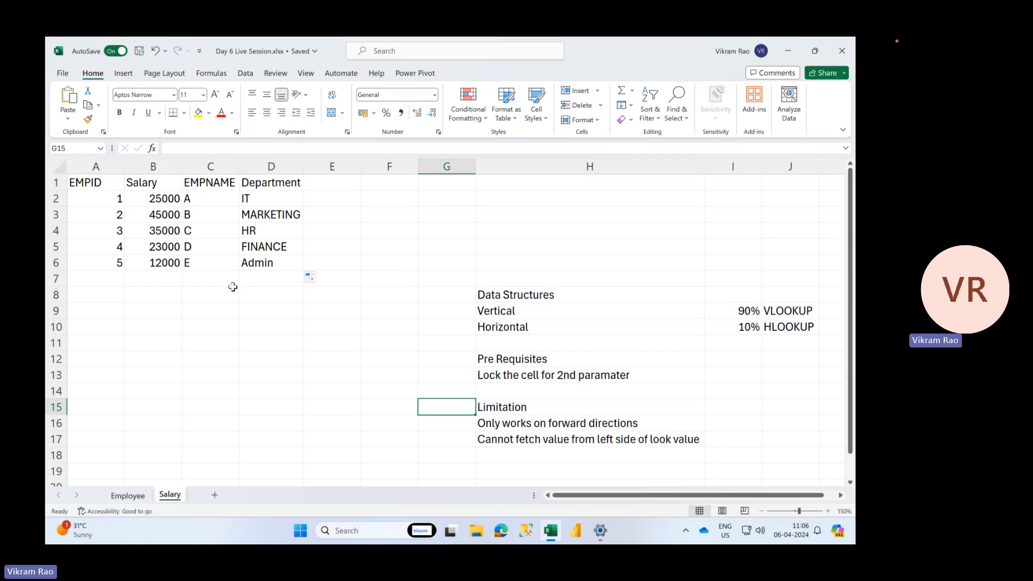
- Create a copy of the Employee sheet at the end of the Day 6 Live Session workbook
click(132, 495)
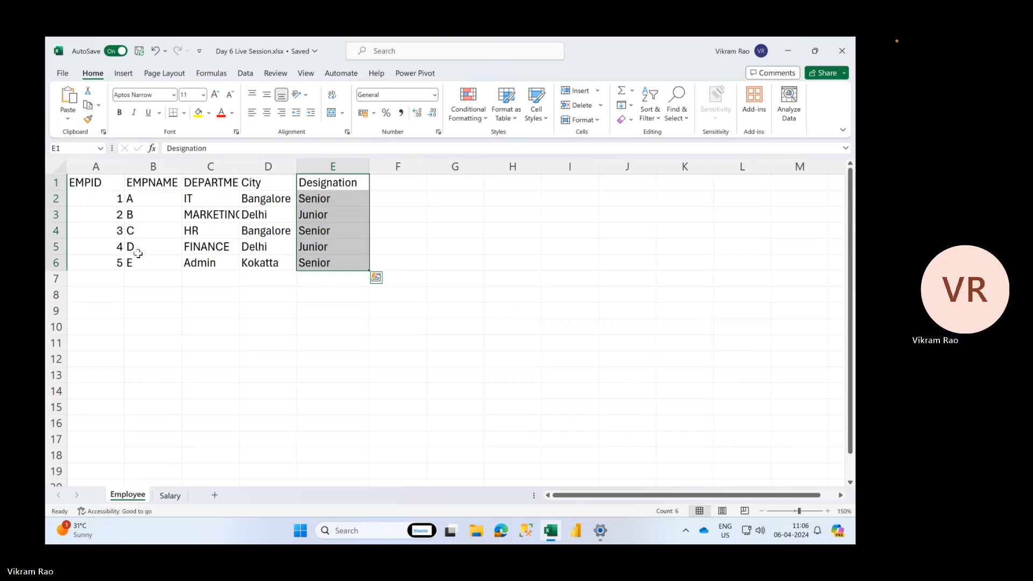
click(97, 184)
right_click(129, 500)
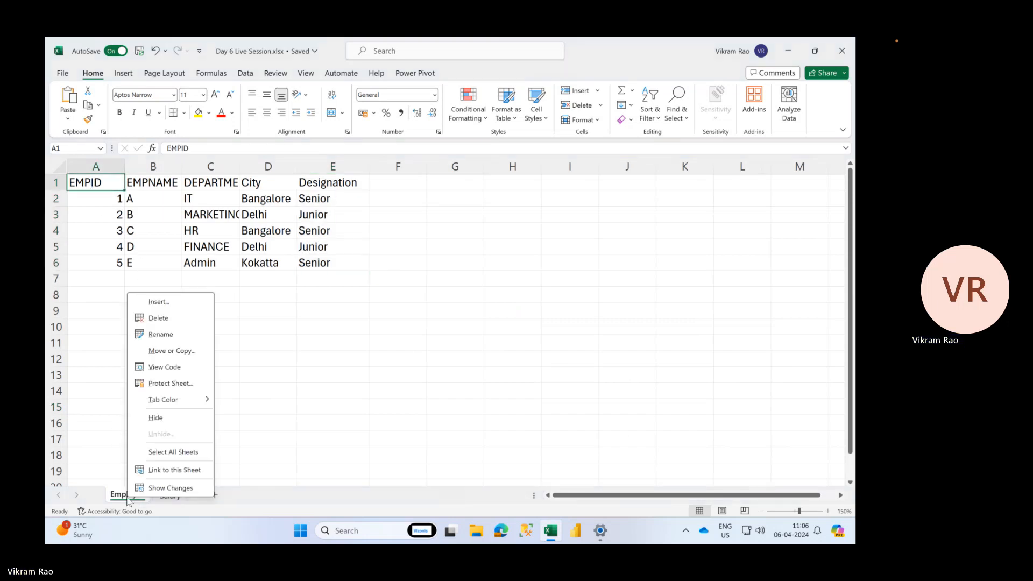
click(171, 351)
click(121, 419)
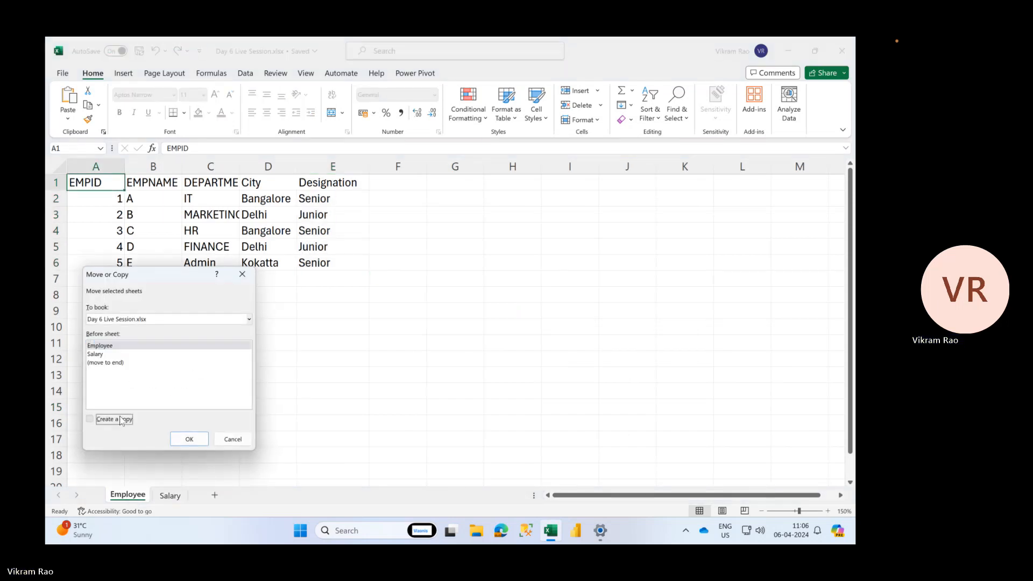
click(119, 362)
click(186, 436)
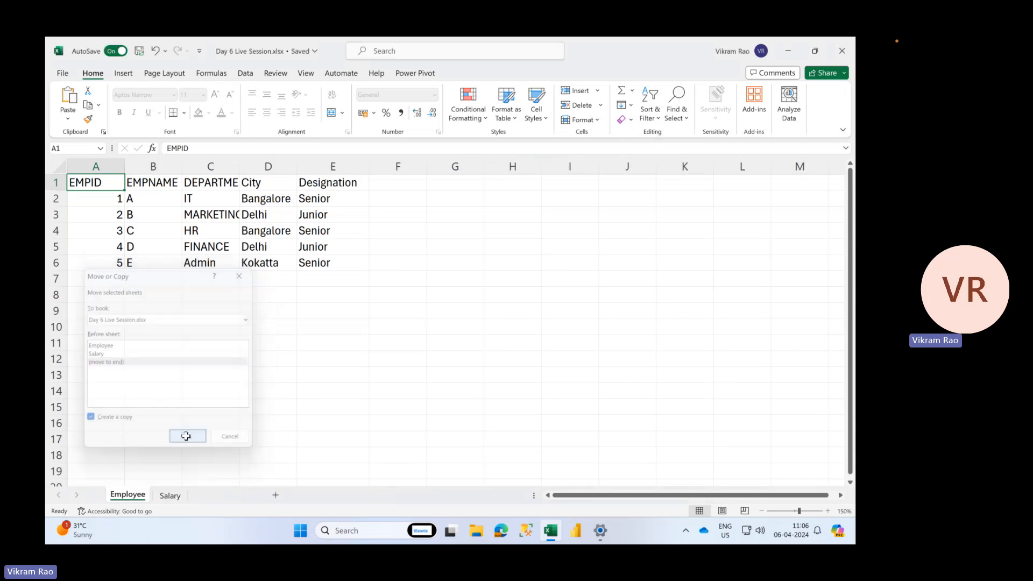
- Rename the copied Employee sheet as Employee Horizontal
double_click(213, 495)
key(BackSpace)
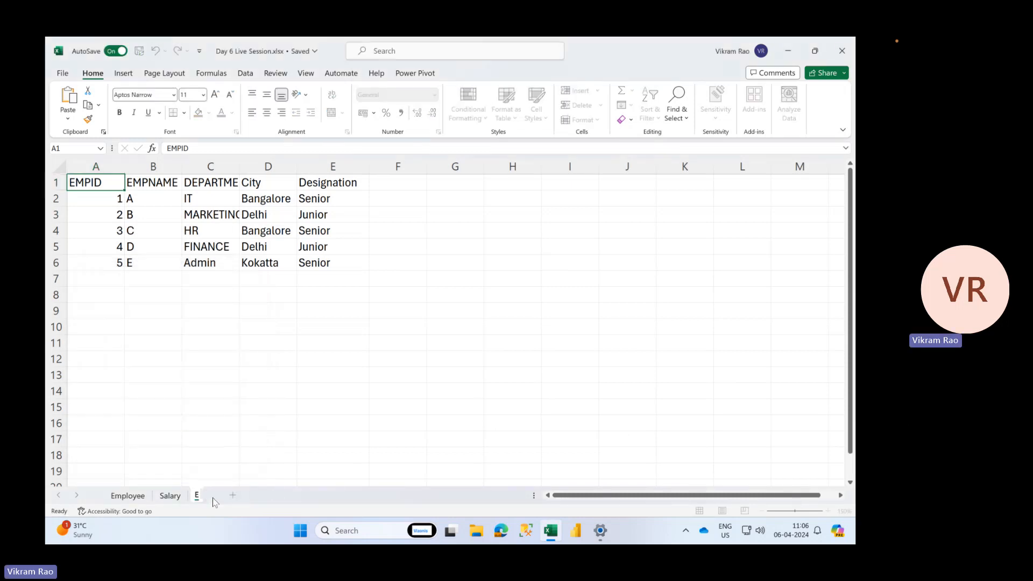
text(Employee Hori)
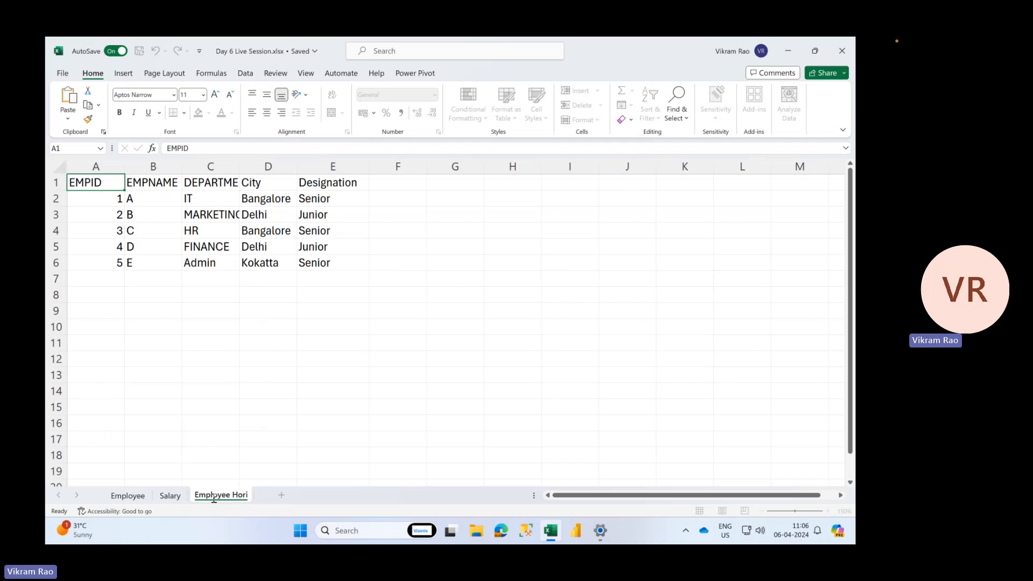
text(zontal)
key(Return)
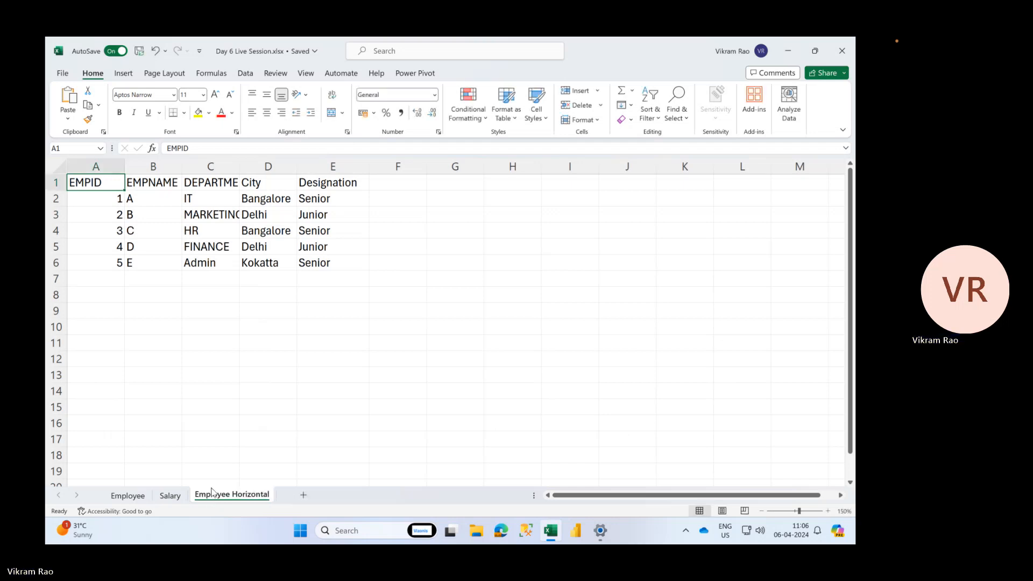
- Copy the employee table A1:E6 and paste it transposed starting at A9
drag(106, 182, 302, 265)
key(ctrl+c)
click(110, 316)
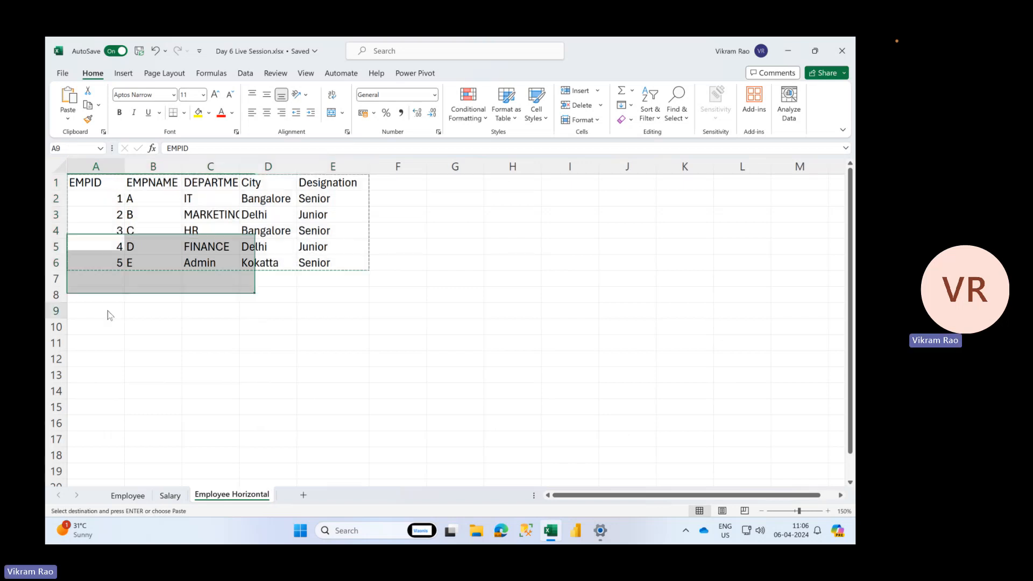
right_click(110, 316)
click(188, 198)
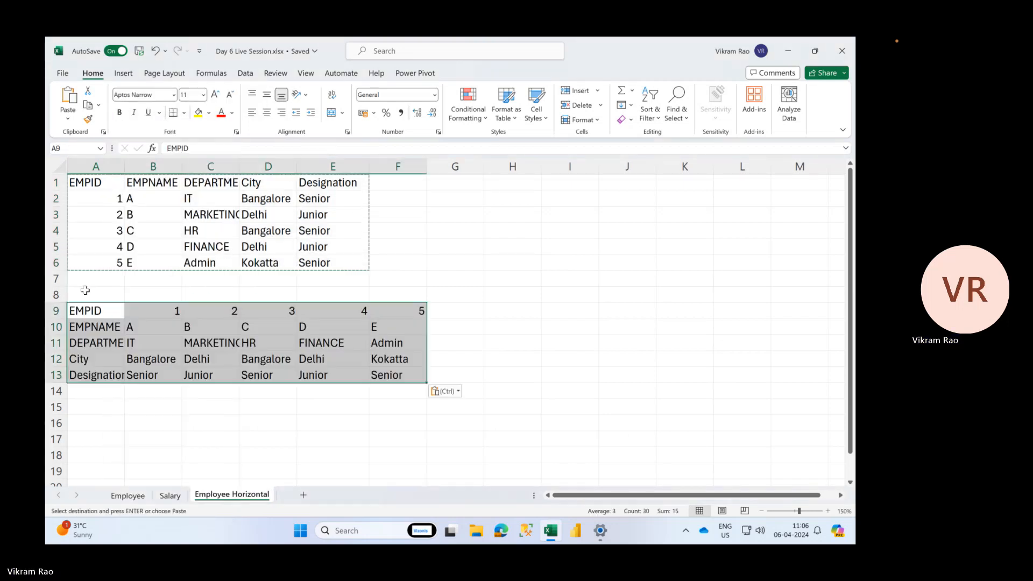
- Delete rows 1 to 8 containing the vertical table and autofit column A to its labels
drag(56, 294, 56, 182)
right_click(142, 240)
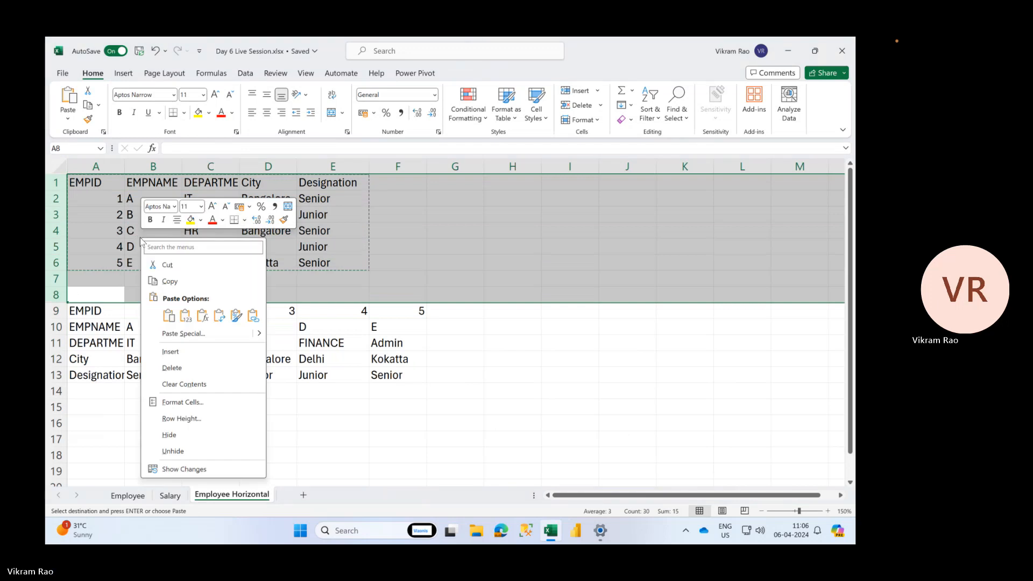
click(179, 361)
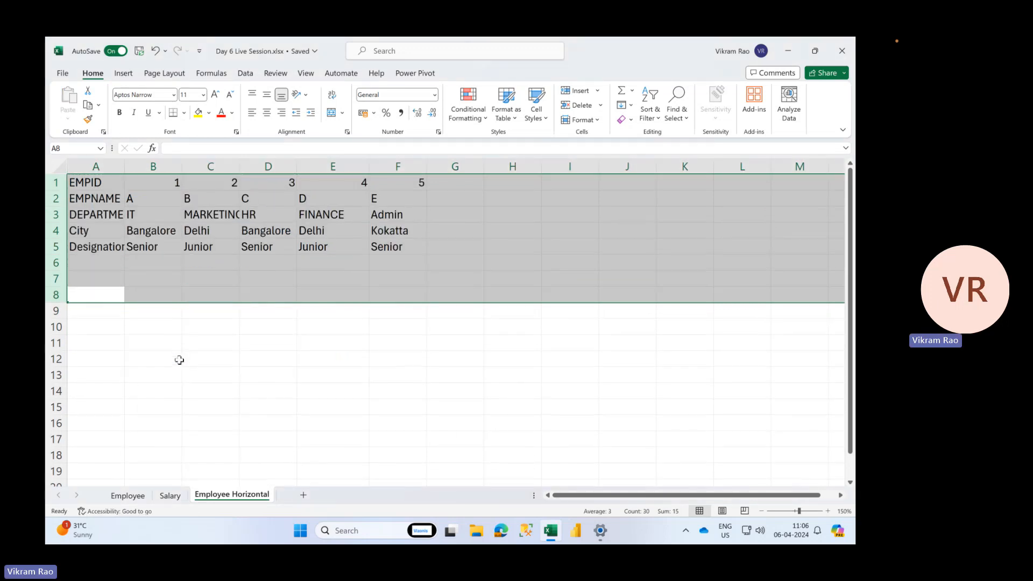
click(123, 234)
double_click(124, 167)
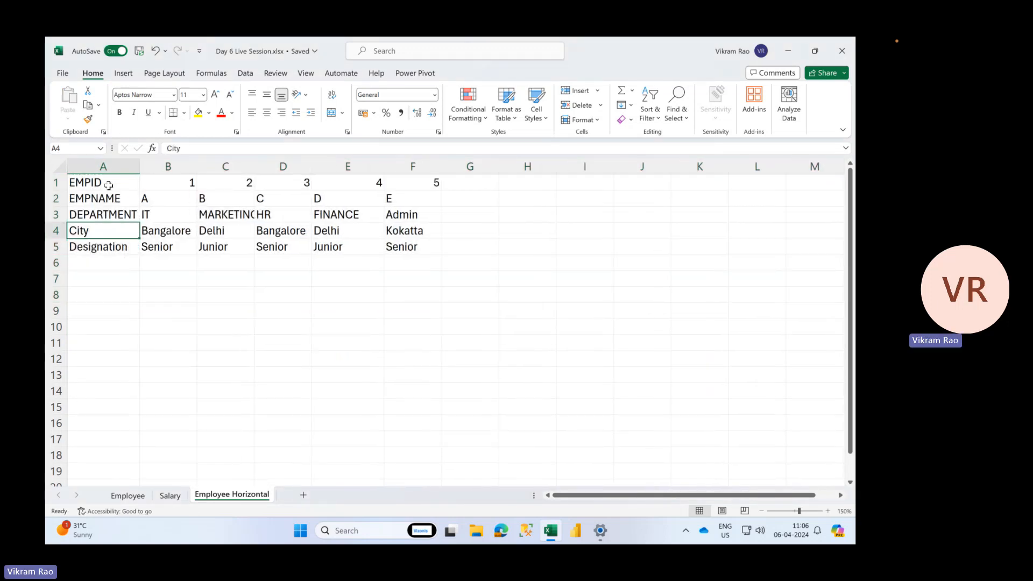
- Delete the City and Designation rows from the horizontal table, keeping only EMPID, EMPNAME and DEPARTMENT
drag(108, 185, 438, 180)
drag(113, 200, 438, 218)
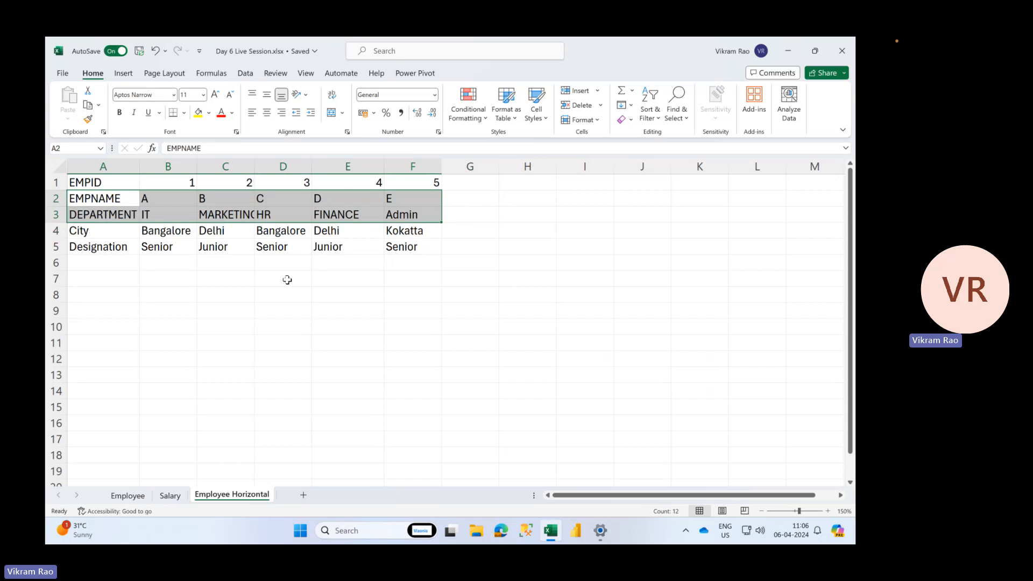
drag(56, 232, 56, 247)
right_click(62, 246)
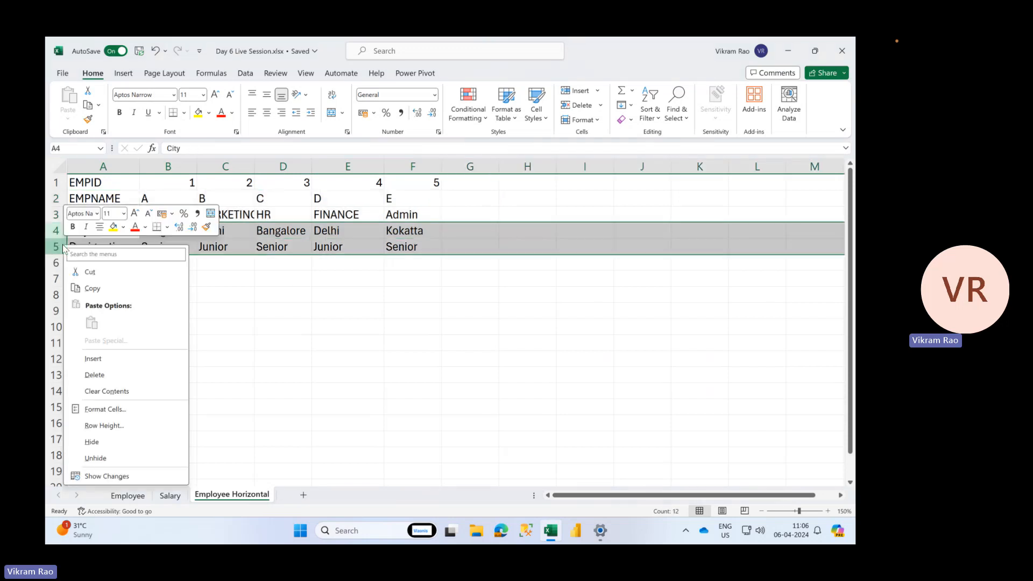
click(94, 376)
click(174, 235)
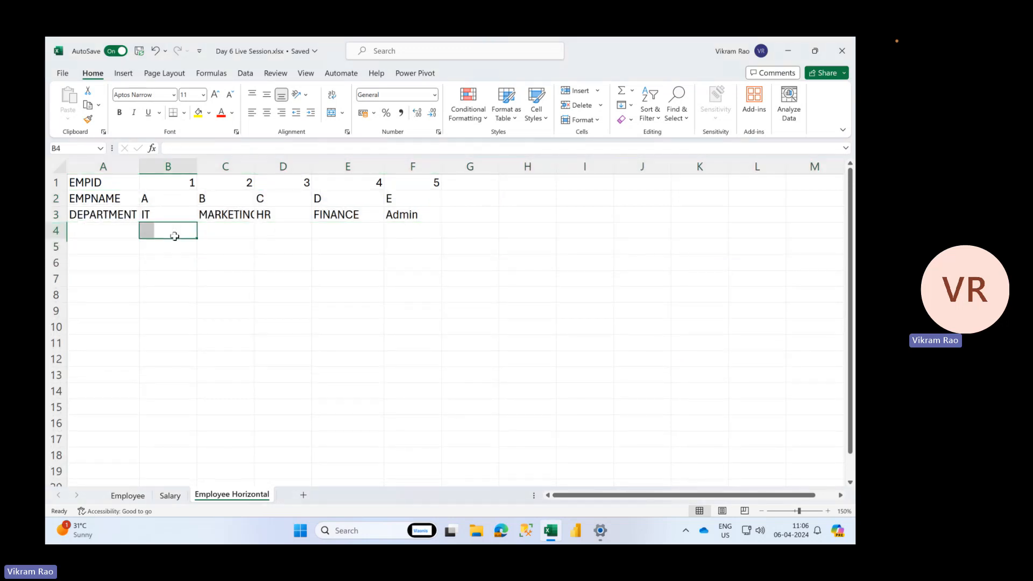
- Center the values in B1:F3 of the horizontal table horizontally
drag(173, 184, 440, 220)
click(267, 112)
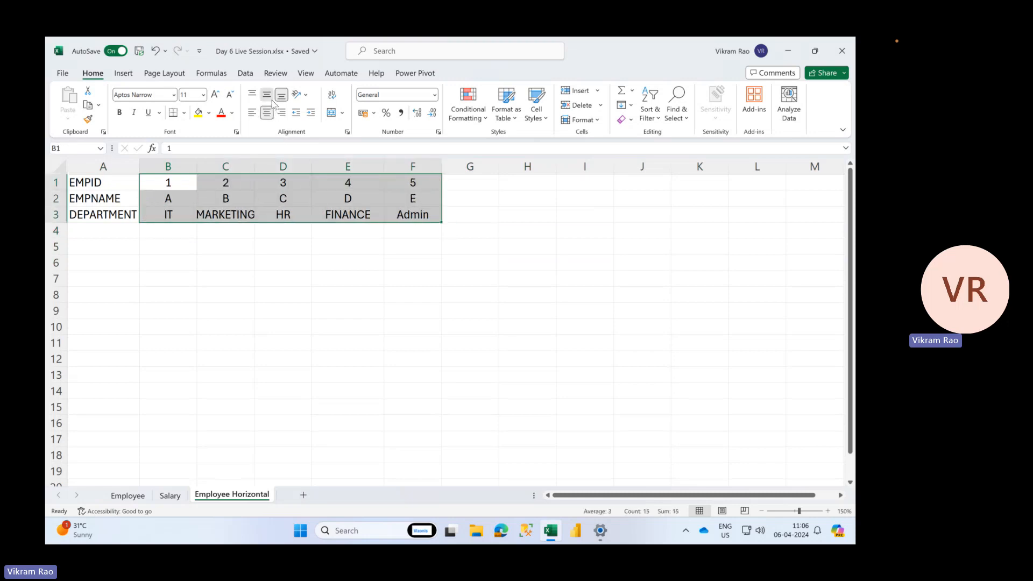
click(290, 257)
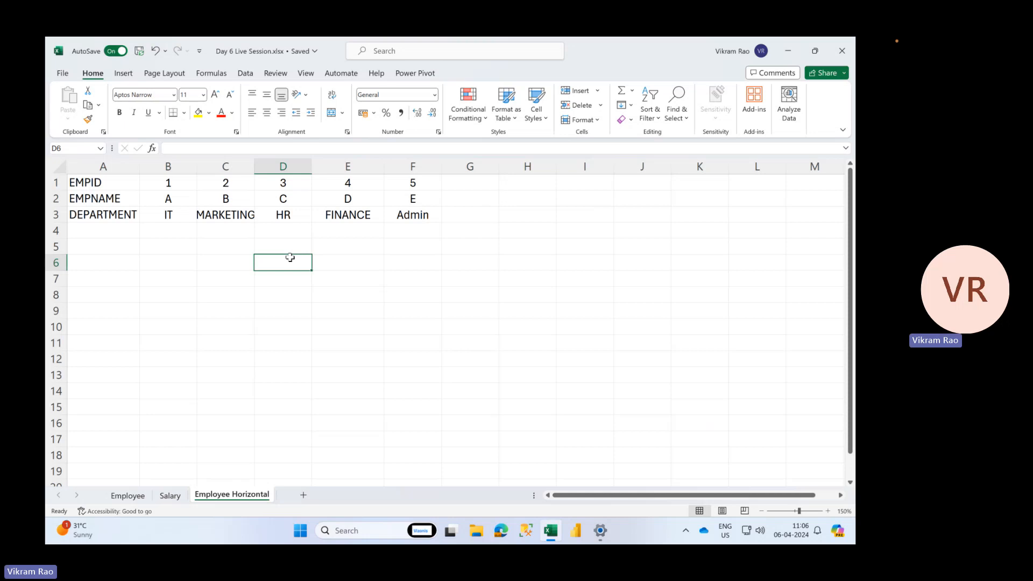
- Start an HLOOKUP formula in E2 of the Salary sheet with A2 as the lookup value
click(168, 495)
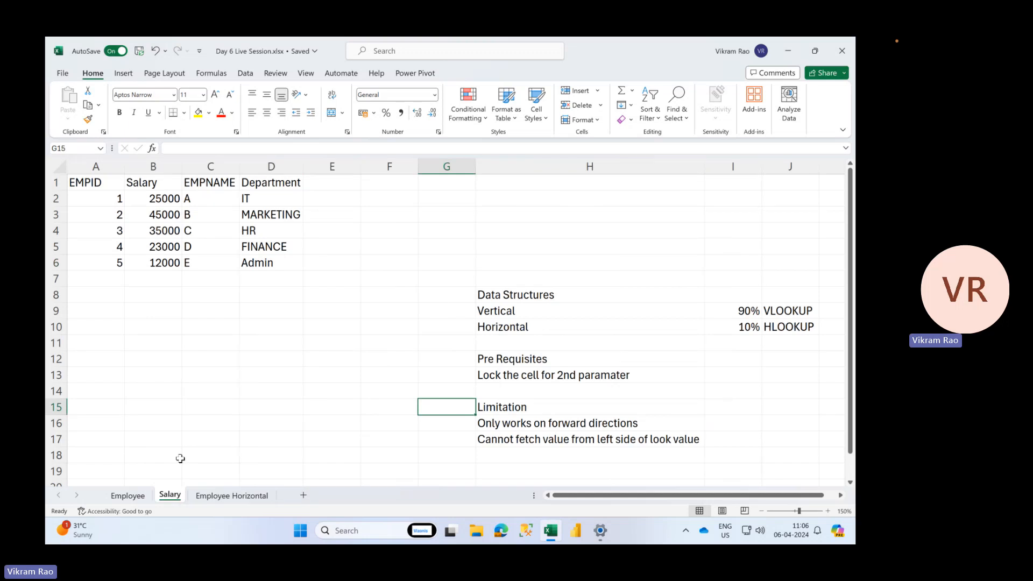
click(333, 198)
text(=HLO)
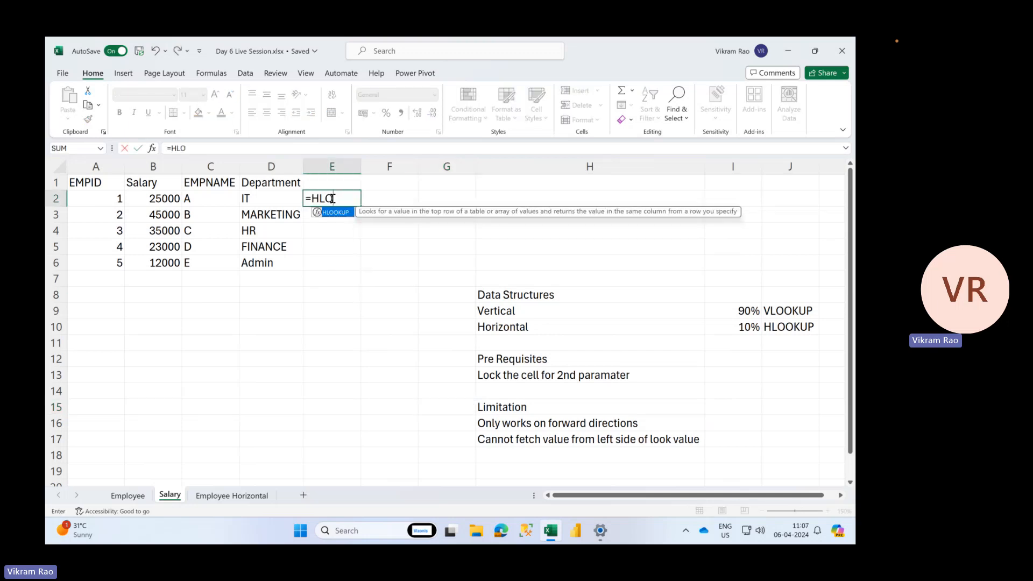
key(Tab)
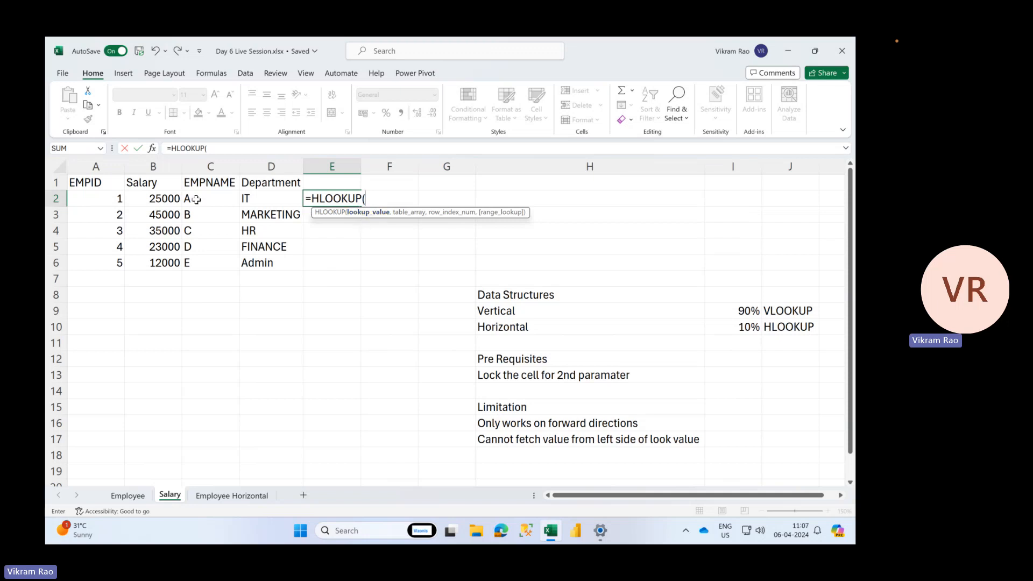
click(108, 198)
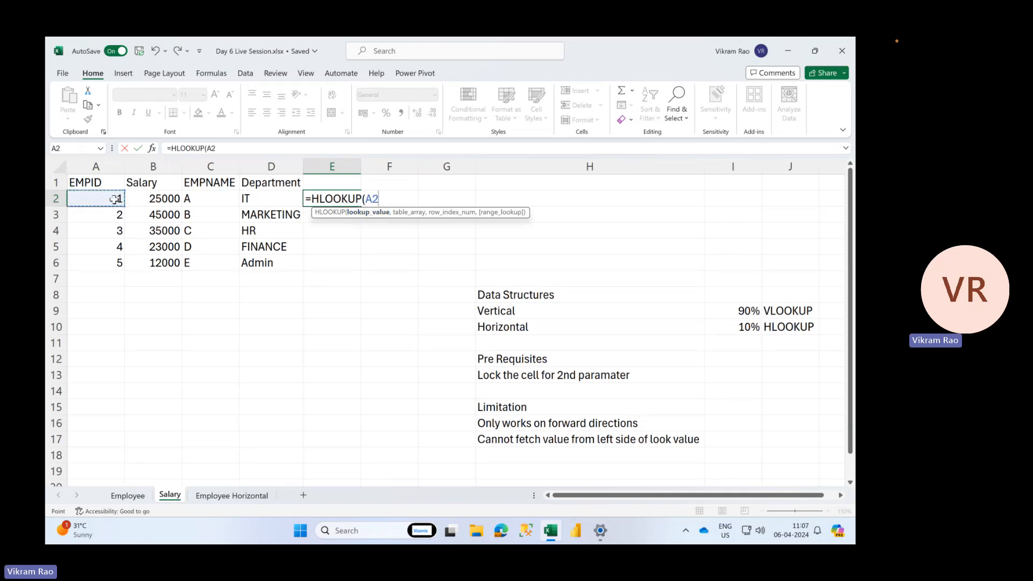
text(,)
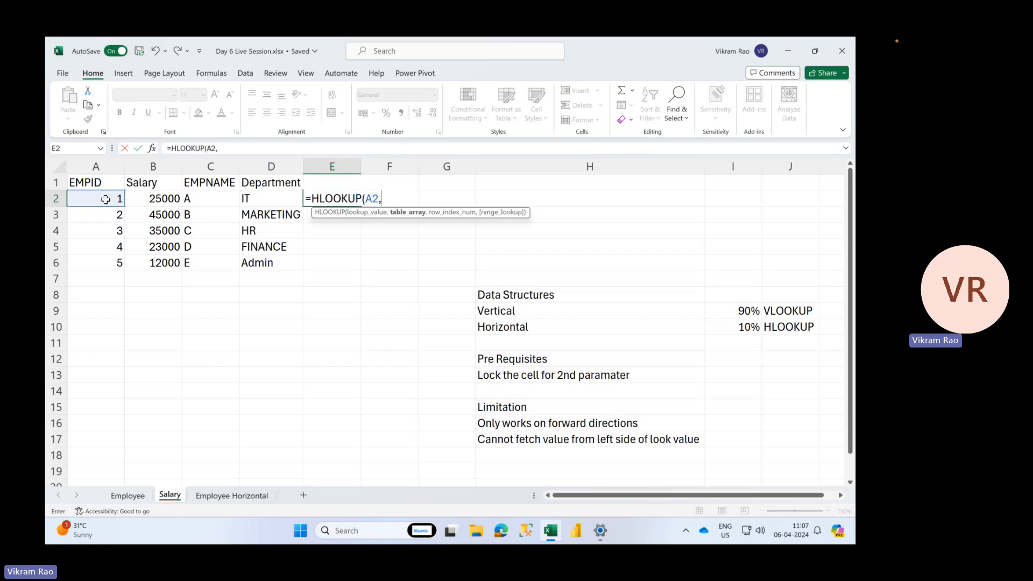
- Set the HLOOKUP table array to A1:F3 of the Employee Horizontal sheet, locked as an absolute reference
click(232, 495)
drag(130, 187, 413, 205)
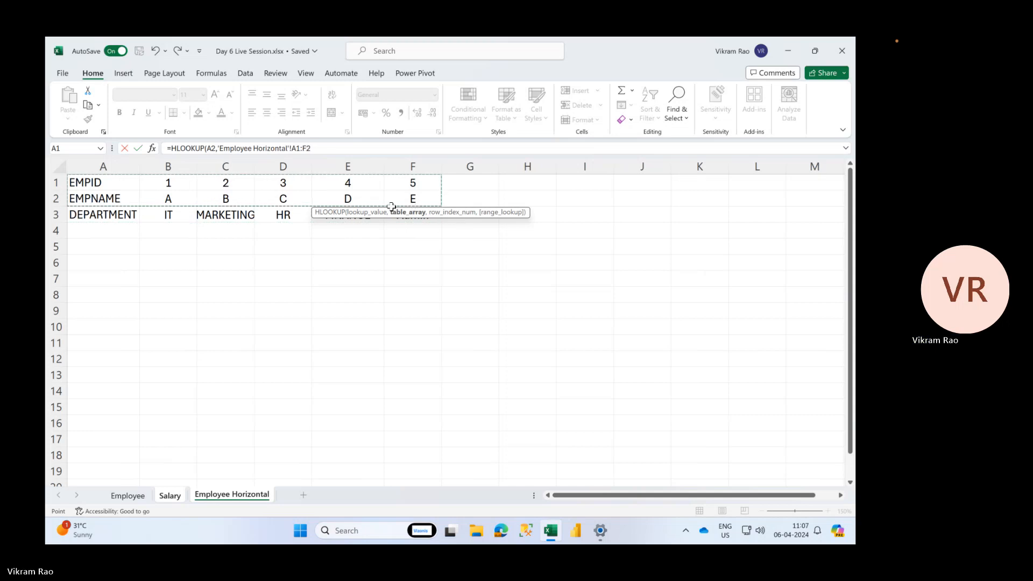
drag(111, 178, 411, 217)
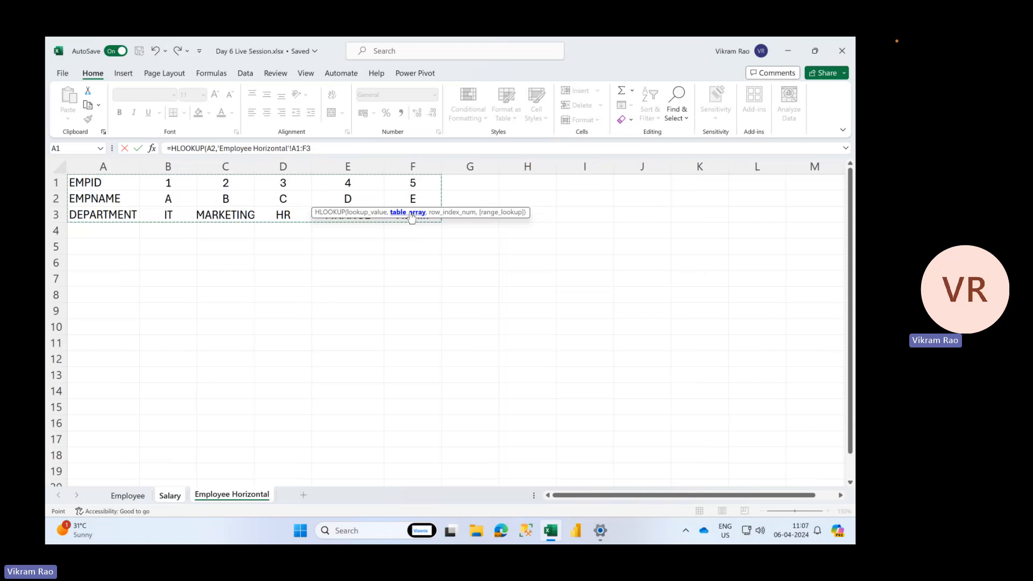
key(F4)
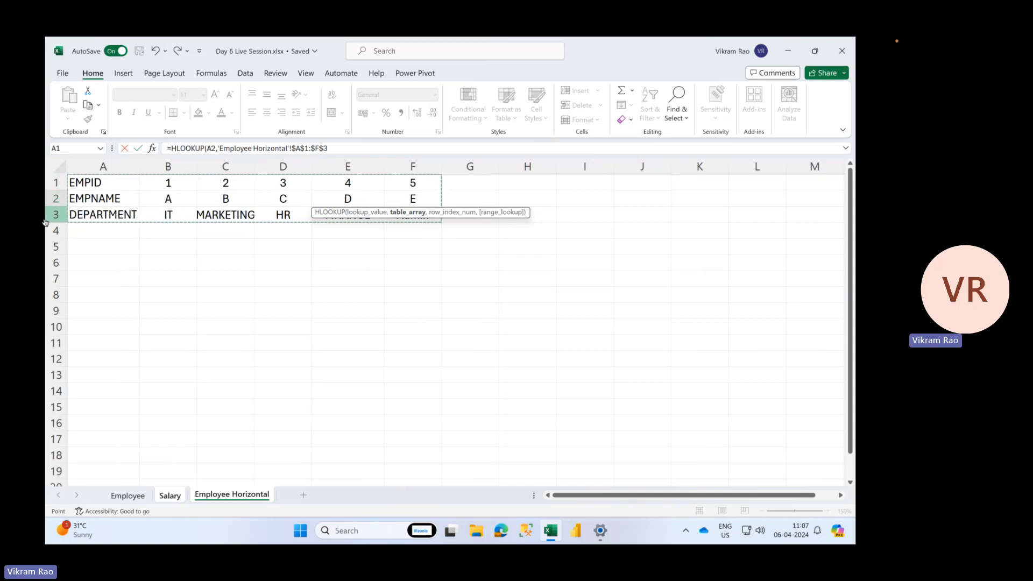
- Complete the HLOOKUP with row index 3 and exact match 0, and fill it down to E6
click(333, 148)
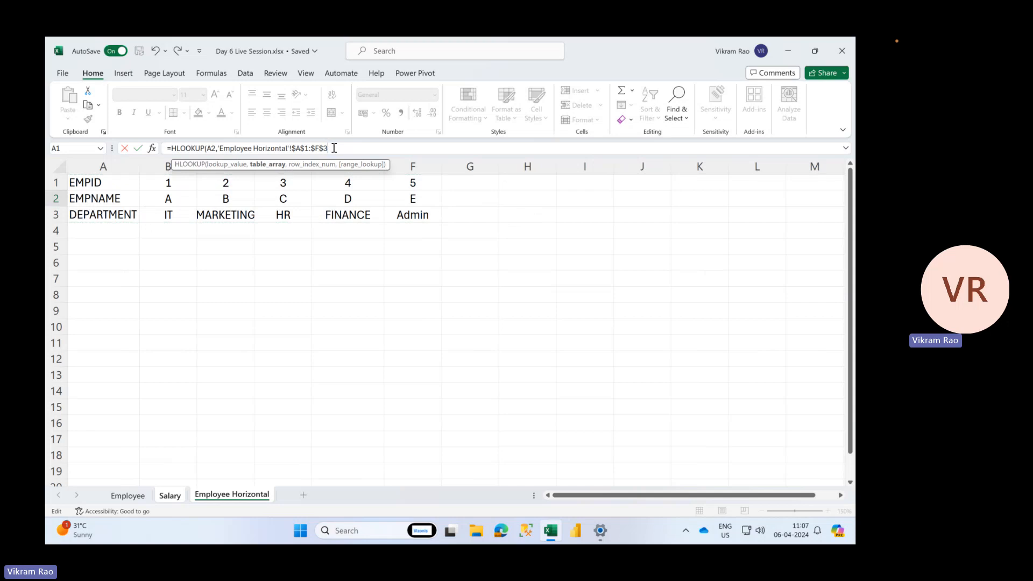
text(,3,0)
key(Return)
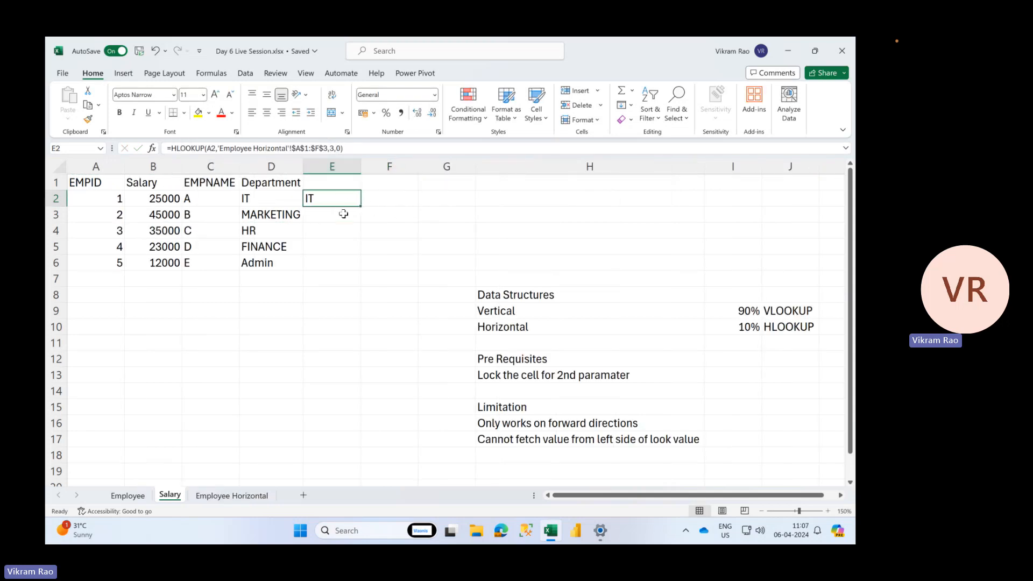
double_click(361, 208)
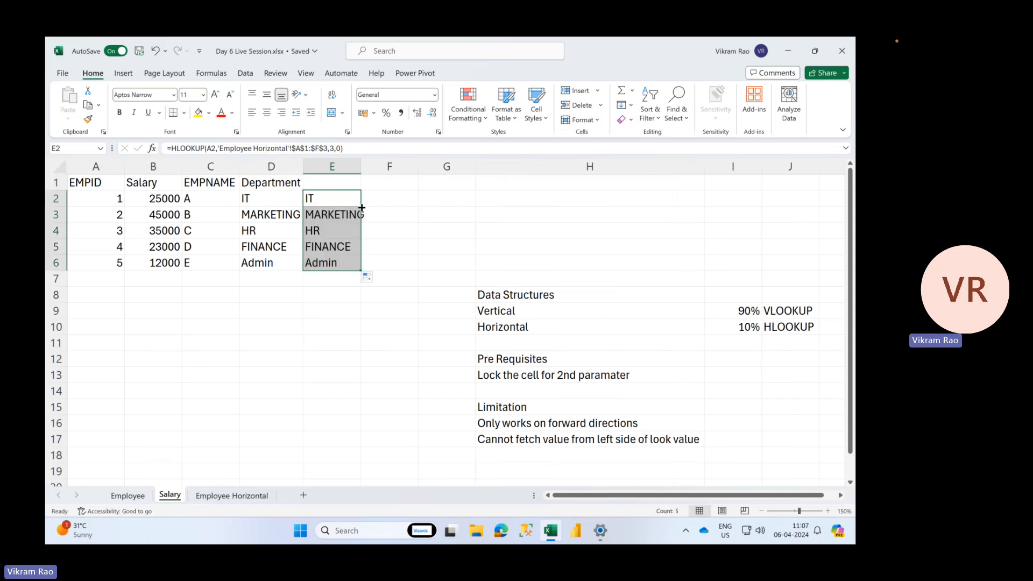
- Enter the header Hlookup in E1 and autofit column E
click(334, 184)
text(HR)
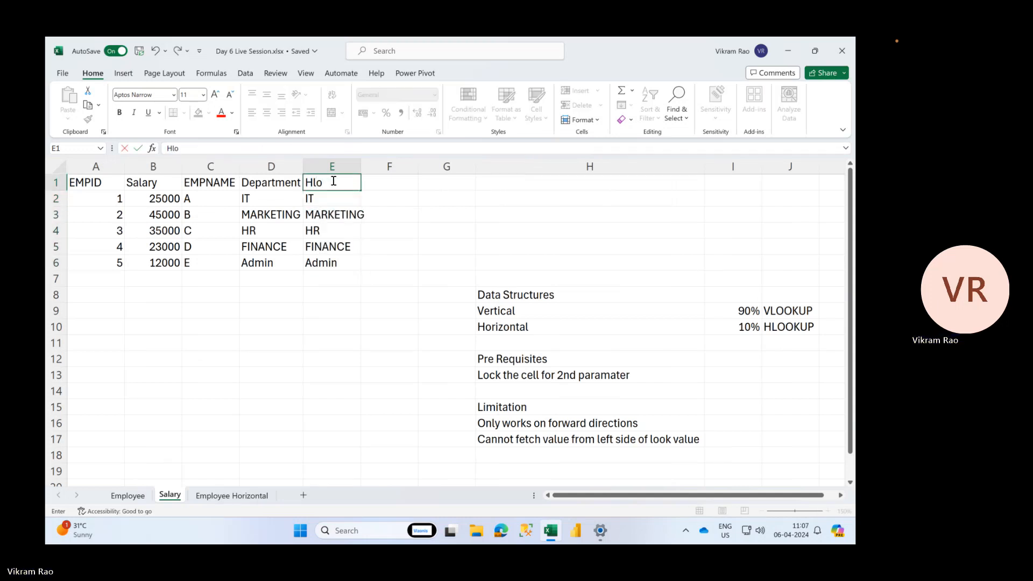
text(ookup)
key(Return)
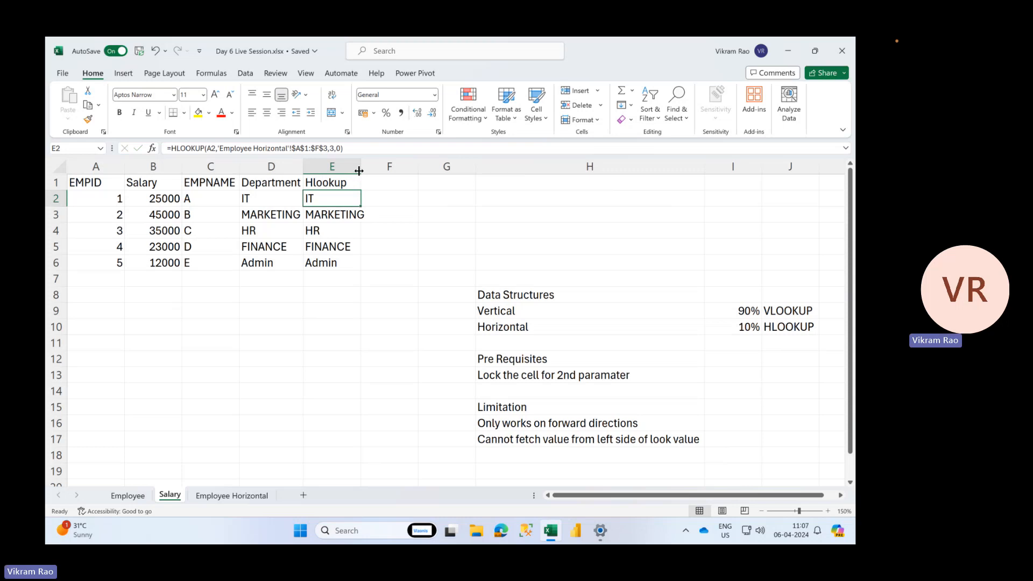
double_click(360, 167)
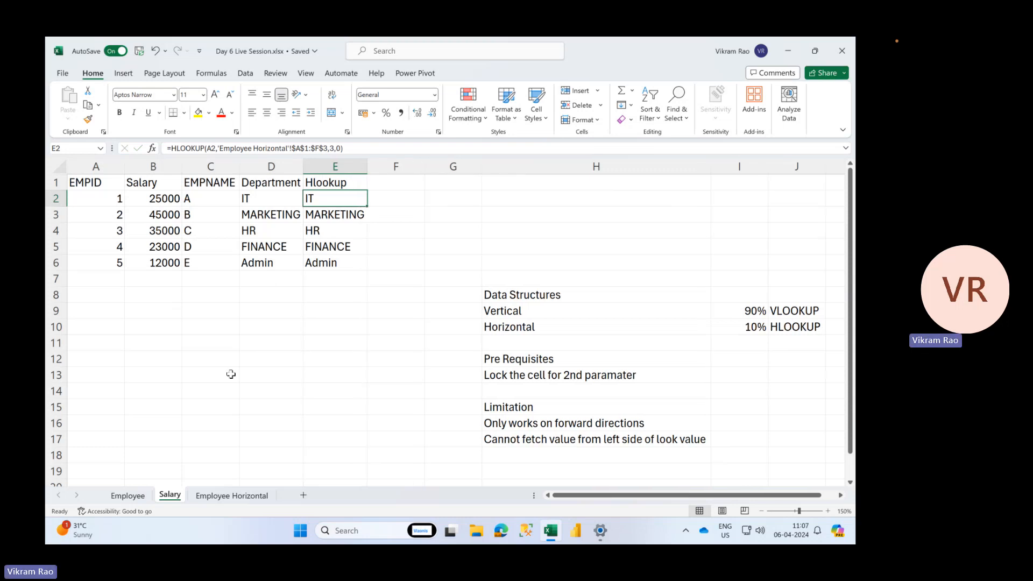
- Compare the HLOOKUP formula and results on the Salary sheet with the source table A1:F3 on Employee Horizontal
click(212, 495)
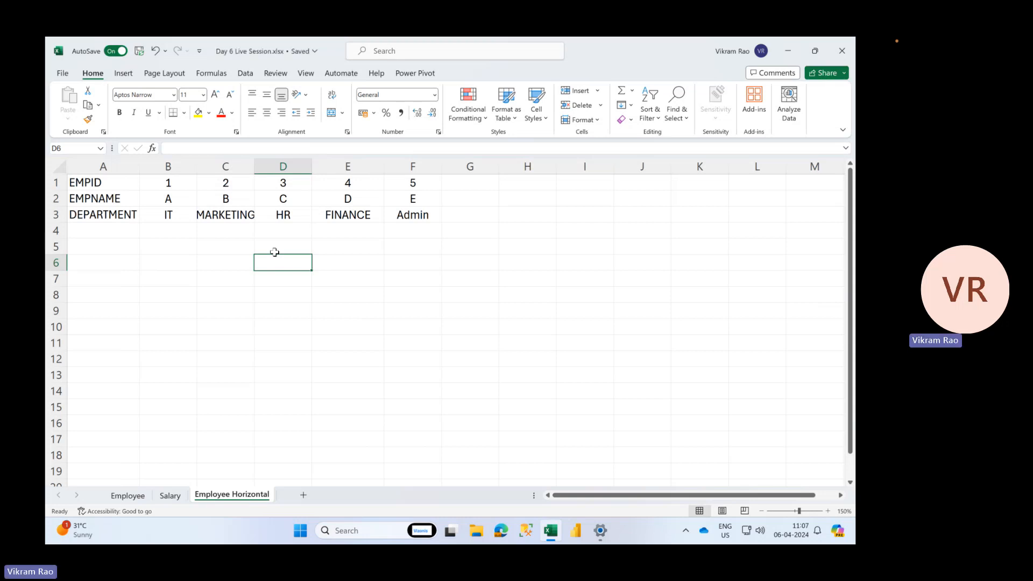
click(170, 495)
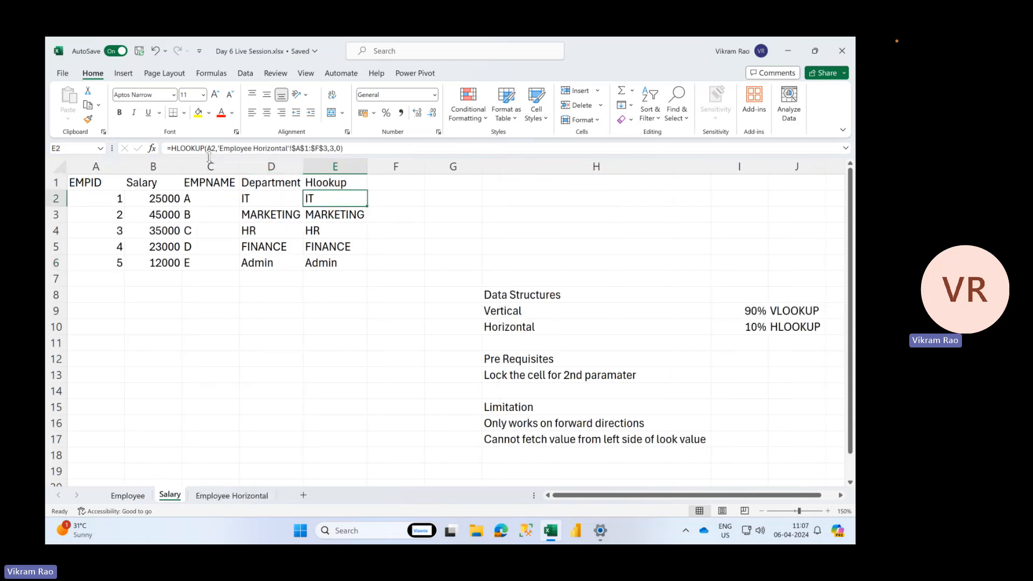
click(238, 495)
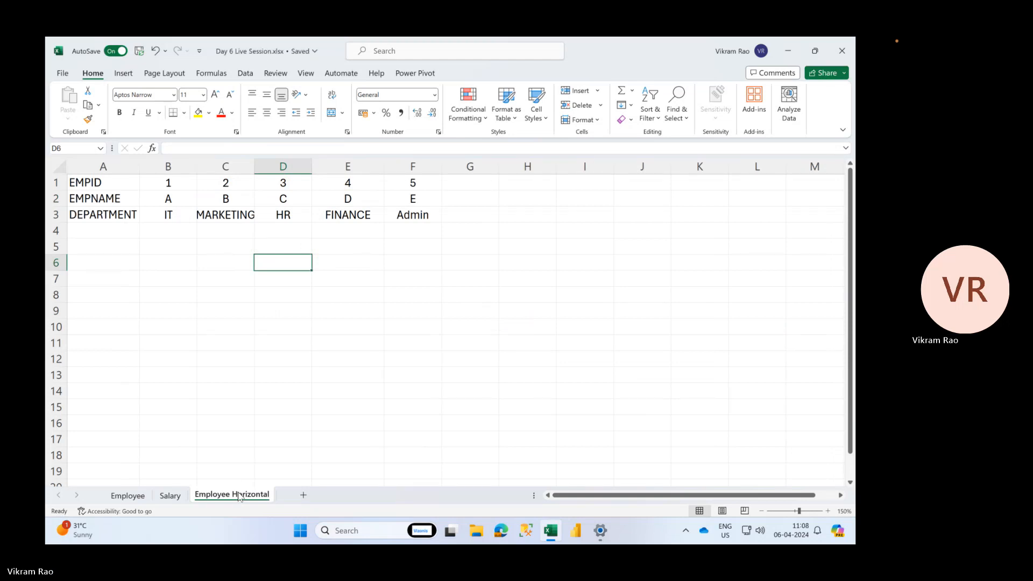
key(Left)
key(Left)
key(Up)
key(Up)
key(Up)
key(Up)
key(Up)
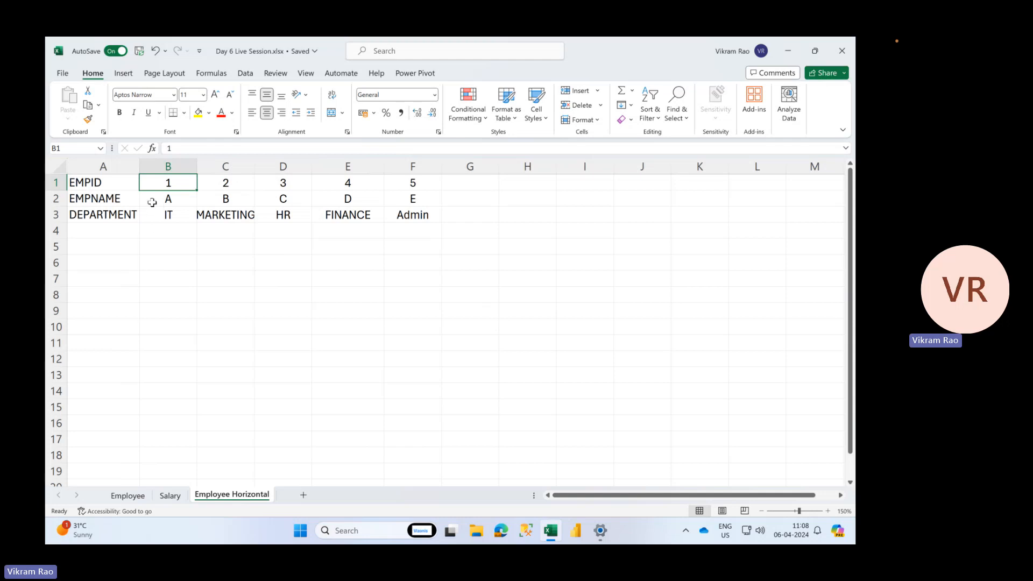
drag(129, 182, 403, 215)
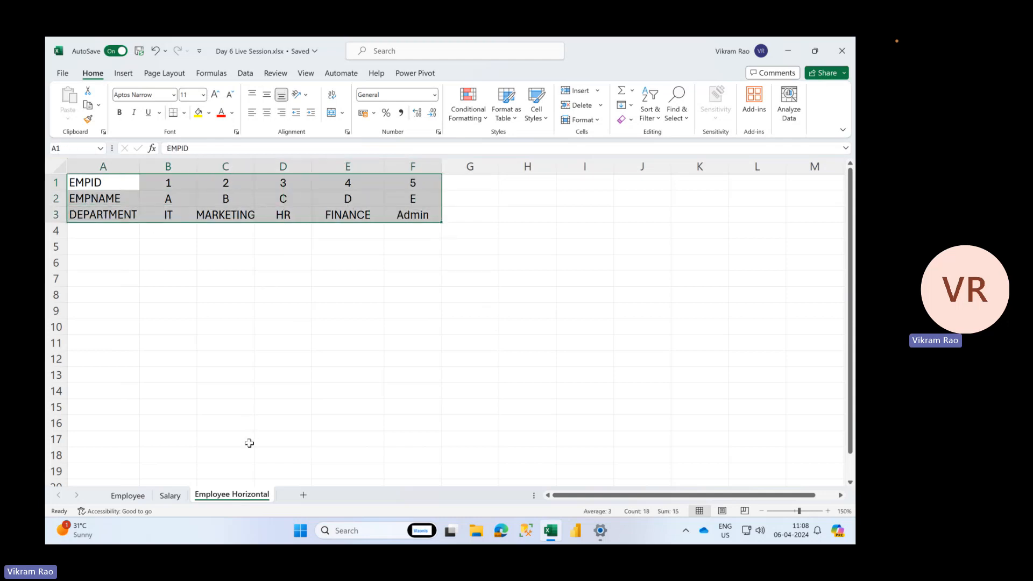
click(170, 495)
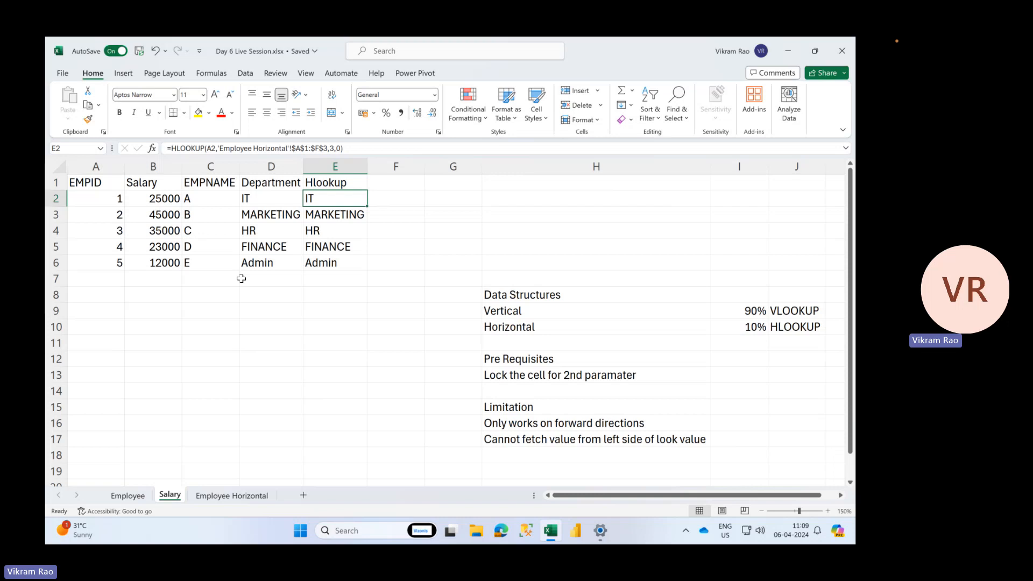
- Preview a transposed paste of the copied table A1:F3 at A8 on the Employee Horizontal sheet
click(207, 496)
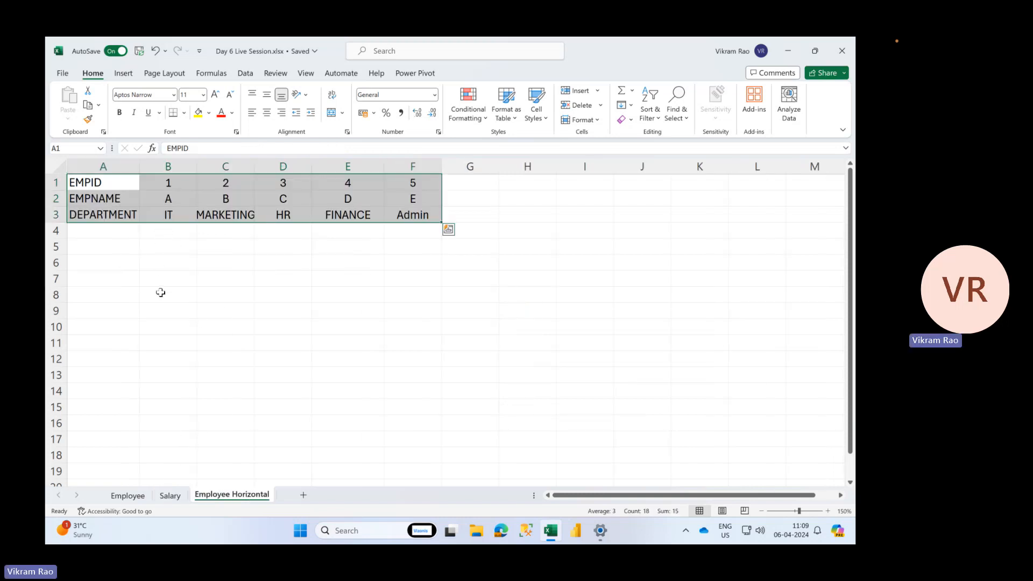
key(ctrl+c)
click(108, 293)
right_click(110, 293)
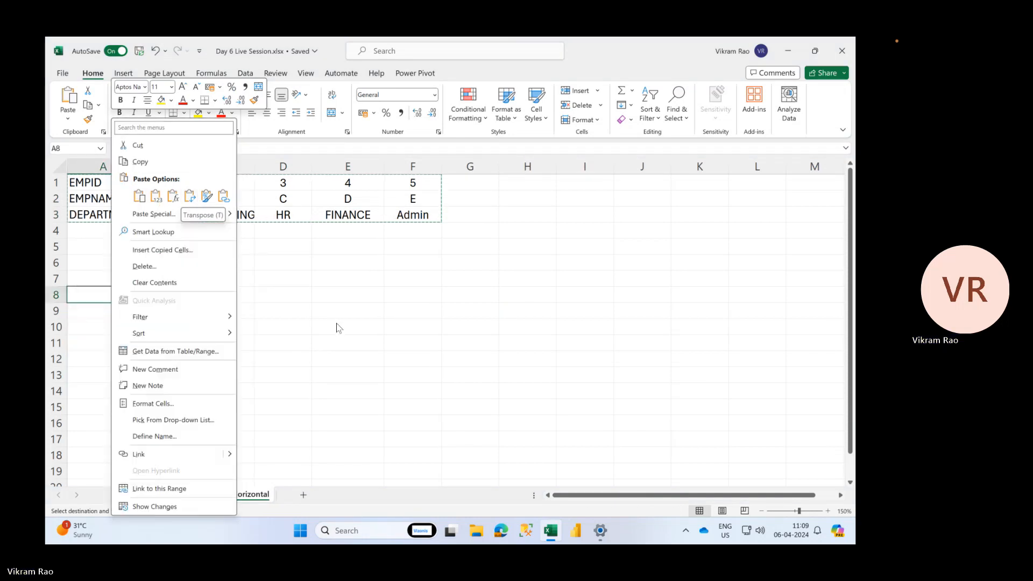
key(Escape)
- Correct the spelling in H13 of the Salary sheet so it reads "Lock the cell for 2nd parameter"
click(171, 495)
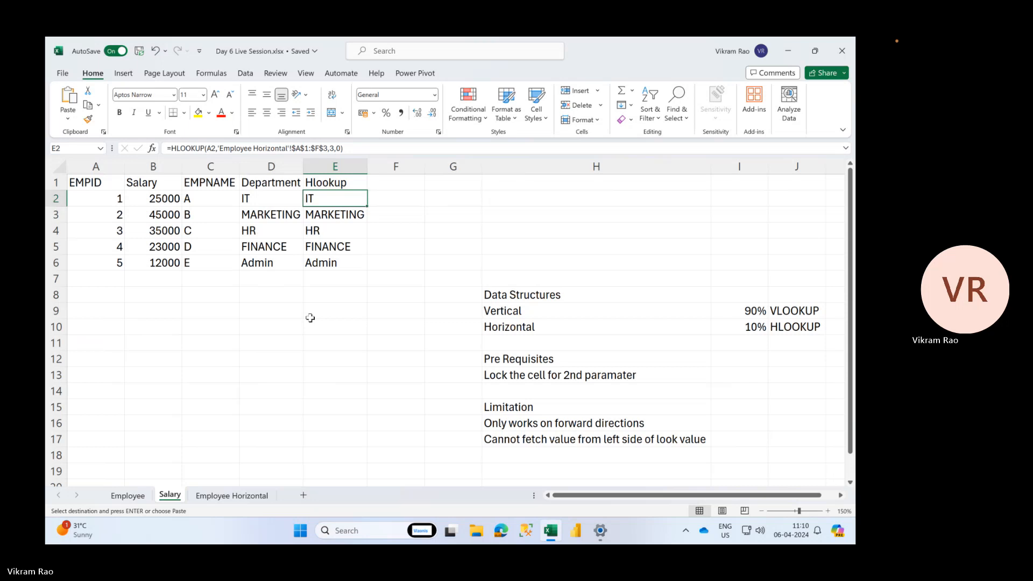
click(592, 385)
click(578, 371)
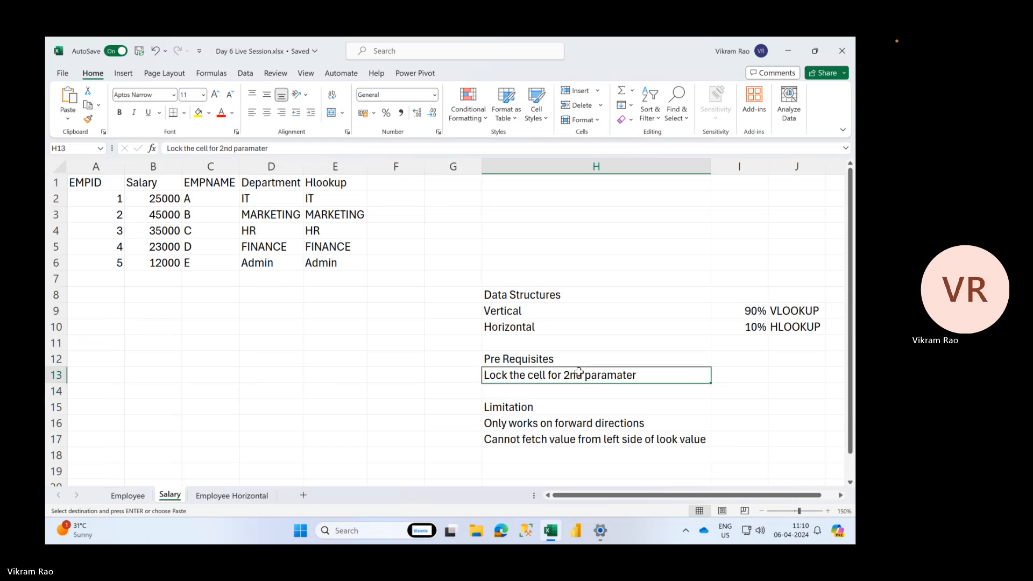
click(259, 150)
key(BackSpace)
text(e)
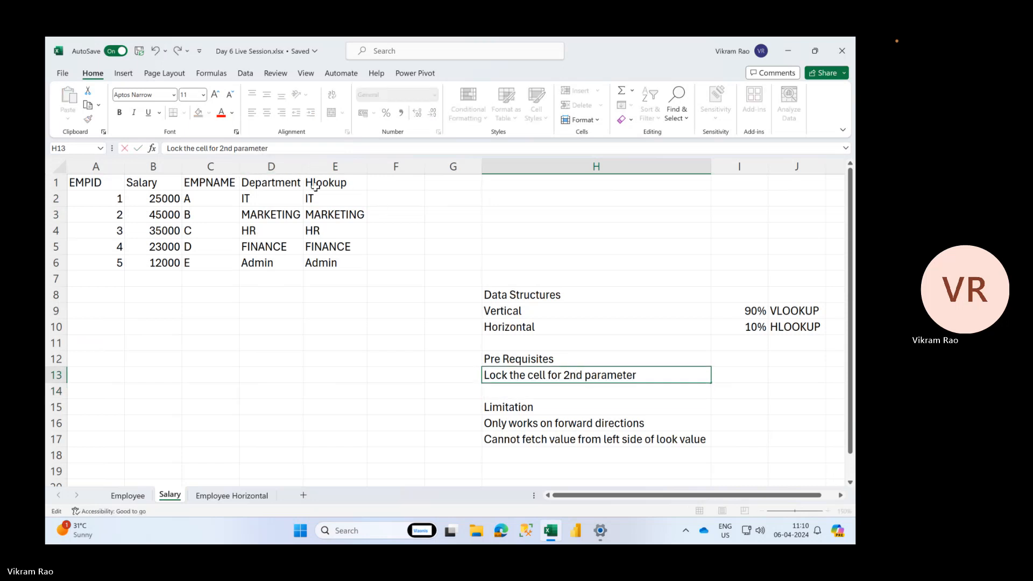
key(Tab)
key(Left)
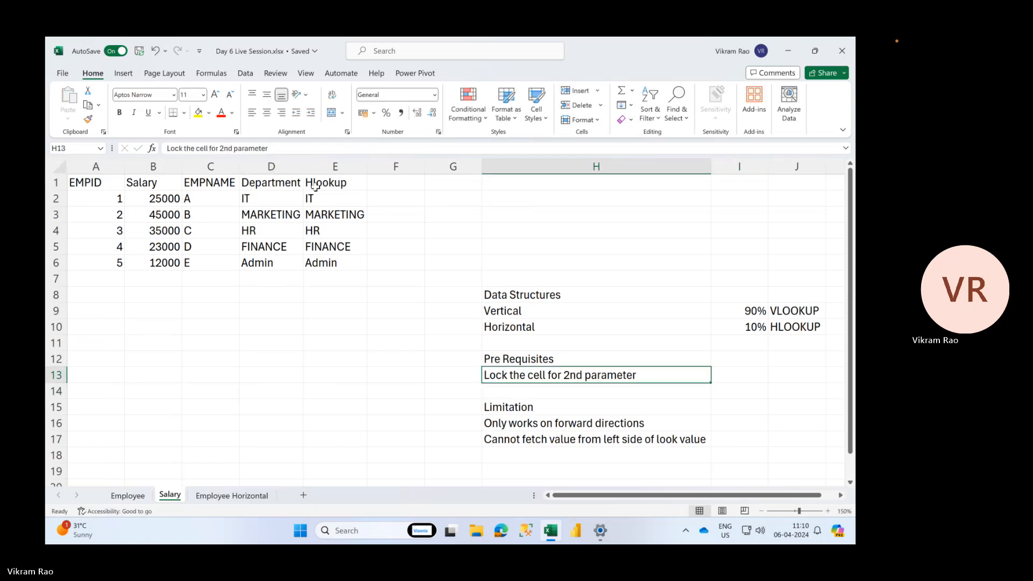
click(311, 210)
click(316, 200)
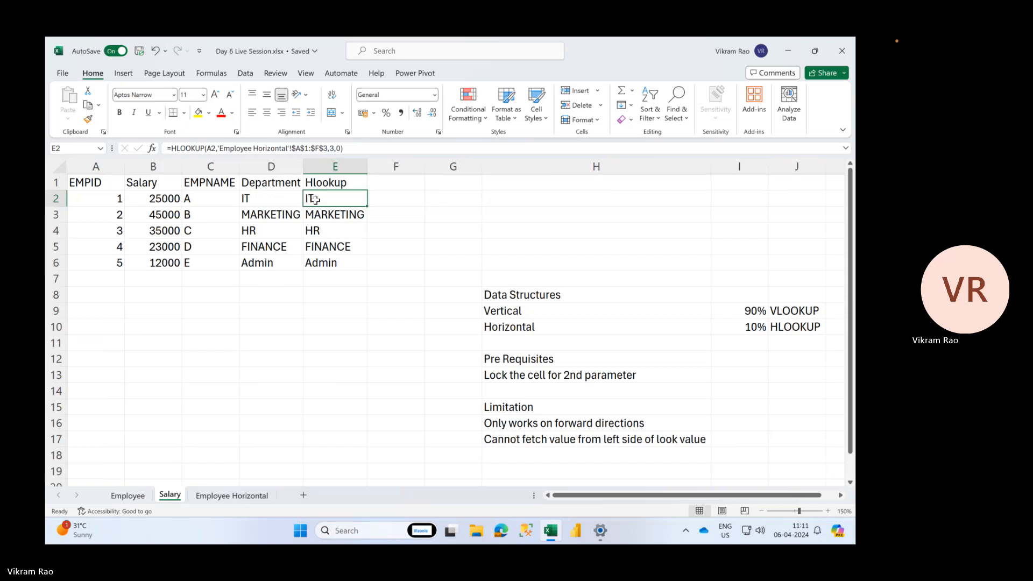
click(373, 168)
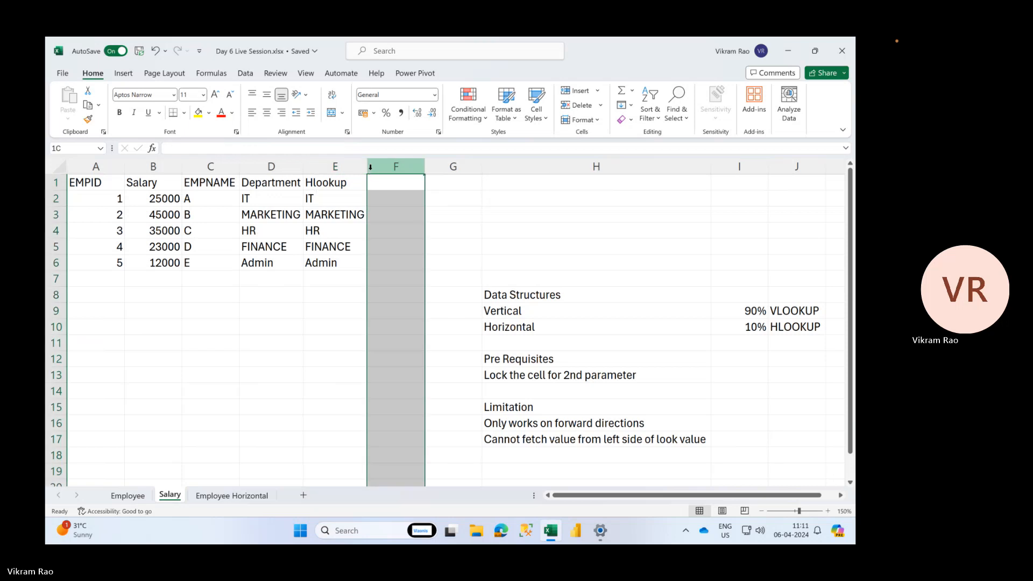
click(332, 281)
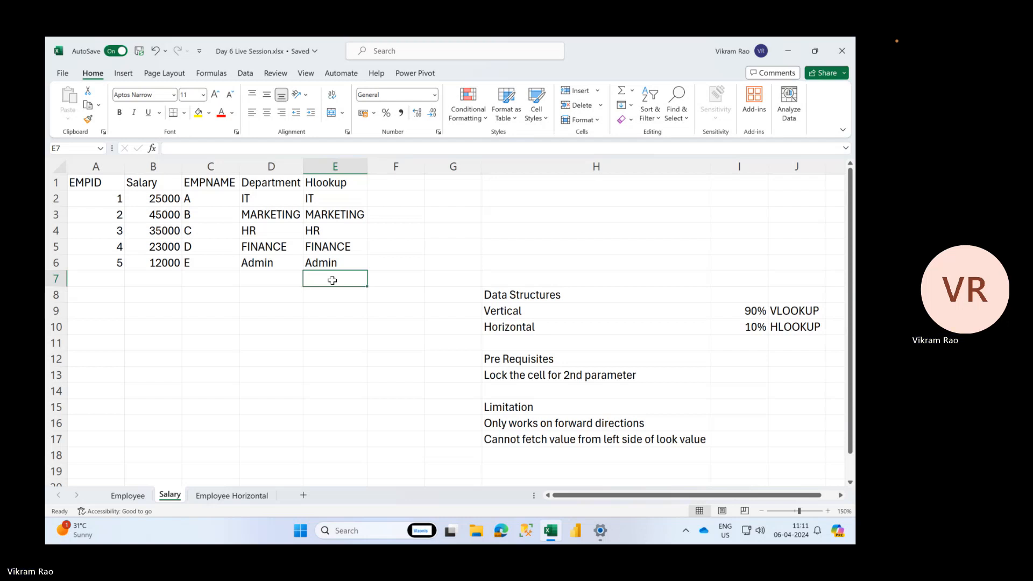
click(334, 199)
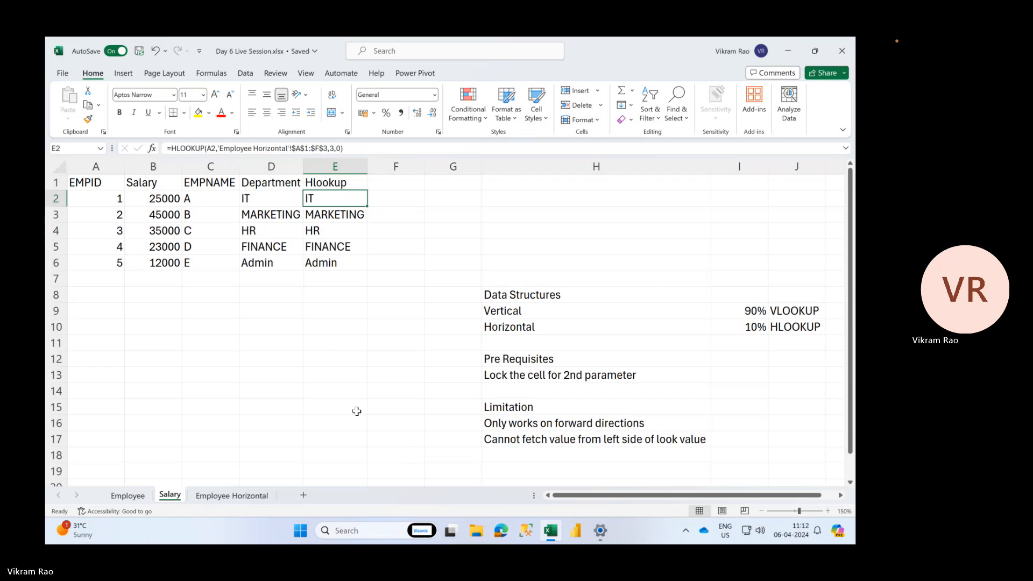
- Switch to File Explorer and open the Sample - Superstore workbook from the Excel Batch 9 folder in OneDrive
click(471, 529)
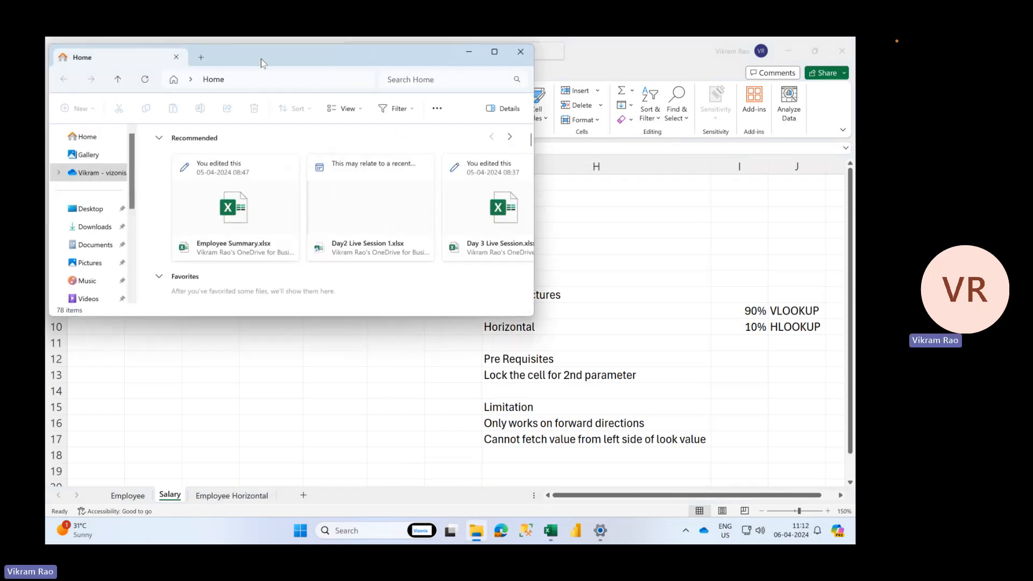
drag(260, 60, 534, 225)
scroll(525, 359, down, 5)
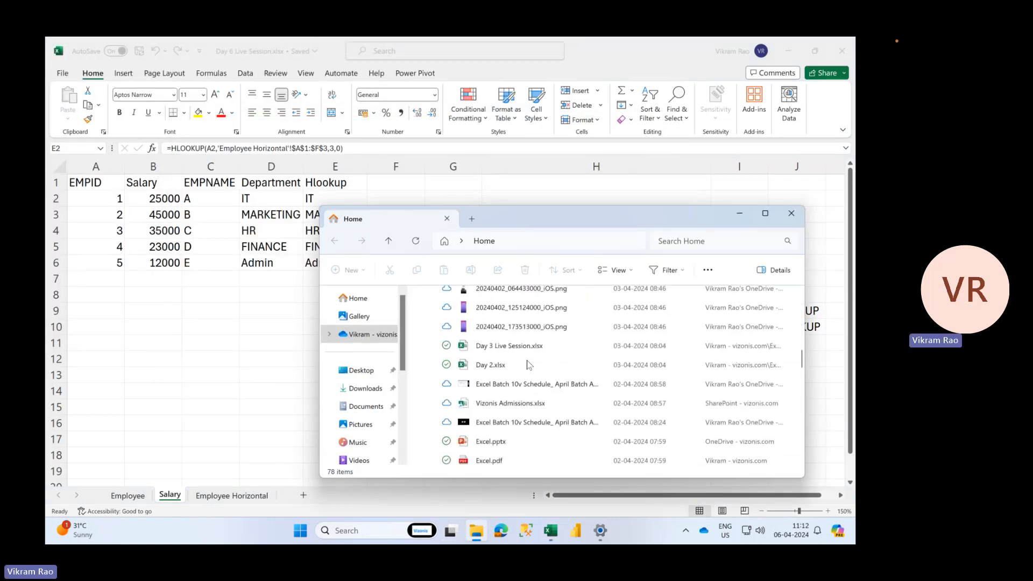
click(371, 334)
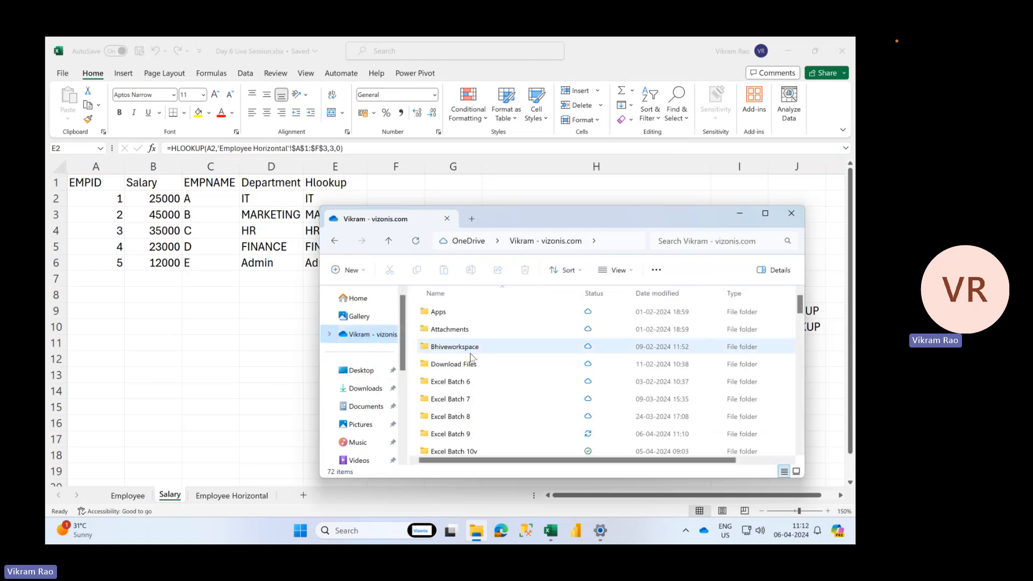
double_click(478, 431)
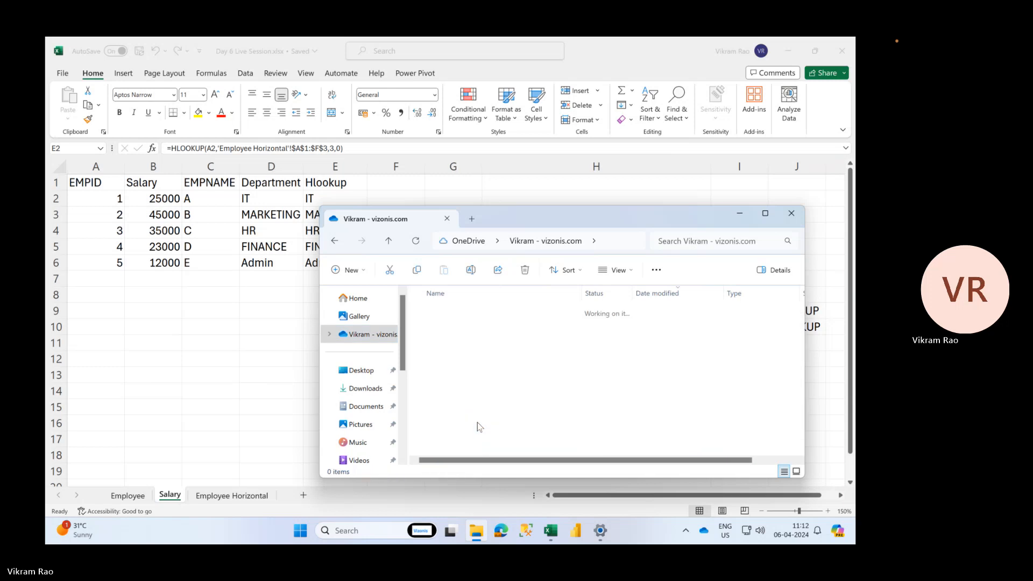
scroll(491, 411, down, 2)
scroll(490, 411, up, 2)
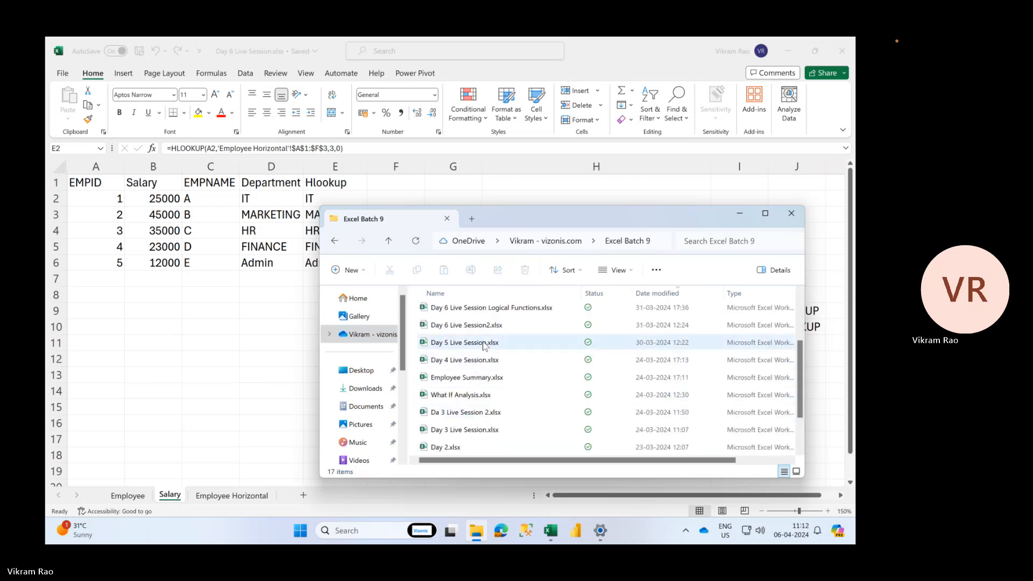
double_click(482, 382)
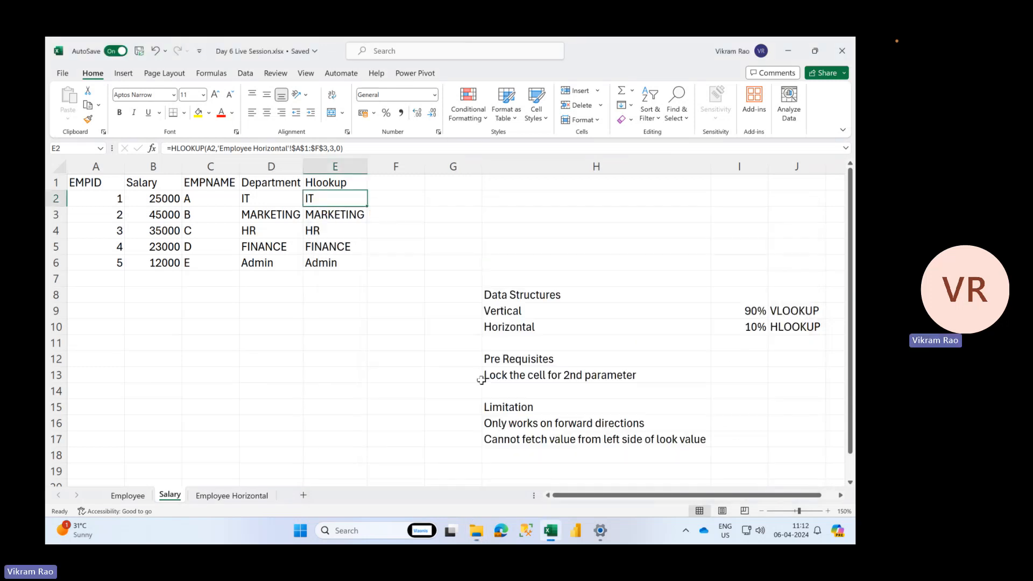
click(426, 348)
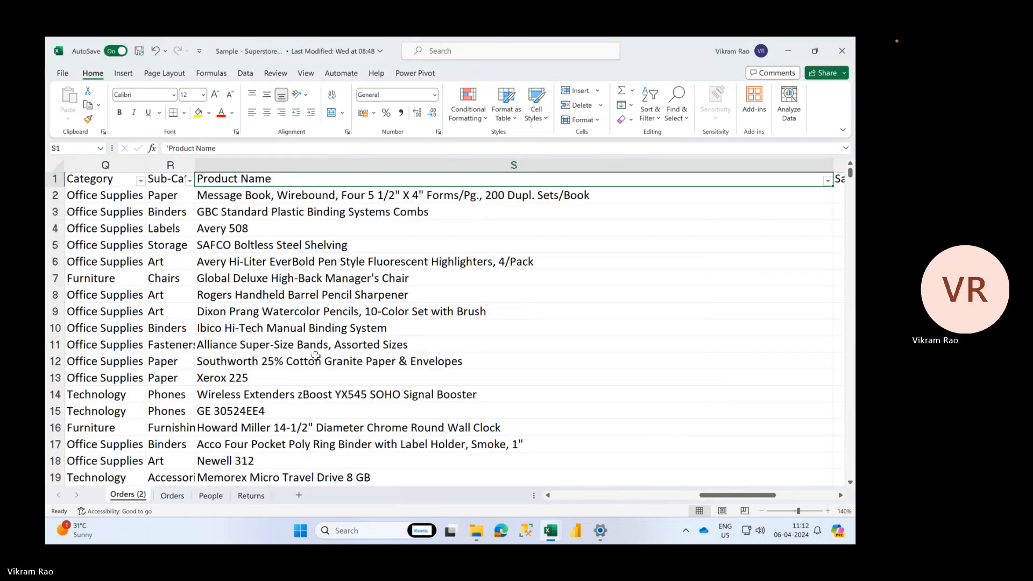
- Highlight duplicate Order IDs in column B of the Returns sheet using Light Red Fill with Dark Red Text
click(260, 495)
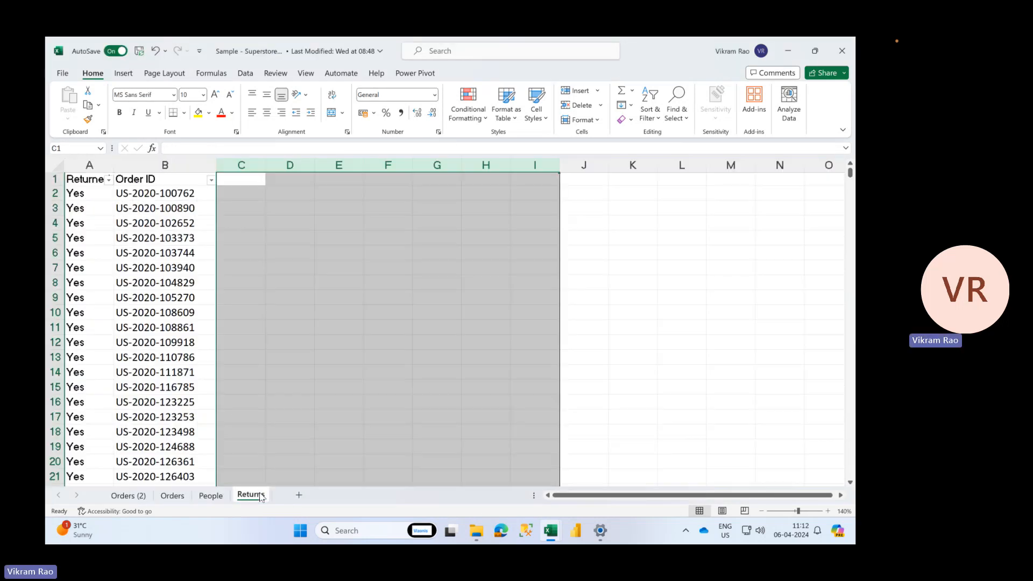
click(199, 251)
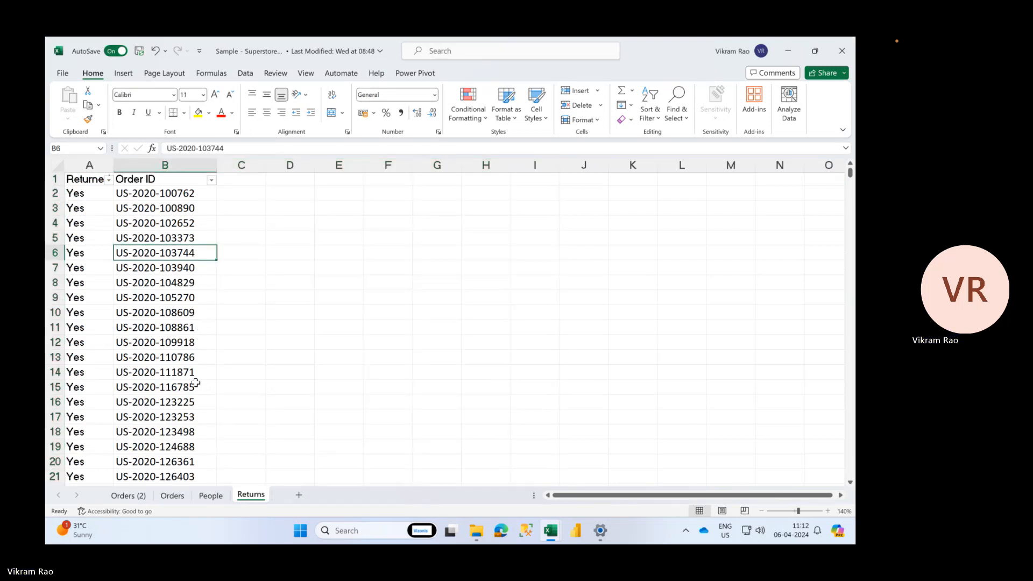
scroll(192, 415, down, 6)
scroll(191, 415, down, 11)
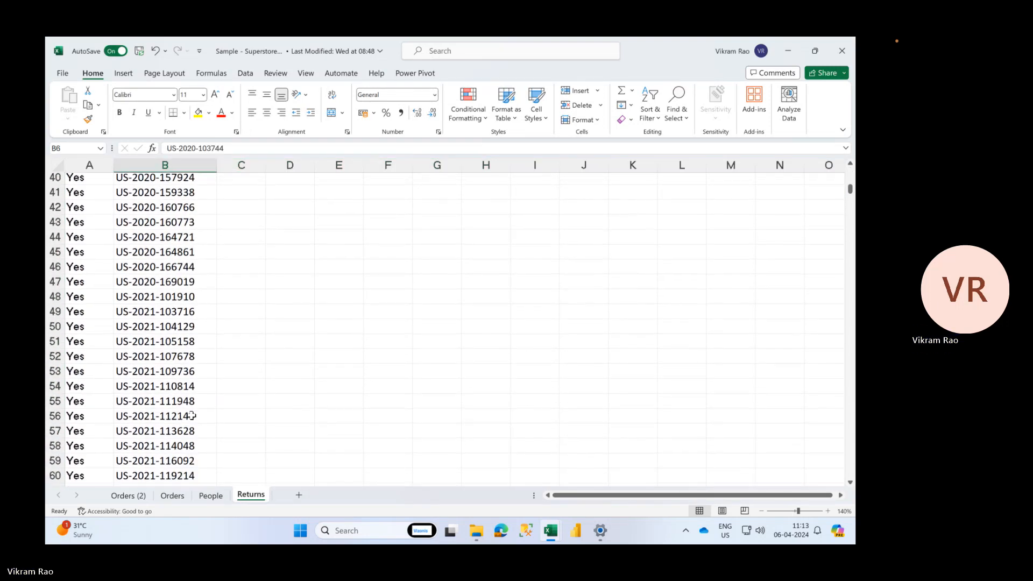
click(203, 166)
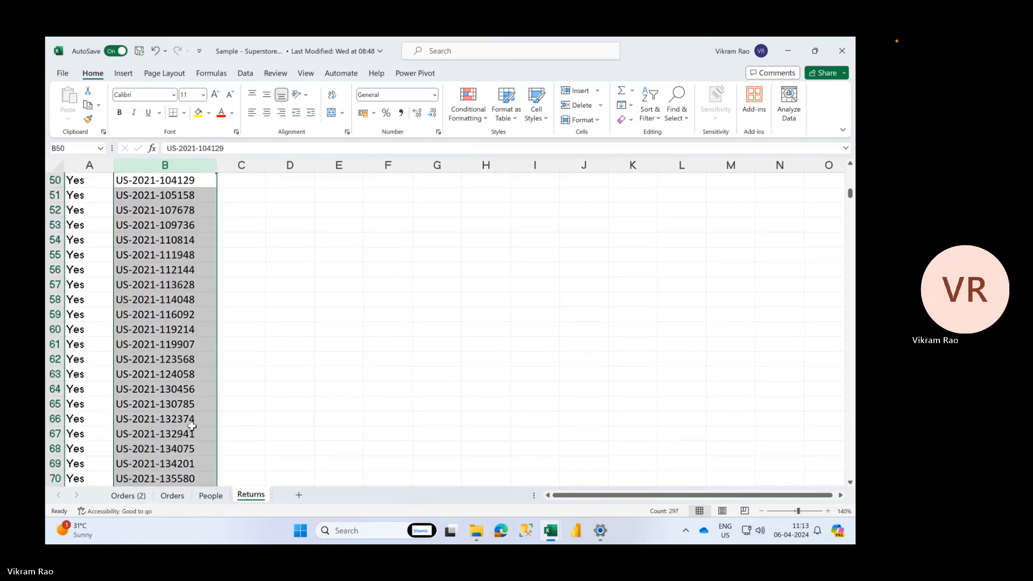
click(481, 114)
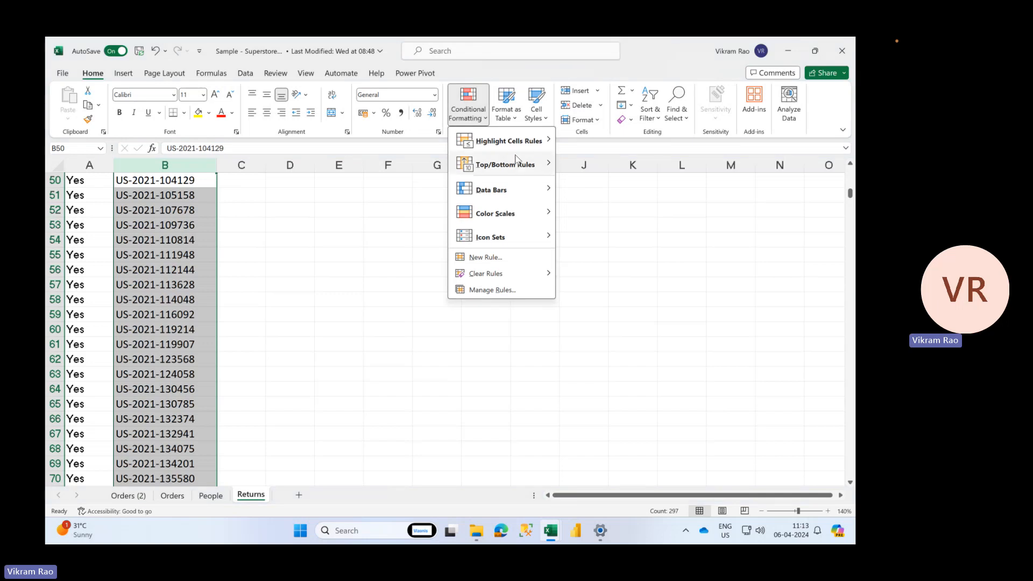
mouse_move(495, 138)
click(612, 278)
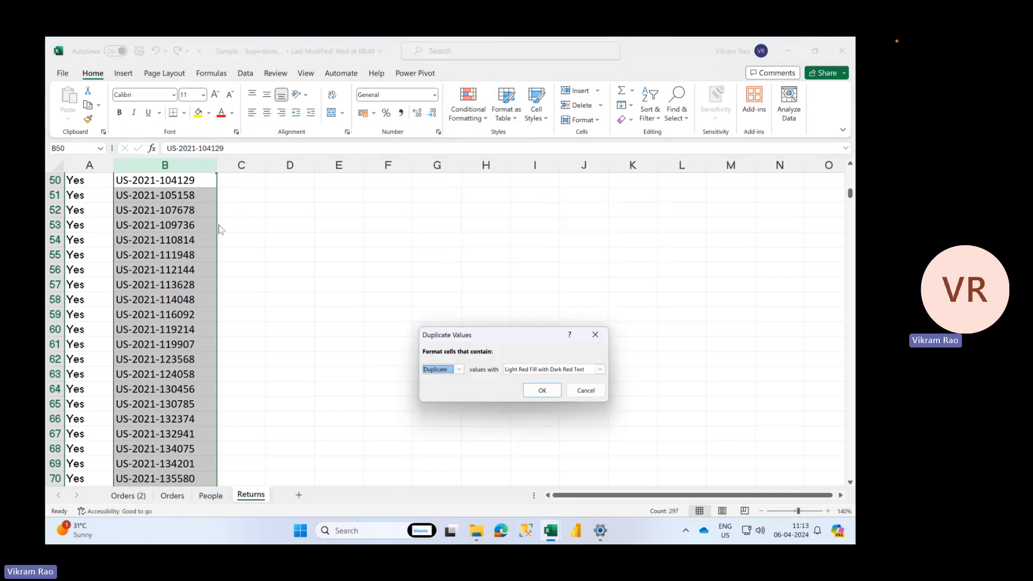
click(540, 390)
- Check the Order ID column on Returns for coloured duplicates through its filter options and review the column's entry count
scroll(187, 291, up, 16)
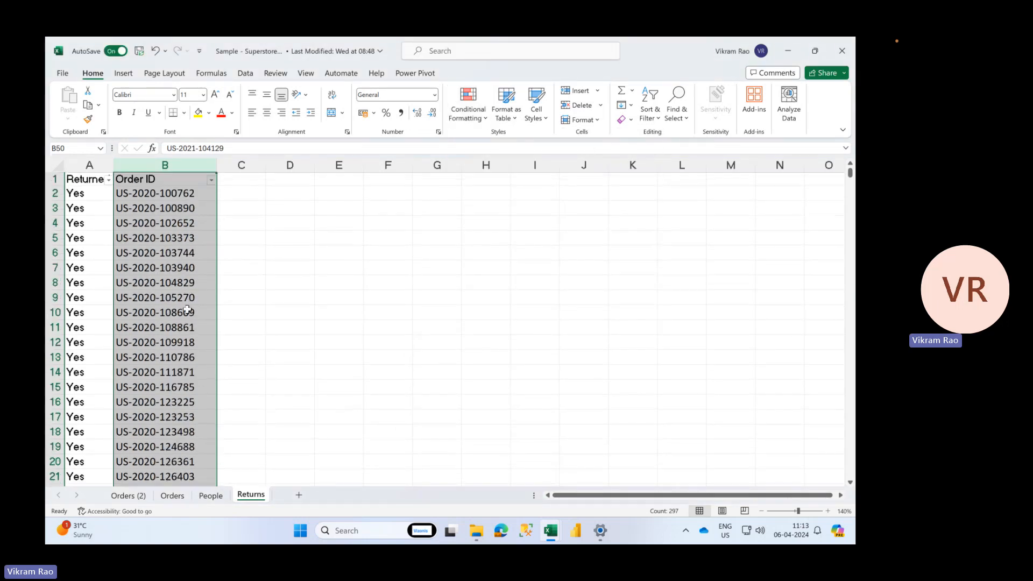
click(211, 180)
mouse_move(189, 226)
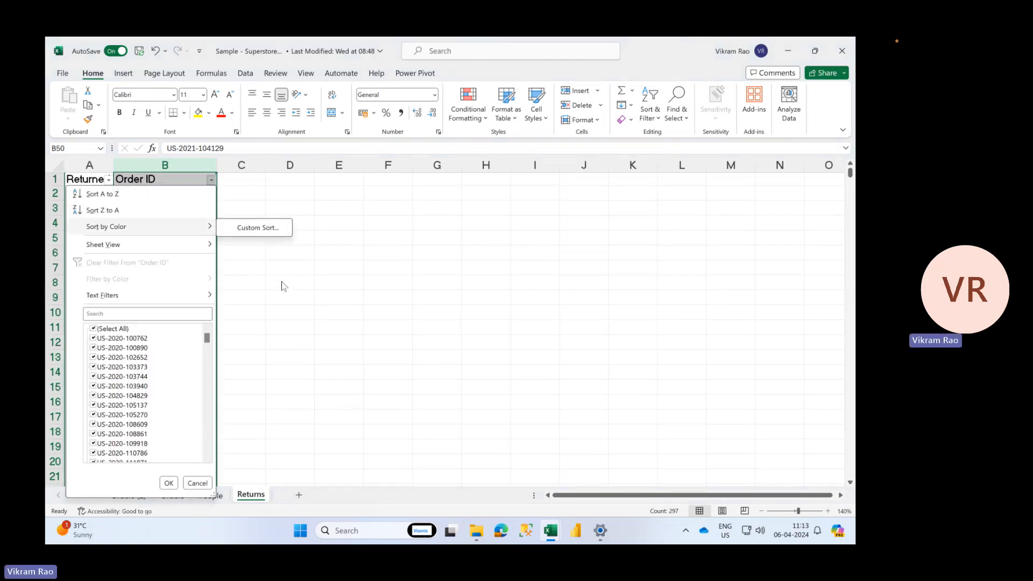
click(282, 282)
click(192, 242)
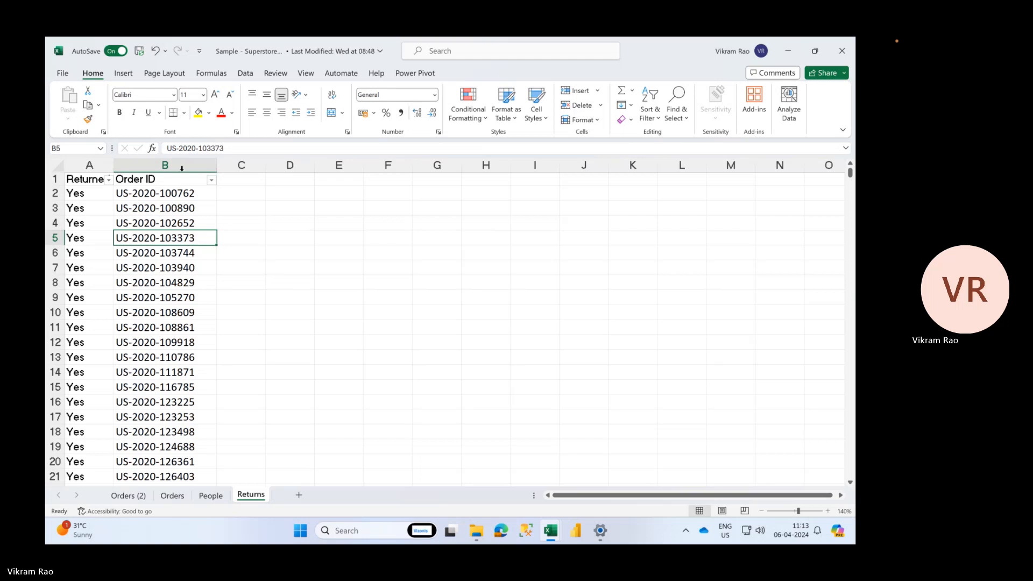
click(180, 165)
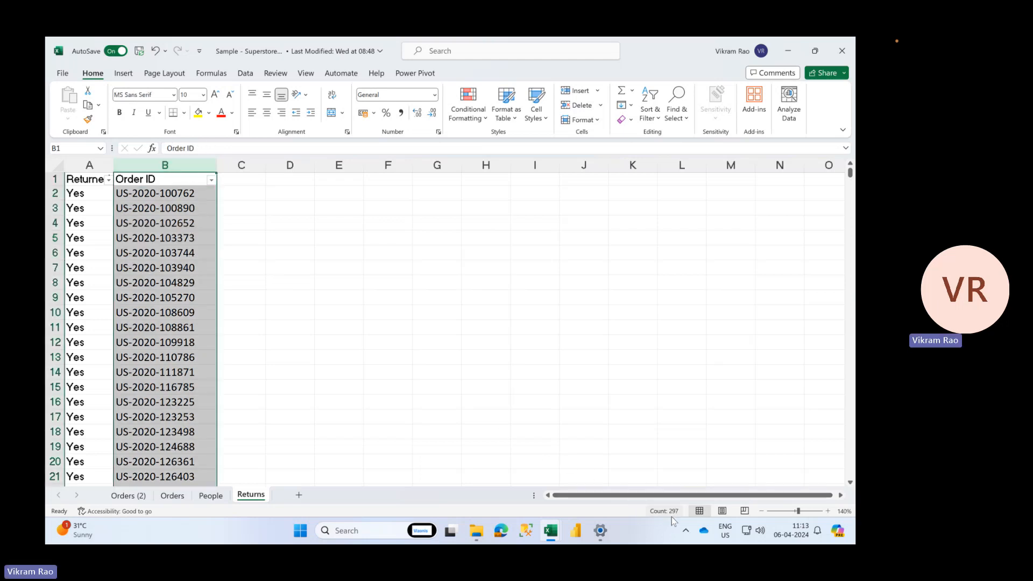
click(298, 382)
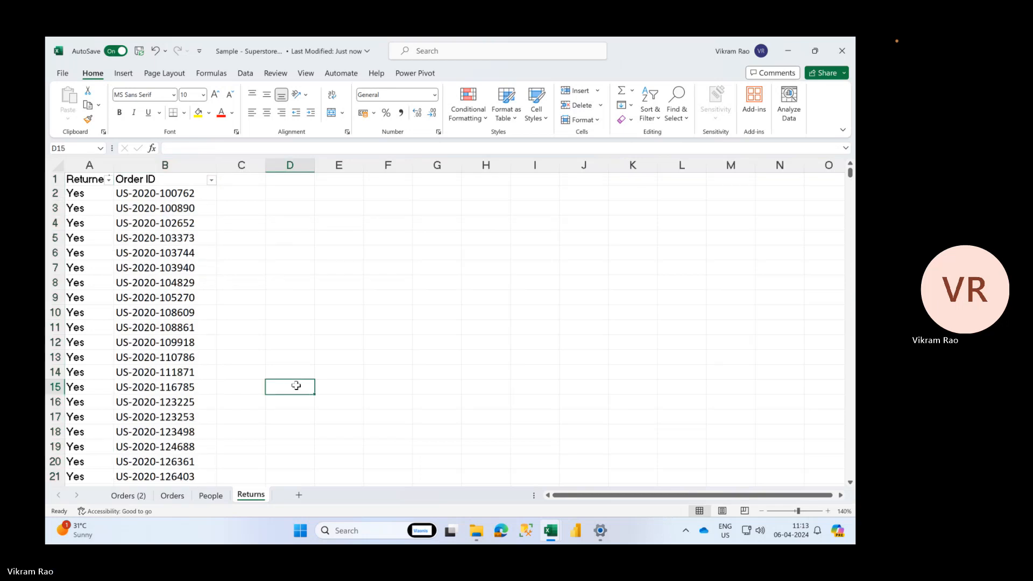
- Compare the columns of the Orders and Orders (2) sheets to find the one to use with Returns
click(168, 496)
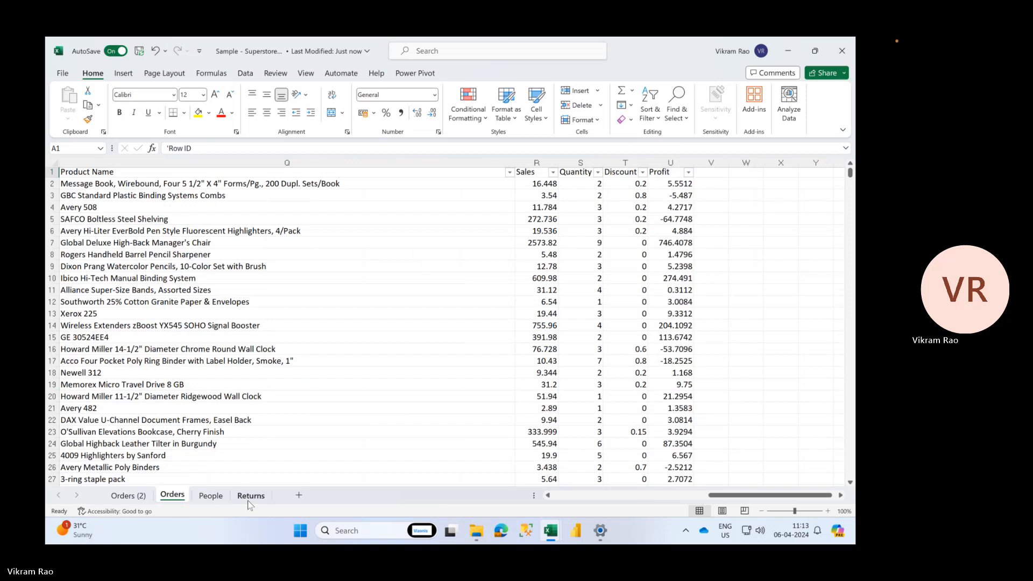
click(109, 509)
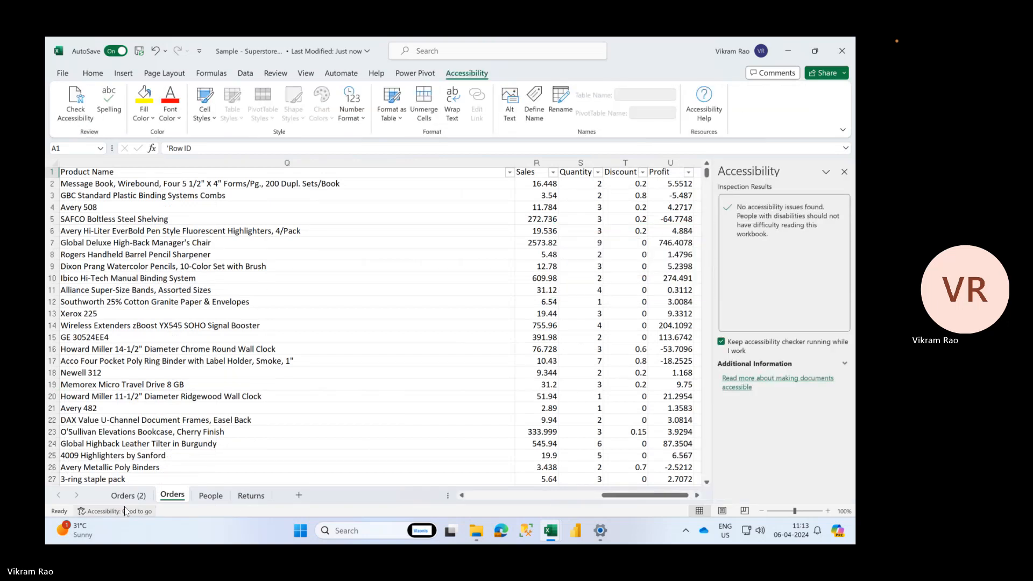
click(128, 495)
scroll(173, 387, left, 5)
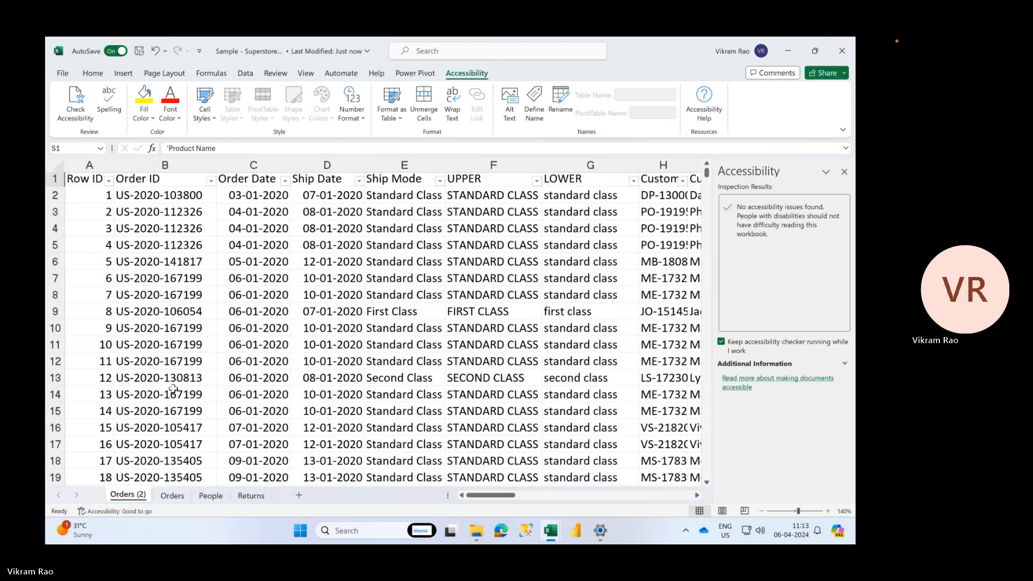
click(172, 495)
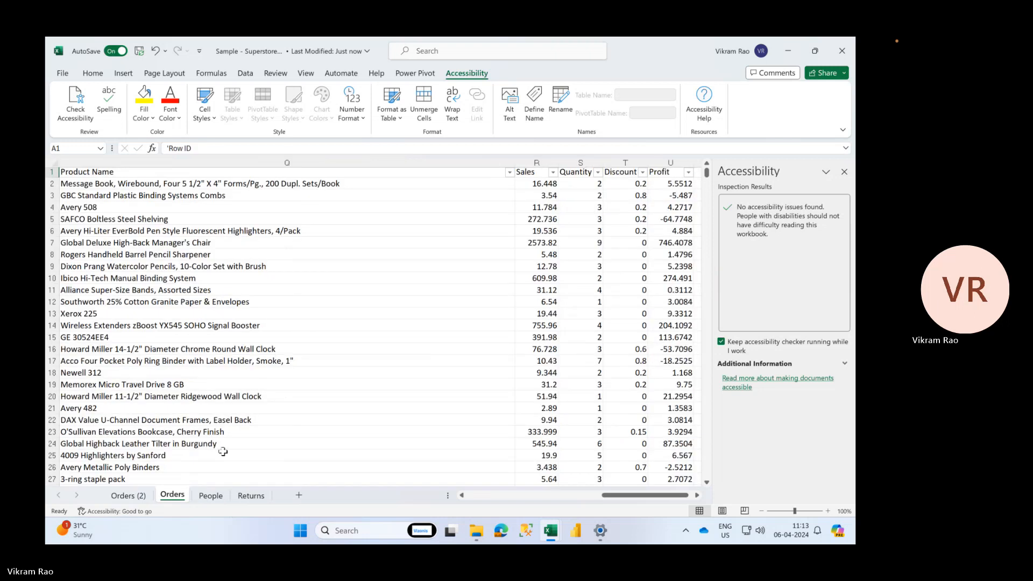
- Copy the Orders and Returns sheets together to the end of the Day 6 Live Session workbook
right_click(249, 496)
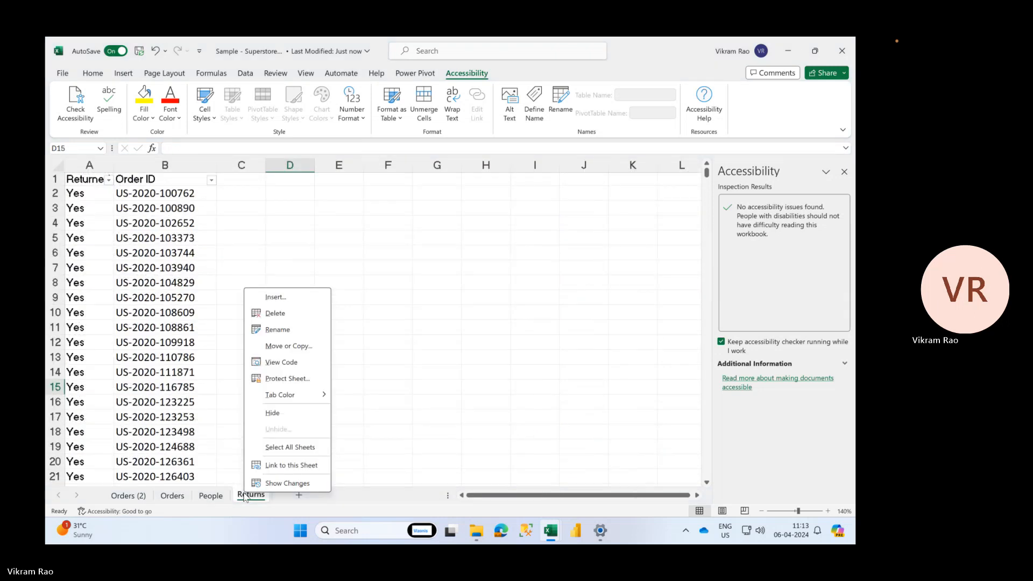
click(170, 496)
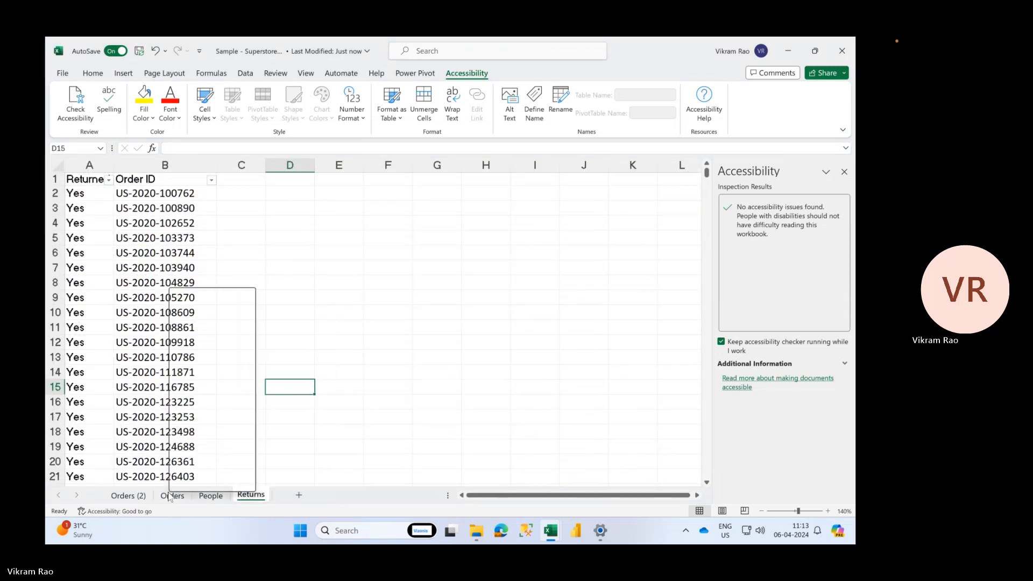
right_click(255, 499)
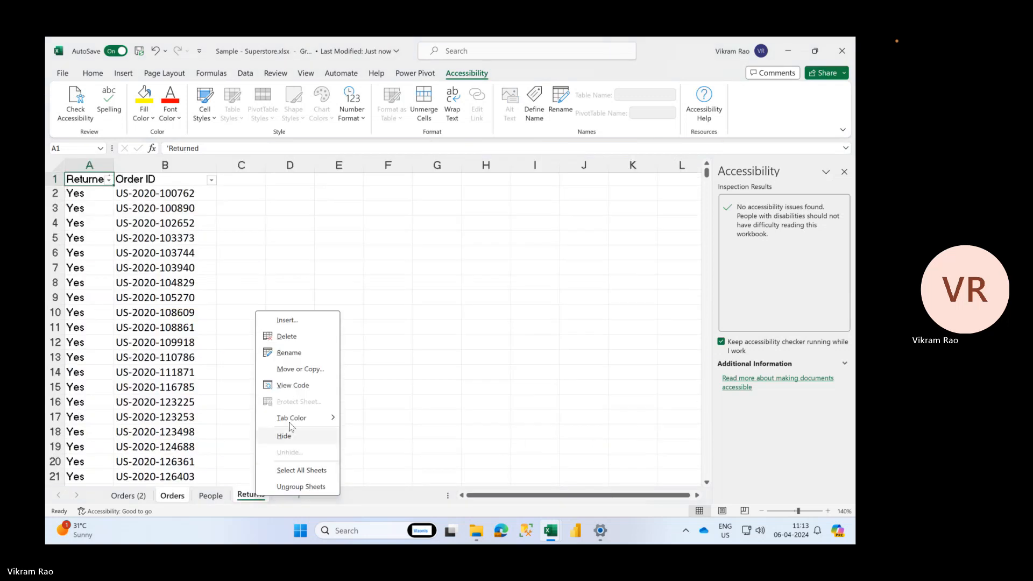
click(300, 369)
click(237, 444)
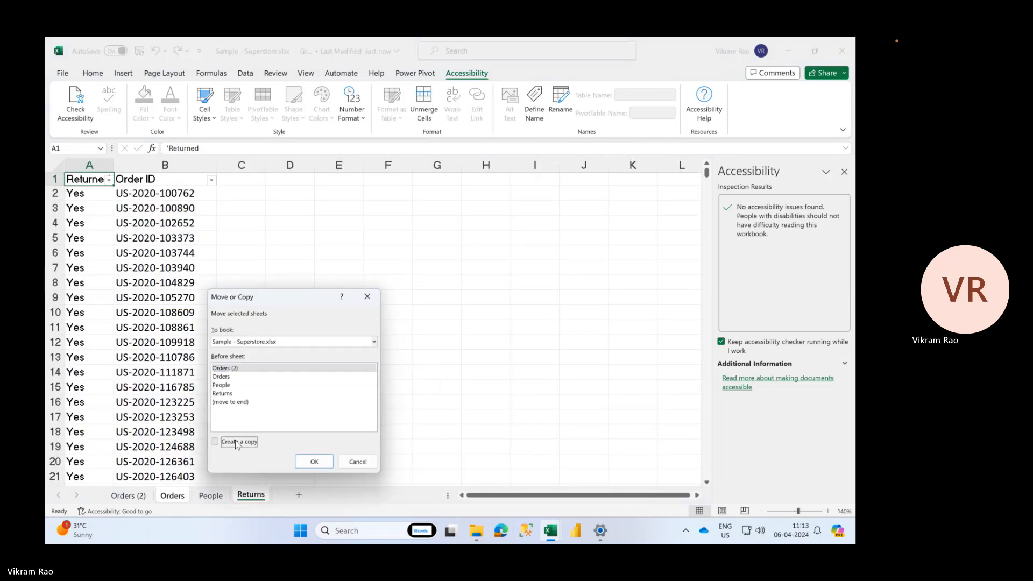
click(245, 342)
click(246, 365)
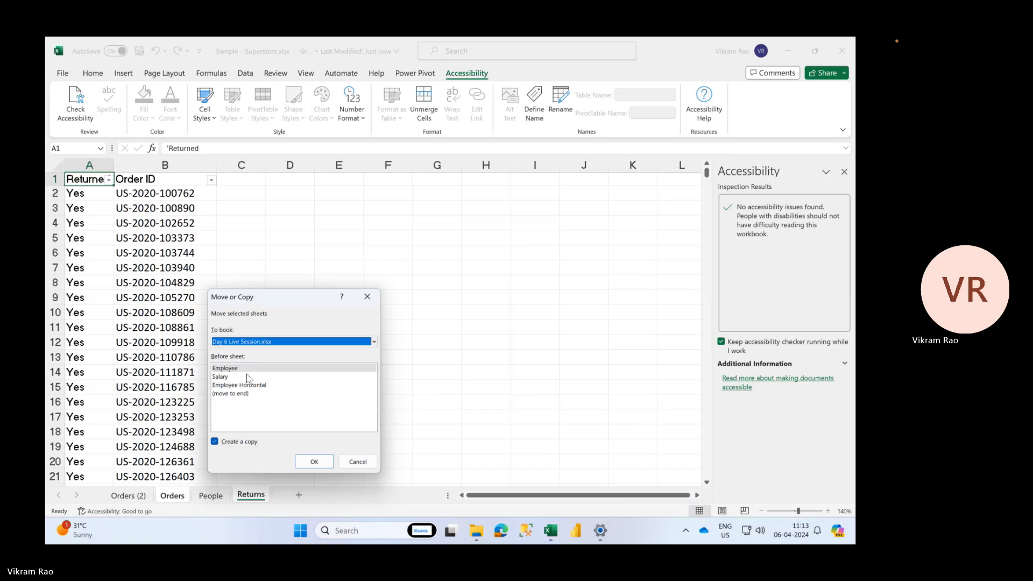
click(247, 395)
click(313, 462)
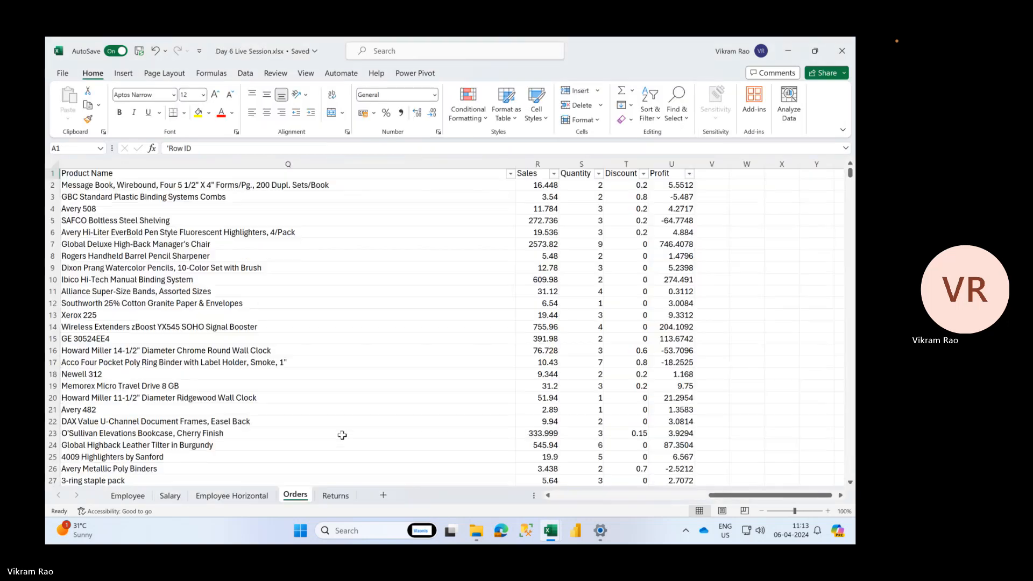
- Switch to Windows Settings, set the display resolution to 2880 × 1800 and keep the changes
key(ctrl+Left)
key(ctrl+Right)
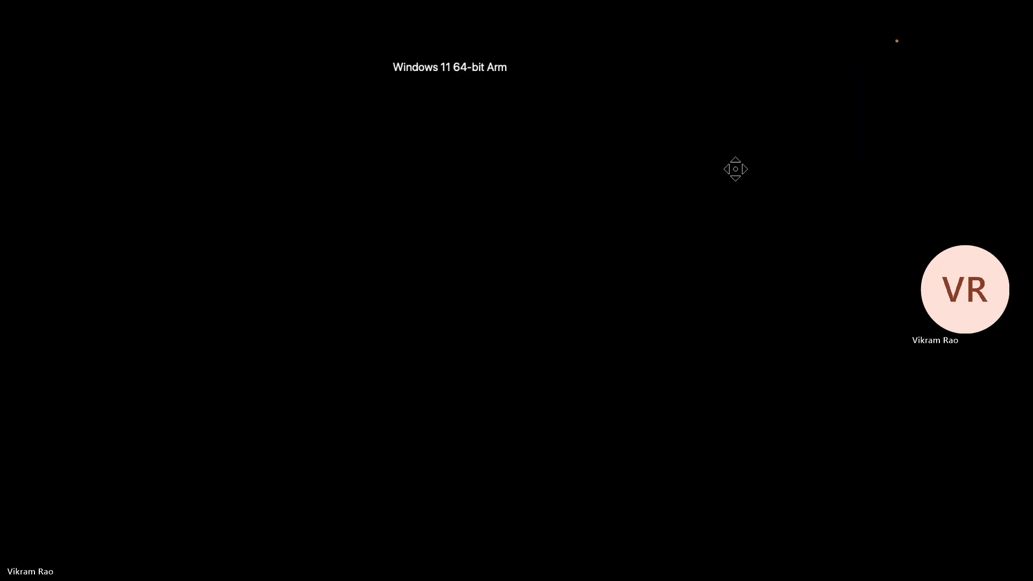
click(546, 522)
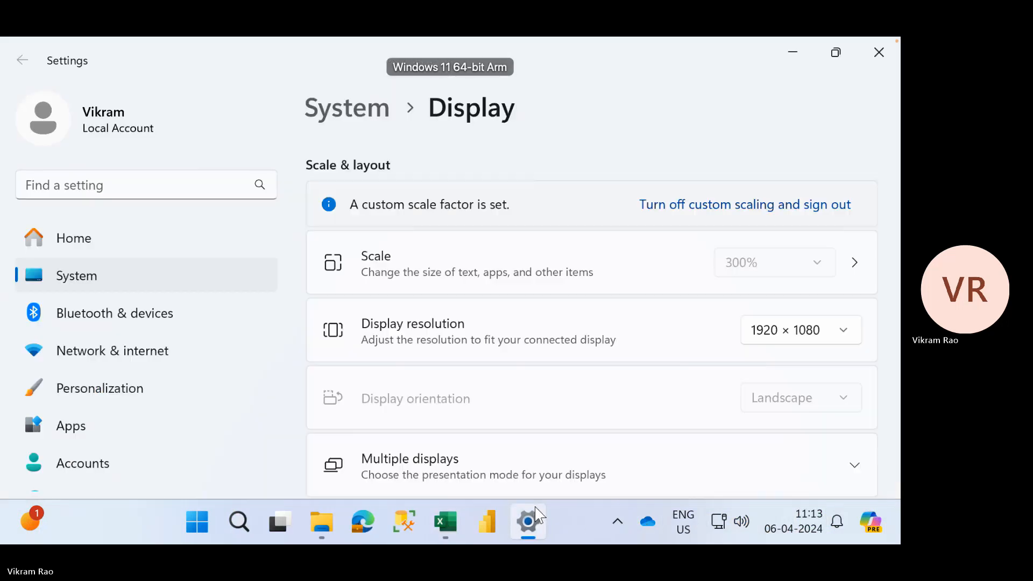
click(751, 335)
scroll(790, 269, up, 3)
click(790, 192)
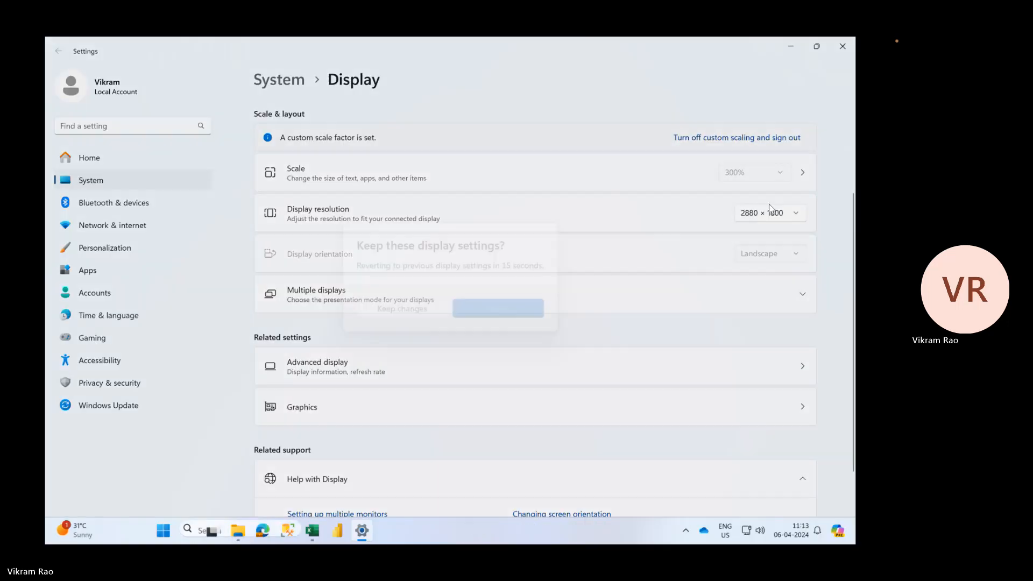
click(434, 307)
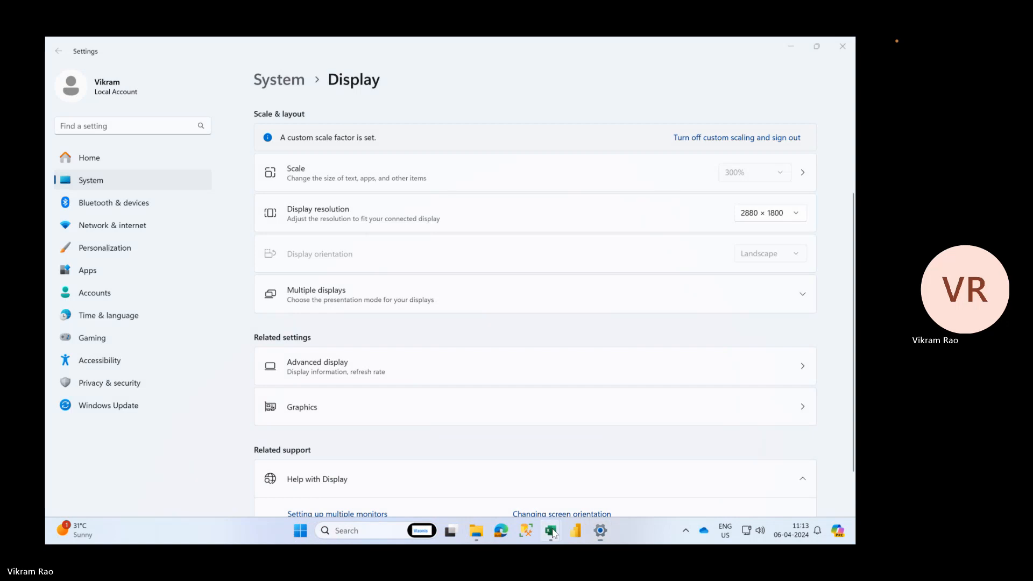
- Switch back to Excel and close the Sample - Superstore workbook
mouse_move(549, 531)
click(589, 484)
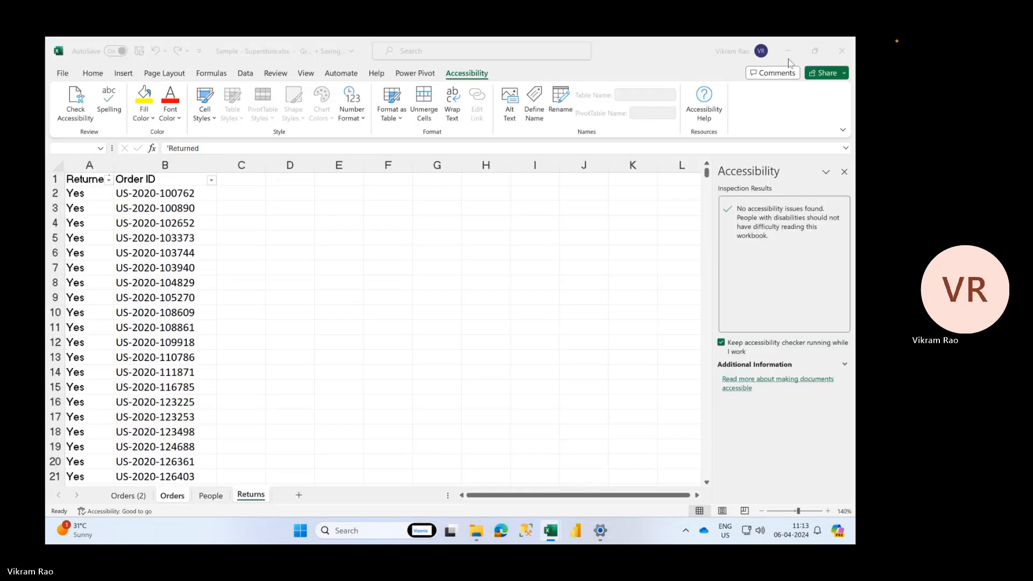
click(841, 53)
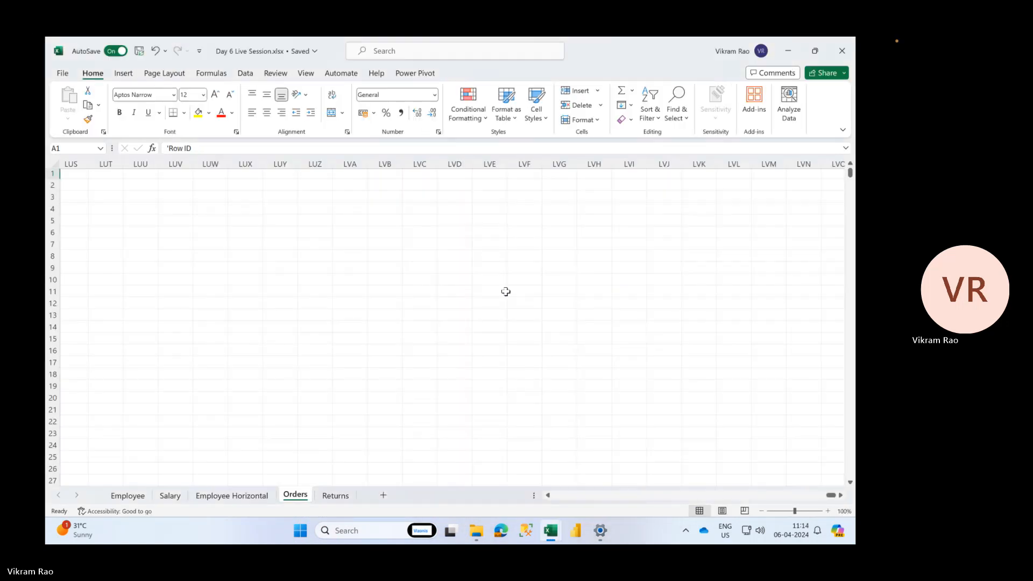
- Return to the Row ID column at the start of the Orders sheet's data
click(473, 296)
scroll(283, 378, left, 15)
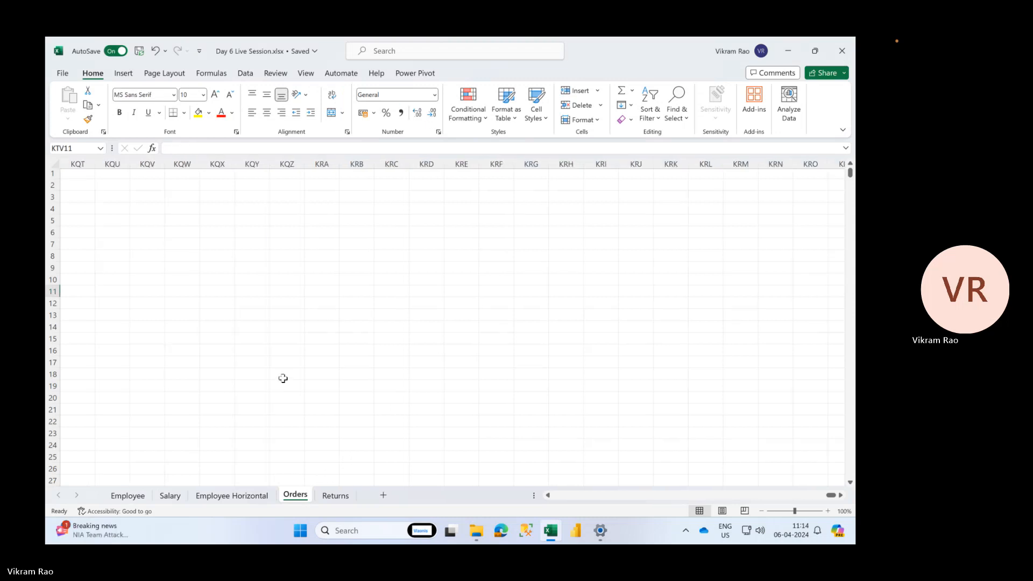
click(159, 279)
key(ctrl+Left)
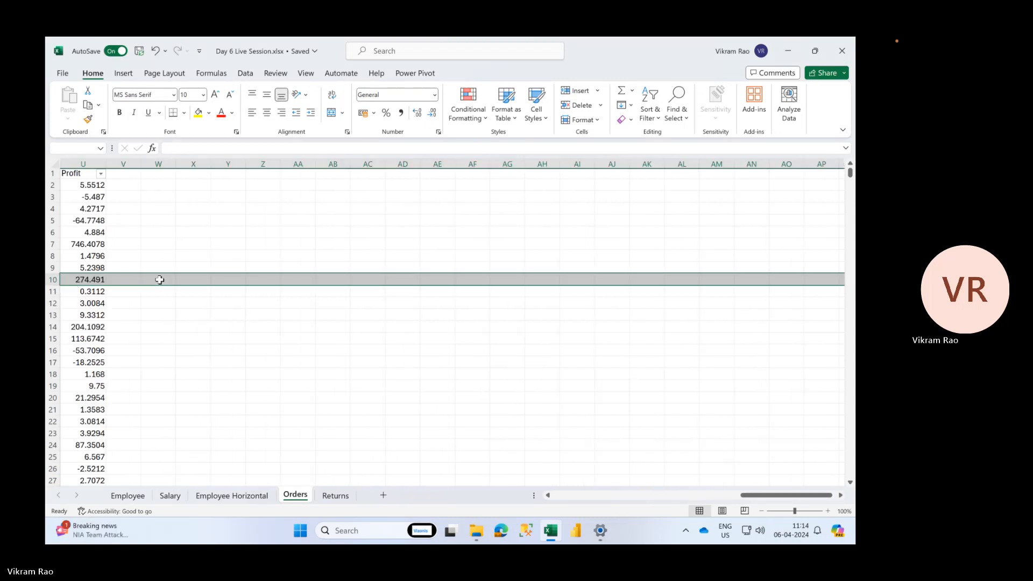
click(90, 199)
key(Left)
key(Left)
key(ctrl+Left)
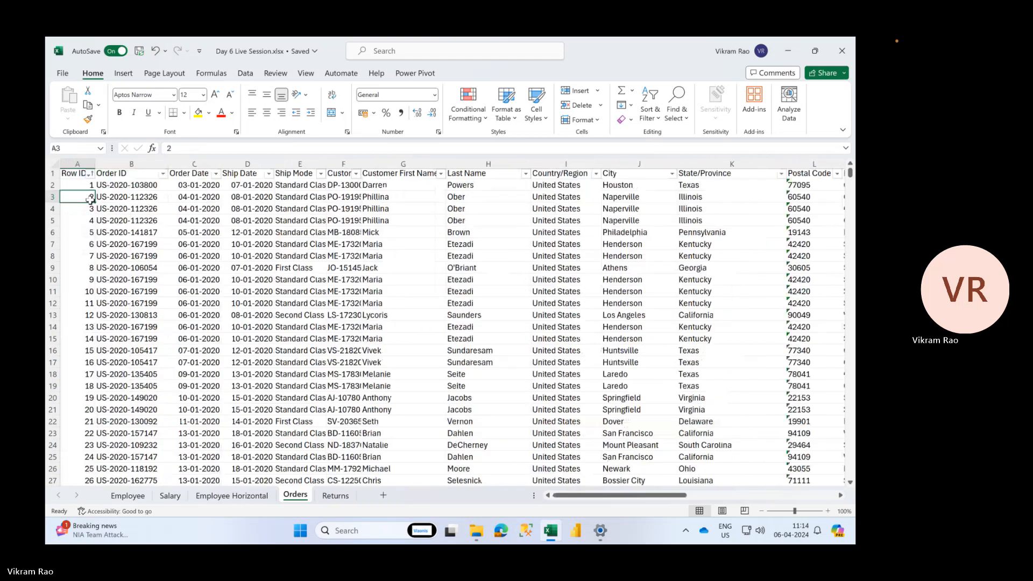
- Copy the first Order ID from cell B2 of the Returns sheet and go to the Orders sheet
click(335, 495)
click(153, 165)
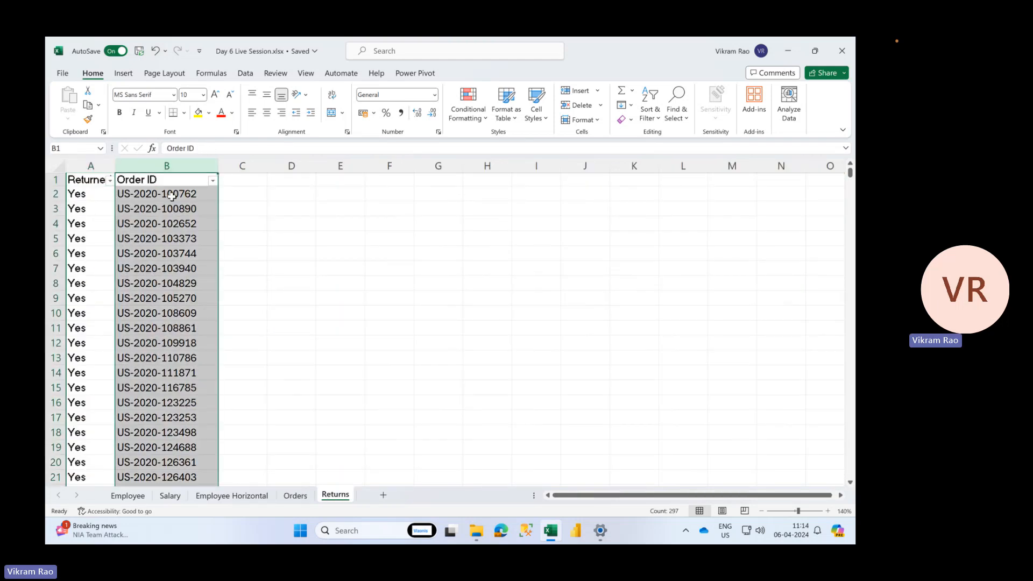
click(171, 196)
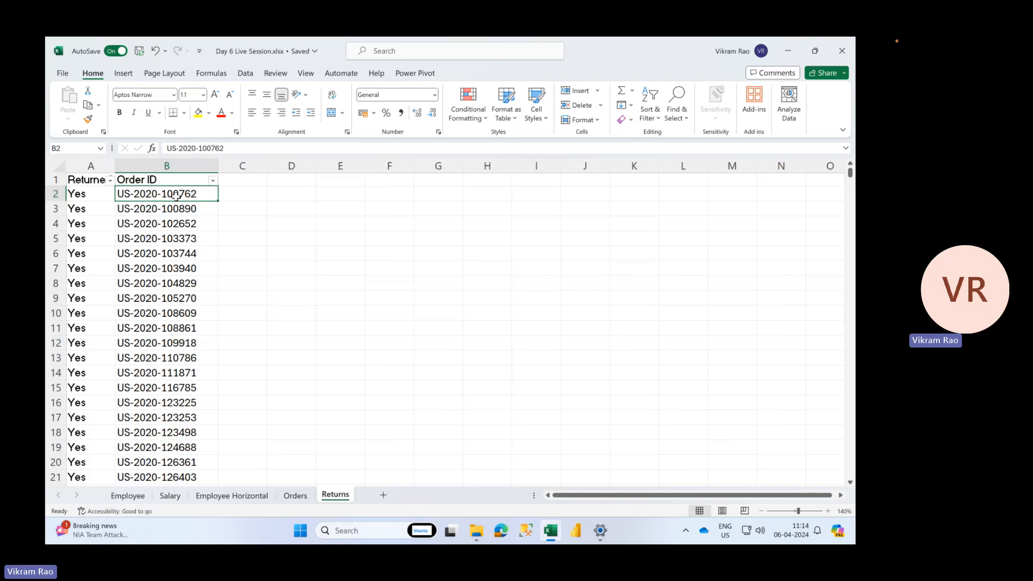
click(234, 193)
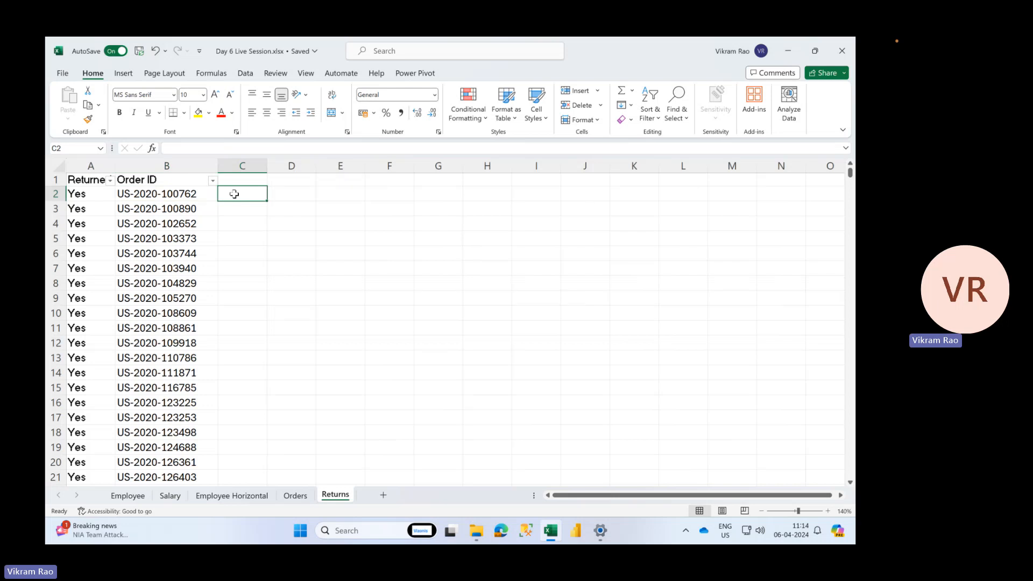
click(199, 194)
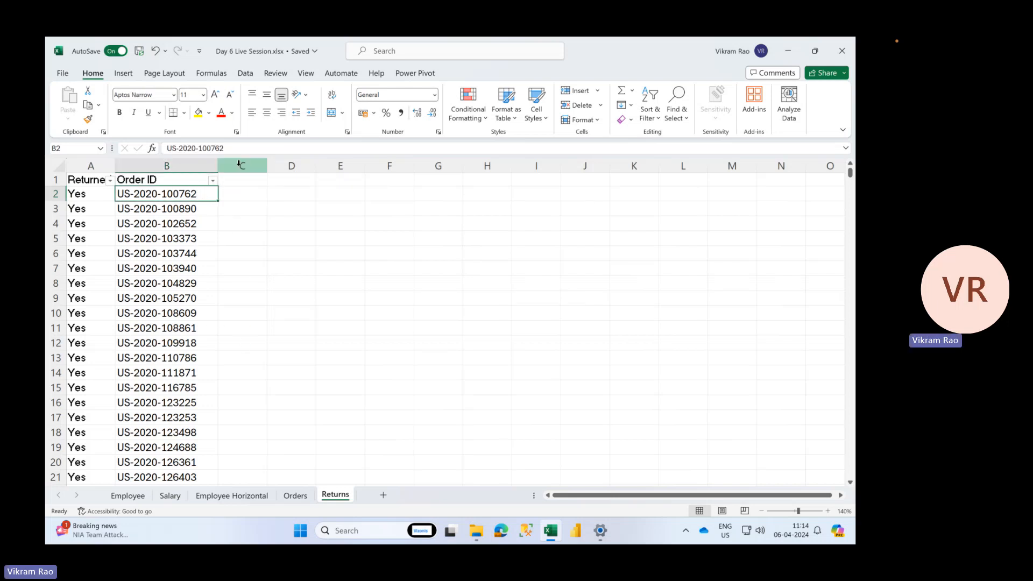
drag(224, 148, 137, 151)
key(ctrl+c)
click(137, 148)
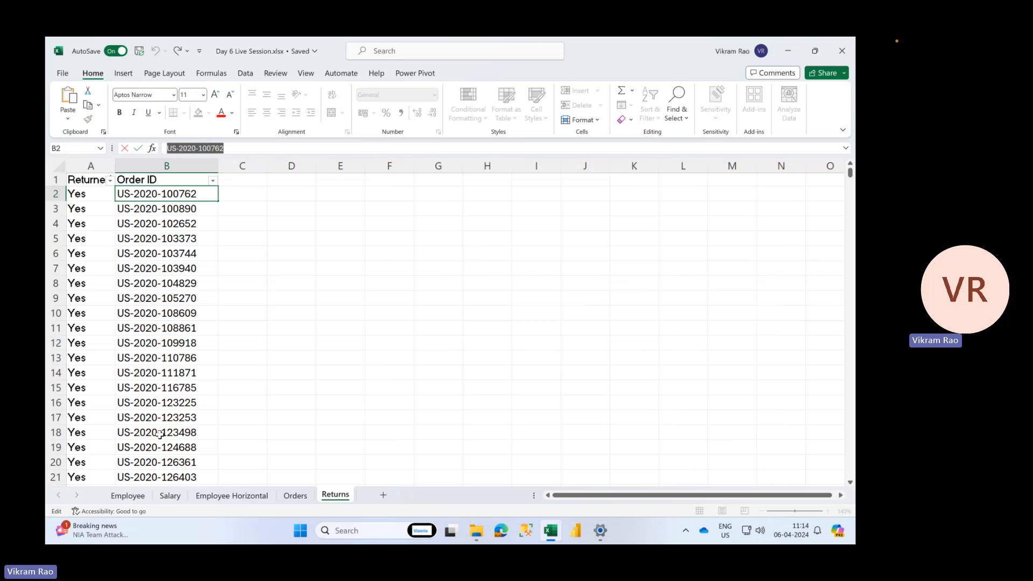
click(296, 495)
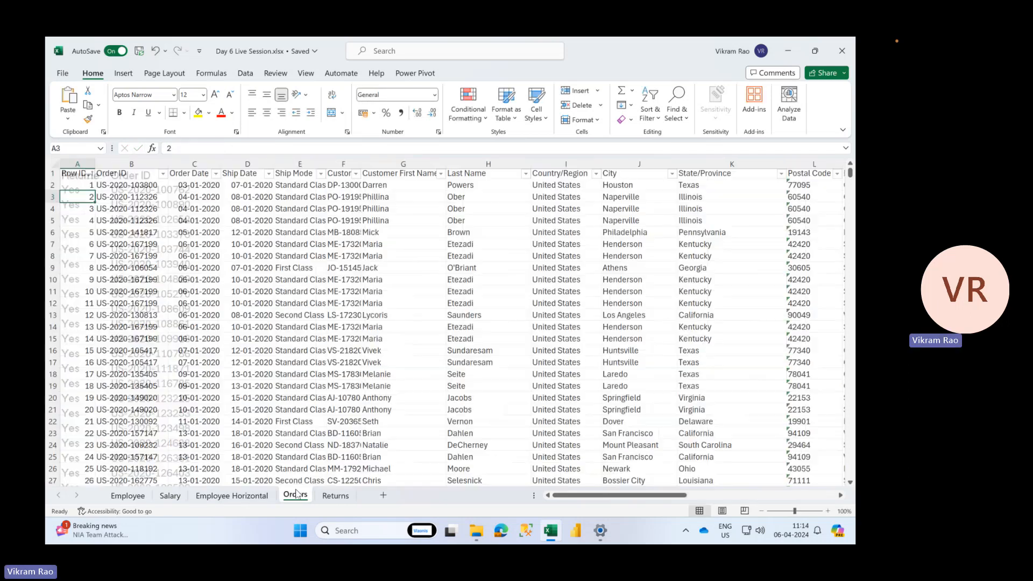
- Search the Orders sheet for the order ID copied from the Returns sheet, and close the search once it is located
click(249, 255)
key(ctrl+f)
key(ctrl+v)
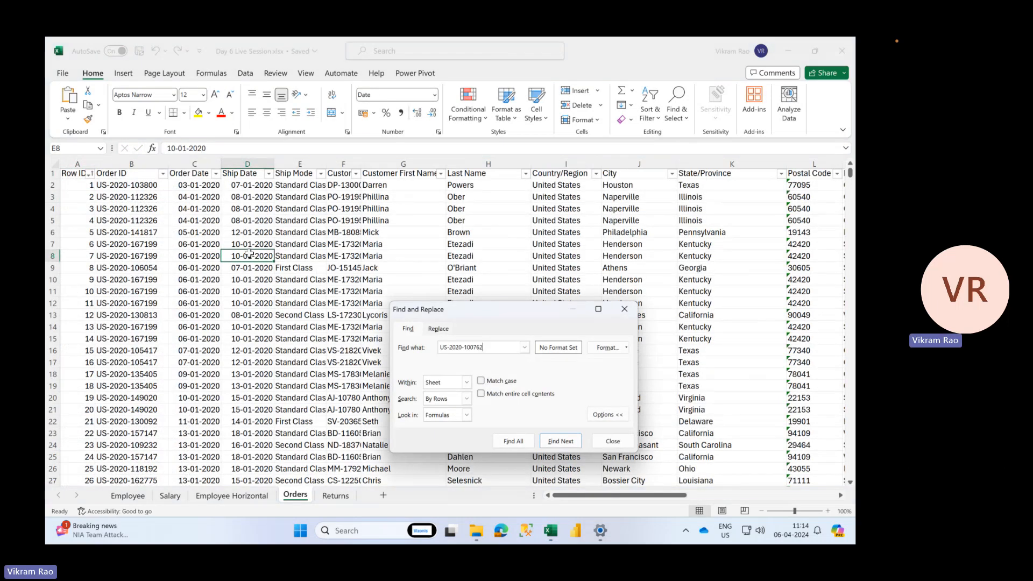
key(Return)
click(611, 442)
- Examine the matching order's row on the Orders sheet, field by field from Order Date across to State/Province
key(Right)
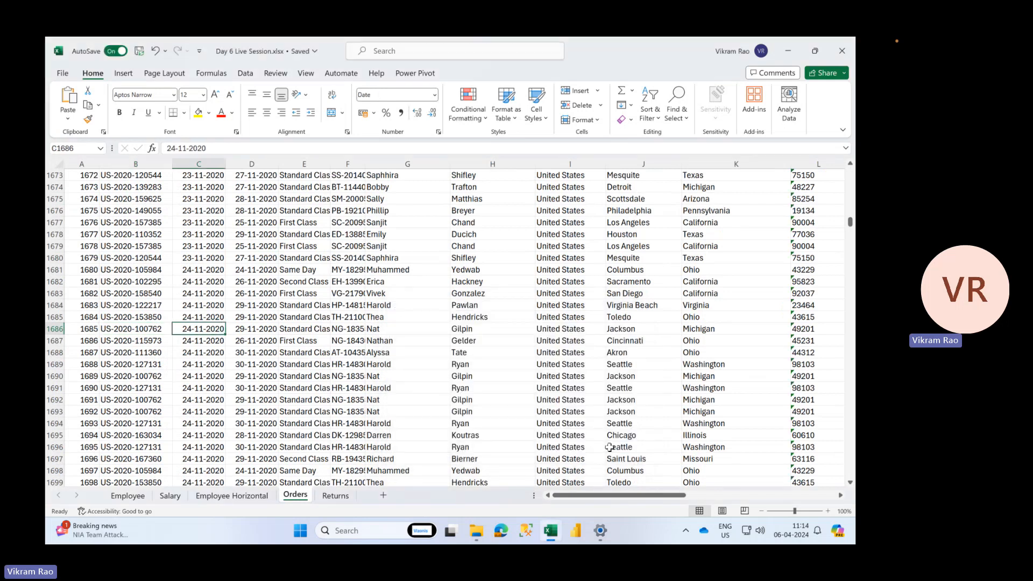
key(Right)
key(Right)
key(Right)
key(Right)
key(Right)
key(Right)
key(Right)
key(Right)
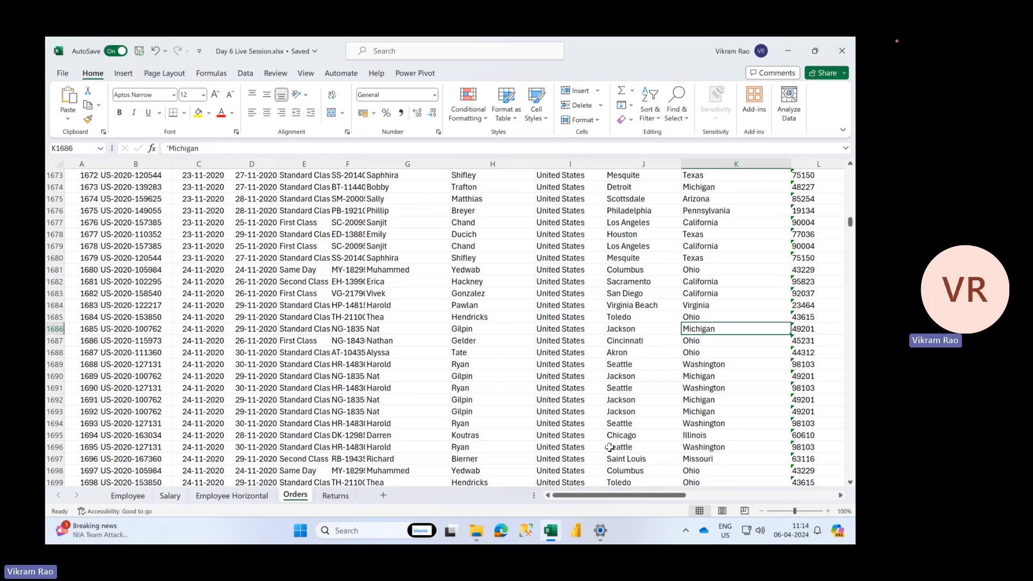
- Review the Orders sheet's column headers one by one from Order ID across to Product ID
key(ctrl+shift+Up)
click(138, 177)
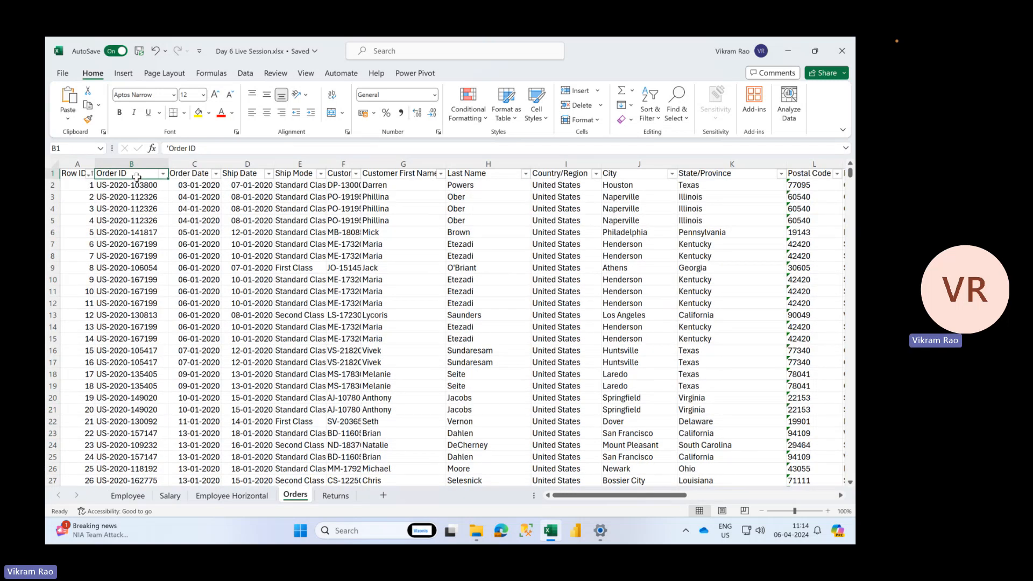
key(Right)
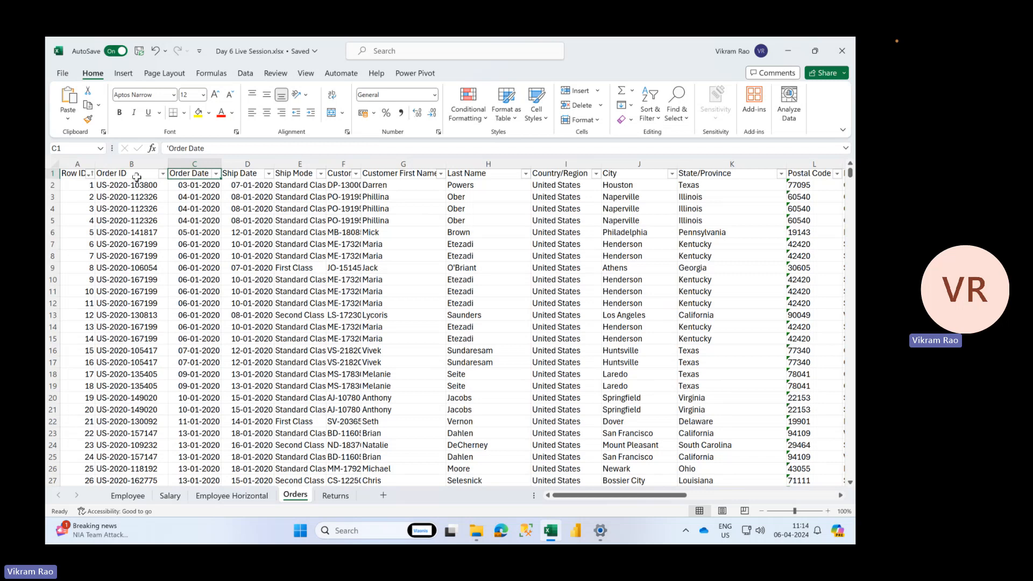
key(Right)
key(Right)
key(Right)
key(Right)
key(Right)
key(Right)
key(Right)
key(Right)
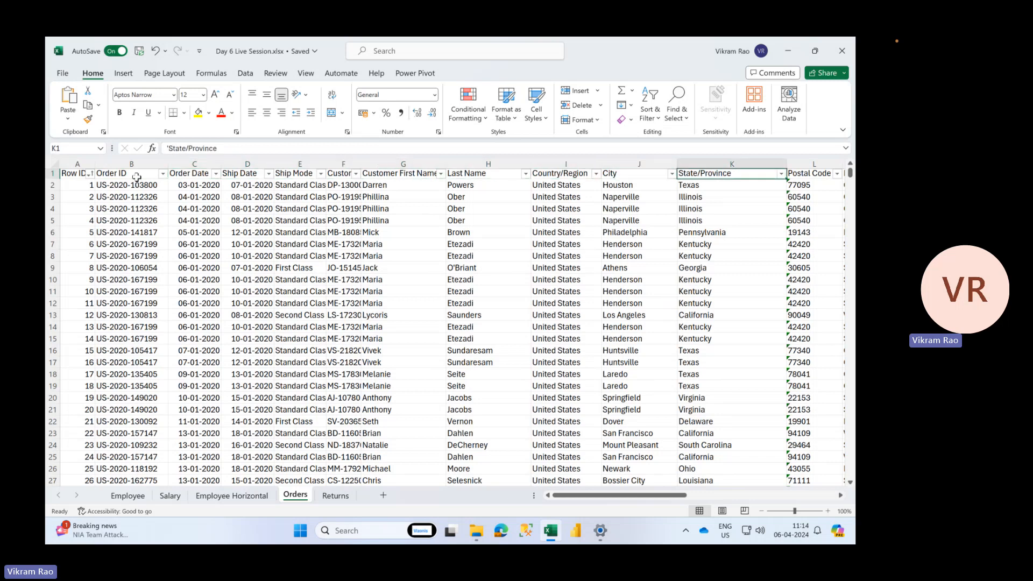
key(Right)
key(Right)
key(Right)
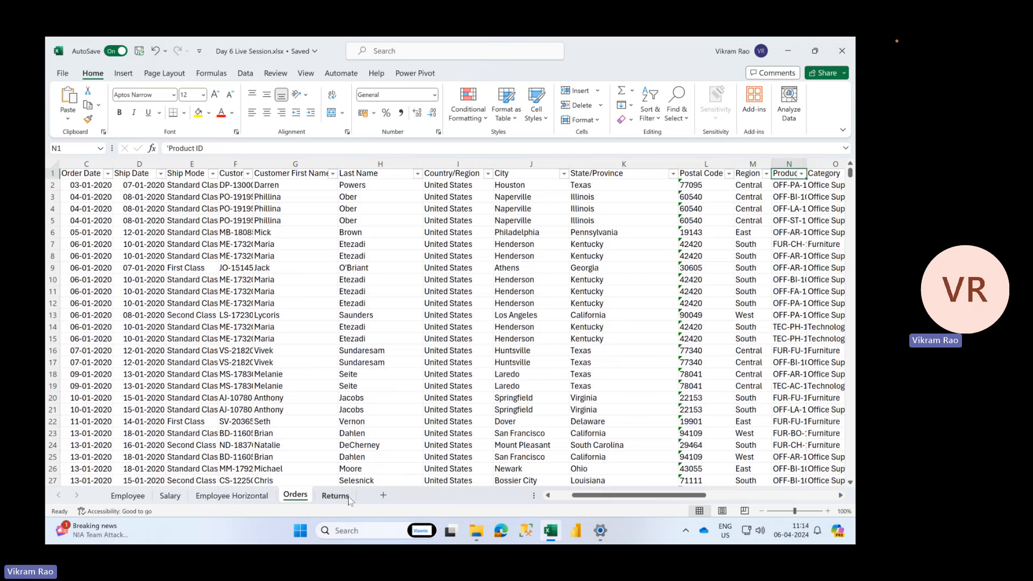
- On the Returns sheet, add the header "City" in cell C1 beside the Order ID column
click(347, 498)
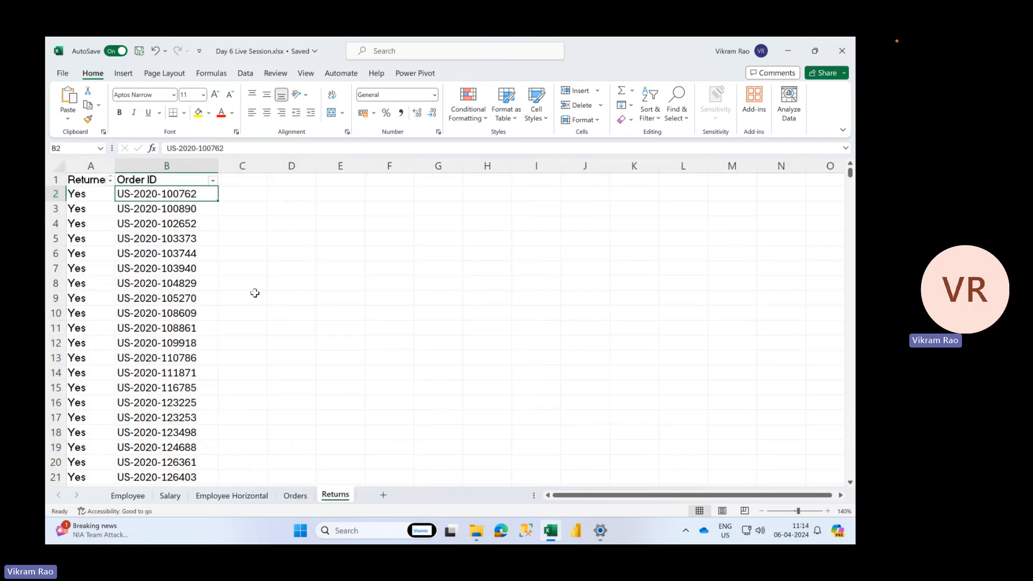
click(230, 195)
click(231, 180)
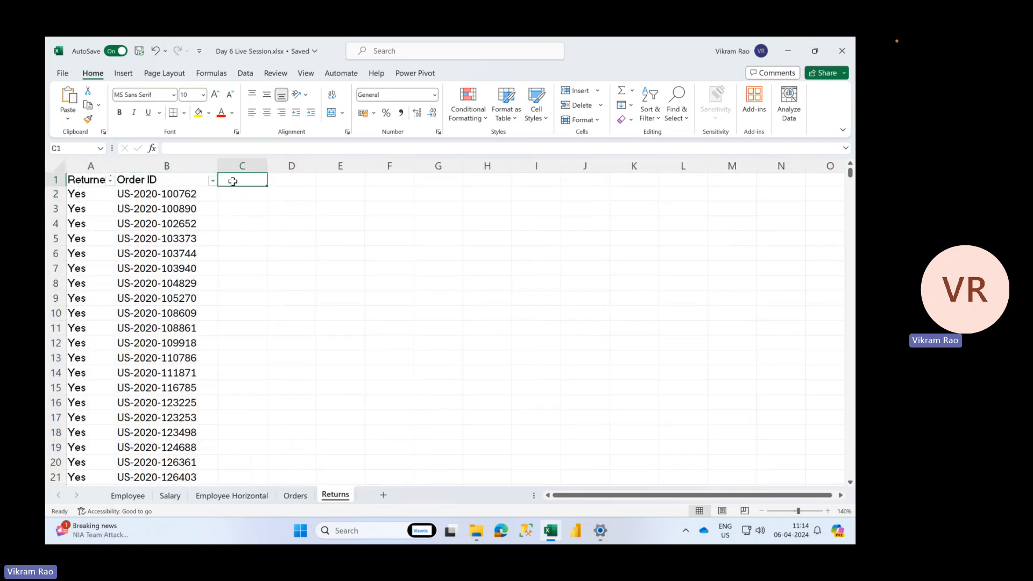
text(City)
key(Return)
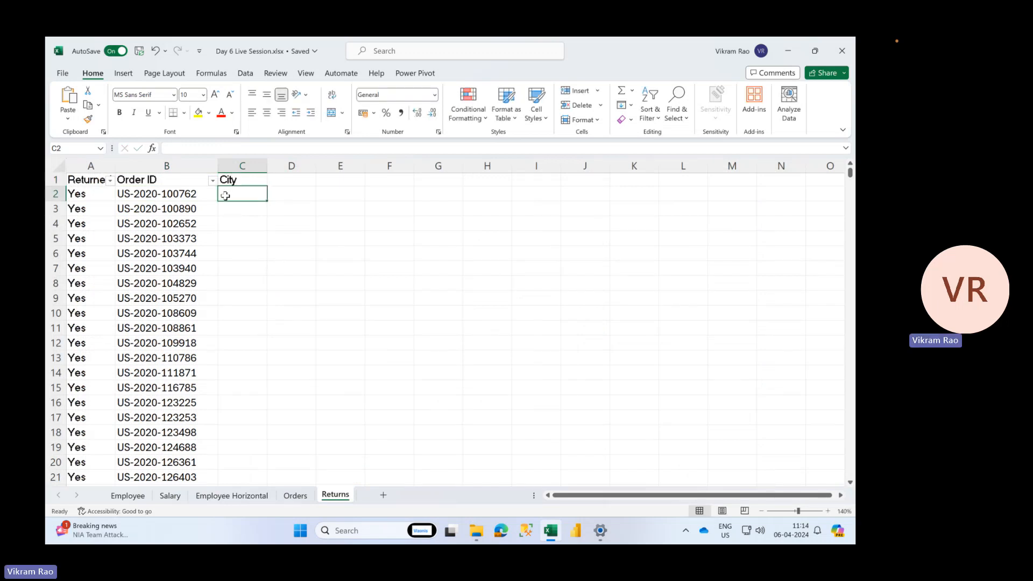
click(191, 169)
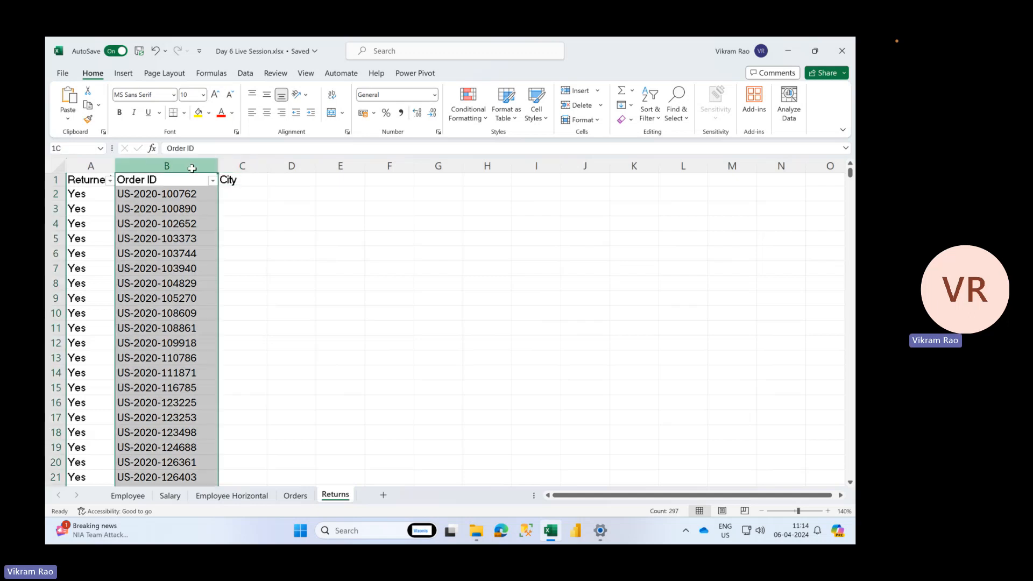
click(297, 496)
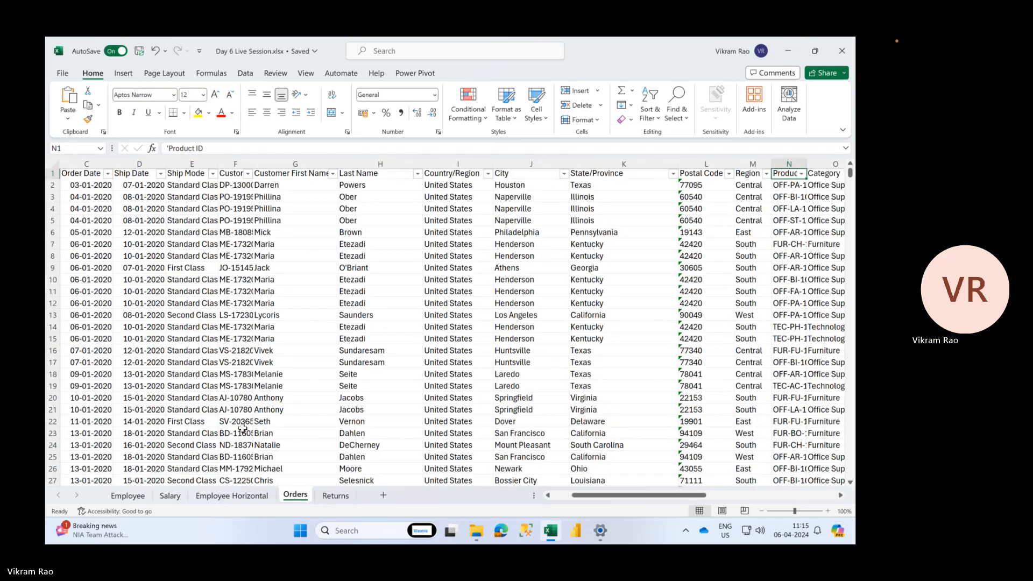
click(329, 494)
- Begin a VLOOKUP formula in cell C2 of the Returns sheet with B2 as the lookup value
click(245, 195)
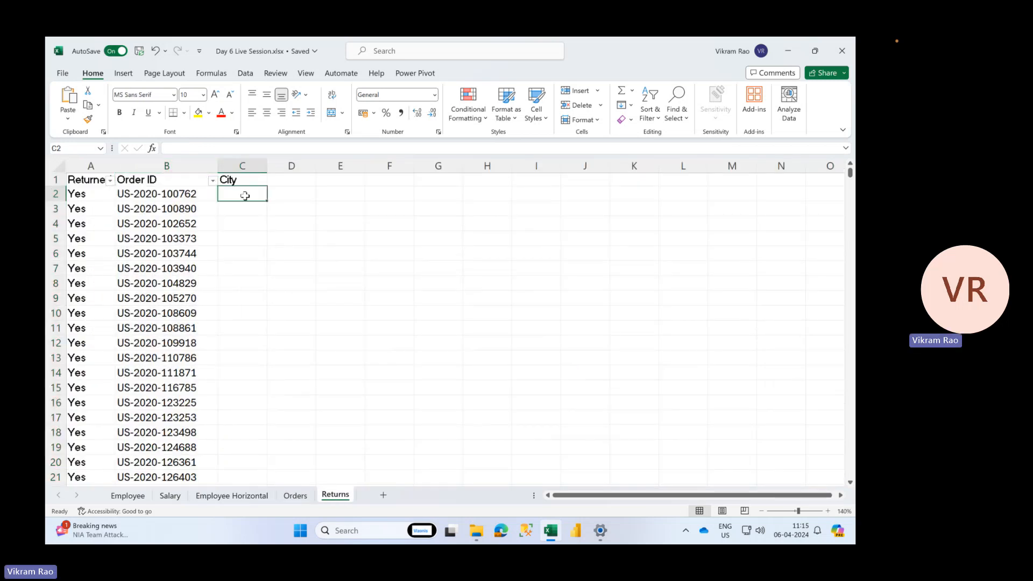
text(=VLOOKUP()
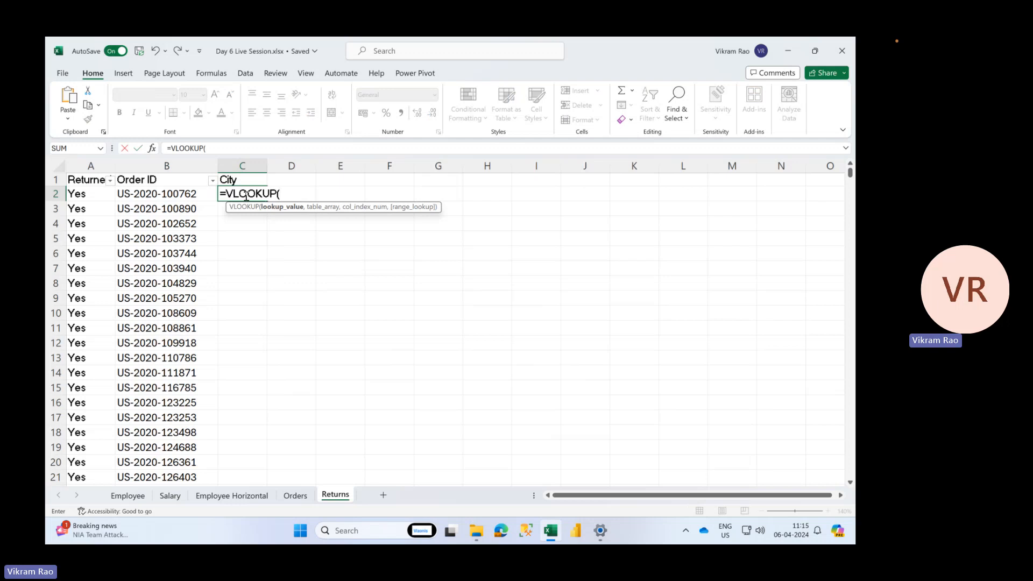
click(194, 195)
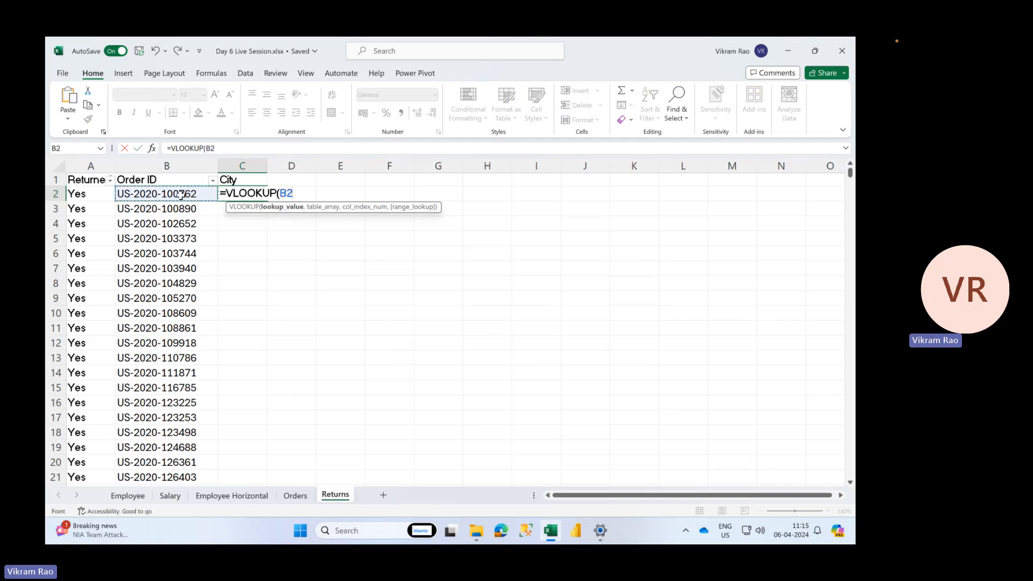
text(,)
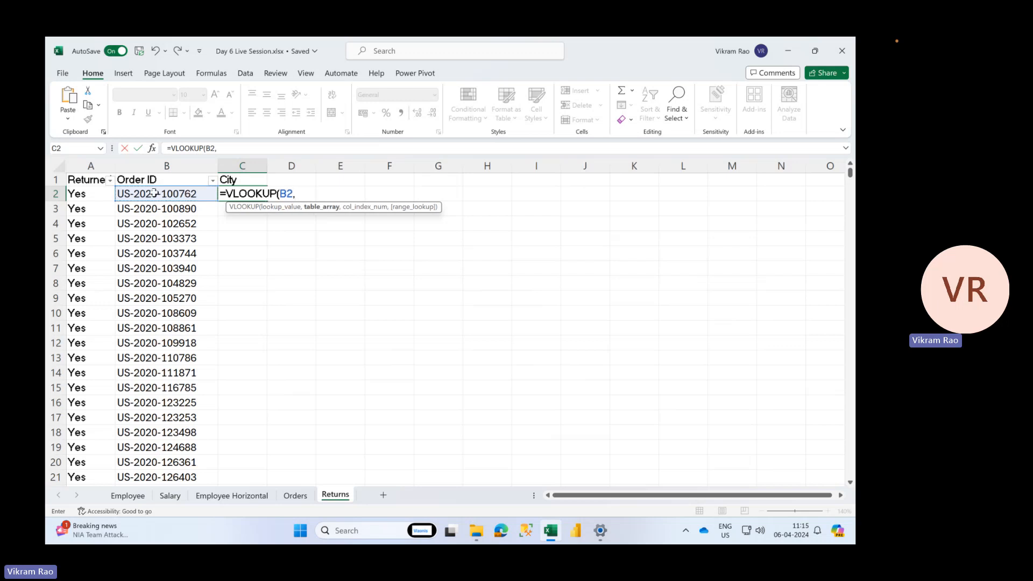
- Set the VLOOKUP table array to the Orders sheet's range B1:U10195, starting from the Order ID header
click(297, 495)
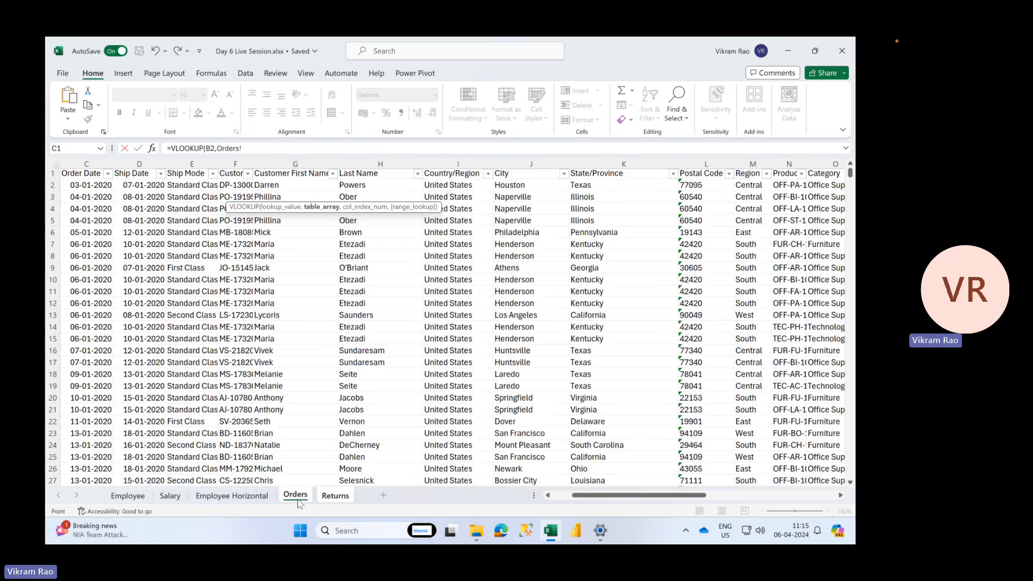
scroll(214, 384, left, 2)
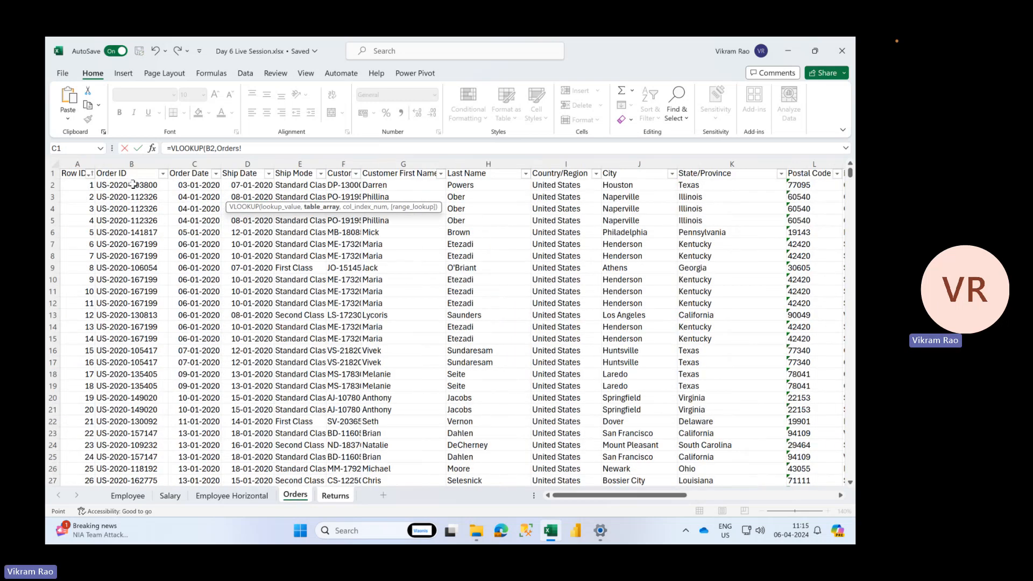
click(132, 173)
click(72, 176)
drag(124, 174, 131, 182)
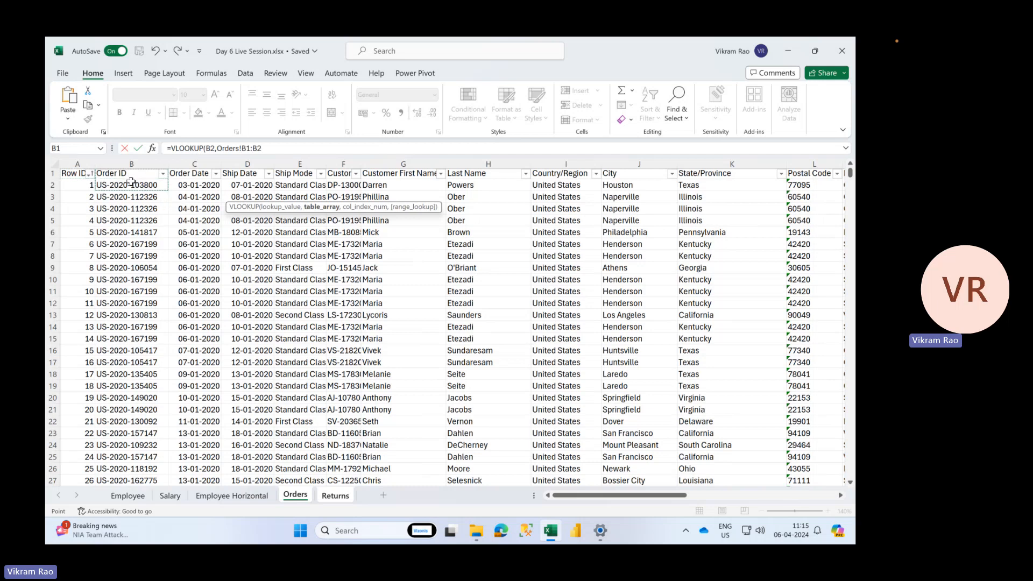
click(131, 176)
key(ctrl+shift+Right)
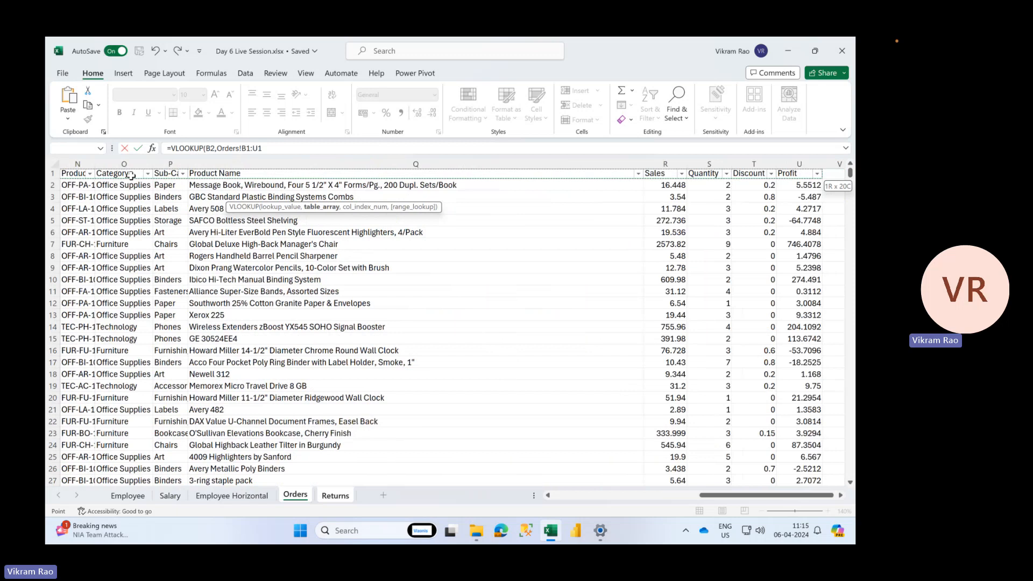
key(ctrl+shift+Down)
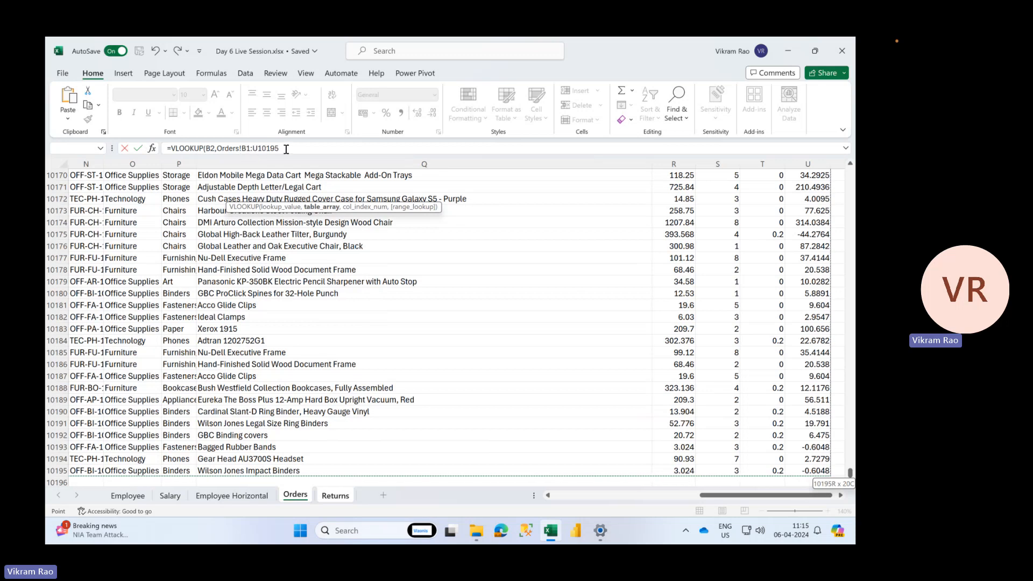
- Make the table array reference absolute as Orders!$B$1:$U$10195 and continue to the column index argument
click(286, 149)
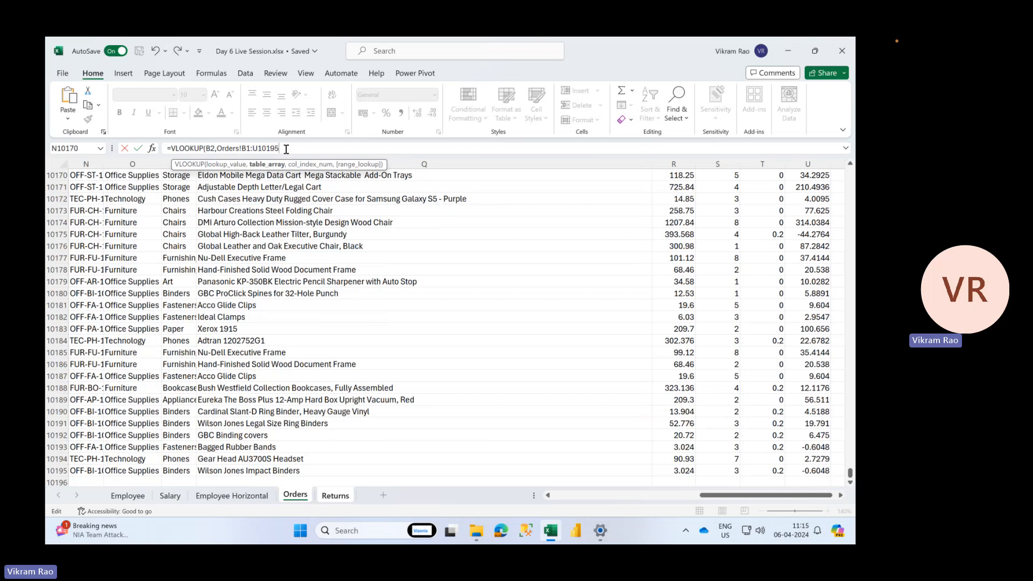
key(F4)
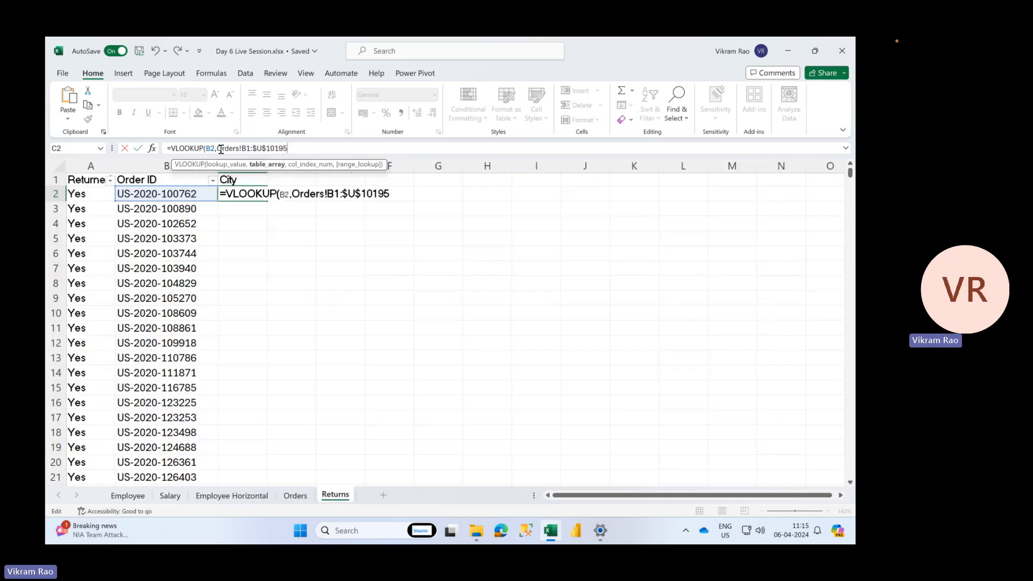
drag(217, 149, 300, 149)
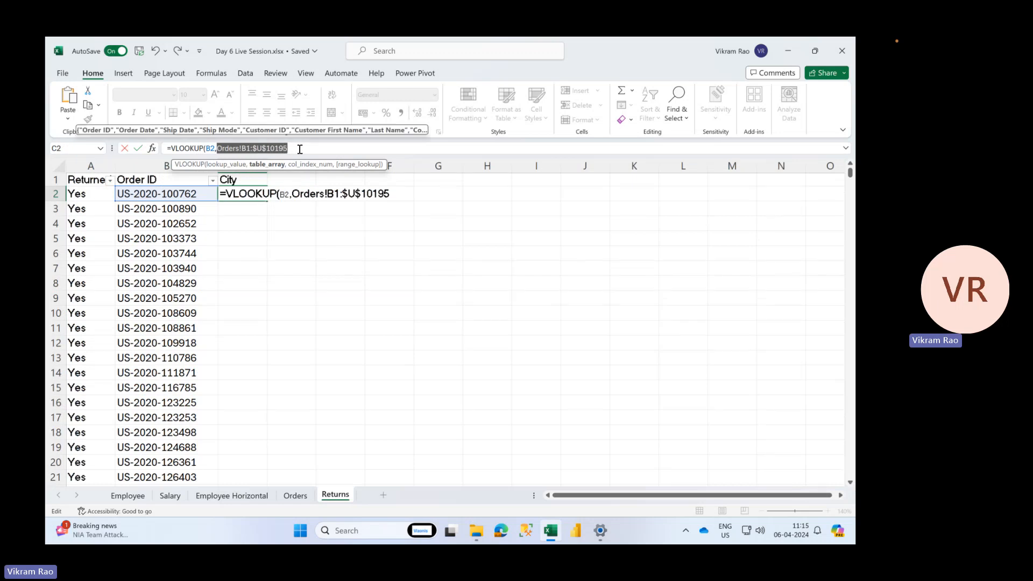
key(F4)
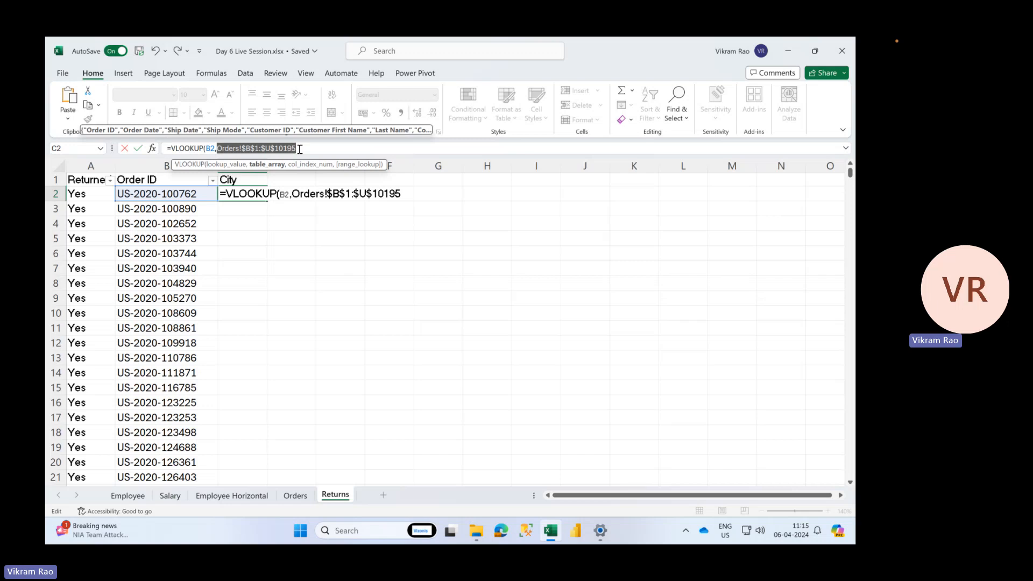
click(310, 149)
text(,)
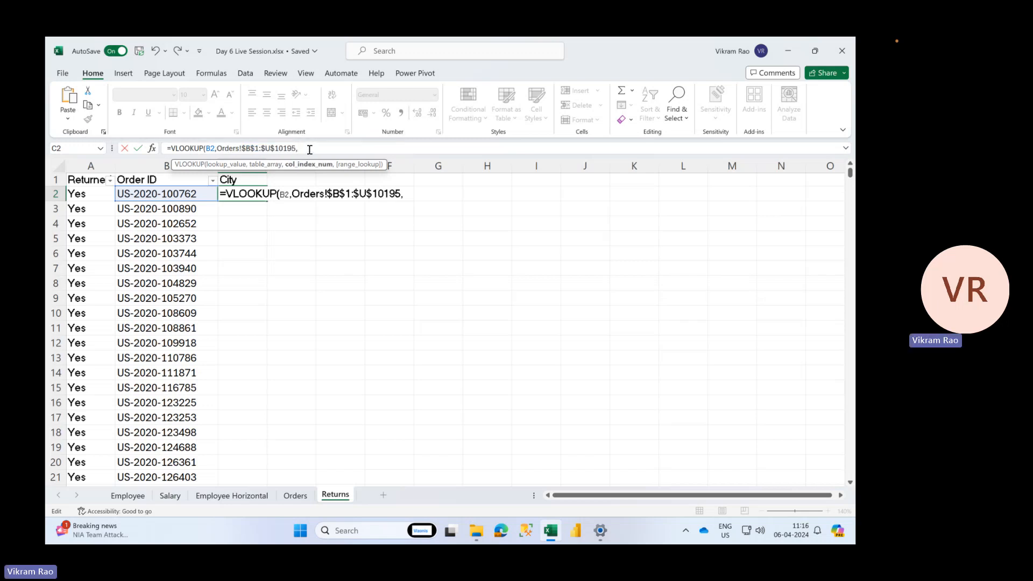
click(295, 495)
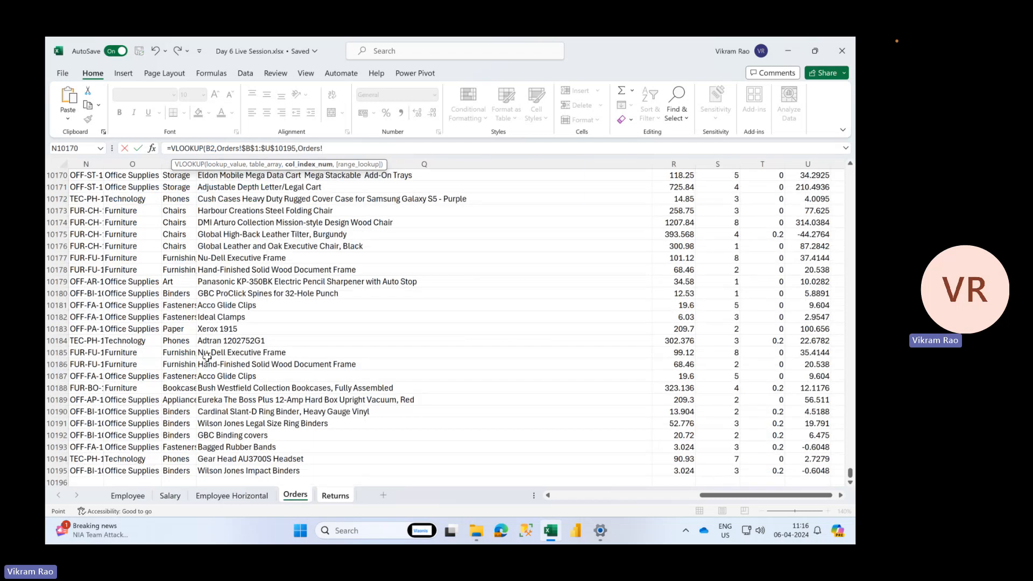
click(204, 353)
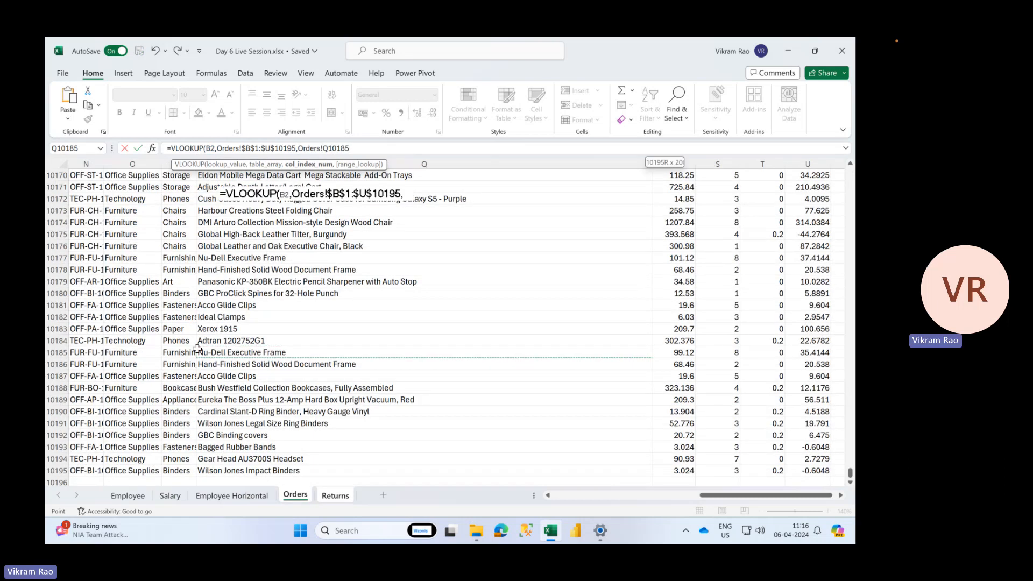
key(ctrl+shift+Up)
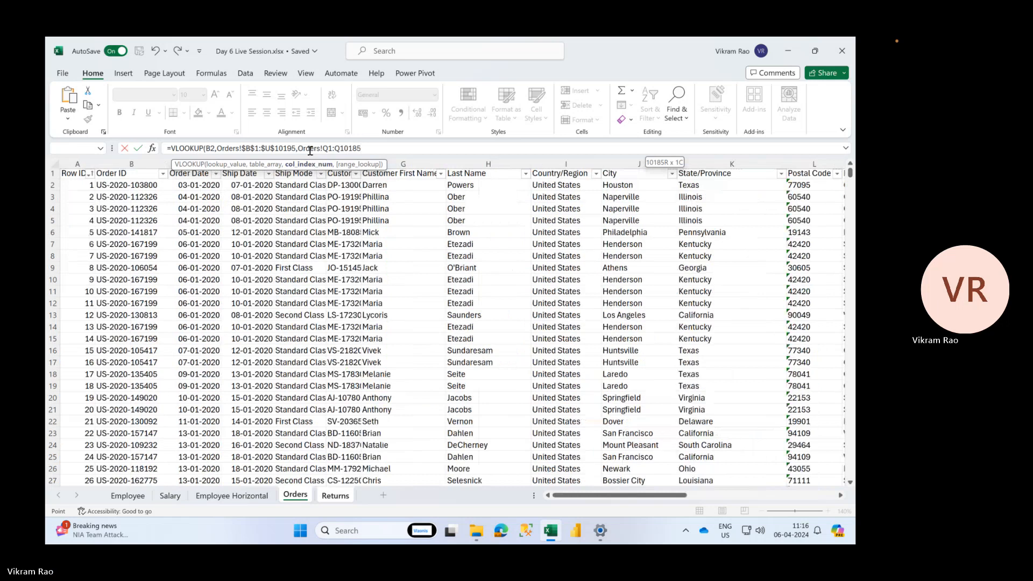
drag(297, 148, 370, 144)
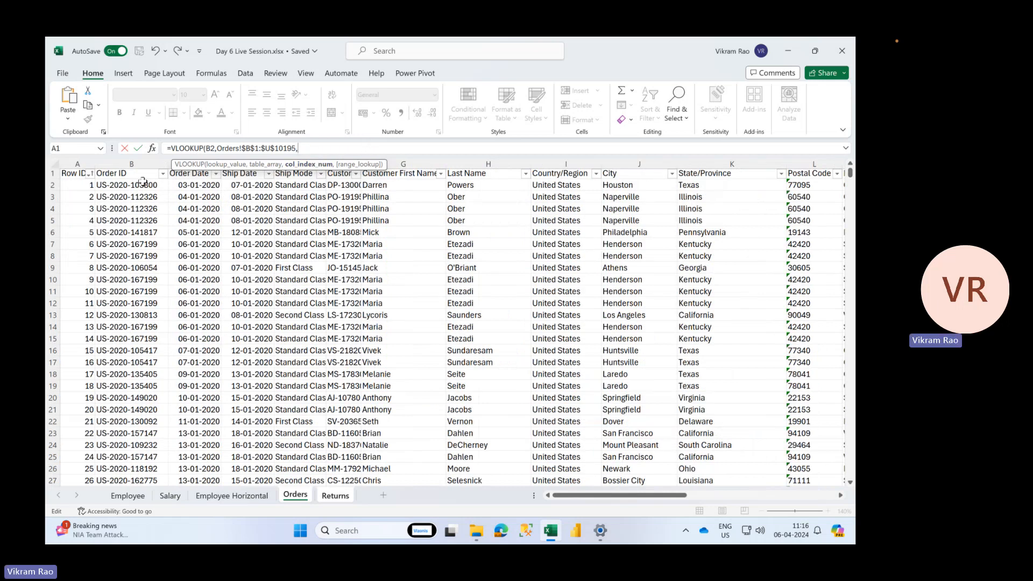
- Count the header columns from Order ID towards City on the Orders sheet, and remove the temporary range from the formula
click(139, 176)
key(shift+Right)
key(shift+Right)
key(shift+Right)
key(shift+Right)
key(shift+Right)
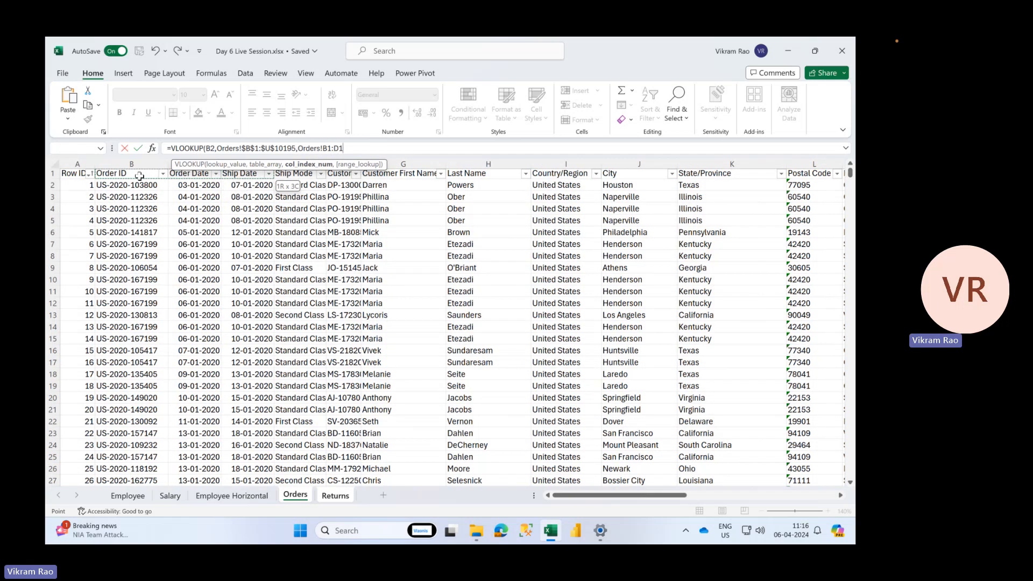
key(shift+Right)
key(shift+Right)
key(shift+Right)
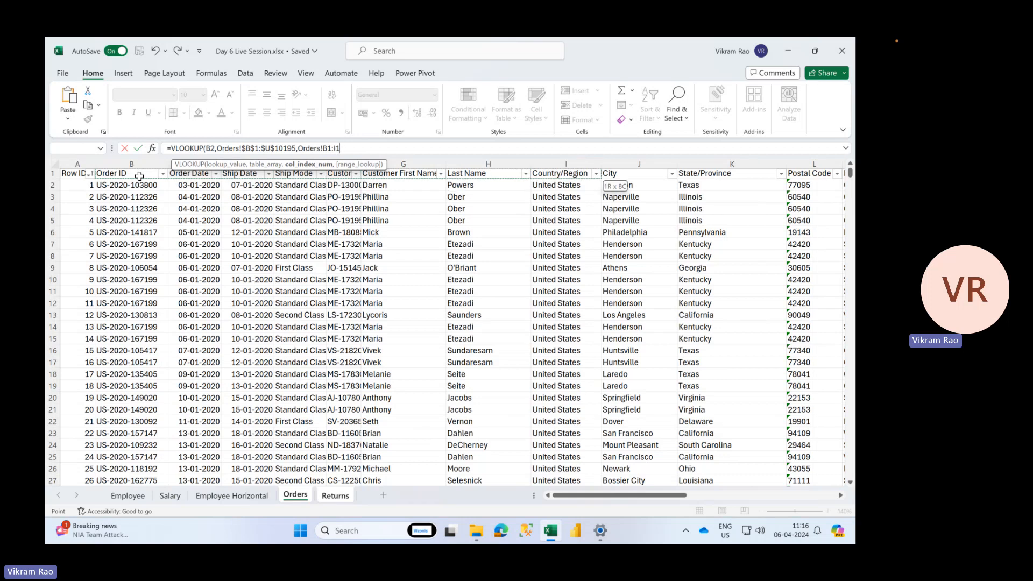
key(BackSpace)
key(BackSpace)
key(BackSpace)
key(BackSpace)
key(BackSpace)
key(BackSpace)
key(BackSpace)
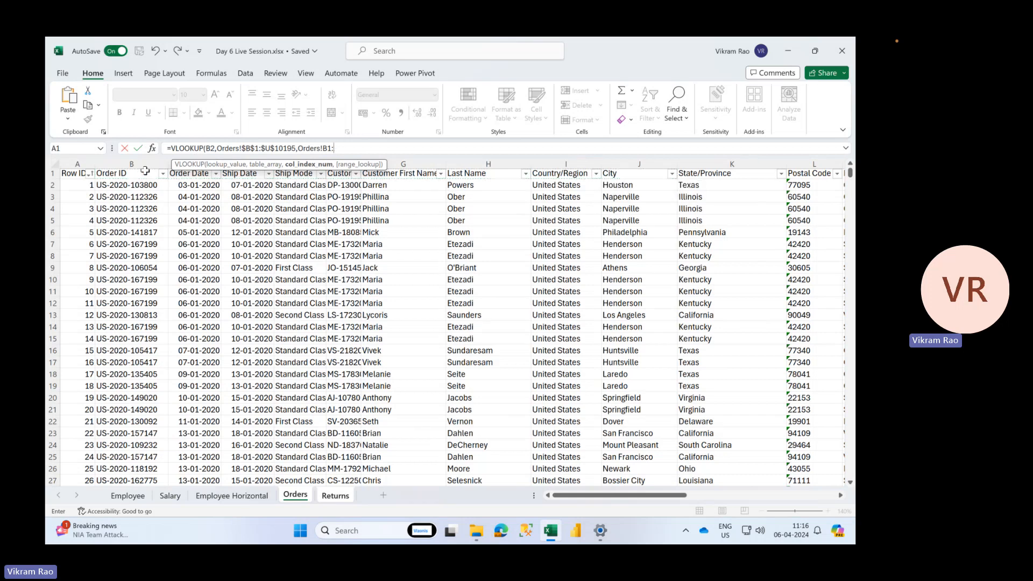
key(BackSpace)
key(BackSpace)
key(BackSpace)
key(BackSpace)
key(BackSpace)
- Complete the VLOOKUP in C2 with column index 9 and exact match 0
text(9,0)
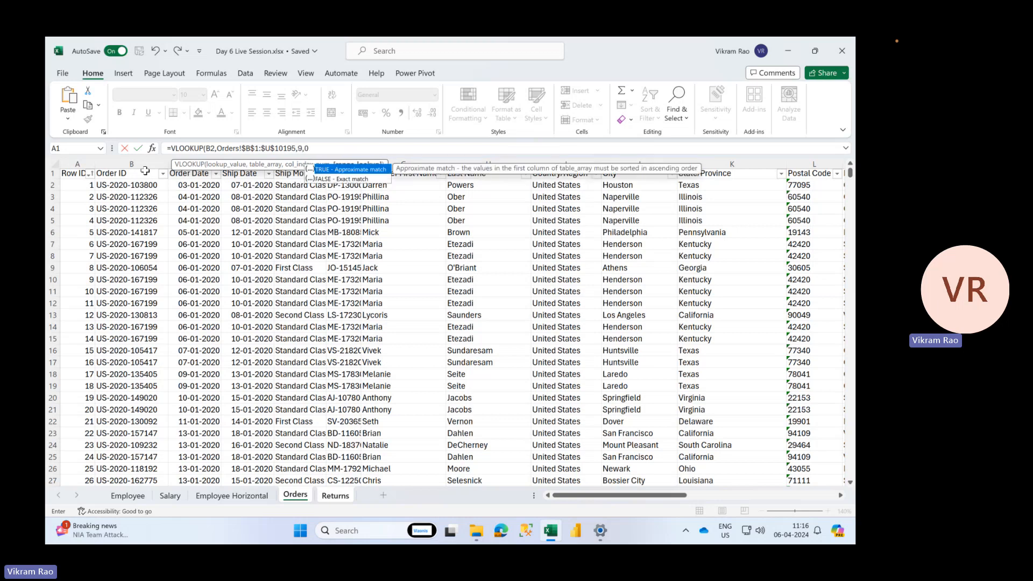
text())
key(Return)
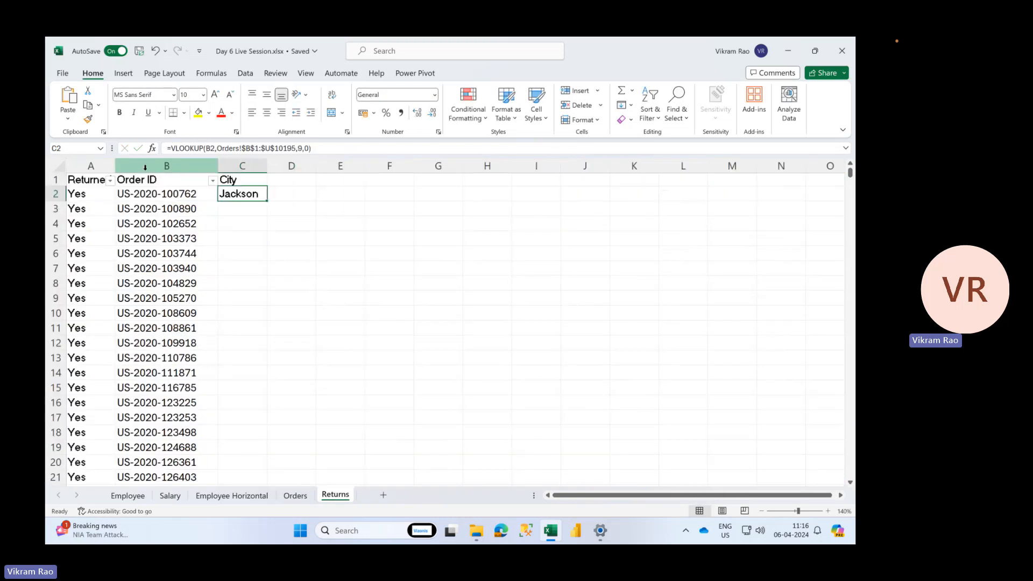
- Fill the VLOOKUP from C2 down the City column for all returned orders and widen column C to fit the names
double_click(267, 200)
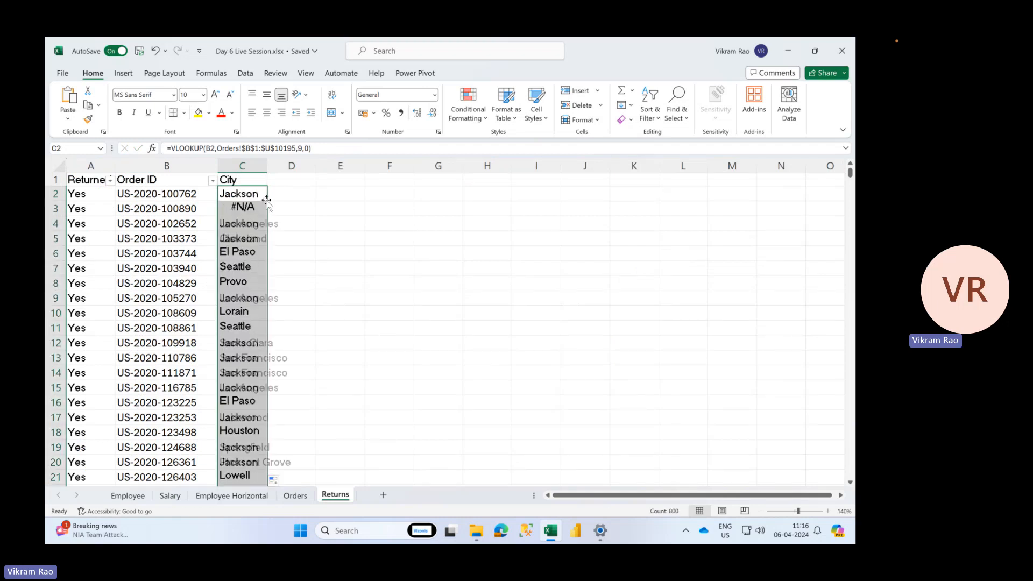
click(252, 226)
drag(252, 226, 265, 403)
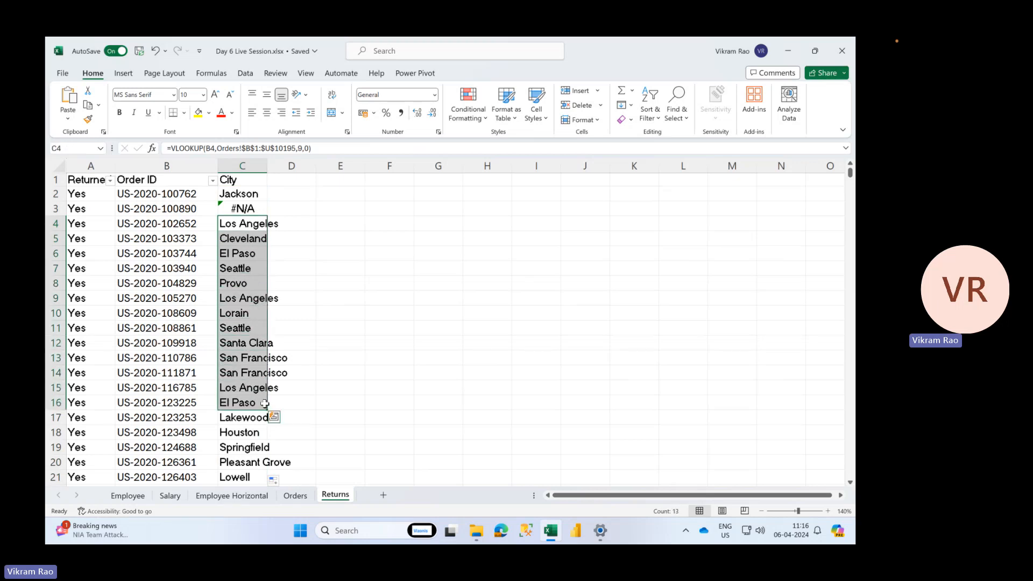
click(247, 208)
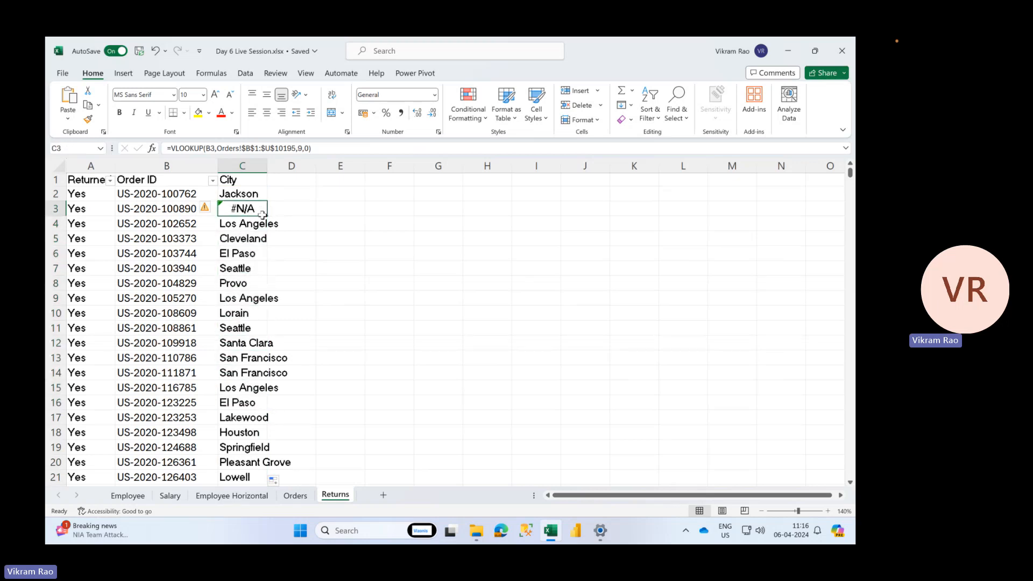
click(253, 245)
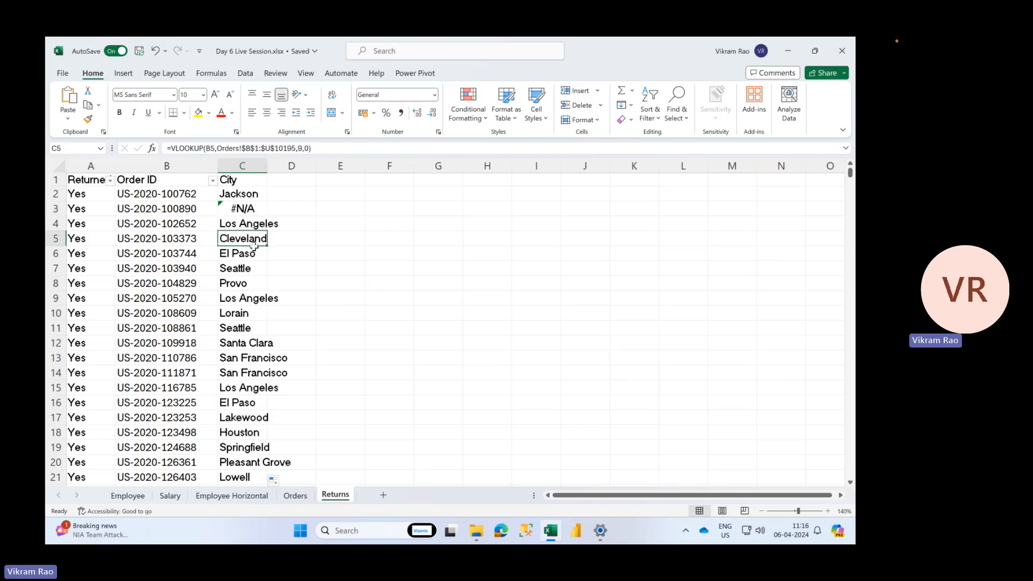
drag(253, 245, 253, 447)
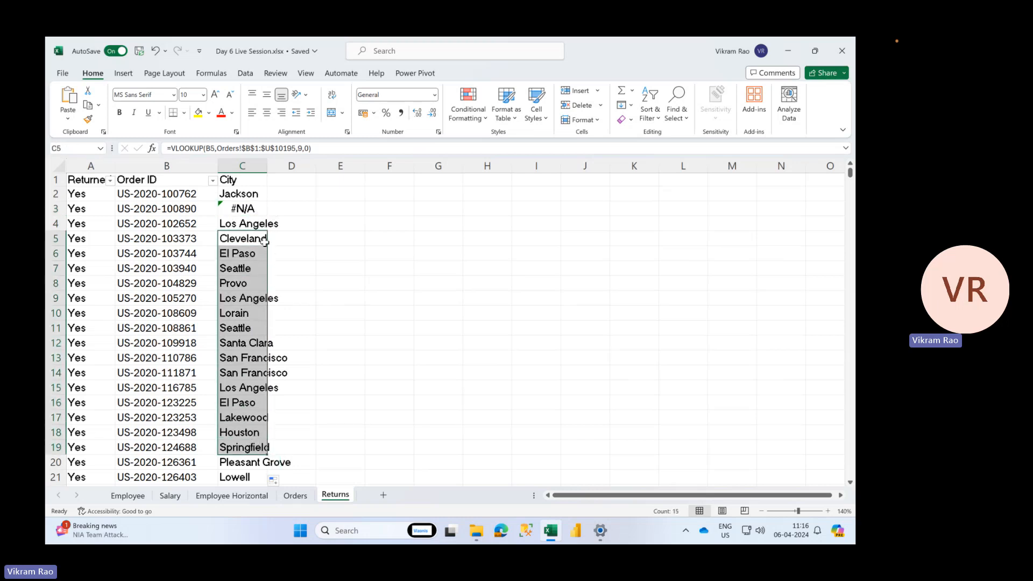
double_click(267, 165)
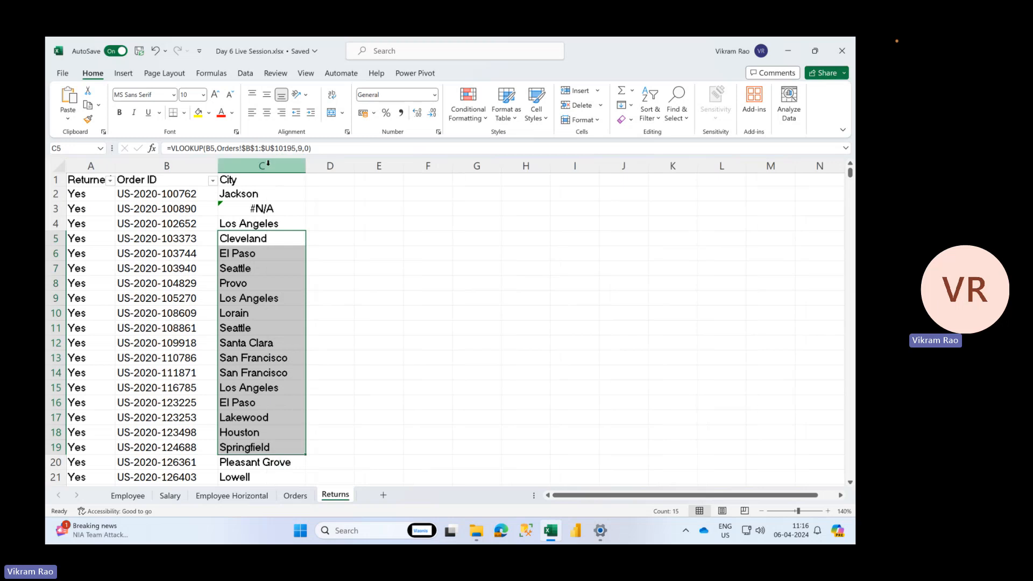
- Compare the column index in C2's VLOOKUP with the Orders sheet's columns, counting from Order ID instead of Row ID
mouse_move(257, 190)
mouse_down()
mouse_move(256, 313)
mouse_move(256, 187)
mouse_up()
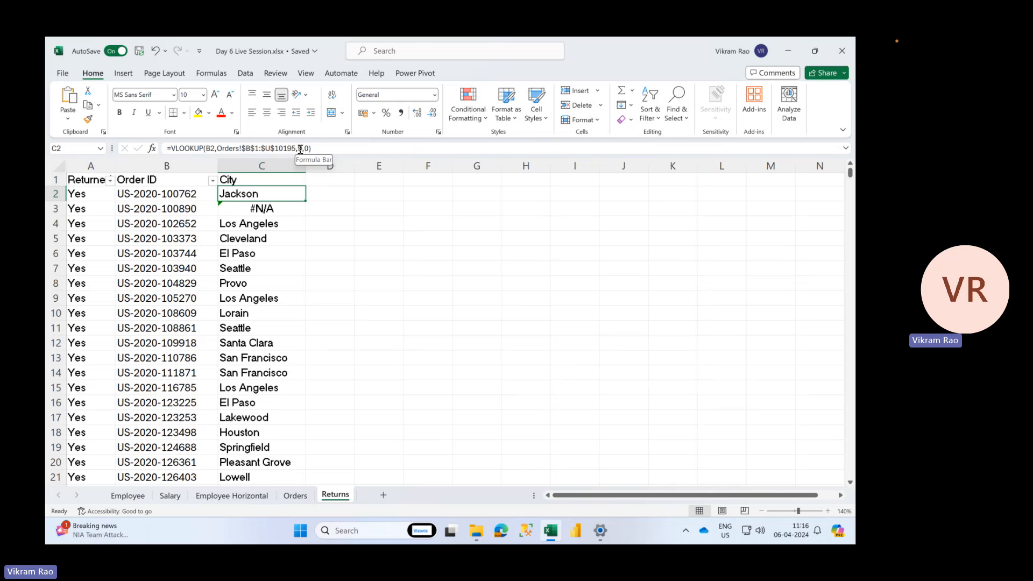
click(289, 495)
click(76, 164)
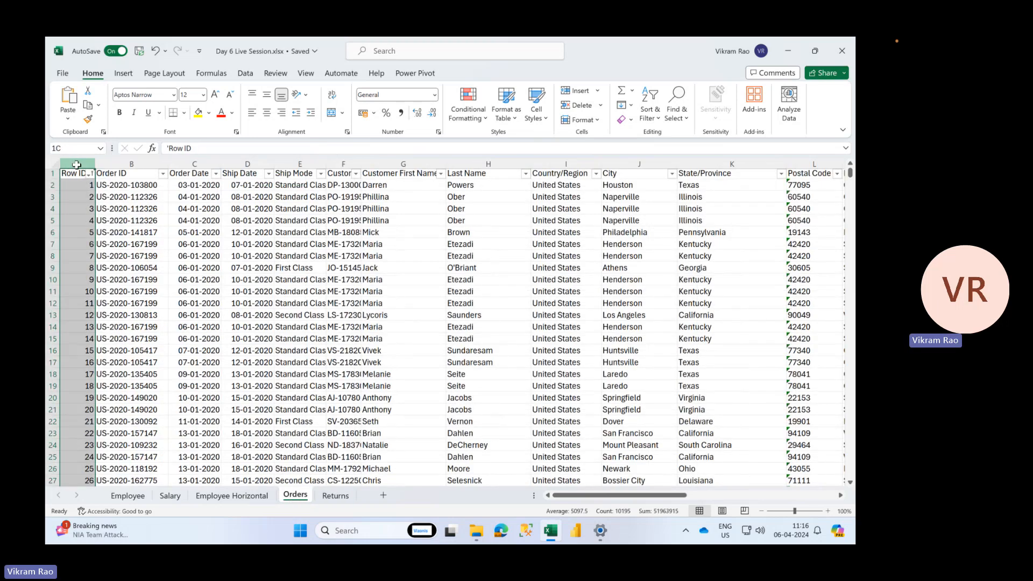
drag(76, 164, 292, 188)
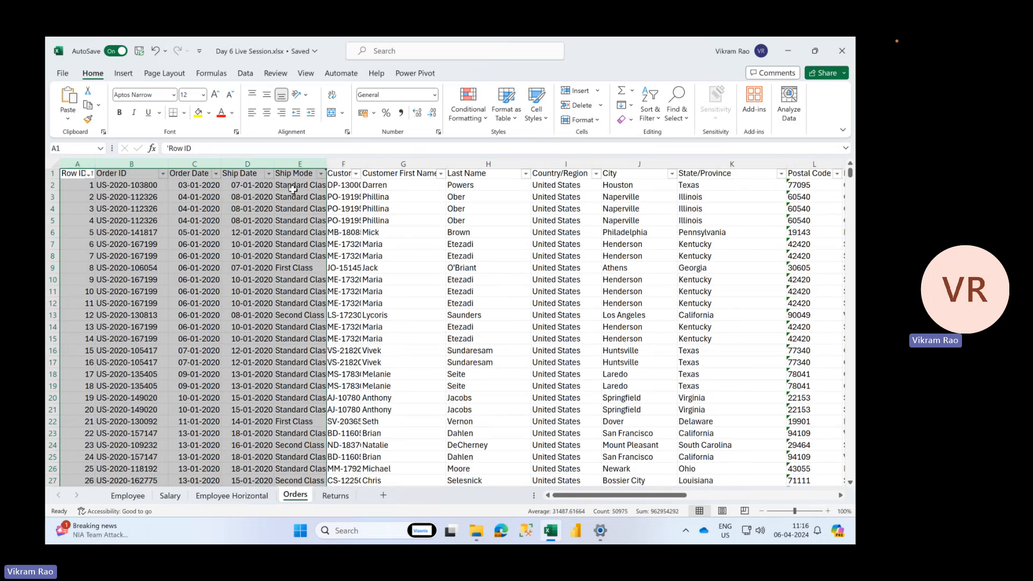
click(137, 164)
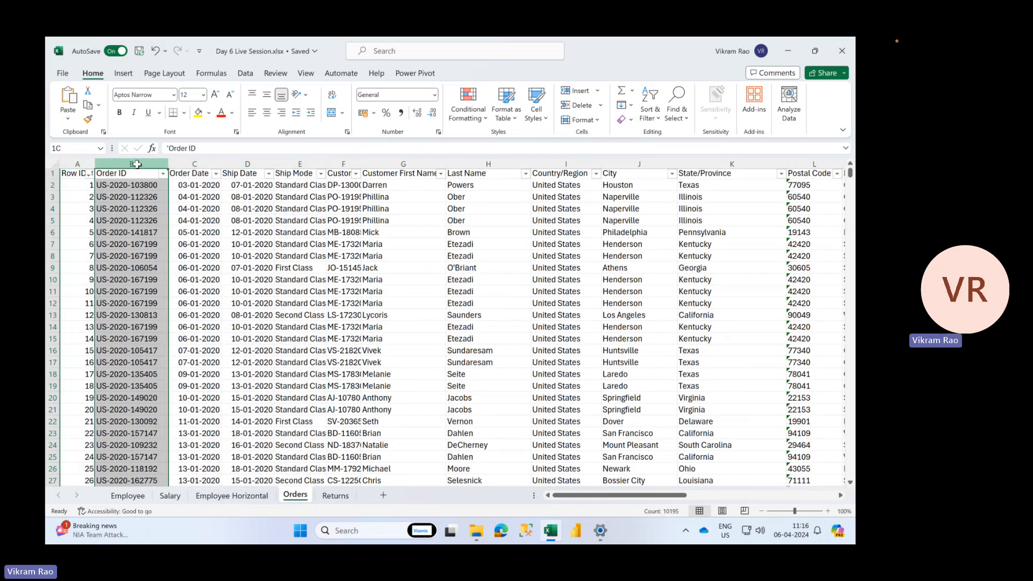
drag(138, 164, 488, 164)
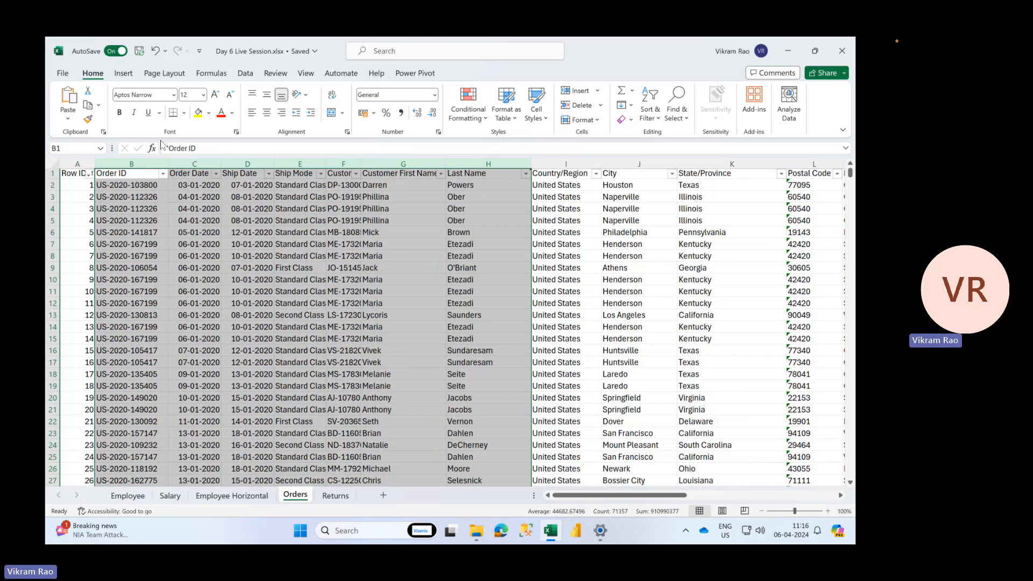
click(156, 164)
click(195, 164)
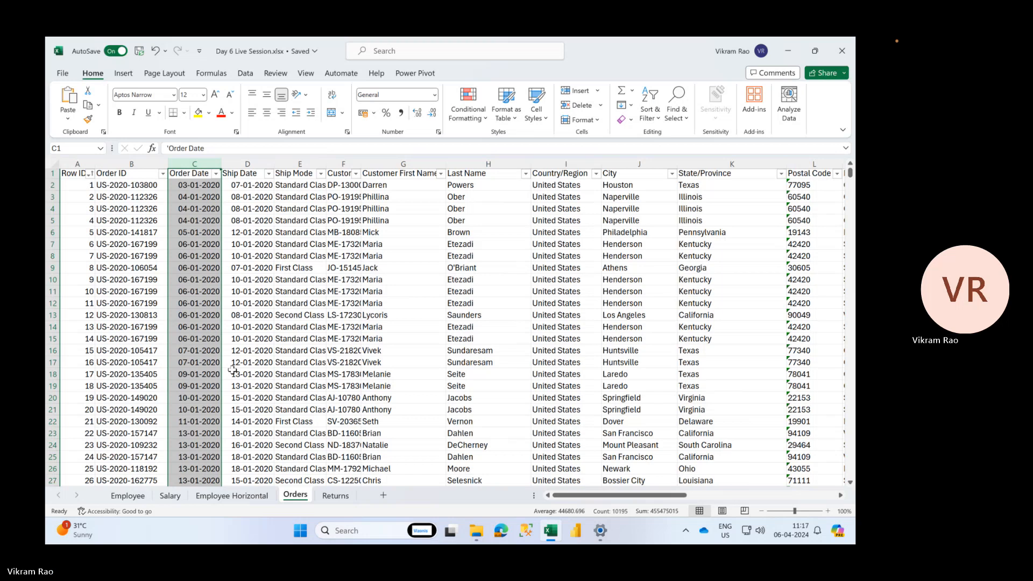
click(77, 162)
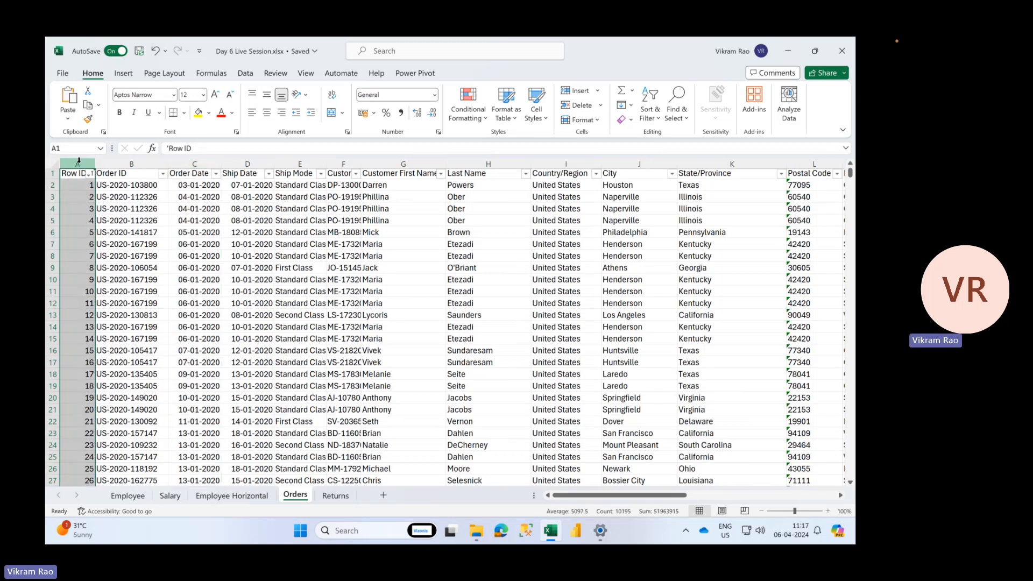
click(130, 158)
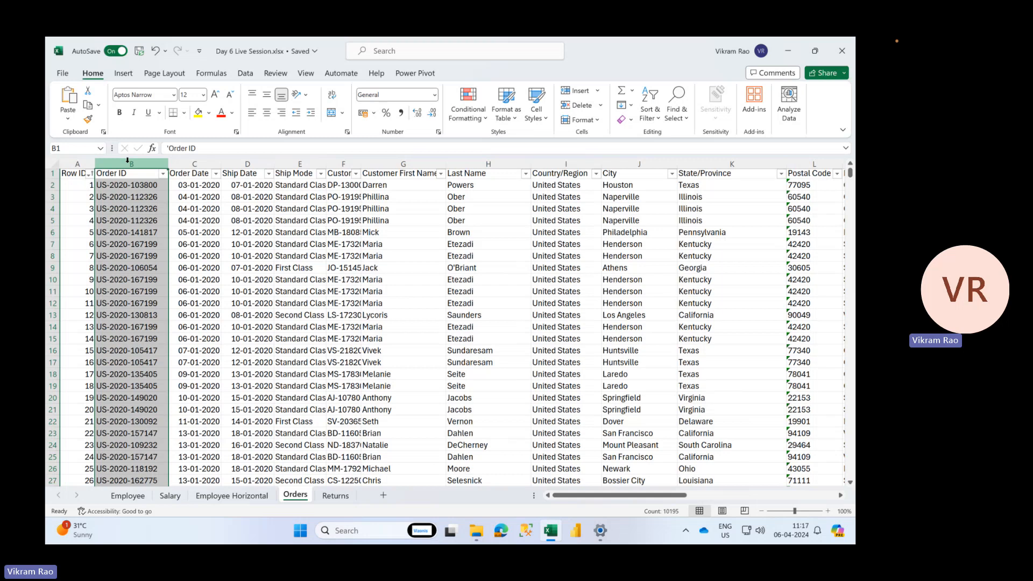
- Overwrite the Row ID header with "hic" and insert seven blank columns before it on the Orders sheet
click(91, 160)
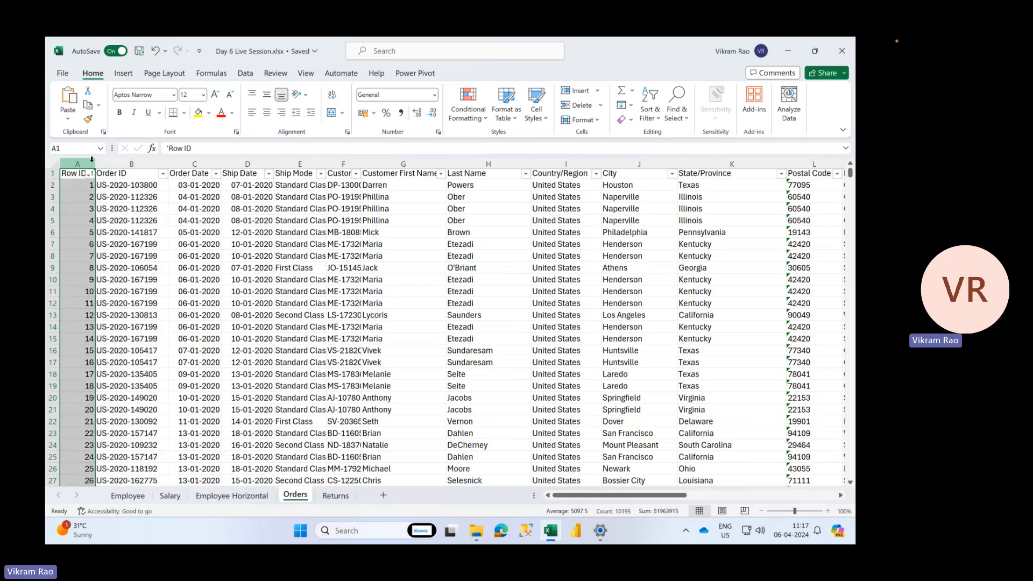
key(F2)
text(hic)
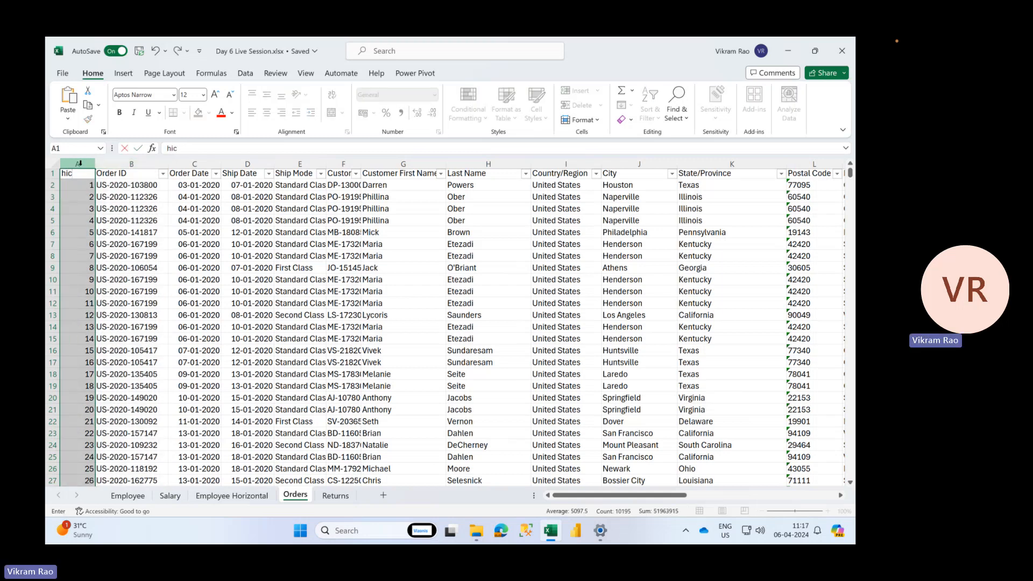
click(79, 163)
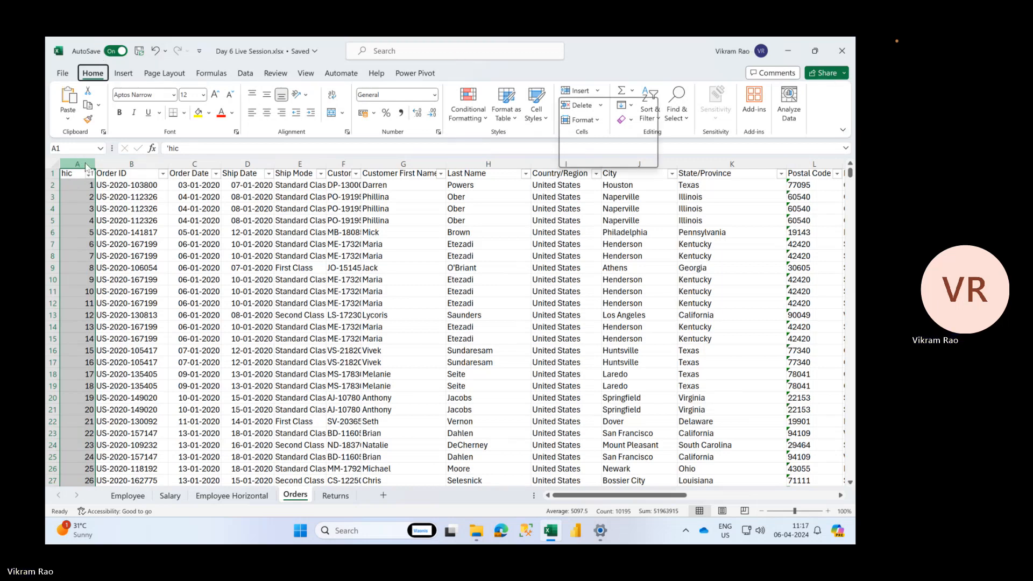
key(ctrl+shift+plus)
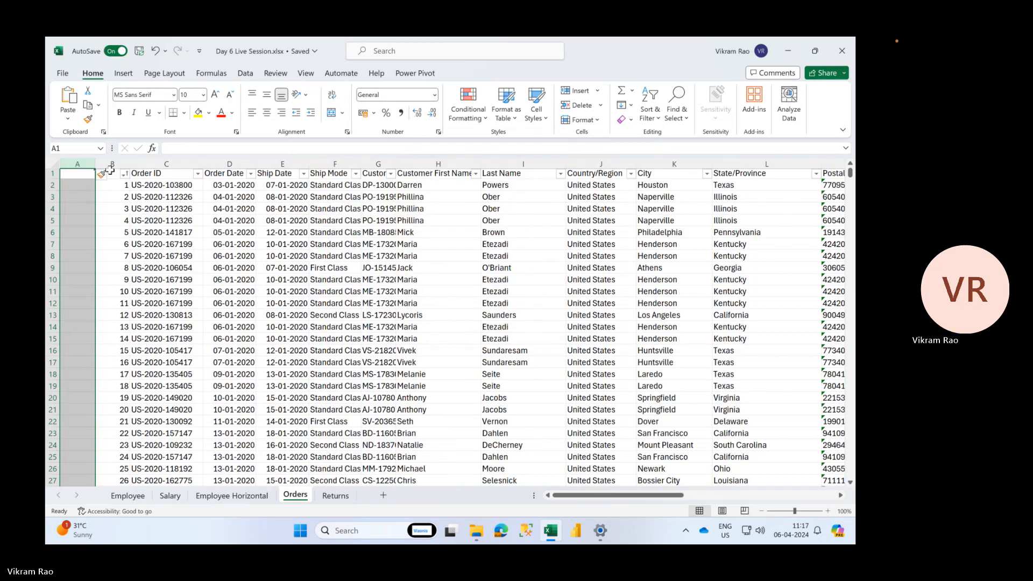
key(ctrl+shift+plus)
key(ctrl+shift+plus)
key(ctrl+shift+plus)
key(ctrl+shift+plus)
key(ctrl+shift+plus)
key(ctrl+shift+plus)
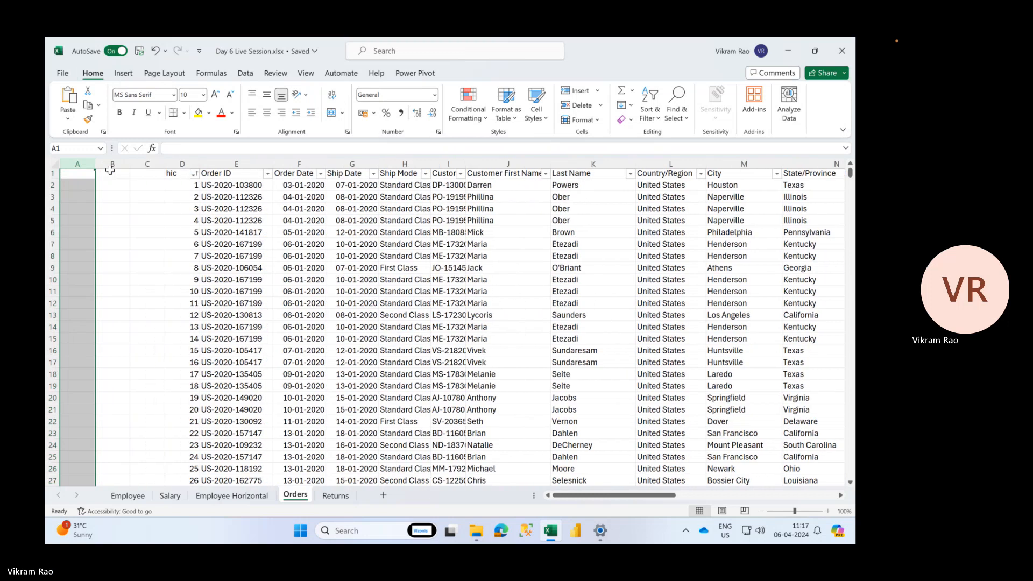
- Highlight the shifted columns from Order ID and the blank columns before them, and undo the column insertions and header edit
click(86, 173)
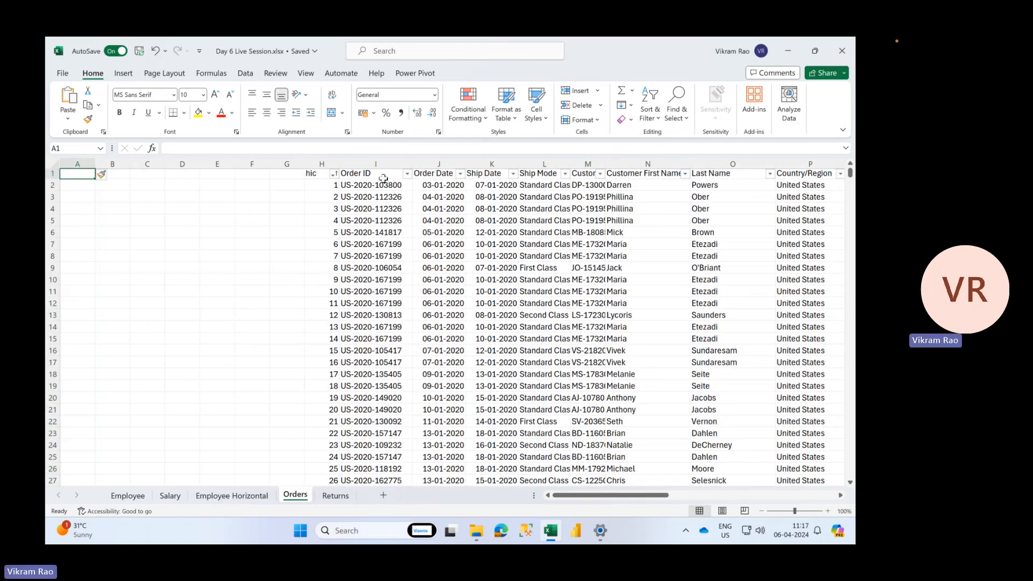
drag(378, 163, 625, 170)
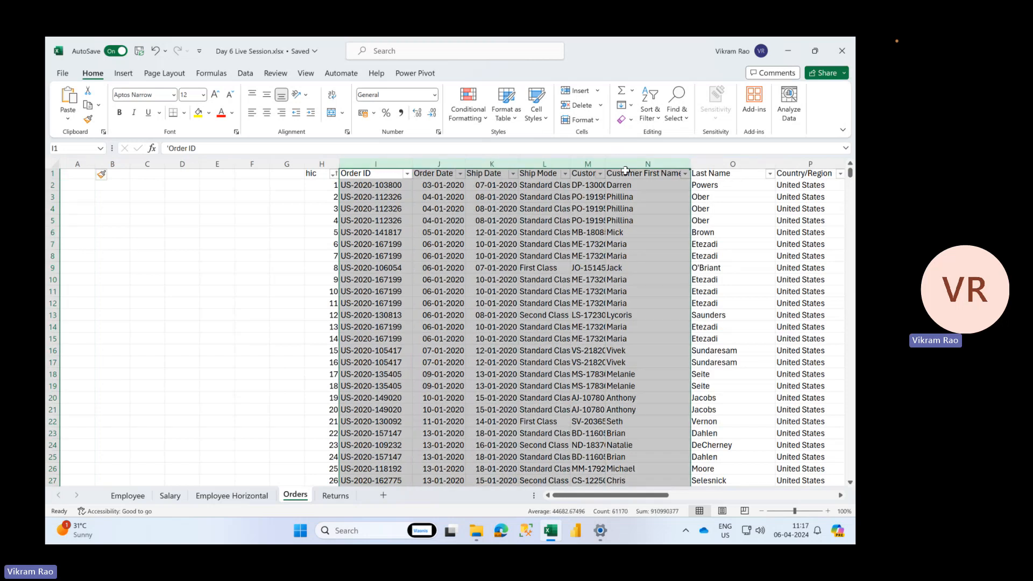
click(318, 161)
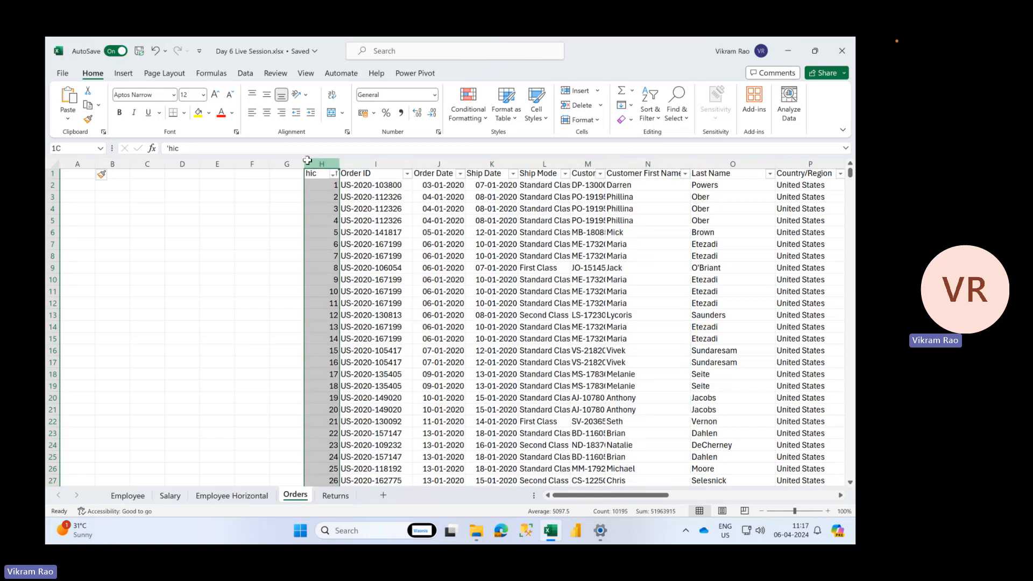
drag(307, 161, 65, 160)
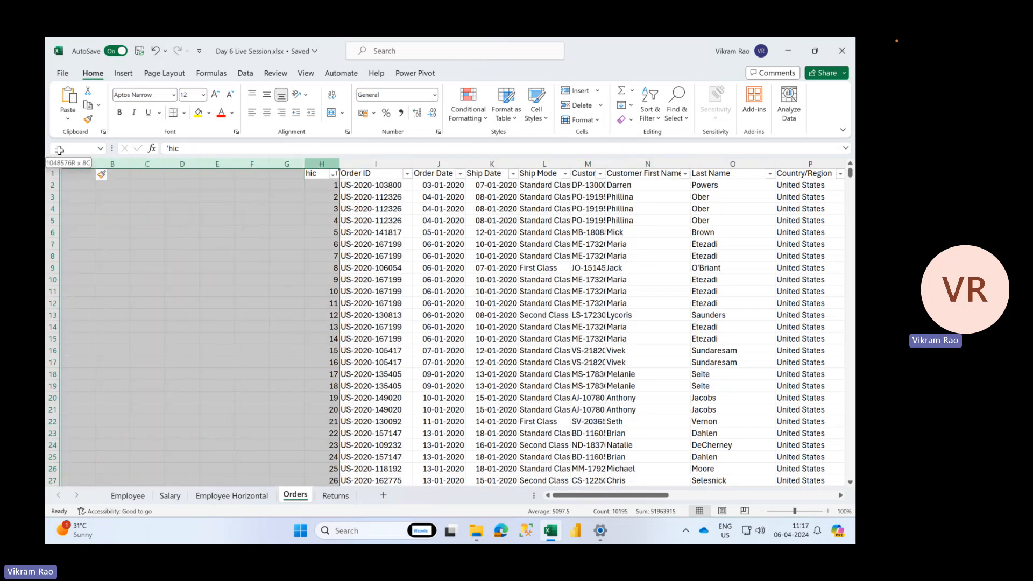
click(217, 197)
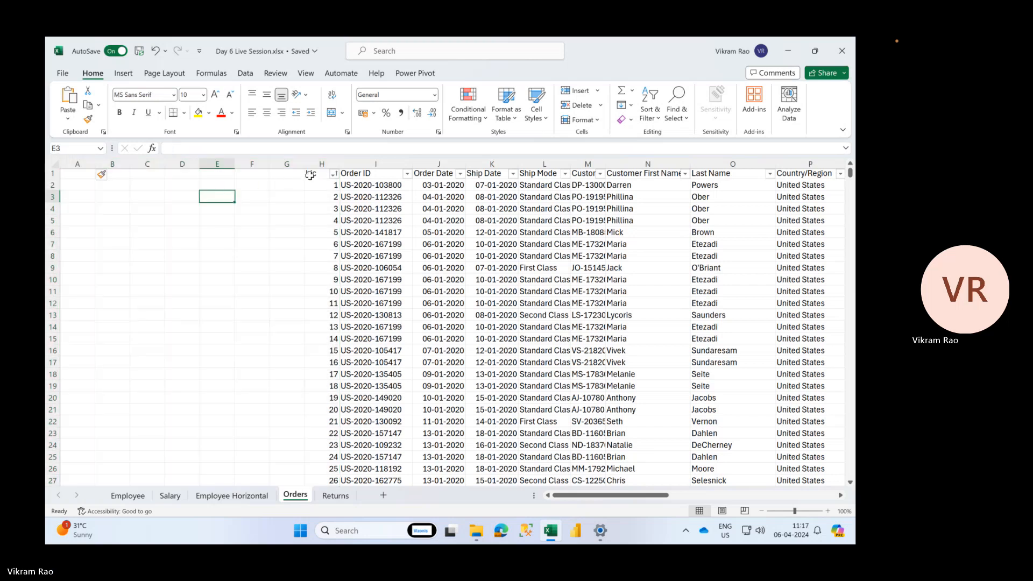
key(ctrl+z)
key(ctrl+z)
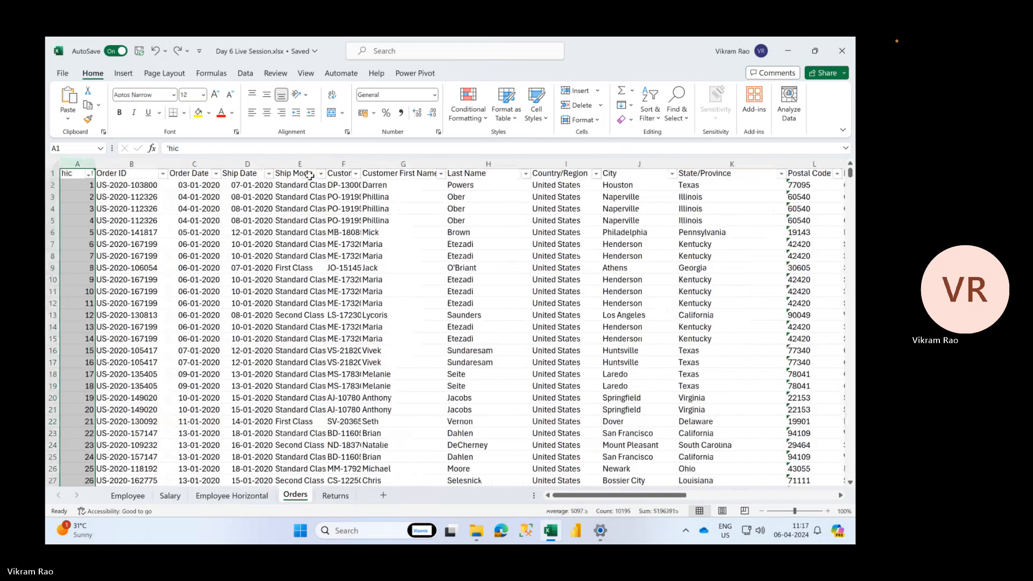
click(222, 210)
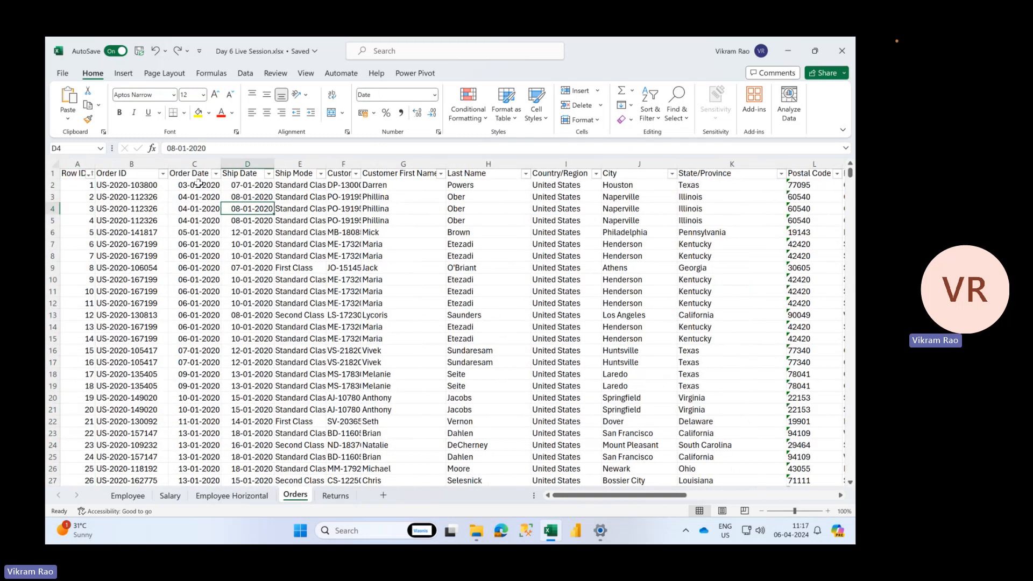
drag(199, 184, 206, 244)
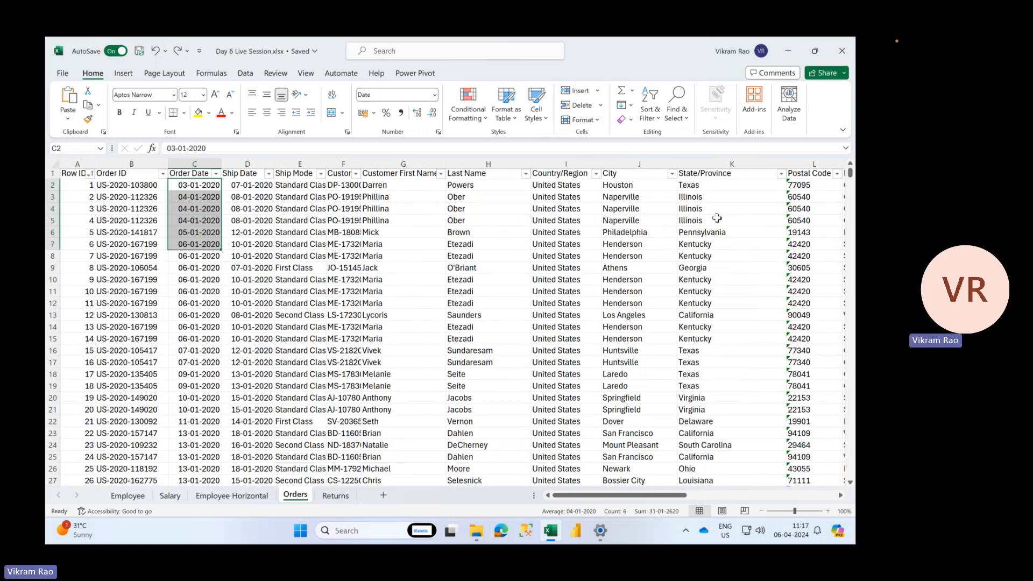
drag(344, 185, 366, 279)
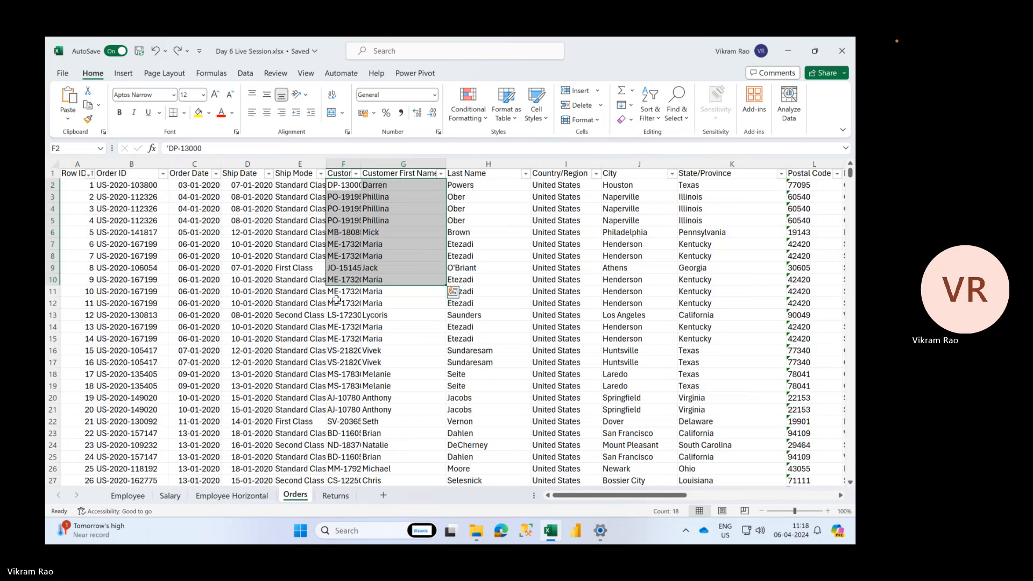
- Copy the order ID from B3 on the Returns sheet and search the Orders sheet for it
click(335, 495)
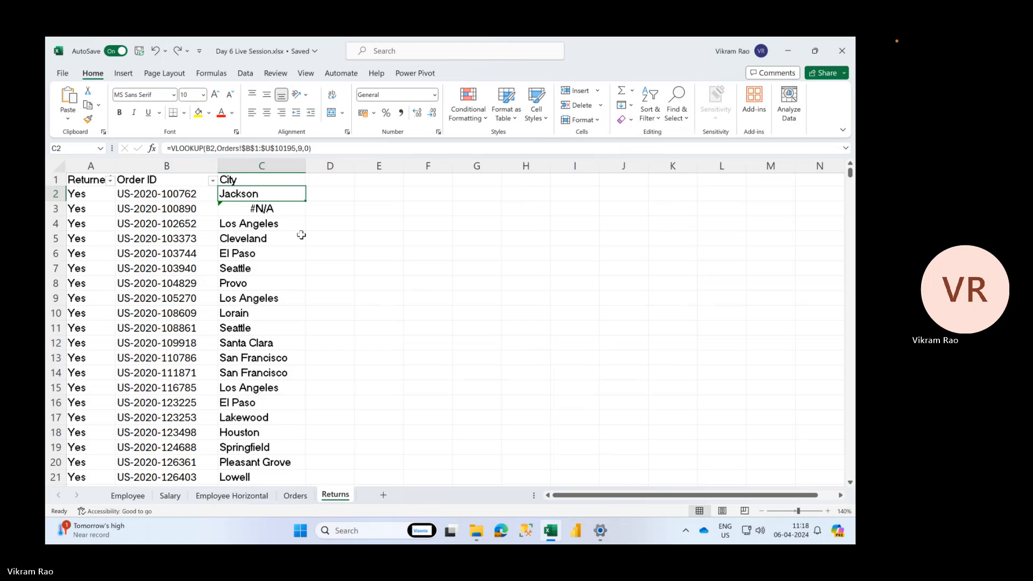
click(195, 209)
drag(247, 151, 147, 154)
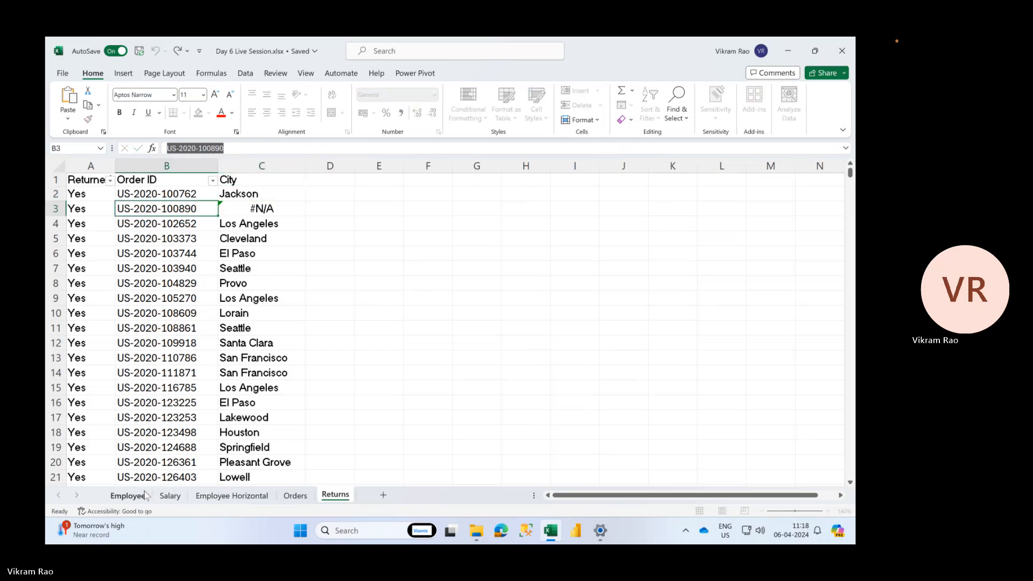
click(128, 495)
click(295, 495)
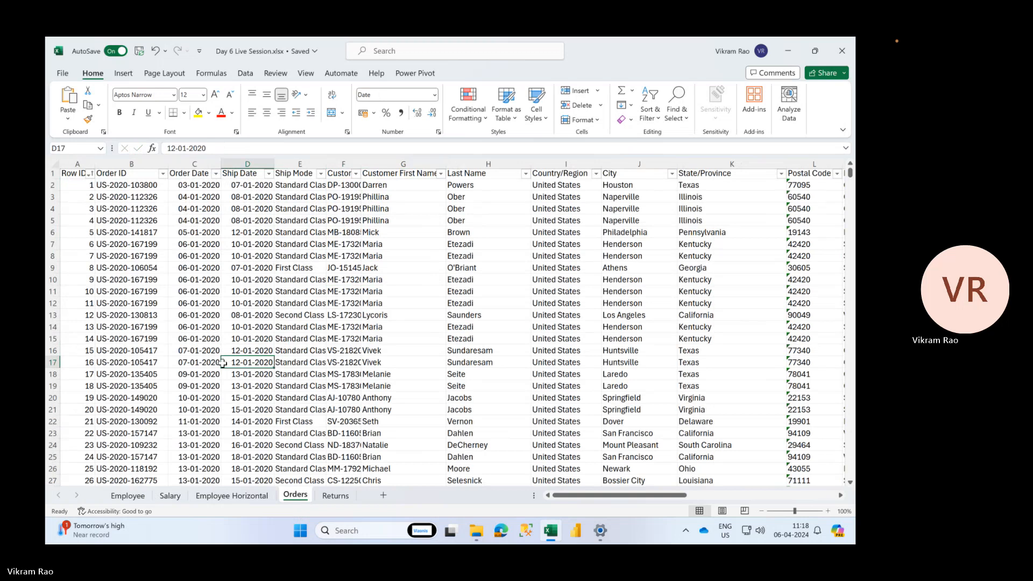
key(ctrl+f)
key(Return)
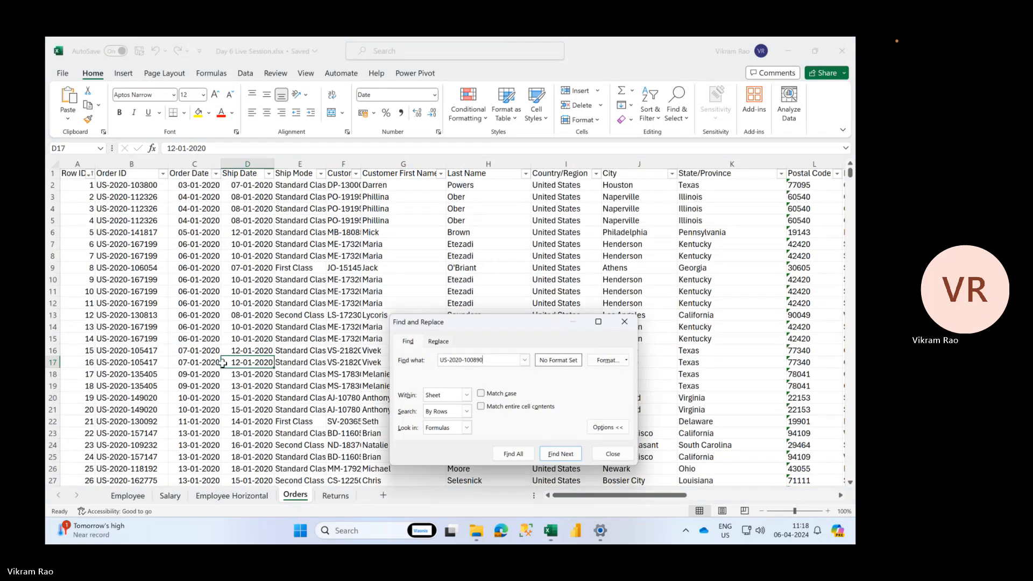
click(612, 454)
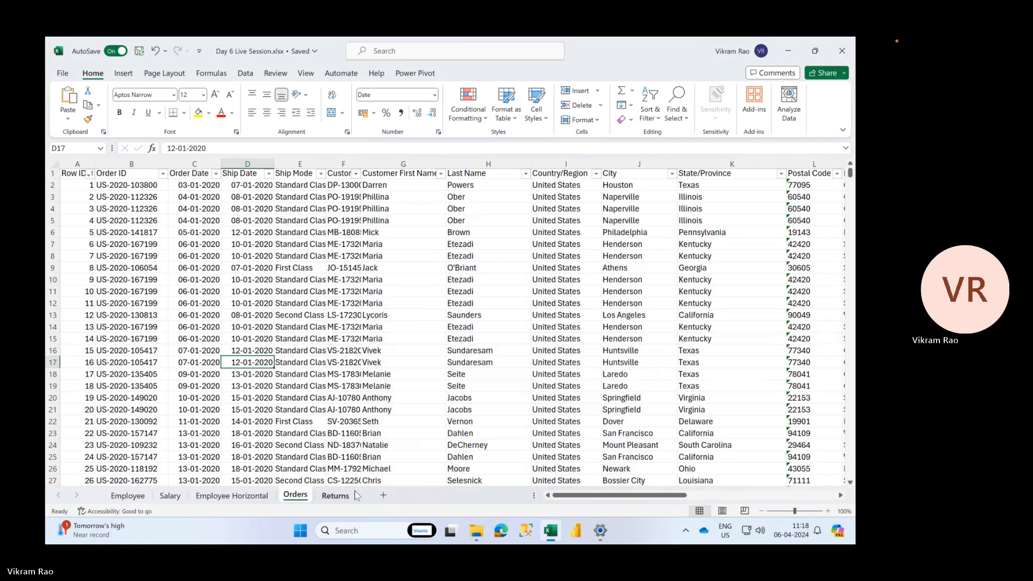
- Review the VLOOKUP in C2 and the cities filled down the Returns sheet
click(335, 495)
click(269, 194)
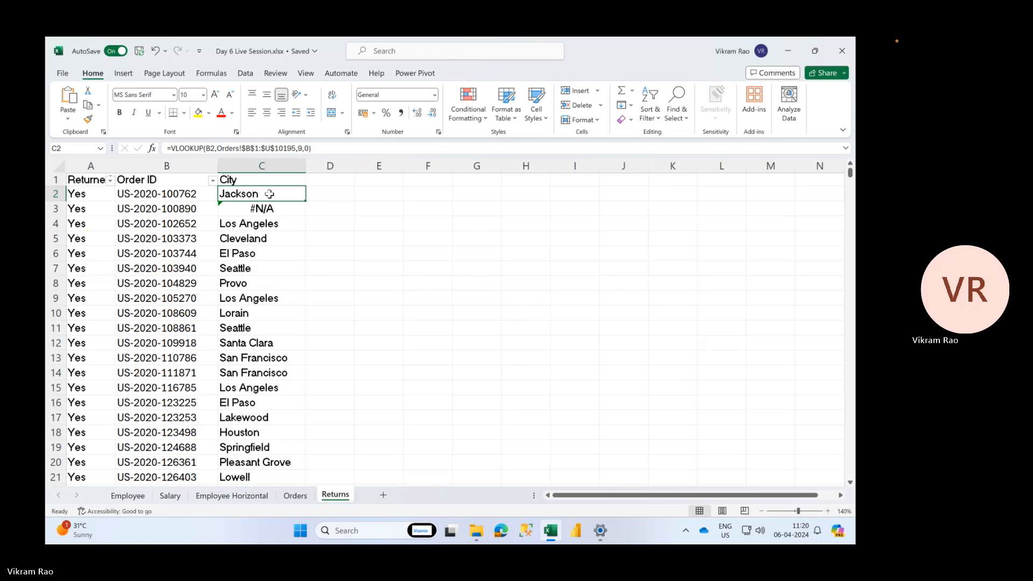
scroll(290, 268, down, 13)
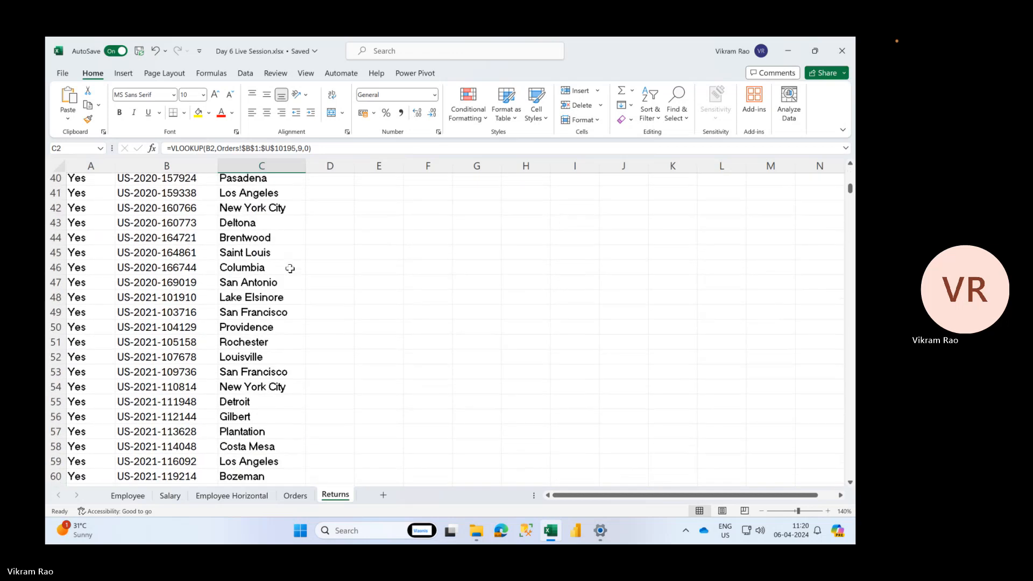
- Review the filled cities on the Returns sheet and compare the VLOOKUP formulas in C2 and C3 with B3's order ID
scroll(290, 269, down, 12)
scroll(290, 269, up, 20)
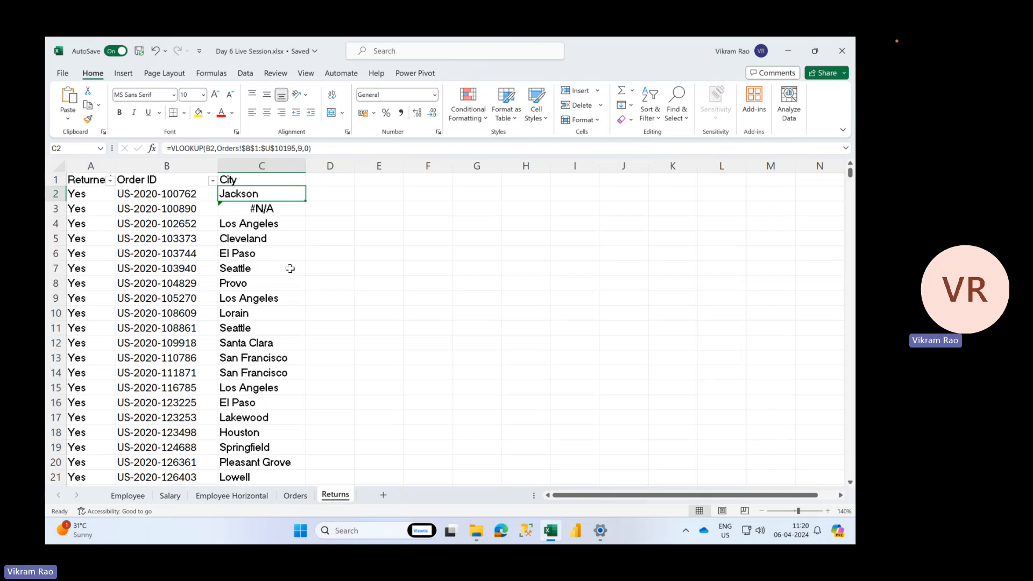
click(232, 213)
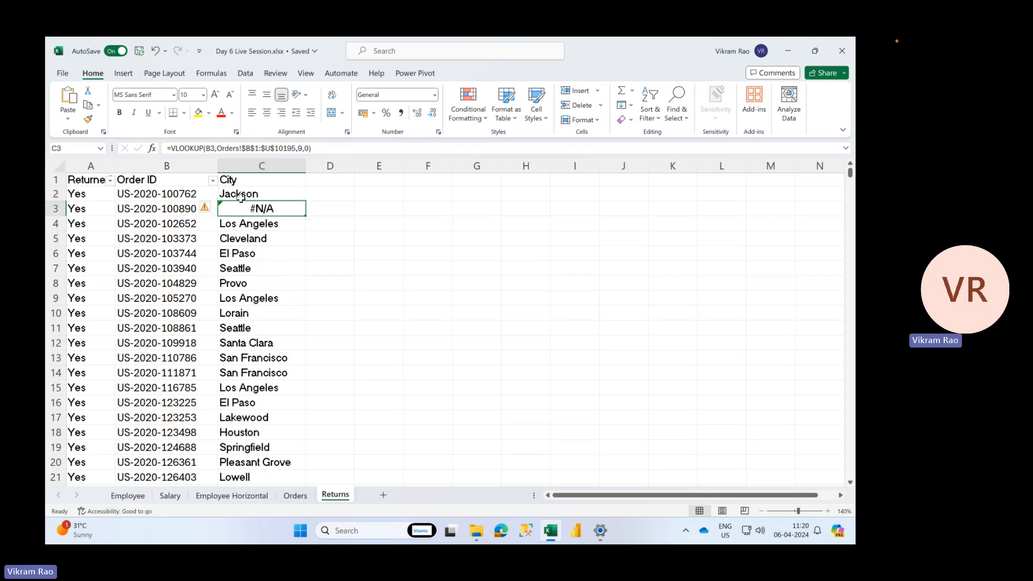
click(241, 197)
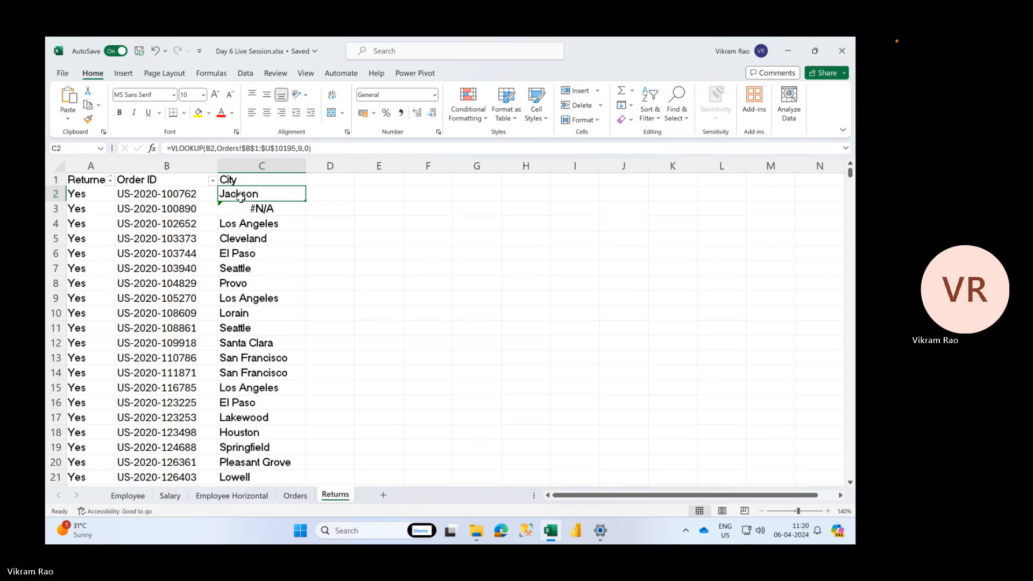
click(187, 208)
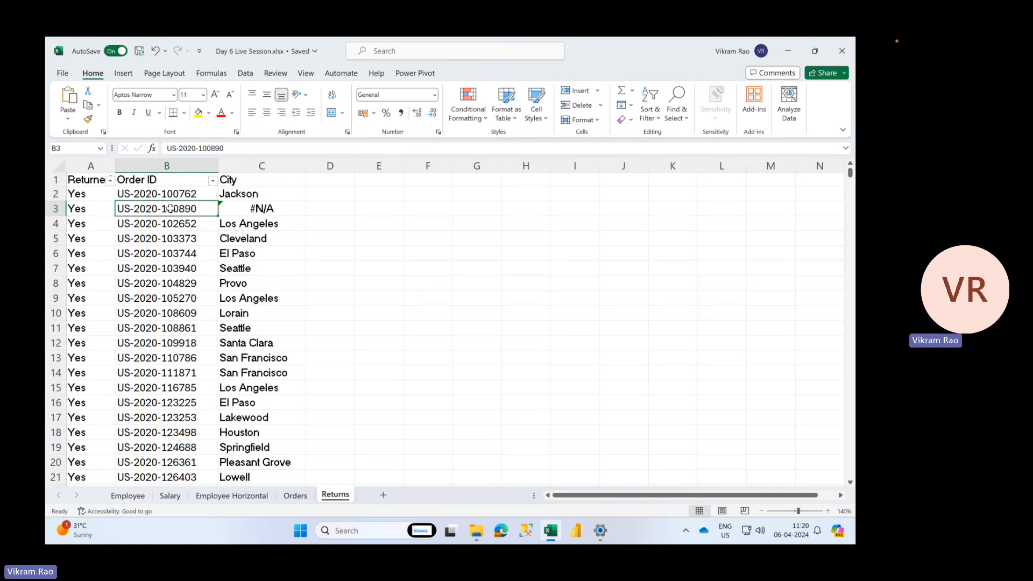
click(228, 209)
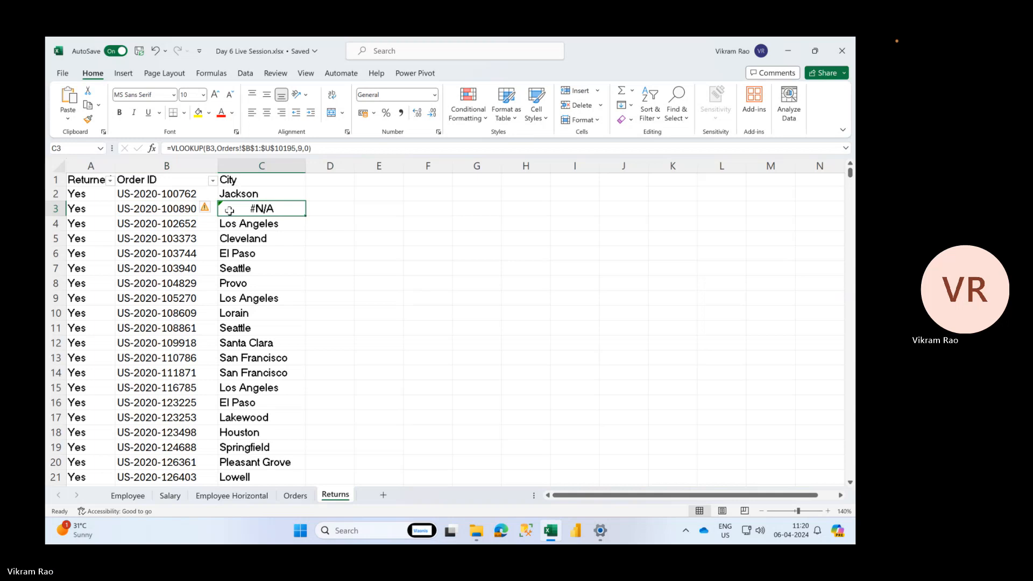
click(229, 193)
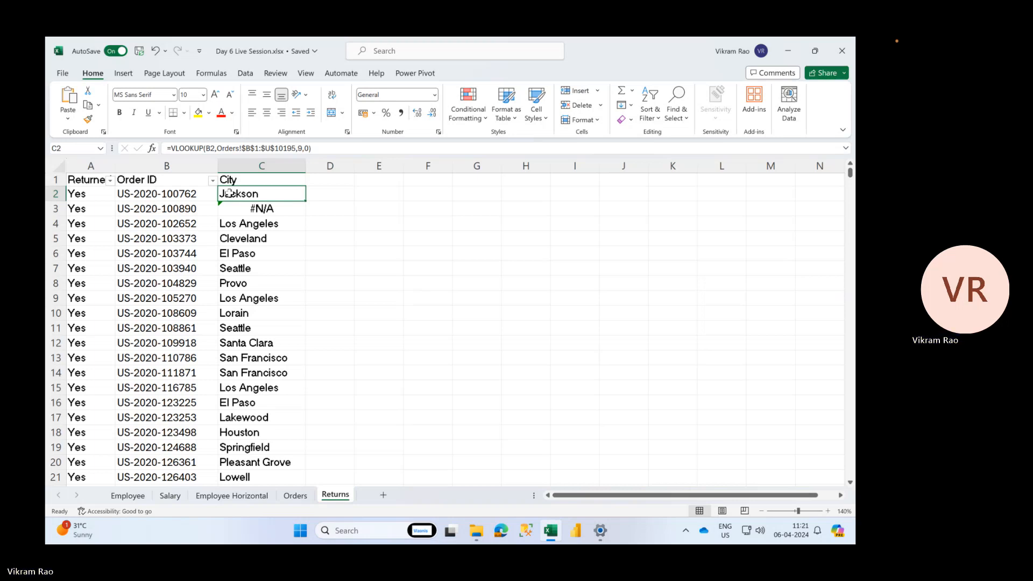
click(245, 213)
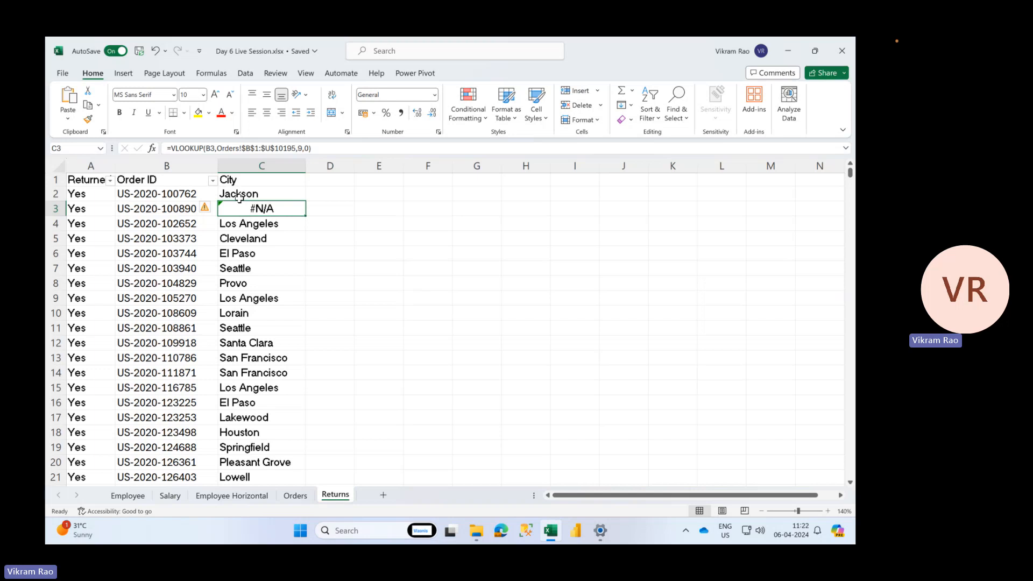
- Wrap C2's VLOOKUP in IFERROR with "Value Not Found" as the fallback and fill the formula down the City column
click(239, 197)
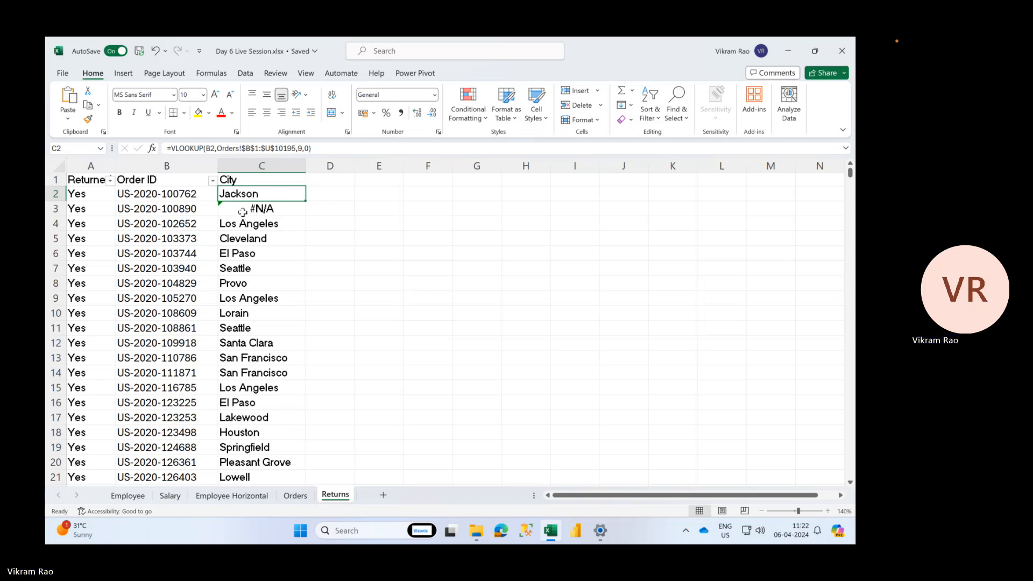
click(173, 149)
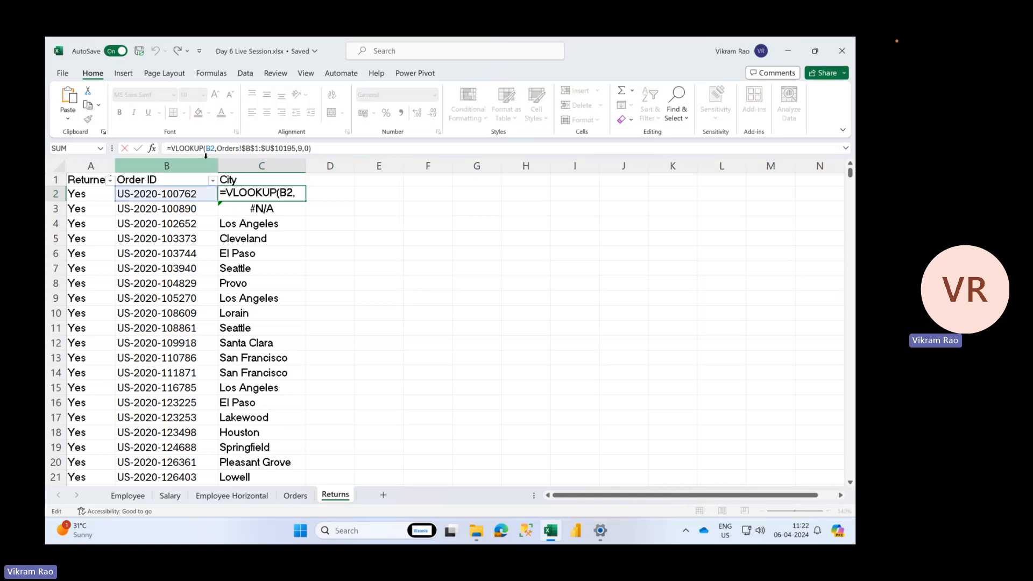
text(IFER)
key(Tab)
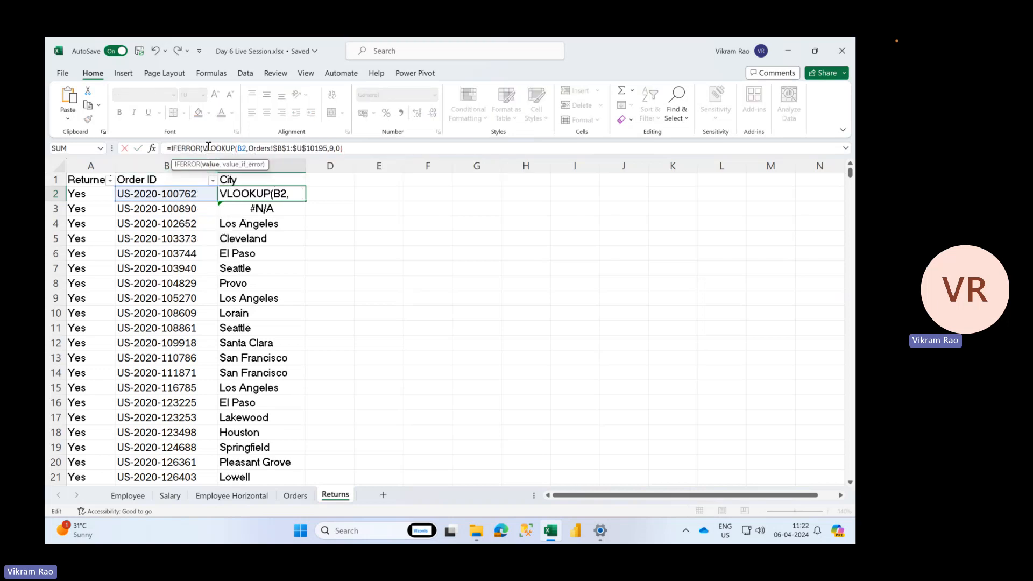
drag(205, 143, 355, 151)
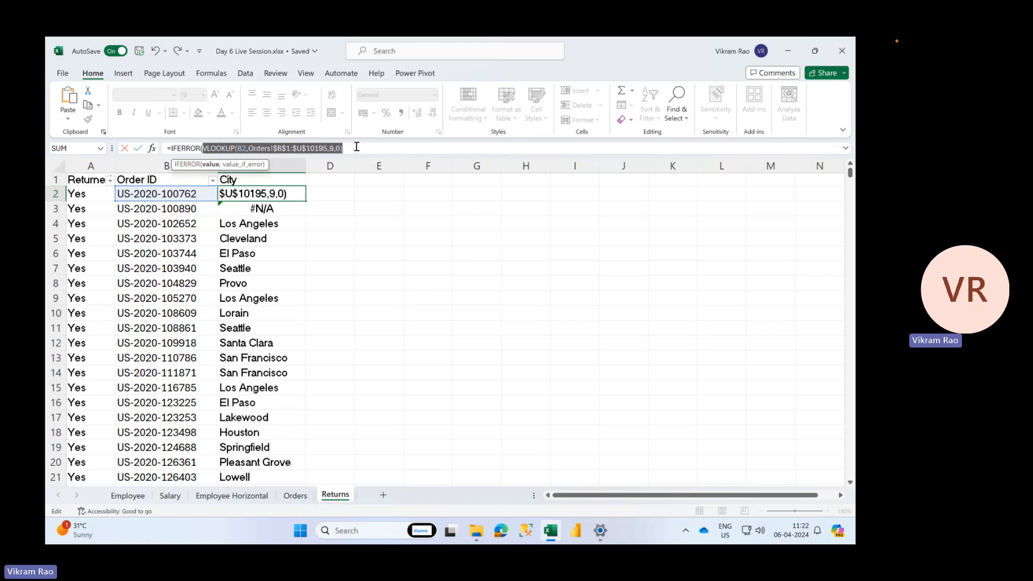
click(355, 151)
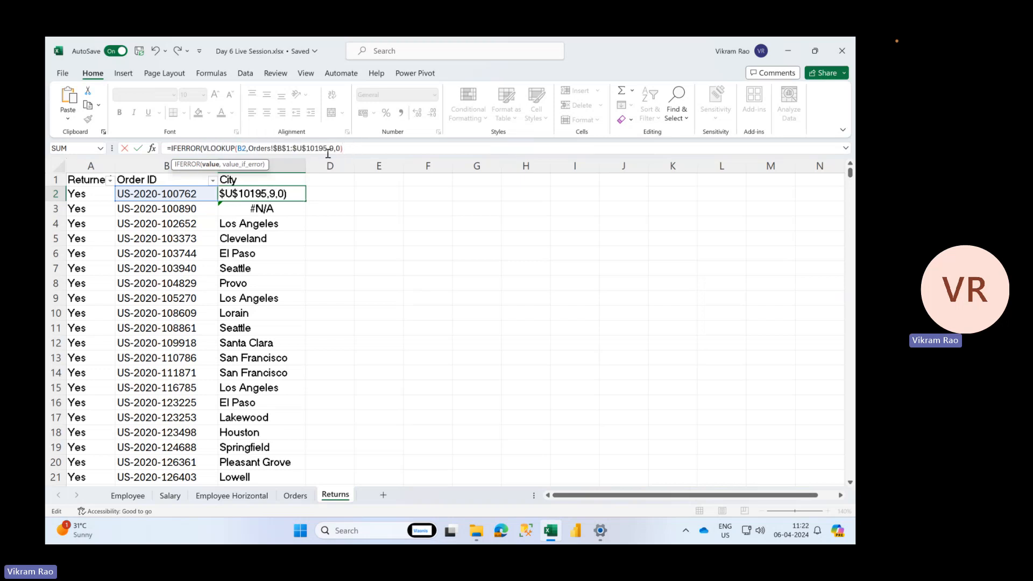
text(,"Va)
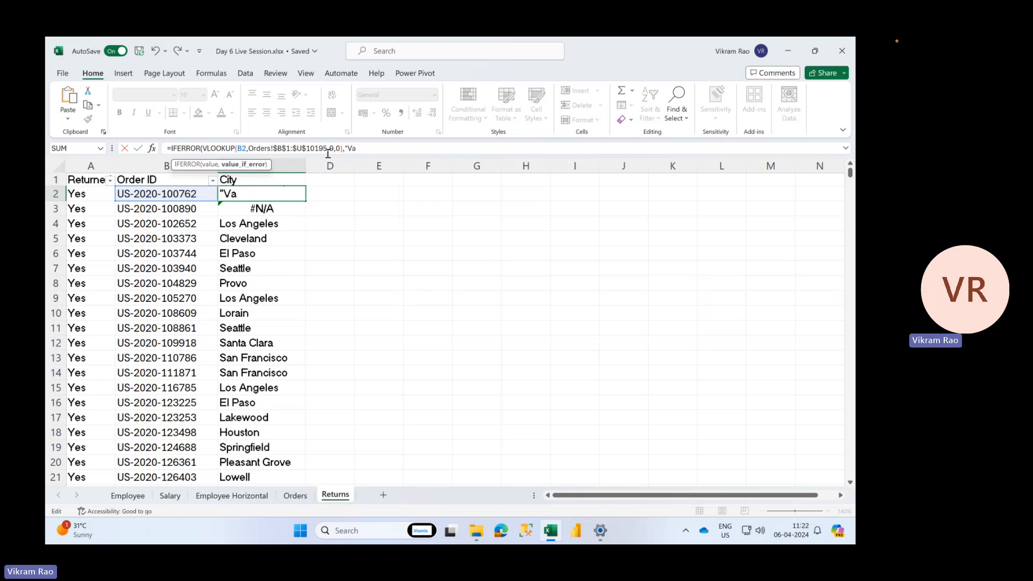
text(lue Not Foun)
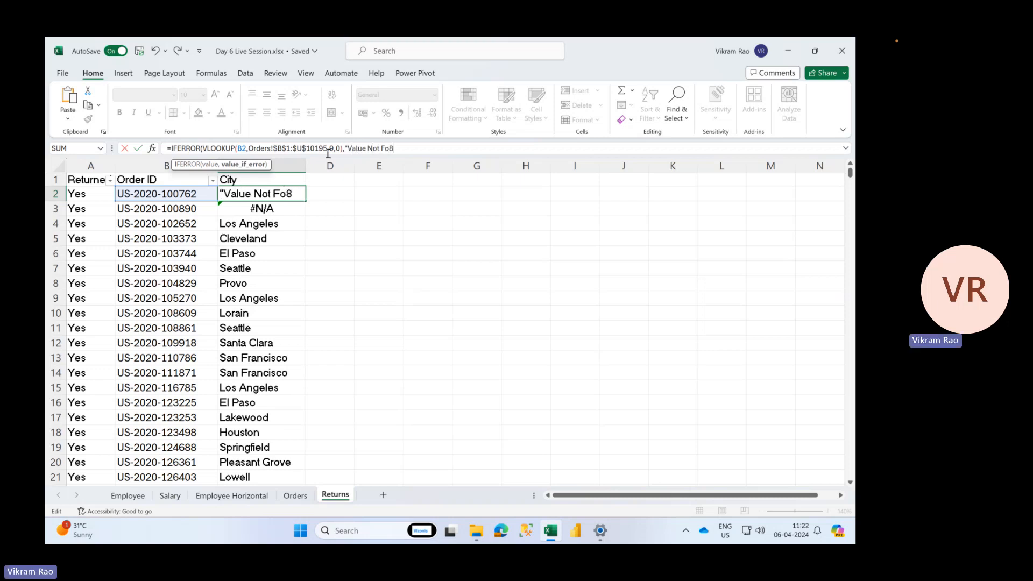
text(d"))
key(Tab)
key(Left)
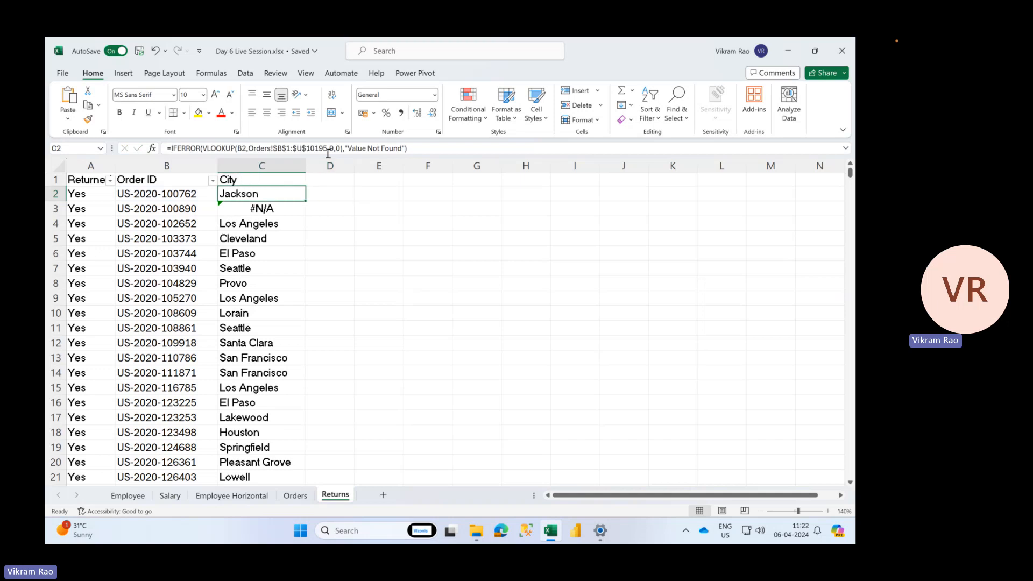
double_click(305, 200)
click(277, 211)
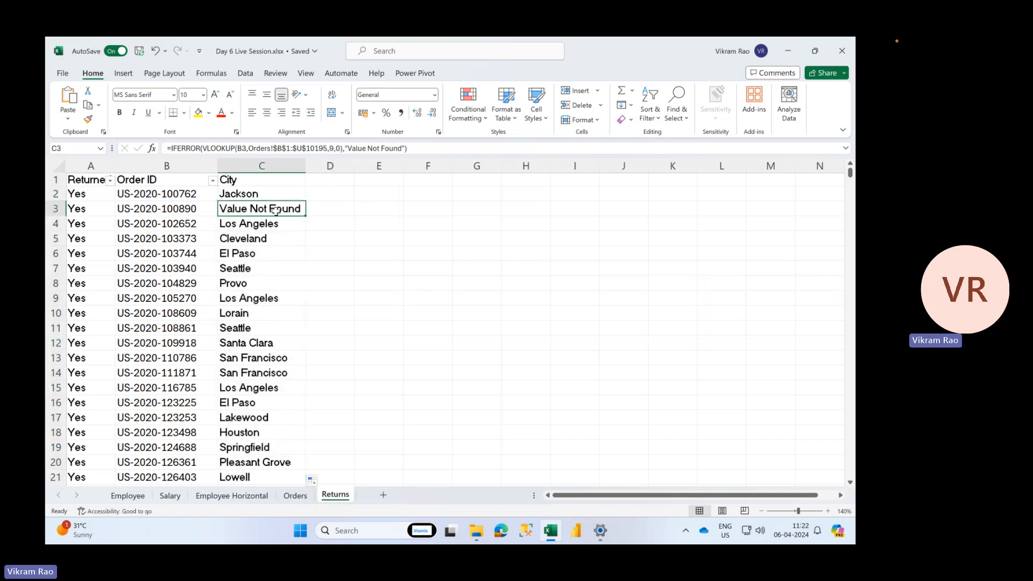
- Check the order ID and IFERROR formula in row 3, and undo the formula change and fill in the City column
click(168, 214)
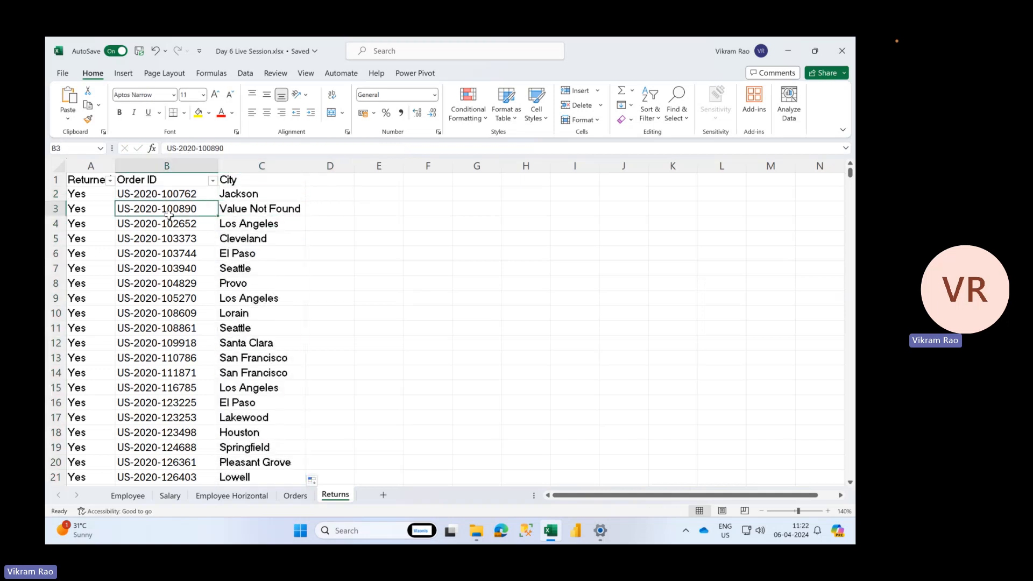
click(265, 210)
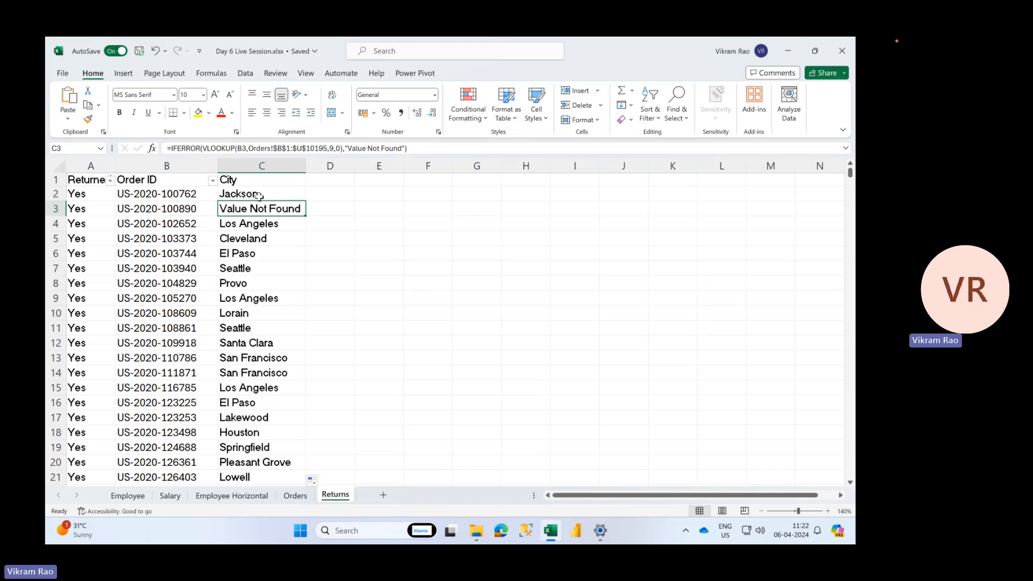
click(258, 195)
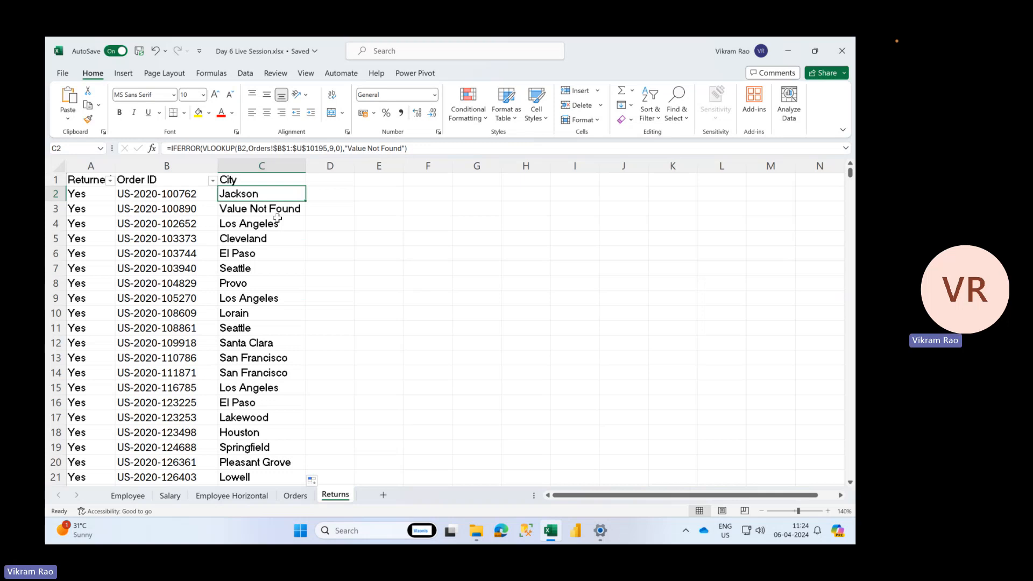
key(ctrl+z)
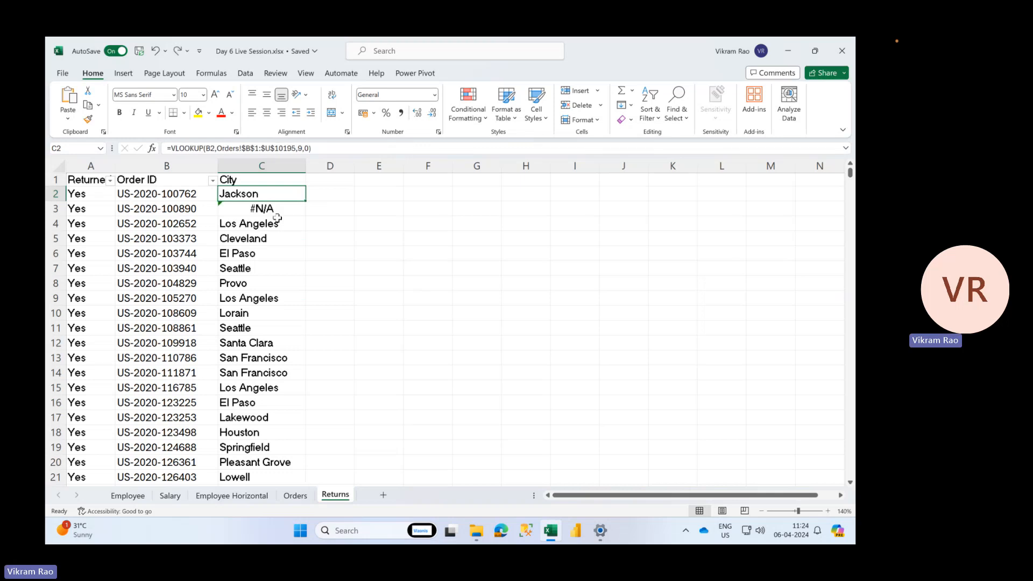
- Redo C2 as =IFERROR(VLOOKUP(B2,Orders!$B$1:$U$10195,9,0),"Value Not Found") and copy it down the City column
click(175, 150)
text(IFERROR)
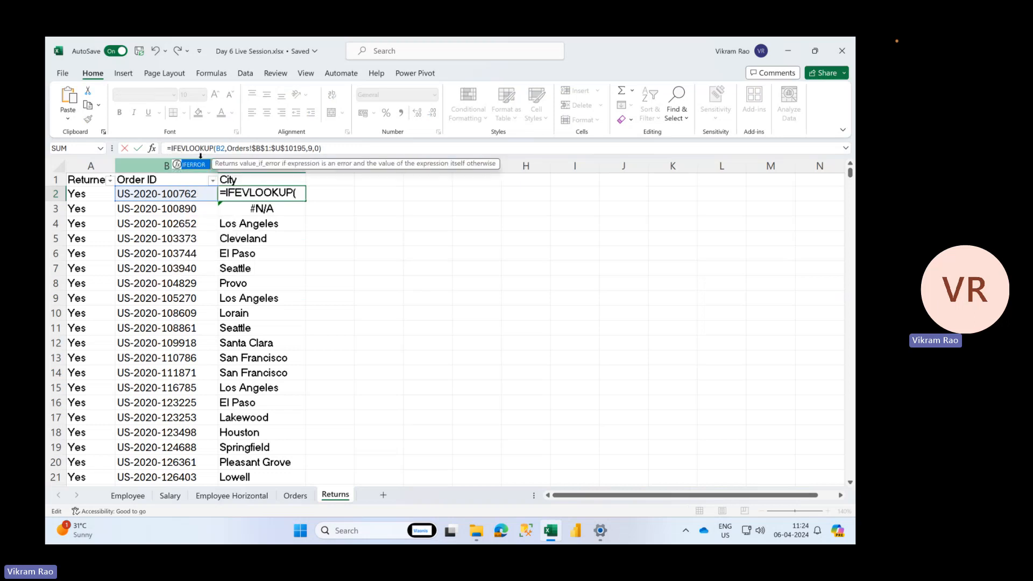
text(()
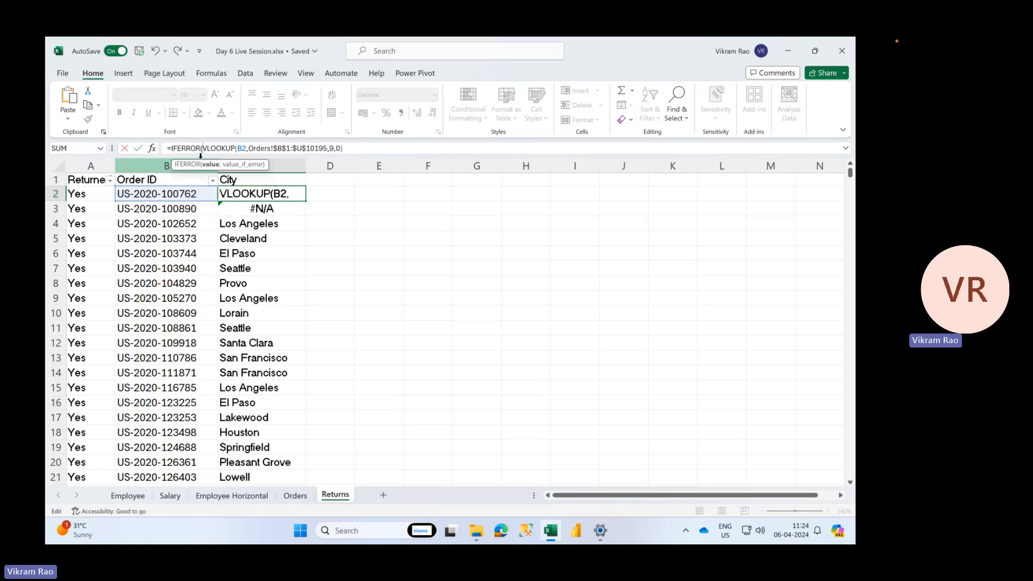
drag(203, 148, 355, 146)
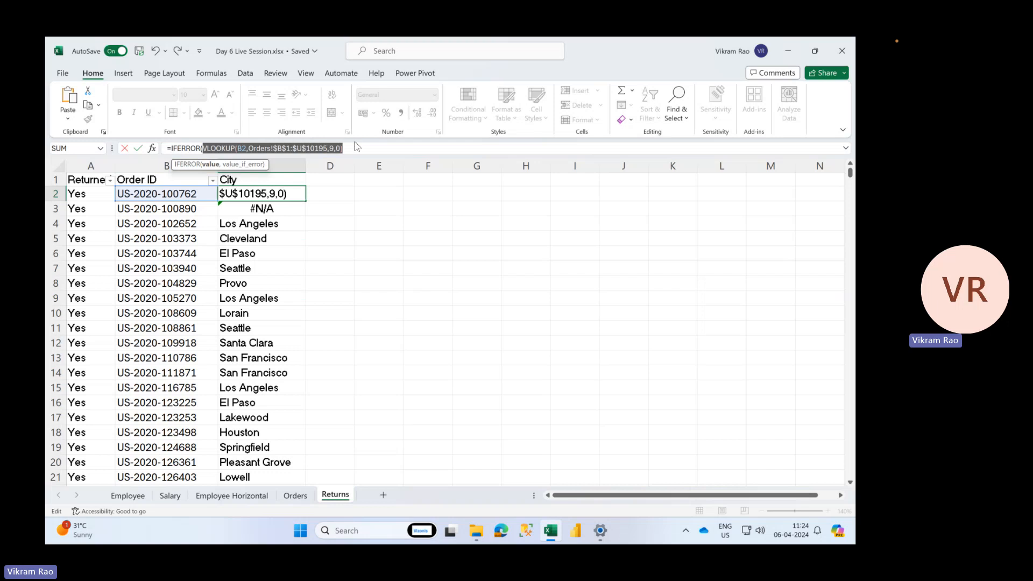
click(355, 149)
text(,)
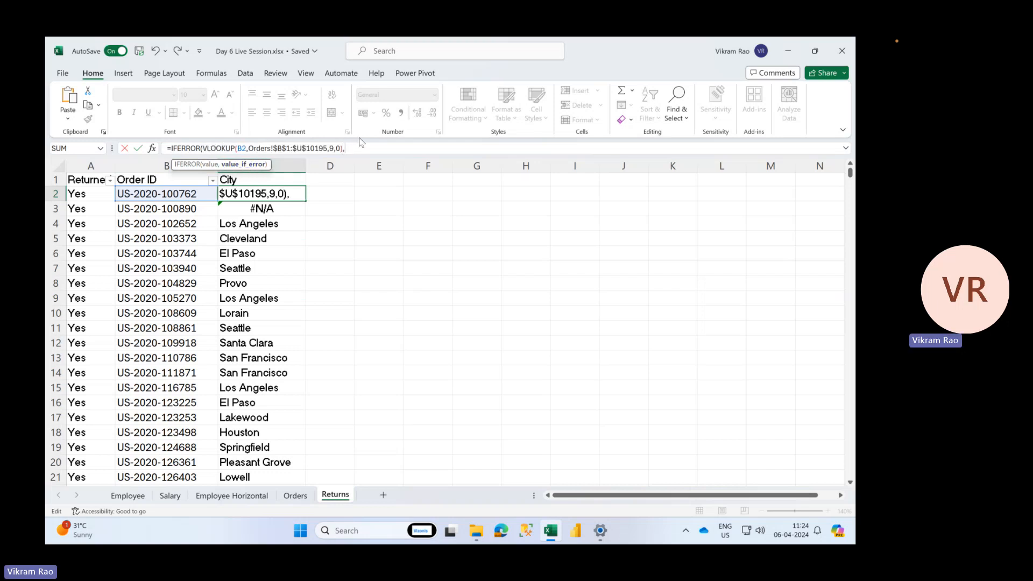
text("Value Not Found"))
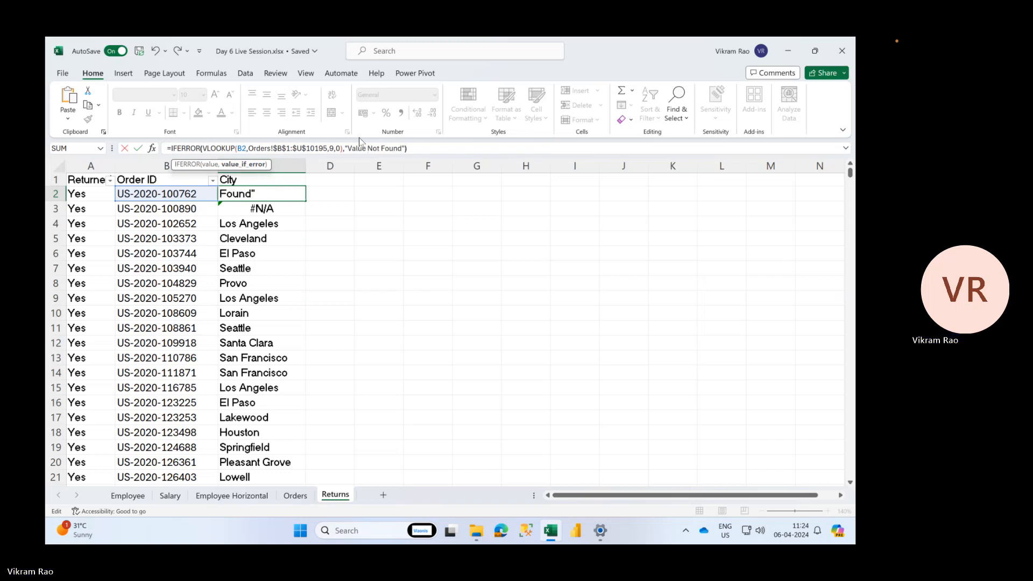
key(Tab)
key(Left)
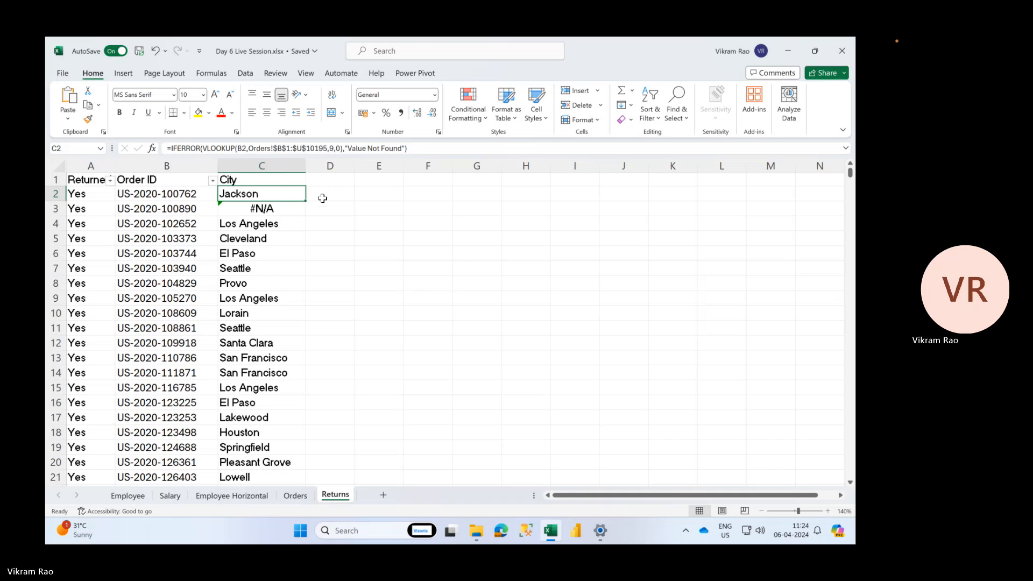
double_click(304, 201)
click(291, 193)
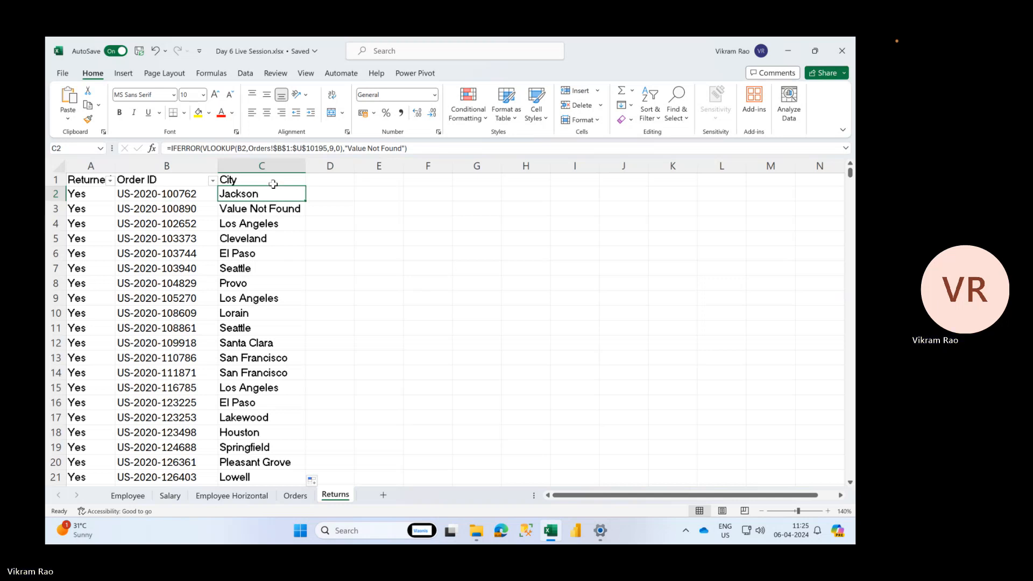
- Highlight the product names in Q2:Q16 on the Orders sheet
click(293, 496)
scroll(455, 392, right, 5)
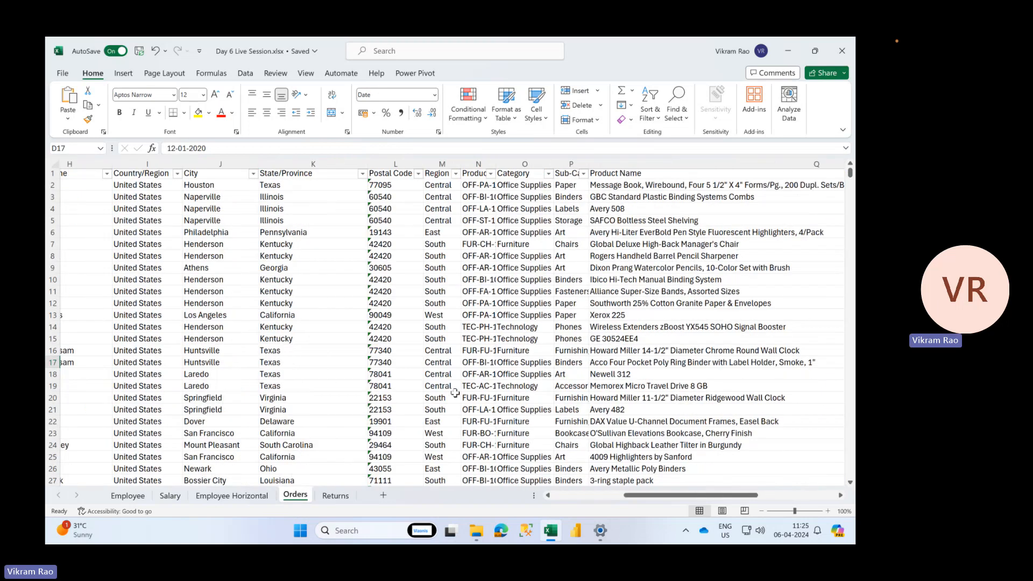
drag(532, 185, 533, 351)
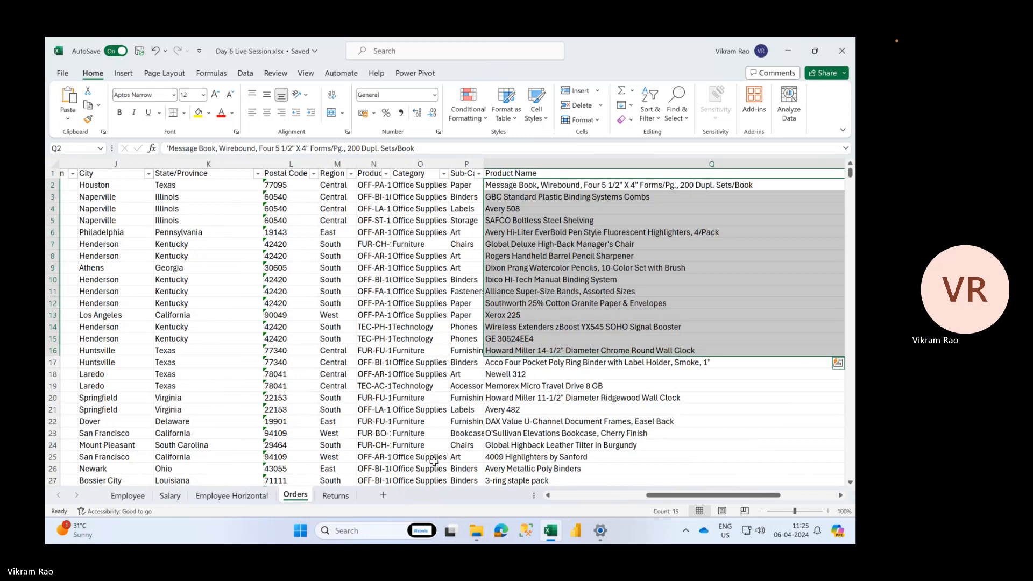
- Try column index 15 in C2's VLOOKUP on the Returns sheet, and undo the change
click(335, 496)
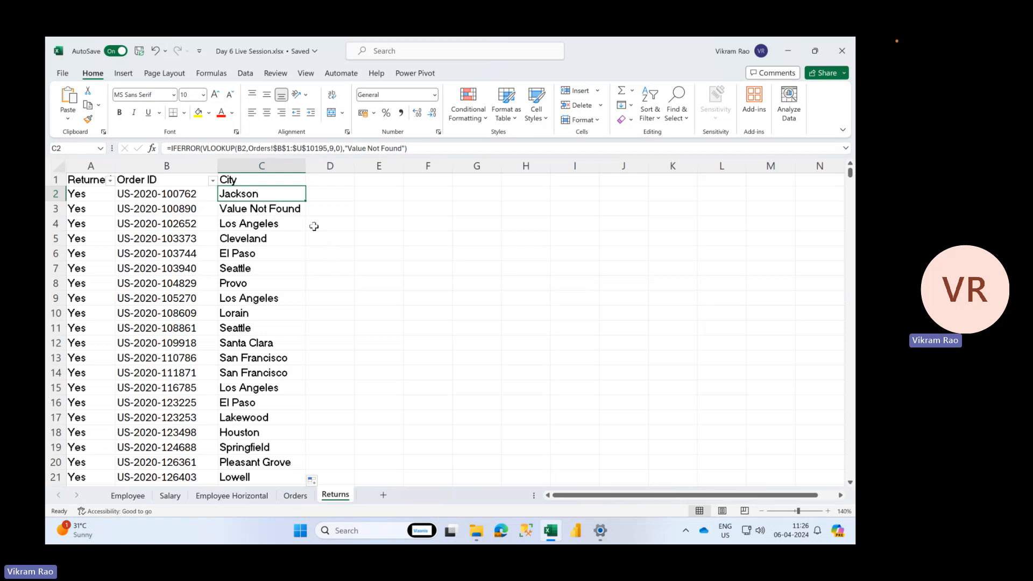
click(334, 149)
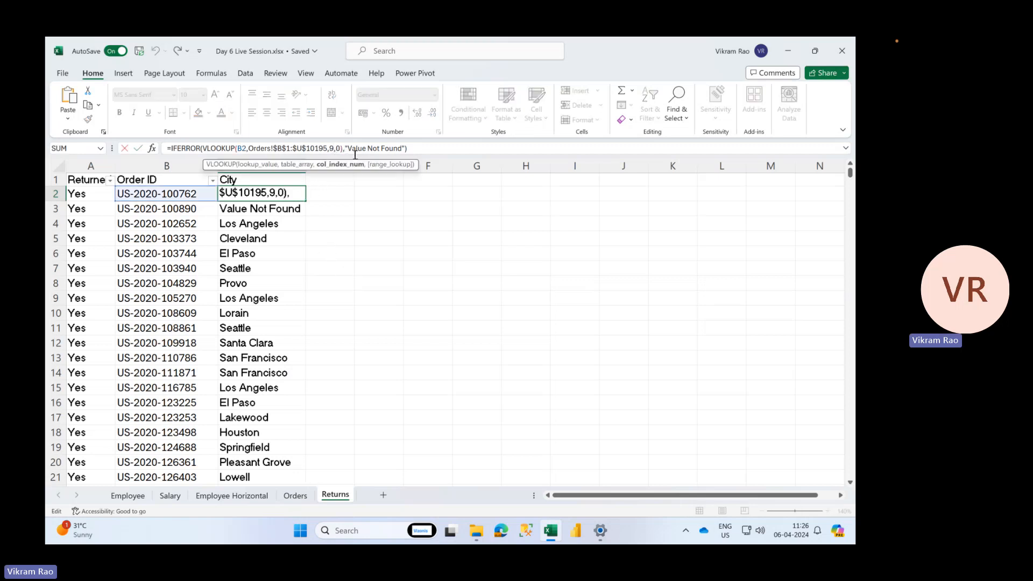
key(BackSpace)
text(15)
key(Return)
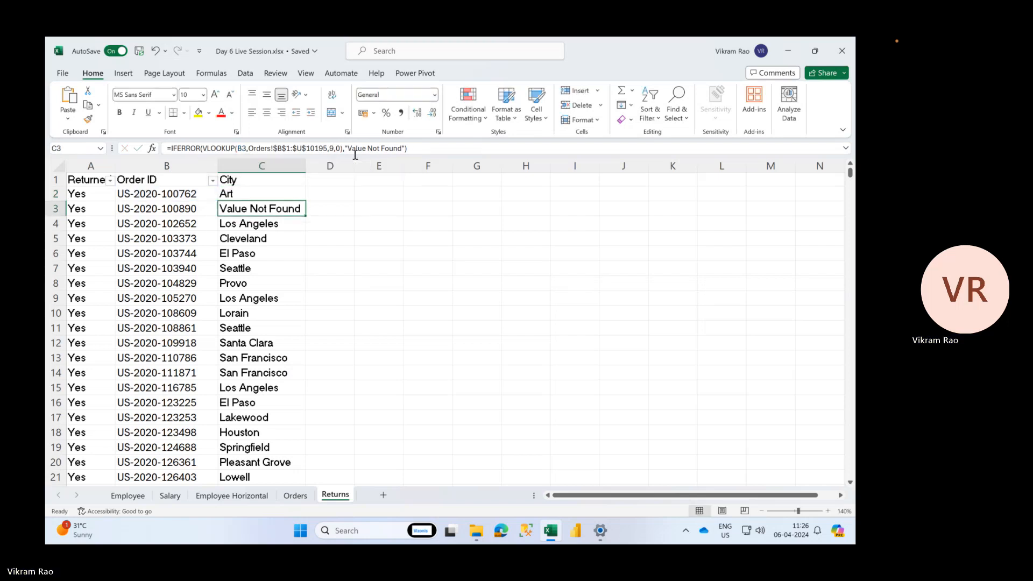
key(Up)
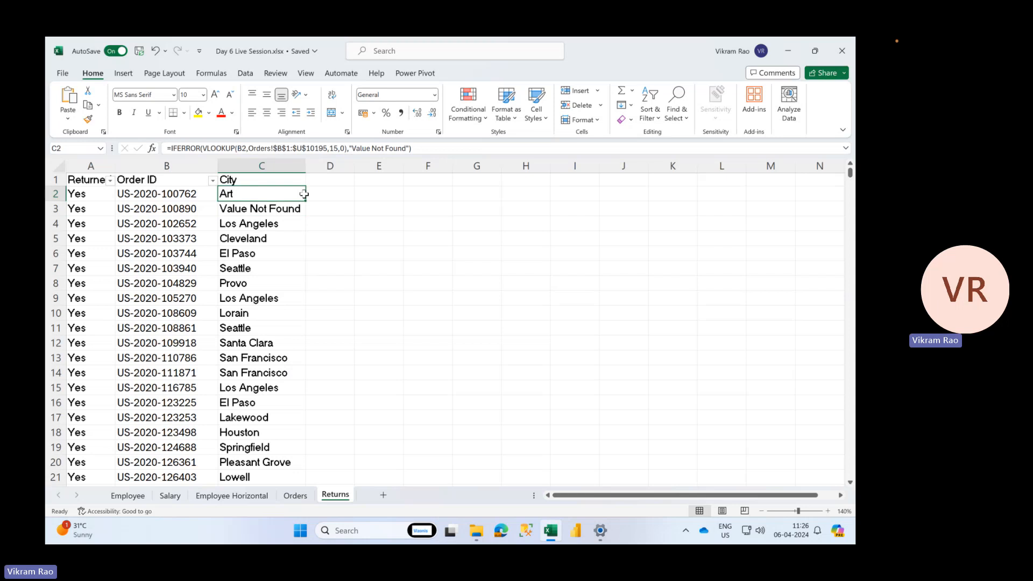
key(ctrl+z)
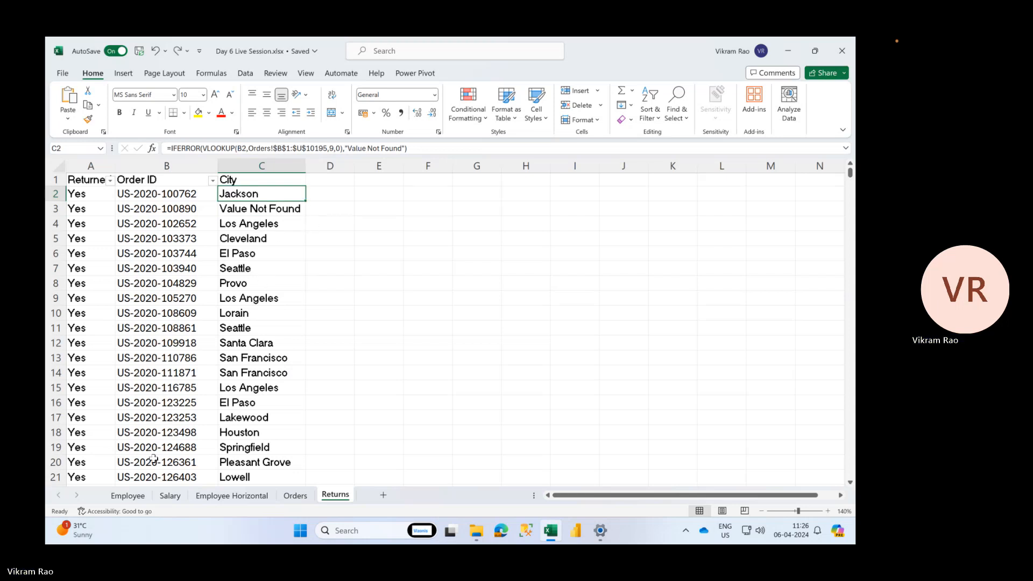
- Count the columns from Order ID to Product Name on the Orders sheet by selecting columns B through Q
click(295, 496)
scroll(134, 185, left, 5)
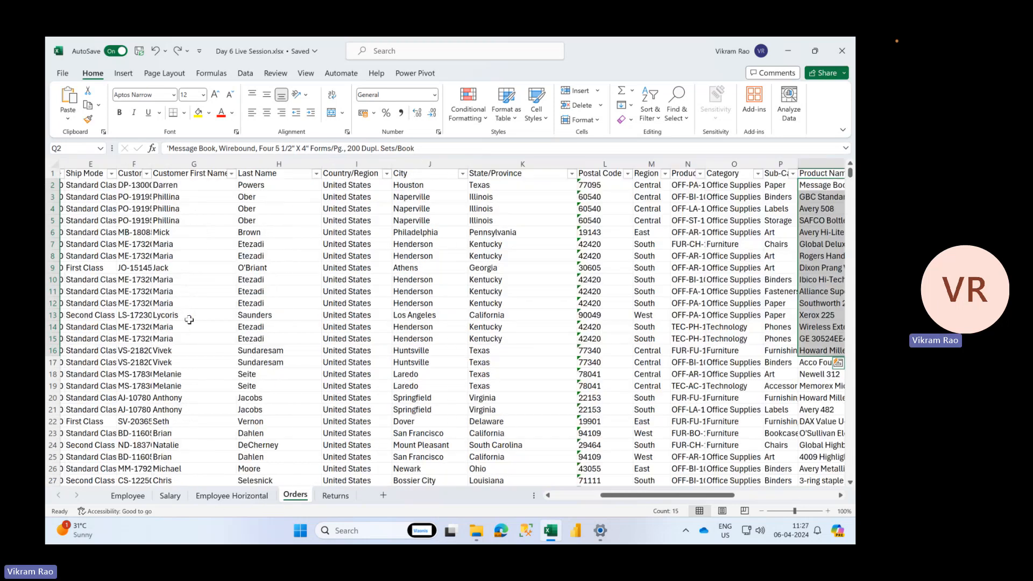
click(130, 162)
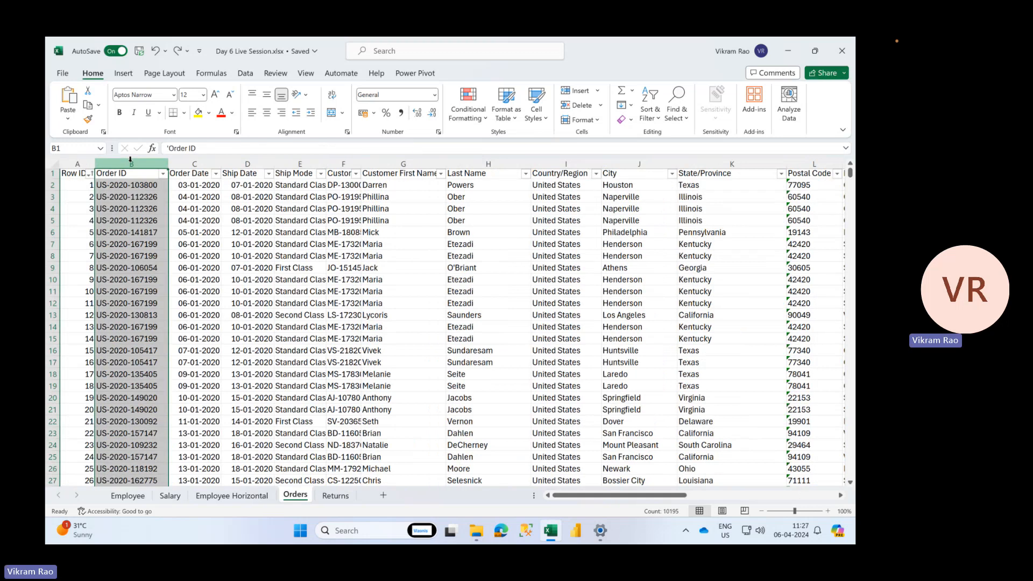
drag(130, 161, 738, 162)
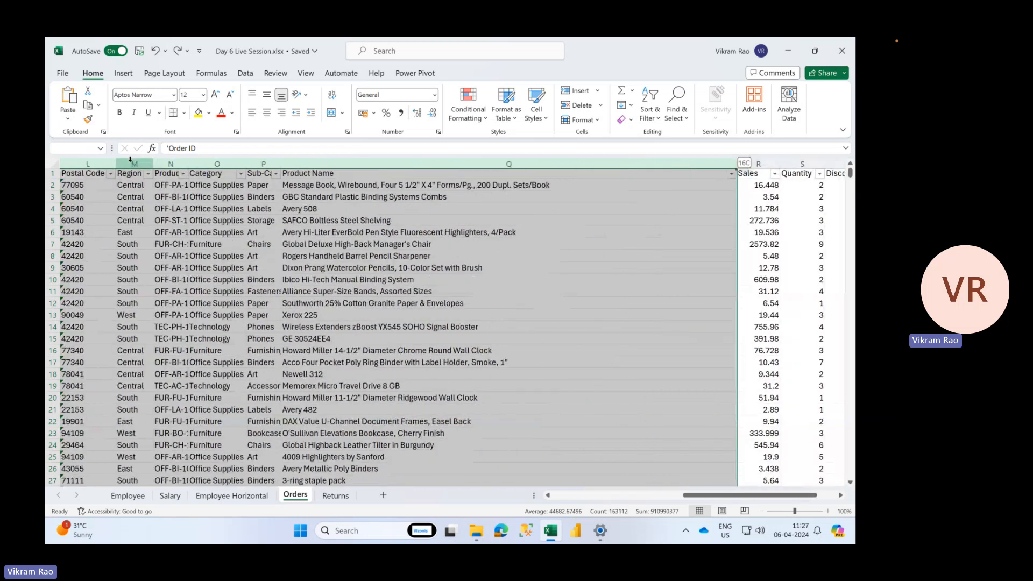
drag(130, 159, 130, 160)
- Set the column index in C2's VLOOKUP on the Returns sheet to 16
click(326, 495)
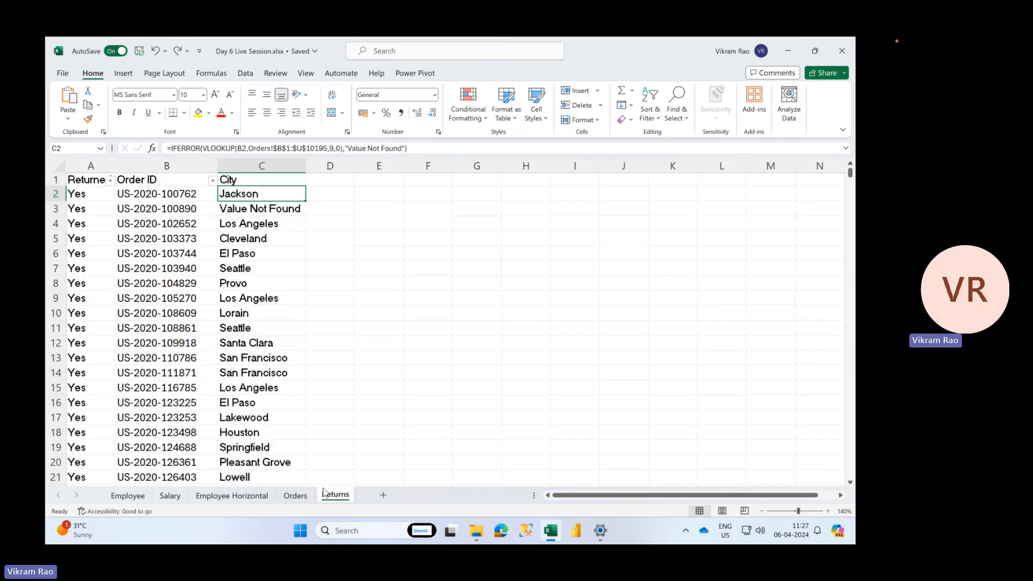
click(332, 150)
key(BackSpace)
text(1)
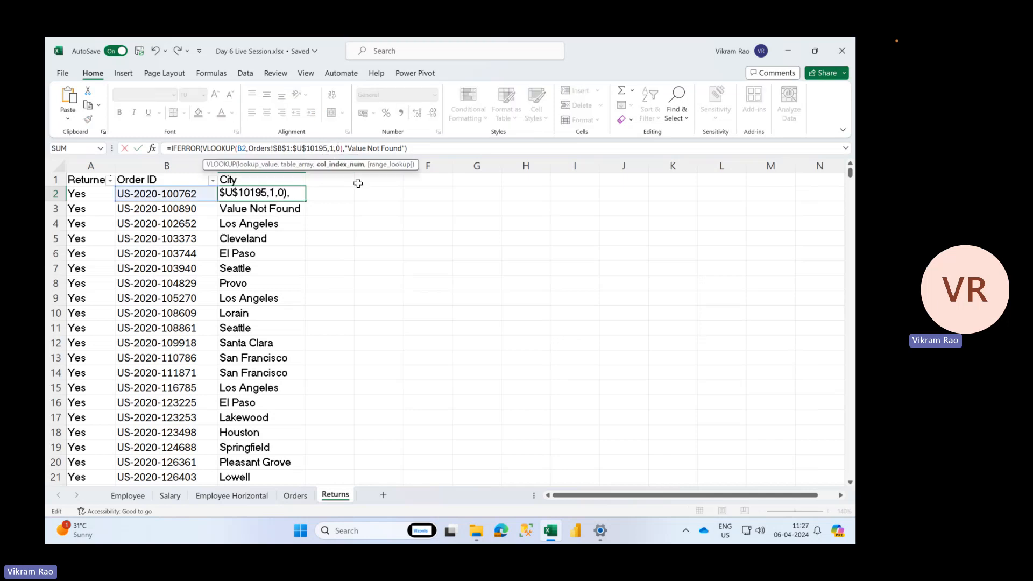
text(6)
click(420, 152)
key(Return)
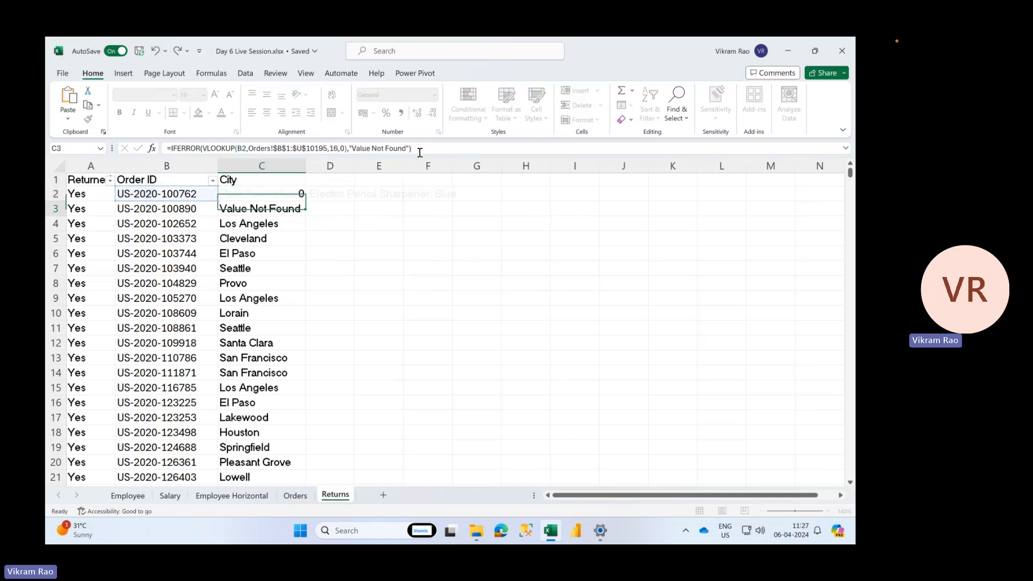
key(Up)
- Rename the header in C1 as Product Name
click(289, 178)
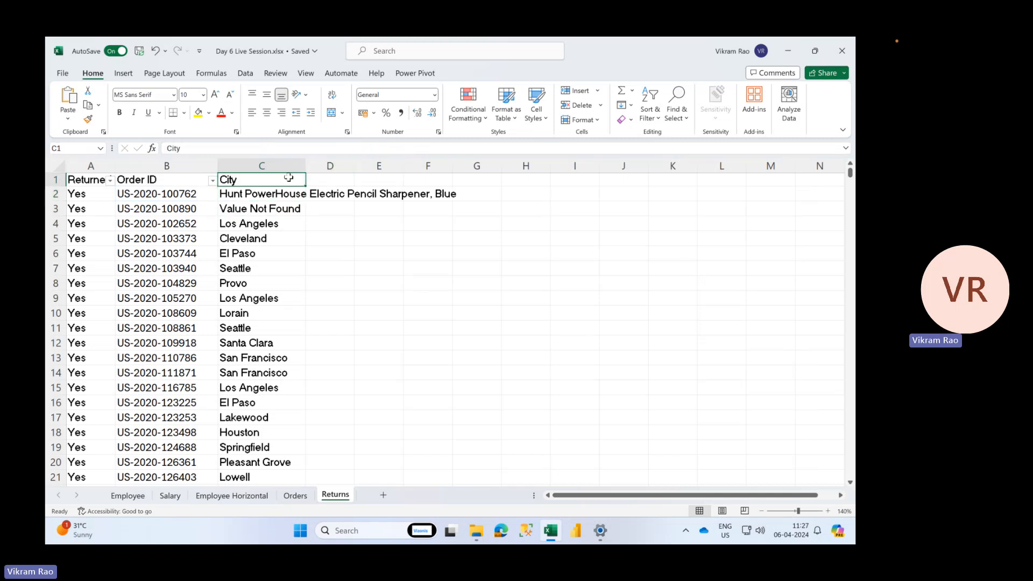
text(Product Name)
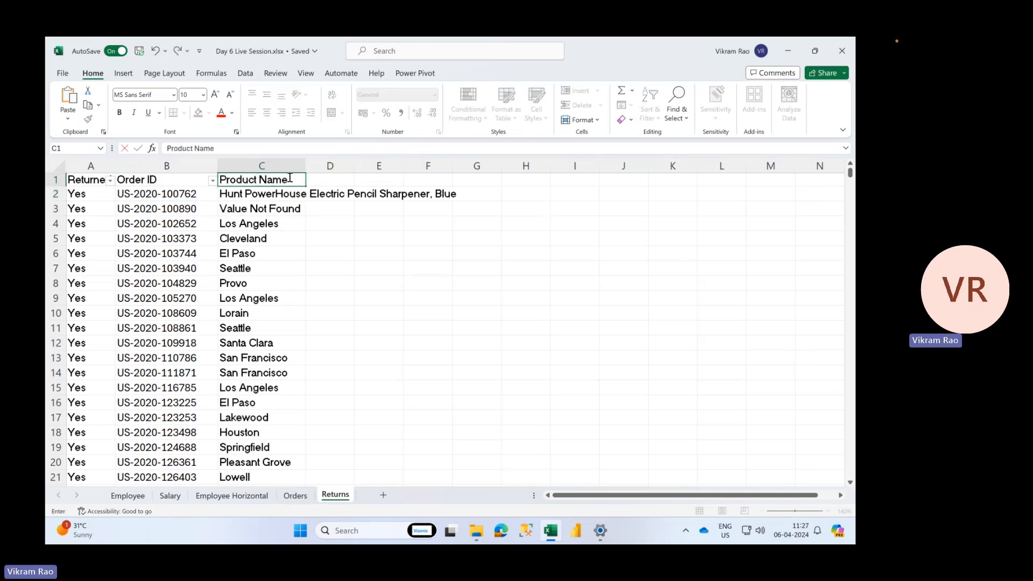
key(Return)
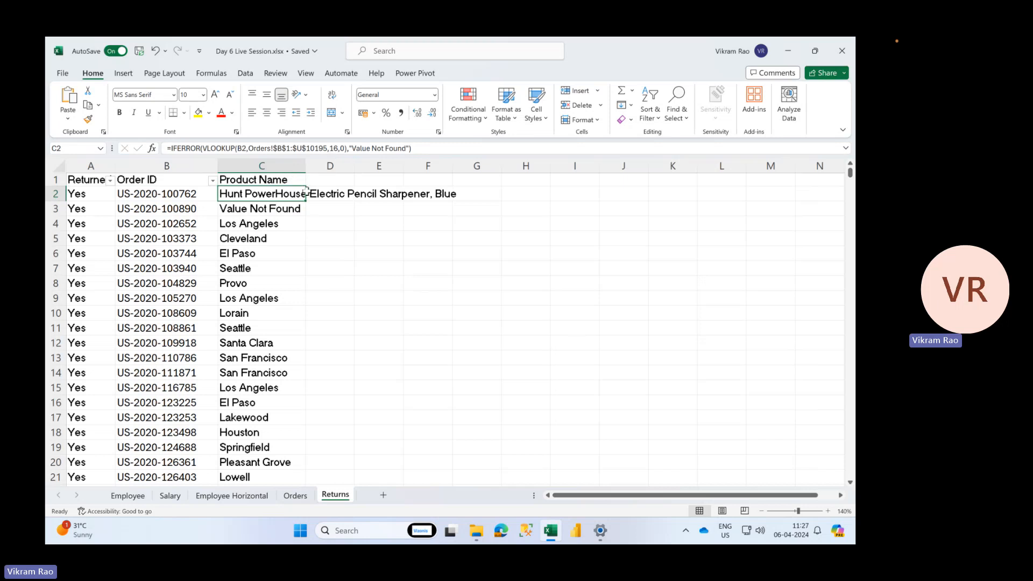
- Copy the C2 formula down the Product Name column and autofit column C's width
double_click(306, 201)
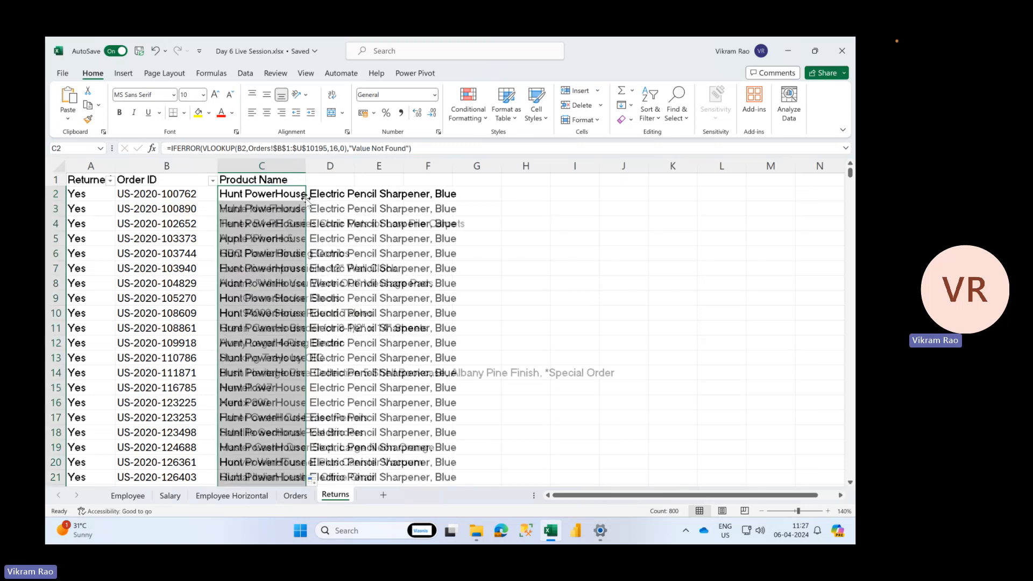
double_click(306, 170)
click(318, 228)
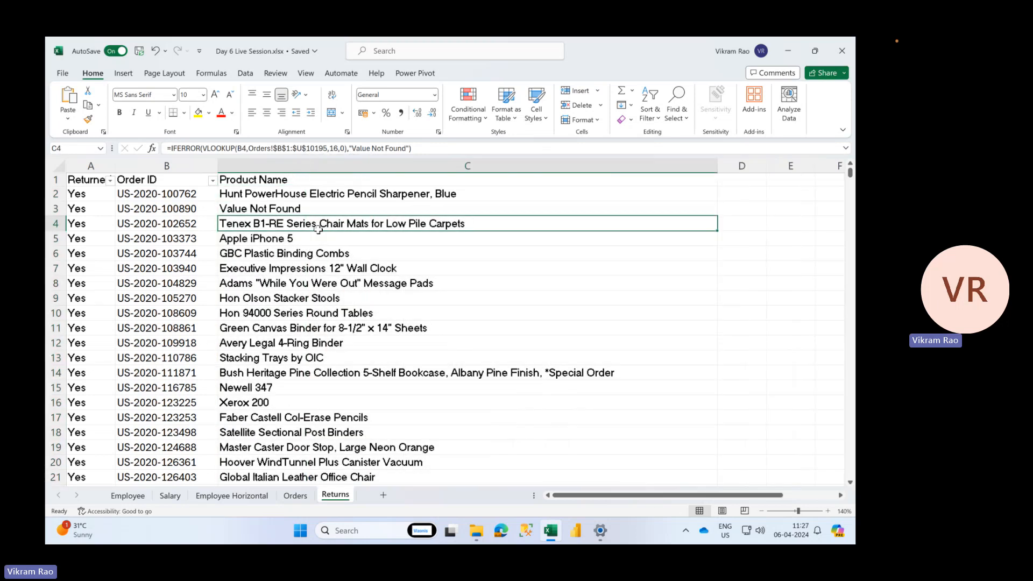
click(303, 195)
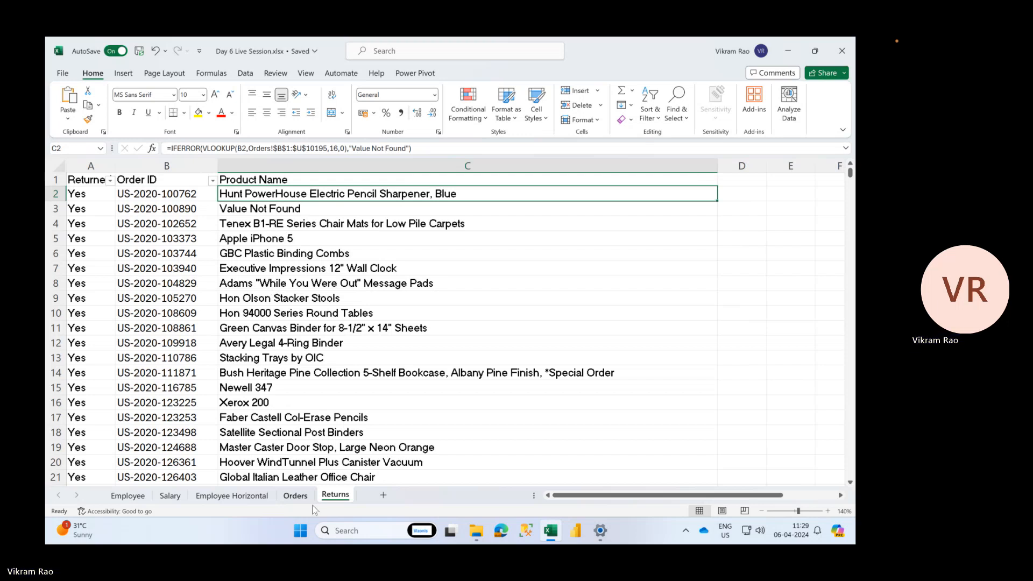
- Compare the Orders column headers from Postal Code to Product Name with the lookup formula on the Returns sheet
click(295, 496)
click(101, 162)
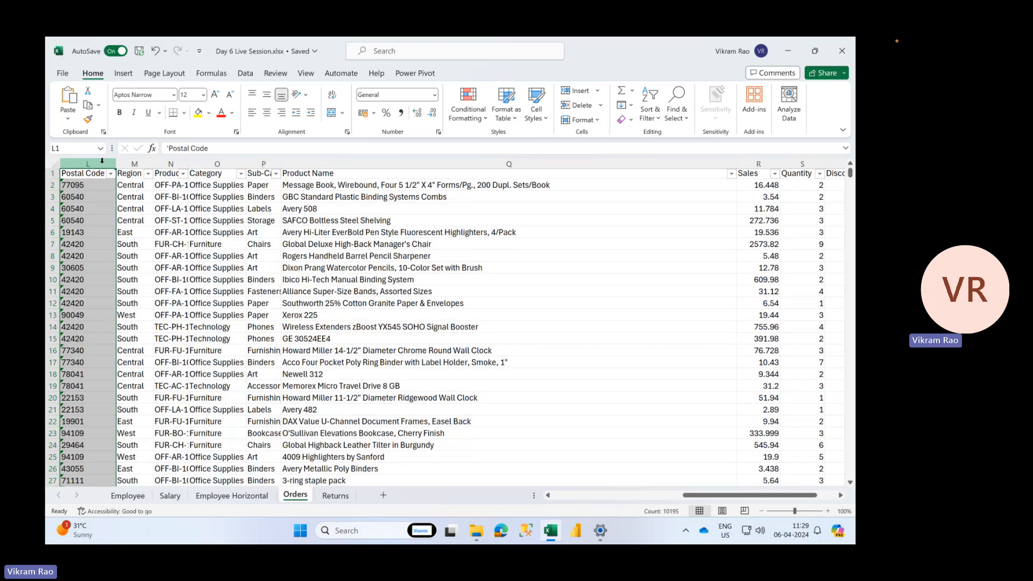
click(132, 174)
click(168, 171)
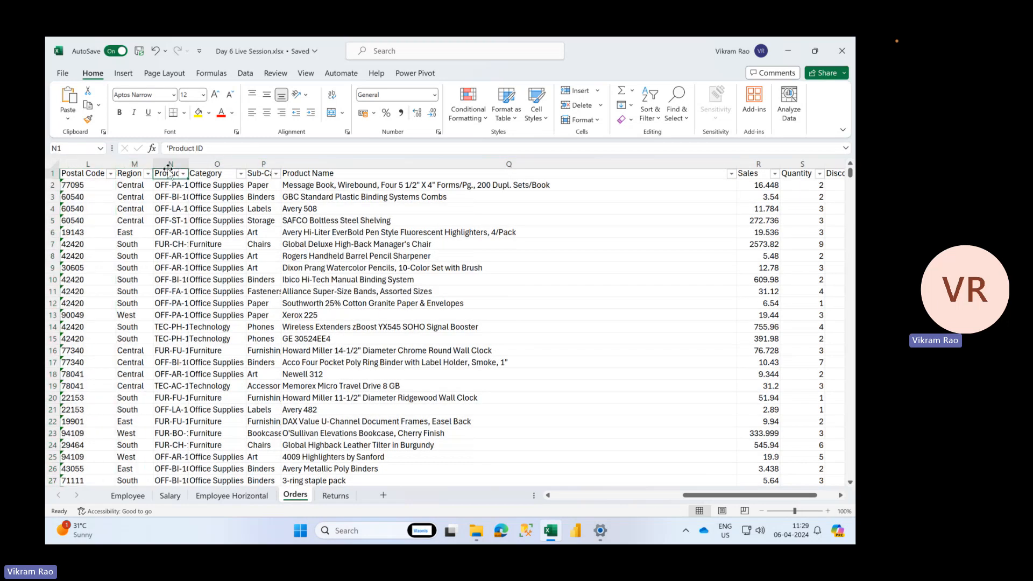
click(335, 495)
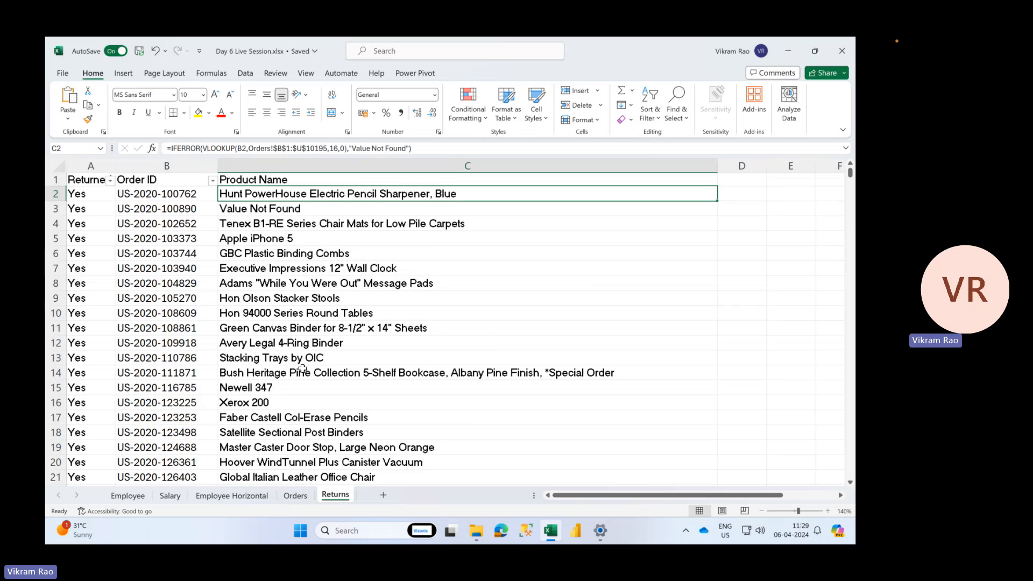
click(295, 495)
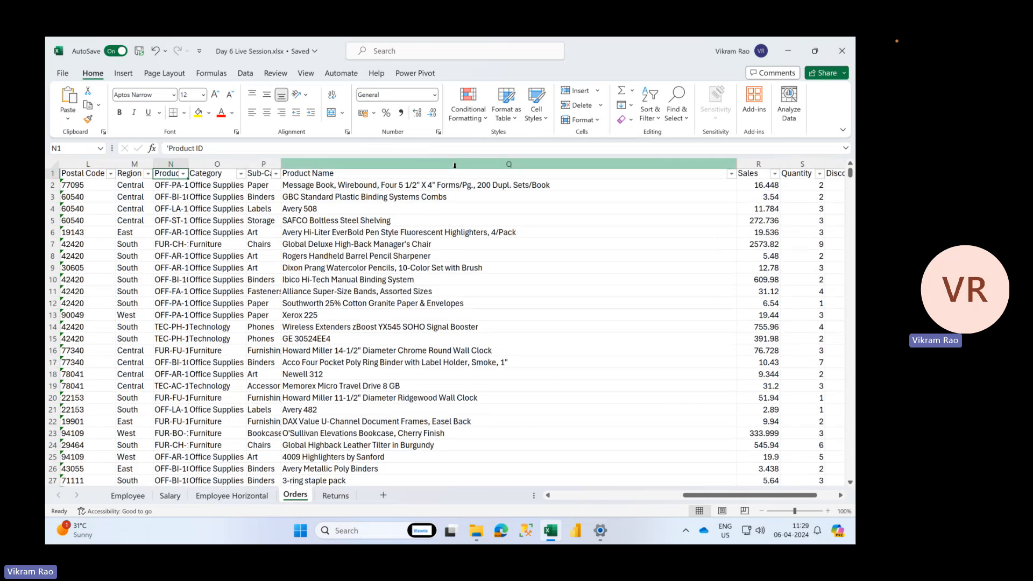
click(344, 496)
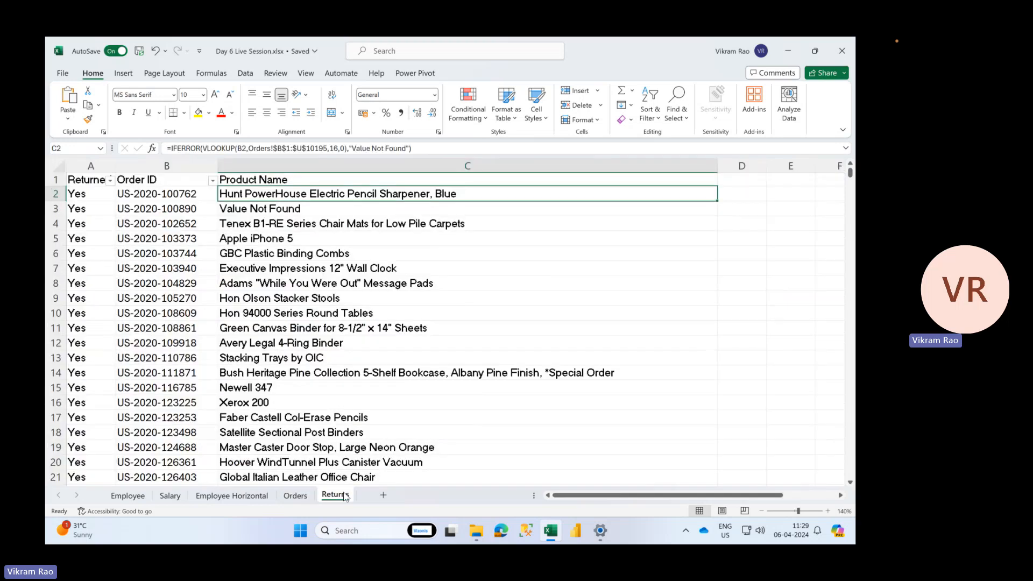
- Copy the header cells B1:U1, from Order ID to Profit, on the Orders sheet
click(290, 497)
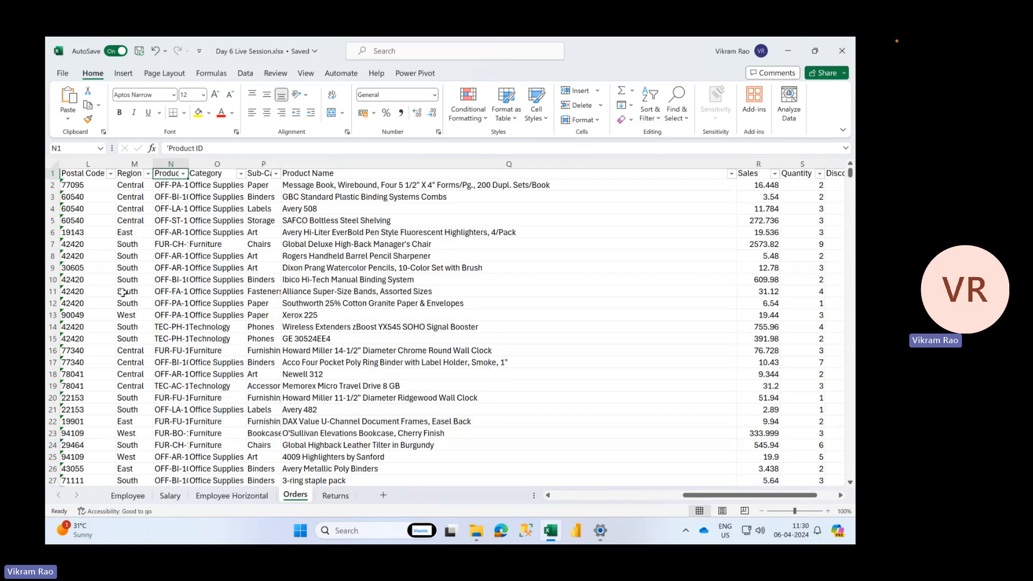
key(Left)
key(Left)
key(Left)
key(Left)
key(Left)
key(Left)
key(Left)
key(Left)
key(Left)
key(Left)
key(Left)
key(Left)
key(Left)
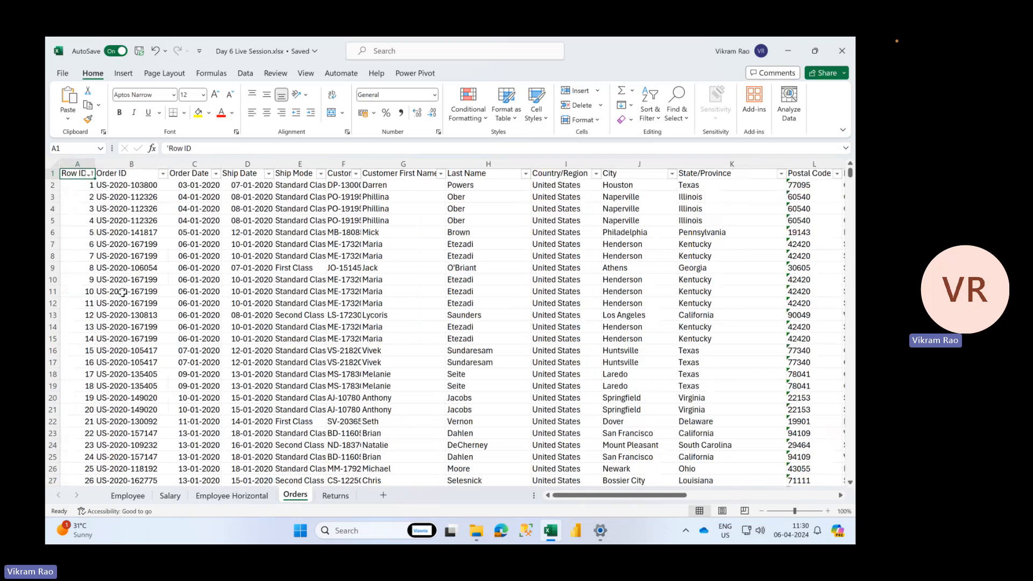
key(ctrl+shift+Right)
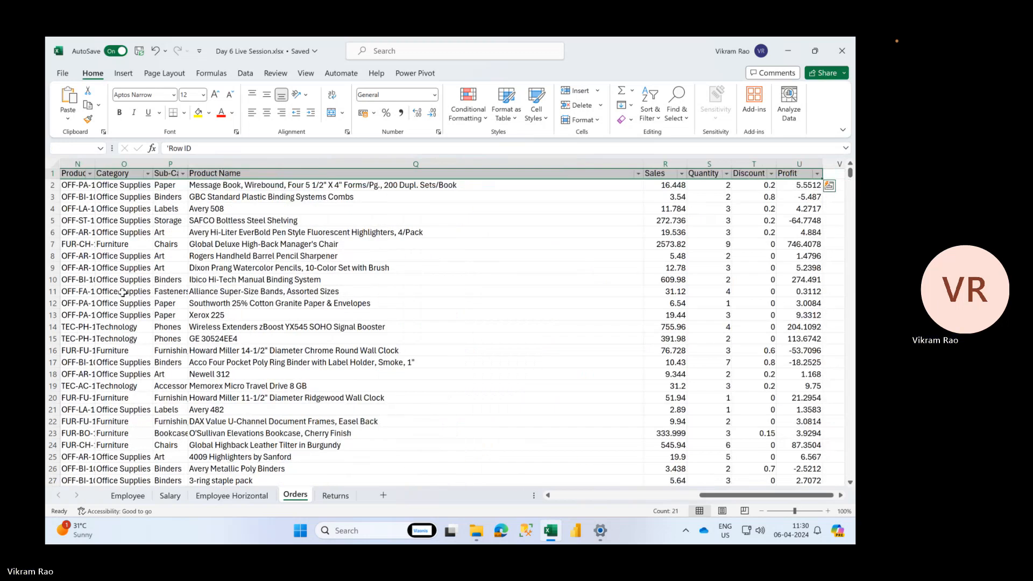
key(Right)
key(ctrl+shift+Right)
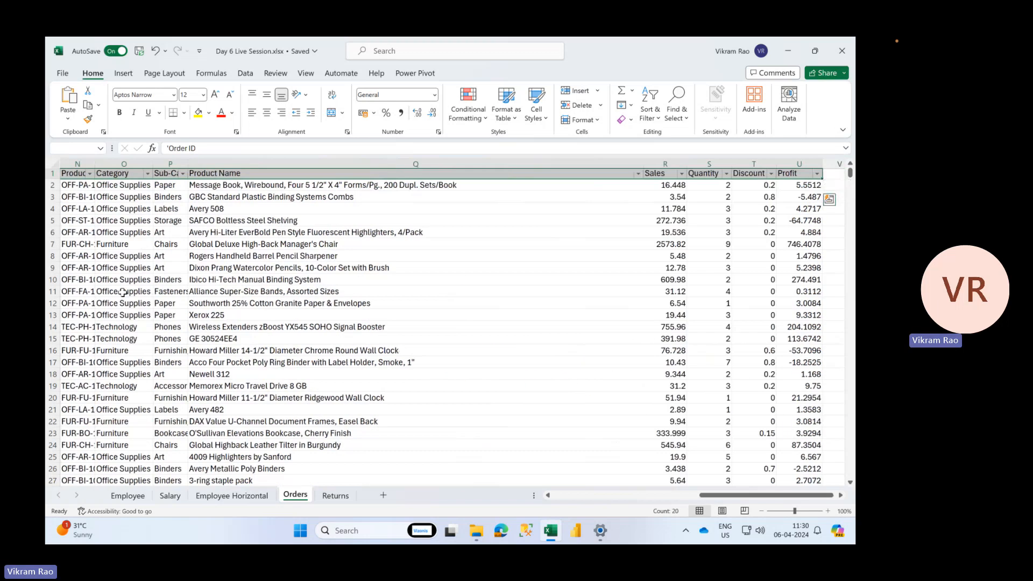
key(ctrl+c)
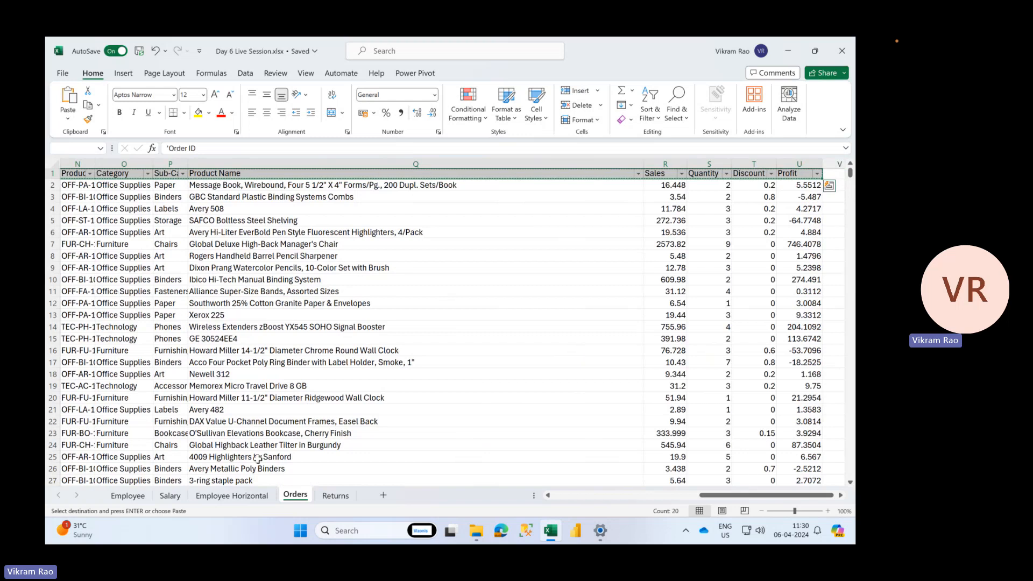
- Paste the copied headers transposed into column E of the Returns sheet starting at E2, and autofit the column width
click(335, 495)
scroll(494, 399, right, 2)
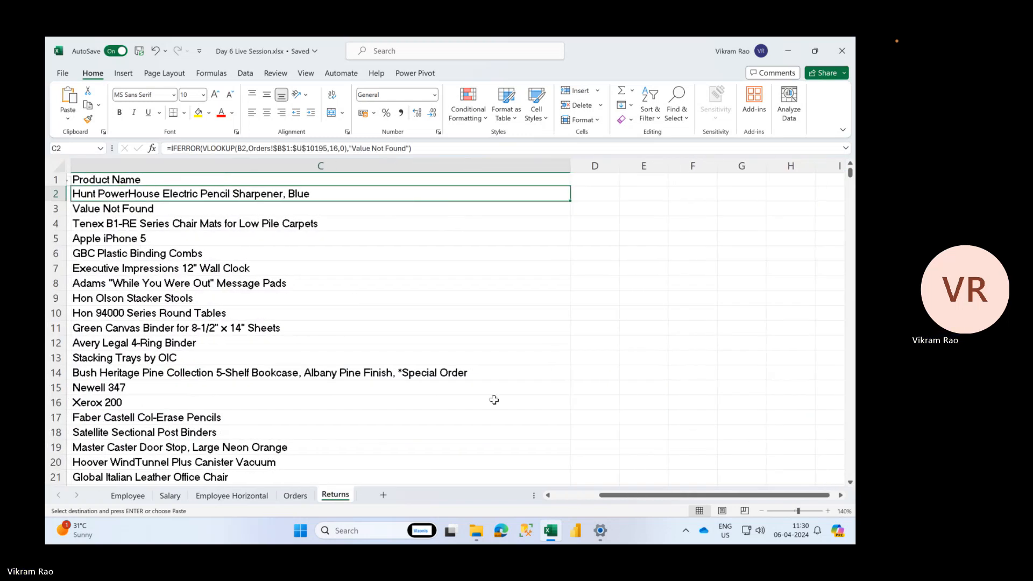
right_click(639, 197)
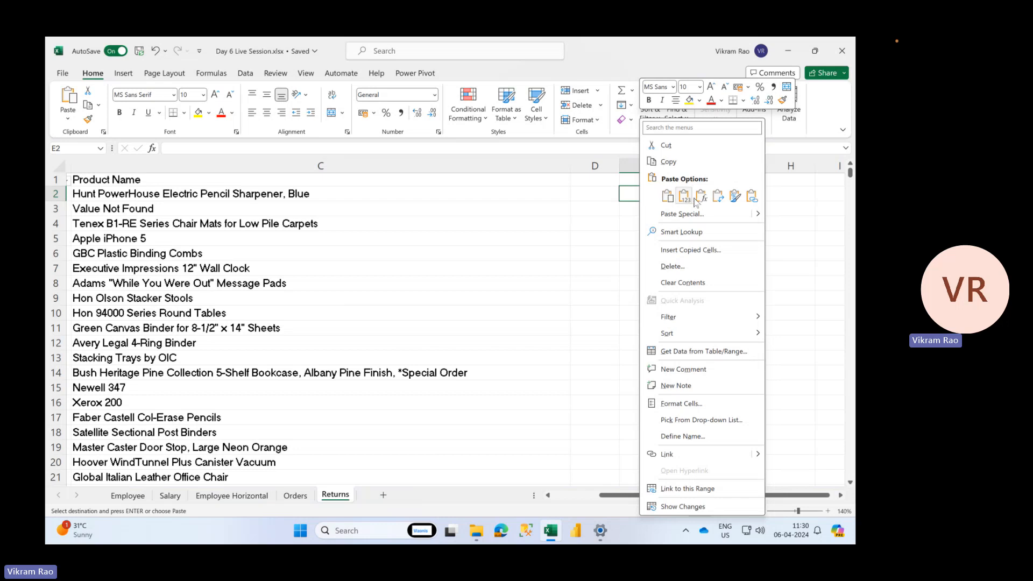
click(718, 196)
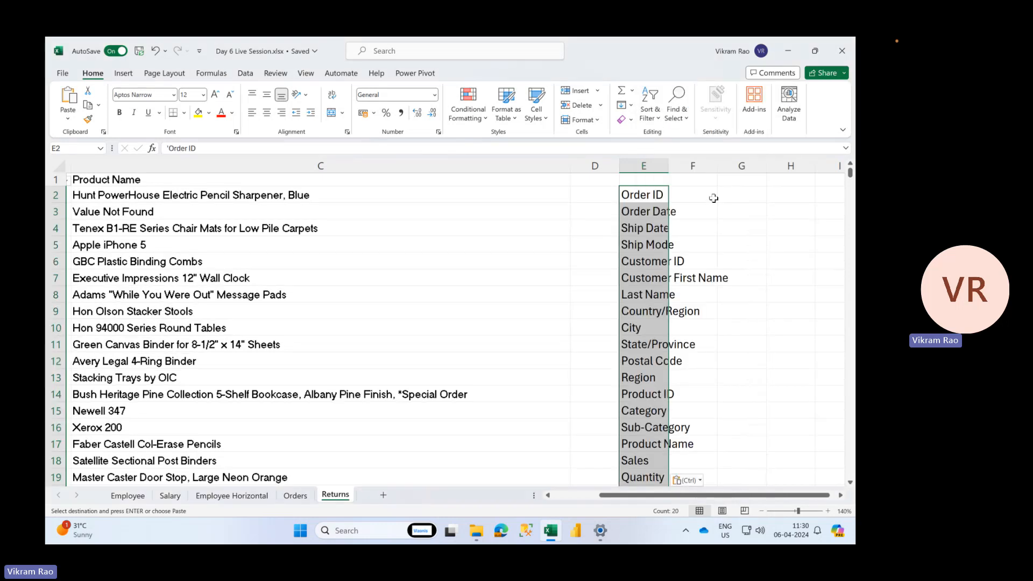
double_click(668, 166)
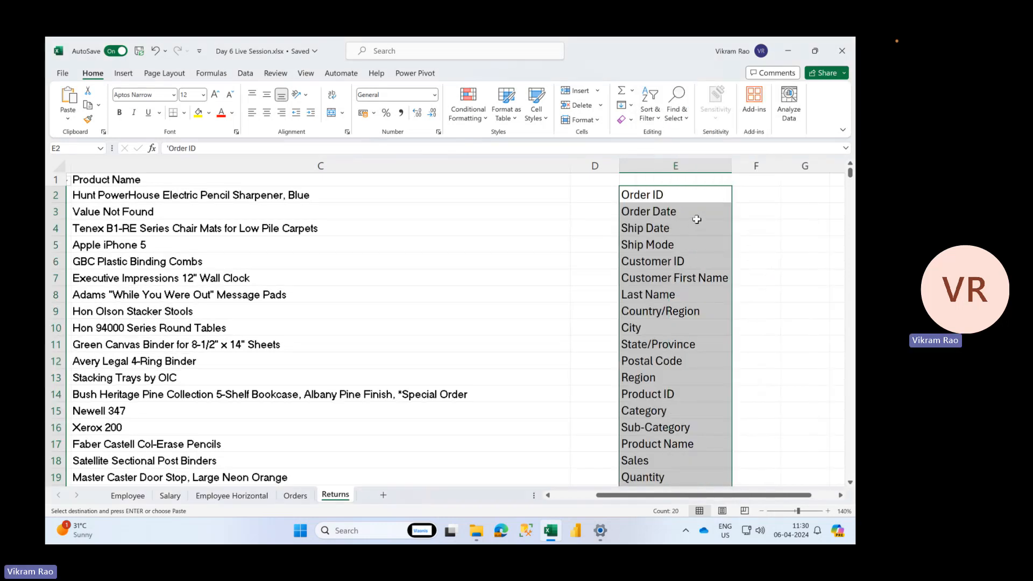
- Number the header list in F2:F21 from 1 to 20 with a fill series
click(737, 197)
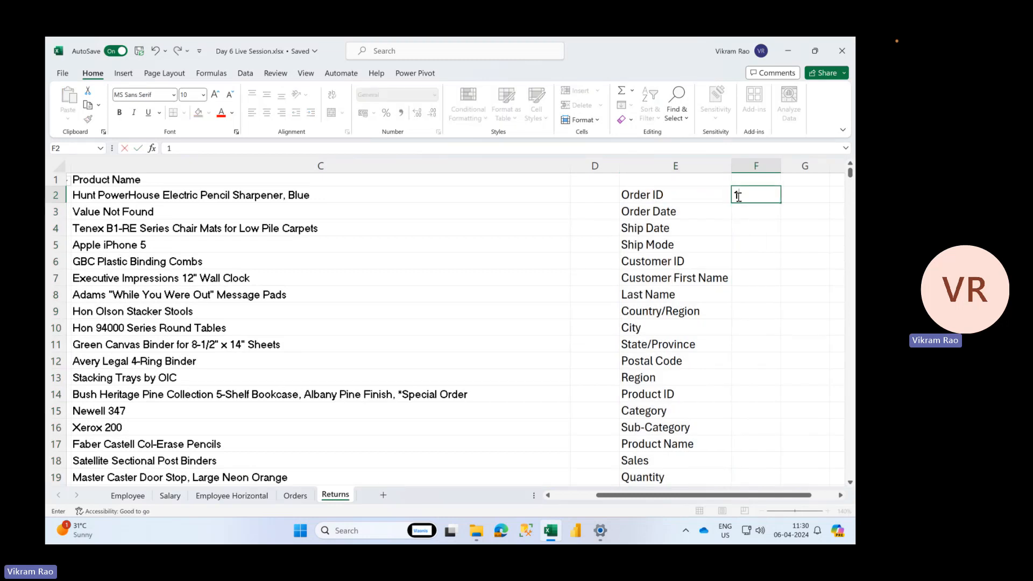
text(1)
key(ctrl+Return)
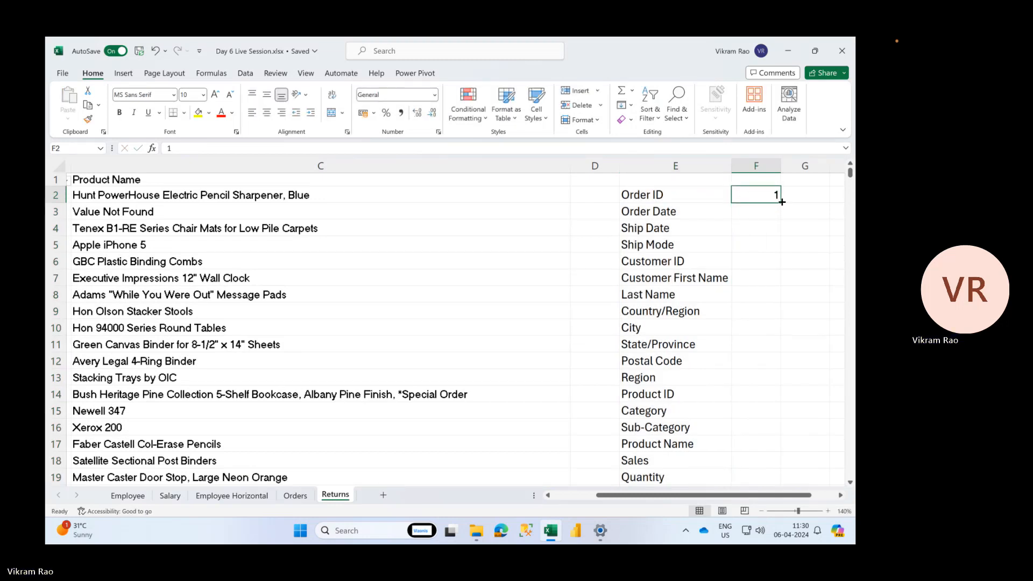
double_click(782, 201)
scroll(764, 355, down, 2)
scroll(764, 355, left, 2)
scroll(764, 355, left, 1)
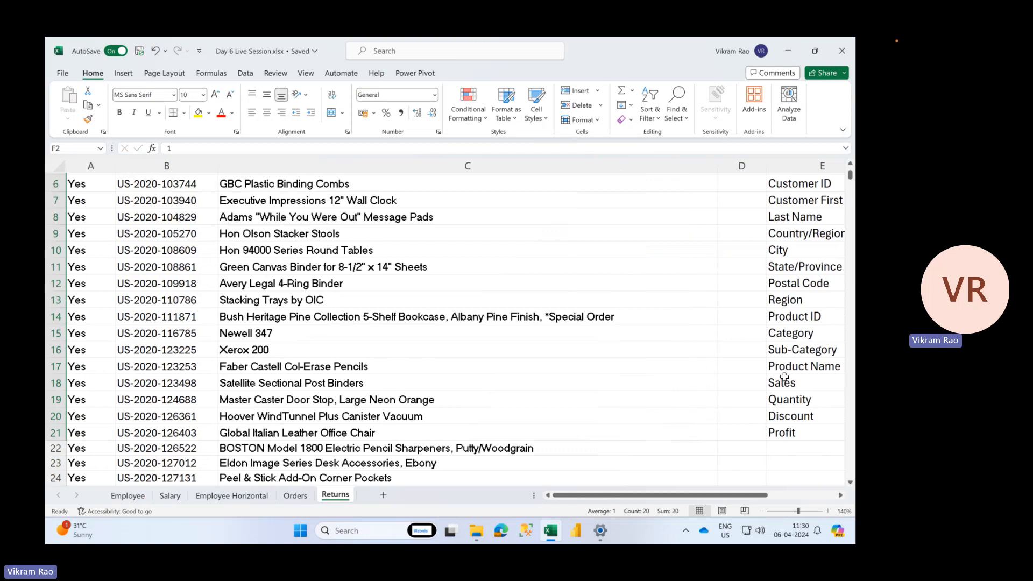
scroll(763, 355, down, 1)
scroll(764, 355, right, 3)
click(643, 408)
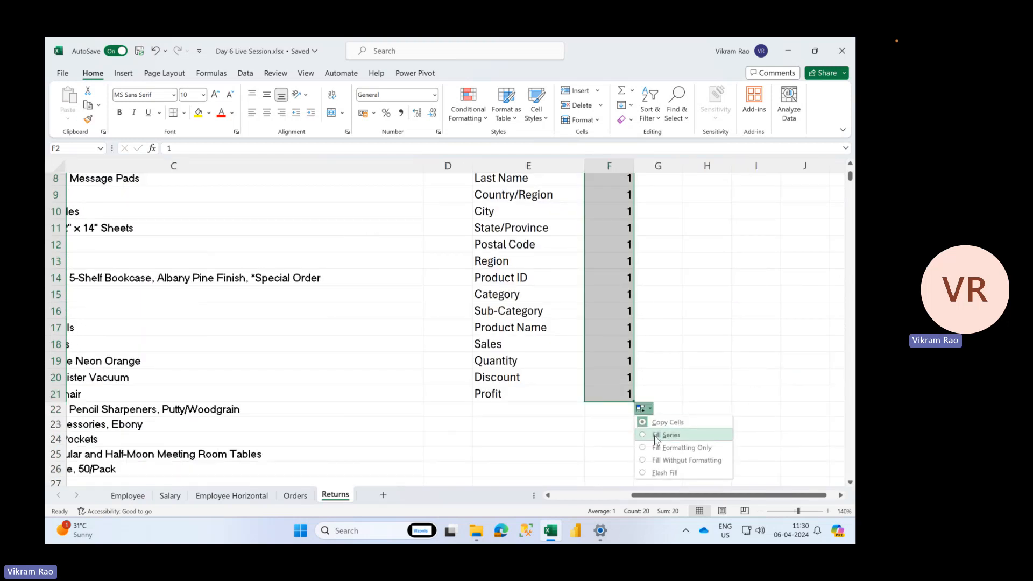
click(665, 434)
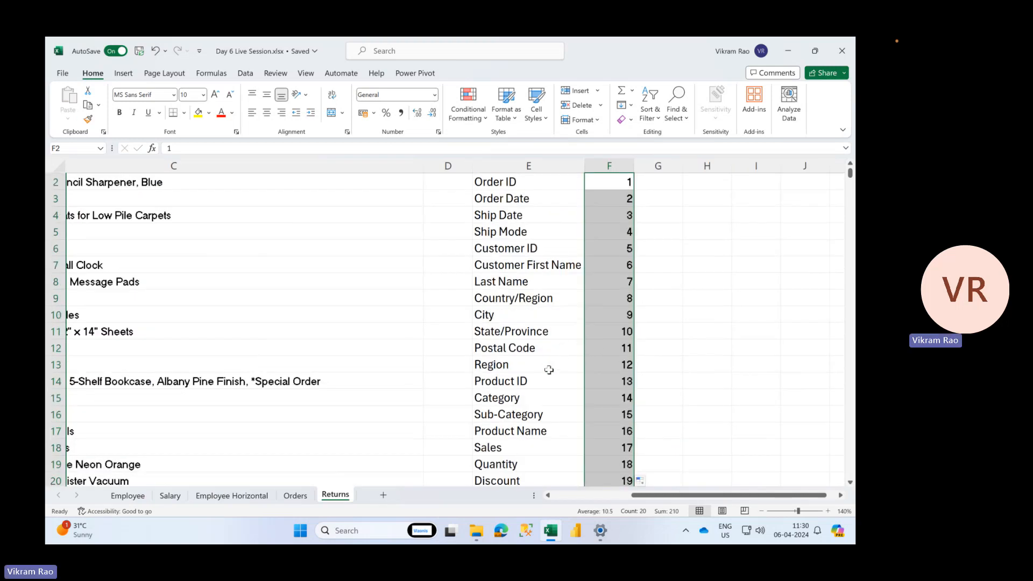
- Check the index numbers beside City, Product Name and Customer ID in the header list
click(525, 321)
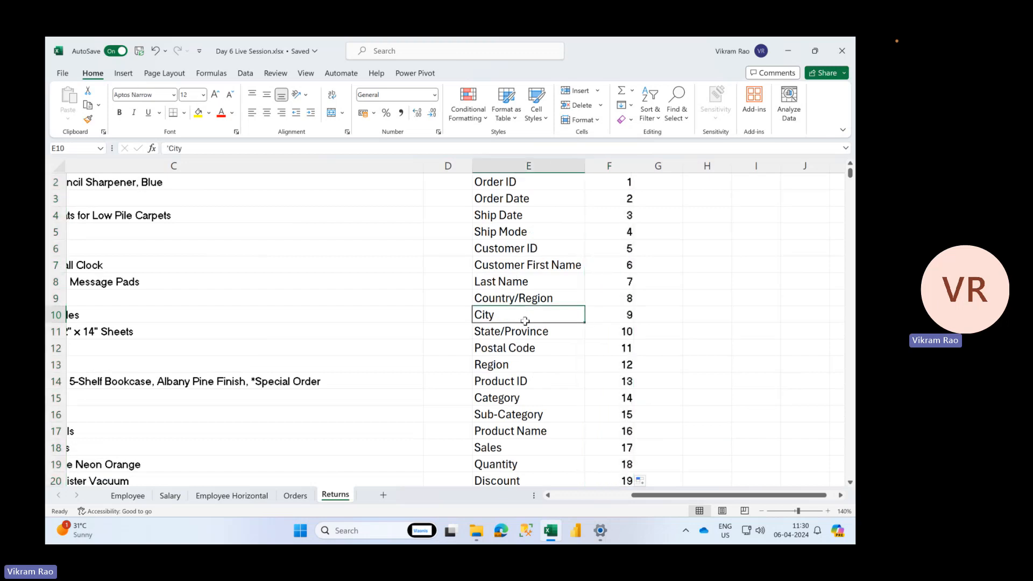
click(609, 317)
scroll(534, 417, down, 1)
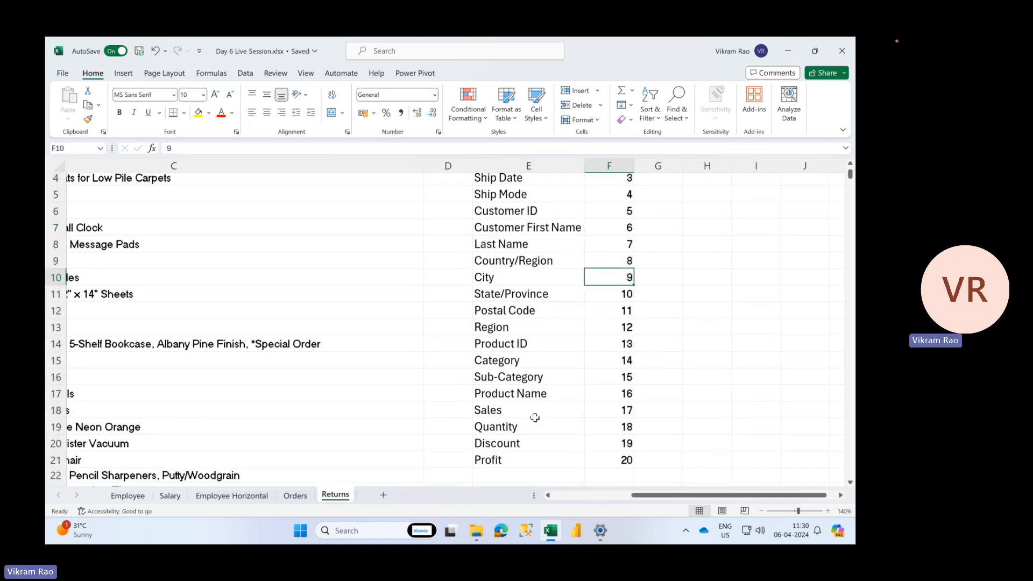
click(532, 394)
click(601, 390)
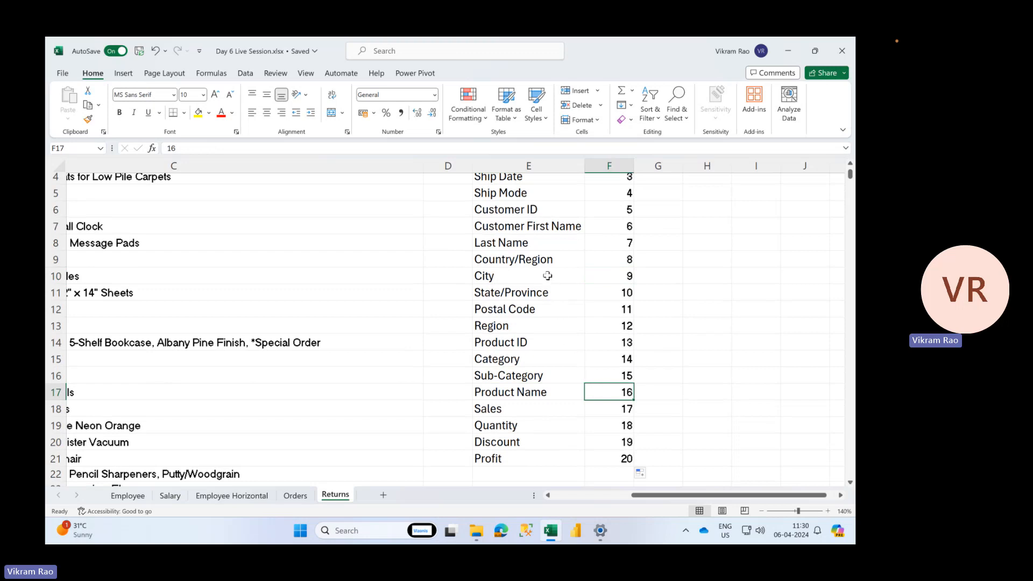
click(605, 212)
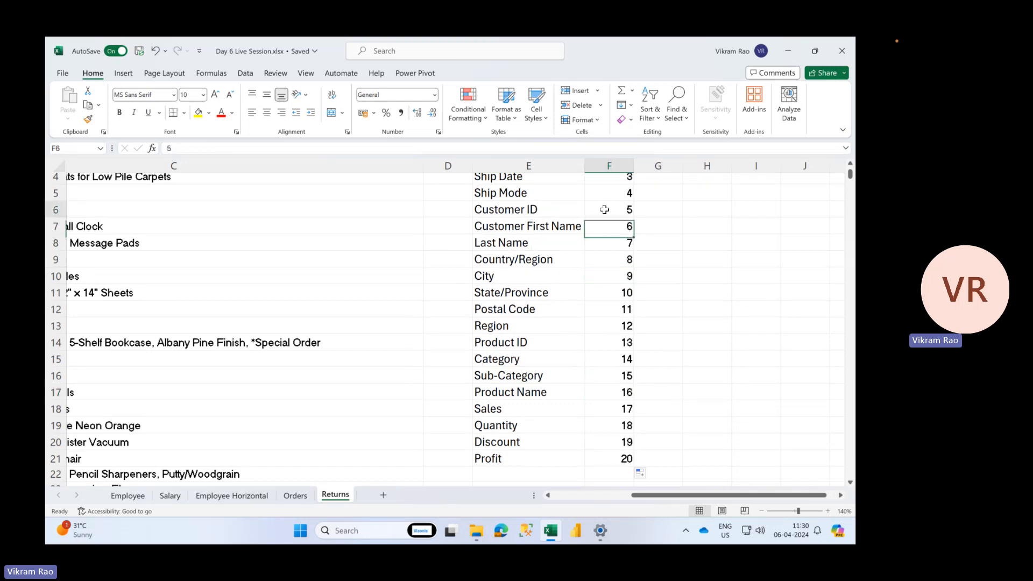
- Change the VLOOKUP column index in C2 of the Returns sheet to 5 and fill the formula down column C
scroll(589, 264, up, 1)
scroll(589, 265, left, 2)
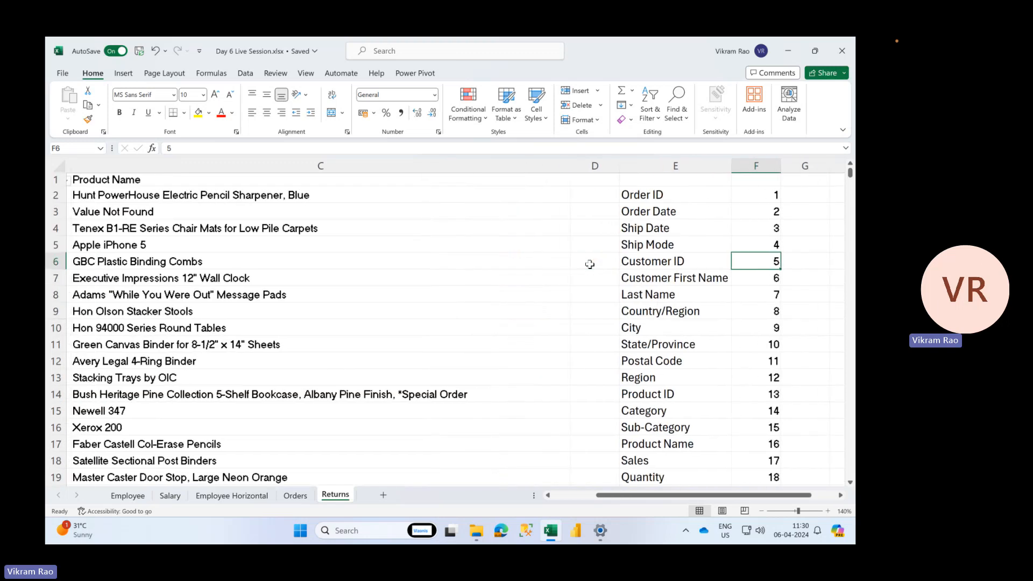
scroll(589, 265, left, 2)
click(461, 195)
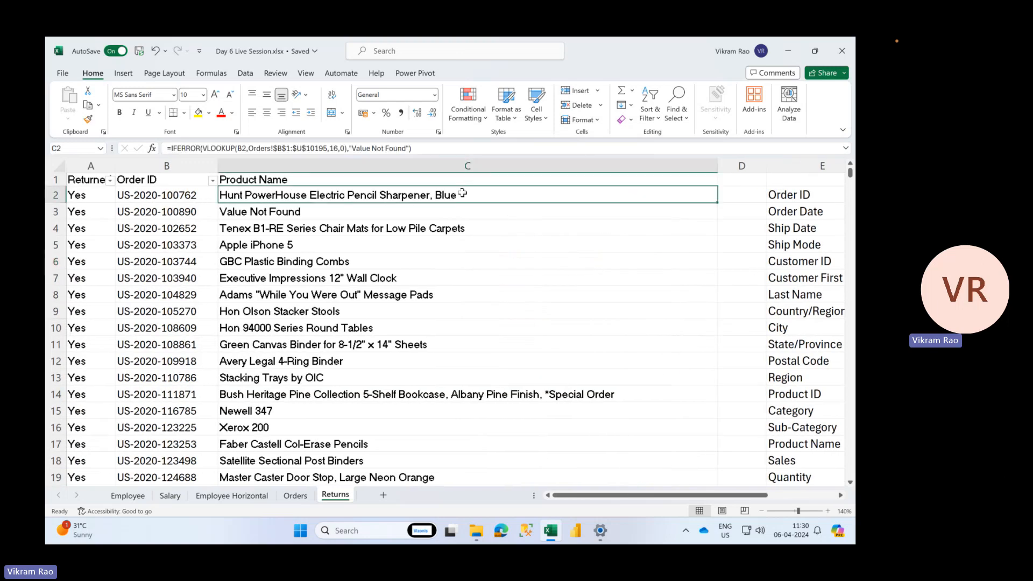
click(338, 147)
key(BackSpace)
key(BackSpace)
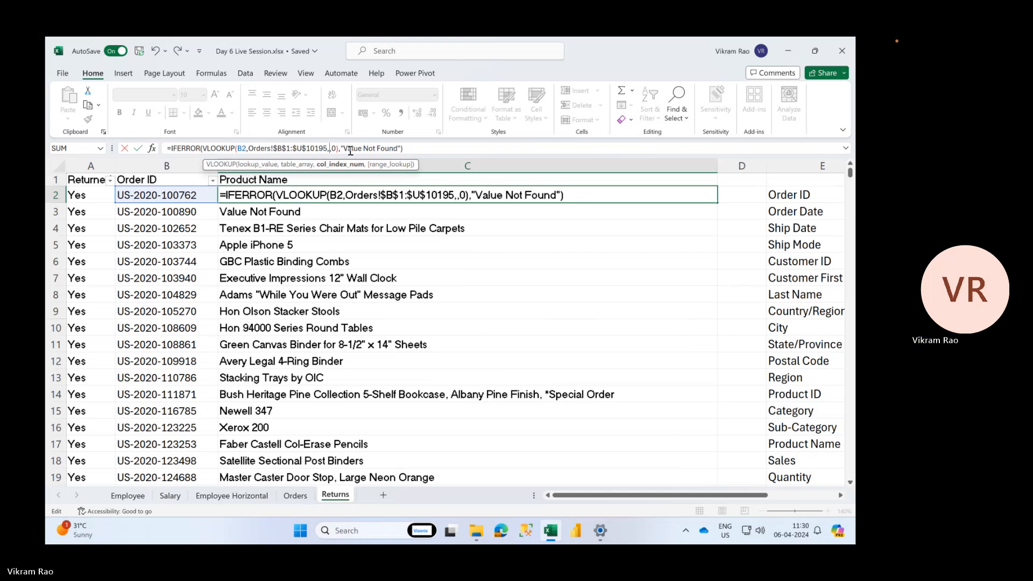
text(5)
key(ctrl+Return)
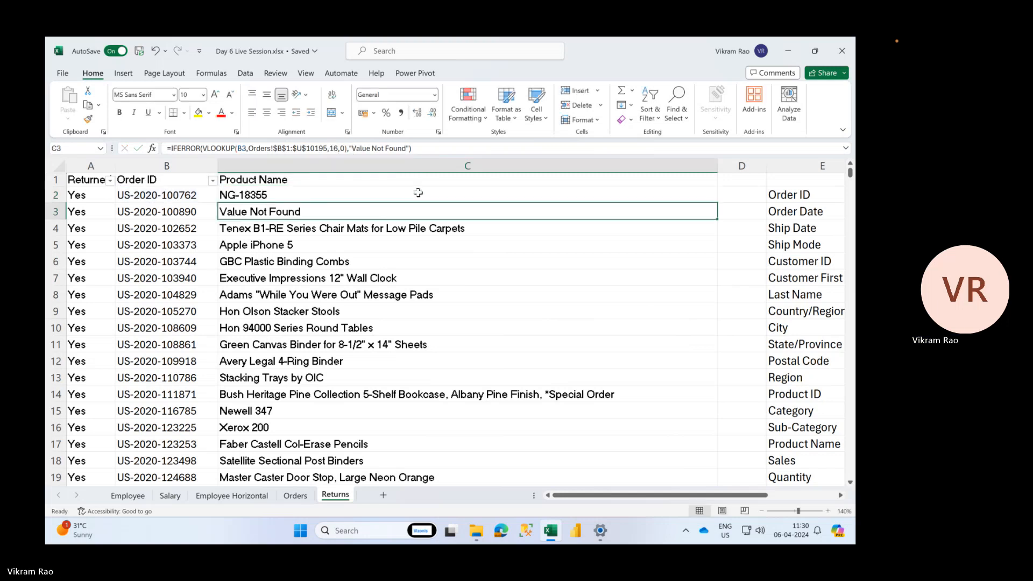
double_click(717, 202)
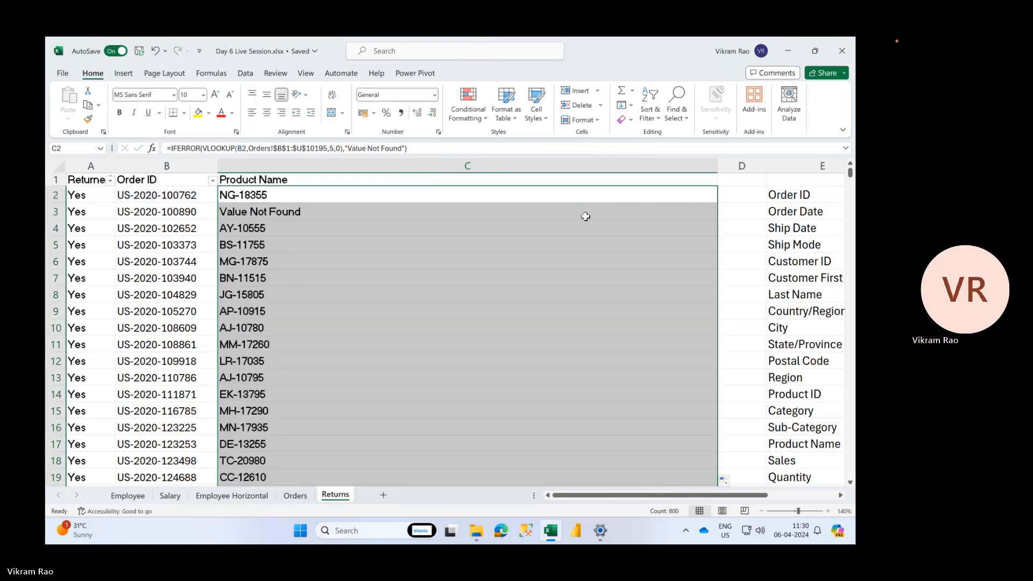
- Rename the header in C1 to Customer ID
click(387, 175)
text(Customer ID)
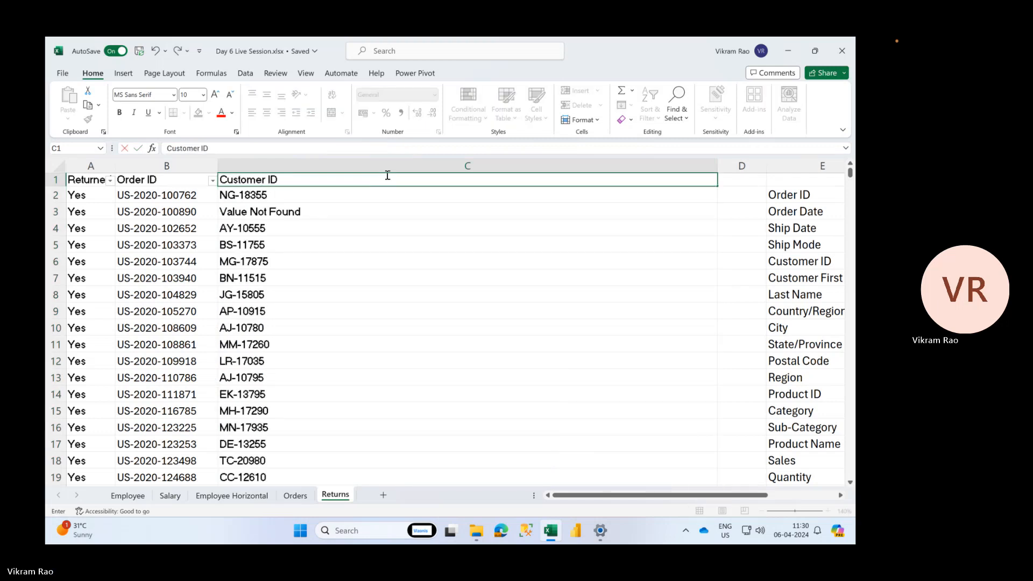
key(Return)
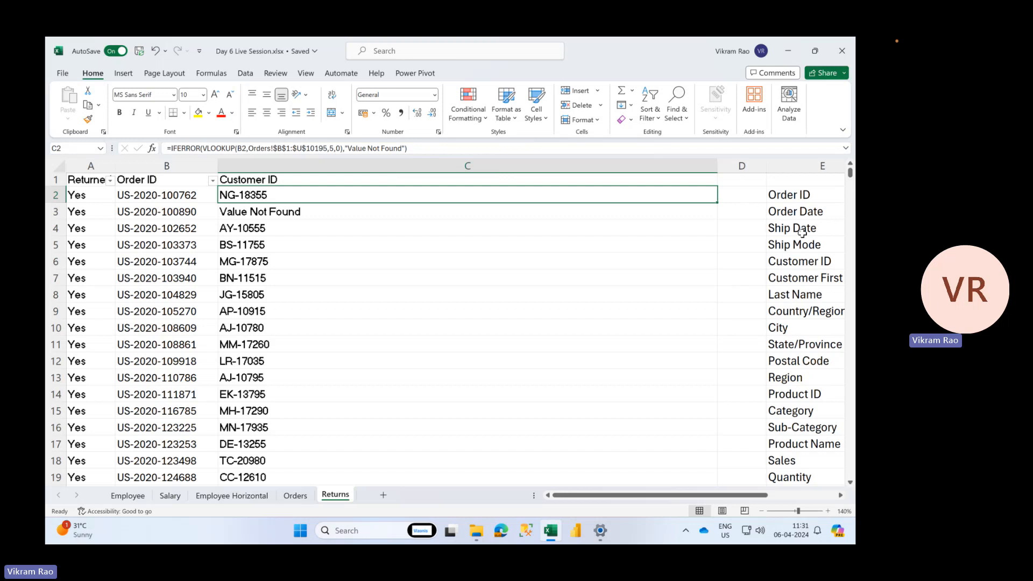
- Review the numbered header list in E2:F21 and return to the lookup formula in C2
scroll(802, 233, right, 2)
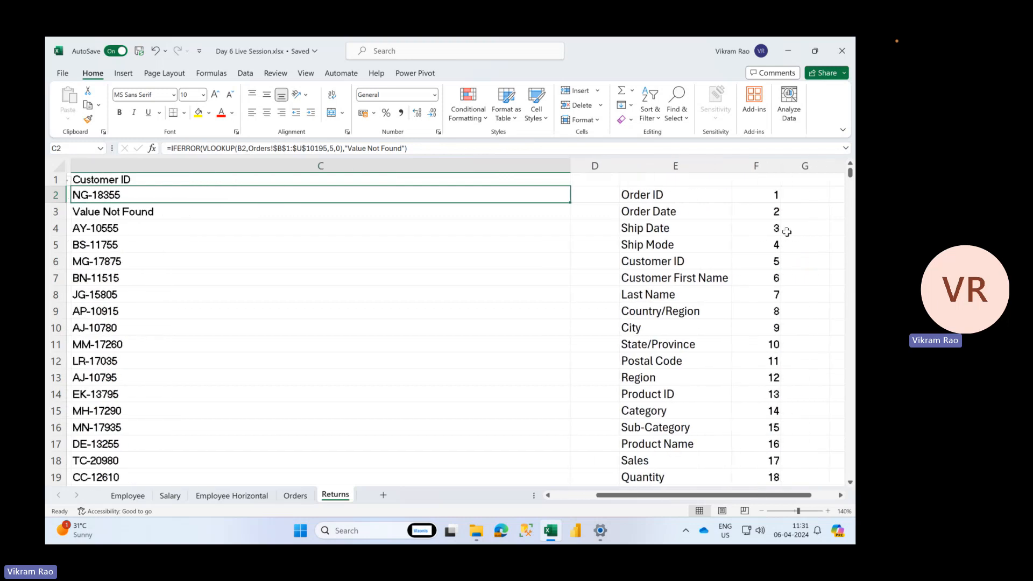
click(687, 200)
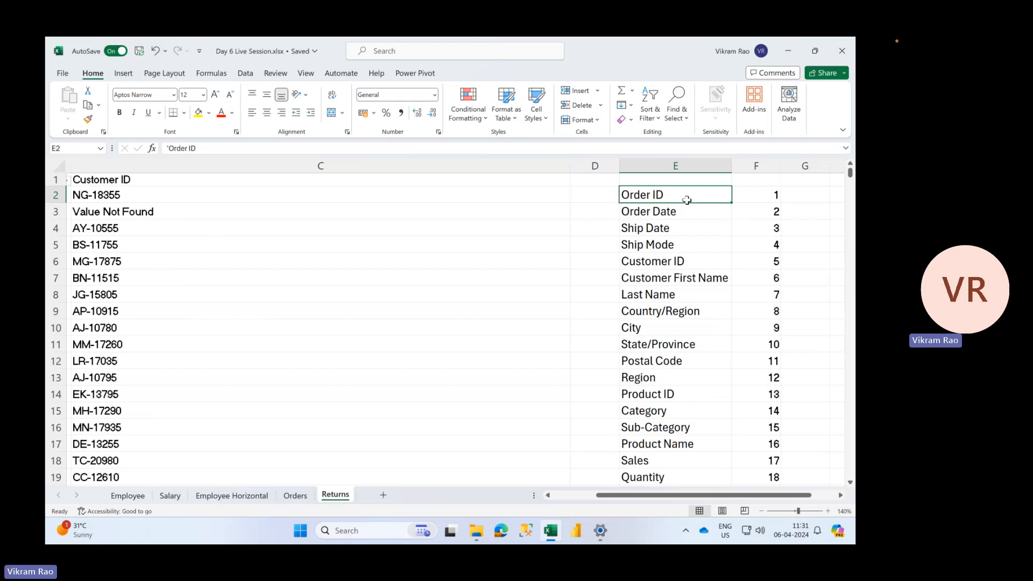
key(shift+Right)
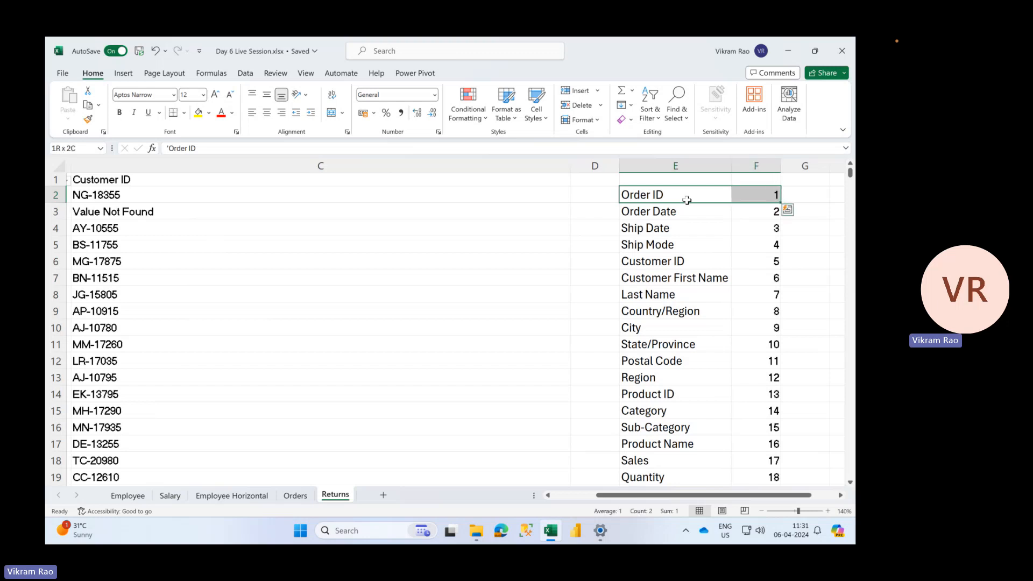
key(ctrl+shift+Down)
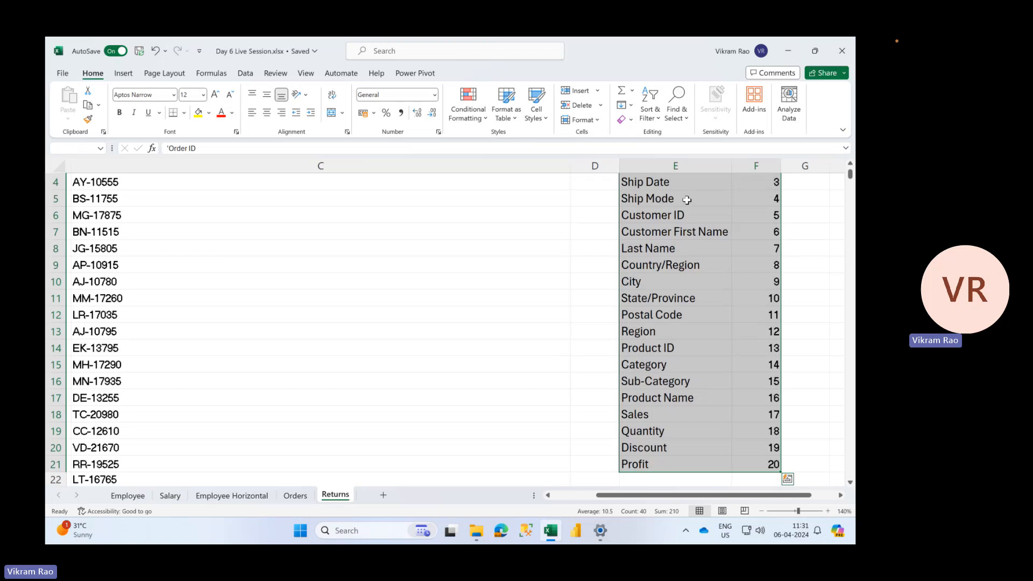
key(ctrl+Home)
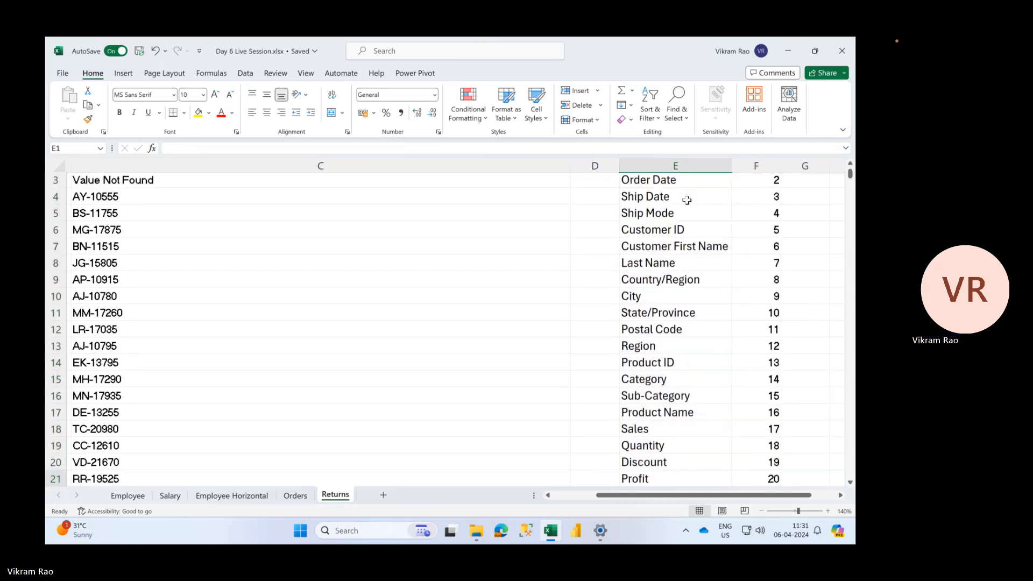
key(Down)
key(Right)
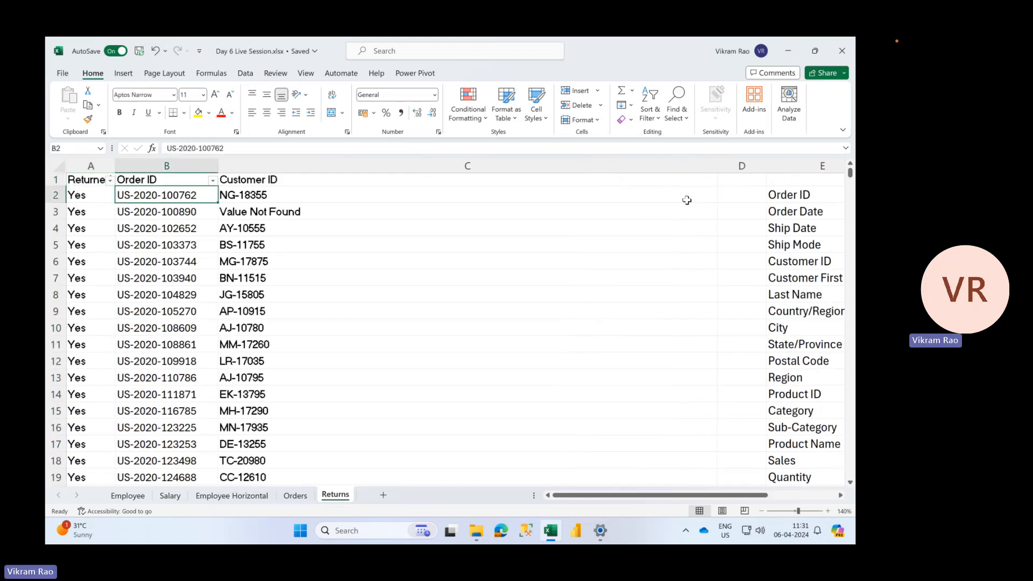
key(Right)
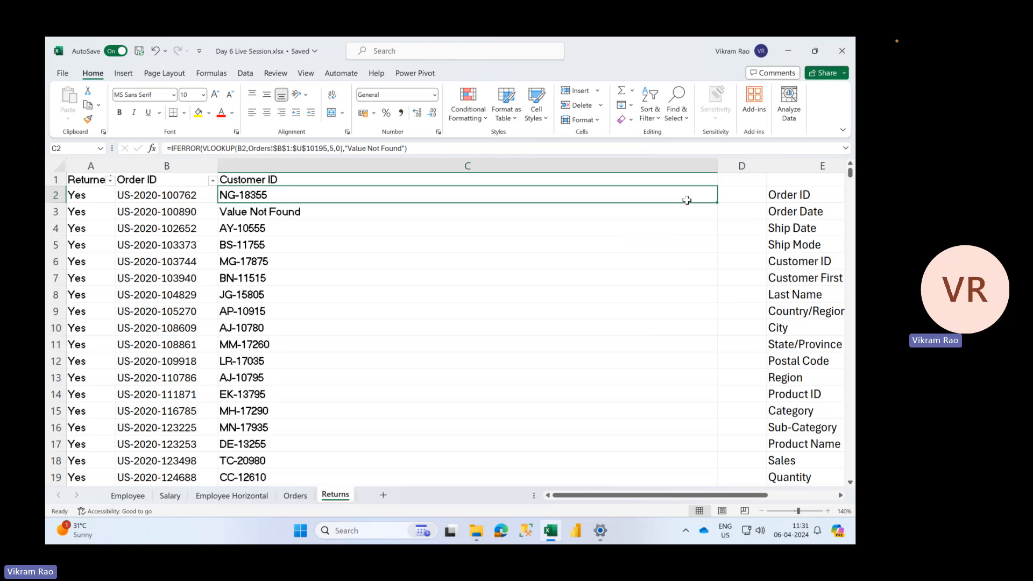
- Add the note "Remember the column number" in H18 under Limitation on the Salary sheet
click(240, 496)
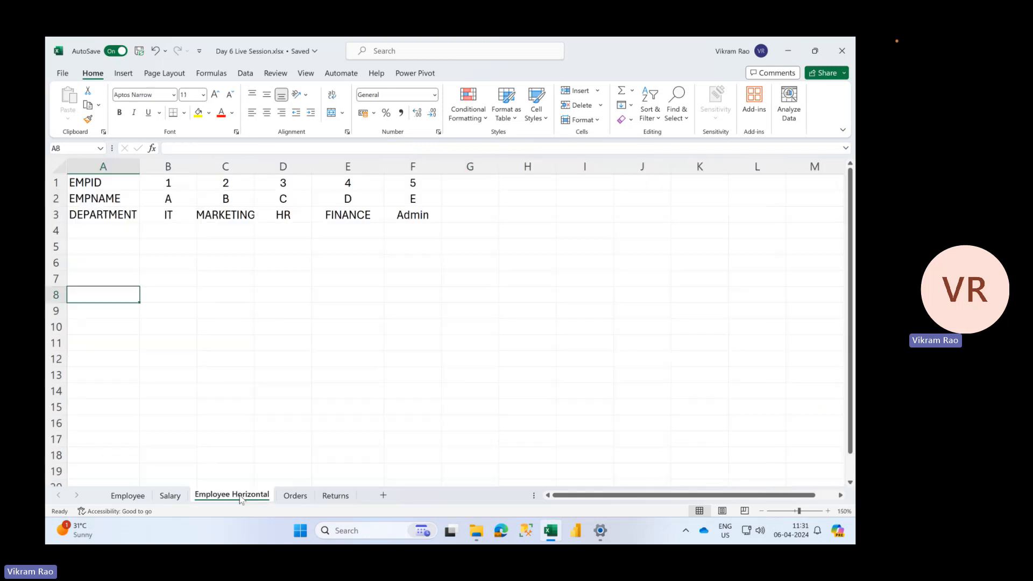
click(176, 496)
click(528, 424)
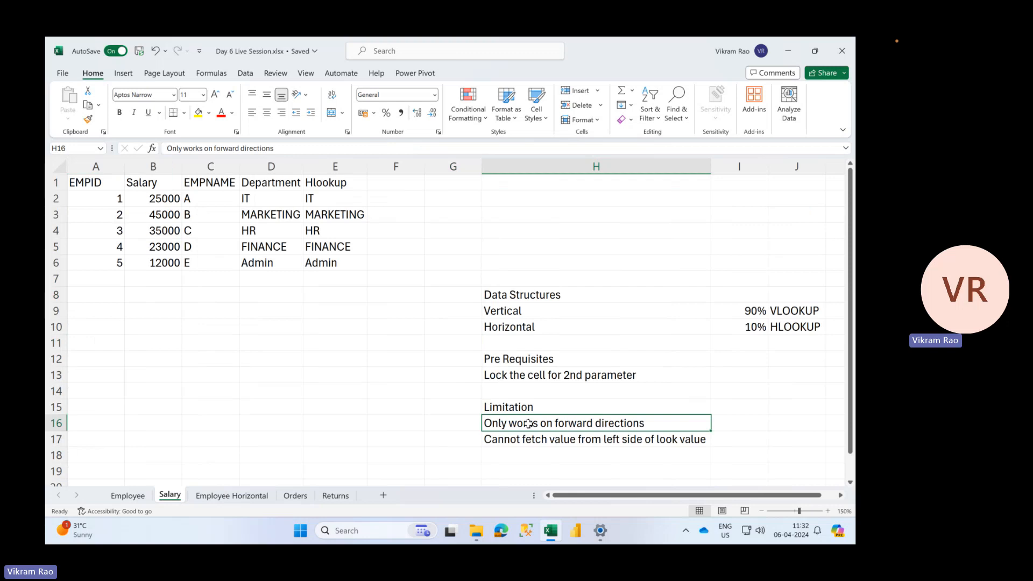
click(537, 460)
text(Remember)
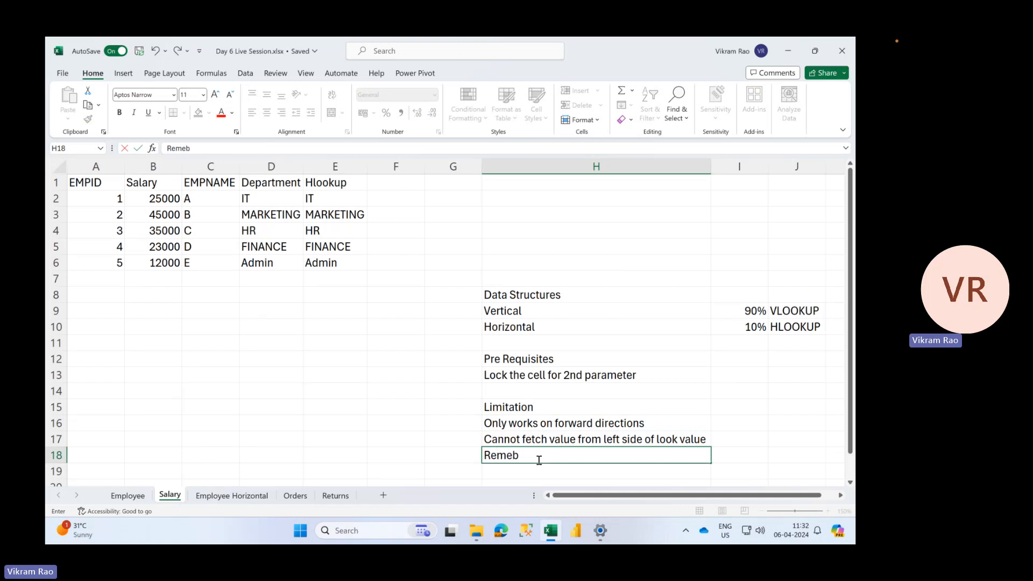
text( the columnn)
key(BackSpace)
key(BackSpace)
text(n number)
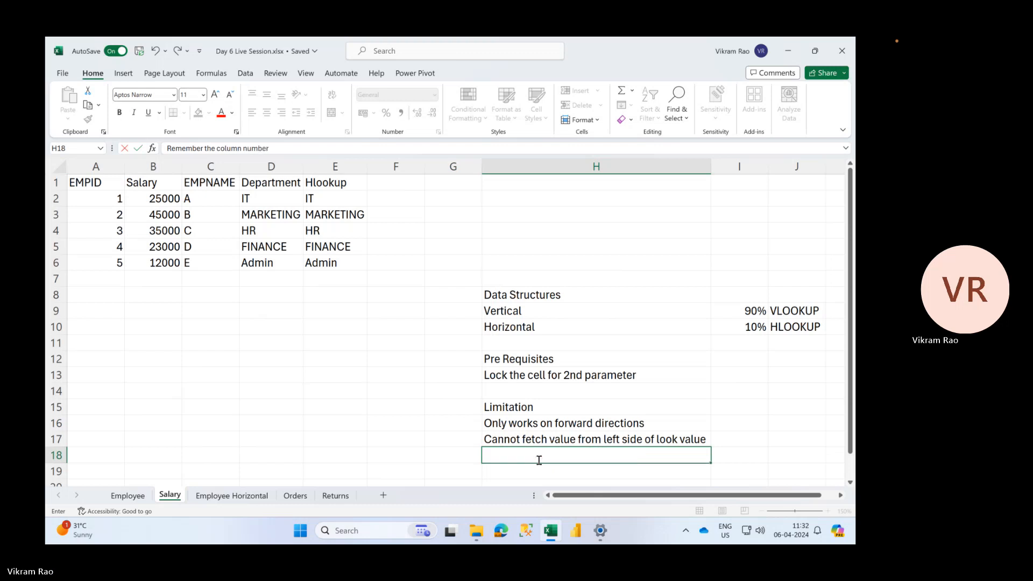
key(Return)
click(538, 458)
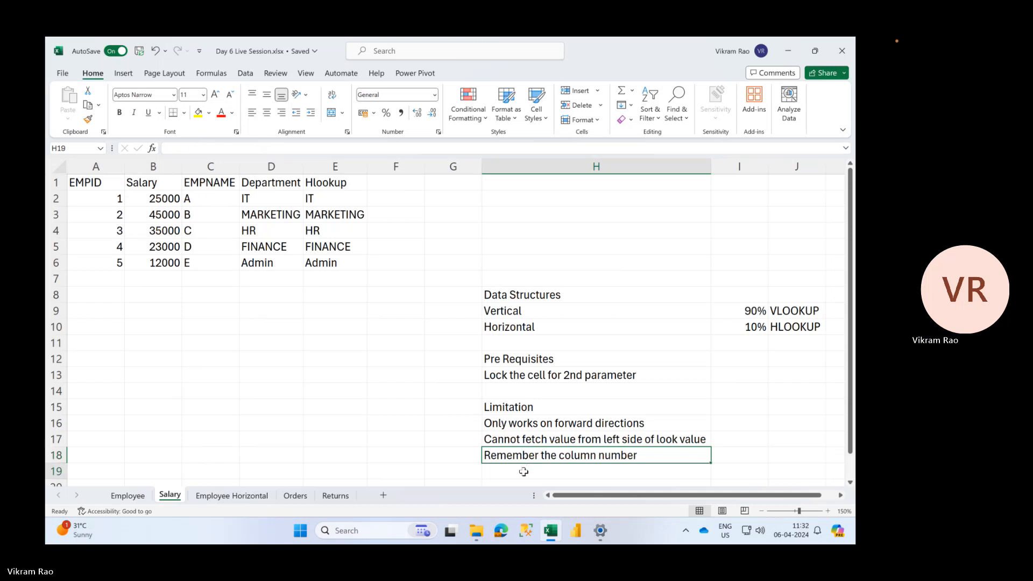
- Add the note "Make sure you select entire table columns" in H19 and select the limitation notes H16:H19
click(525, 471)
text(Make sure )
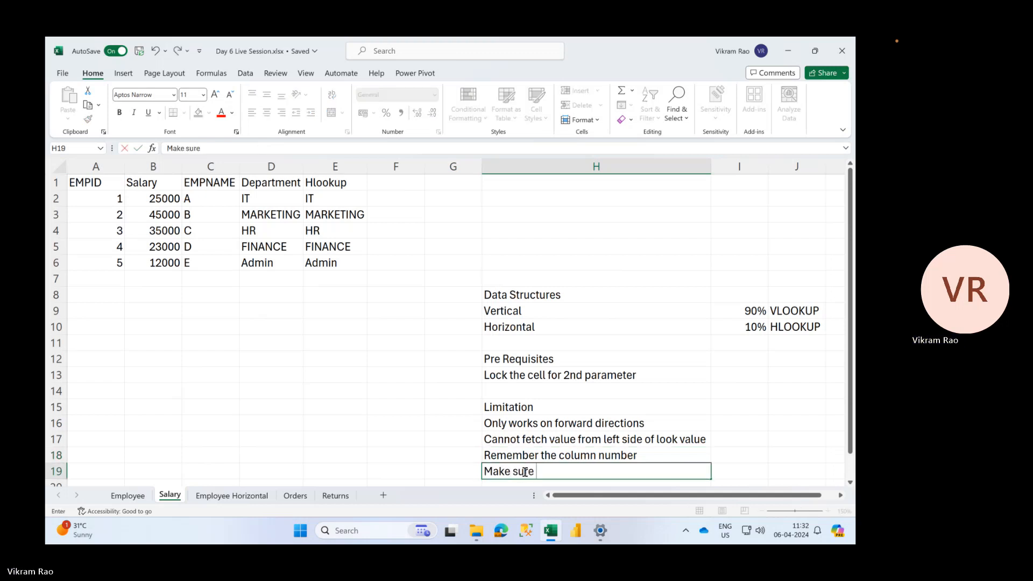
text(you se)
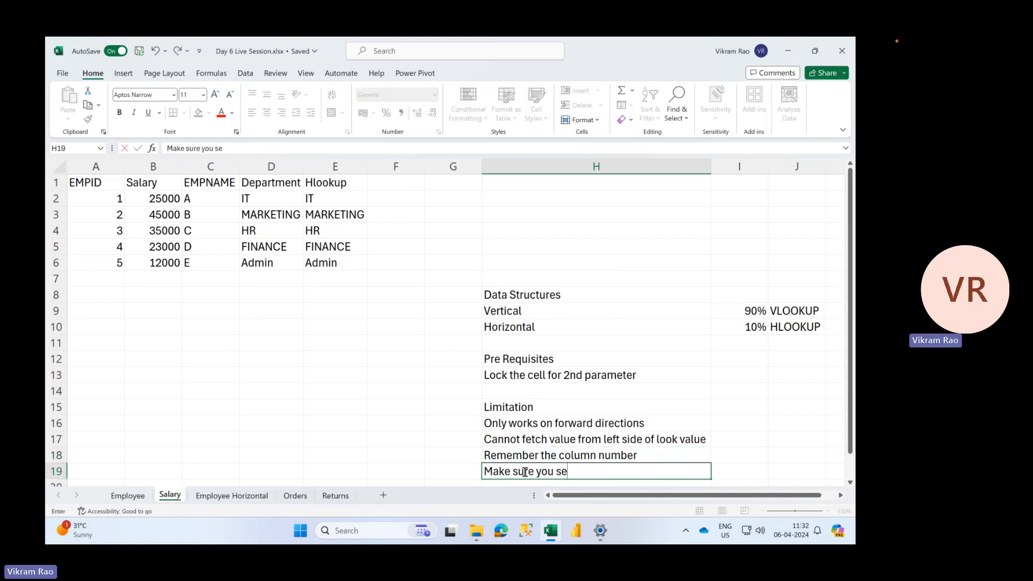
text(lect entire t)
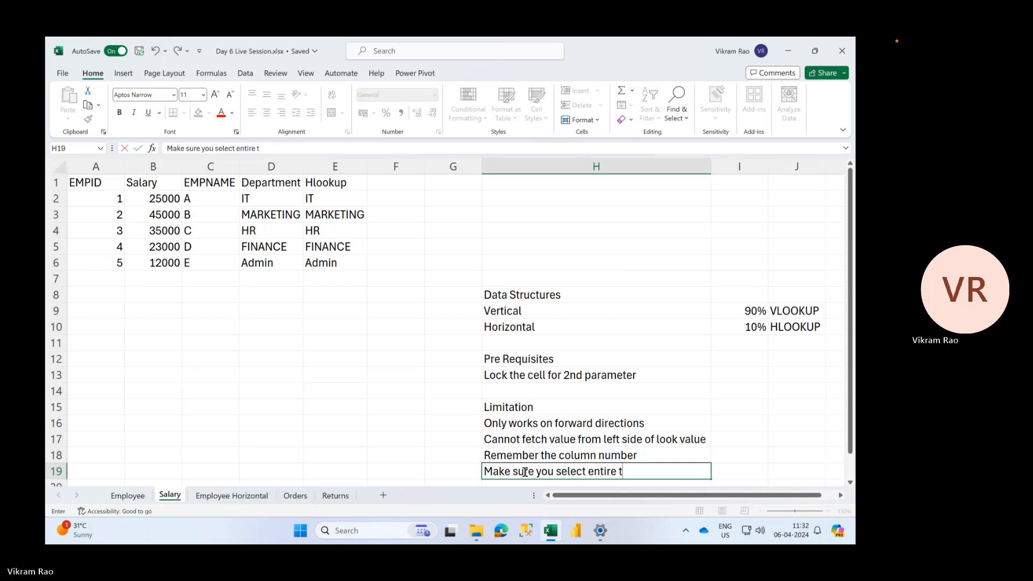
text(able columns)
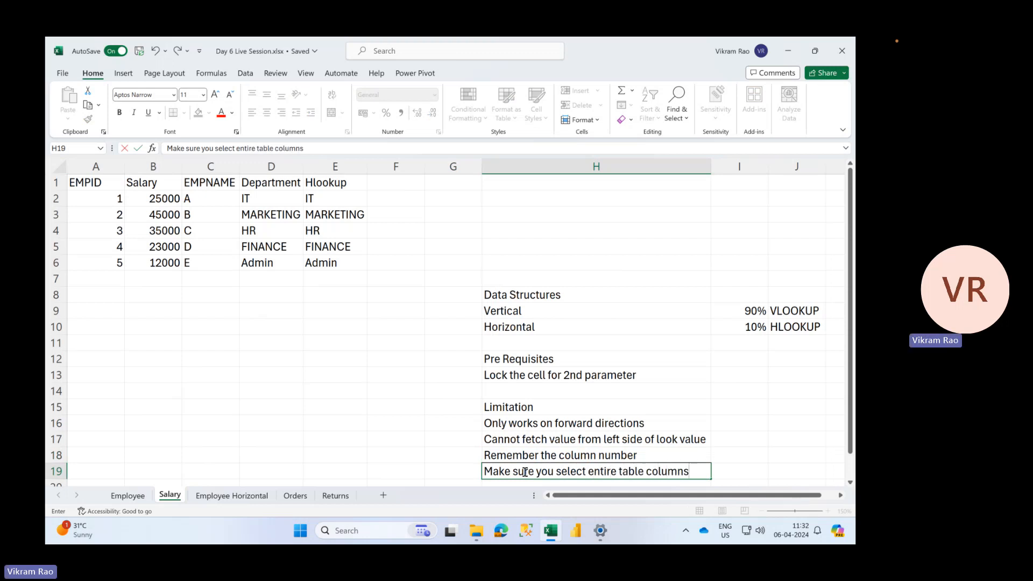
key(Return)
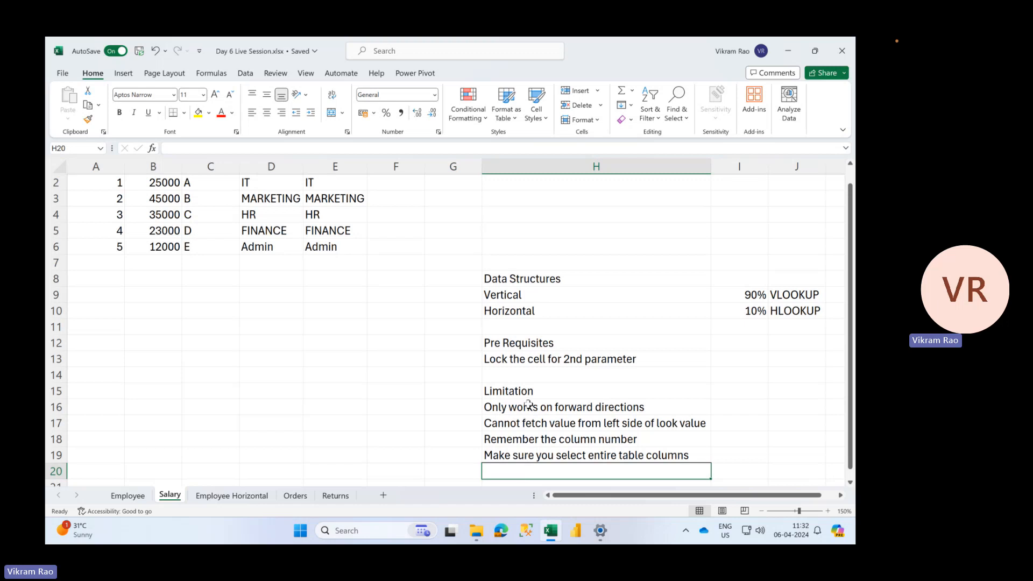
drag(529, 404, 534, 455)
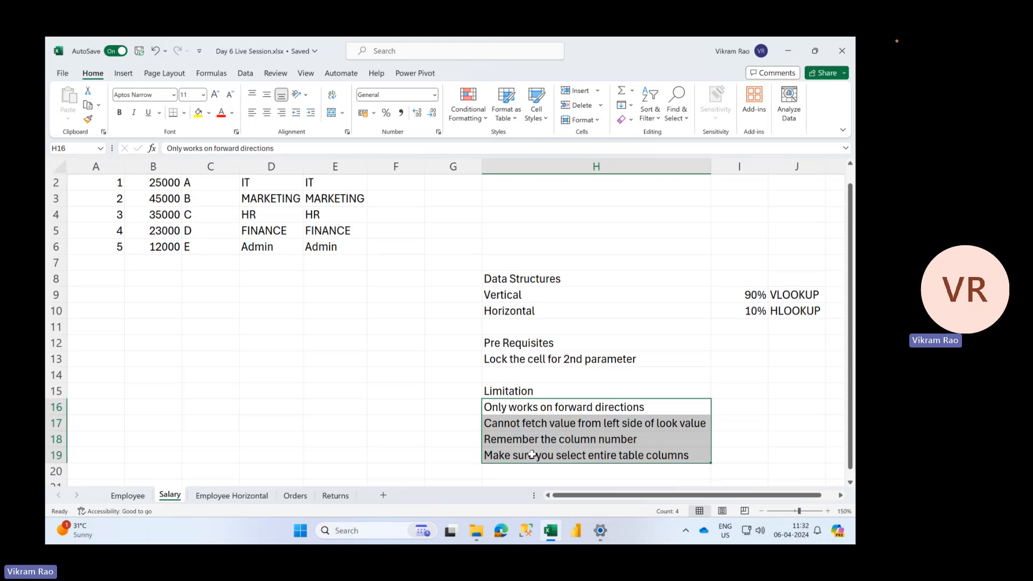
- Insert a blank column at D on the Returns sheet, between Customer ID and the numbered header list
click(336, 495)
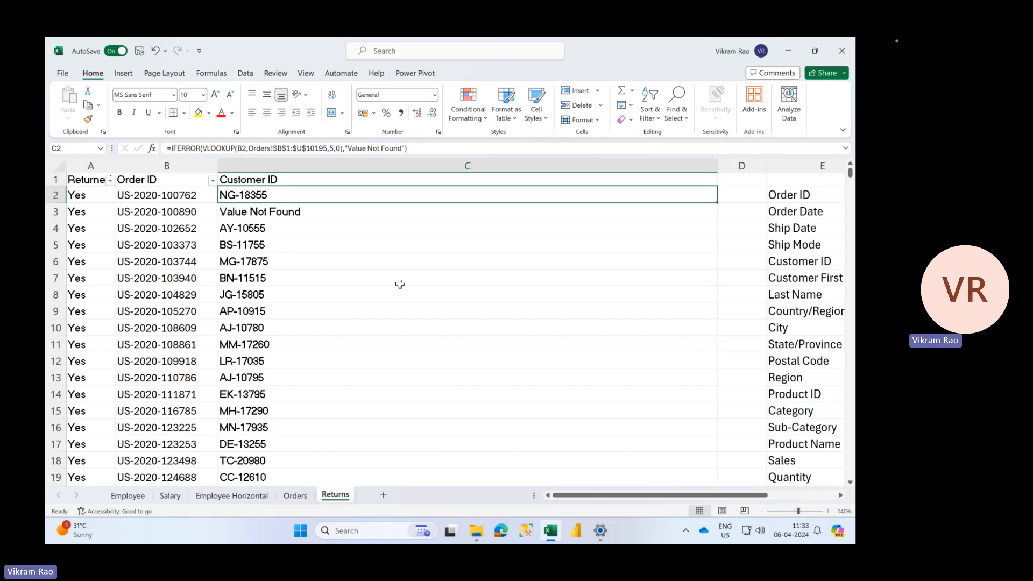
key(Right)
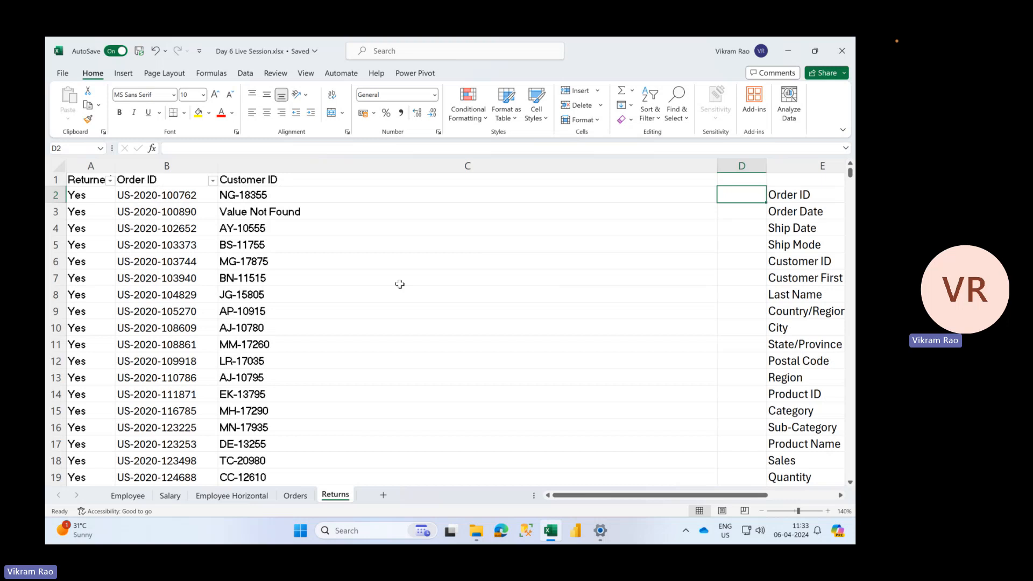
key(Left)
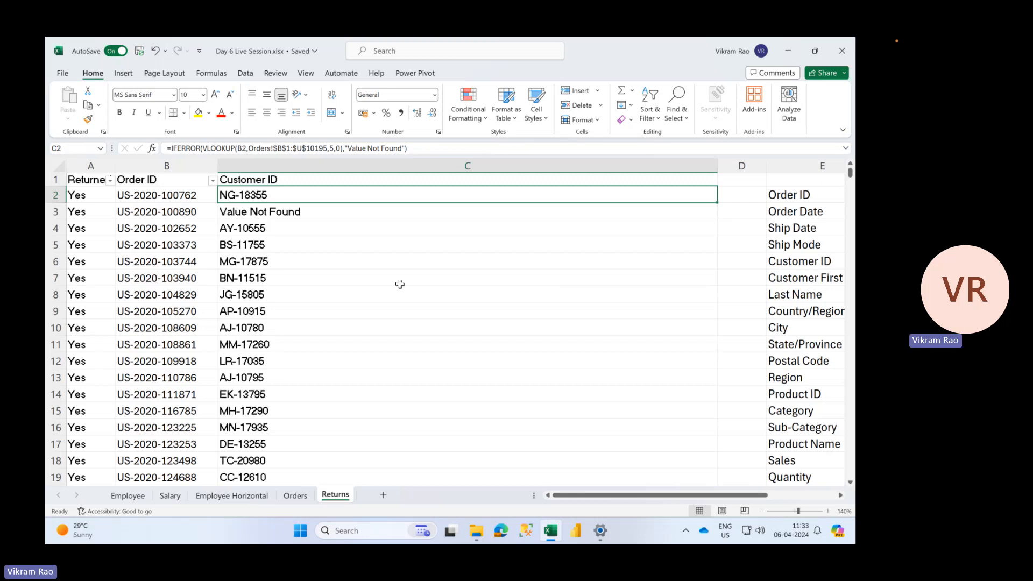
key(Right)
key(Right)
key(Right)
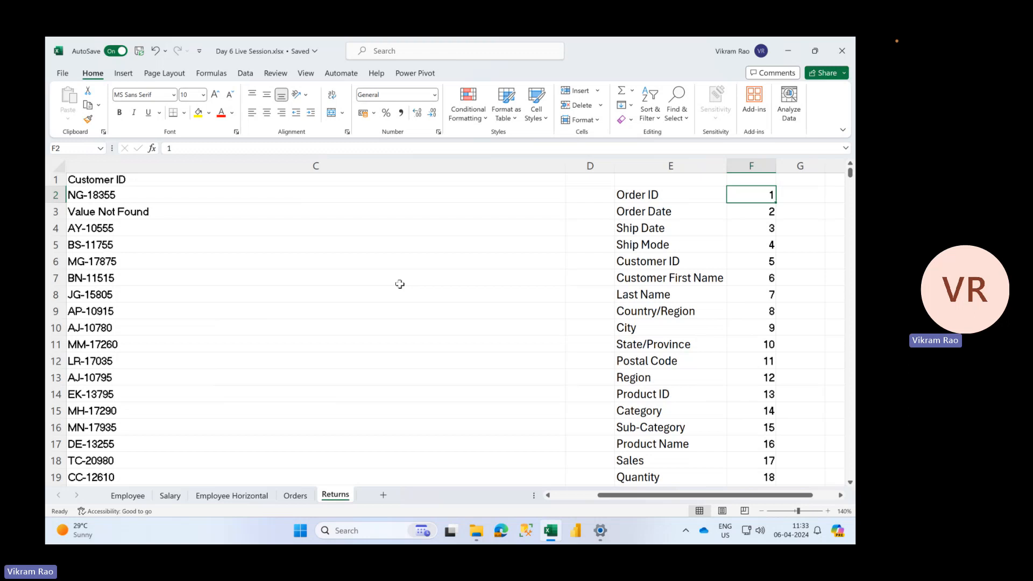
click(600, 167)
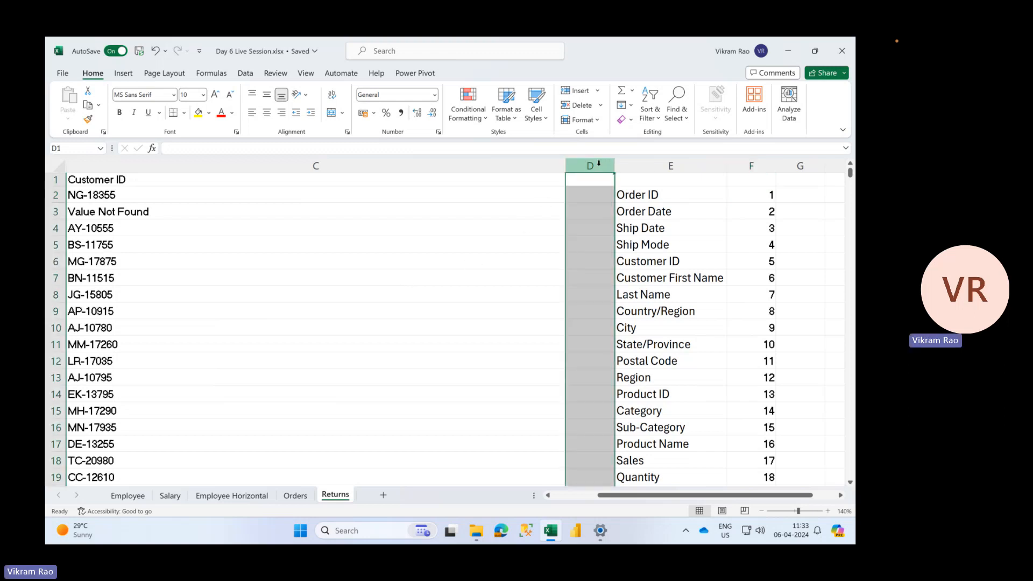
right_click(600, 168)
click(627, 295)
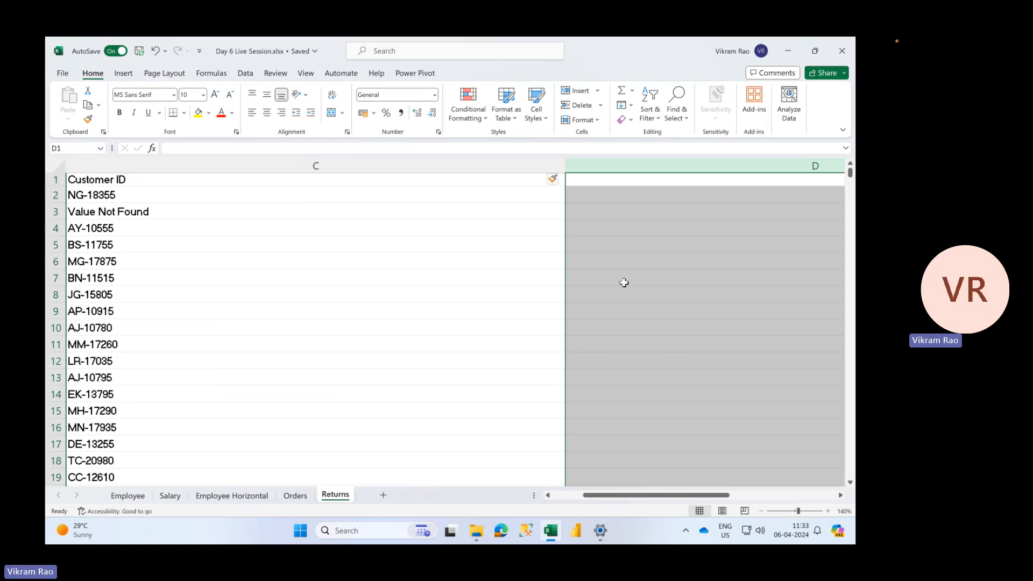
key(super+space)
key(Escape)
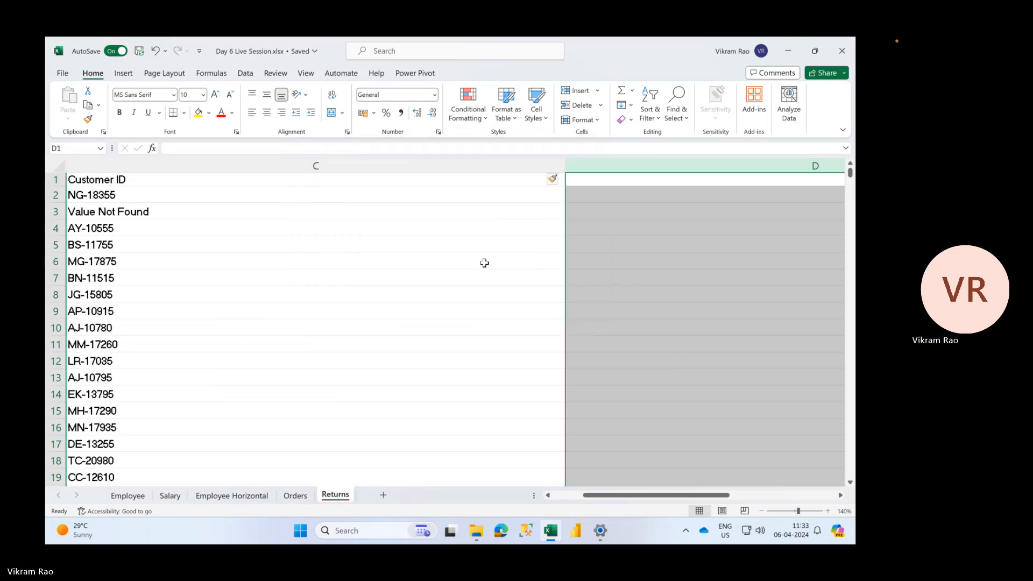
- Narrow column C so it sits close to its Customer ID values
click(484, 263)
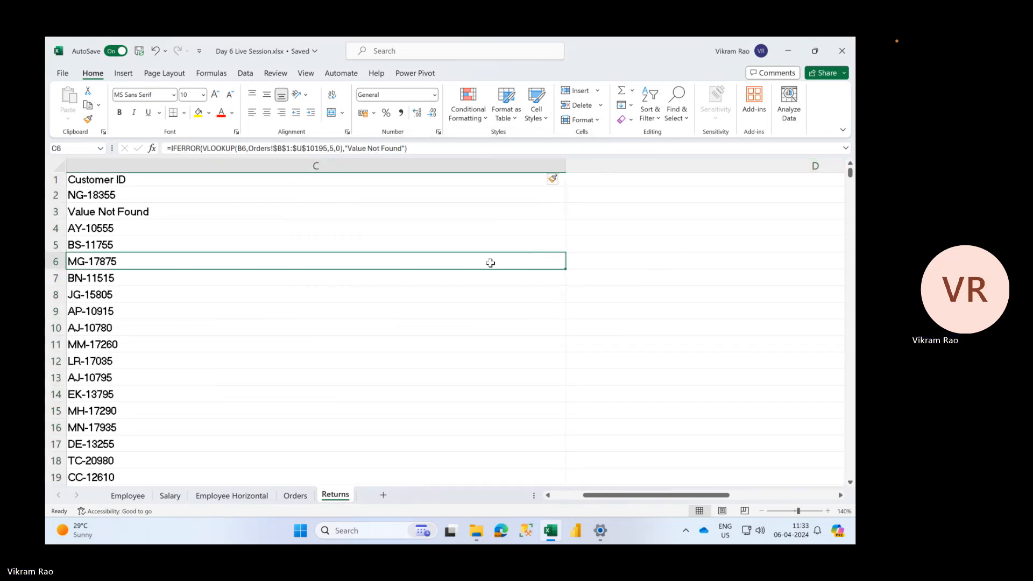
key(Left)
key(Up)
key(Up)
key(Up)
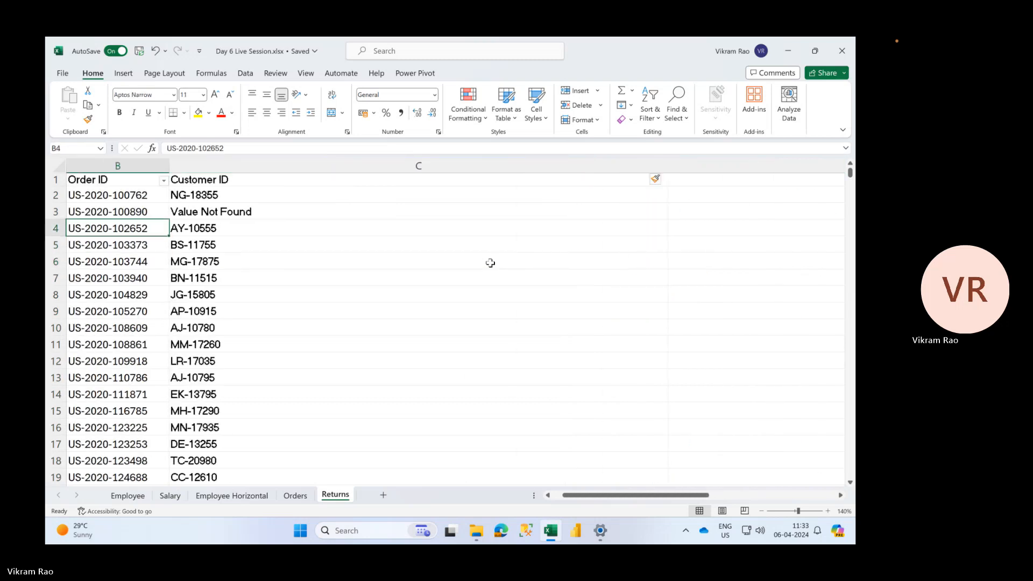
key(Right)
drag(667, 168, 262, 168)
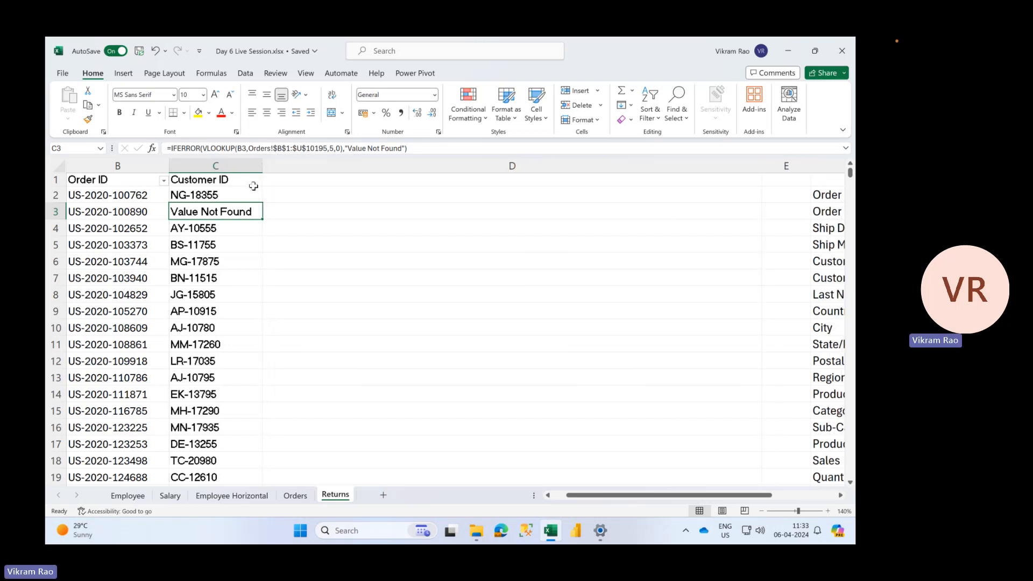
- Enter the header "XLOOKUP" in D1 on the Returns sheet, beside the Customer ID column
click(206, 182)
drag(207, 196, 220, 321)
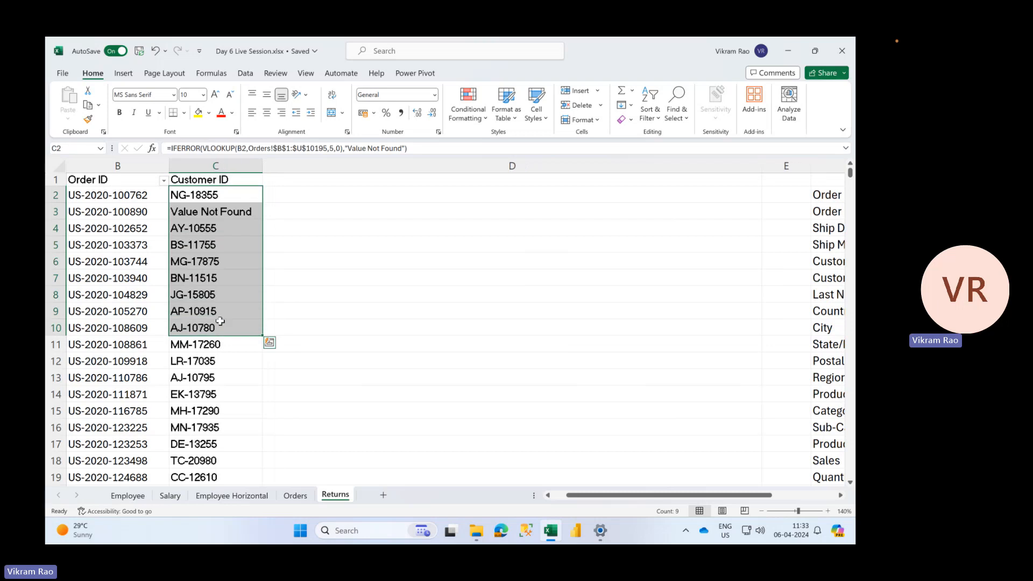
click(241, 181)
click(285, 184)
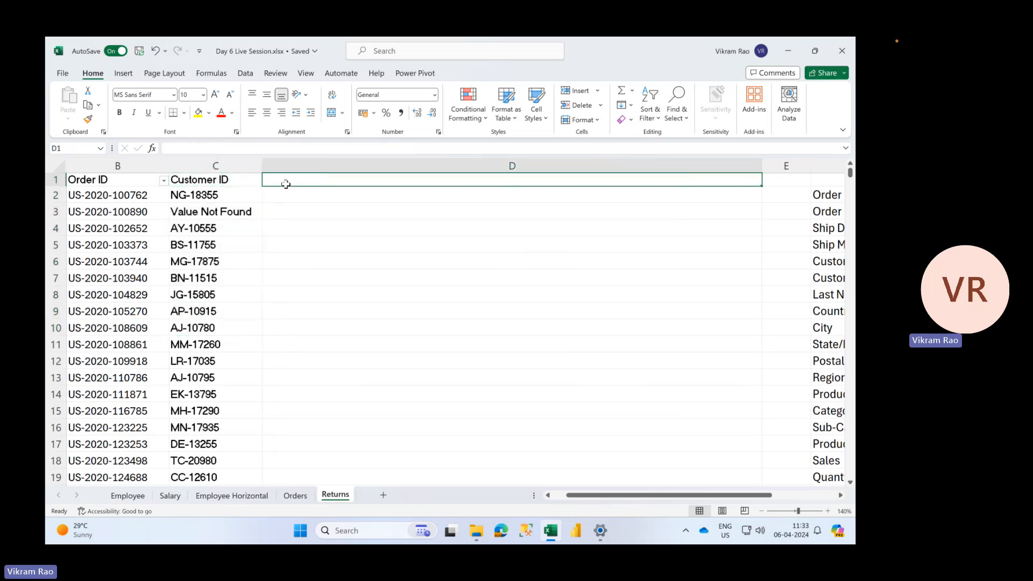
text(XLOOKUP)
key(Return)
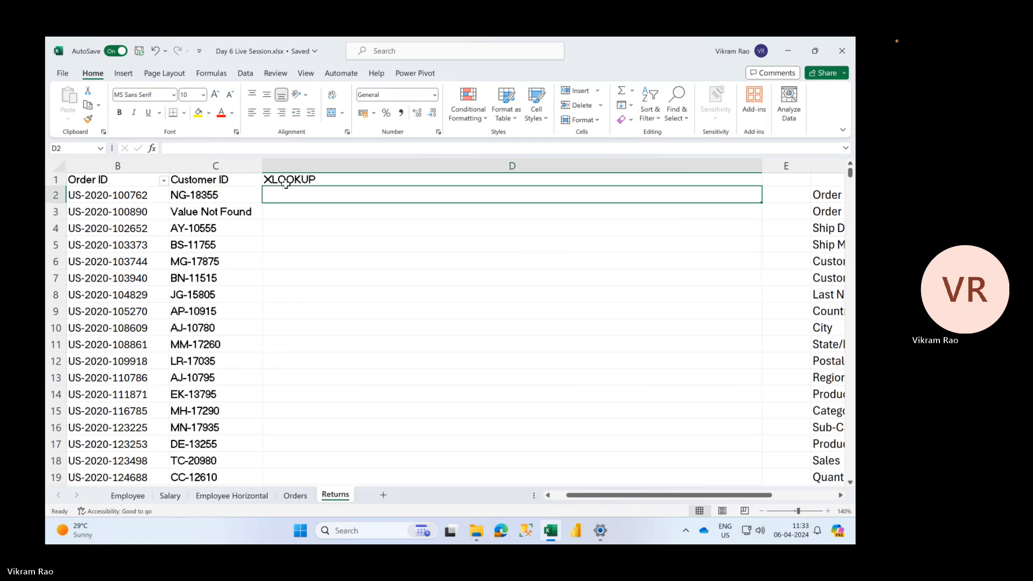
- Start an XLOOKUP formula in D2 with B2 as lookup value and Orders!$B$1:$B$10195 as the absolute lookup array
text(=XL)
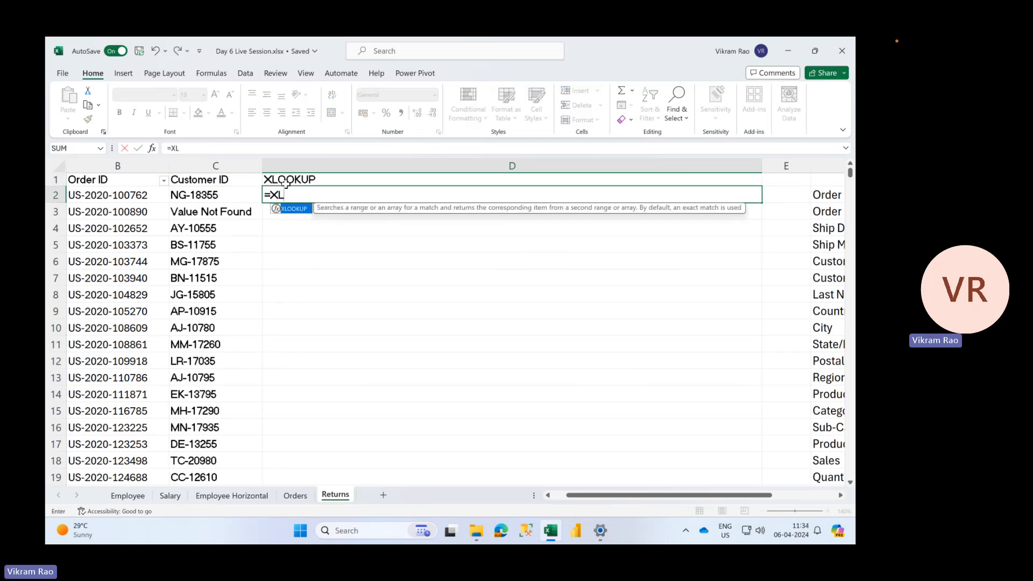
key(Tab)
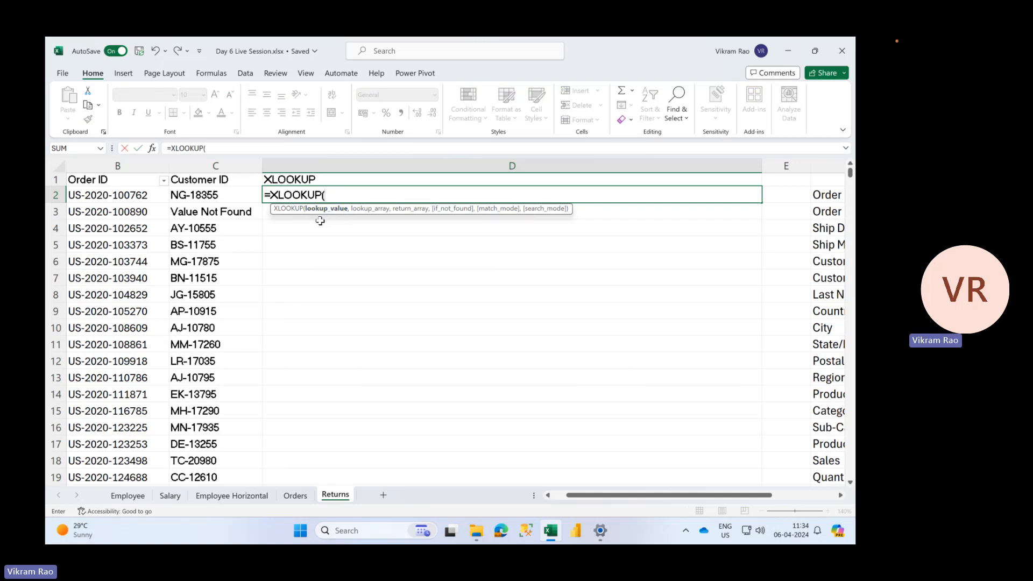
click(142, 198)
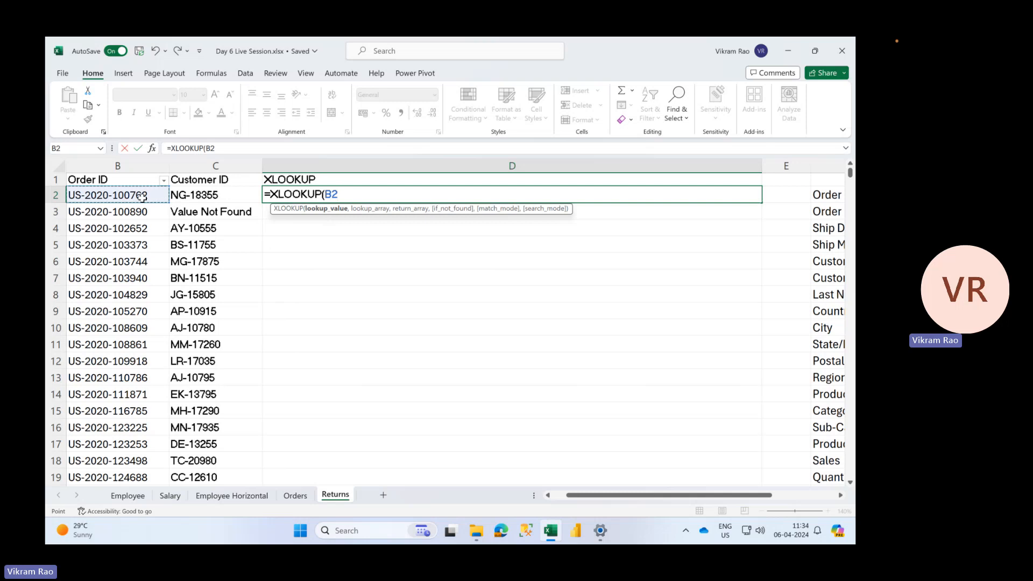
text(,)
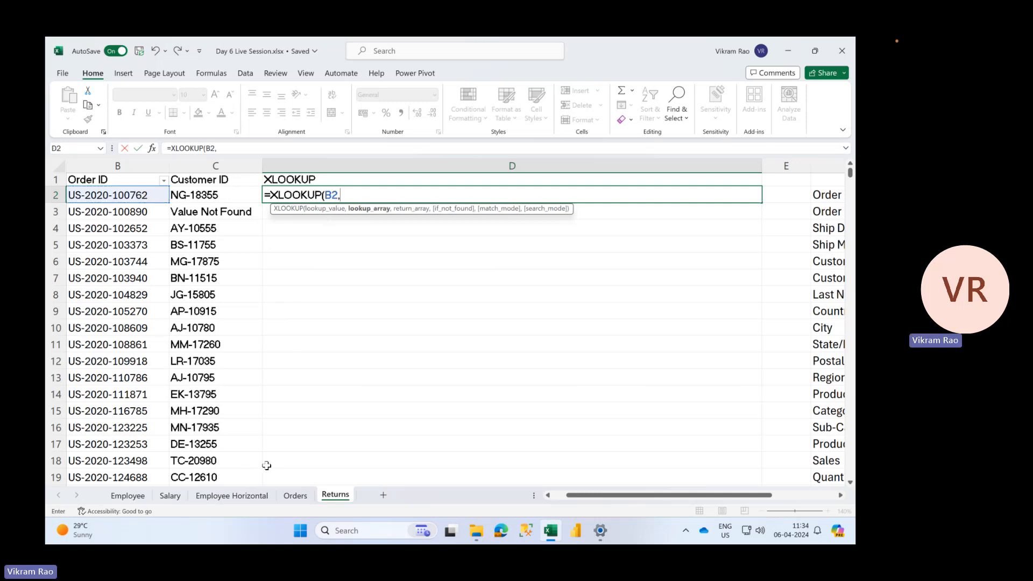
click(295, 496)
scroll(178, 359, left, 5)
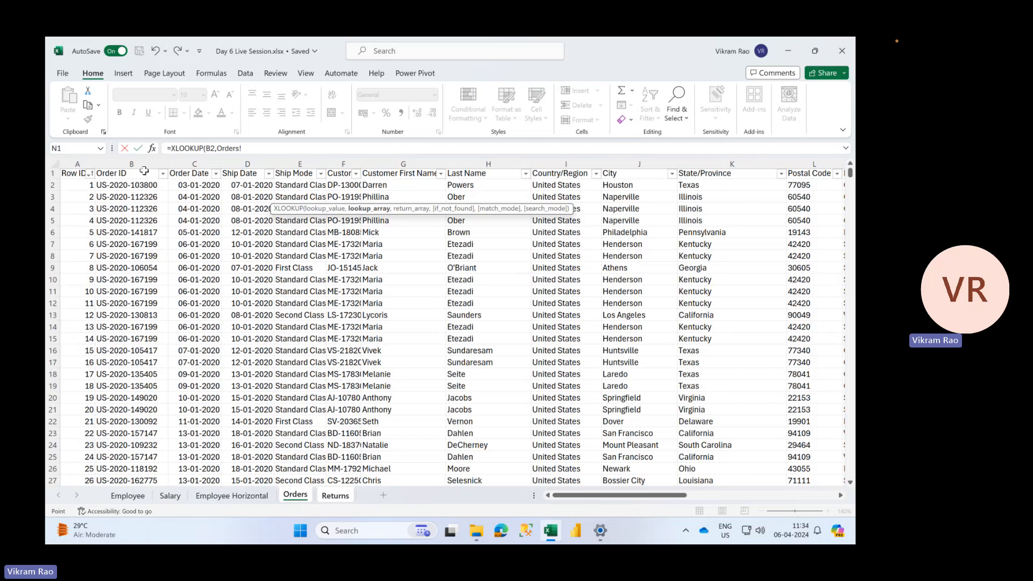
click(144, 170)
key(ctrl+shift+Down)
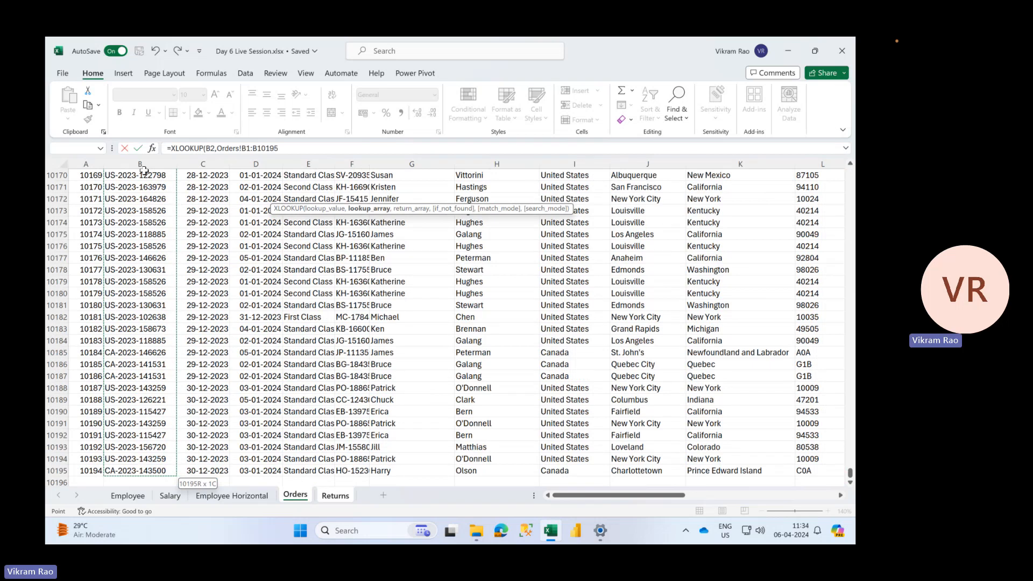
key(F4)
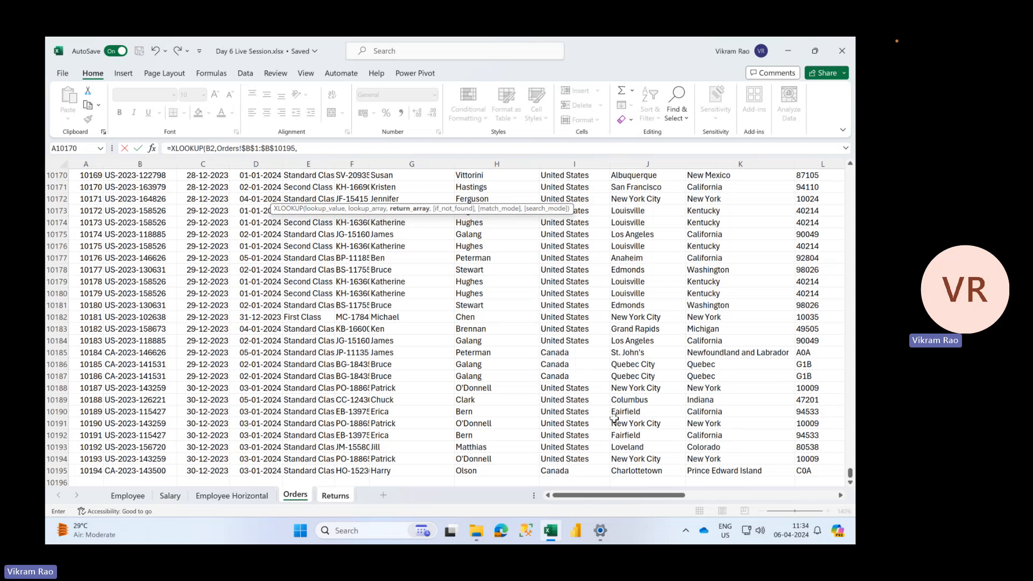
- Complete the XLOOKUP with Orders!$F$1:$F$10195 as the absolute return array and fill it down column D
click(342, 468)
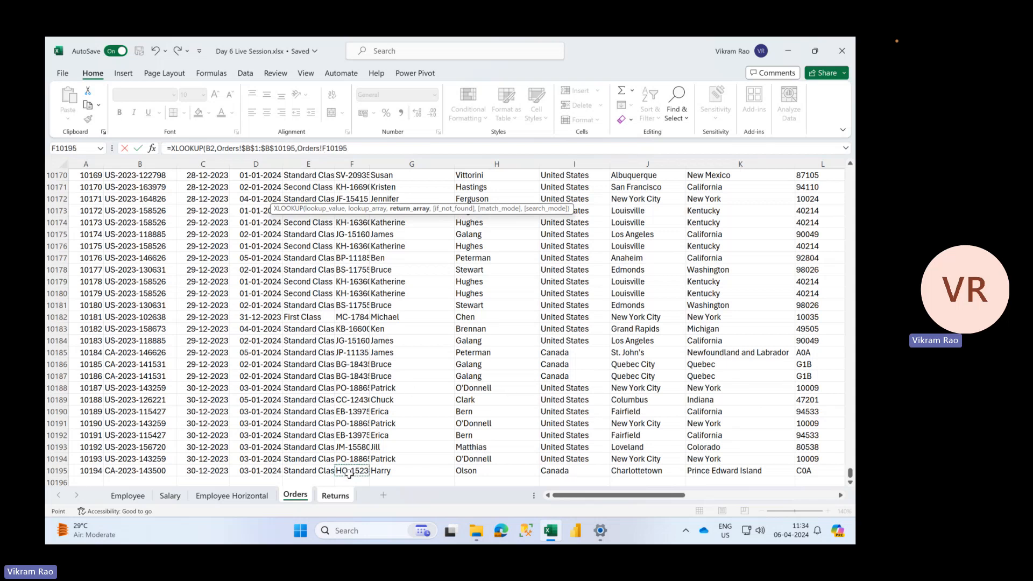
key(ctrl+shift+Up)
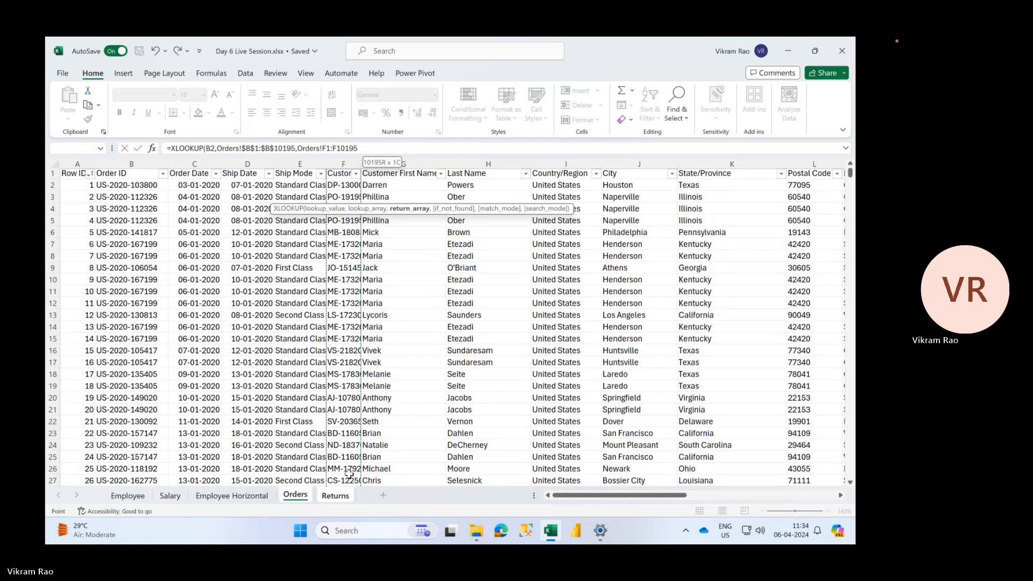
key(F4)
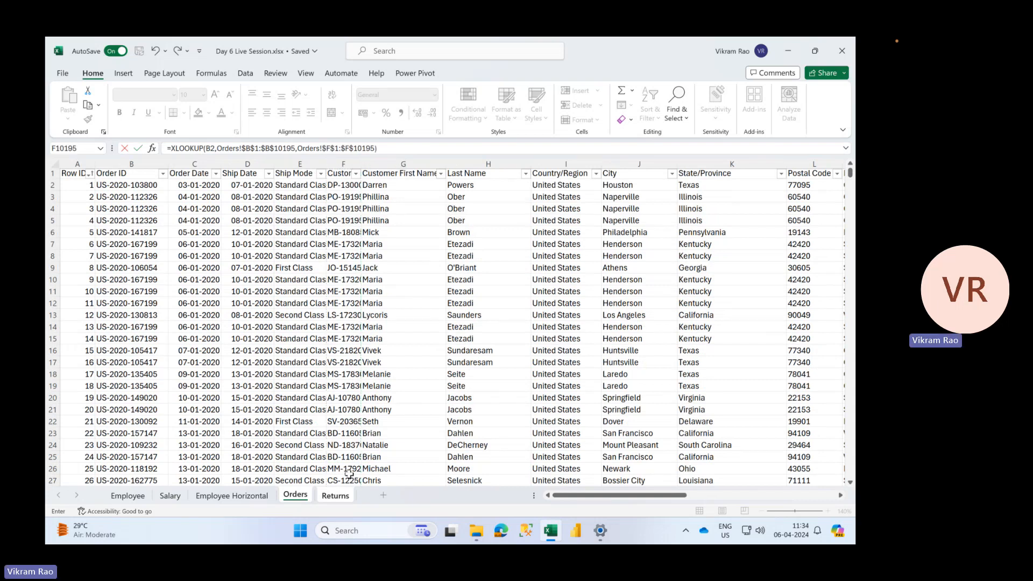
key(ctrl+Return)
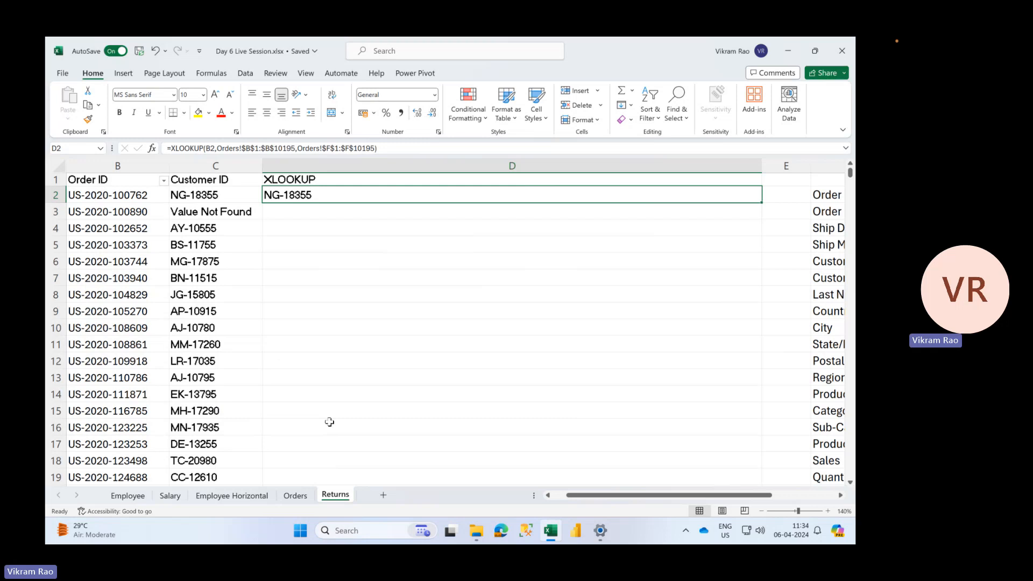
double_click(759, 202)
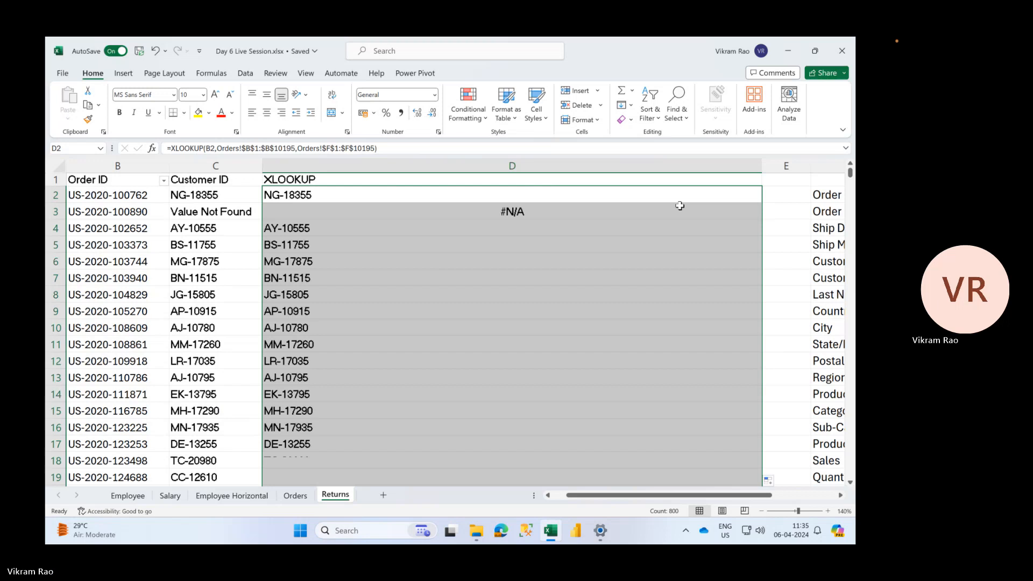
- Compare the VLOOKUP formula in C2 with the XLOOKUP formula in D2 and review the source columns on the Orders sheet
click(515, 190)
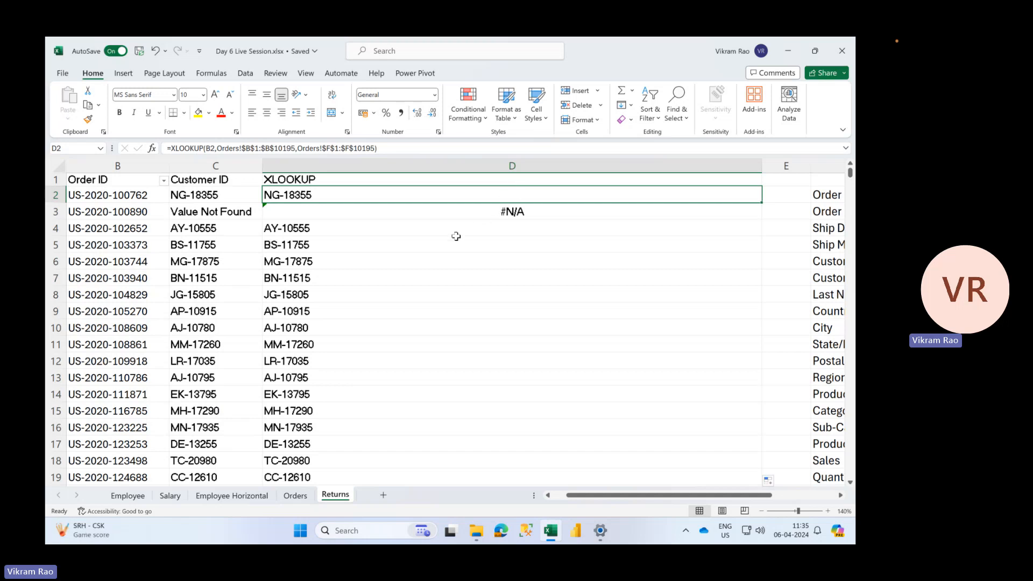
click(219, 198)
click(316, 198)
click(239, 198)
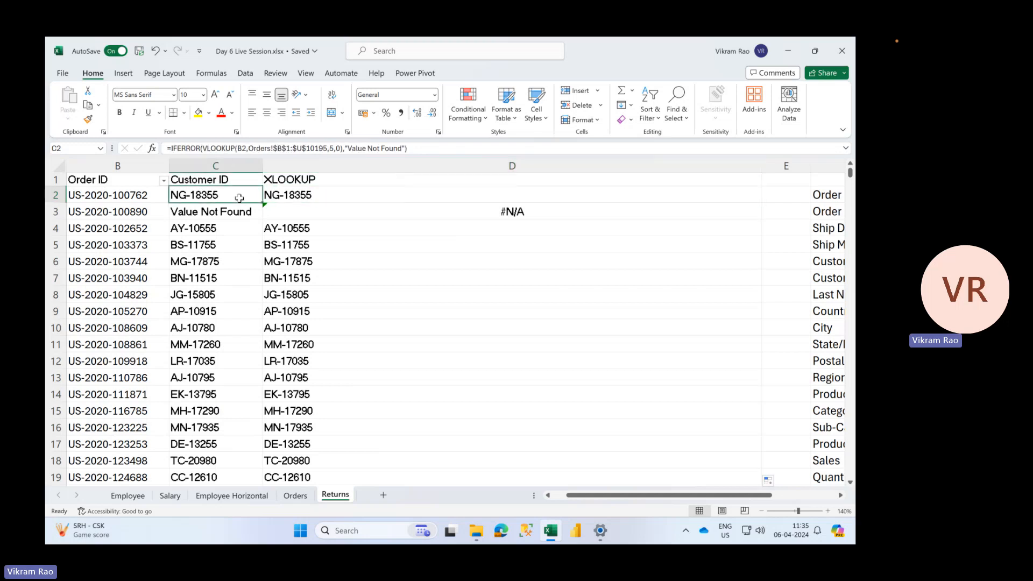
click(279, 194)
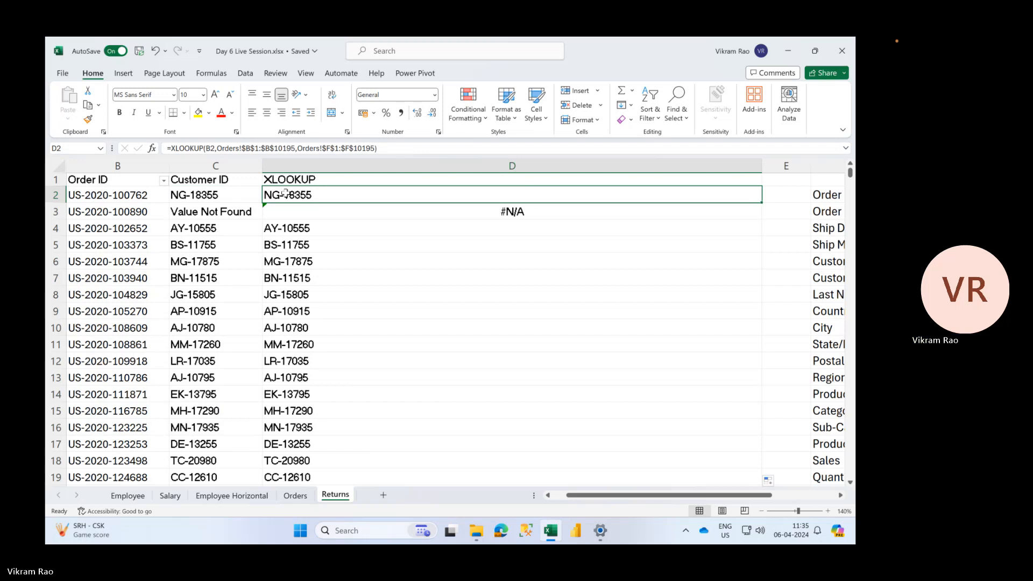
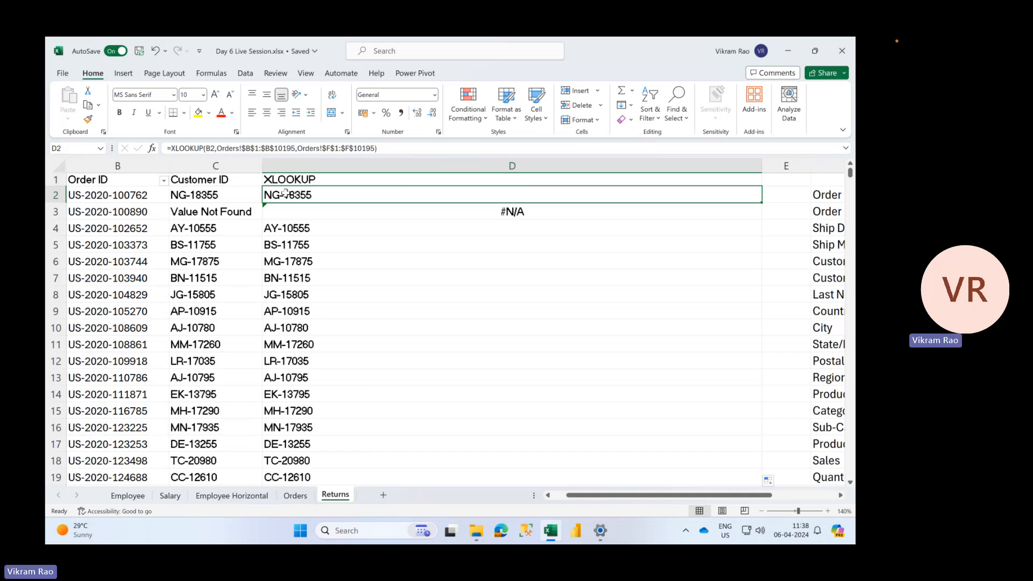
click(309, 496)
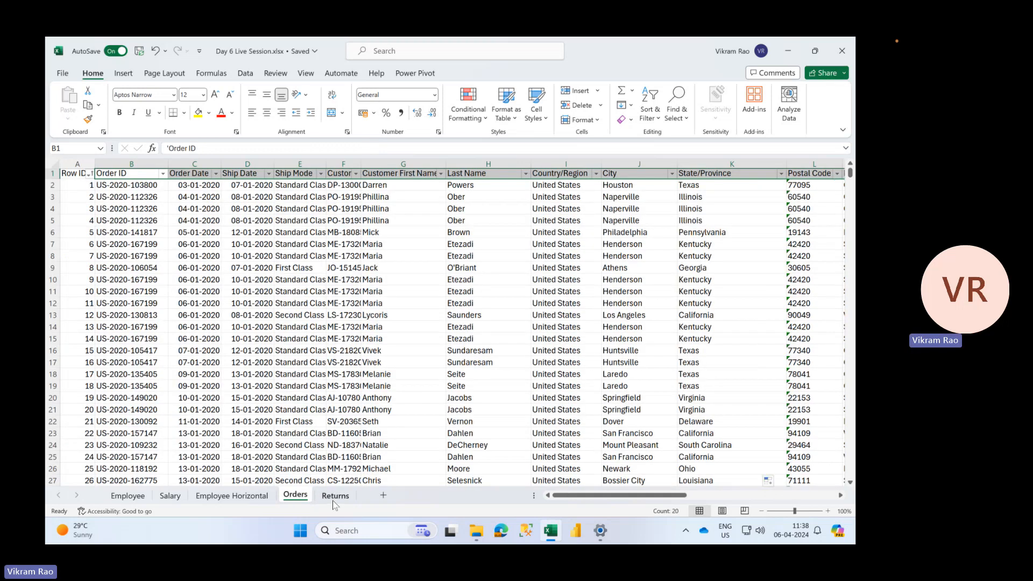
click(334, 496)
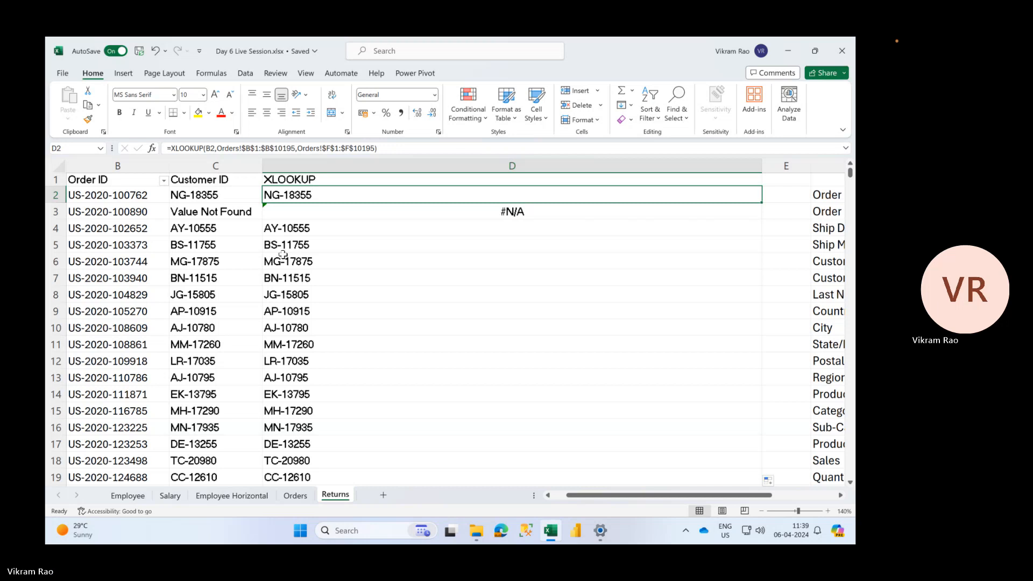
- Autofit the Customer ID column F on the Orders sheet and paste a copy of it over the Row ID column A
click(295, 495)
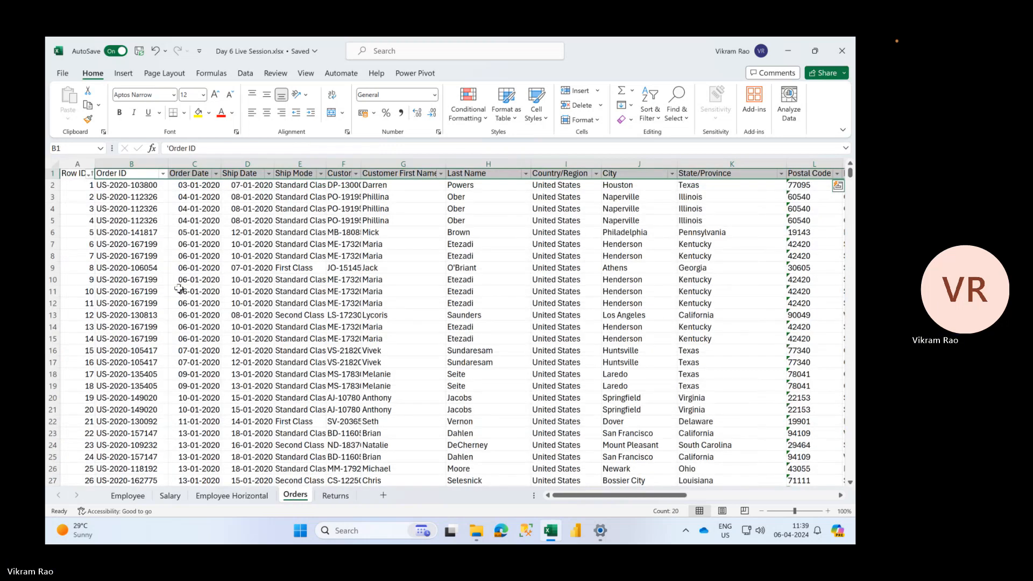
click(344, 164)
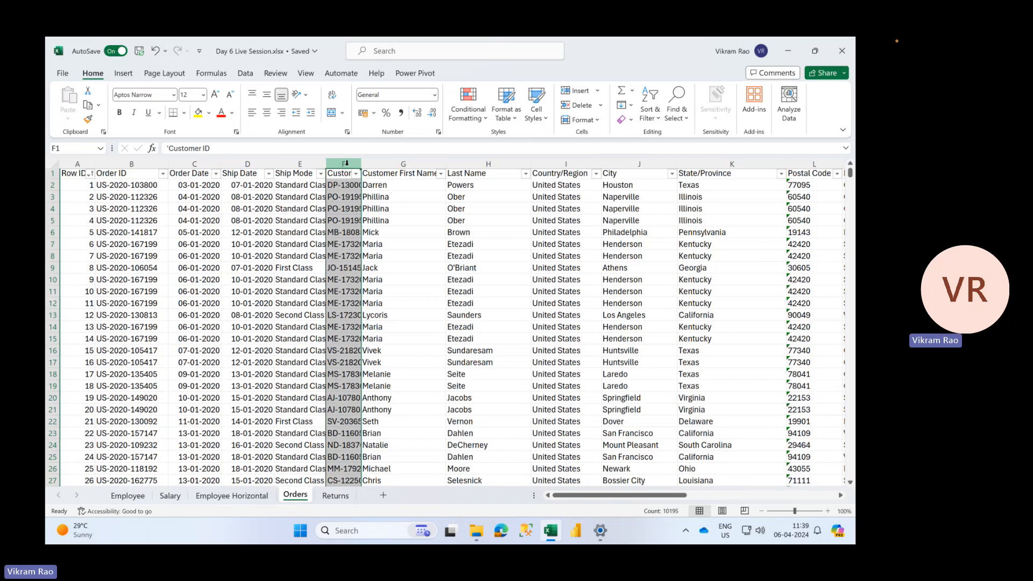
double_click(361, 164)
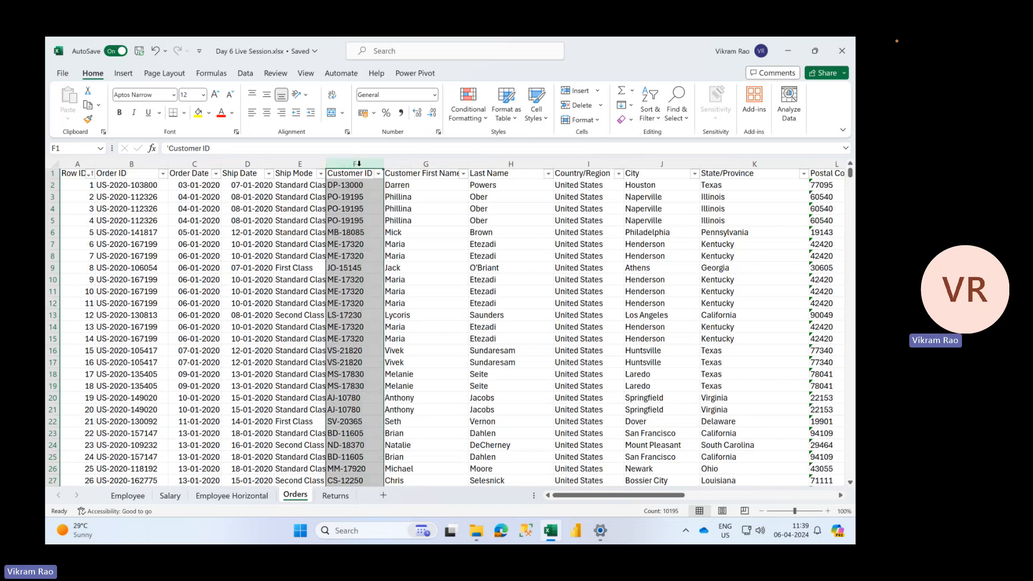
key(ctrl+c)
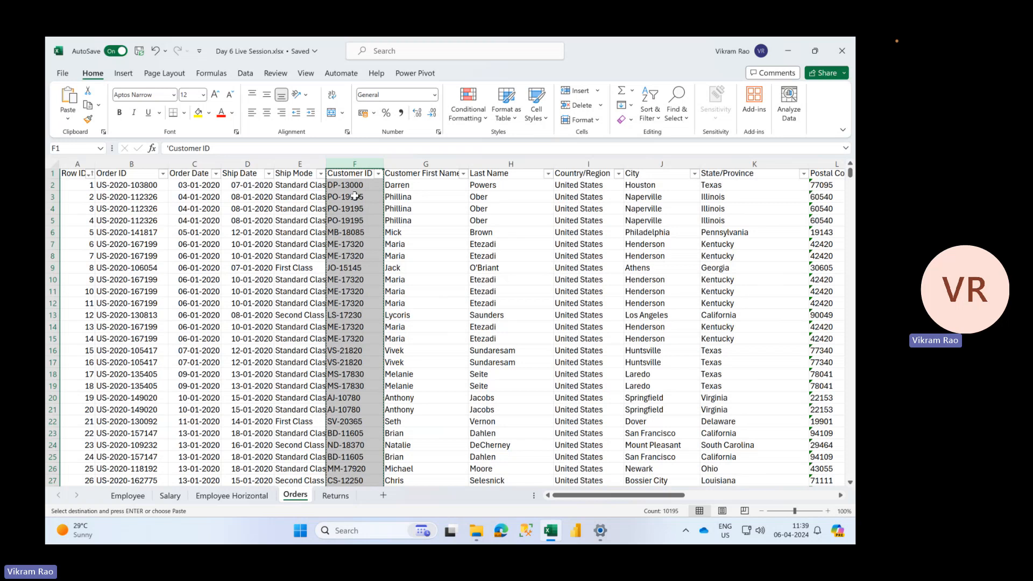
click(80, 175)
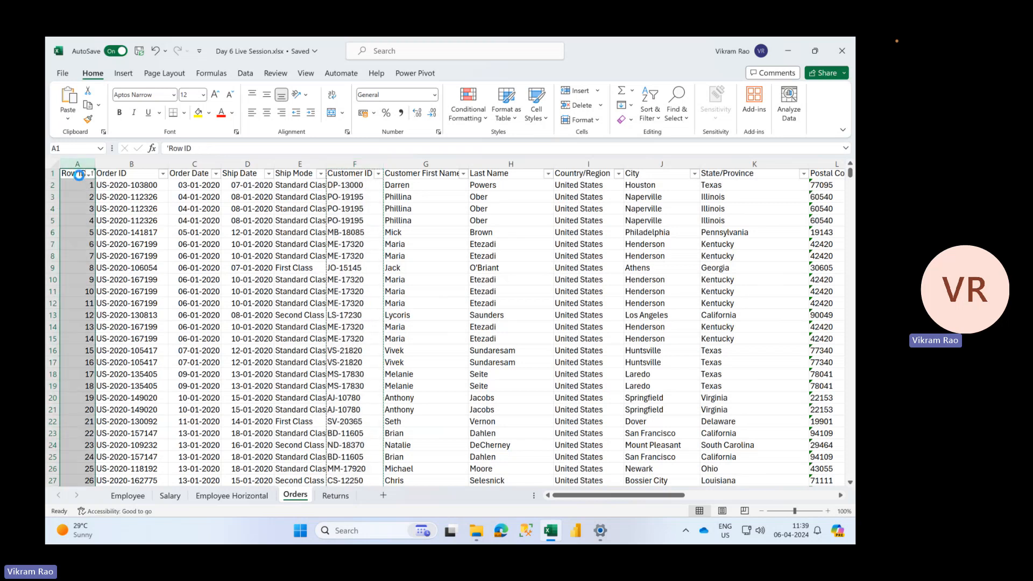
key(ctrl+v)
click(163, 171)
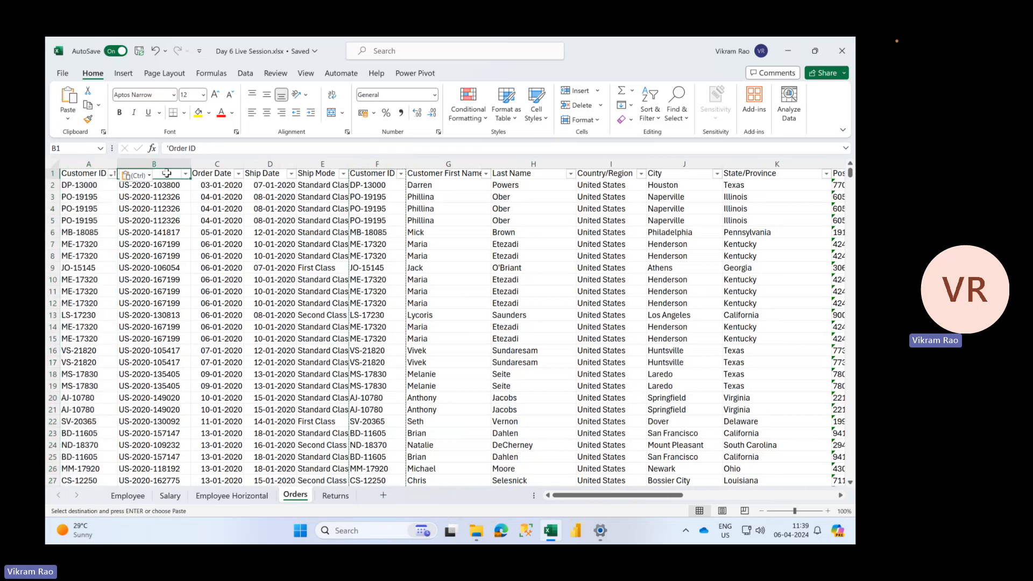
click(203, 149)
key(Tab)
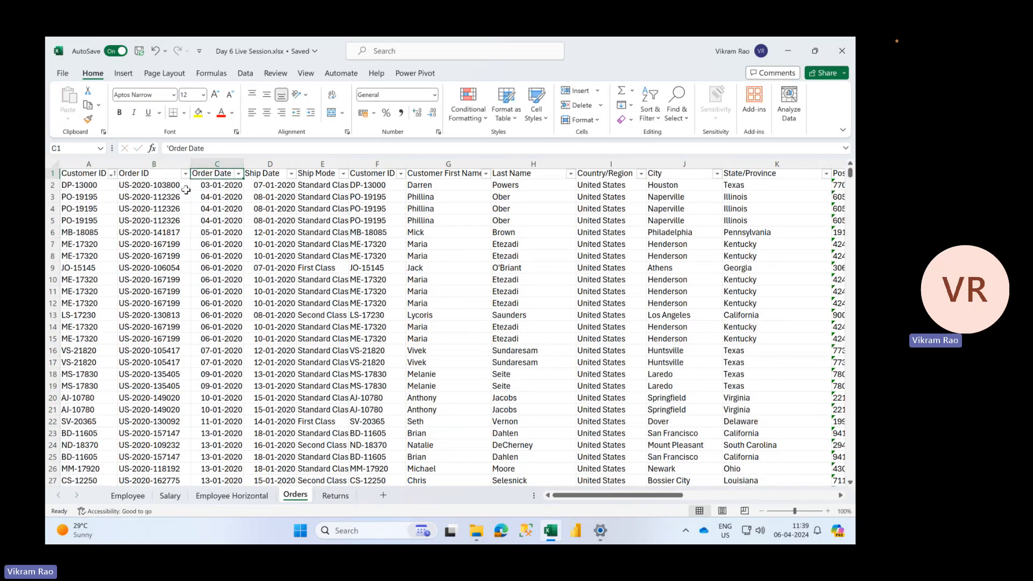
key(Left)
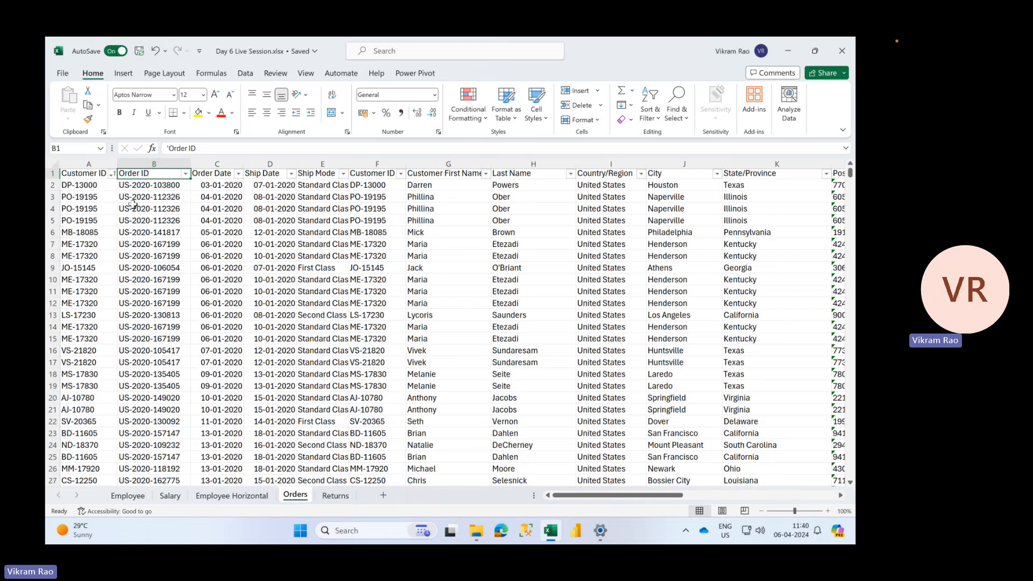
- Examine the position of Customer ID in column A relative to Order ID in column B on the Orders sheet
drag(102, 174, 100, 351)
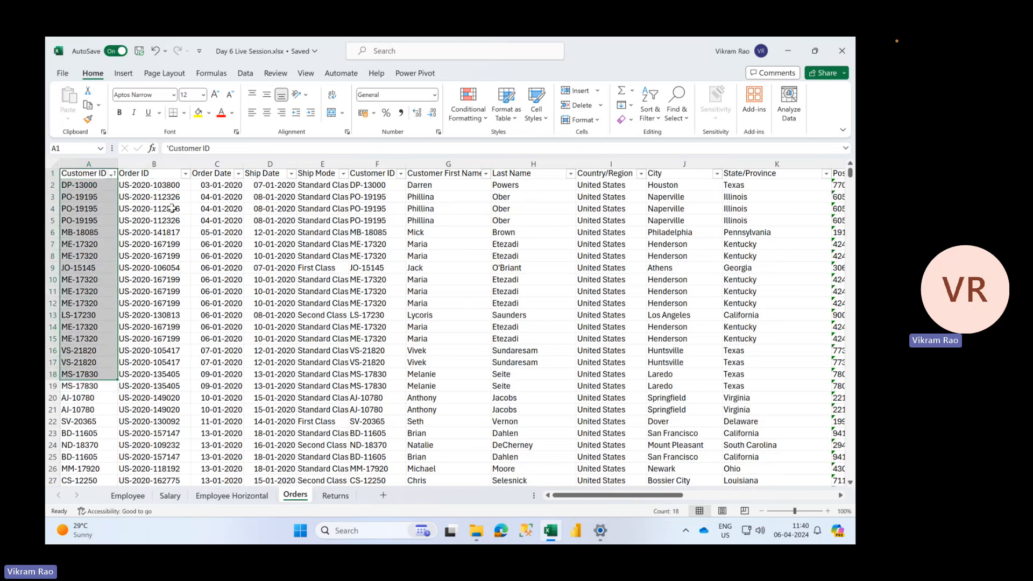
drag(156, 184, 171, 355)
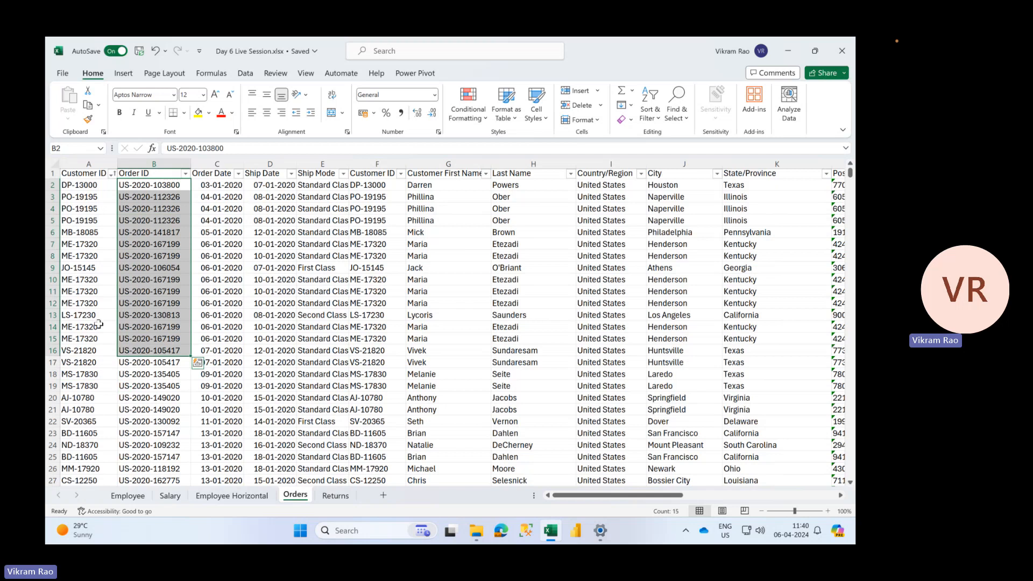
drag(82, 173, 92, 322)
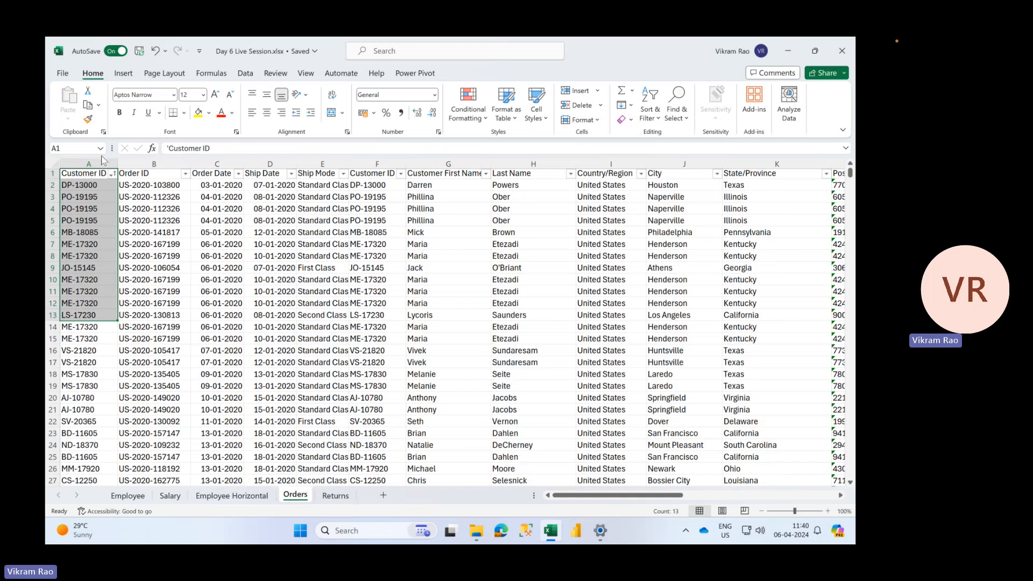
- Start an XLOOKUP in Returns E2 with B2 as lookup value and Orders!$B$1:$B$10195 as the absolute lookup array
click(335, 495)
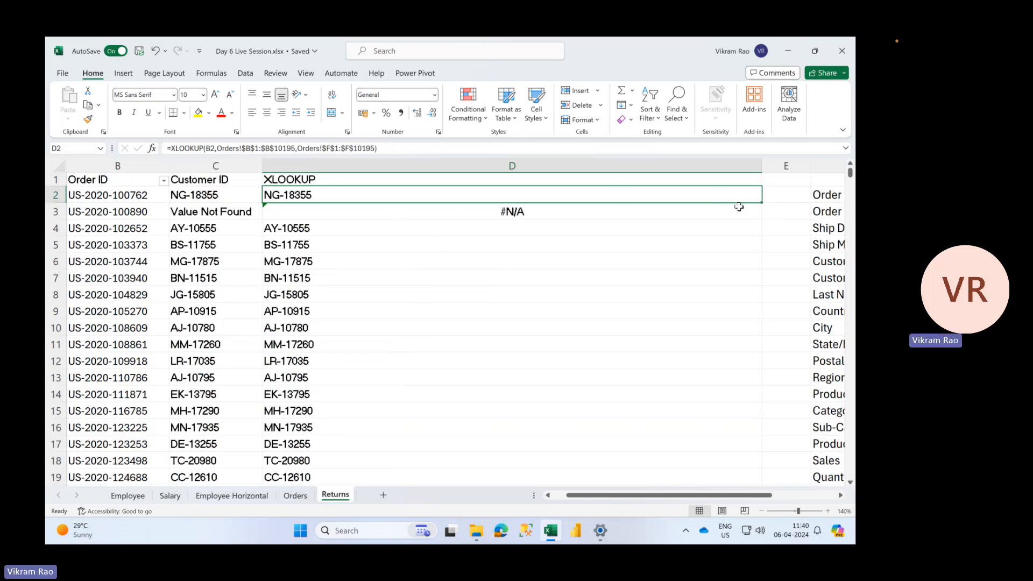
key(Right)
text(=XL)
key(Tab)
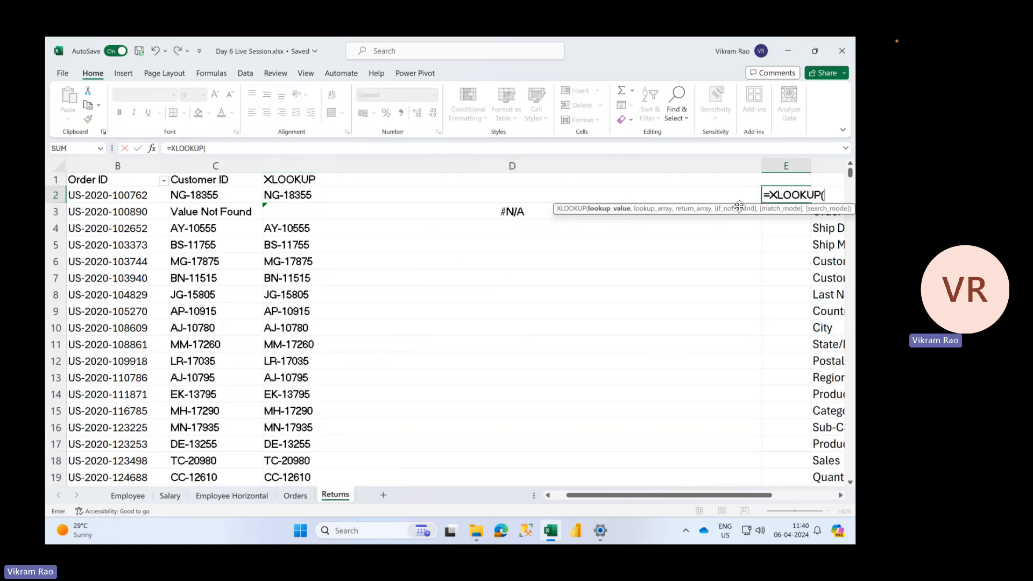
click(128, 195)
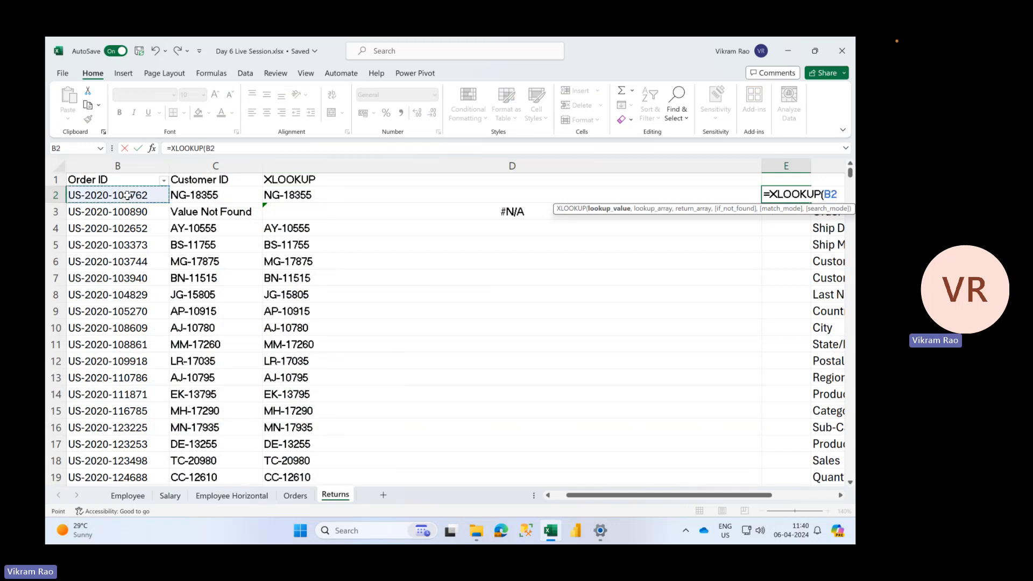
text(,)
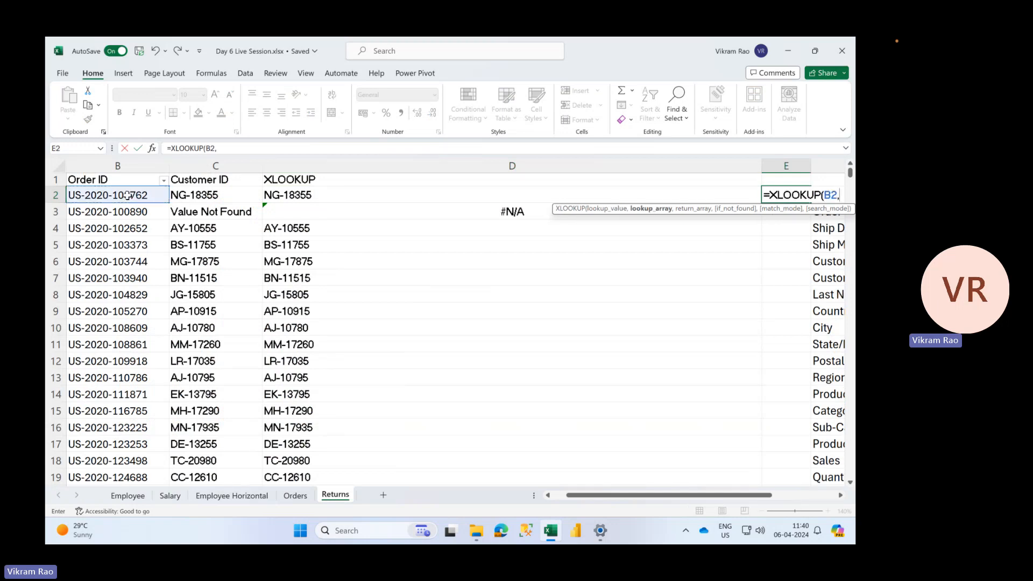
click(296, 495)
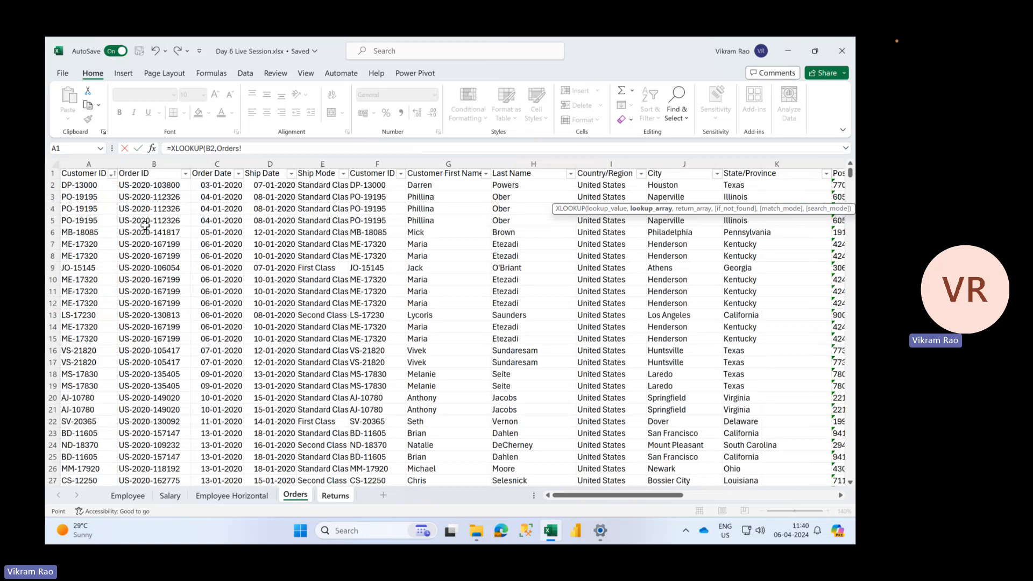
click(156, 177)
key(ctrl+shift+Down)
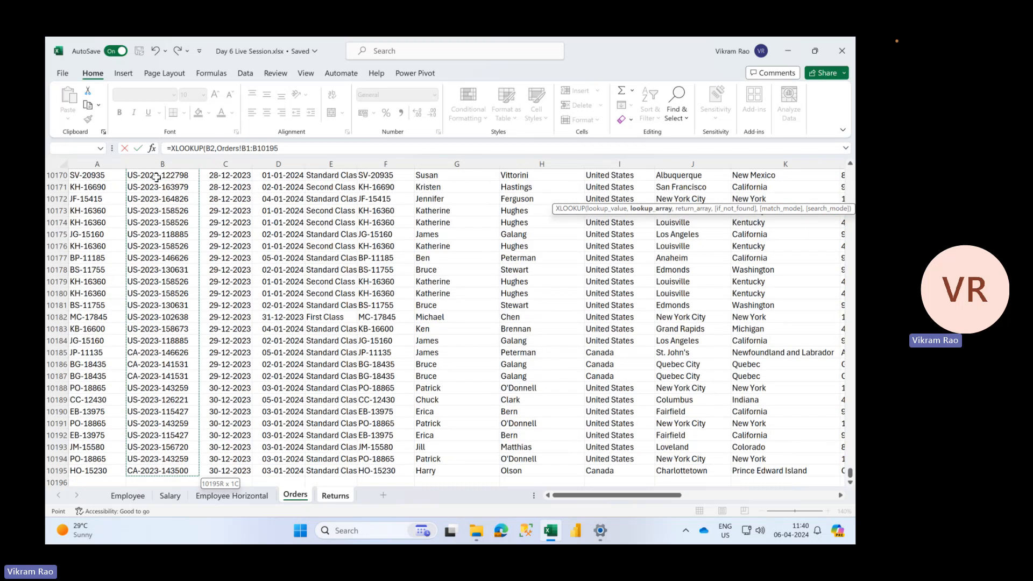
key(F4)
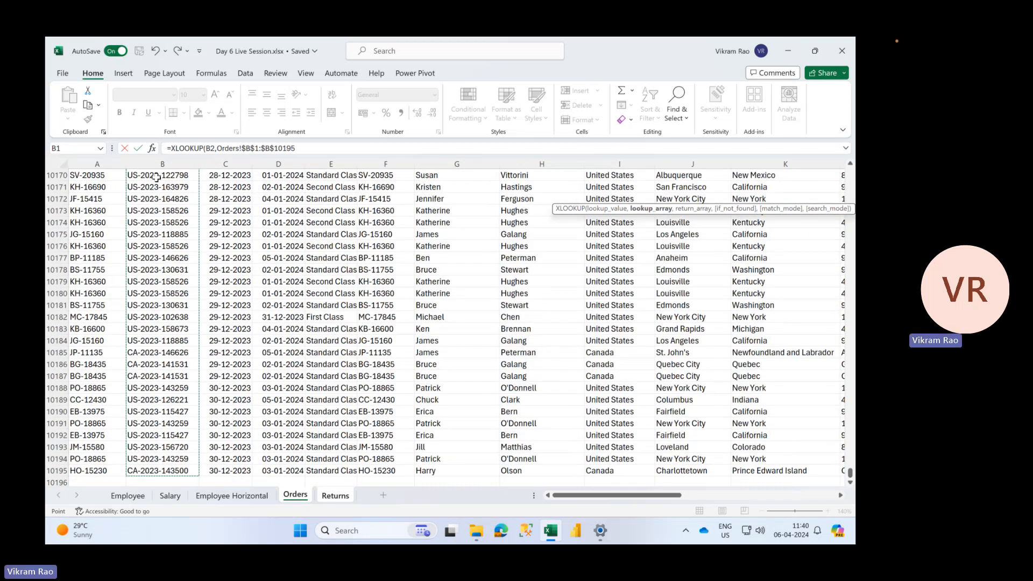
text(,)
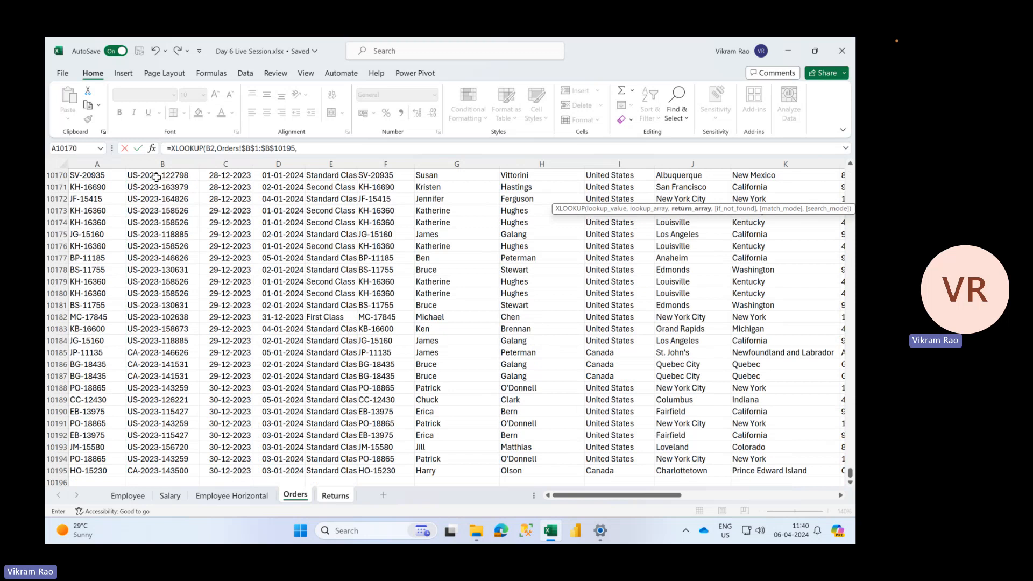
- Complete the E2 formula with Orders!$A$1:$A$10195 as the absolute return array, autofit column E, and fill the formula down
click(106, 220)
key(ctrl+Up)
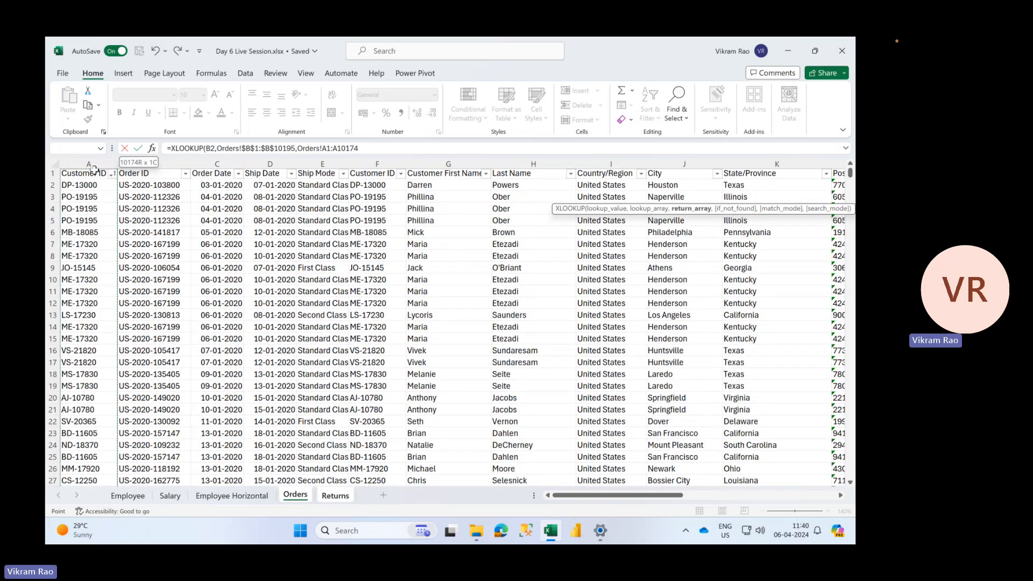
key(ctrl+shift+Down)
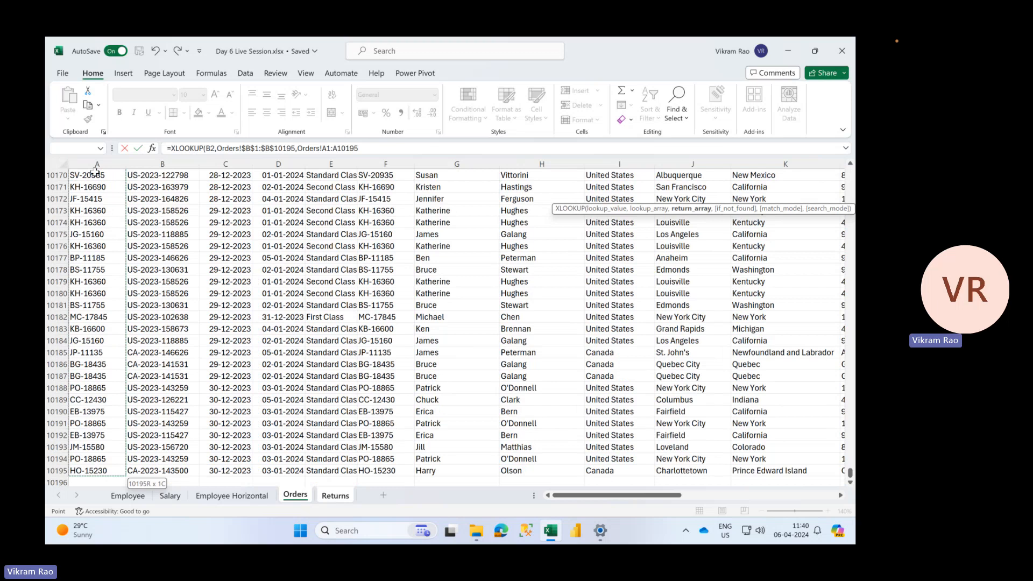
key(F4)
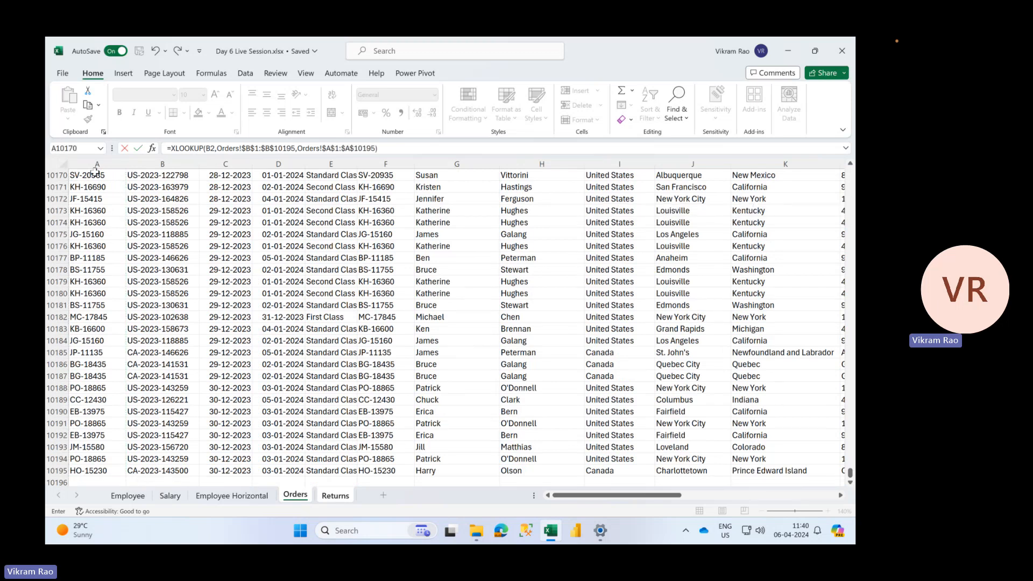
key(Return)
click(209, 167)
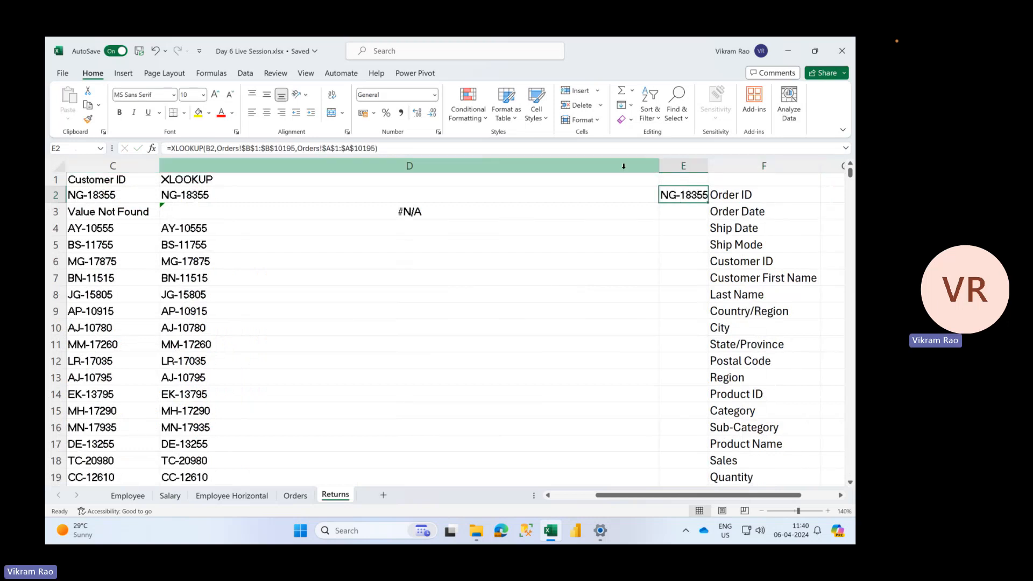
double_click(709, 166)
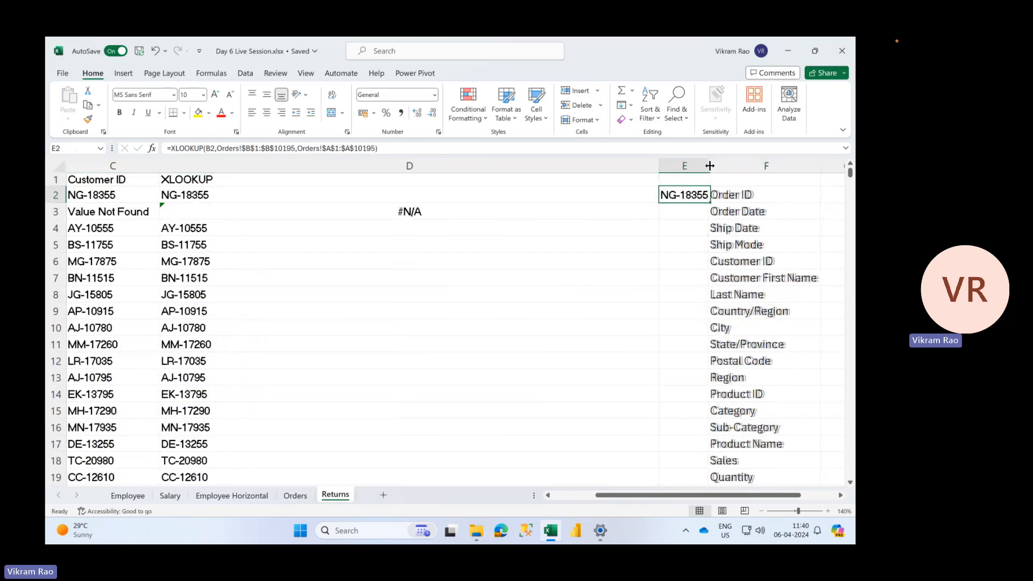
double_click(709, 202)
click(694, 196)
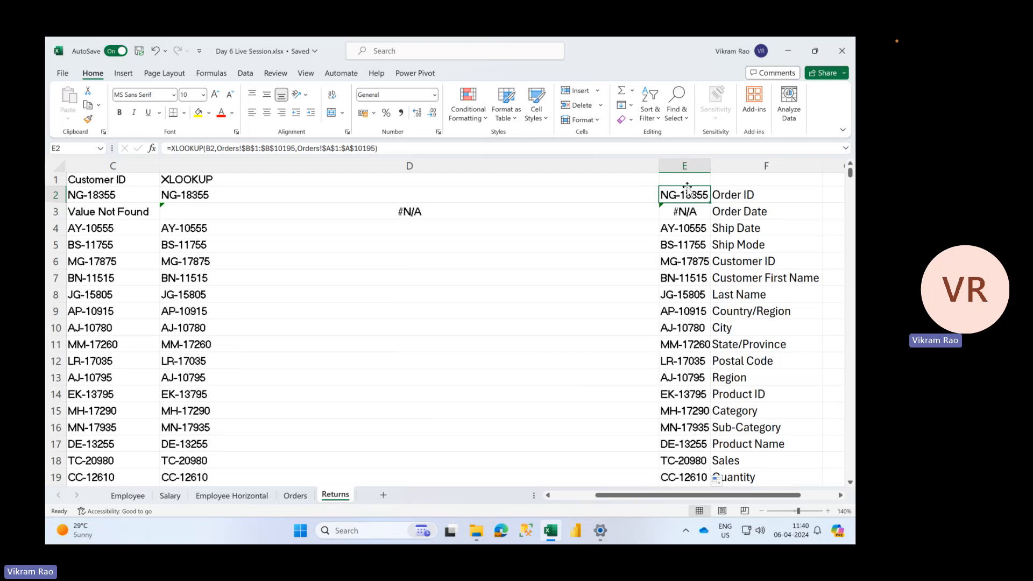
- Enter the heading "XLOOKUP Rever Direction" in E1 and autofit column E
click(684, 183)
text(XLOOKUP Rever)
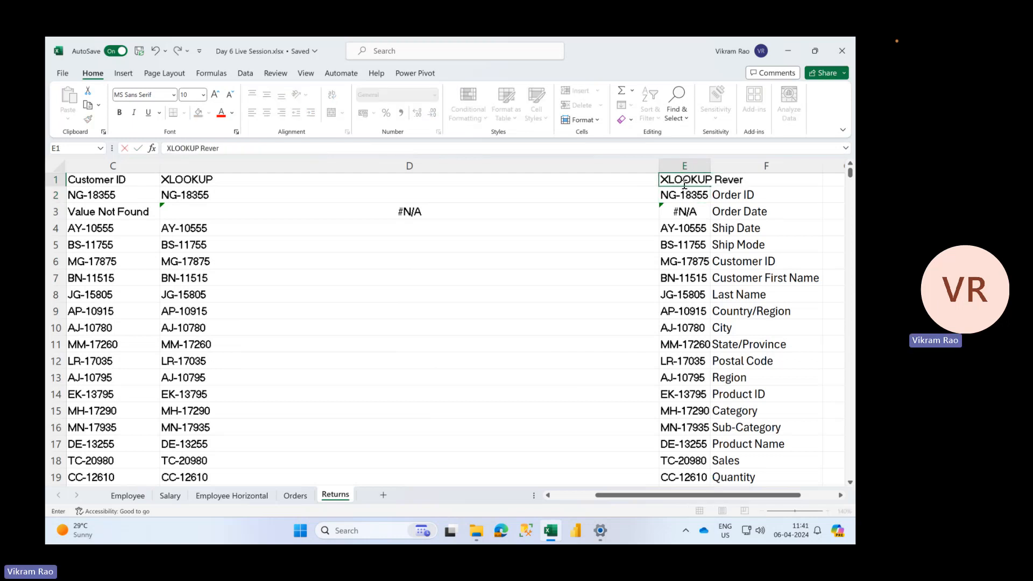
text( Direction)
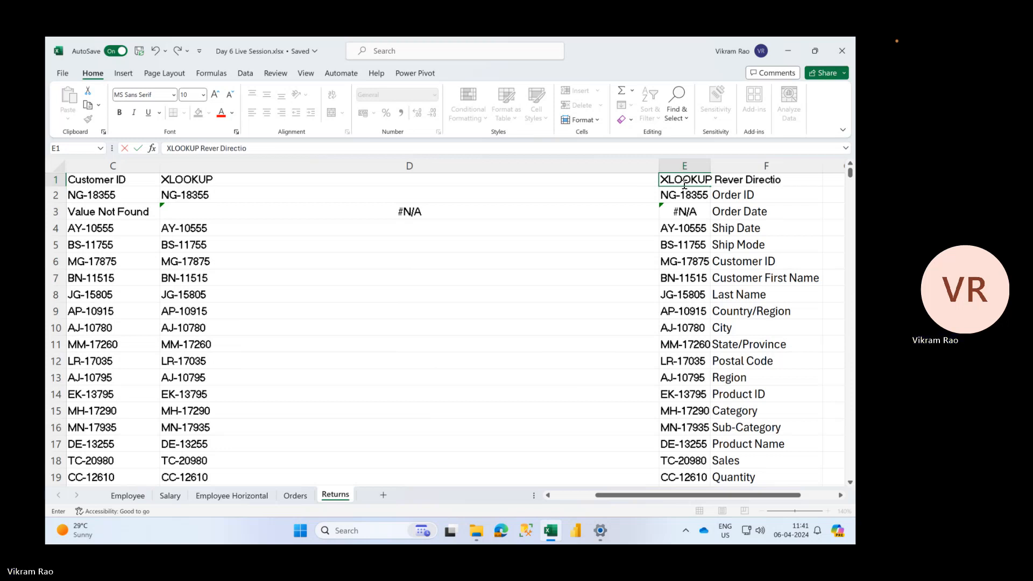
key(Return)
double_click(710, 165)
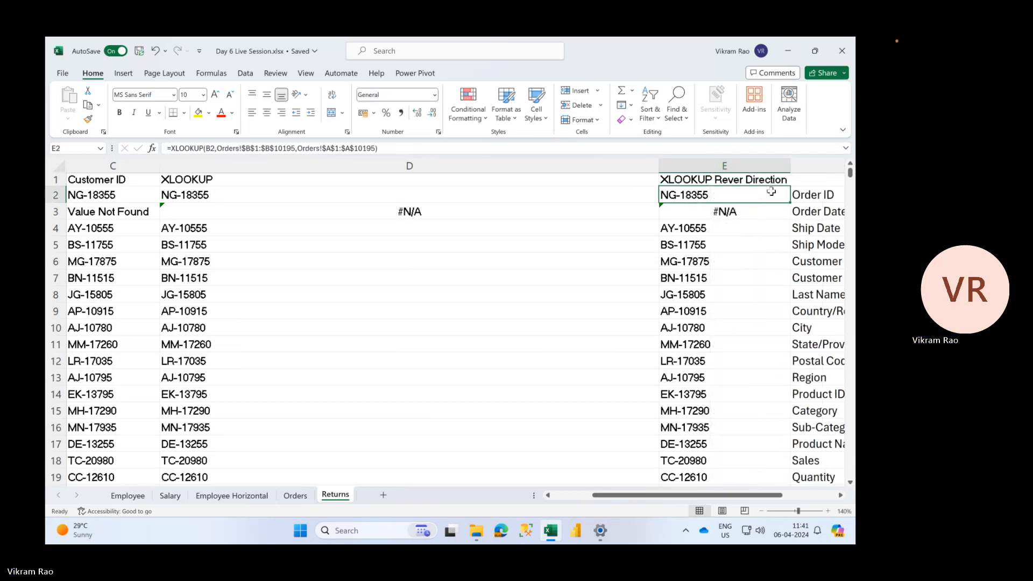
- Insert five blank columns before the field-name list in column F of the Returns sheet
click(812, 162)
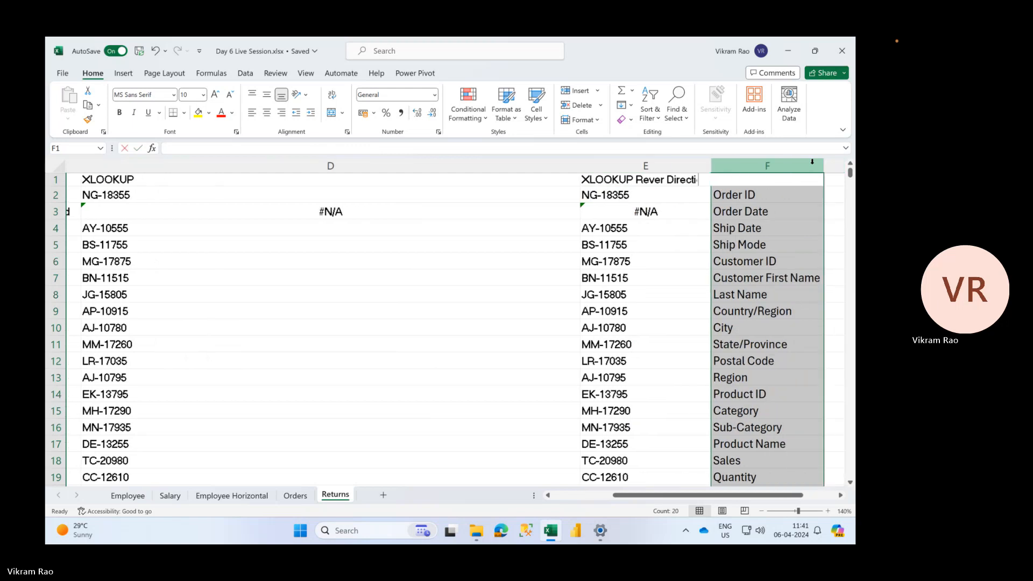
text(hic)
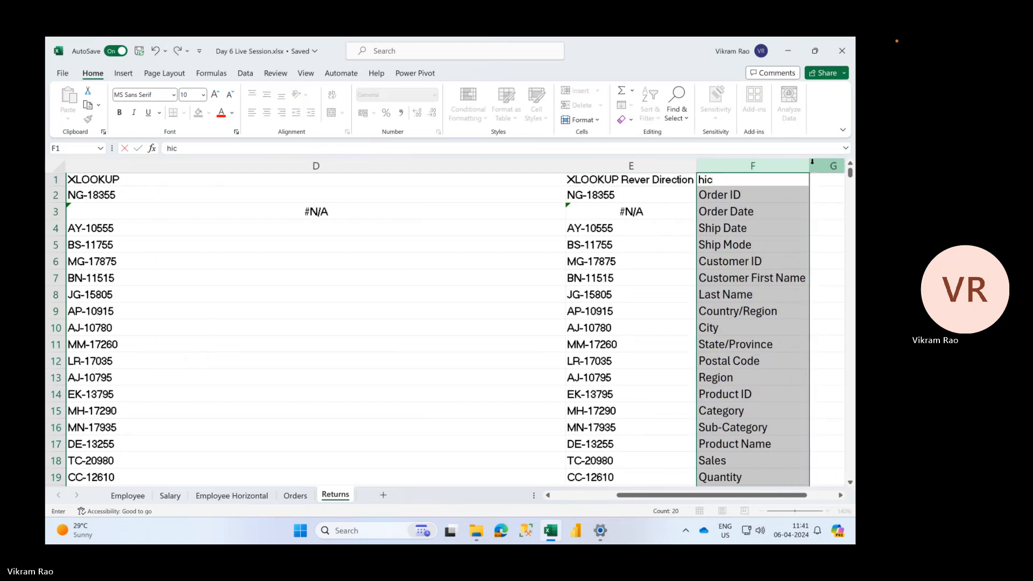
click(724, 189)
key(ctrl+z)
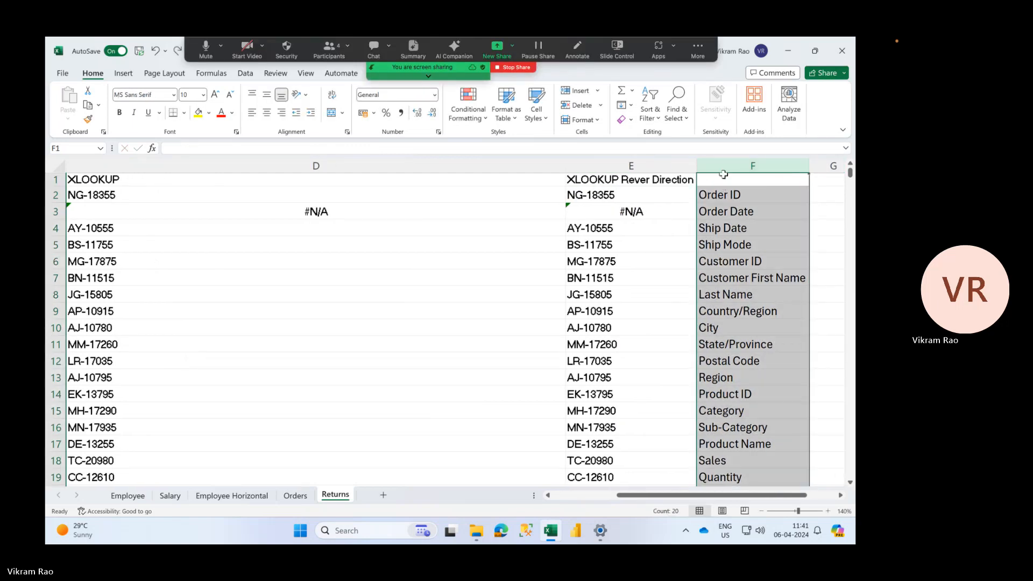
key(alt)
key(h)
key(i)
key(c)
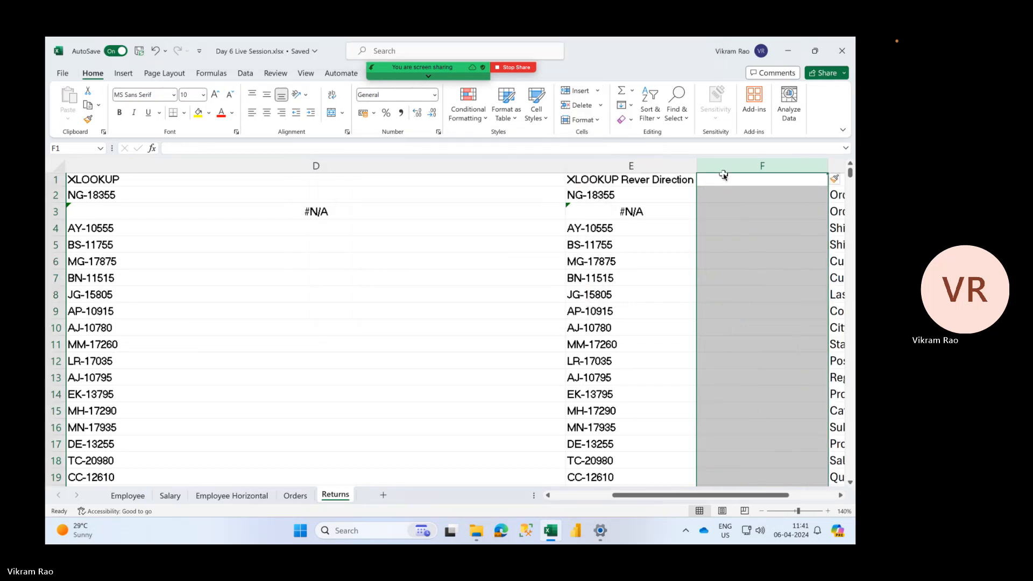
key(F4)
key(F4)
key(F4)
key(F4)
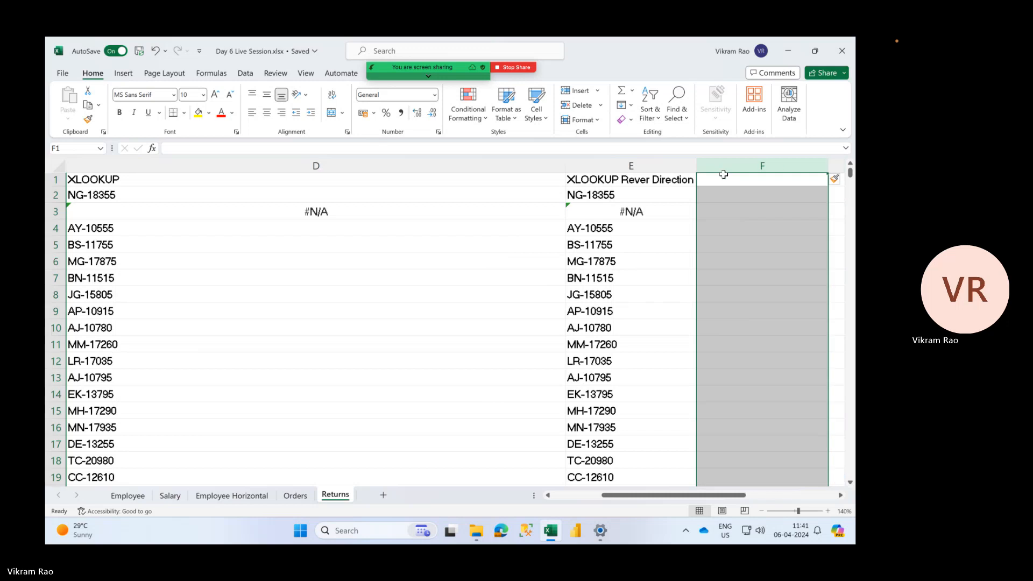
- Correct the E1 heading to "XLOOKUP Reverse Direction" and autofit column E to it
click(628, 190)
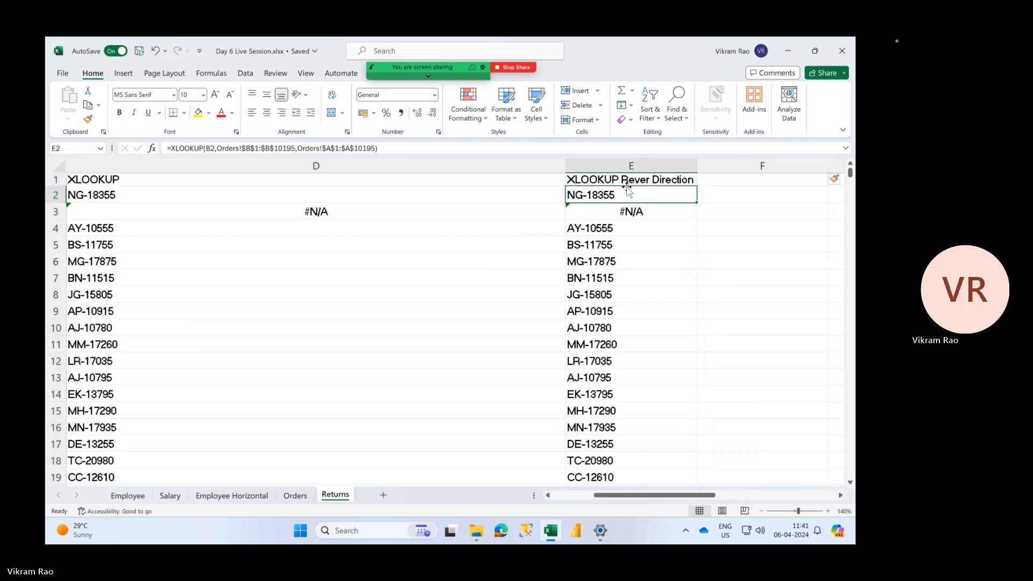
click(627, 181)
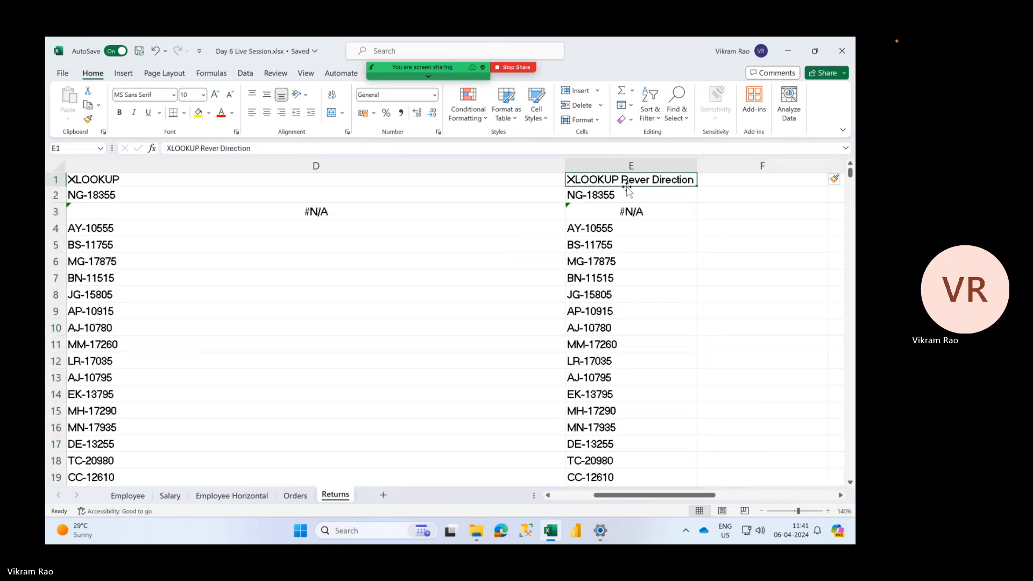
click(221, 150)
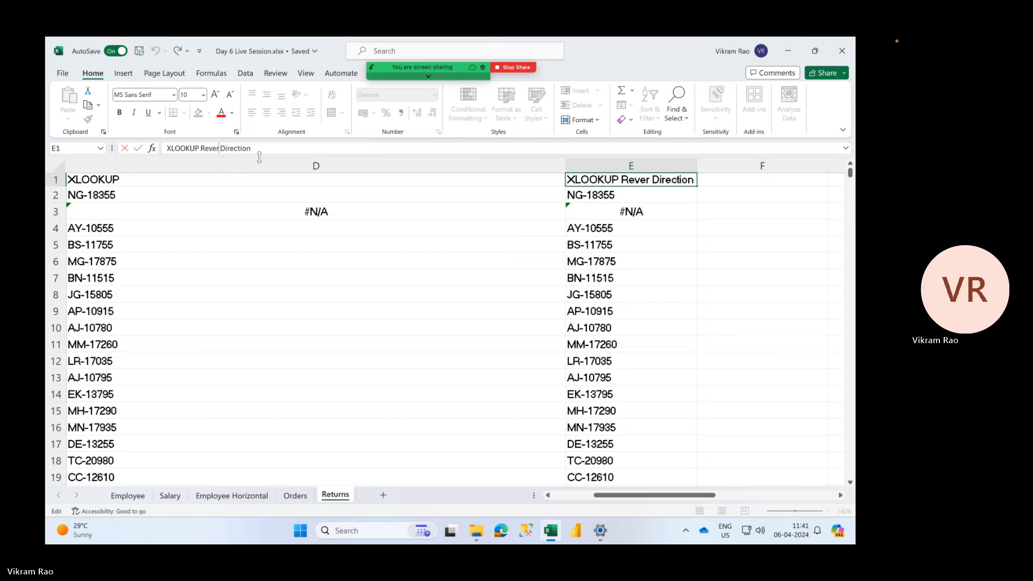
text(se)
key(ctrl+Return)
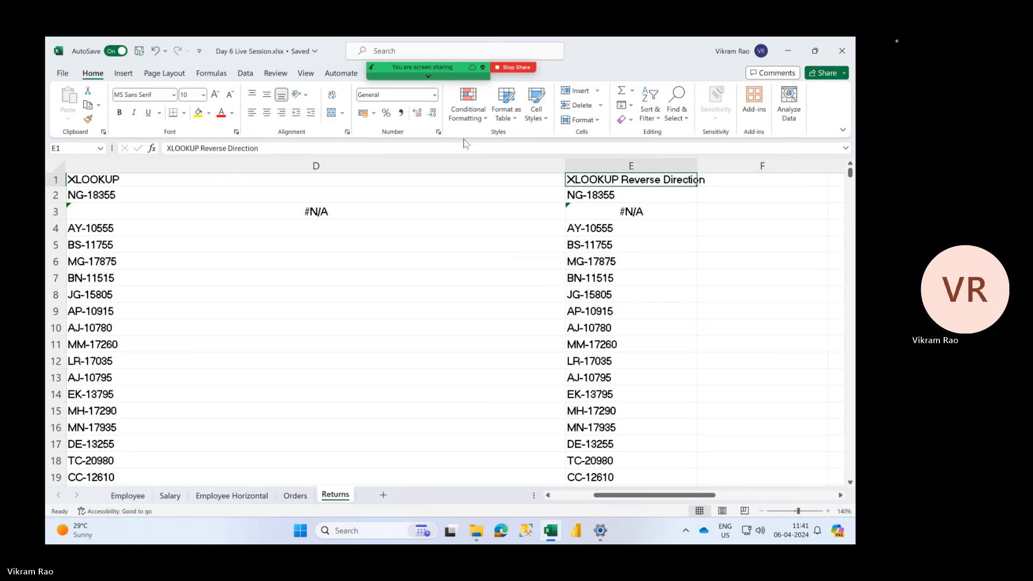
double_click(697, 164)
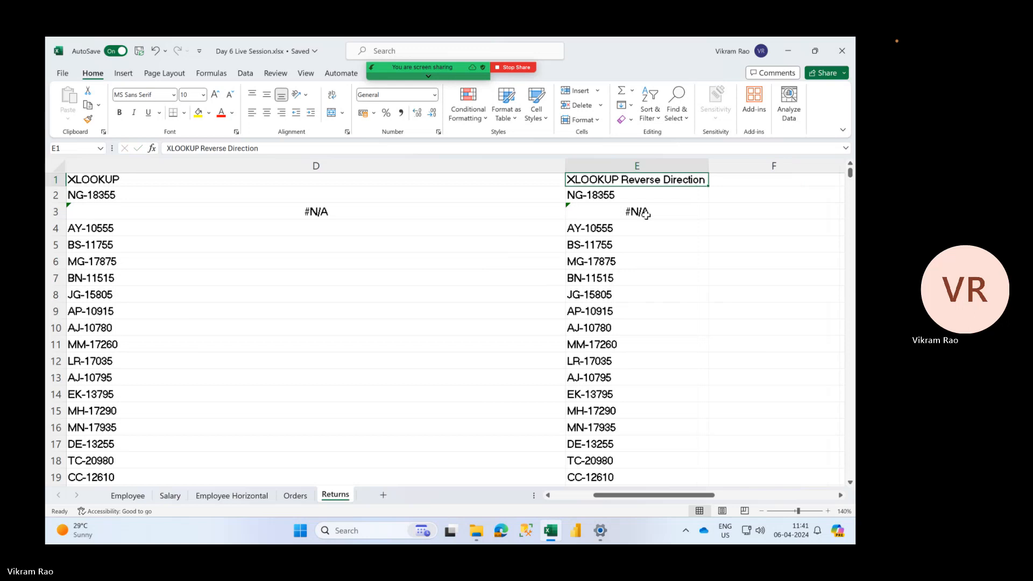
key(Left)
key(Right)
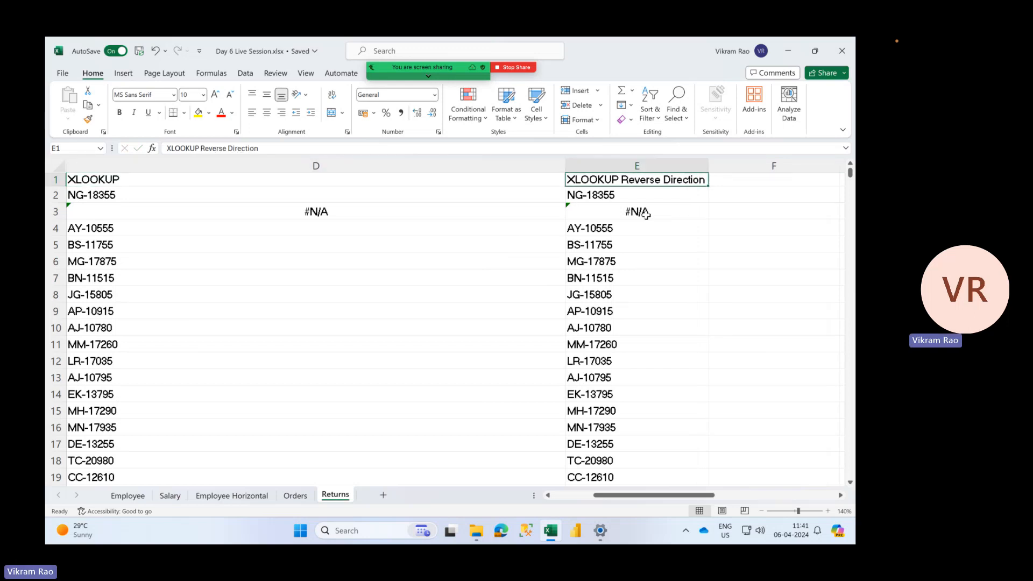
key(Down)
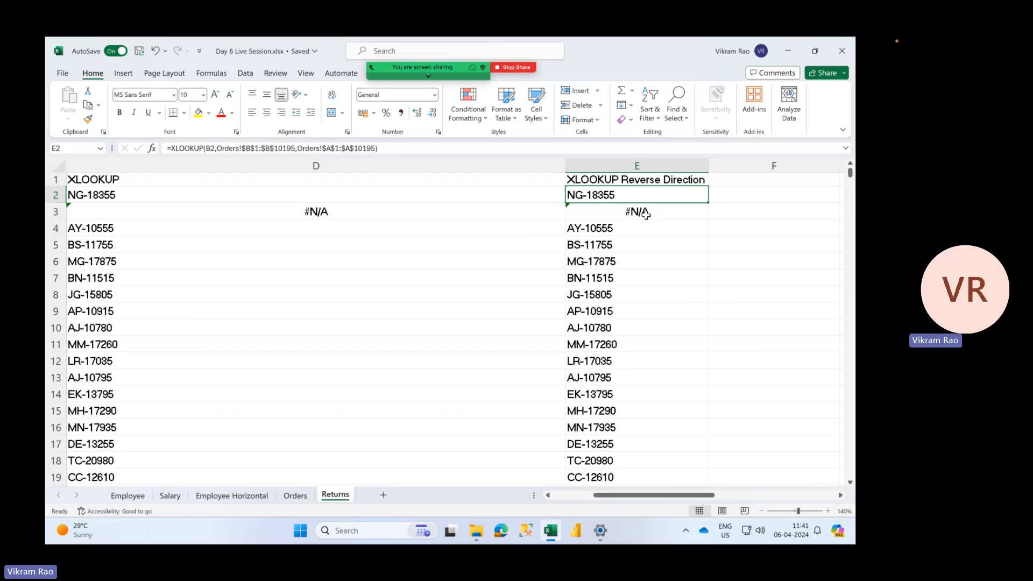
- Copy the entire Orders data table with its headers, from Customer ID in A1 through U10195
click(295, 495)
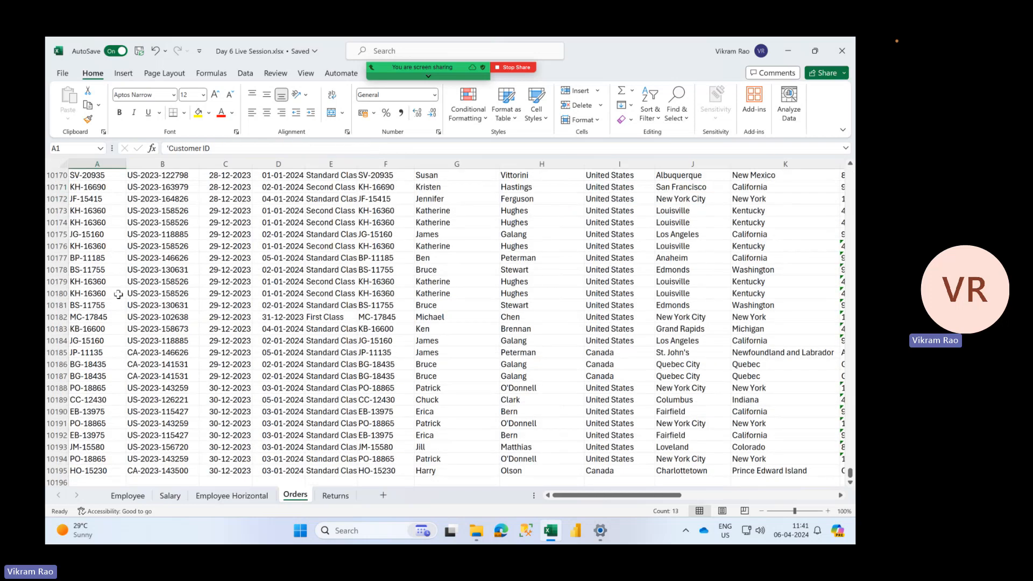
click(88, 294)
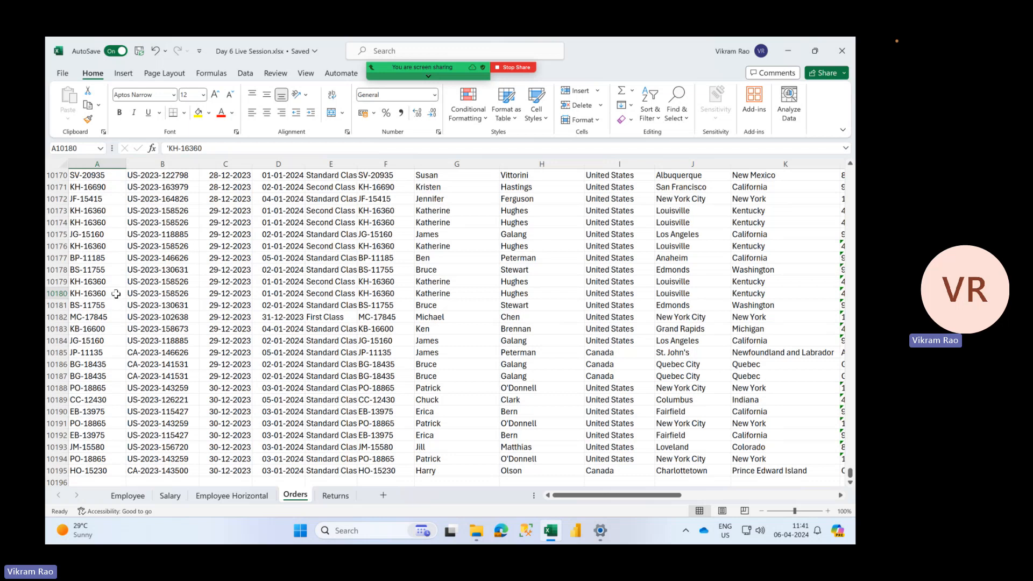
click(119, 278)
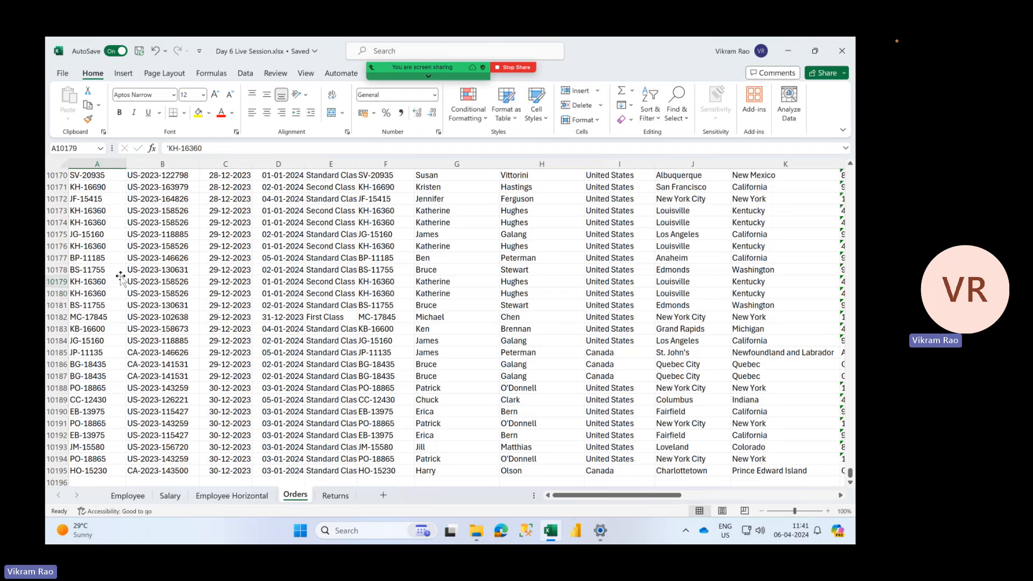
key(Up)
key(ctrl+shift+Up)
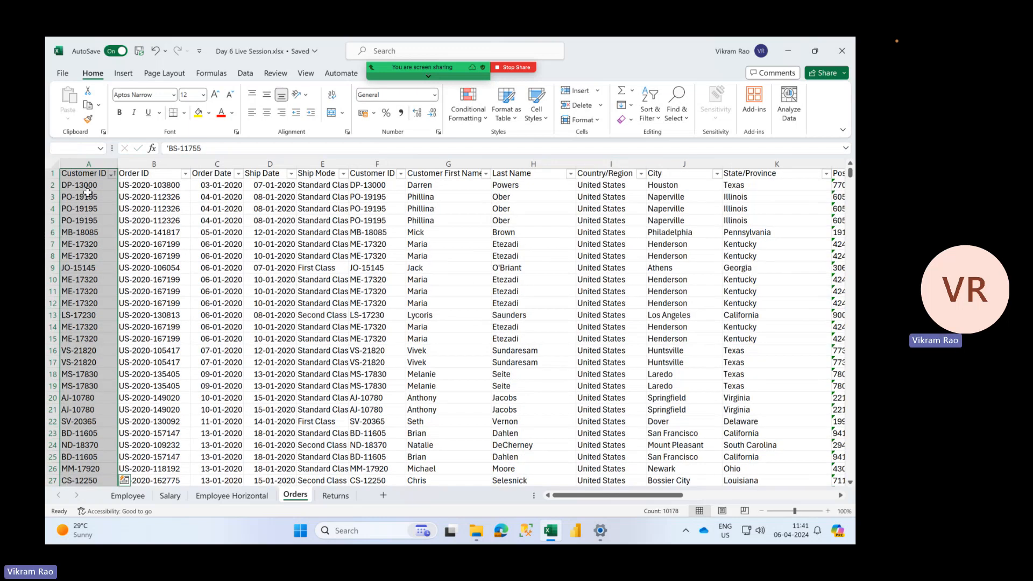
click(87, 176)
key(ctrl+shift+Right)
key(ctrl+shift+Down)
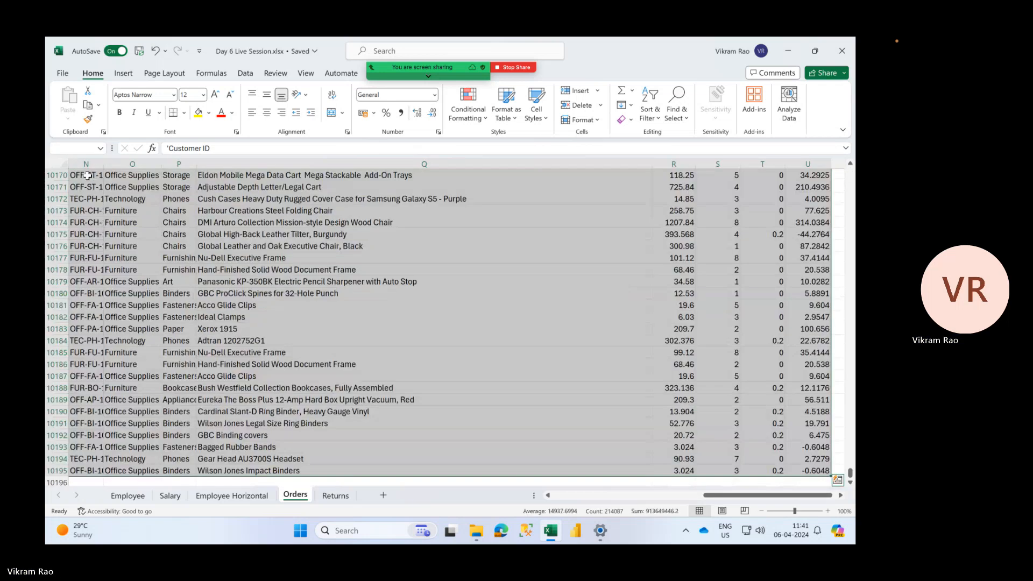
key(ctrl+c)
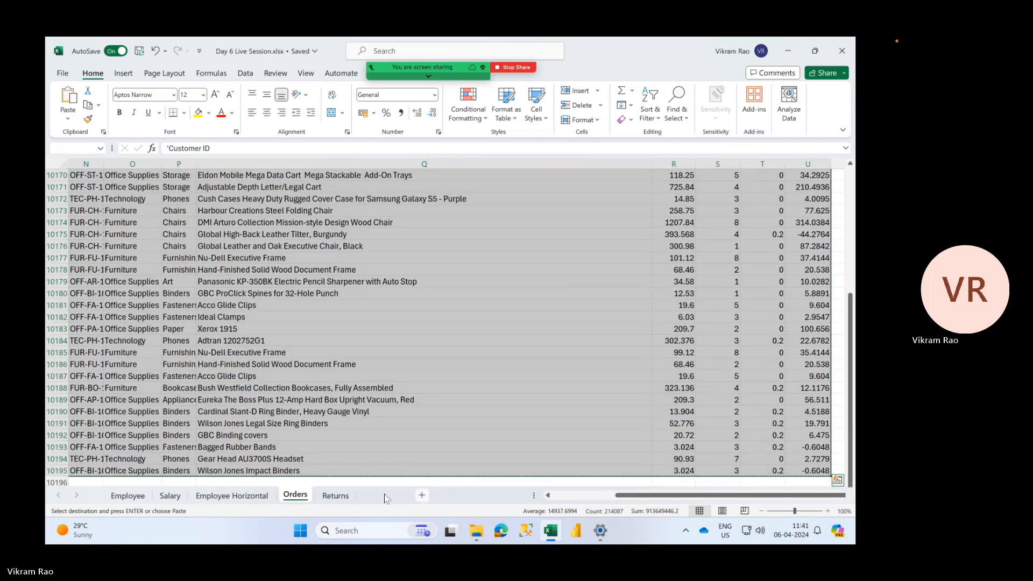
- Add a new sheet after Orders and paste the copied data transposed, starting at A1
click(383, 494)
right_click(97, 178)
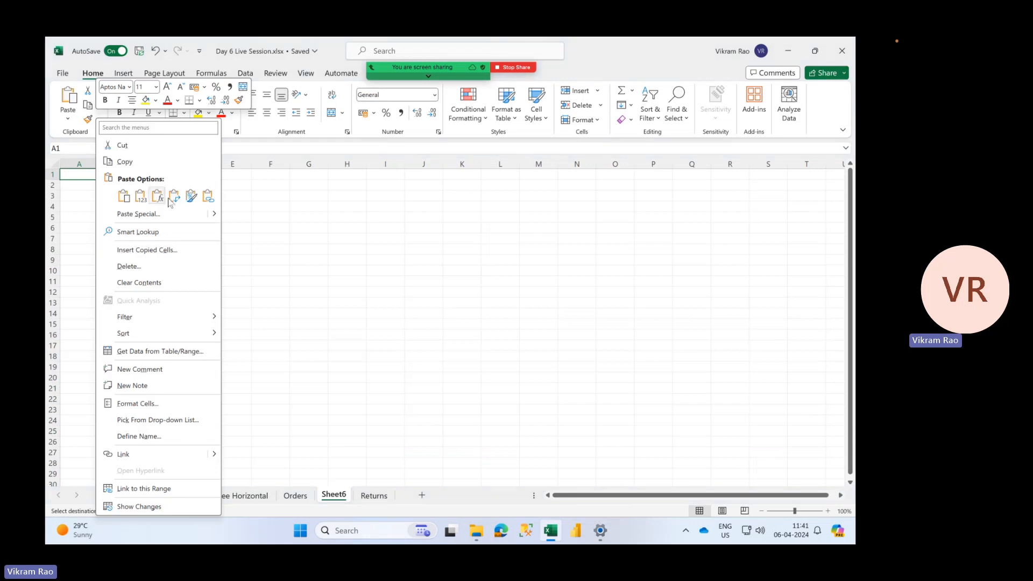
click(179, 198)
- Autofit all columns of the transposed data and return to the Order ID label in A2
click(89, 164)
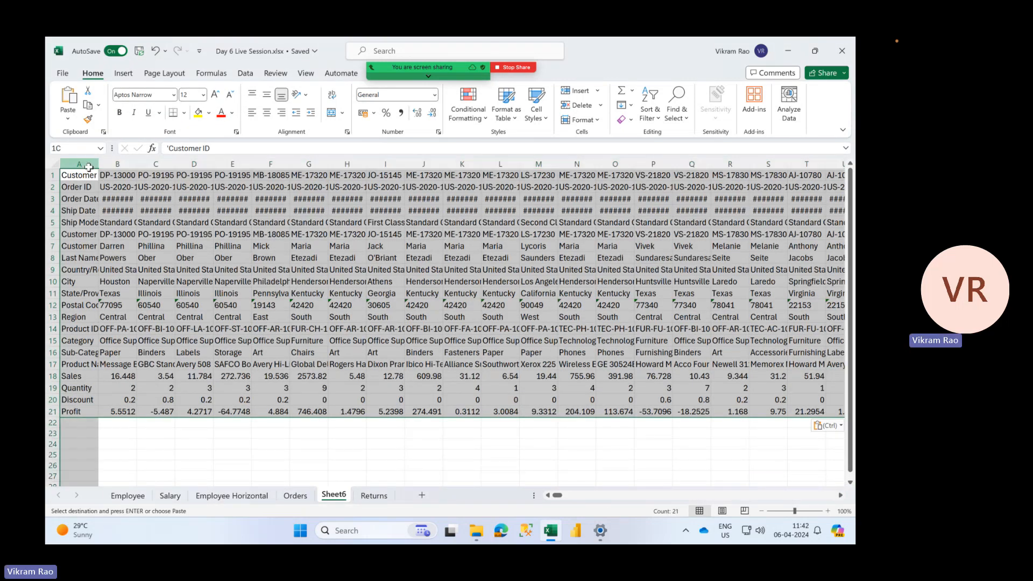
key(ctrl+shift+Right)
double_click(99, 164)
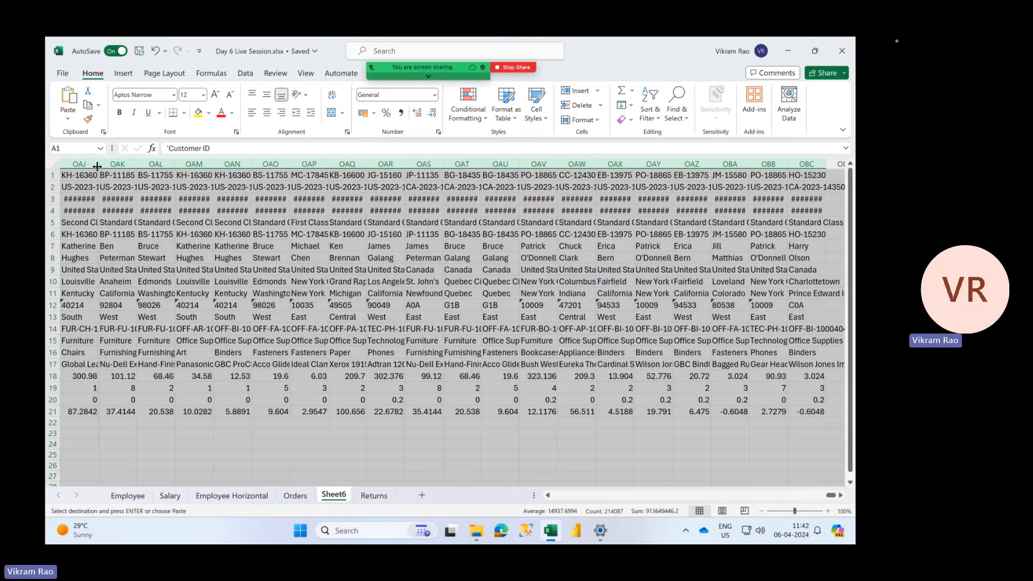
click(98, 200)
key(Left)
key(Left)
key(Left)
key(Left)
key(Left)
key(Left)
key(Left)
key(Left)
key(Left)
key(Left)
key(Left)
key(Left)
key(Left)
key(Left)
key(Left)
key(Left)
key(Left)
key(Left)
key(Left)
key(Left)
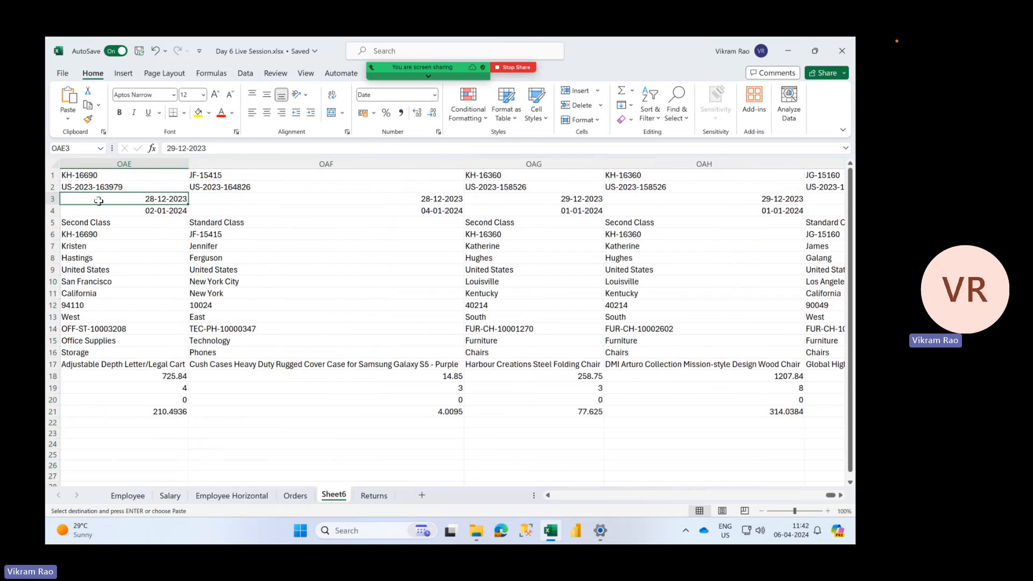
key(ctrl+Left)
click(95, 186)
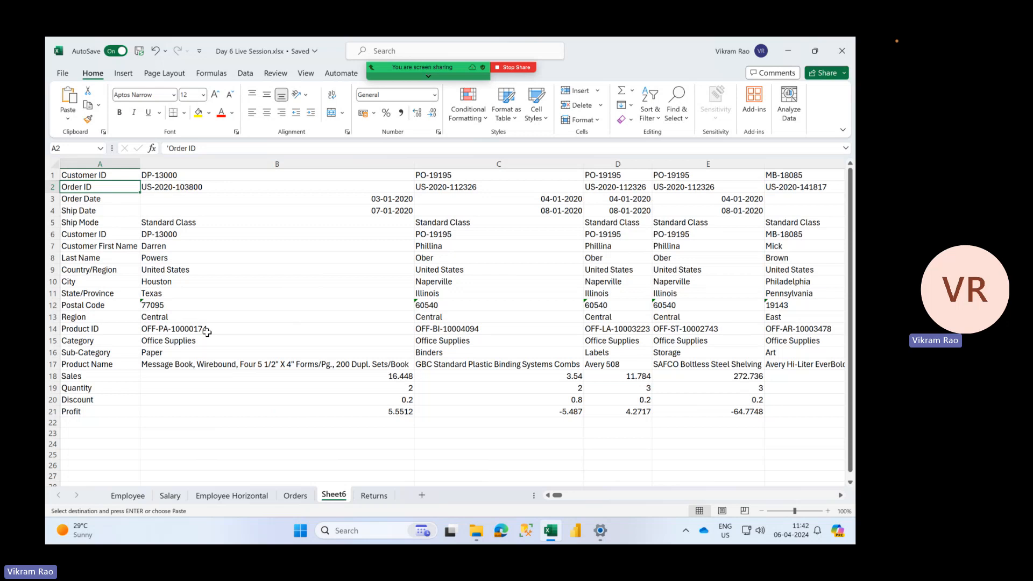
- Enter the heading "Xlookup for Hirzontal Data" in F1 of the Returns sheet
click(374, 495)
click(767, 178)
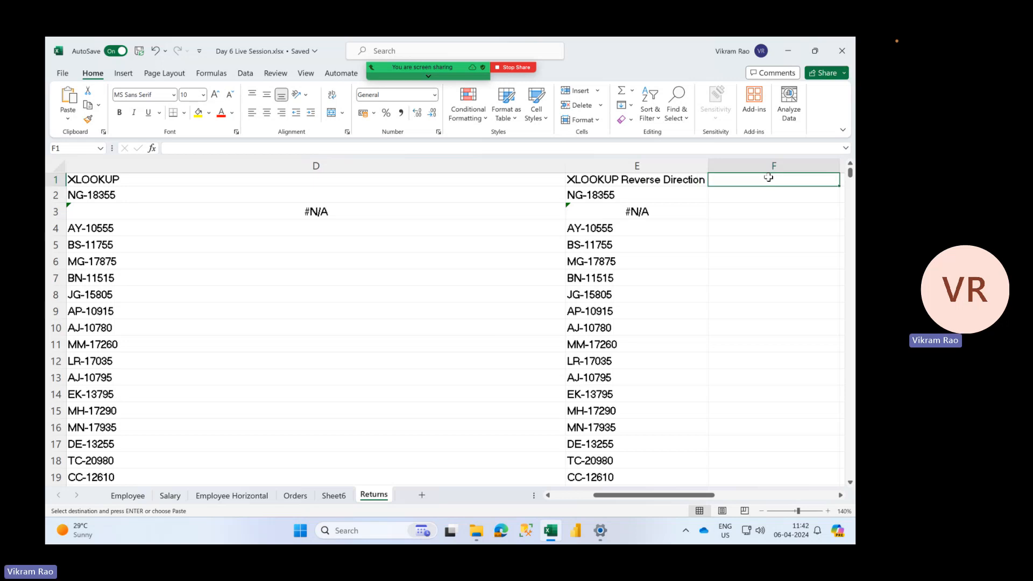
text(XLookup fo)
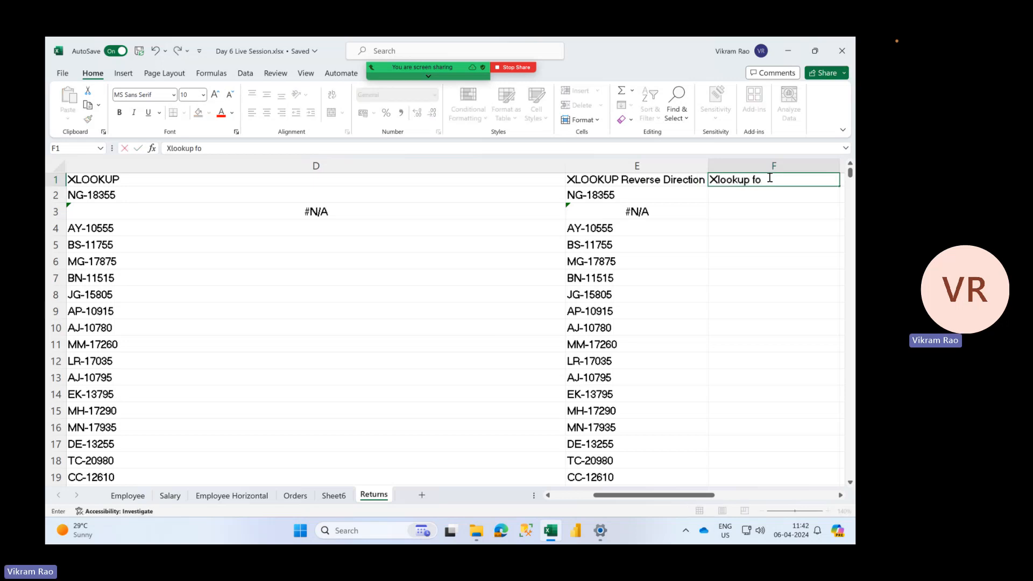
text(r Hirzontal Data)
key(ctrl+Return)
- Start an XLOOKUP formula in F2 with the Order ID in B2 as the lookup value
key(Down)
text(=XLOOKUP()
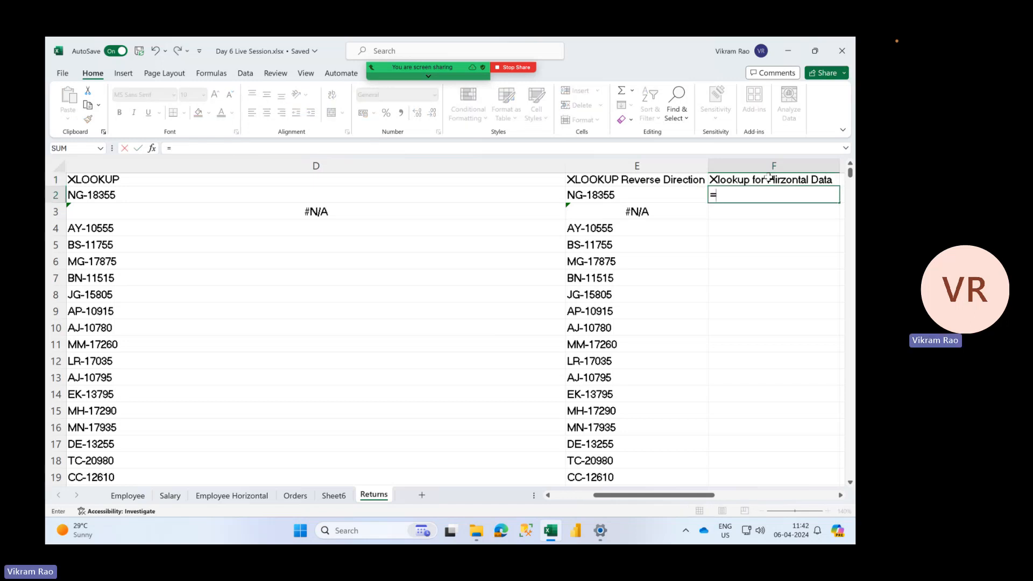
key(Left)
key(Left)
key(Left)
key(Left)
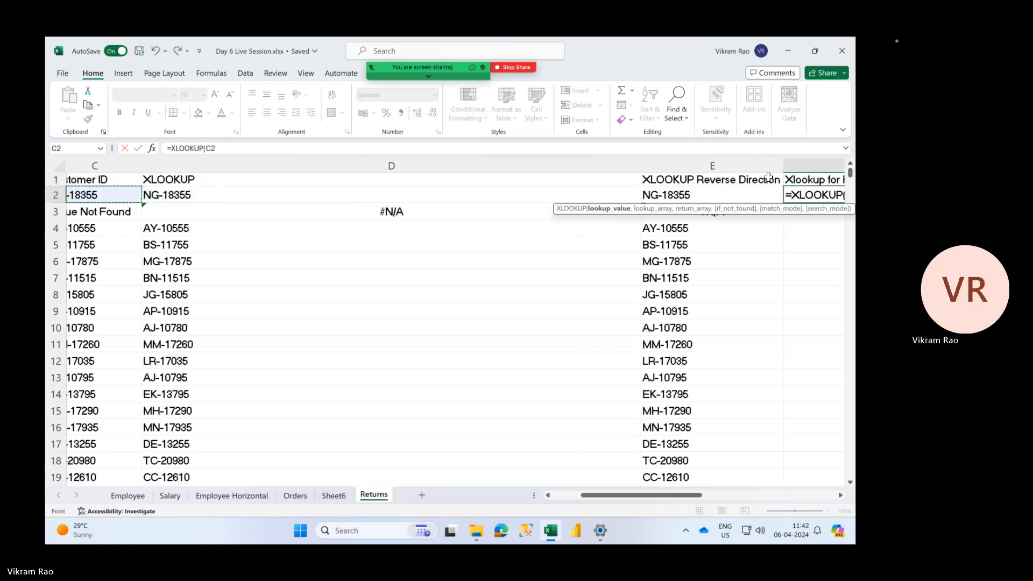
text(,)
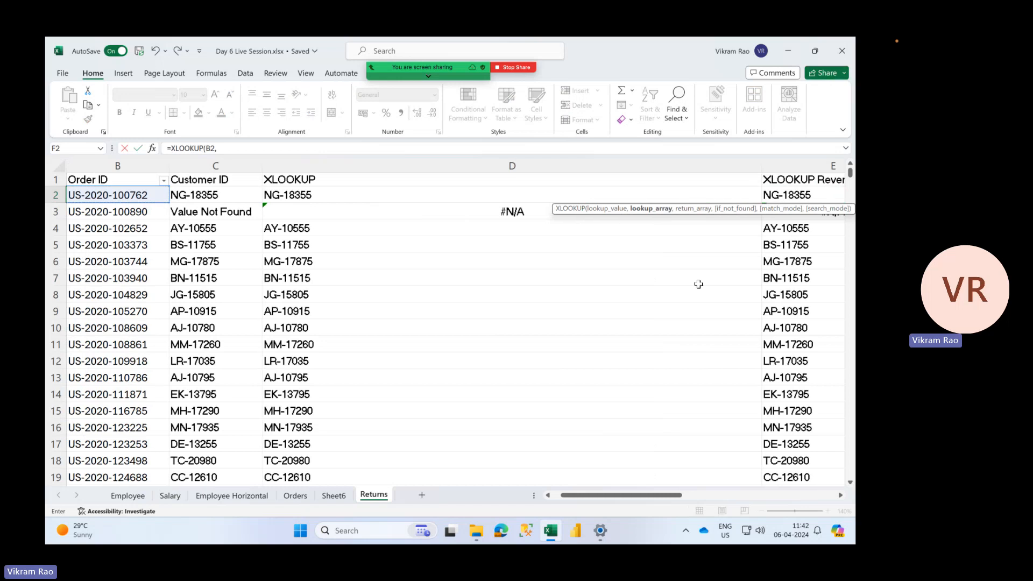
- Set the lookup array to the transposed Order ID row as the absolute reference Sheet6!$A$2:$OBC$2
click(339, 496)
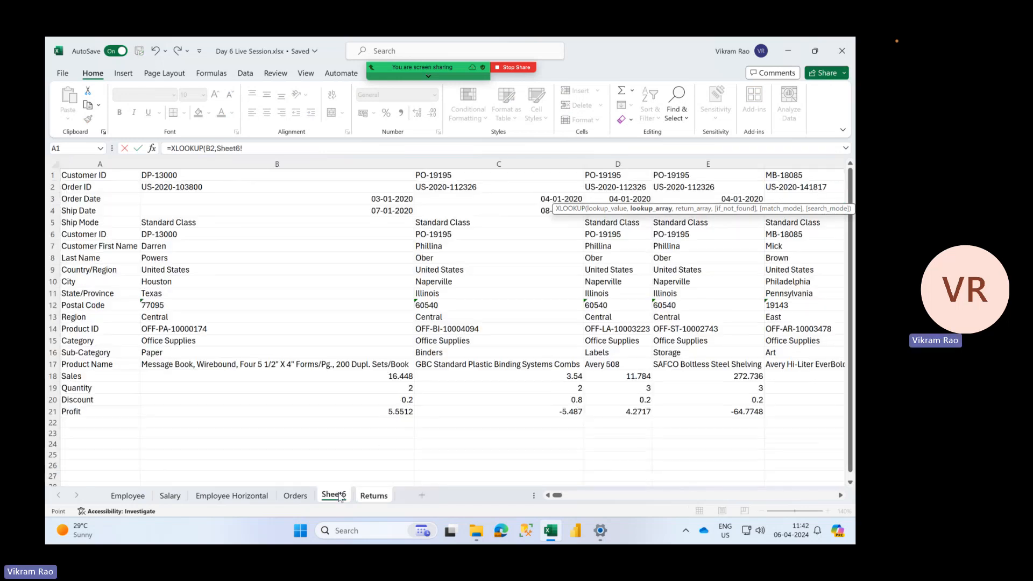
click(104, 185)
key(ctrl+shift+Right)
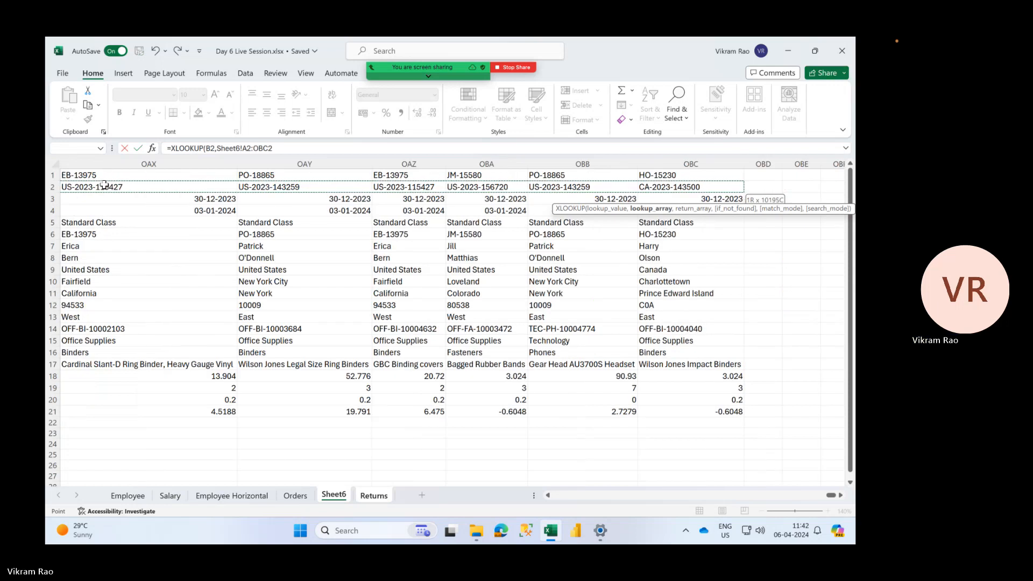
key(F4)
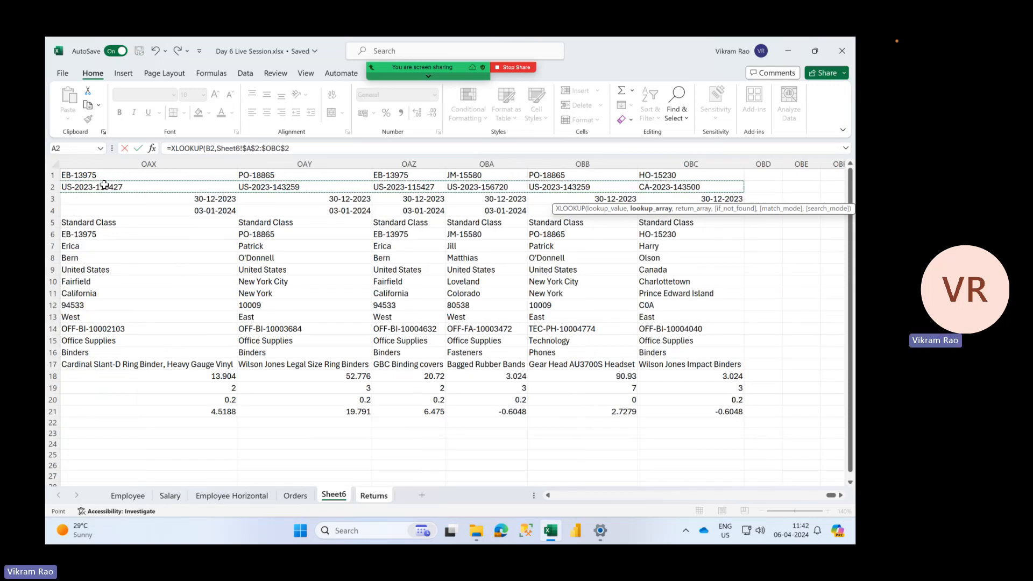
text(,)
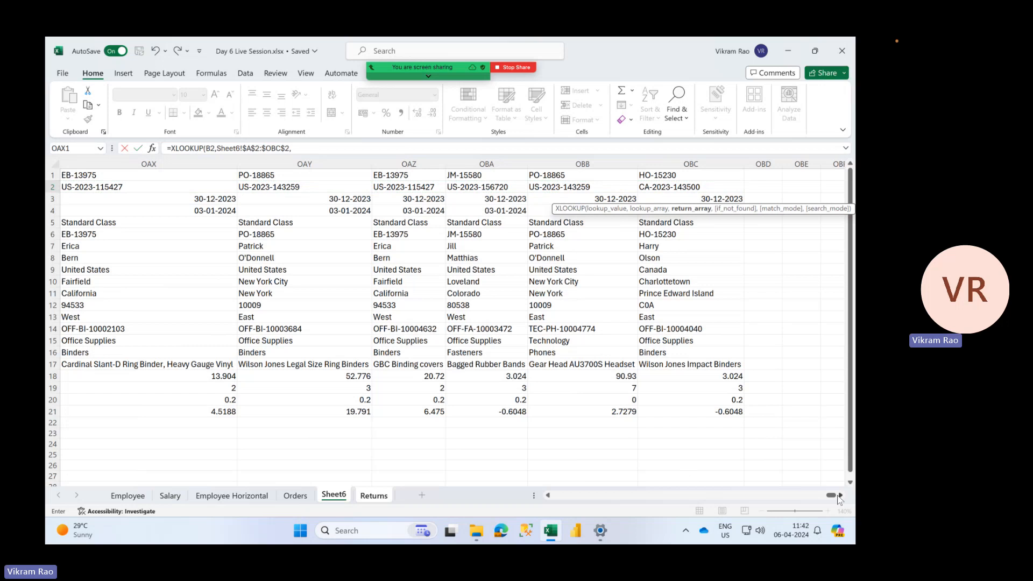
- Complete the F2 formula with the City row, Sheet6!$A$10:$OBC$10, as the absolute return array
drag(832, 495, 556, 496)
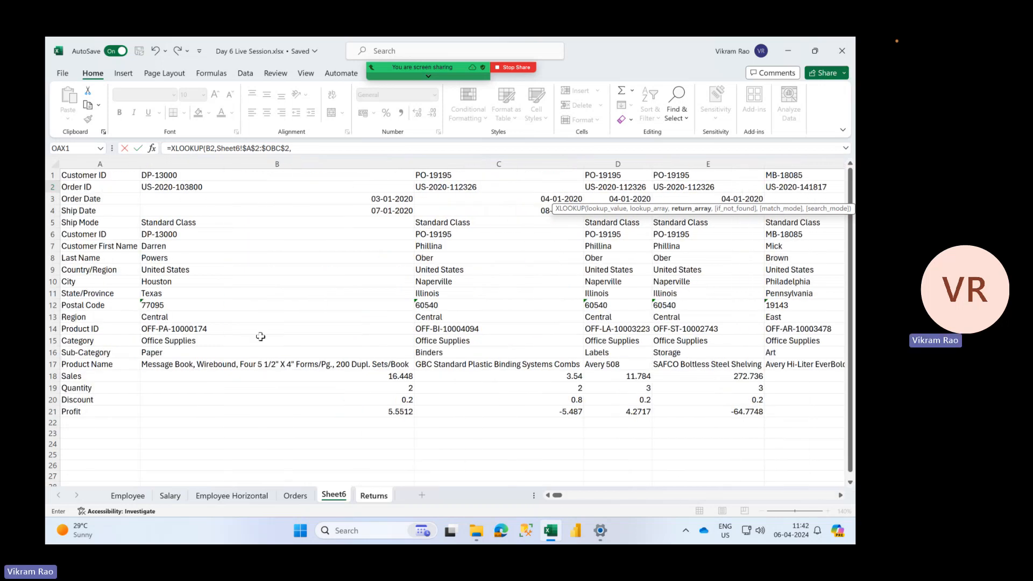
click(103, 284)
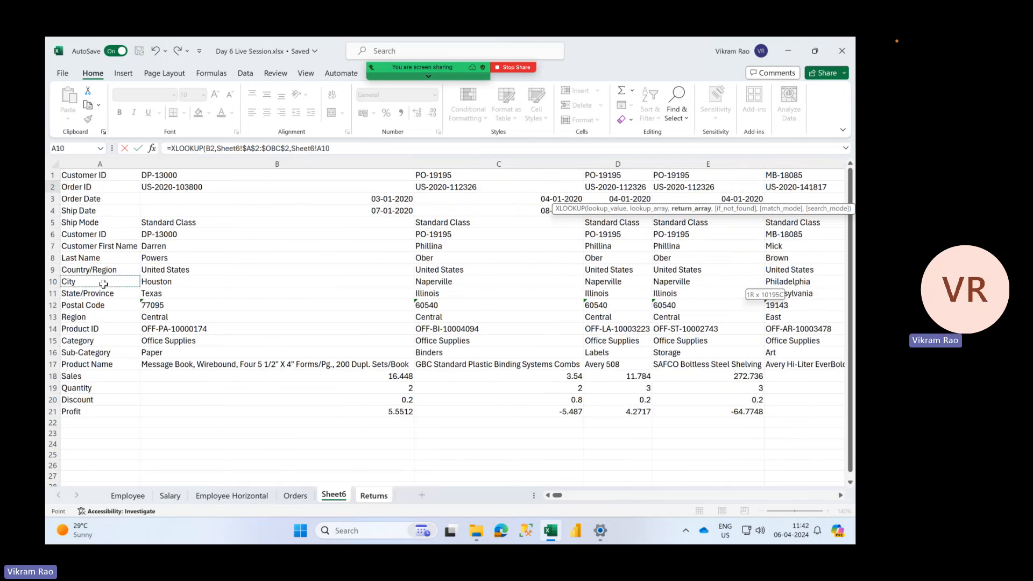
key(ctrl+shift+Right)
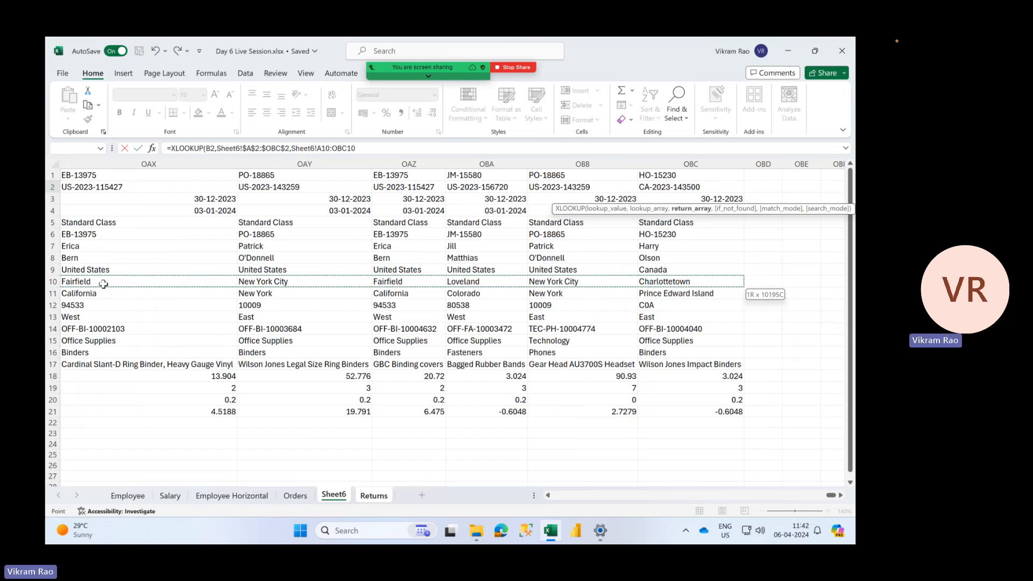
text())
key(Tab)
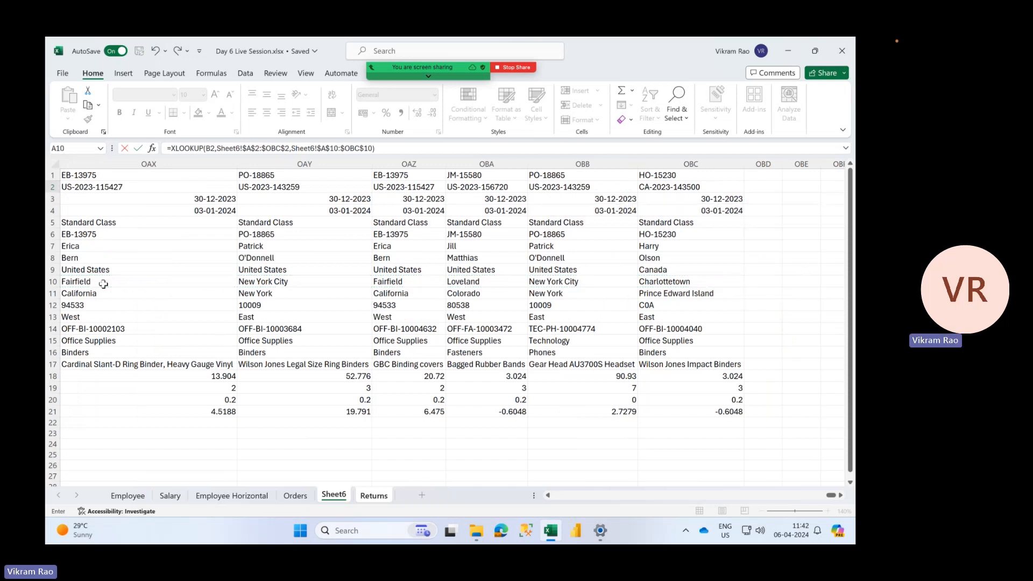
key(Left)
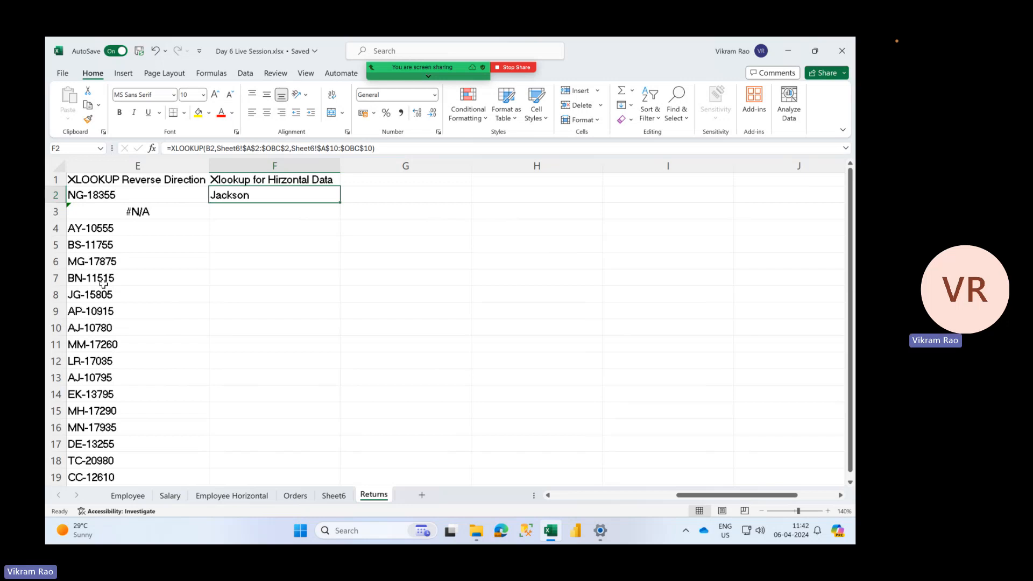
- Fill the F2 horizontal XLOOKUP formula down column F
double_click(340, 203)
click(317, 198)
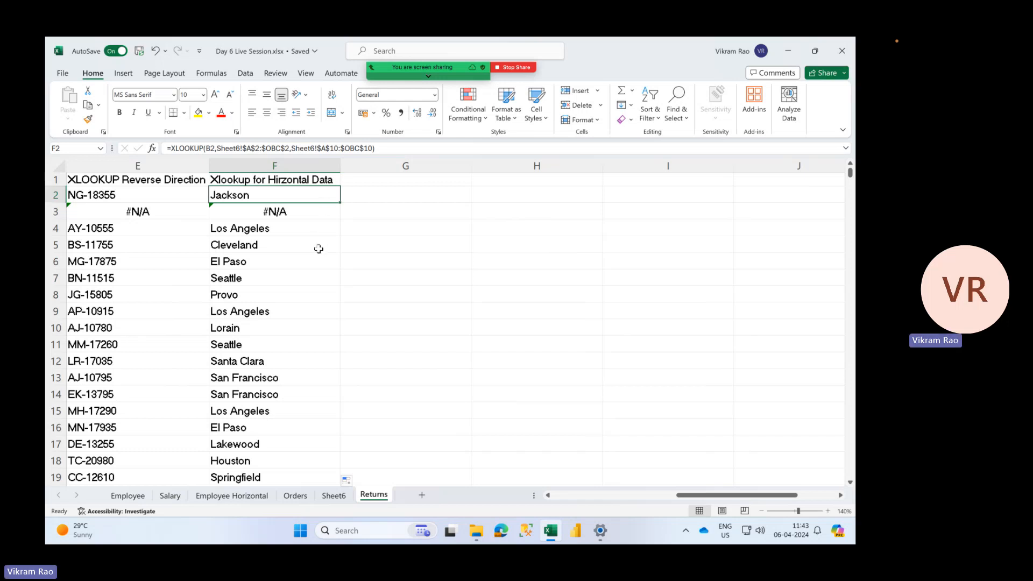
scroll(318, 248, left, 2)
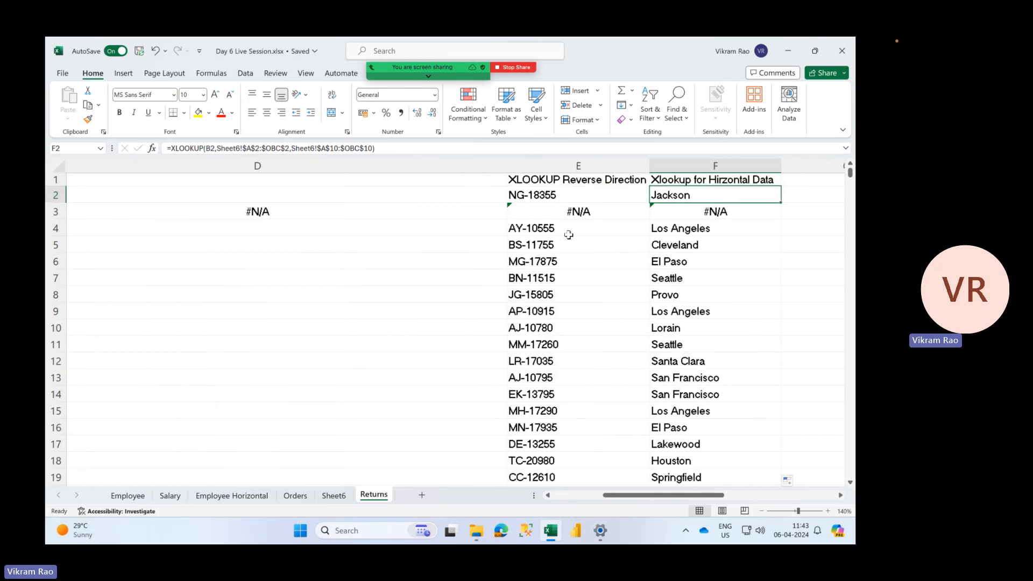
- Add "Value Not Found" as the if_not_found argument of the XLOOKUP formula in F2
click(577, 215)
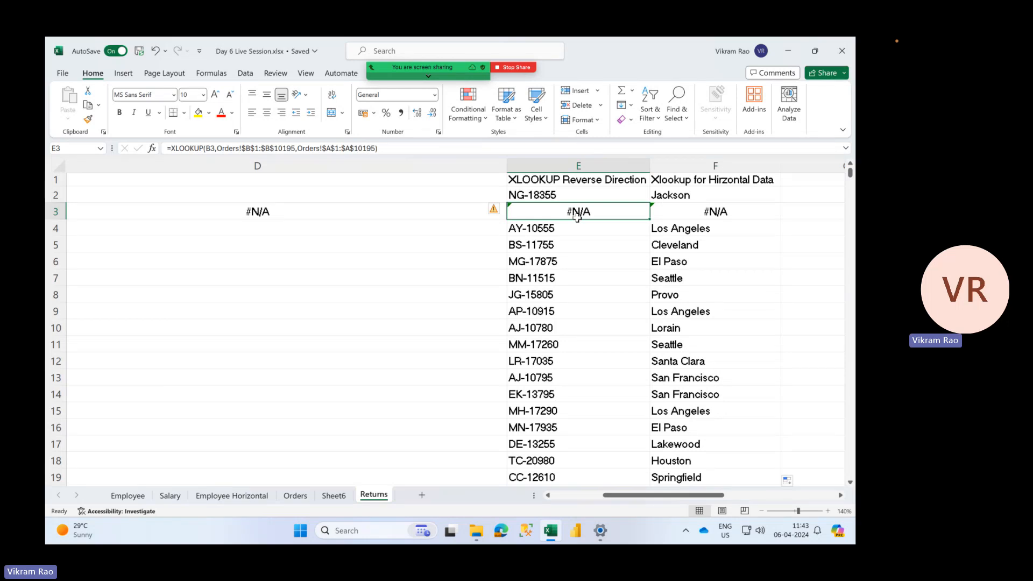
scroll(577, 215, right, 2)
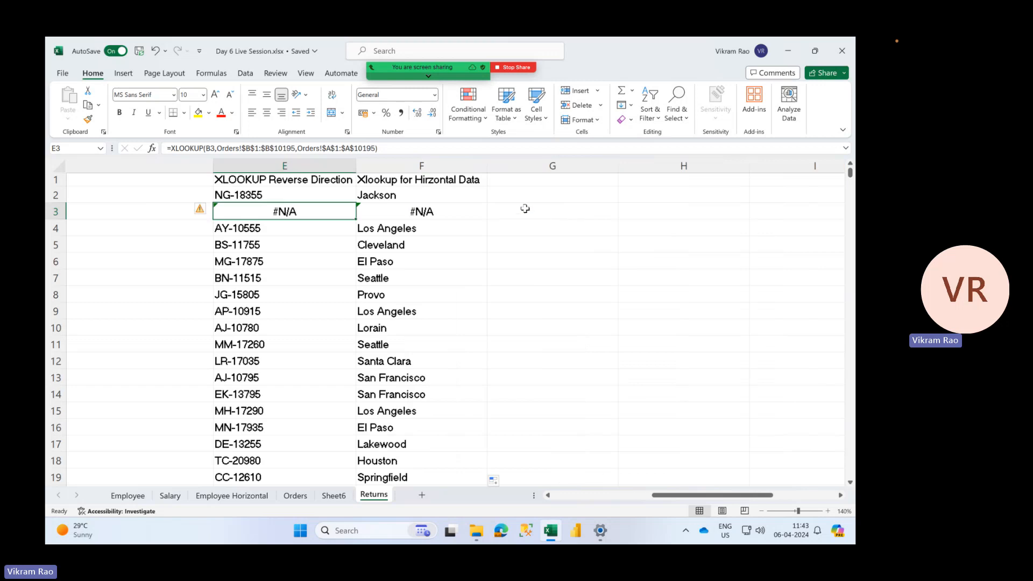
scroll(445, 197, right, 3)
click(443, 196)
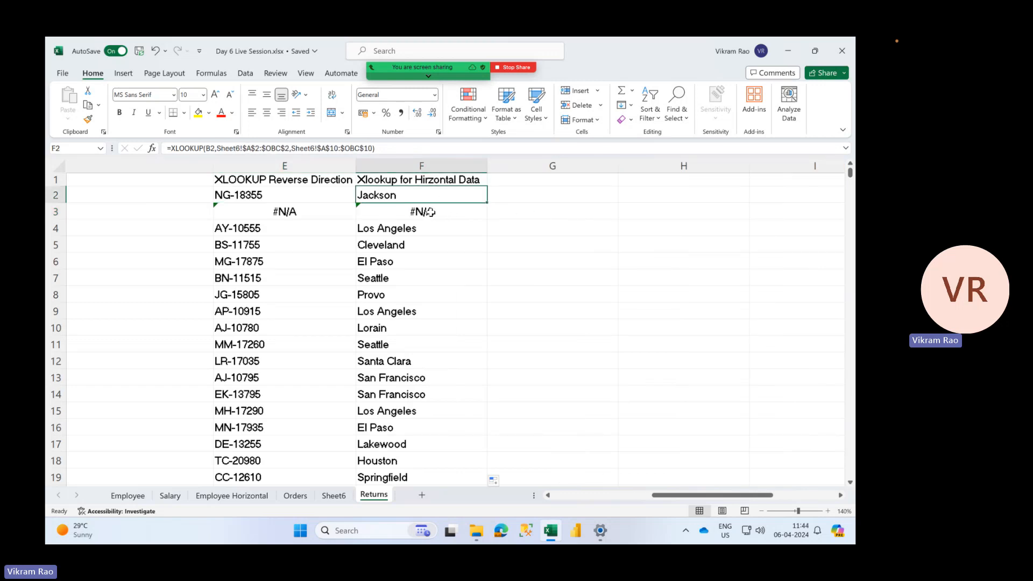
click(373, 149)
text(,)
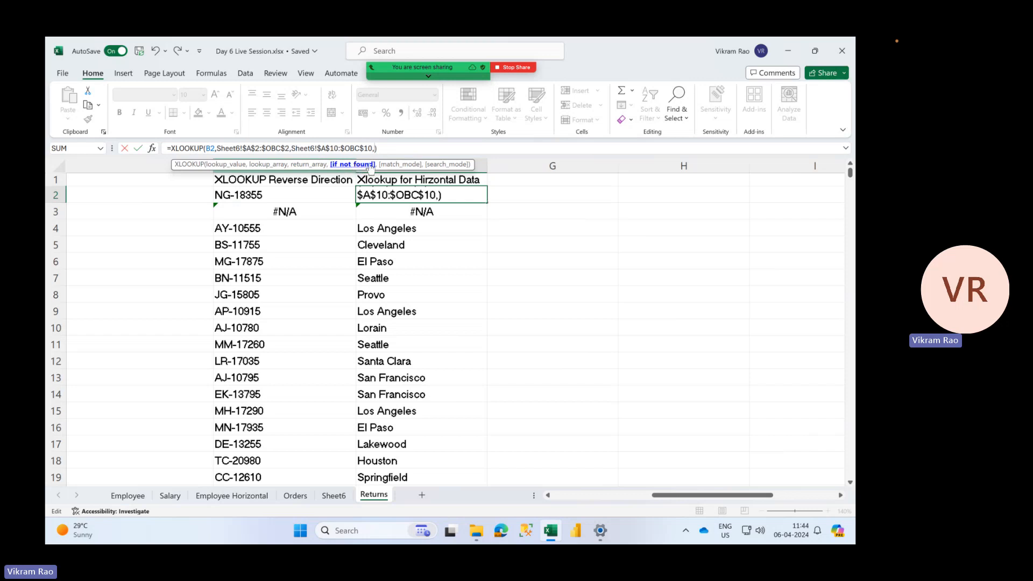
text("value Not)
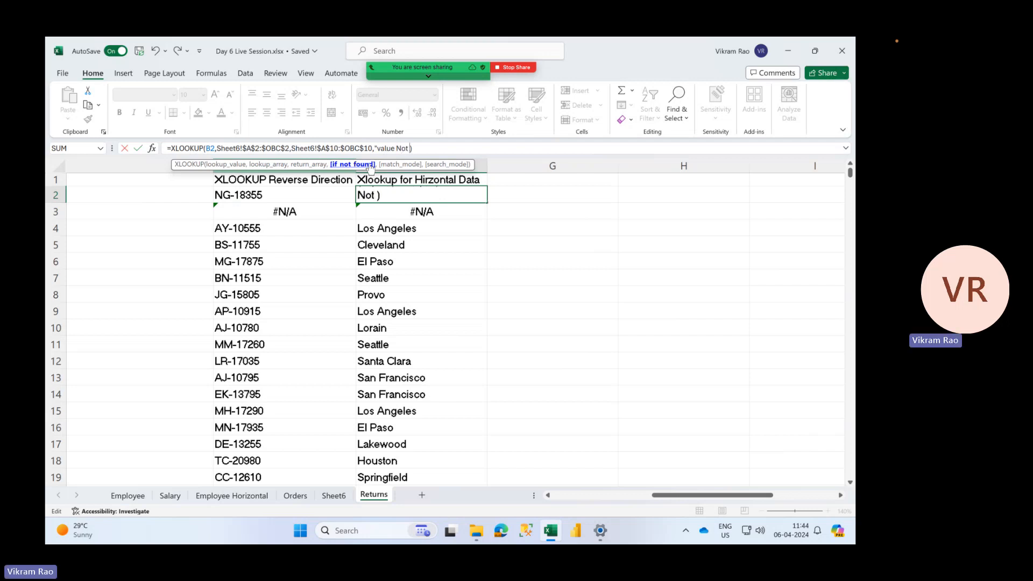
key(BackSpace)
key(BackSpace)
key(BackSpace)
key(BackSpace)
key(BackSpace)
key(BackSpace)
key(BackSpace)
key(BackSpace)
key(BackSpace)
key(BackSpace)
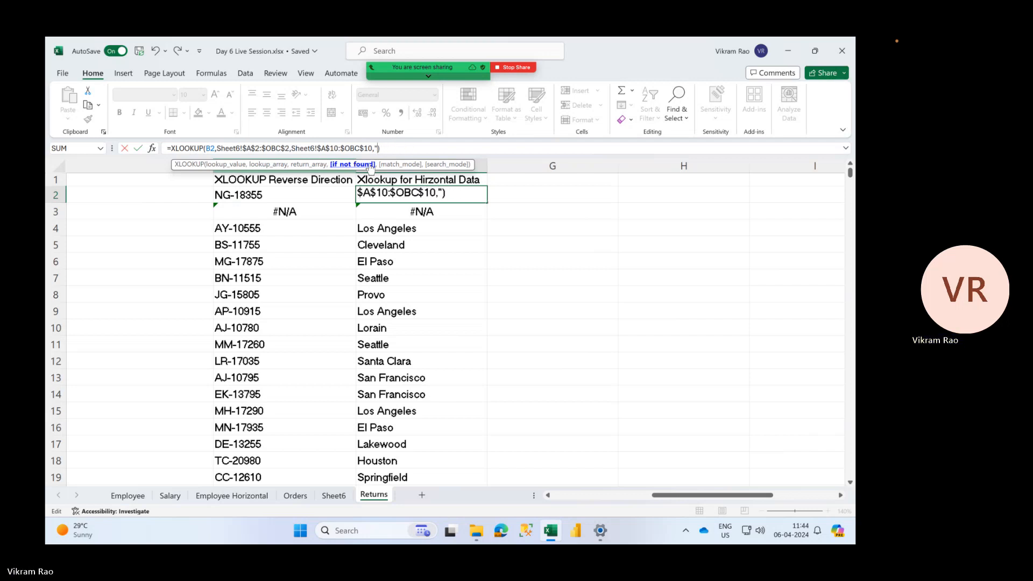
text(Value)
text( Not Found")
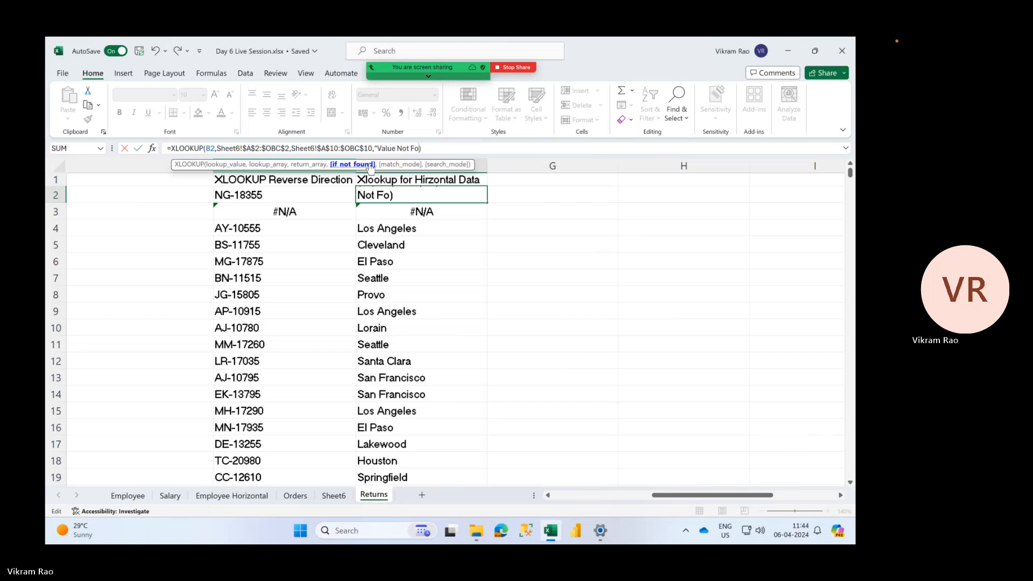
text())
key(Return)
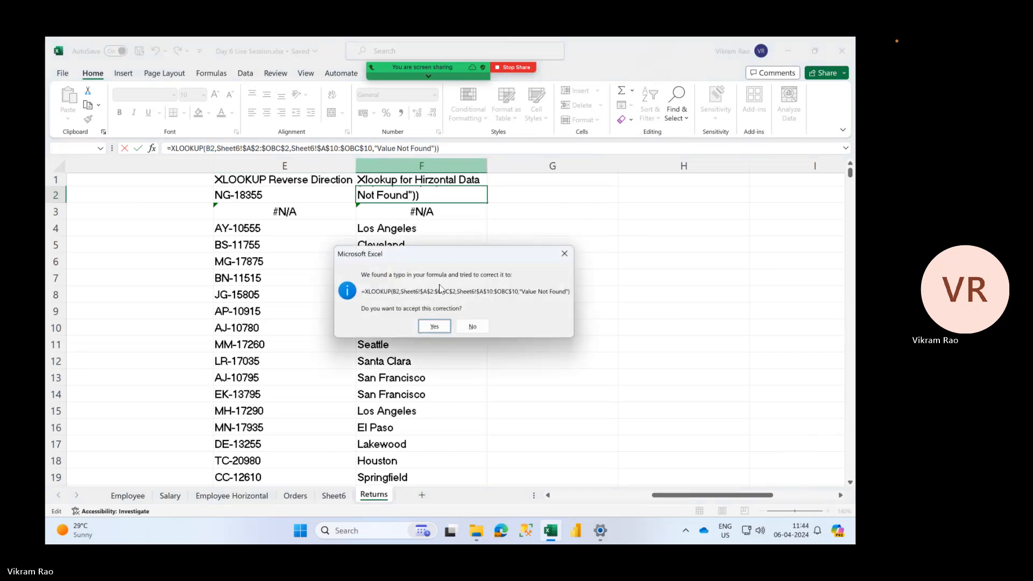
click(442, 325)
- Fill the updated F2 formula down column F and check the result in F3
click(461, 201)
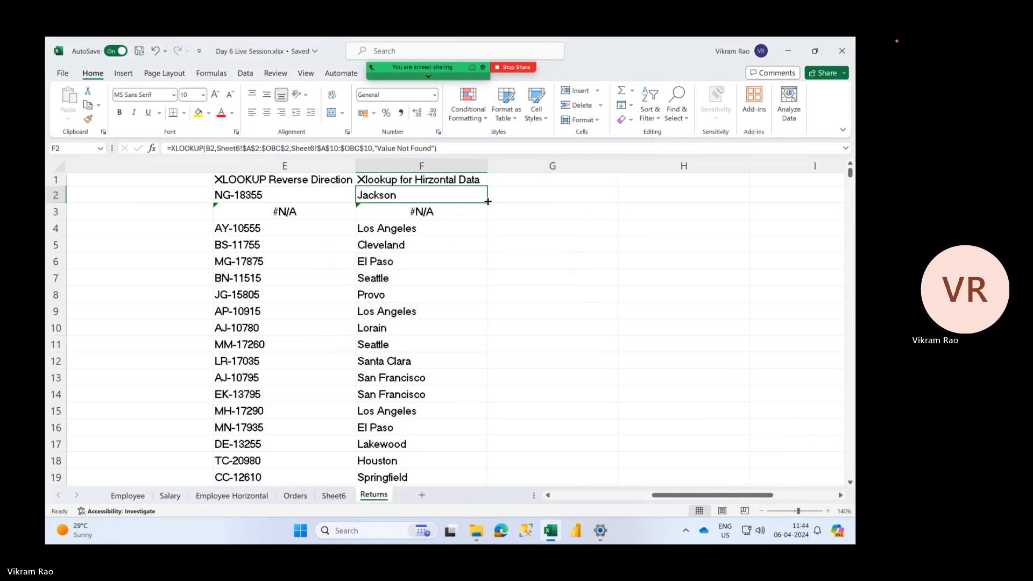
double_click(487, 202)
click(453, 206)
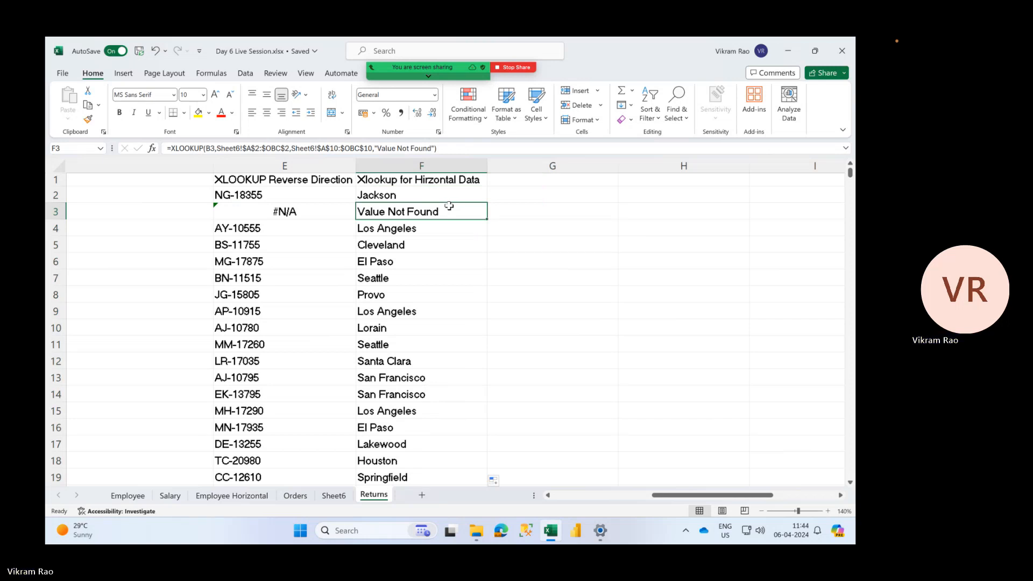
scroll(343, 212, left, 3)
scroll(343, 212, left, 1)
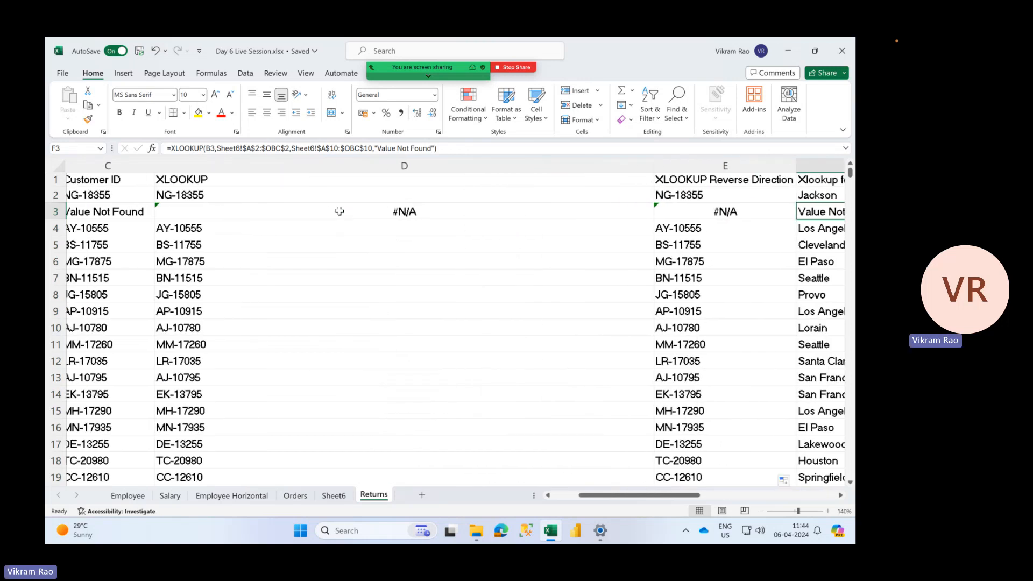
click(321, 197)
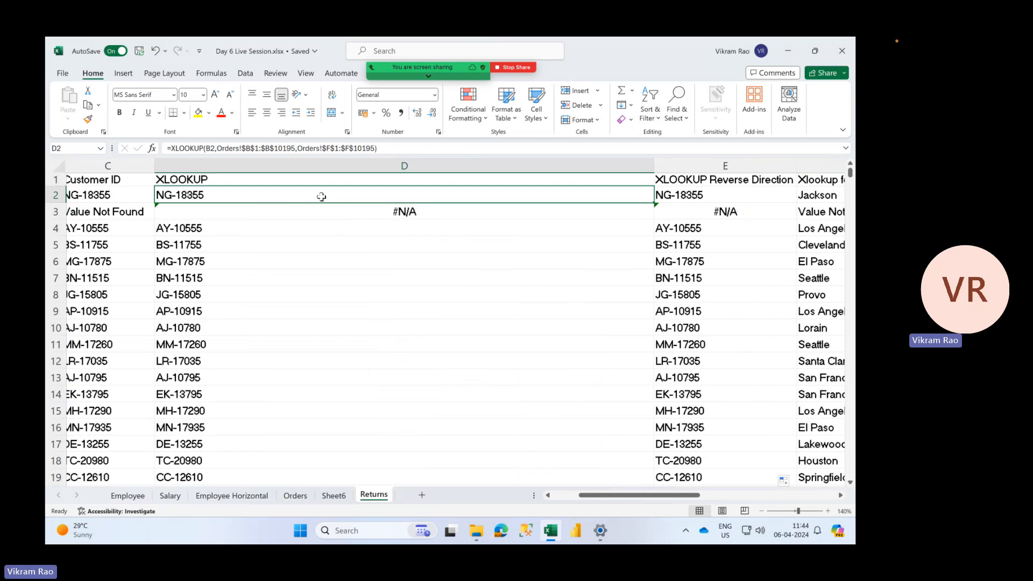
click(379, 149)
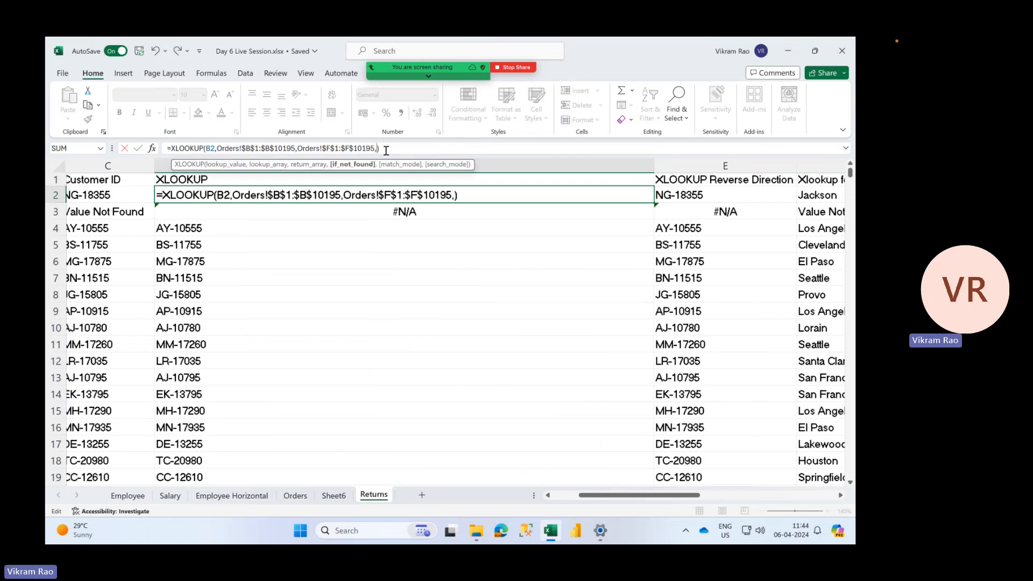
key(Escape)
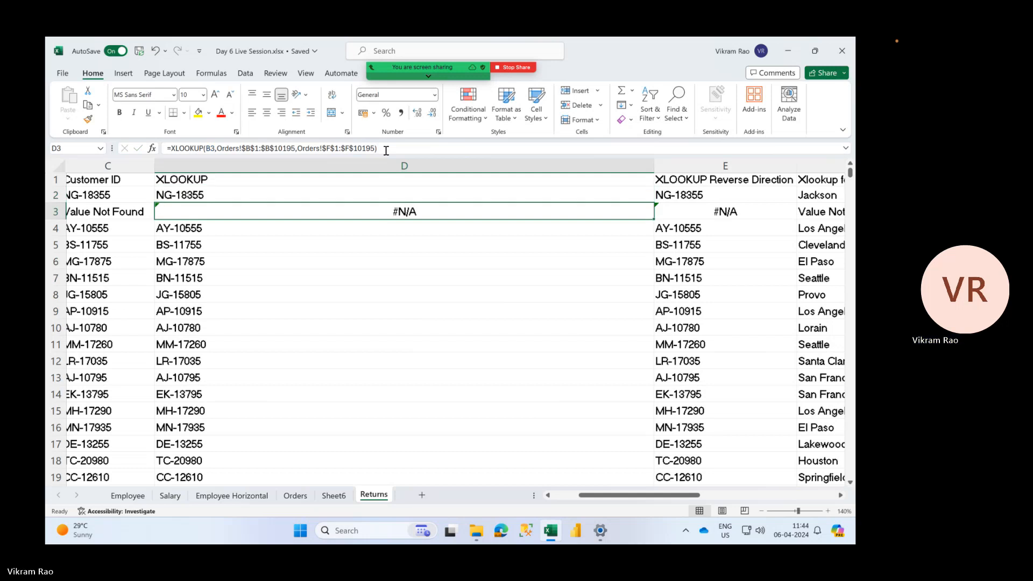
key(Right)
key(Right)
key(Right)
key(Left)
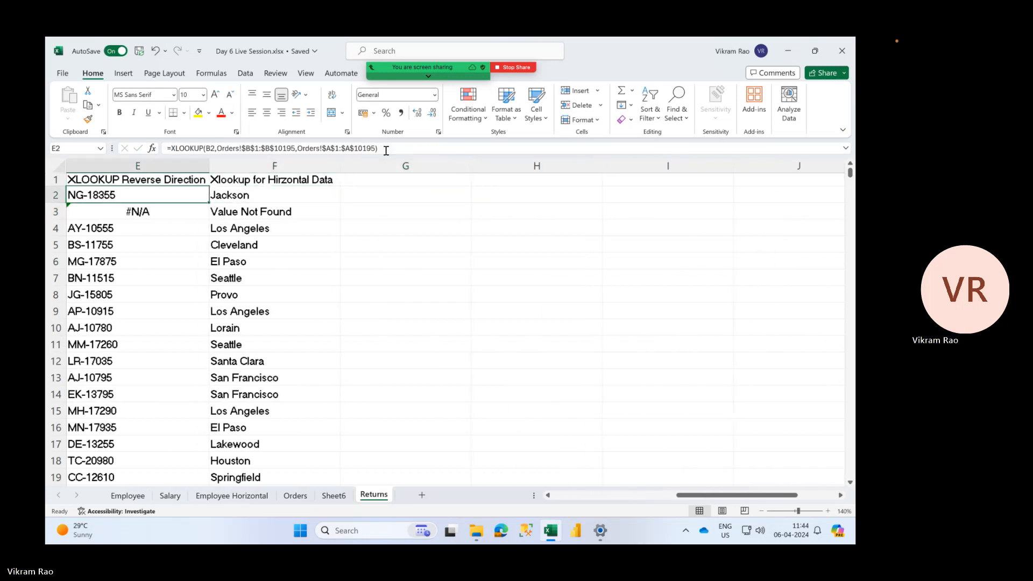
key(Right)
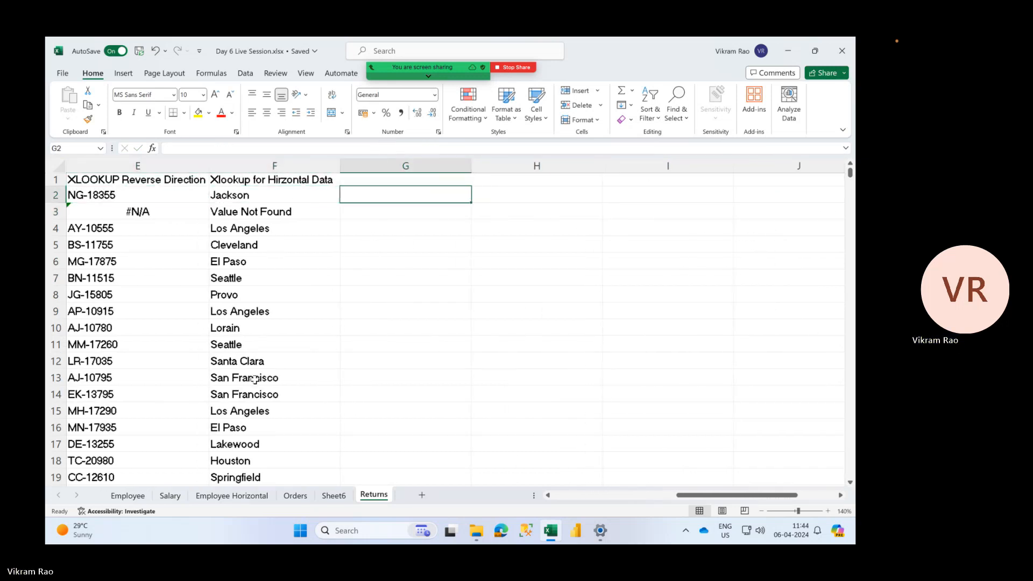
- On the Salary sheet, enter the heading "Xlookup" in H21 below the Limitation notes
click(248, 499)
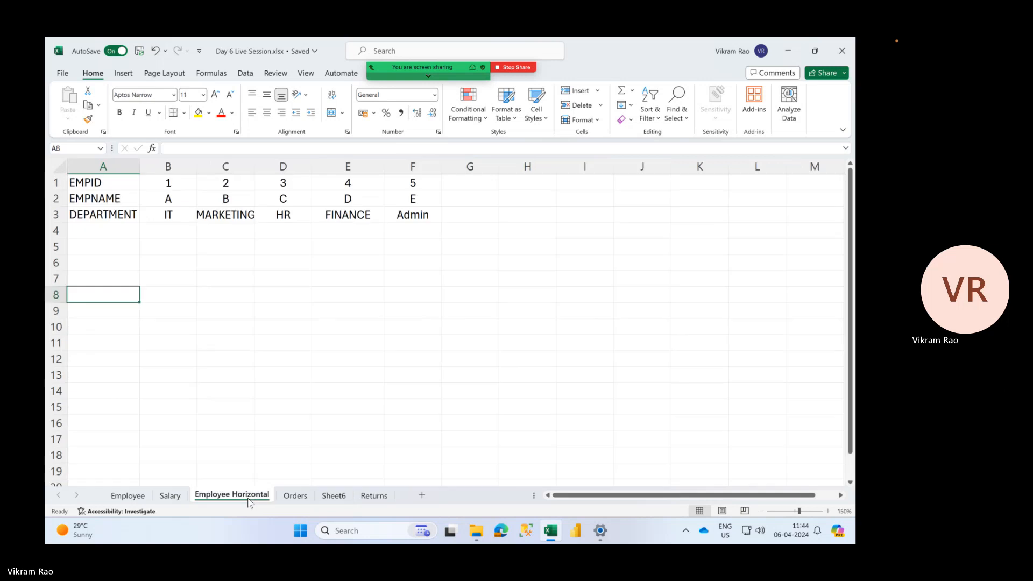
click(171, 495)
scroll(493, 440, down, 2)
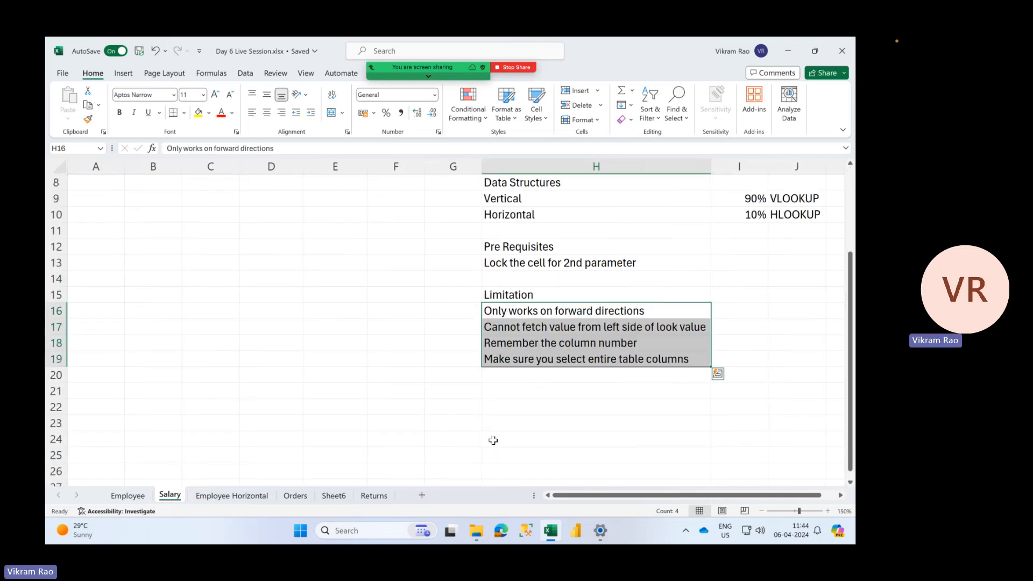
click(501, 393)
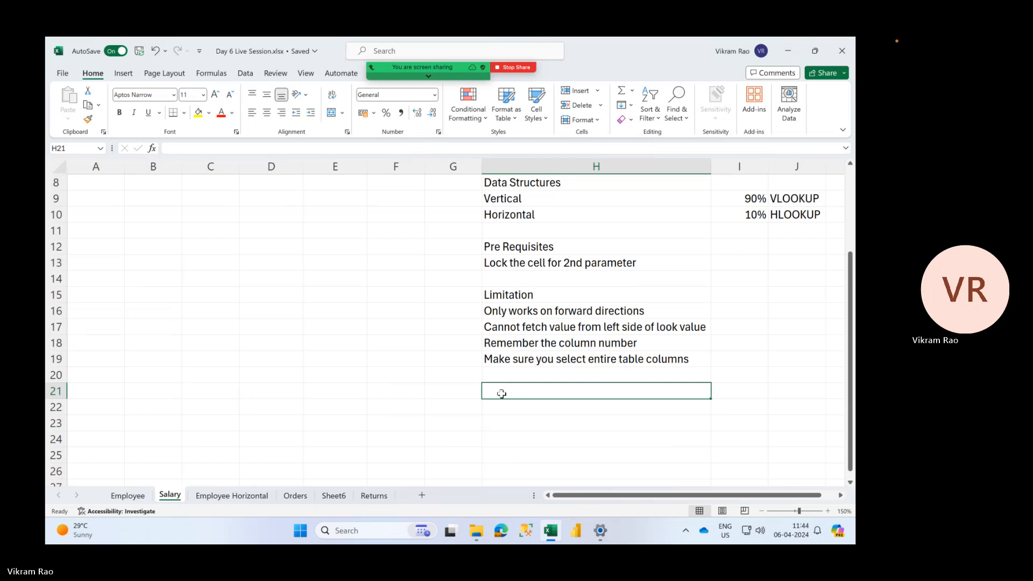
text(Xlookup)
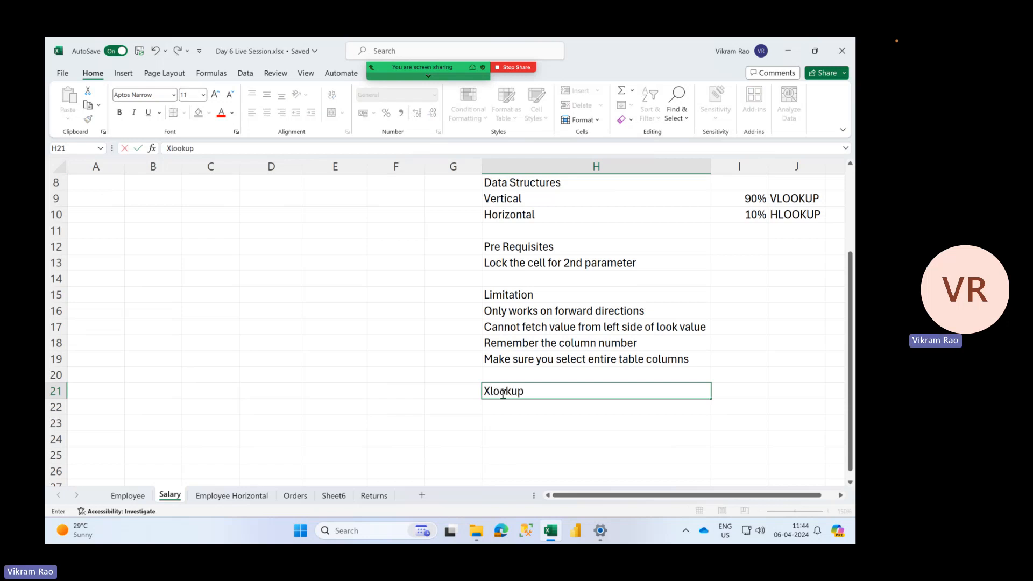
key(Return)
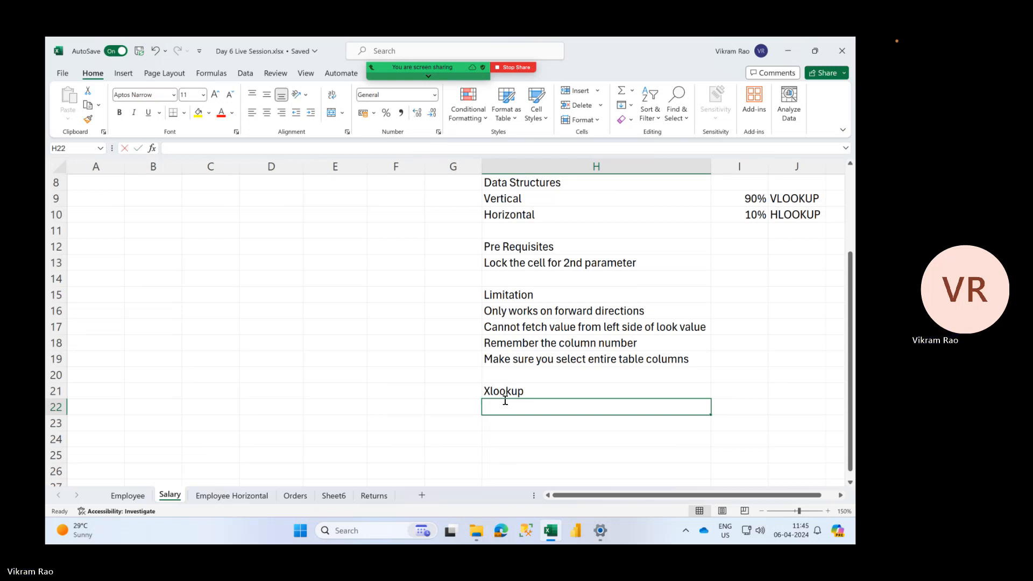
- Enter the note "Works on Reverse and Forward Direction Both" in H22
text(Works)
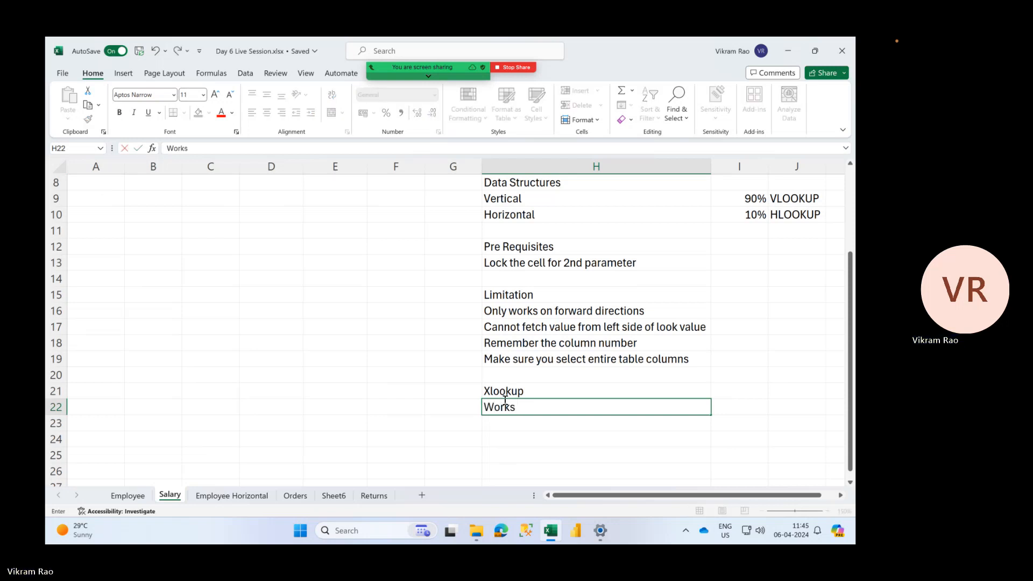
text( on Reverr)
key(BackSpace)
text(rse and)
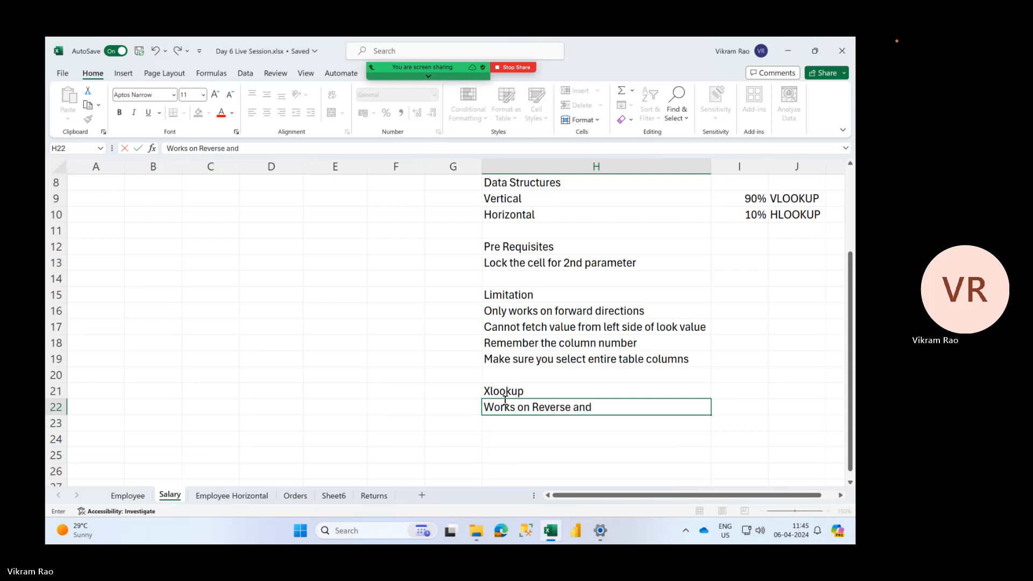
text( Forward Dire)
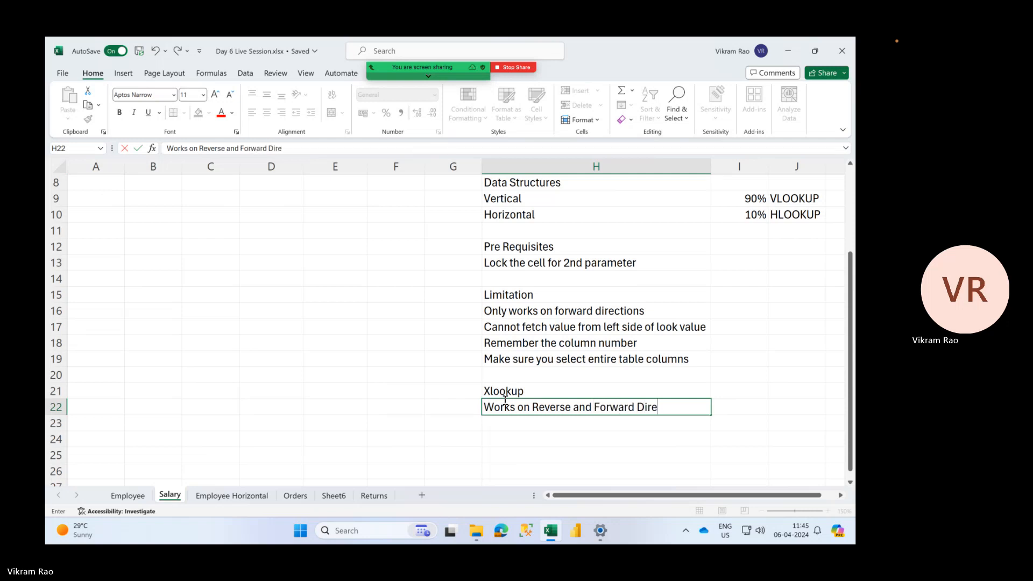
text(ction Both)
key(Return)
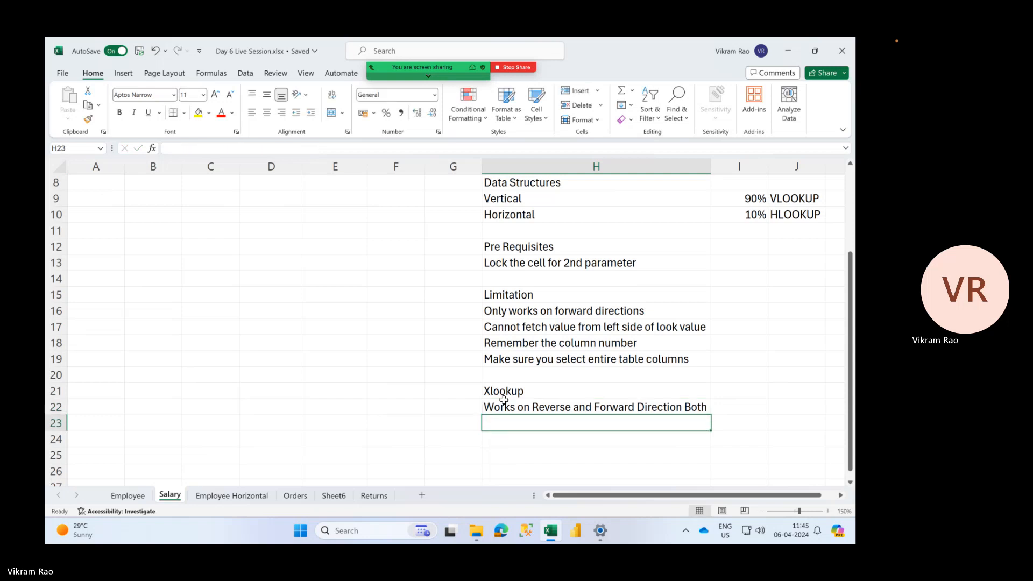
- Enter the note "Works on Horizontal and Vertical Data" in H23
text(Works on Hi)
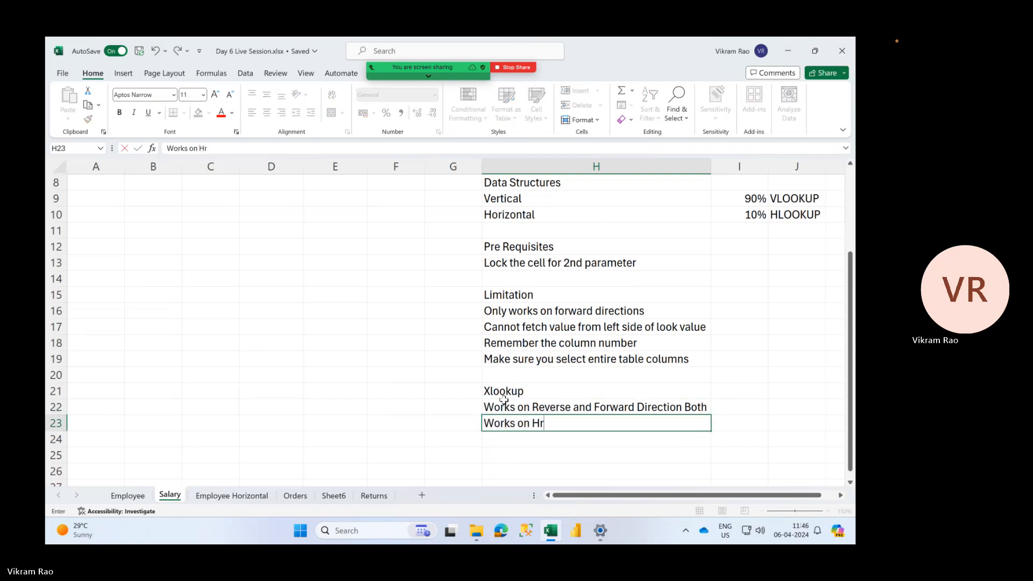
key(BackSpace)
text(orizontal and Vertical Data)
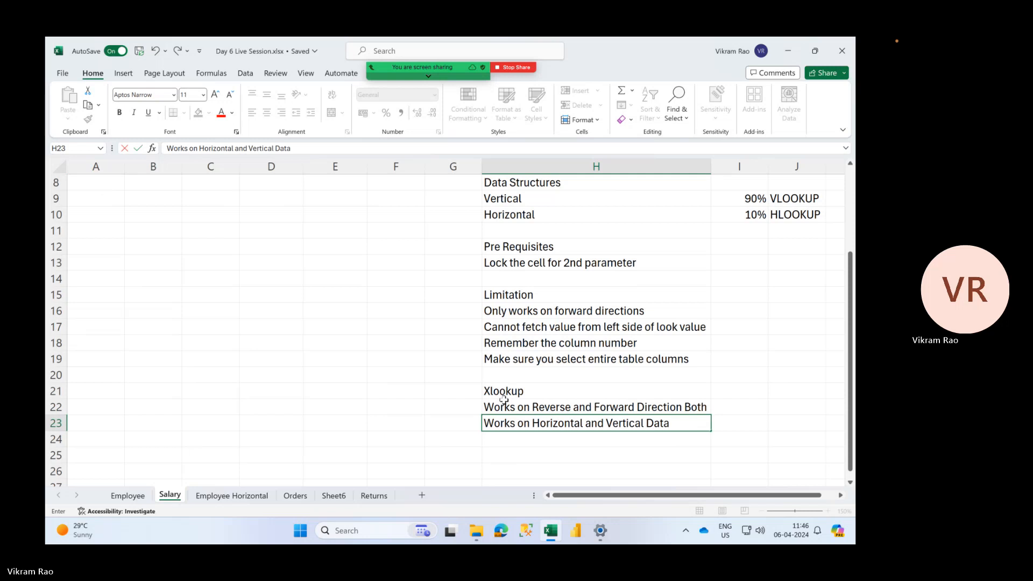
key(Return)
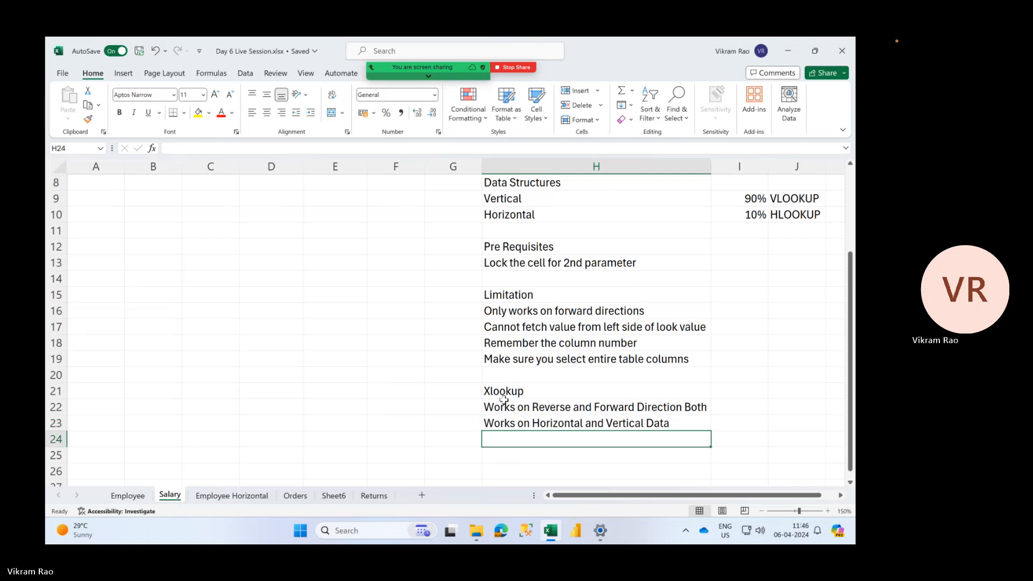
- Enter the note "Less paramters" in H24
text(Easy Pa)
key(BackSpace)
key(BackSpace)
key(BackSpace)
key(BackSpace)
key(BackSpace)
key(BackSpace)
key(BackSpace)
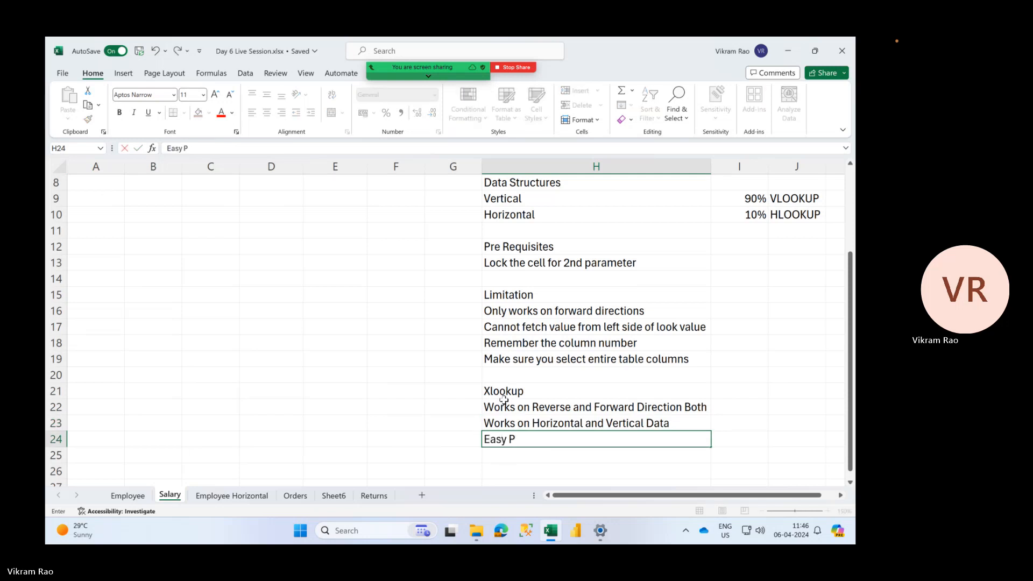
text(Less paramters)
key(Return)
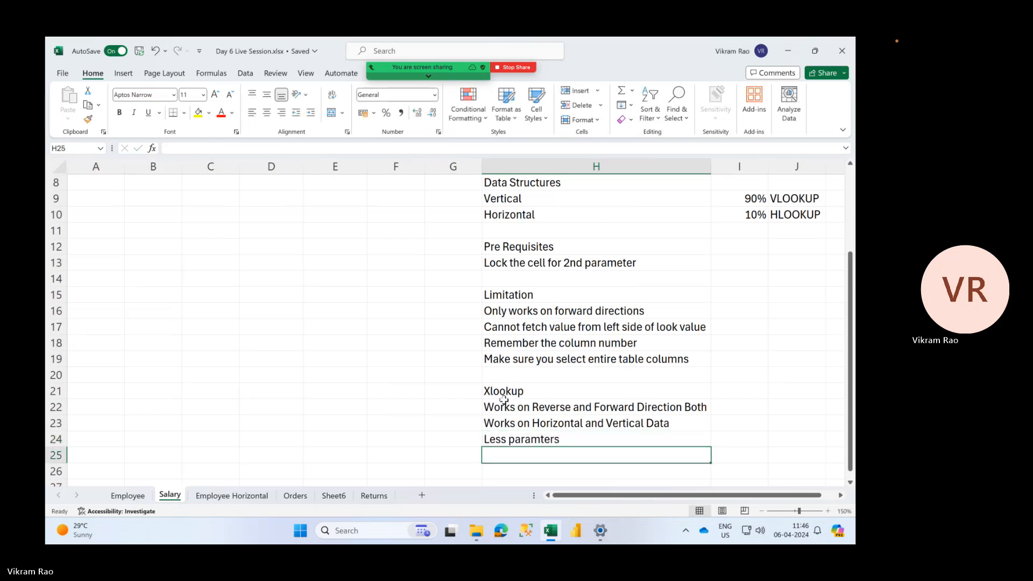
- Enter the note "No IFERROR function recquired" in H25
text(No)
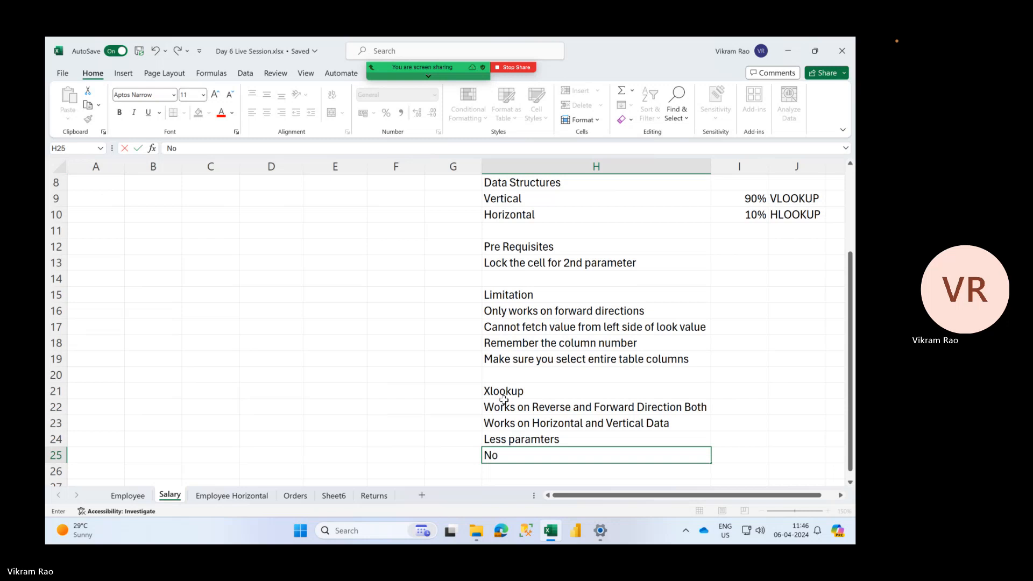
text( IFERROR functions)
key(BackSpace)
text(r)
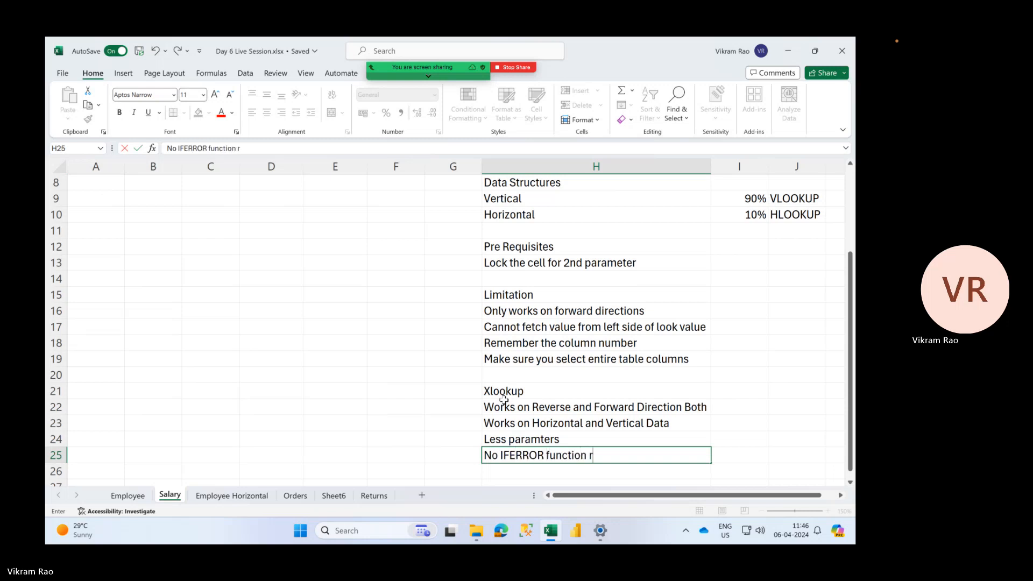
text(ecquired)
key(Return)
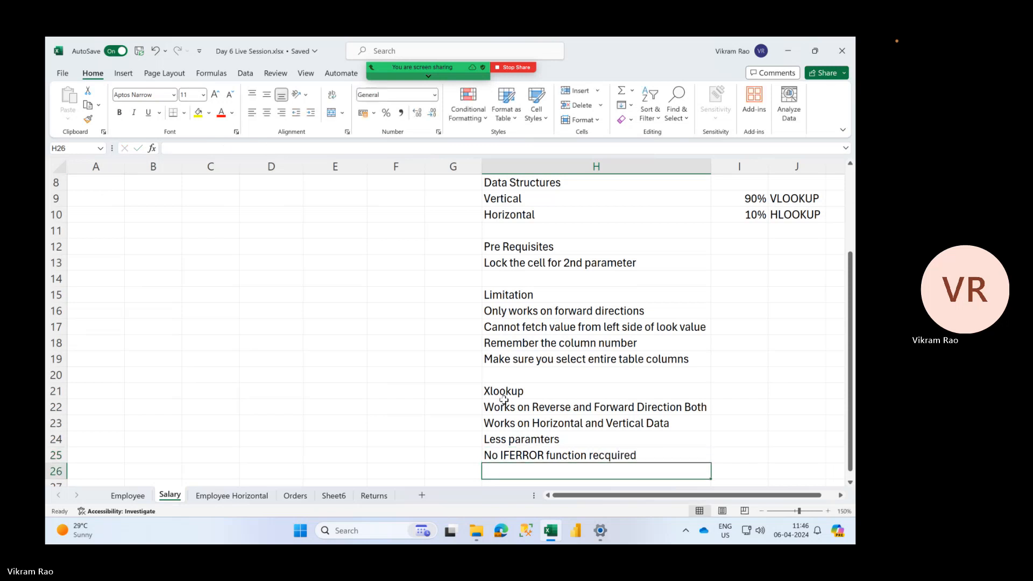
- Extend the XLOOKUP formula in F2 of Returns with match mode 0 (exact match) and search mode 1 (search first-to-last)
click(373, 496)
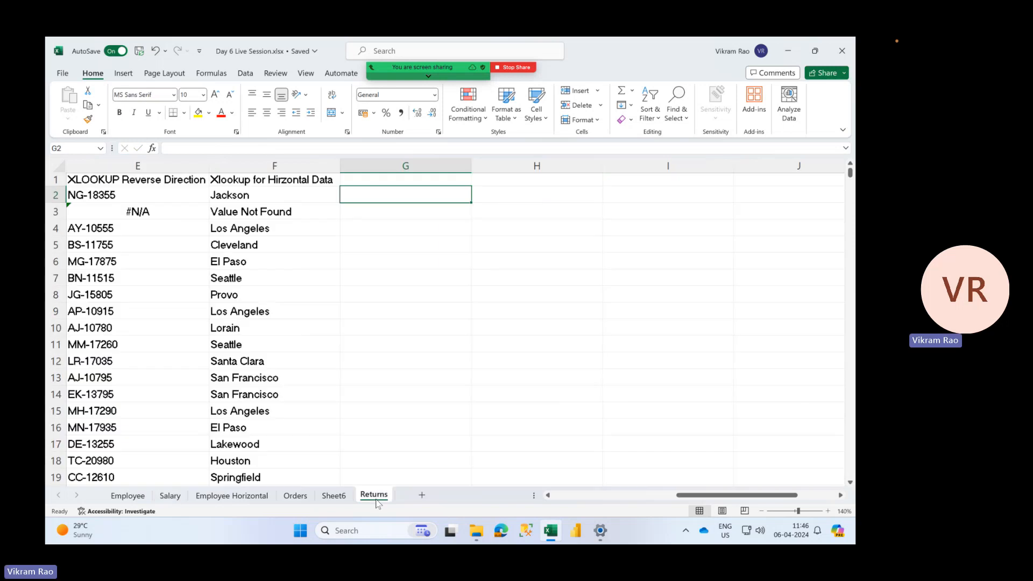
click(295, 193)
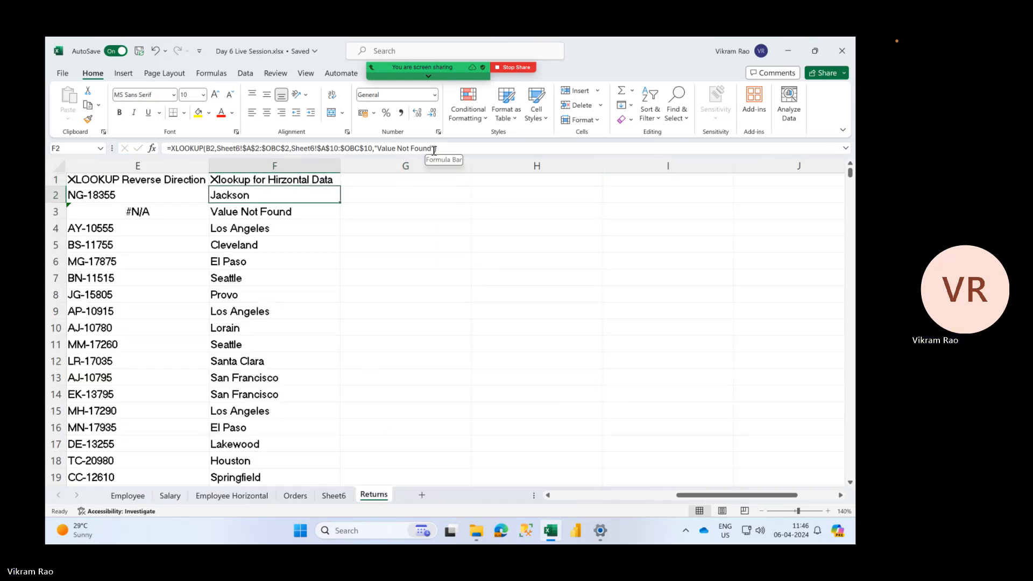
click(459, 150)
text(,)
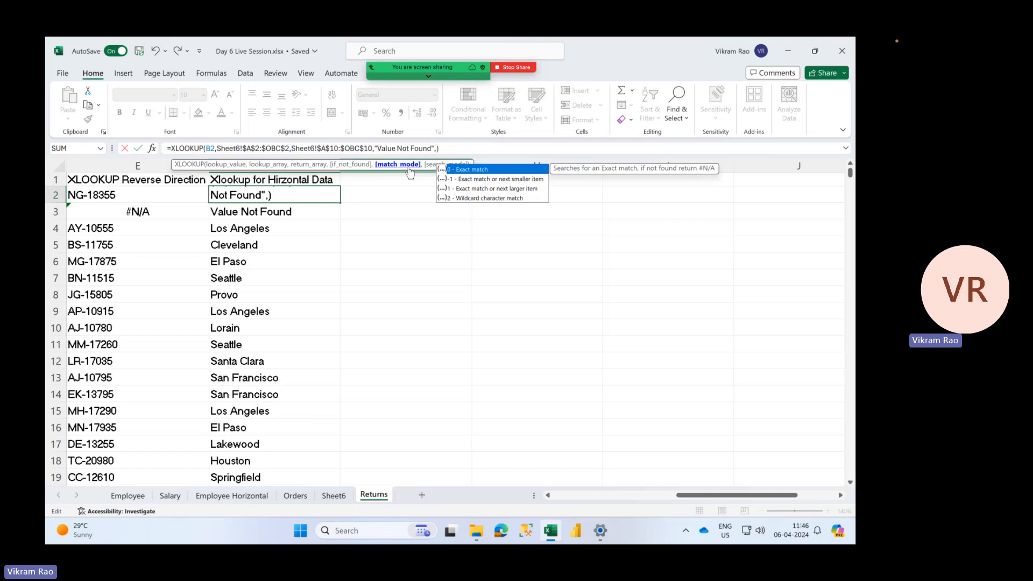
double_click(464, 169)
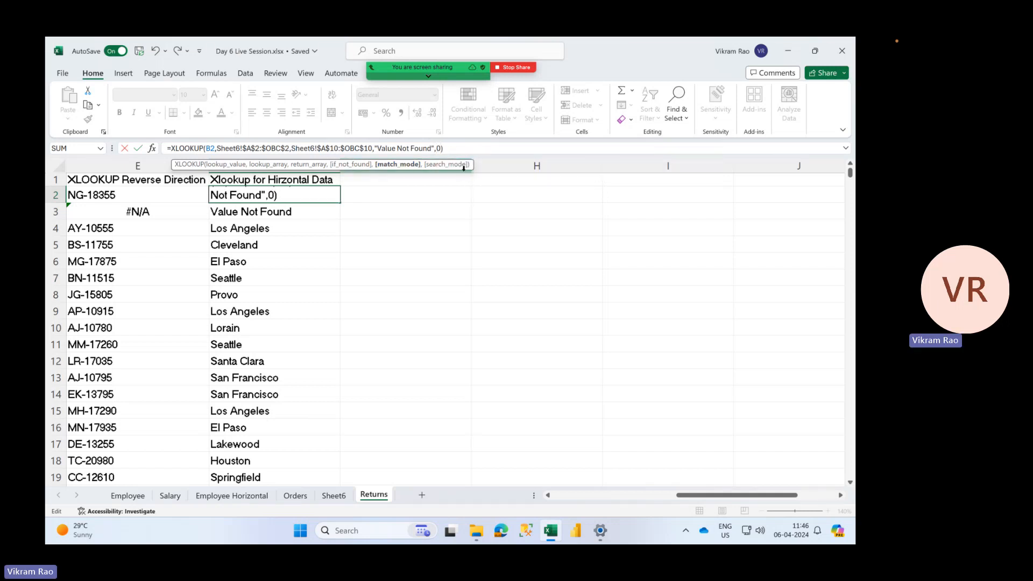
text(,)
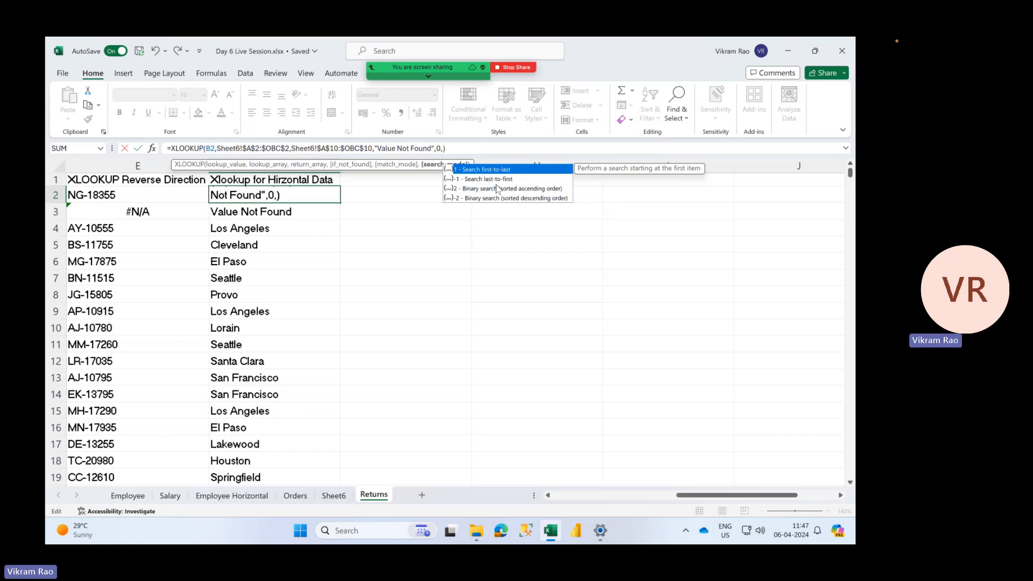
double_click(487, 170)
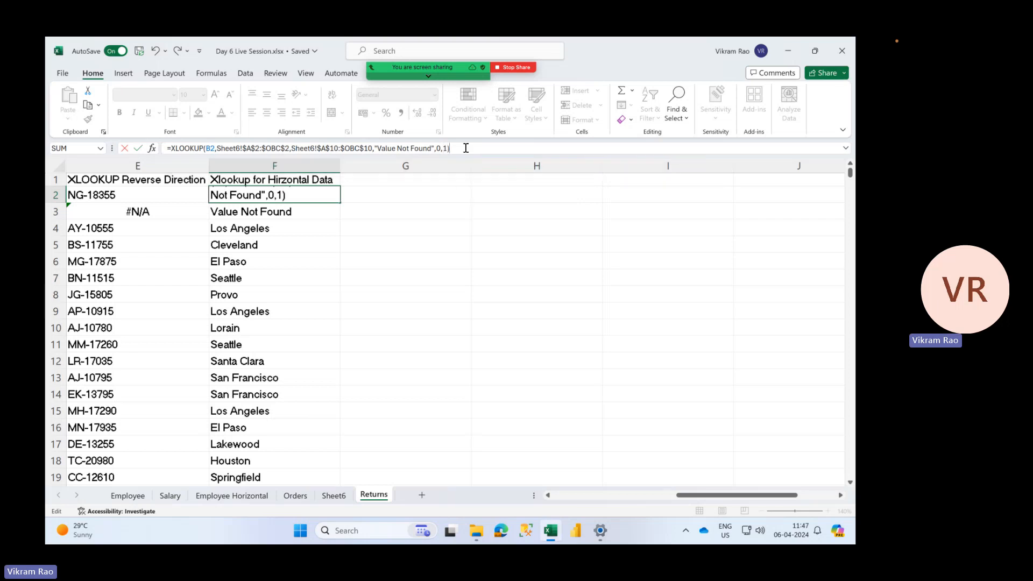
key(ctrl+Return)
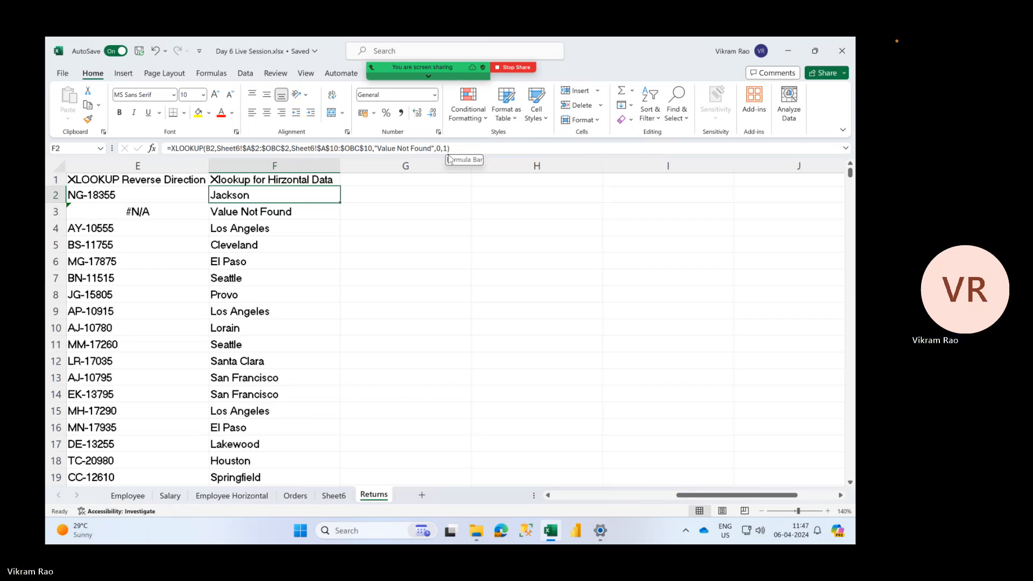
- Fill the extended XLOOKUP formula from F2 down the rest of column F
double_click(341, 204)
click(321, 195)
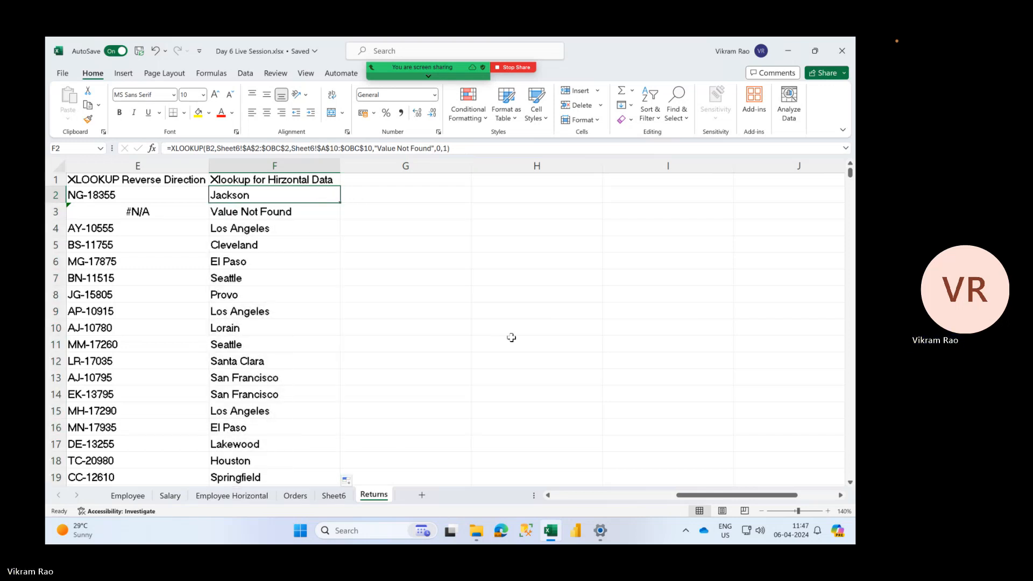
scroll(510, 339, down, 1)
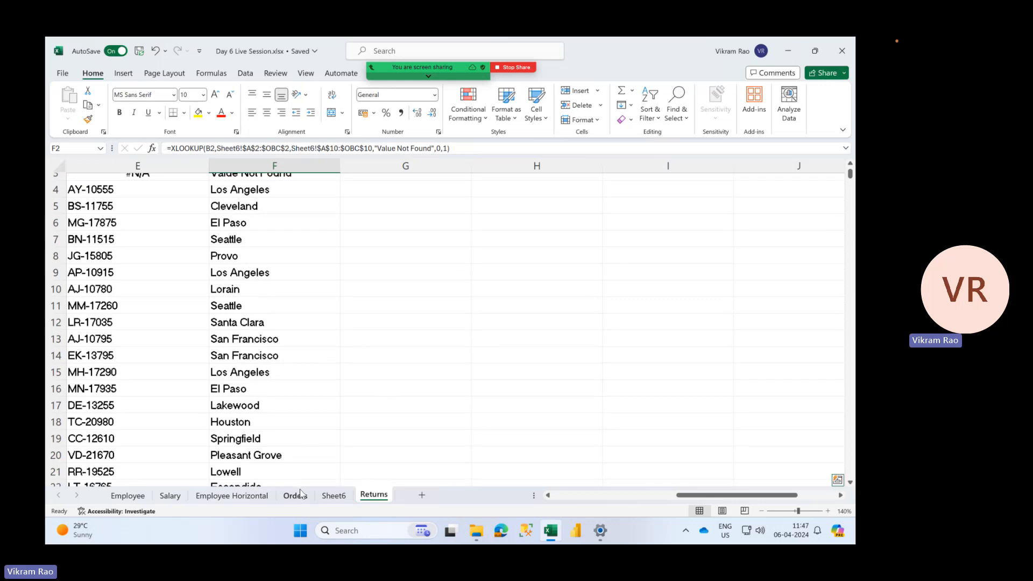
- Enter the heading "Lookup Formuals" in H2 of the Salary sheet
click(232, 495)
click(160, 500)
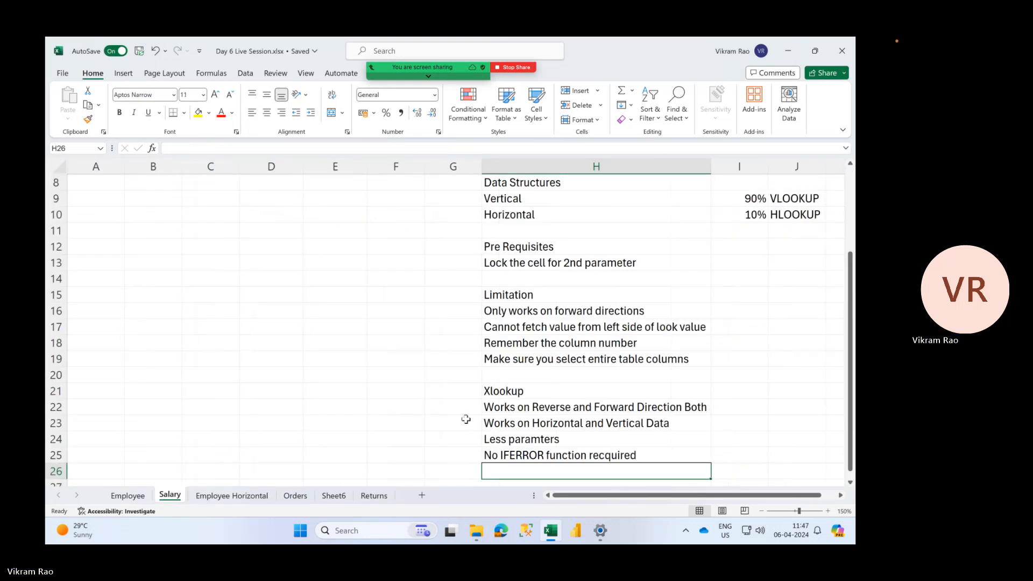
scroll(466, 419, up, 2)
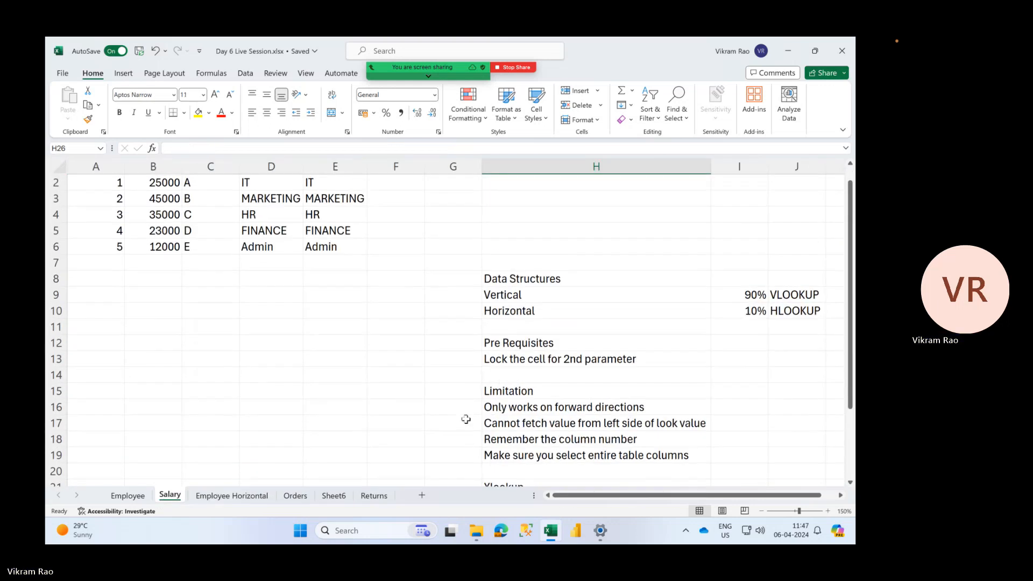
click(526, 183)
text(Lookup Formuals)
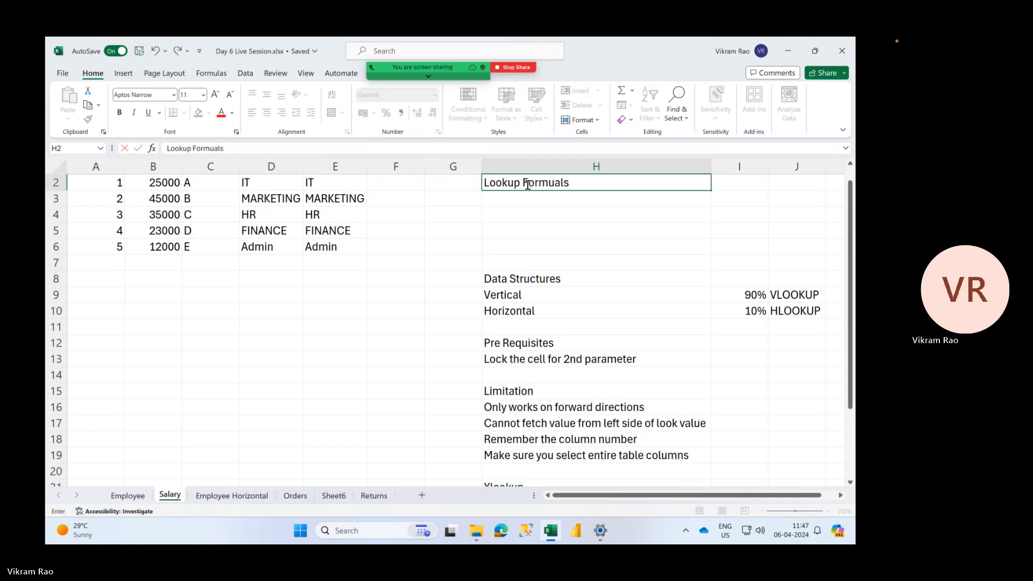
key(Return)
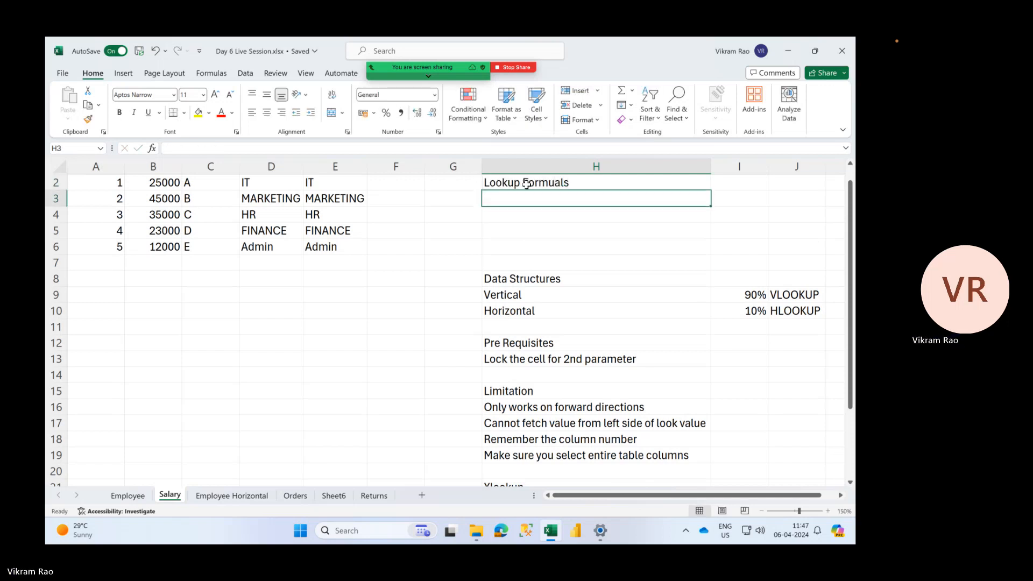
- List VLOOKUP, HLOOKUP and XLOOKUP in H3:H5 under the lookup formulas heading
text(VLOOKUP)
key(Return)
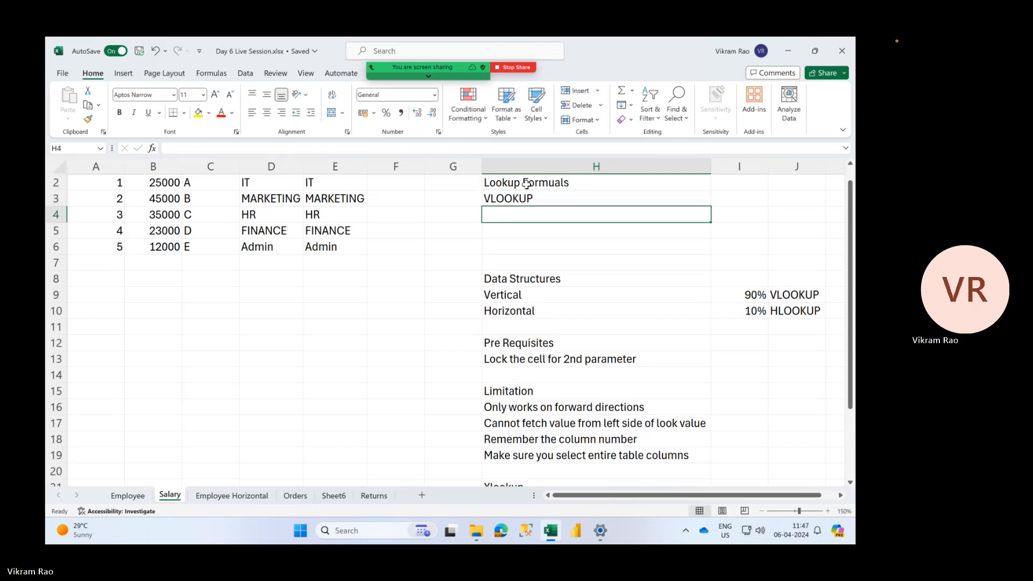
text(HLOOKUP)
key(Return)
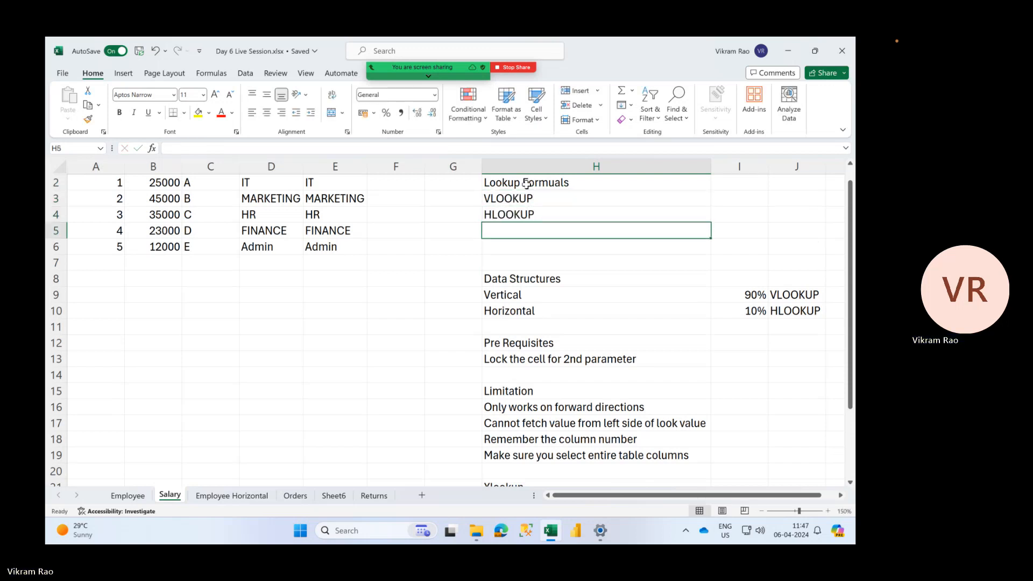
text(XLOOKUP)
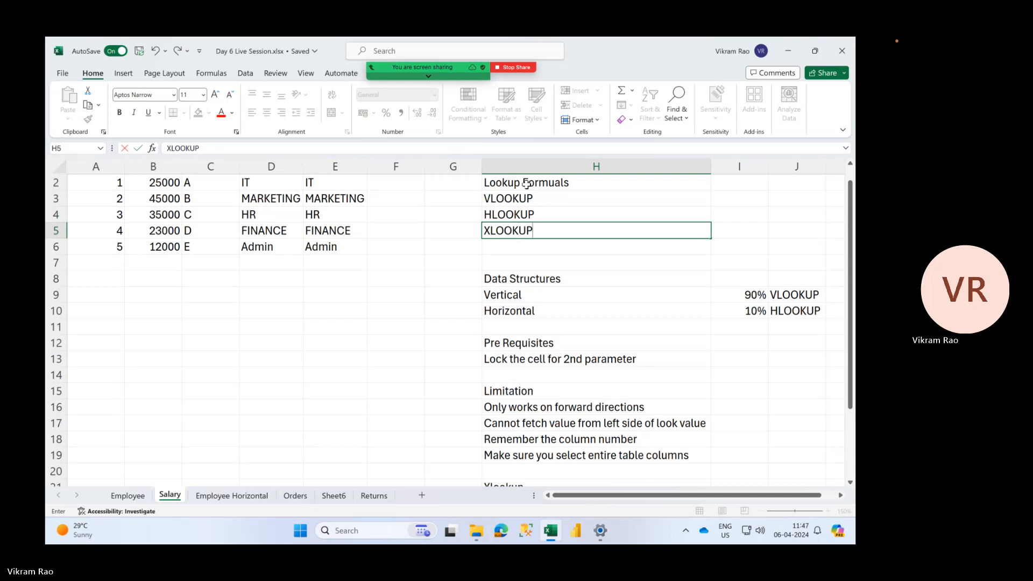
key(Return)
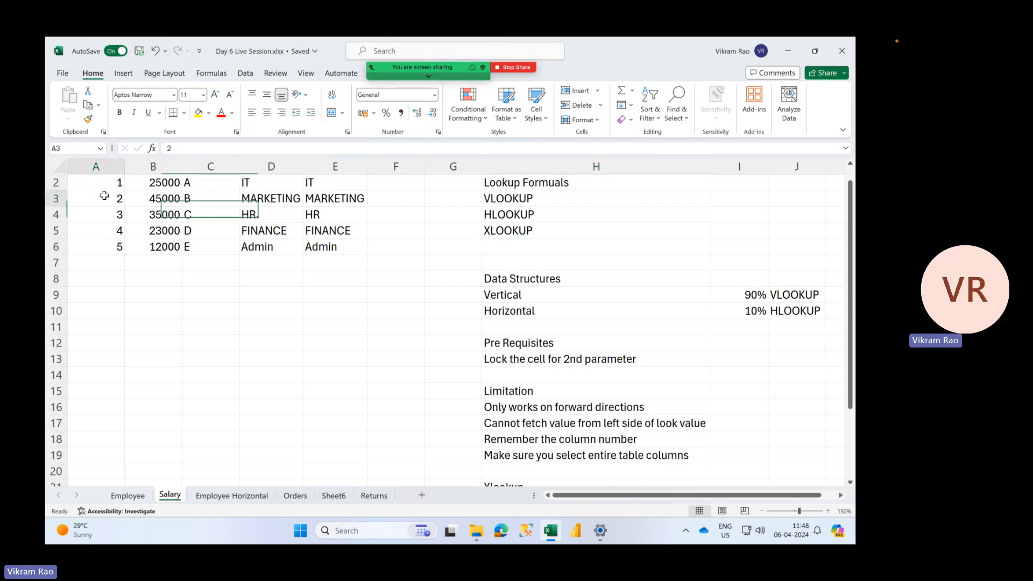
drag(102, 198, 306, 237)
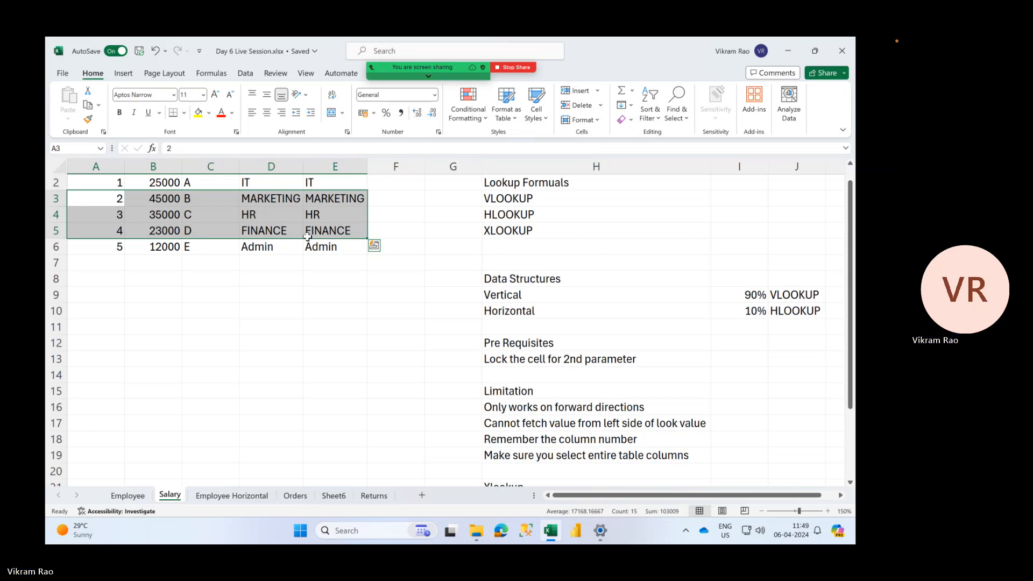
click(502, 249)
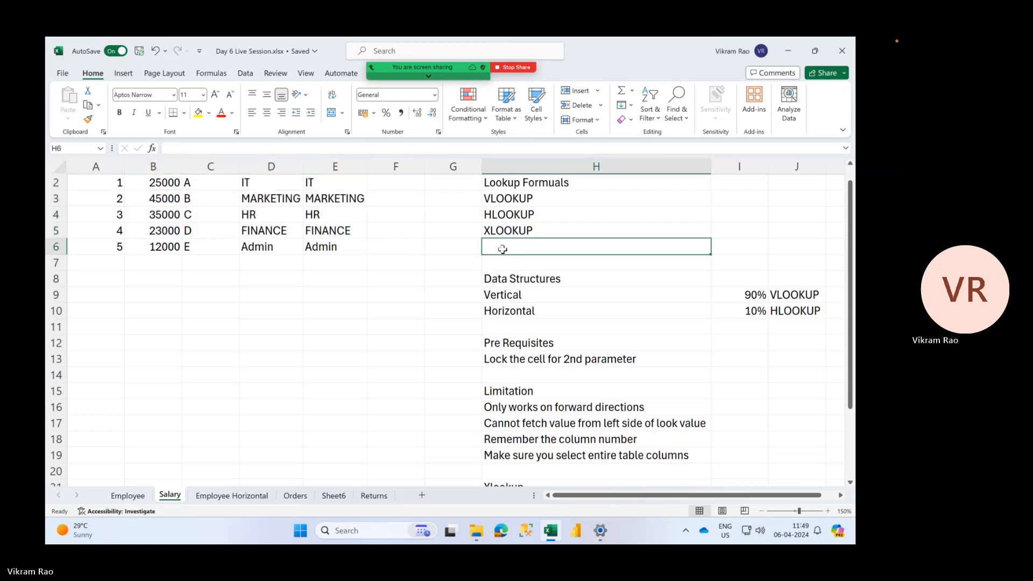
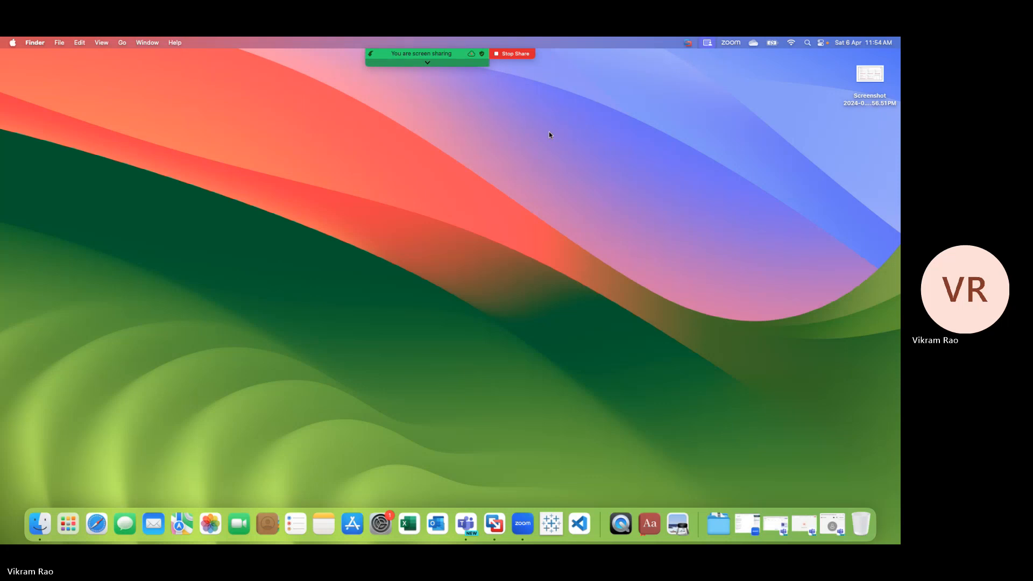
- Switch to the Windows virtual machine, set and keep the display resolution at 2880 × 1800, and return to the Excel workbook
click(495, 524)
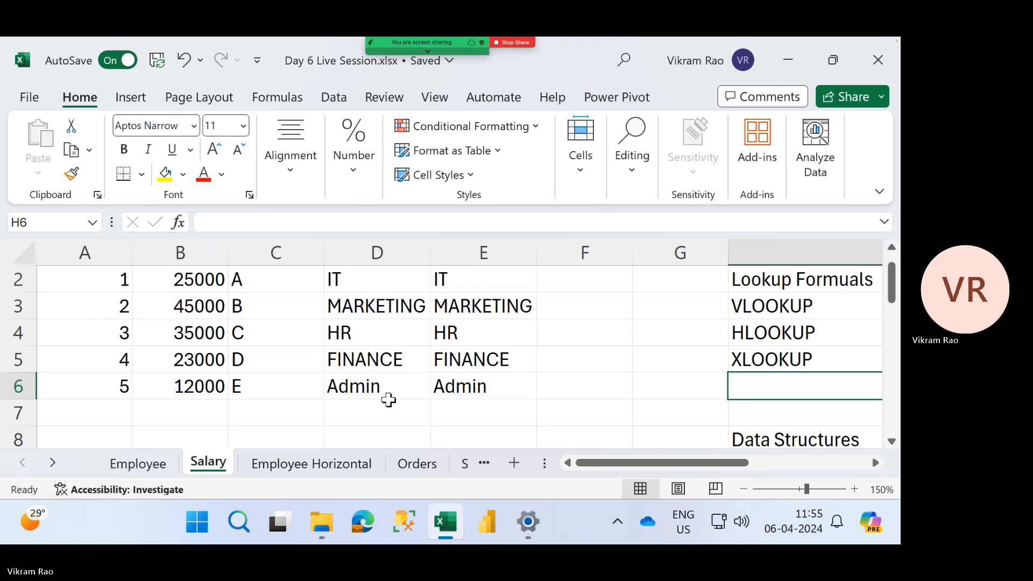
click(528, 521)
click(761, 383)
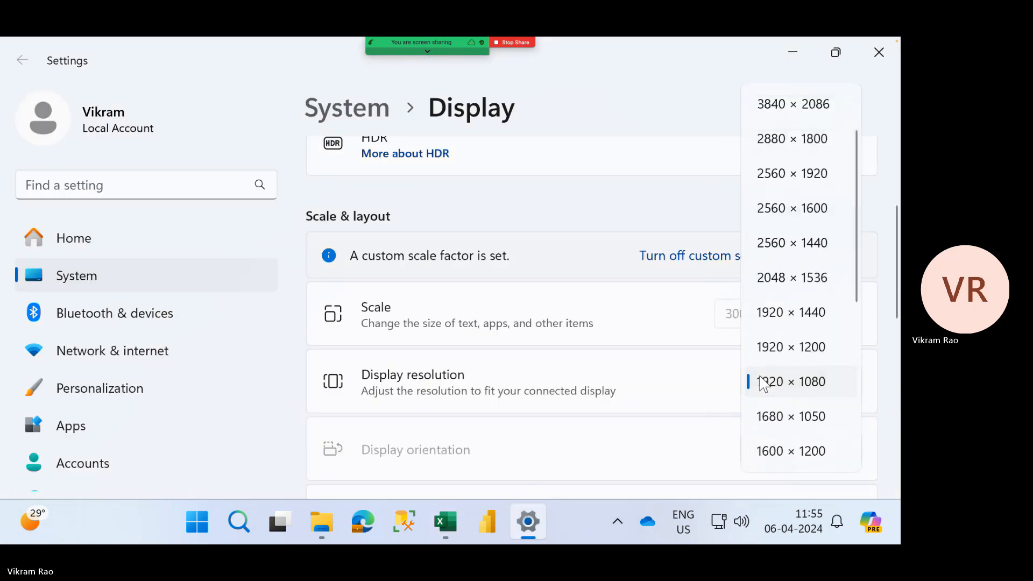
scroll(762, 383, up, 2)
click(791, 208)
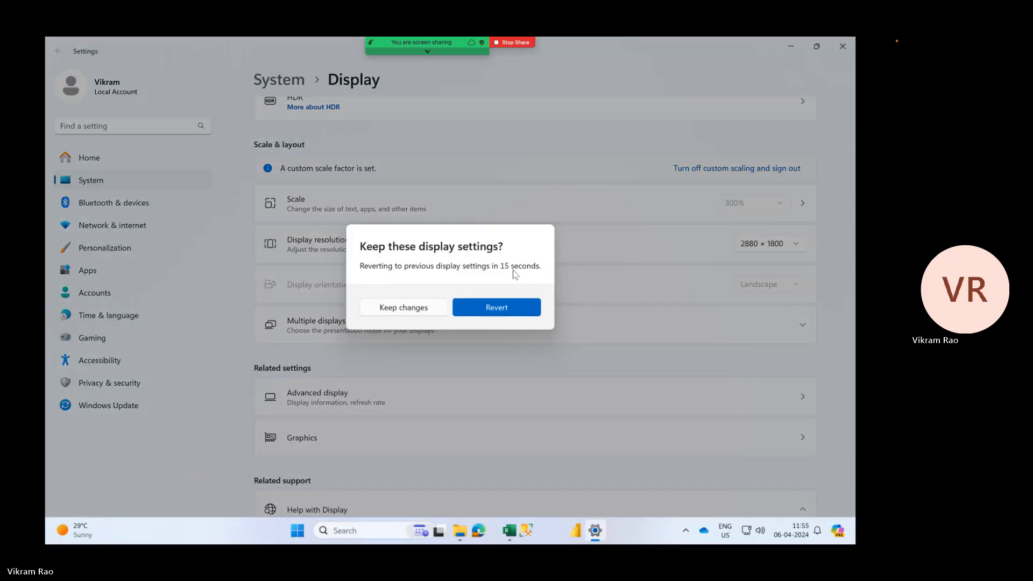
click(425, 306)
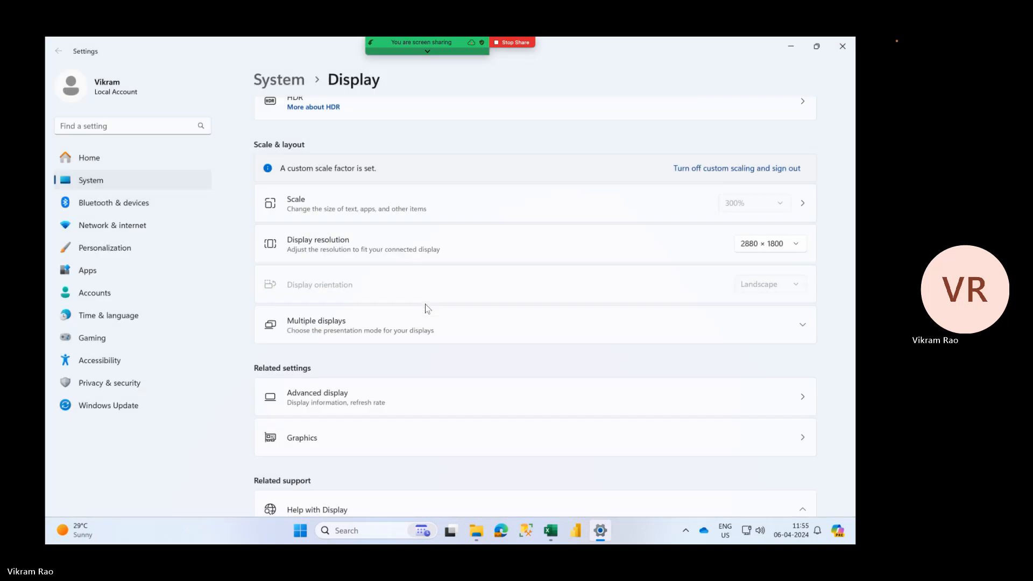
click(550, 532)
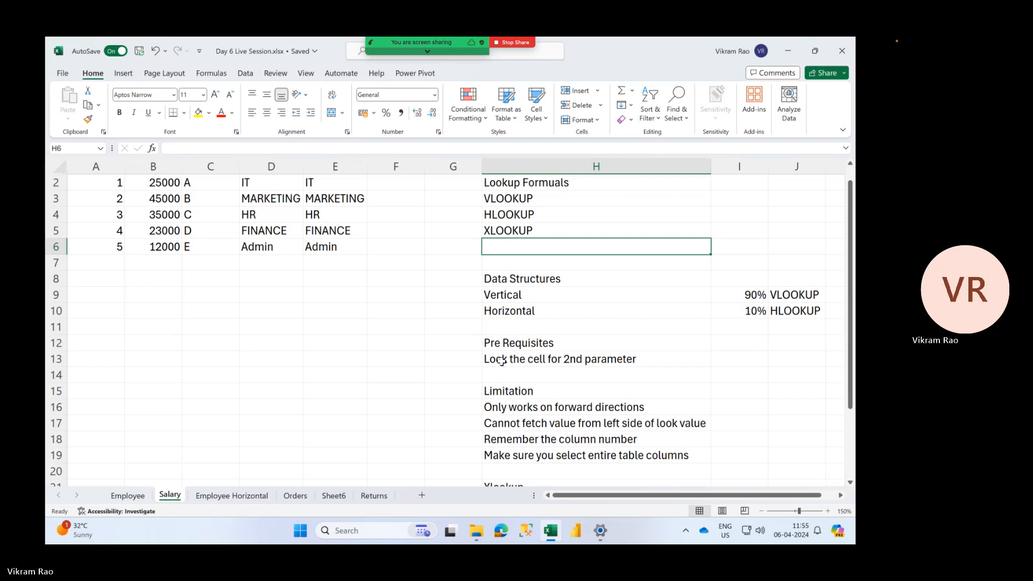
- Start a MATCH formula in H6 to view its arguments, and discard it
text(=MAKEARRA)
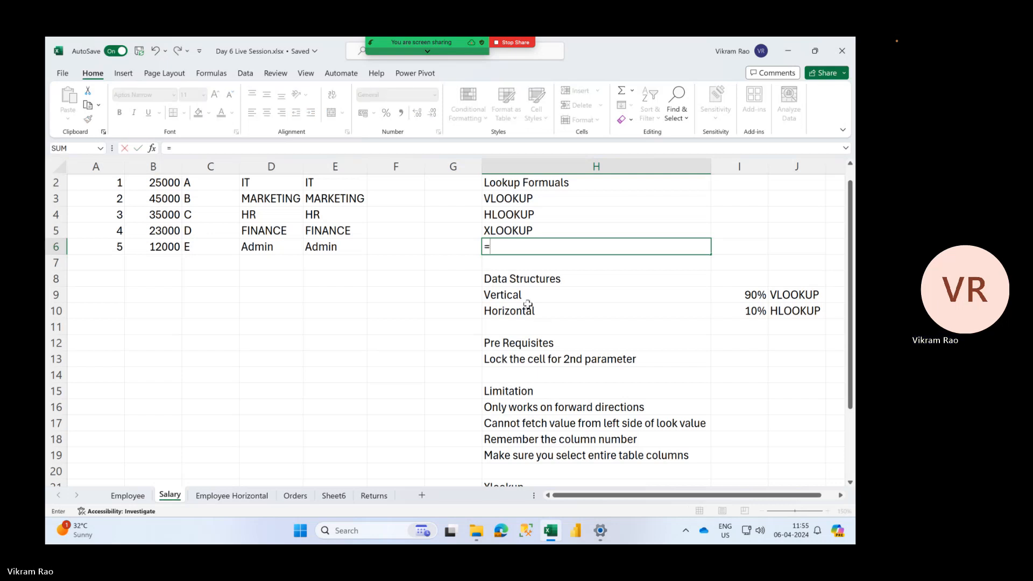
key(BackSpace)
key(BackSpace)
key(BackSpace)
key(BackSpace)
key(BackSpace)
key(BackSpace)
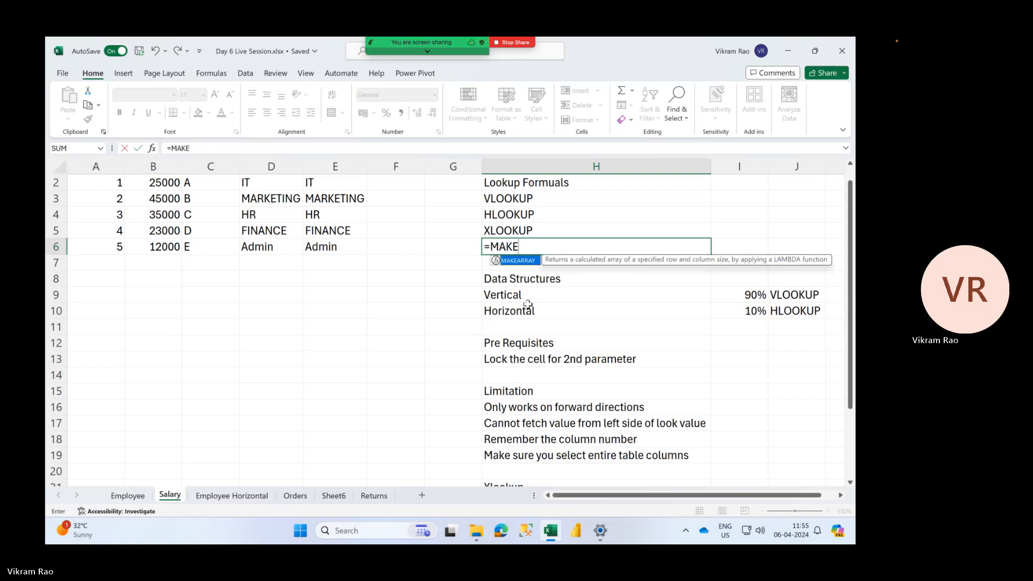
text(T)
key(Tab)
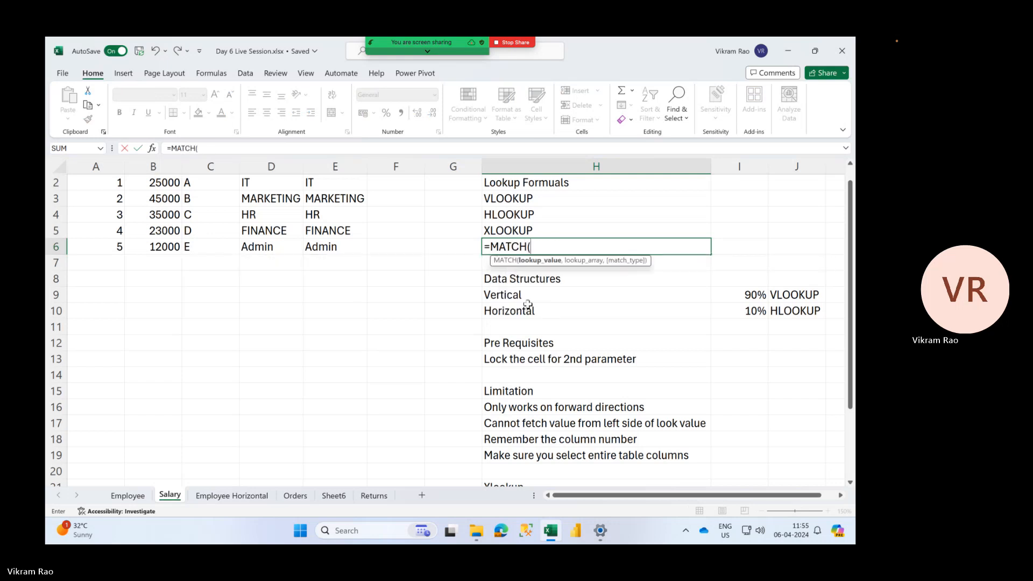
key(BackSpace)
key(BackSpace)
key(BackSpace)
key(BackSpace)
key(BackSpace)
key(BackSpace)
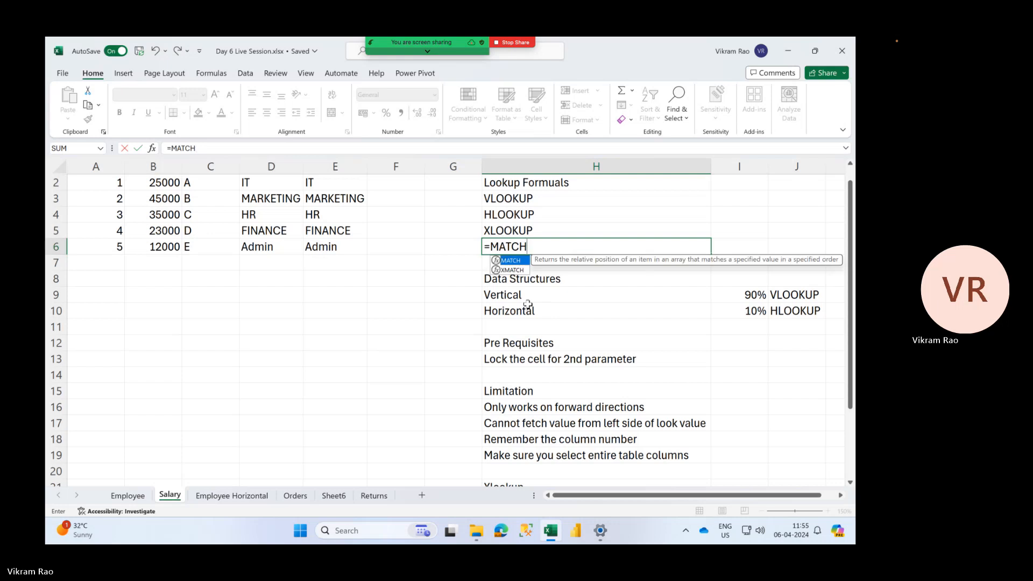
- Start an INDEX formula in H6 to view its arguments, and clear the cell
text(INDEX)
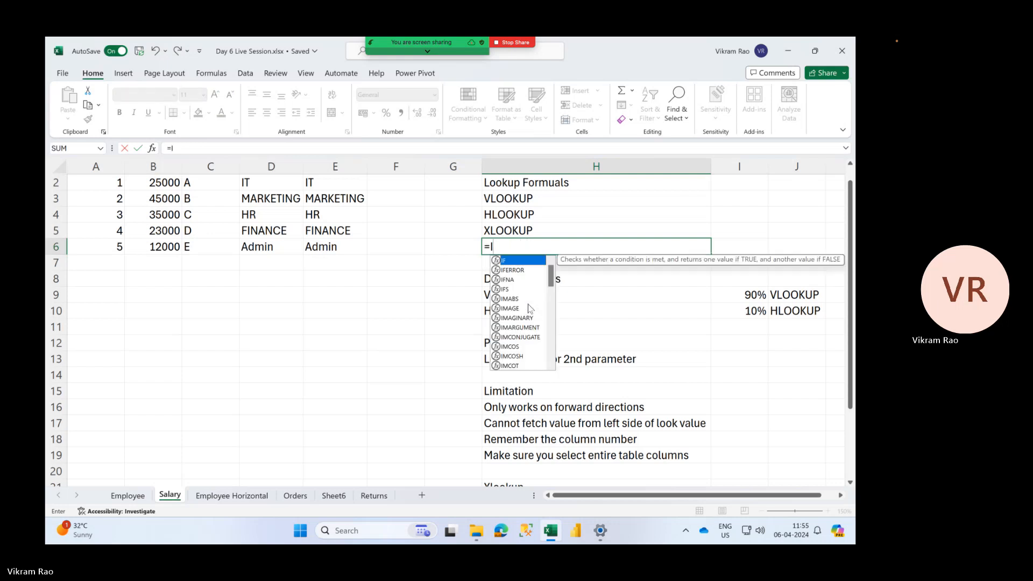
key(Tab)
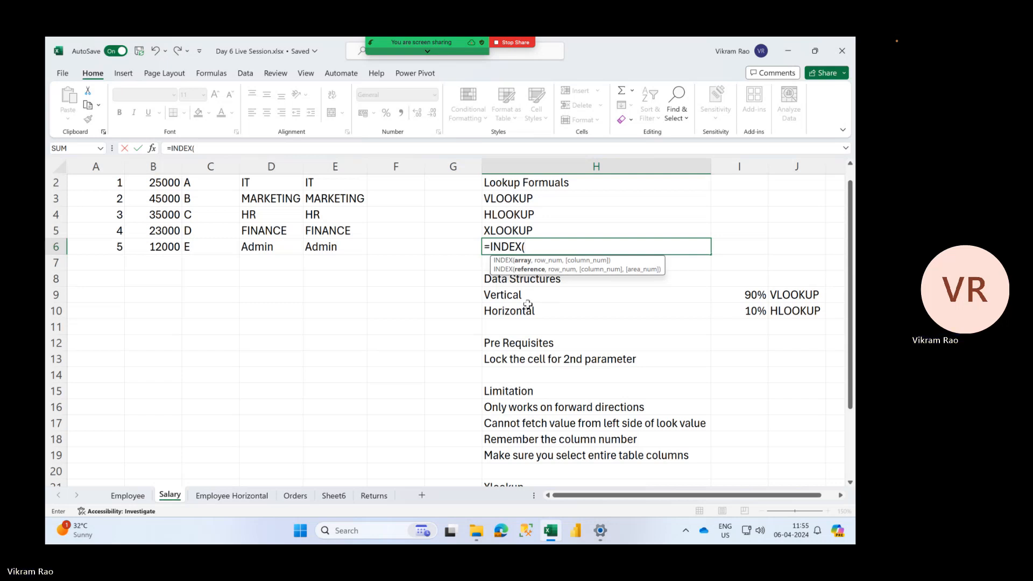
key(BackSpace)
key(BackSpace)
key(BackSpace)
key(BackSpace)
key(BackSpace)
key(BackSpace)
key(BackSpace)
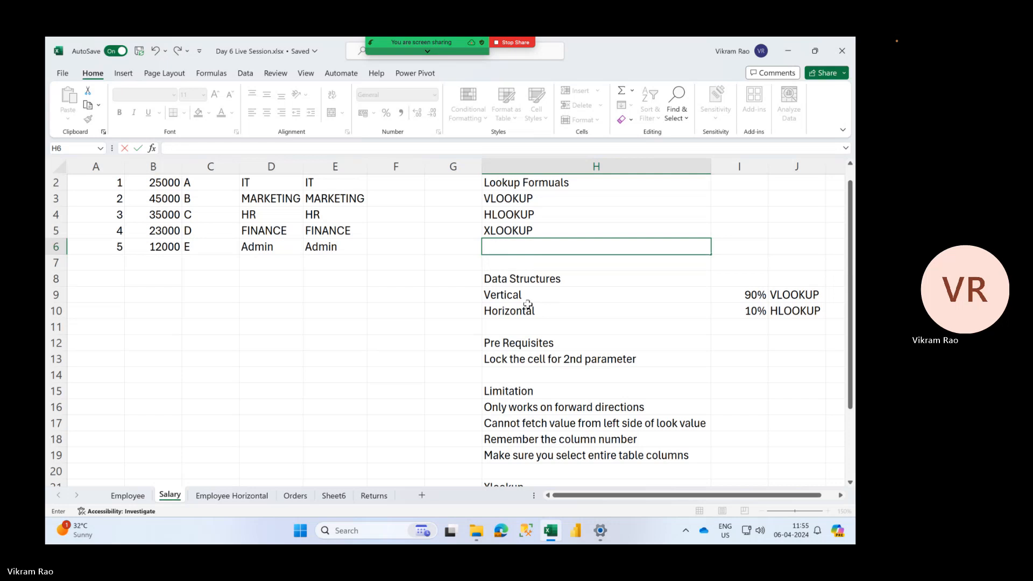
click(422, 298)
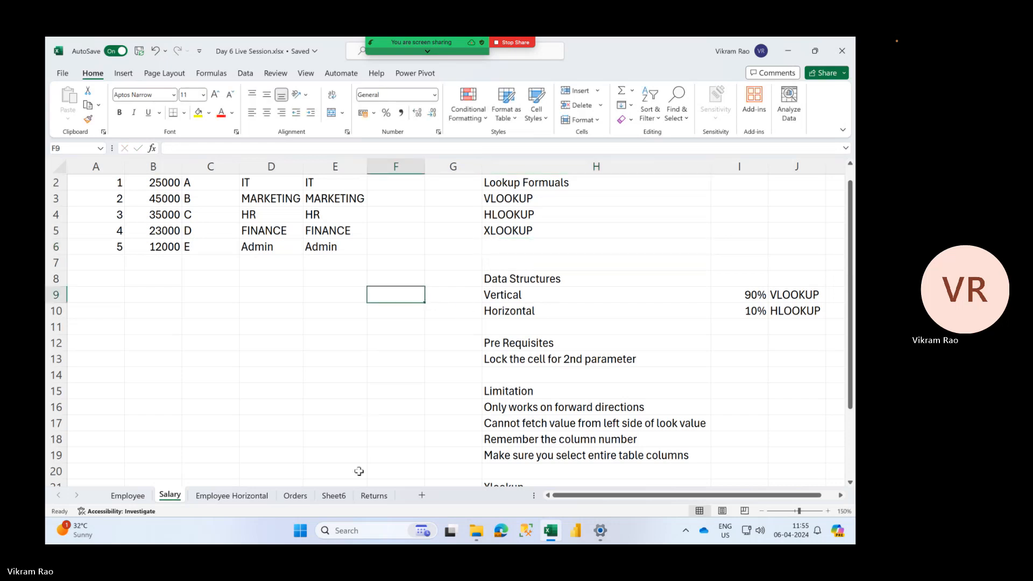
- Rename the Sheet6 worksheet as Orders Horizontal
double_click(338, 498)
text(Order)
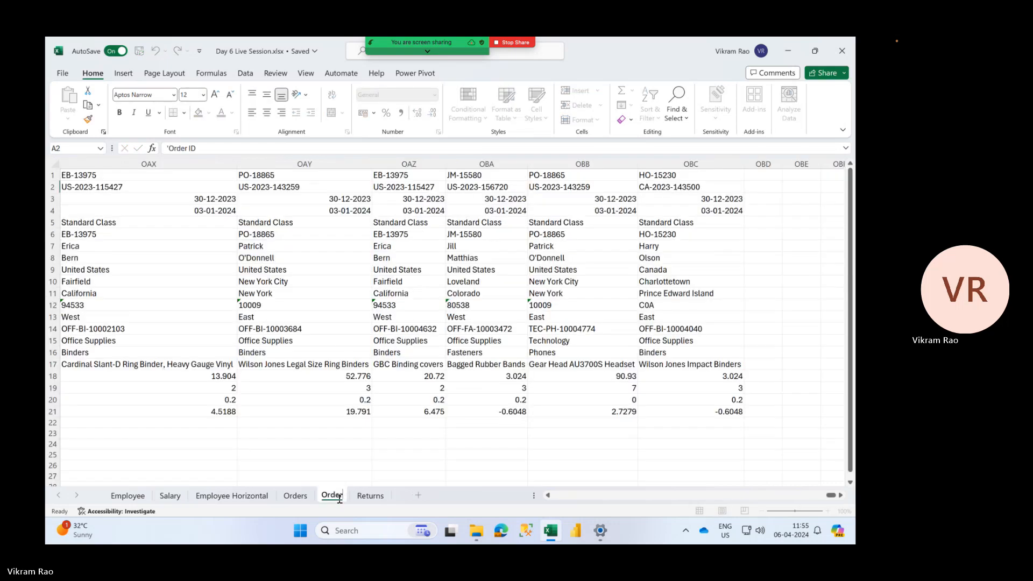
text(s Horizontal)
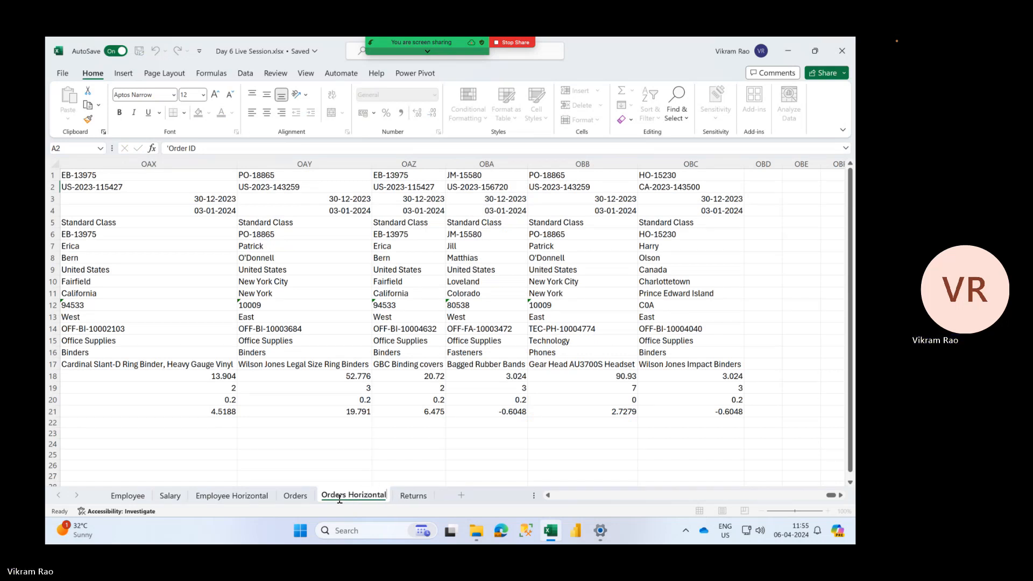
key(Return)
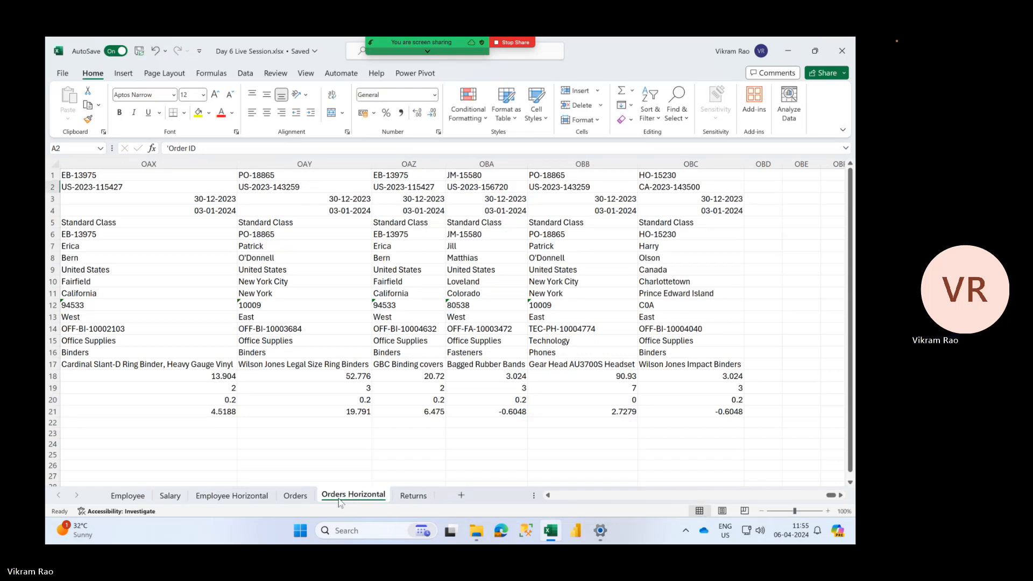
click(413, 495)
scroll(310, 291, left, 5)
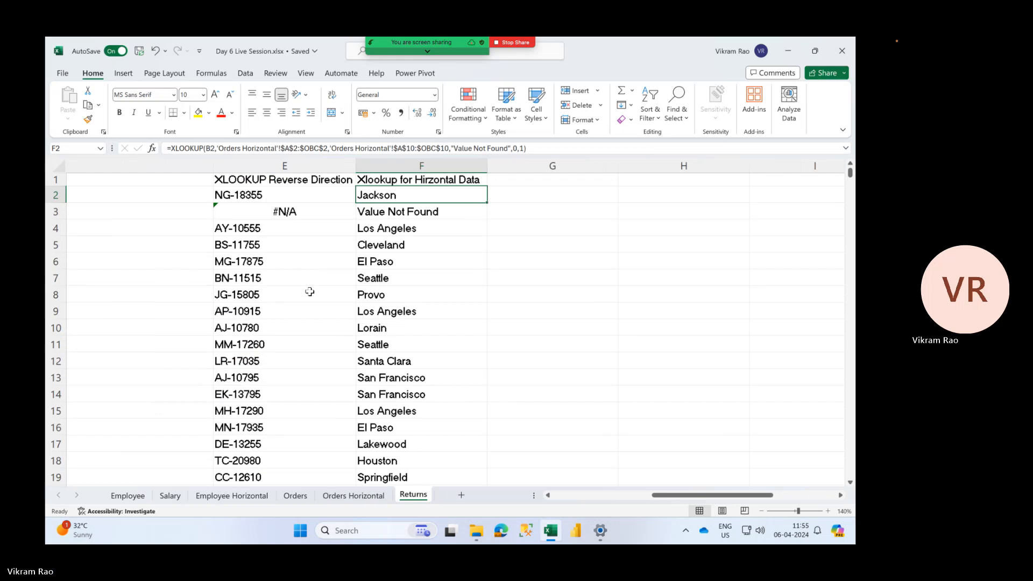
scroll(310, 291, right, 2)
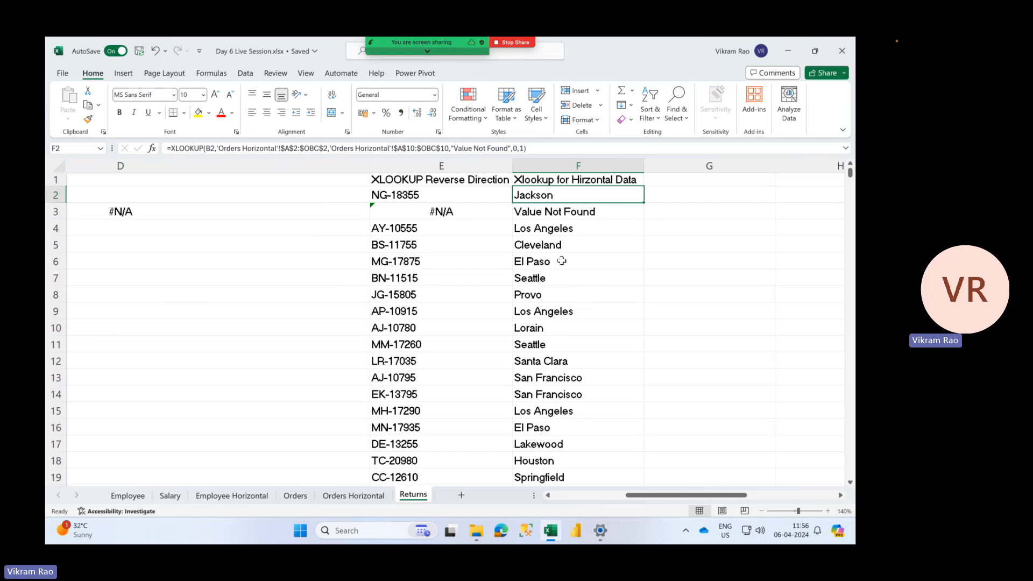
click(705, 197)
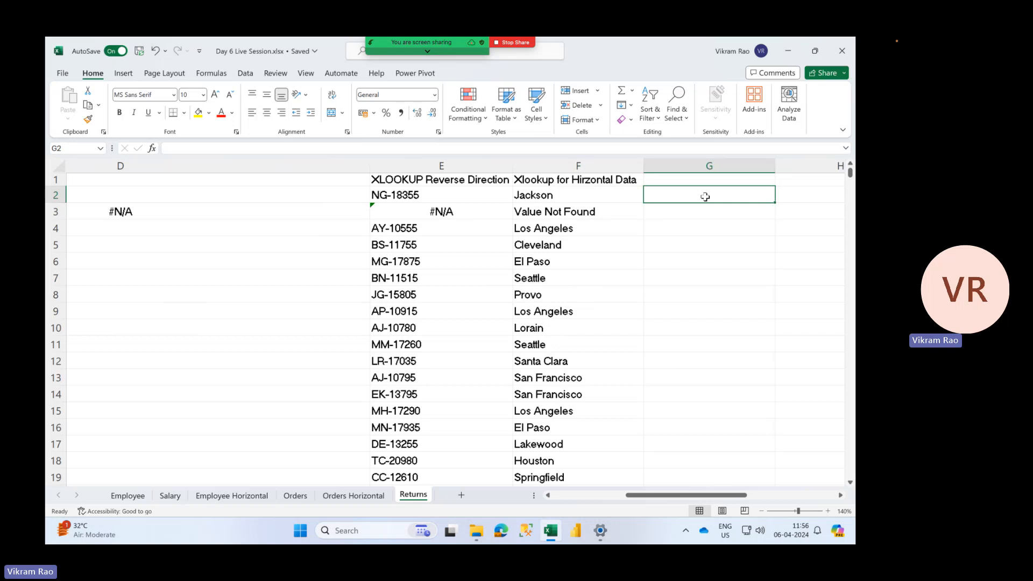
text(=INDEX()
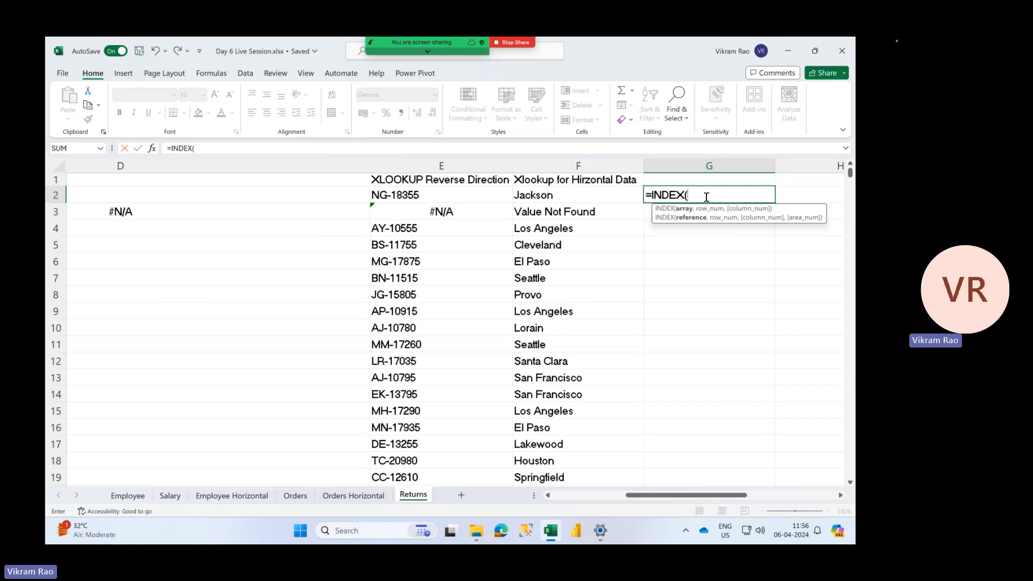
key(BackSpace)
key(BackSpace)
key(BackSpace)
key(BackSpace)
key(BackSpace)
key(BackSpace)
key(BackSpace)
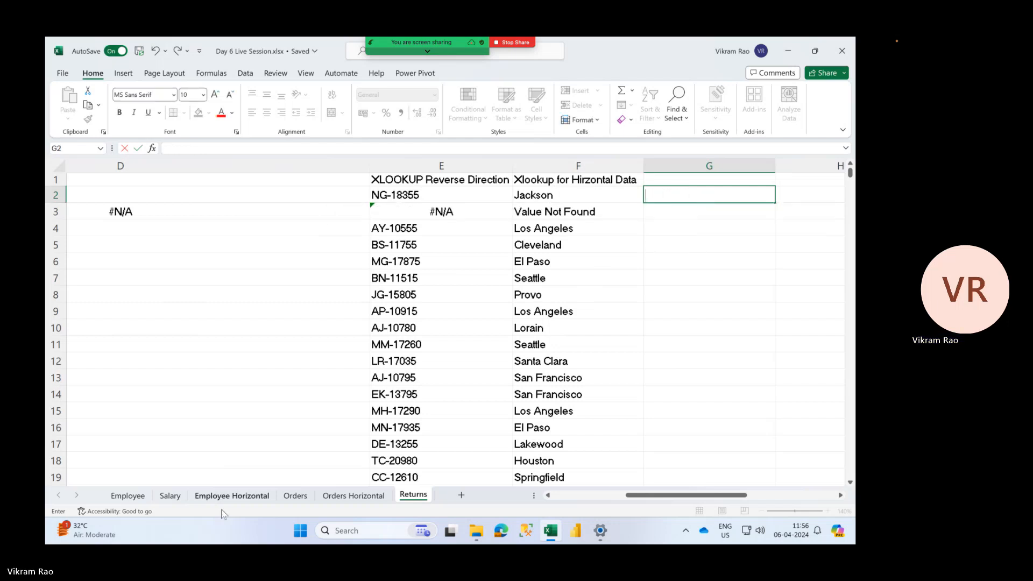
- Go to the Orders sheet and return to the beginning of its data, at the first record's Order ID
click(295, 496)
click(190, 313)
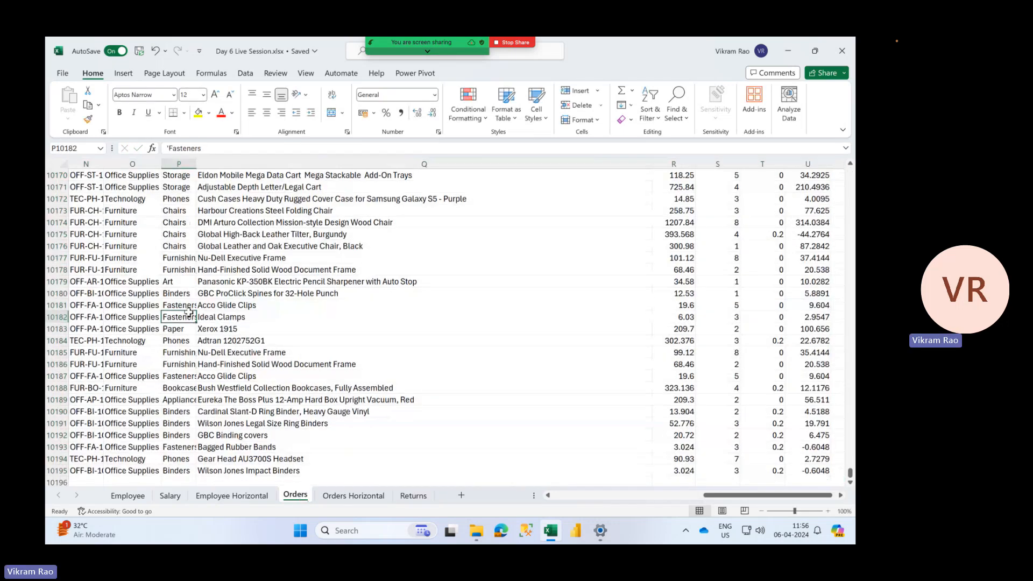
key(alt)
key(Left)
key(Left)
key(Left)
key(Left)
key(Left)
key(Left)
key(Left)
key(Left)
key(Left)
key(Left)
key(Left)
key(Left)
key(Left)
key(Left)
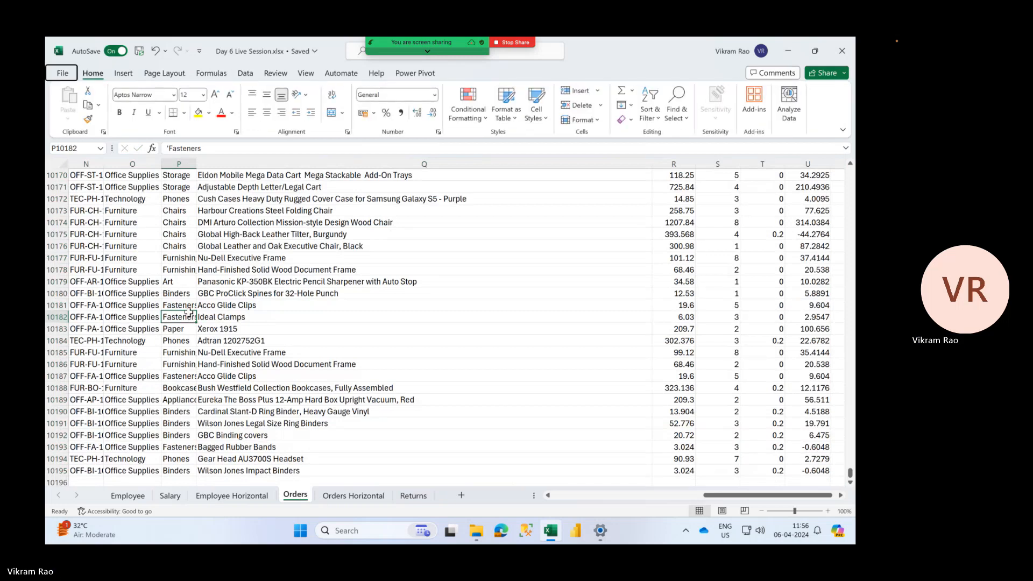
click(131, 281)
key(Left)
key(Left)
key(Left)
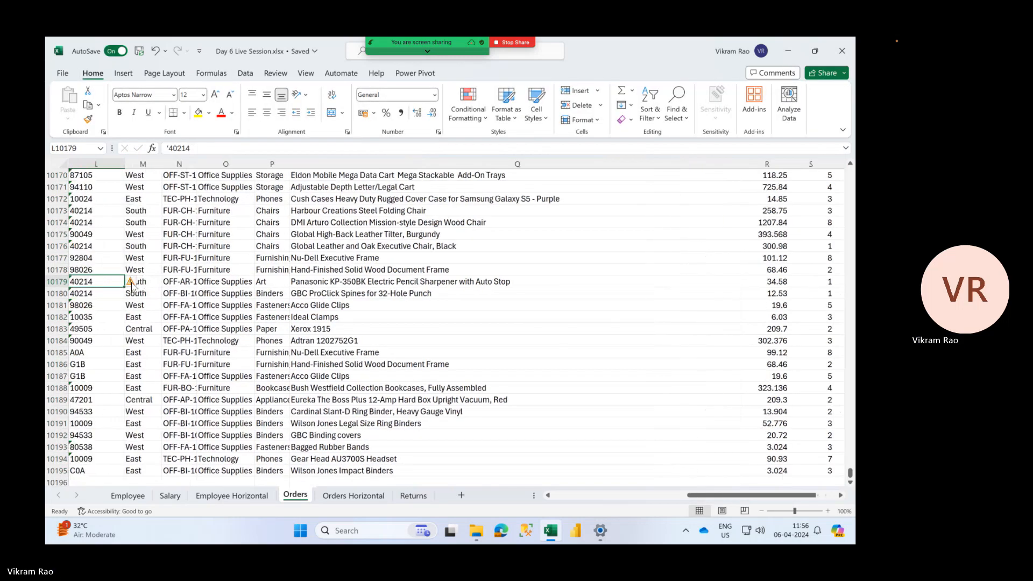
key(ctrl+Up)
click(89, 184)
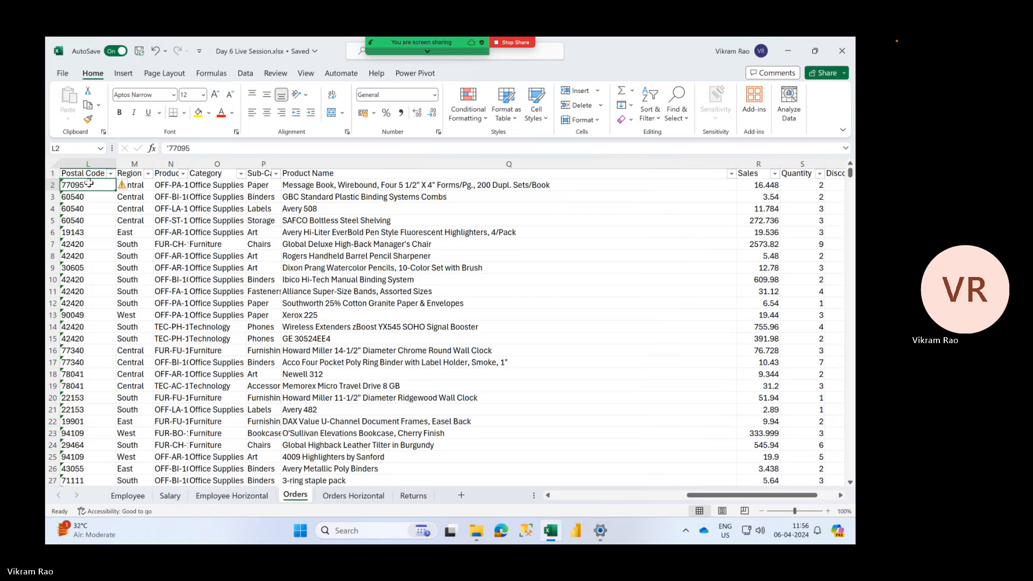
key(ctrl+Left)
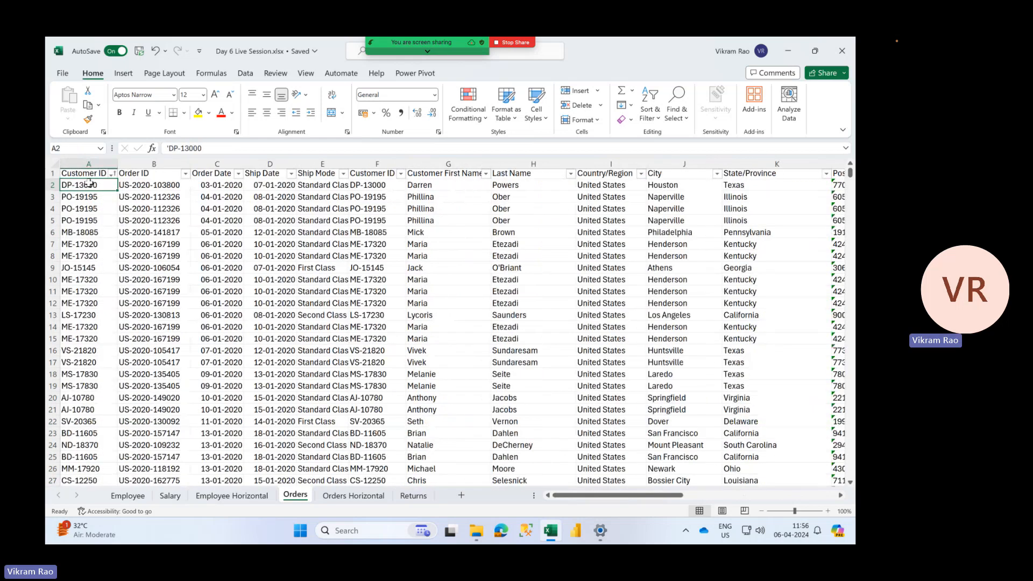
key(Right)
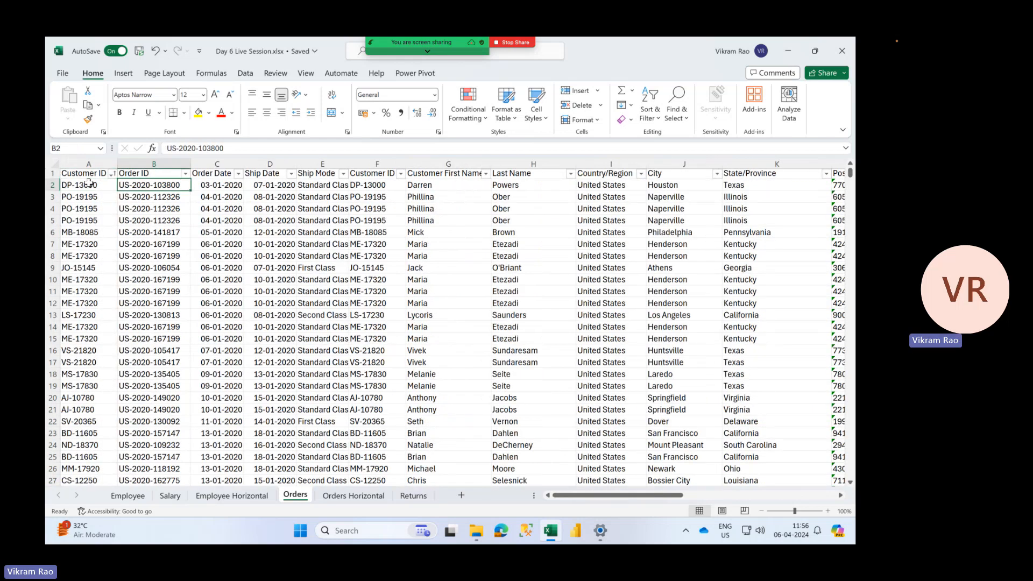
- Locate row 20 in Orders and count across from Customer ID to the fifth column, Ship Mode
click(167, 396)
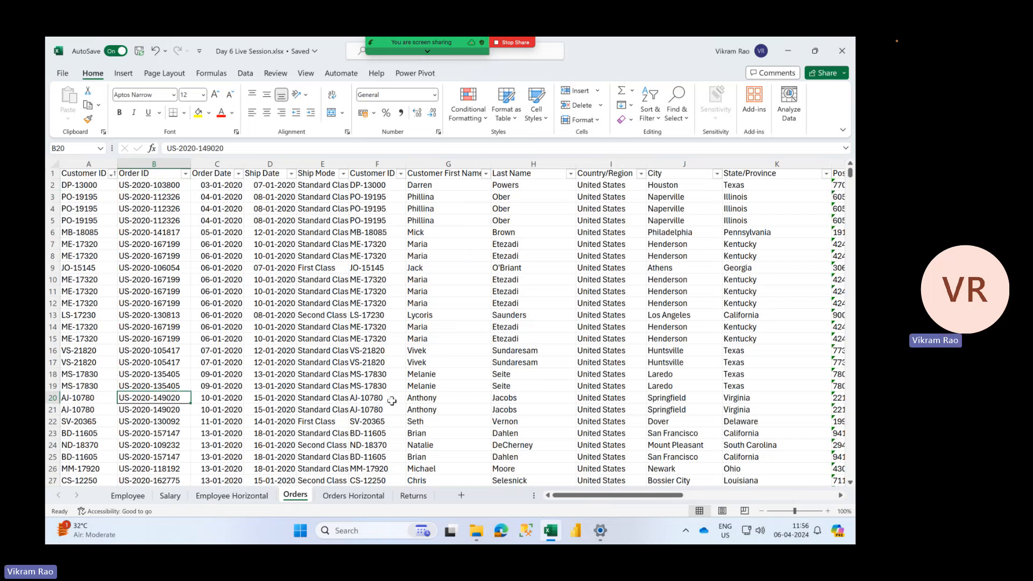
key(Left)
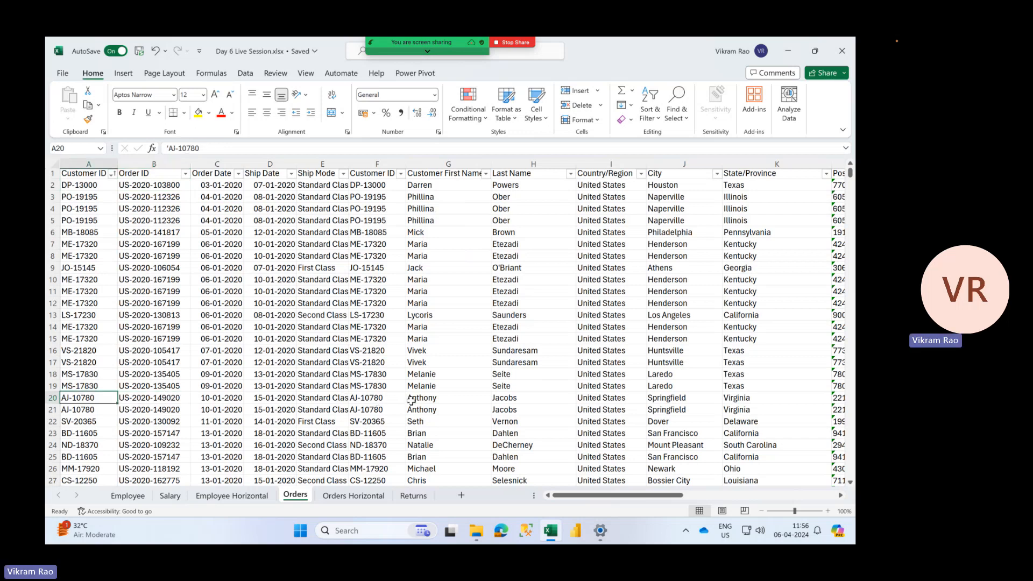
key(Right)
key(Right)
key(Right)
key(Right)
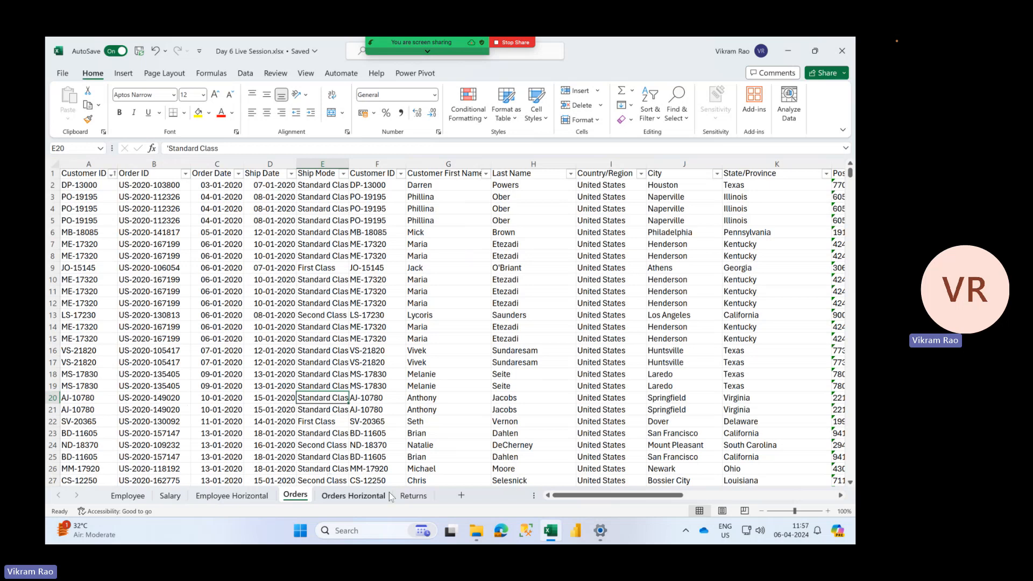
- In G2 of the Returns sheet, enter =INDEX(Orders!A1:U10195,20,5) to fetch the value from row 20, column 5 of Orders
click(412, 496)
text(=INDEX()
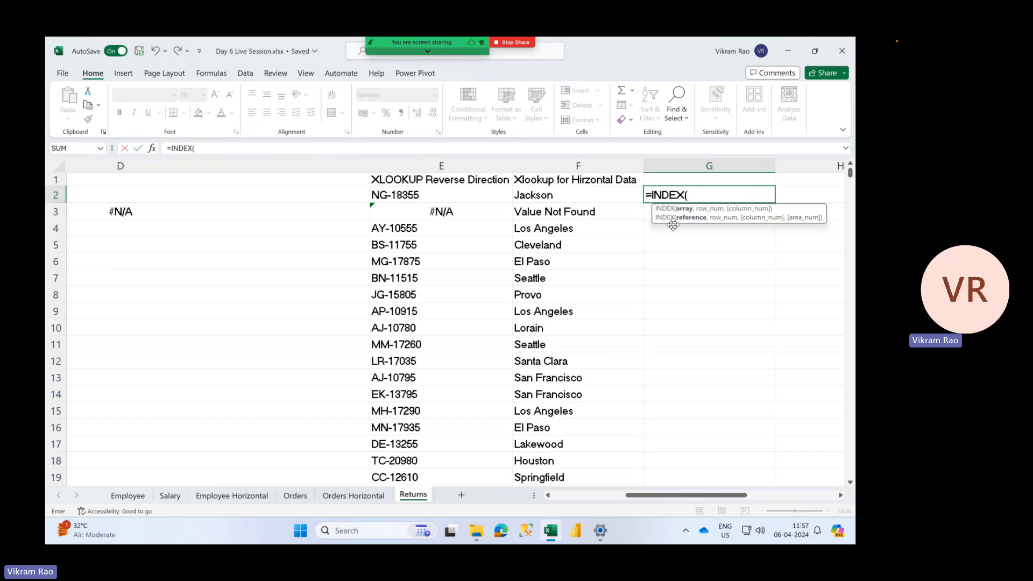
click(299, 496)
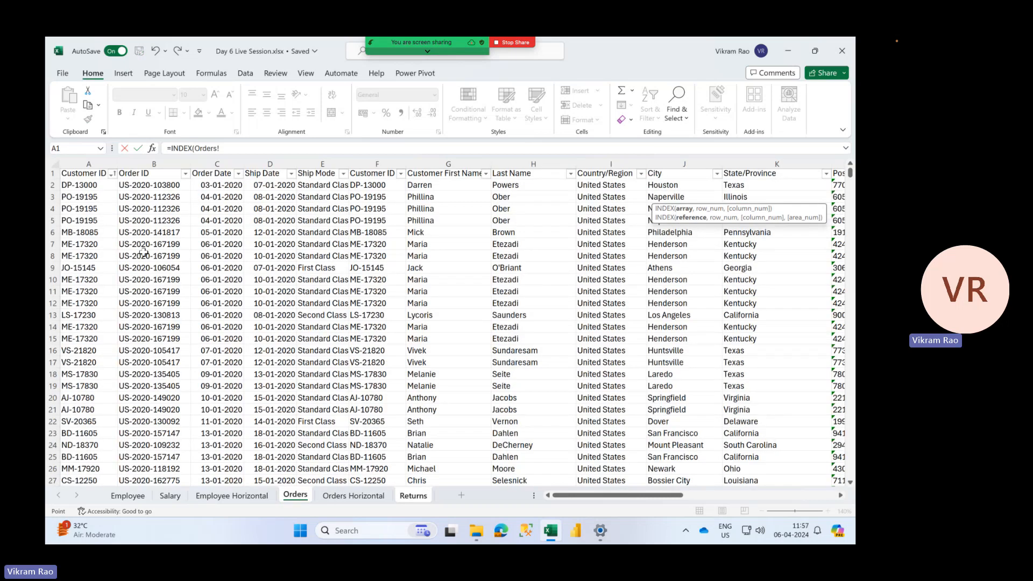
click(77, 171)
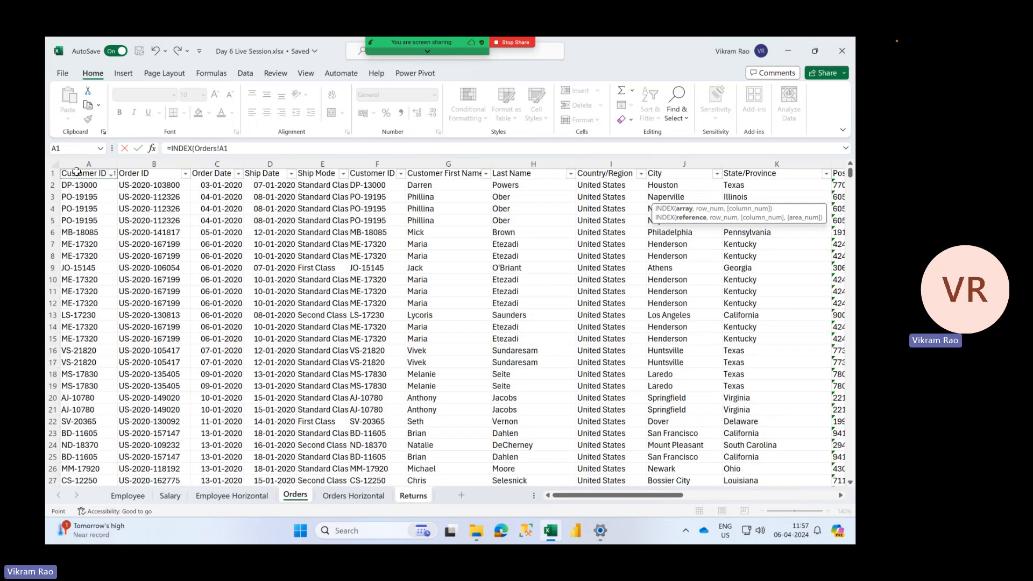
key(ctrl+shift+End)
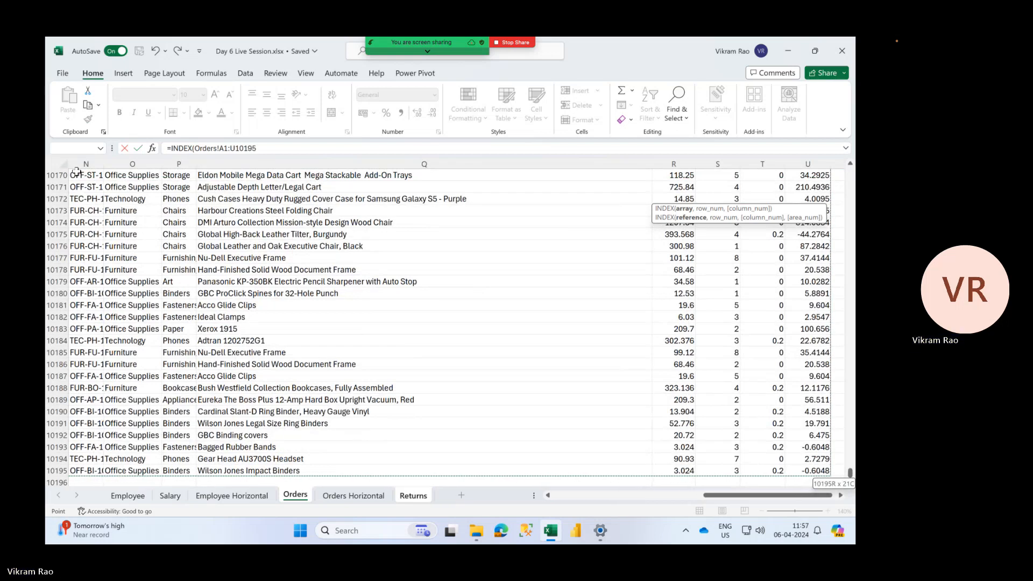
text(,)
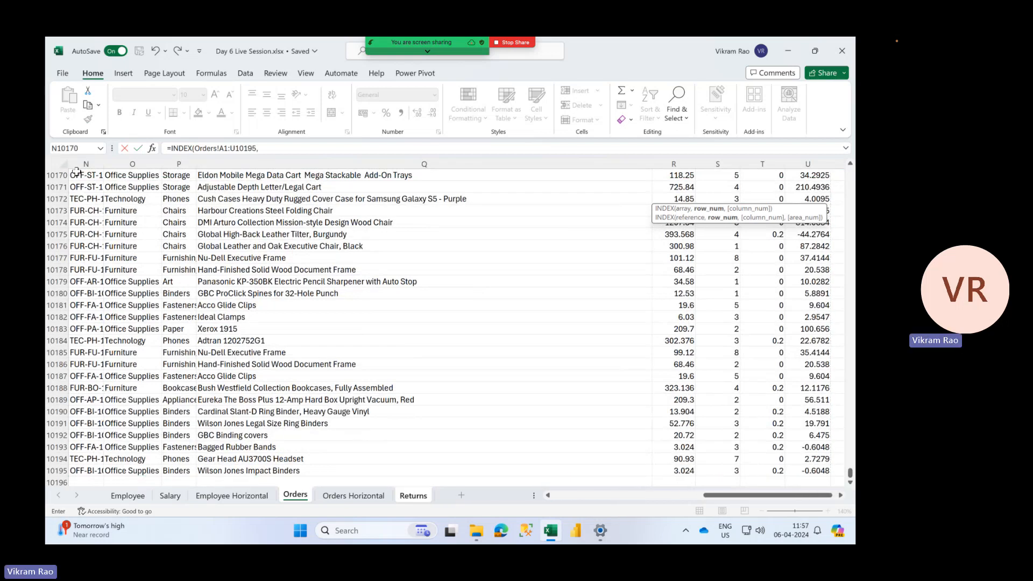
text(20,)
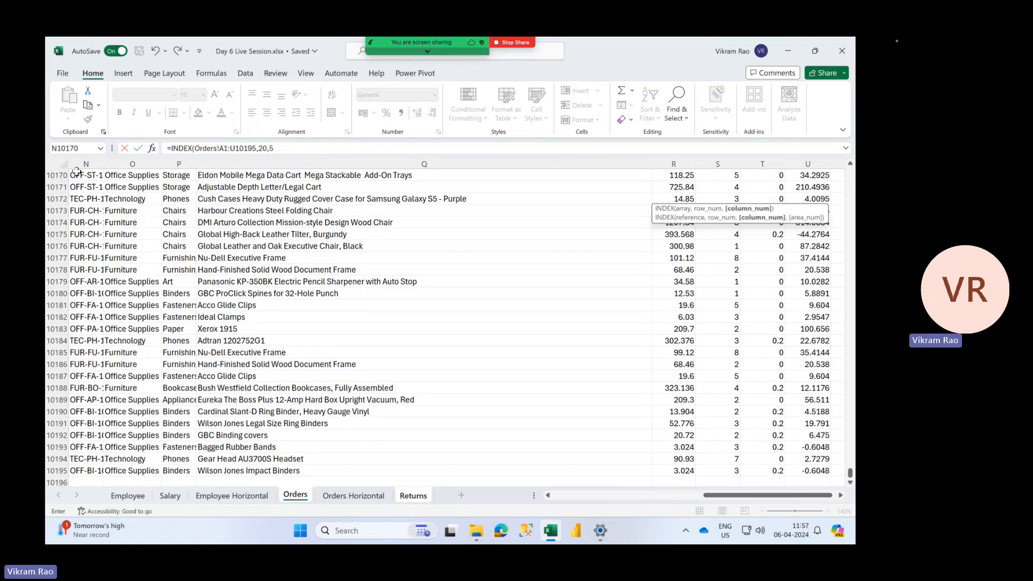
text(5))
key(Return)
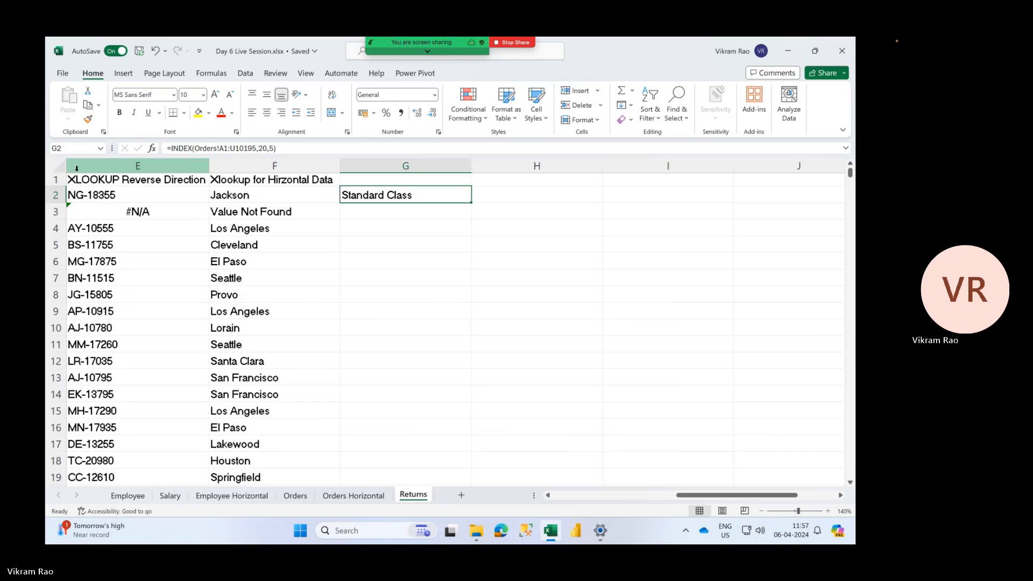
- Add the heading Index Function in G1, above the INDEX formula
key(Up)
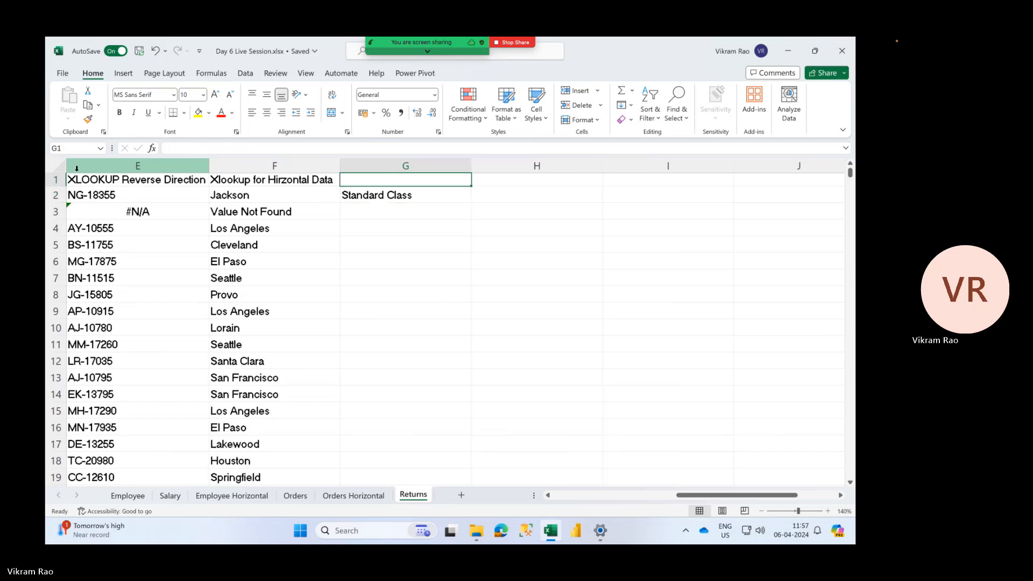
text(Index Function)
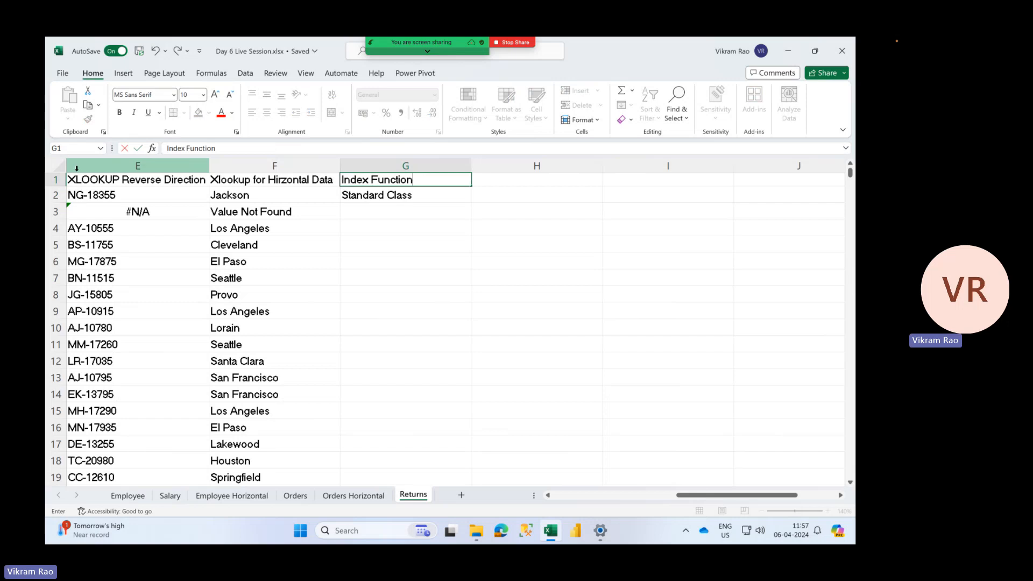
key(Return)
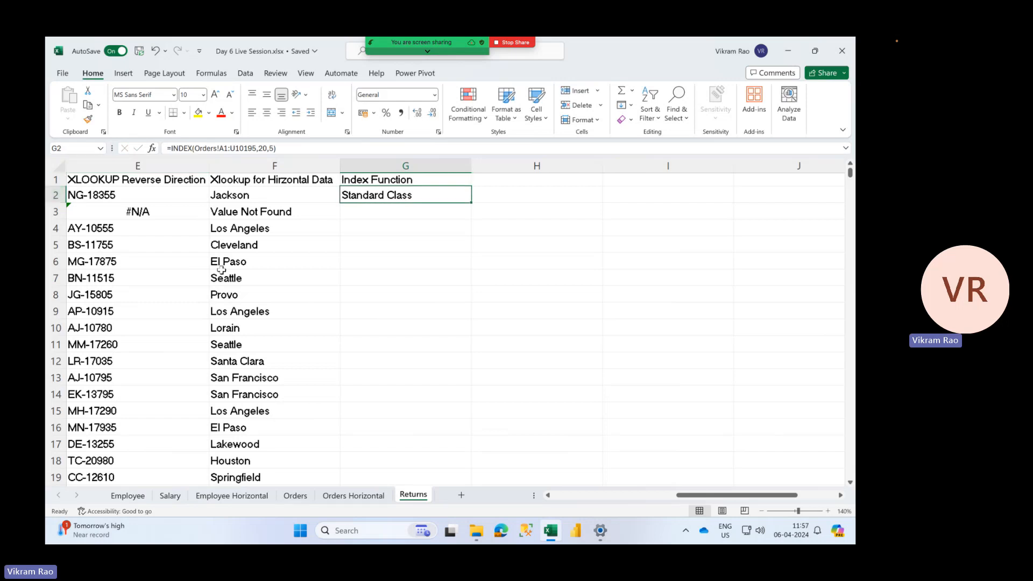